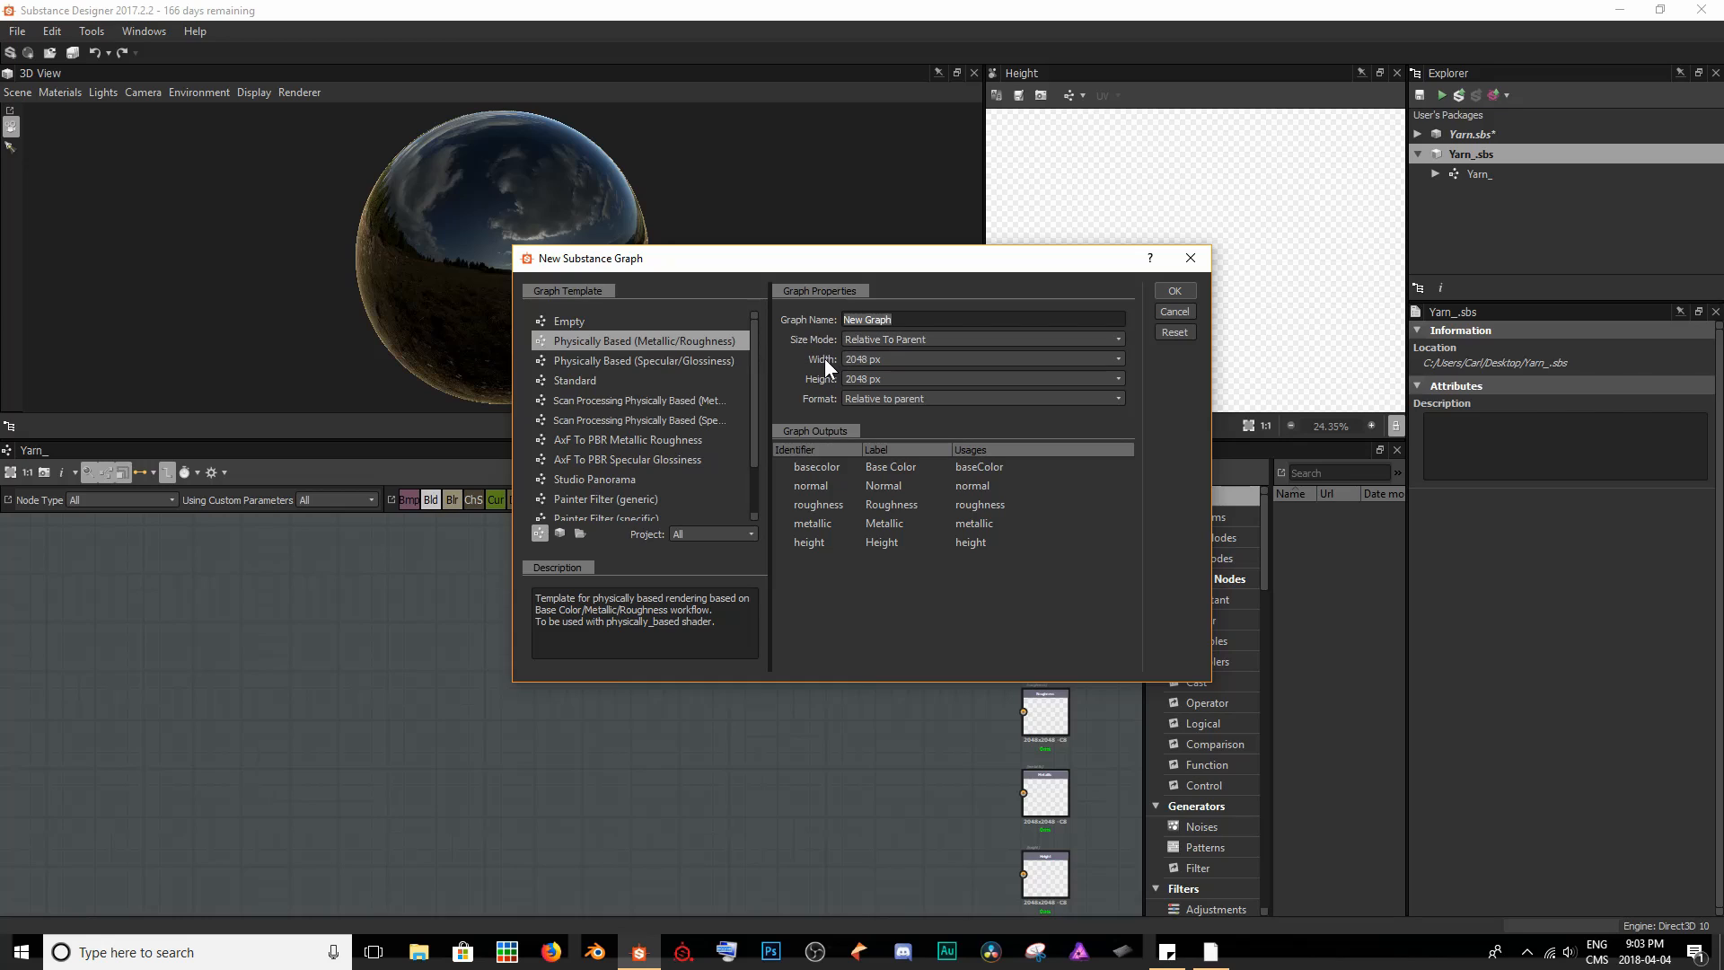
# - Dismiss the new graph dialog and look over the parent size resolutions available for the graph
pyautogui.click(1188, 260)
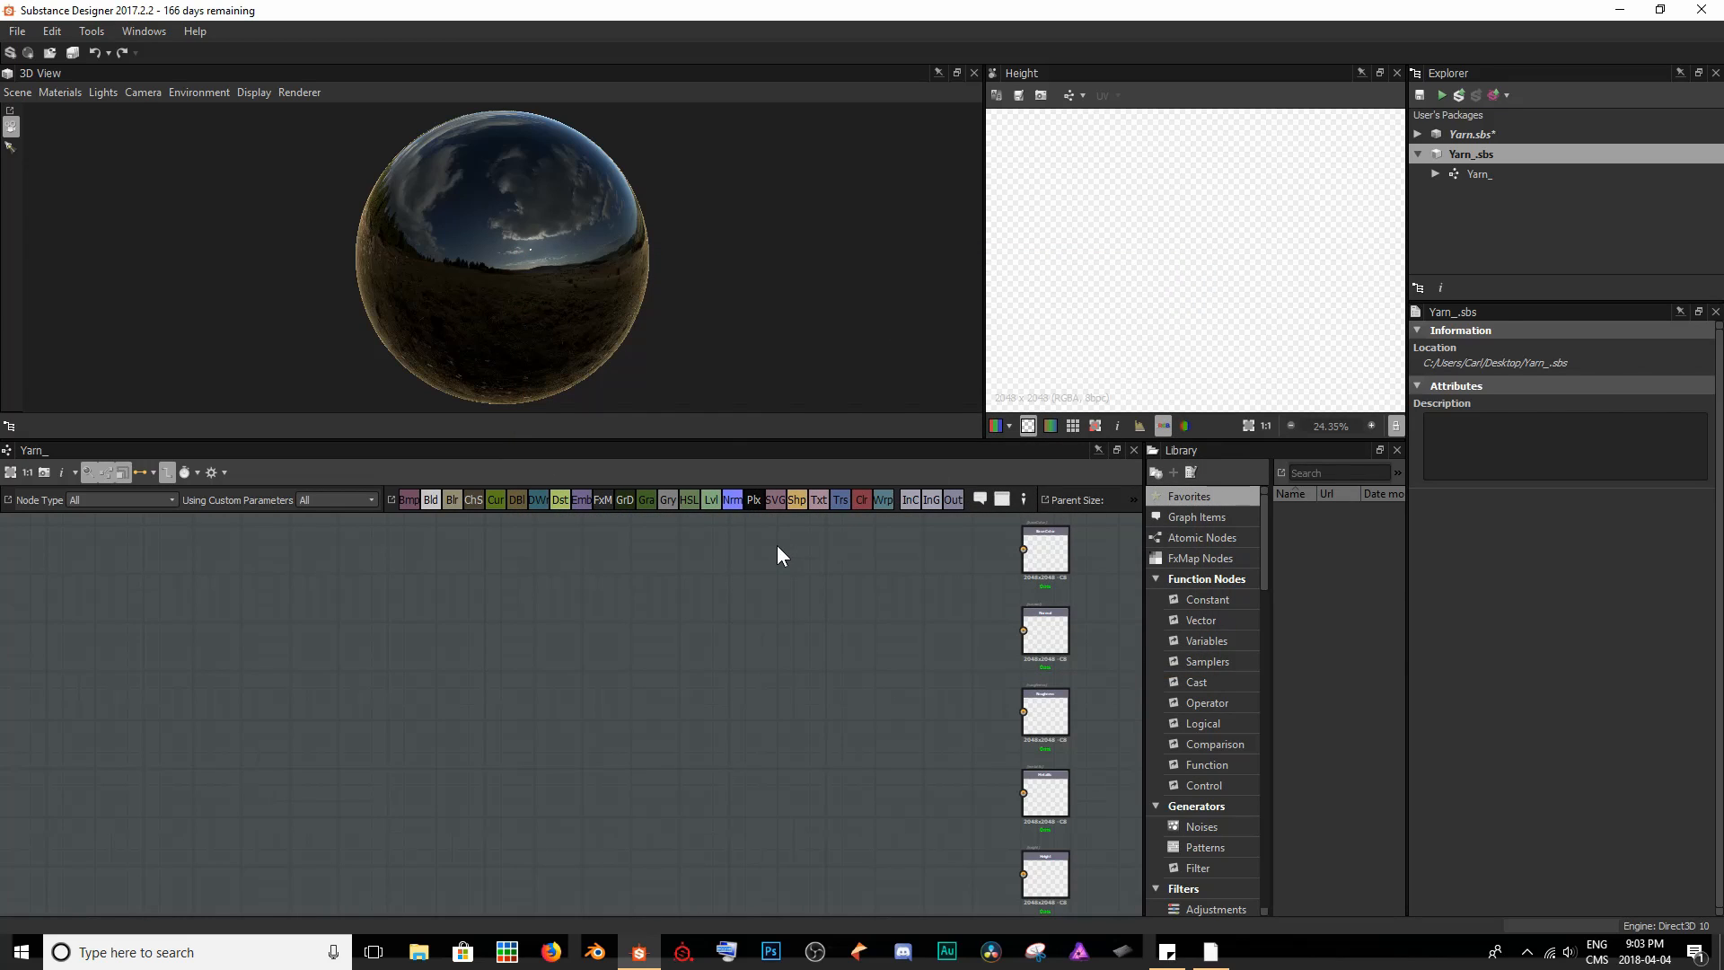
pyautogui.click(1132, 500)
pyautogui.click(1042, 511)
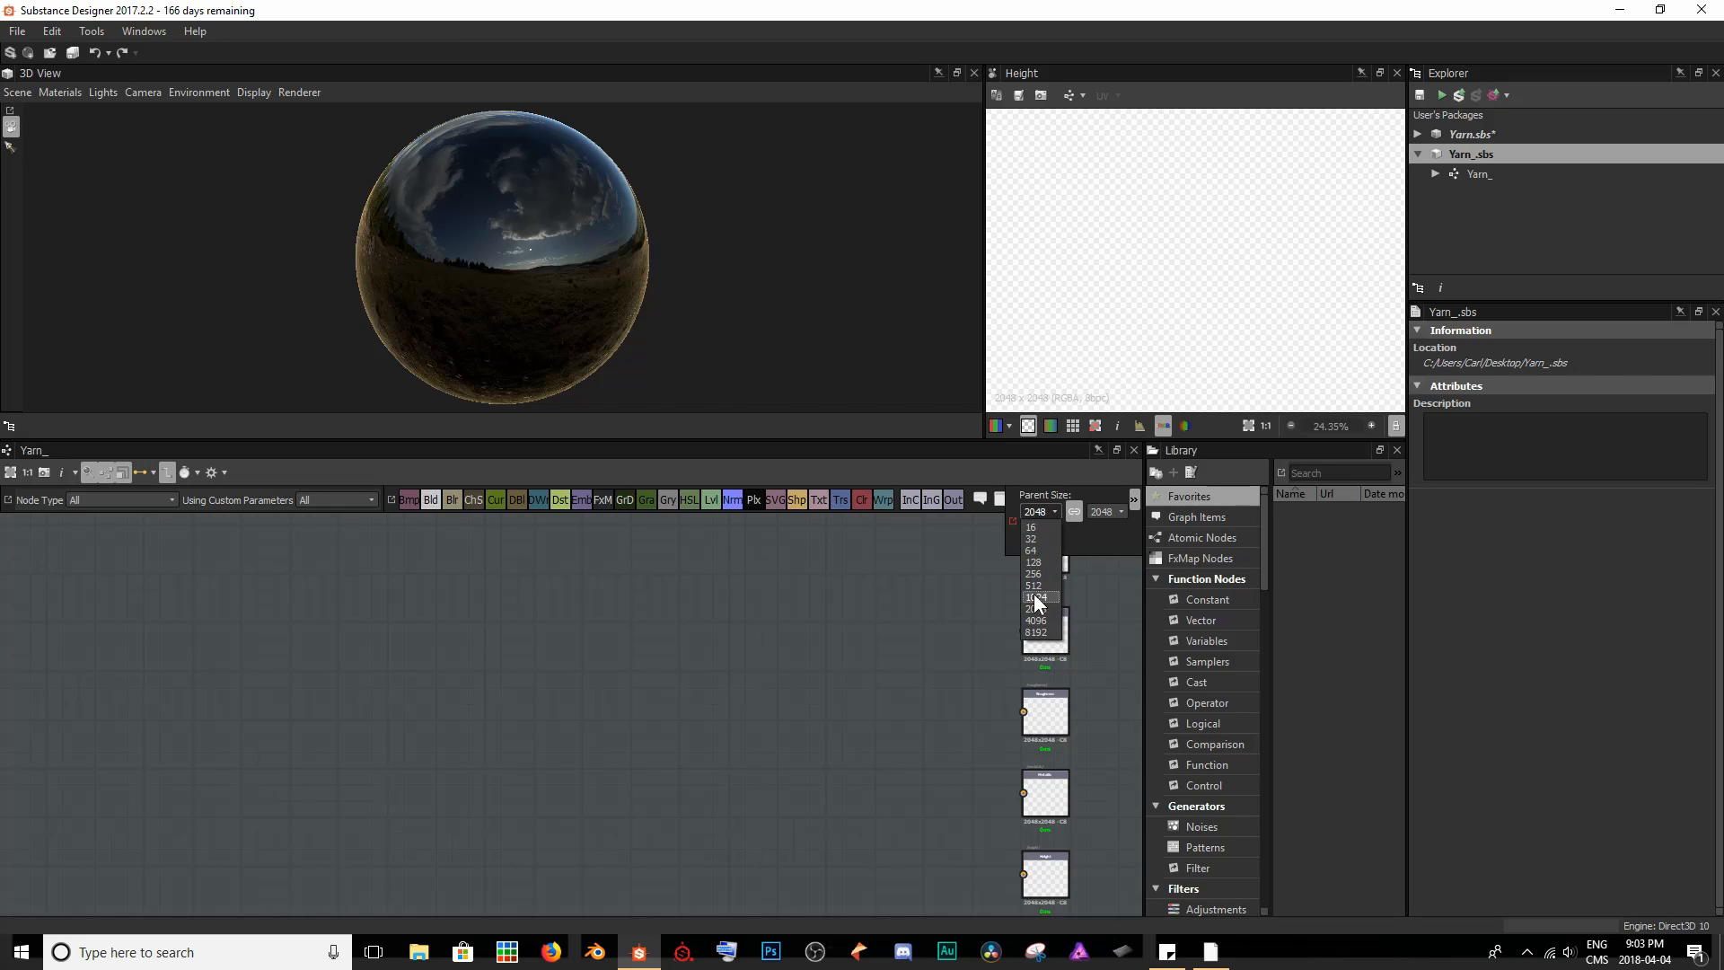
pyautogui.click(920, 595)
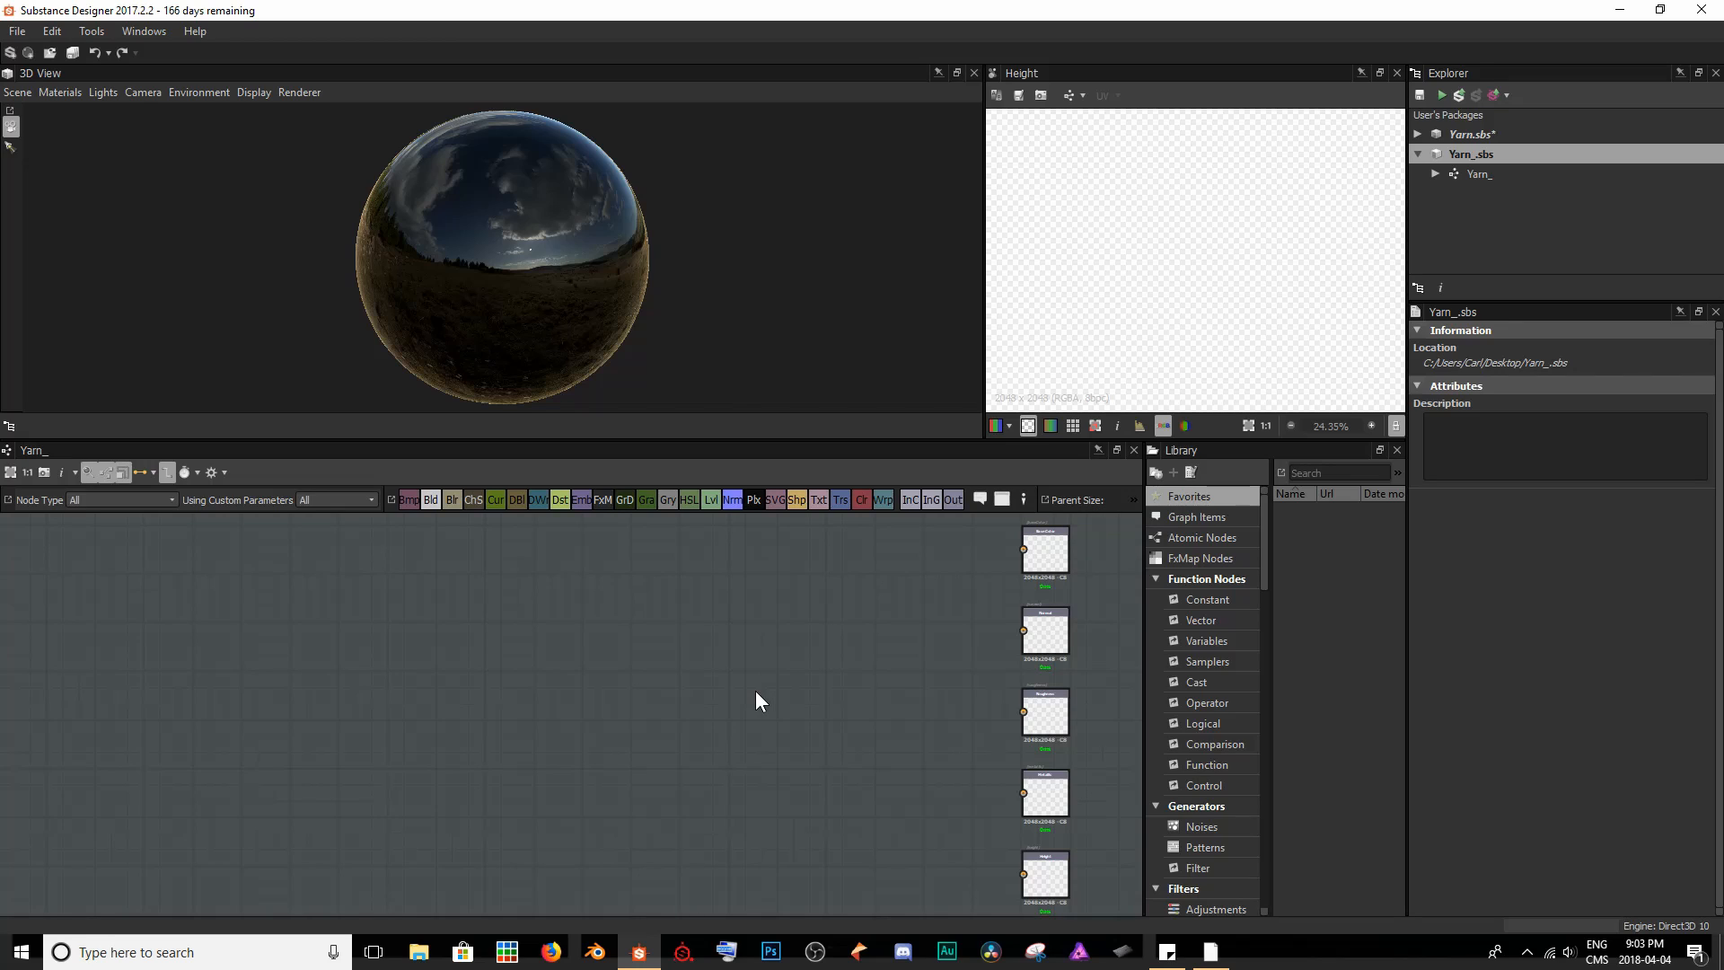
# - Check the inheritance options for the Yarn_ graph's output size
pyautogui.click(704, 625)
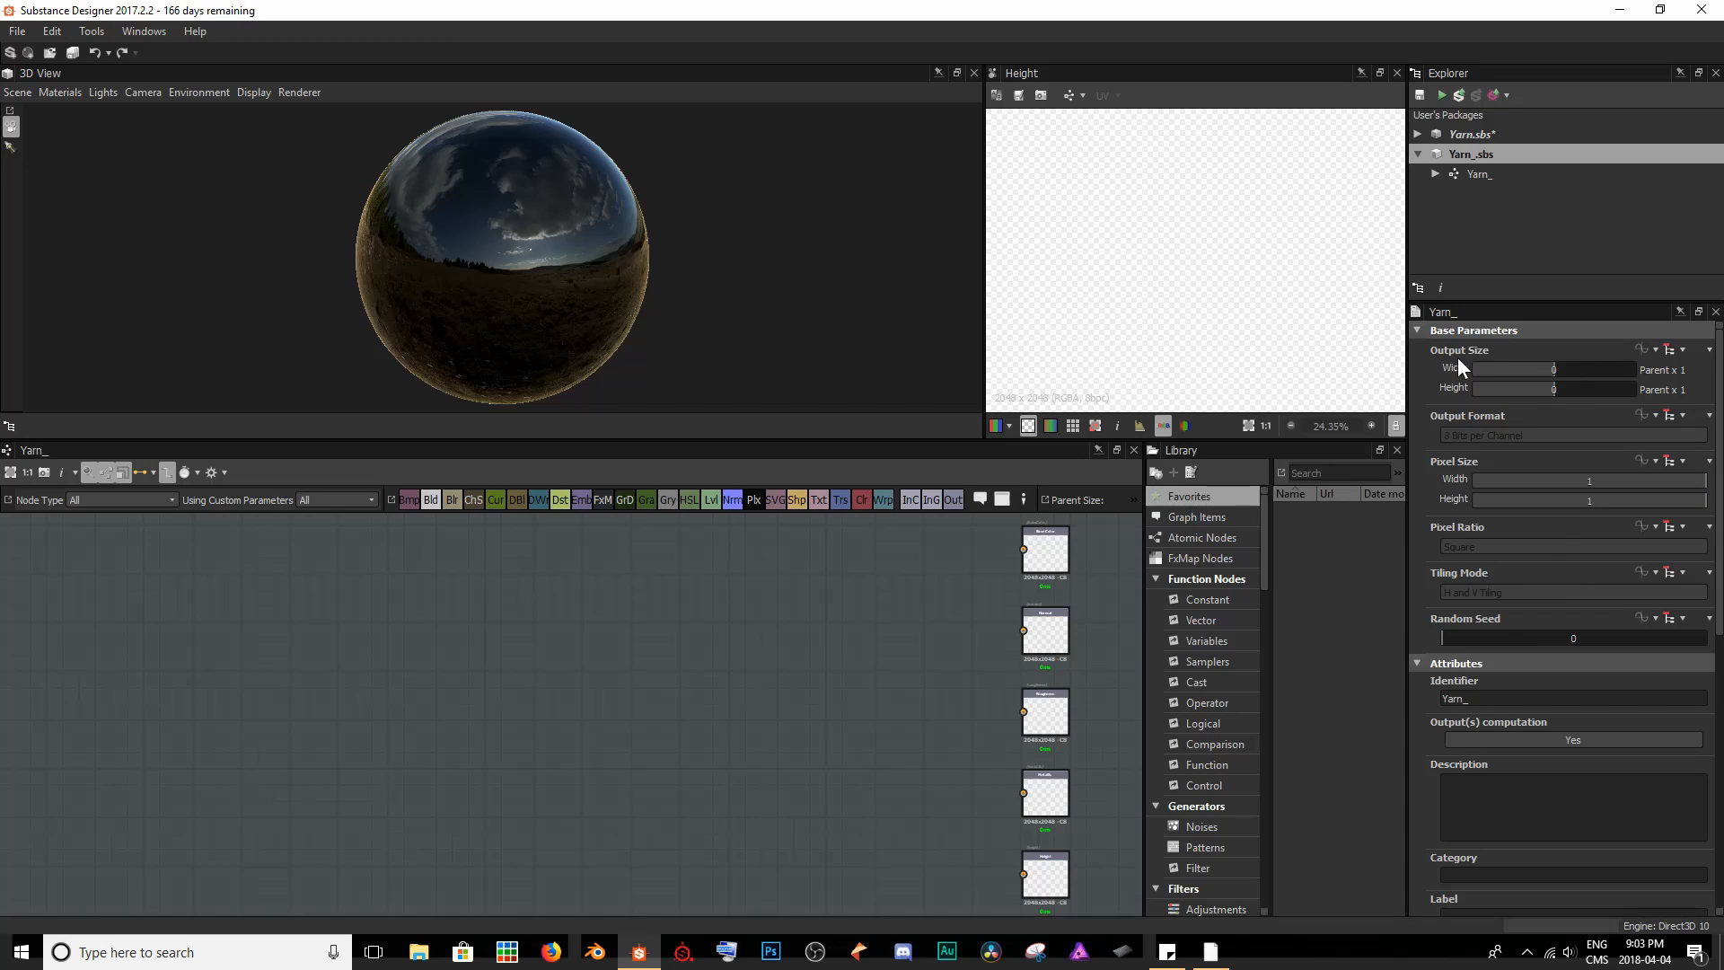
pyautogui.click(1678, 352)
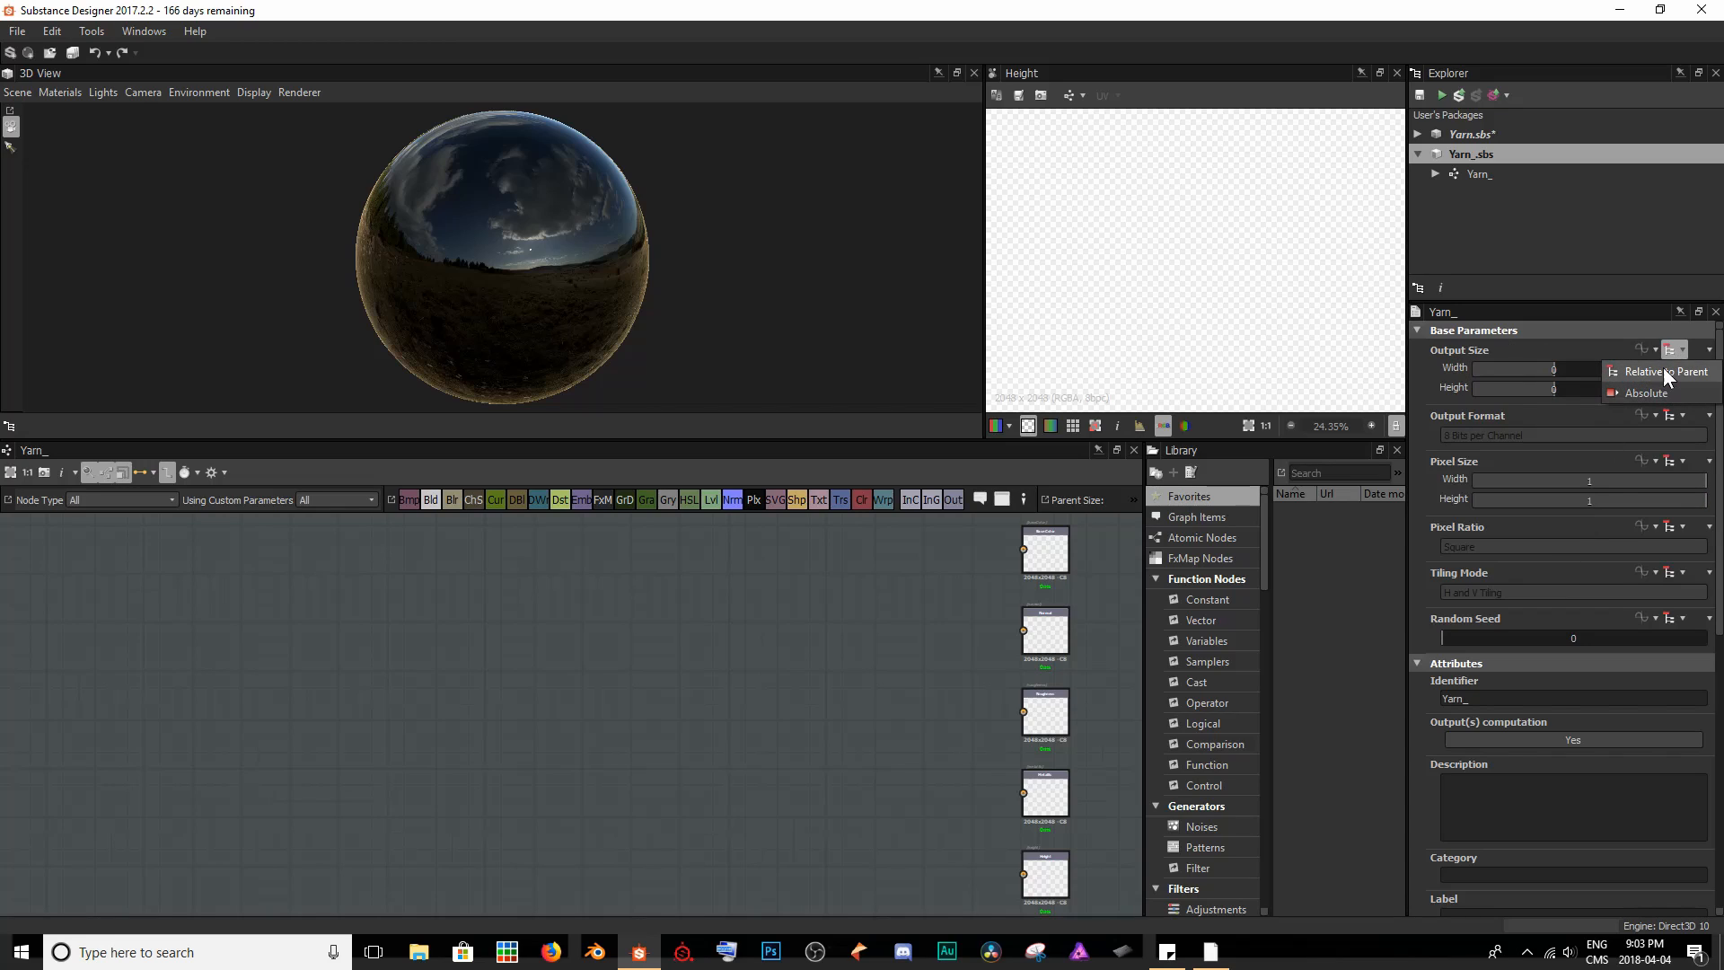
pyautogui.click(481, 818)
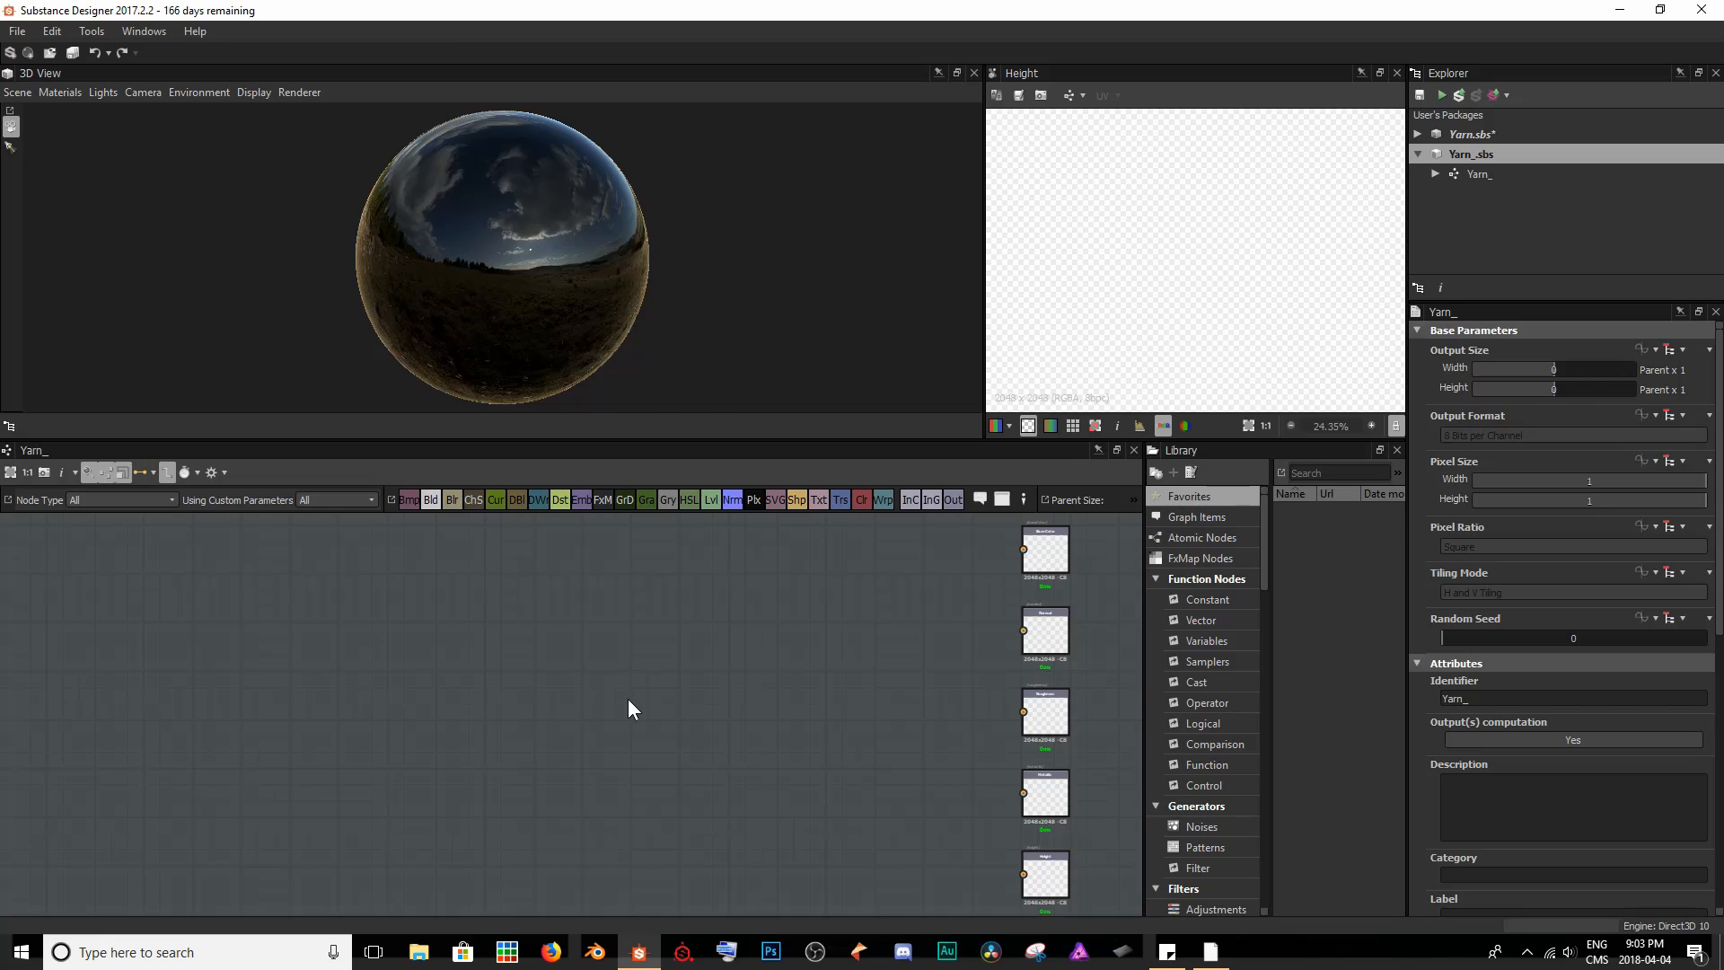
# - Add a Base Material node beside the column of output nodes and show its base color in the 2D view
pyautogui.press('space')
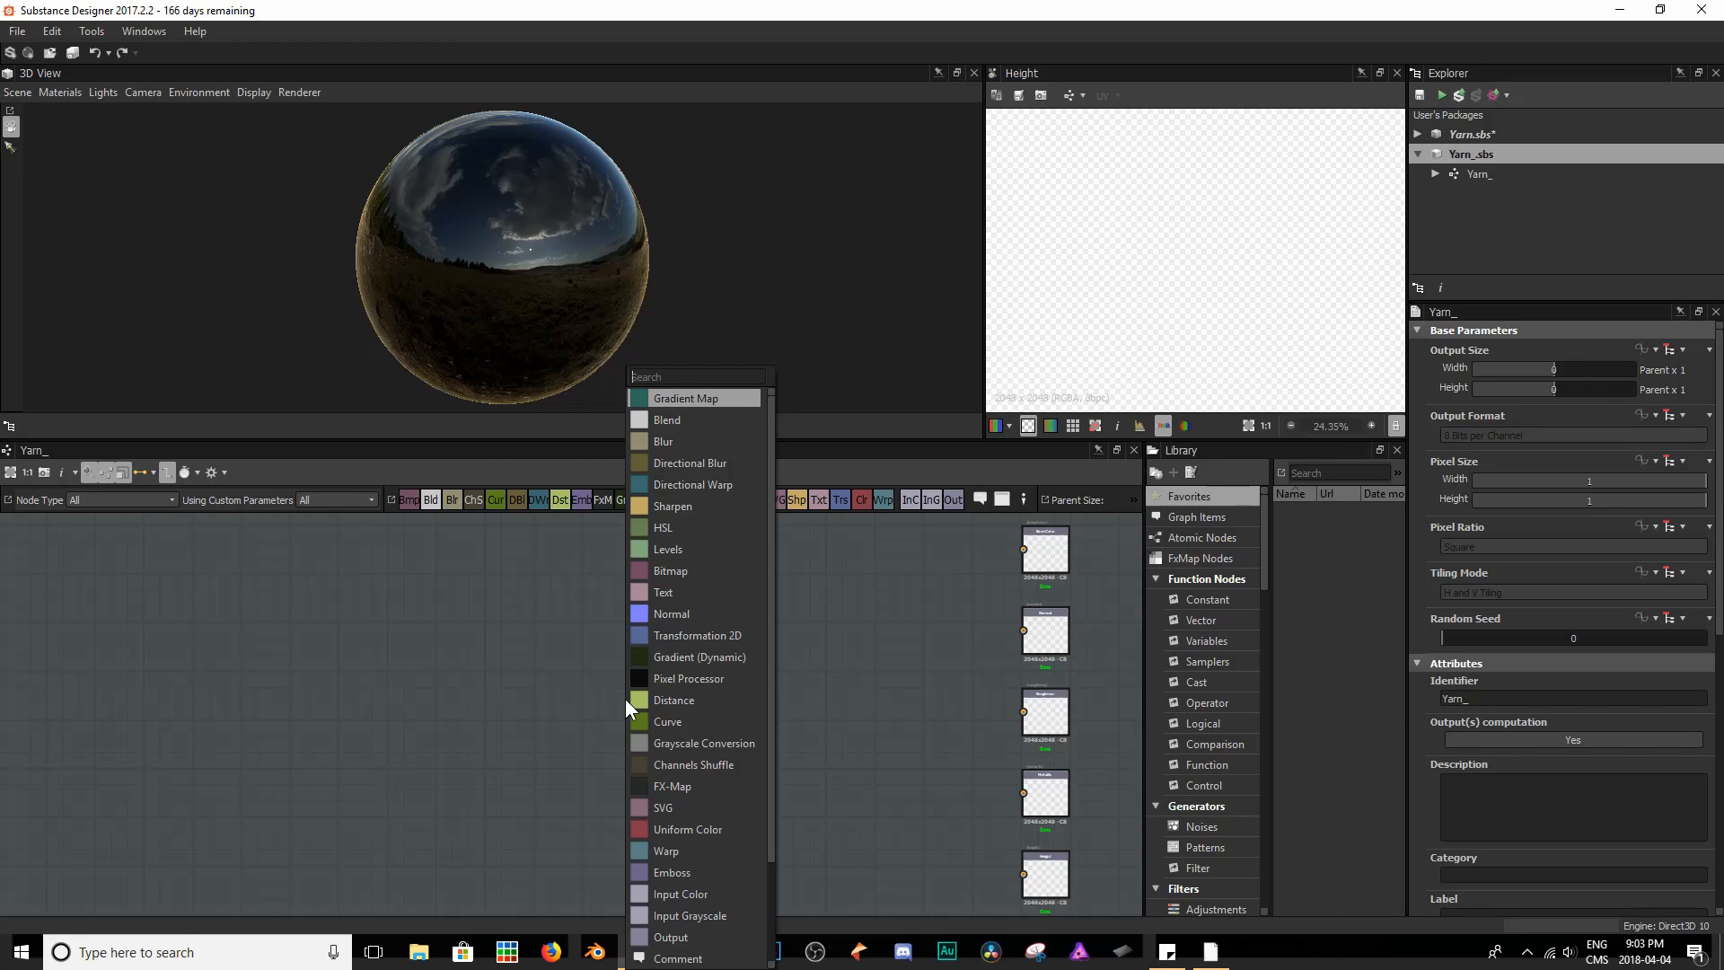
pyautogui.write('base')
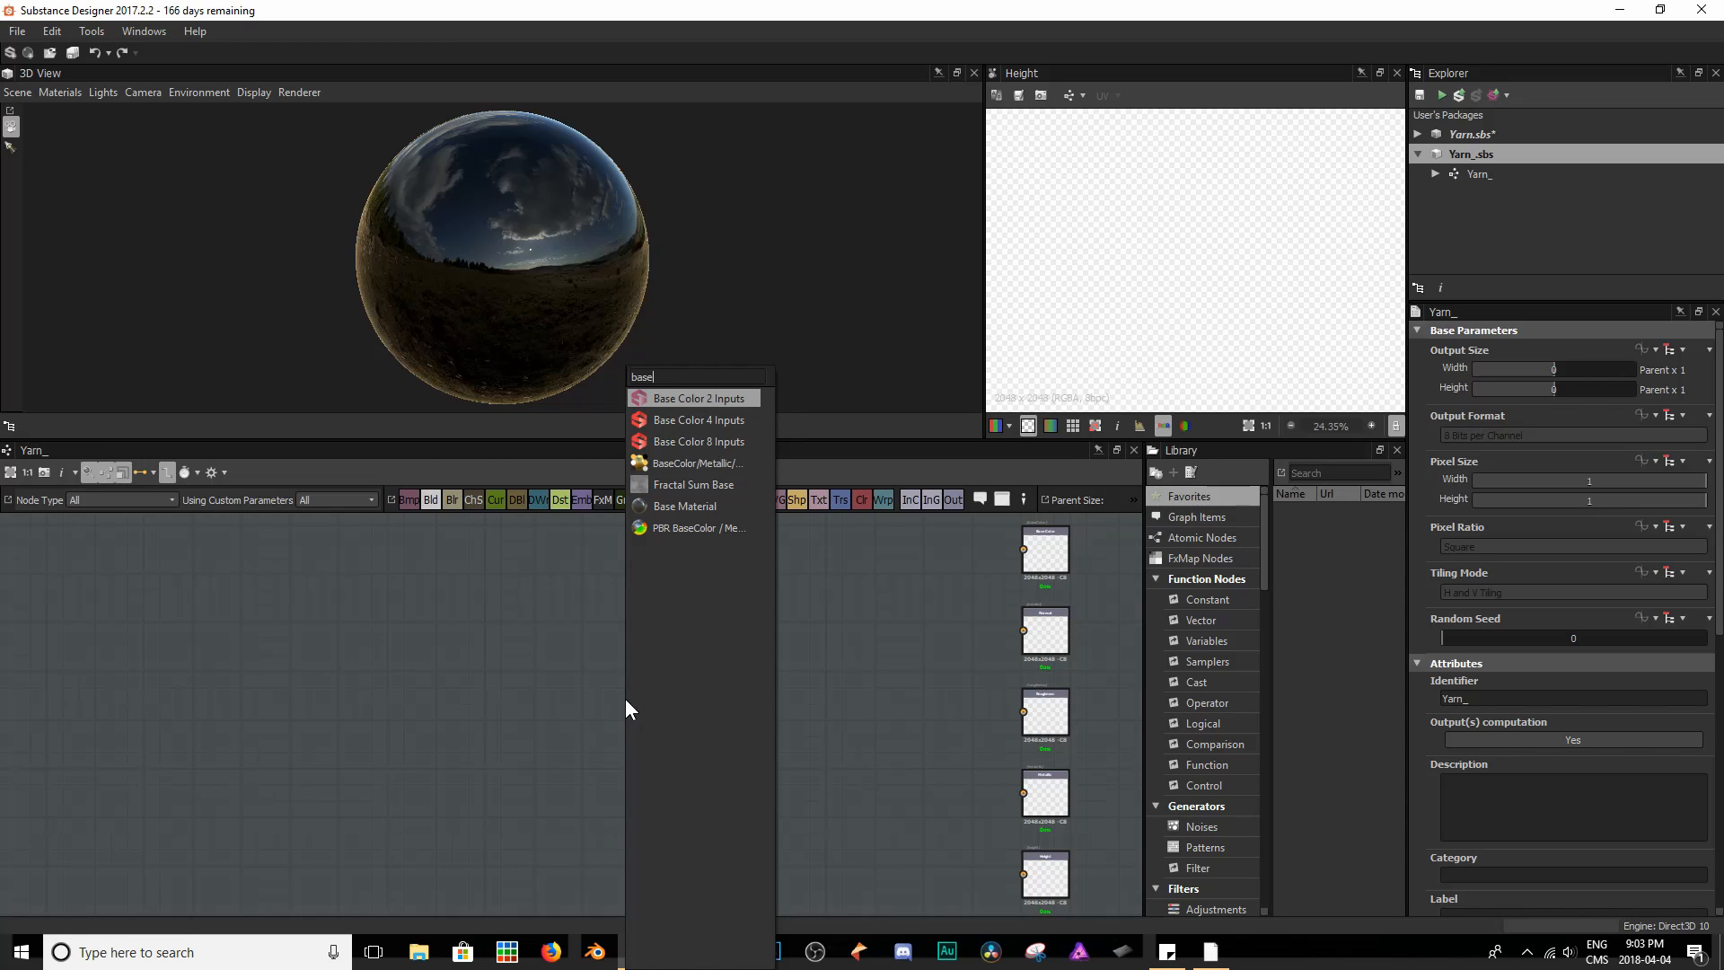
pyautogui.write(' ma')
pyautogui.press('Return')
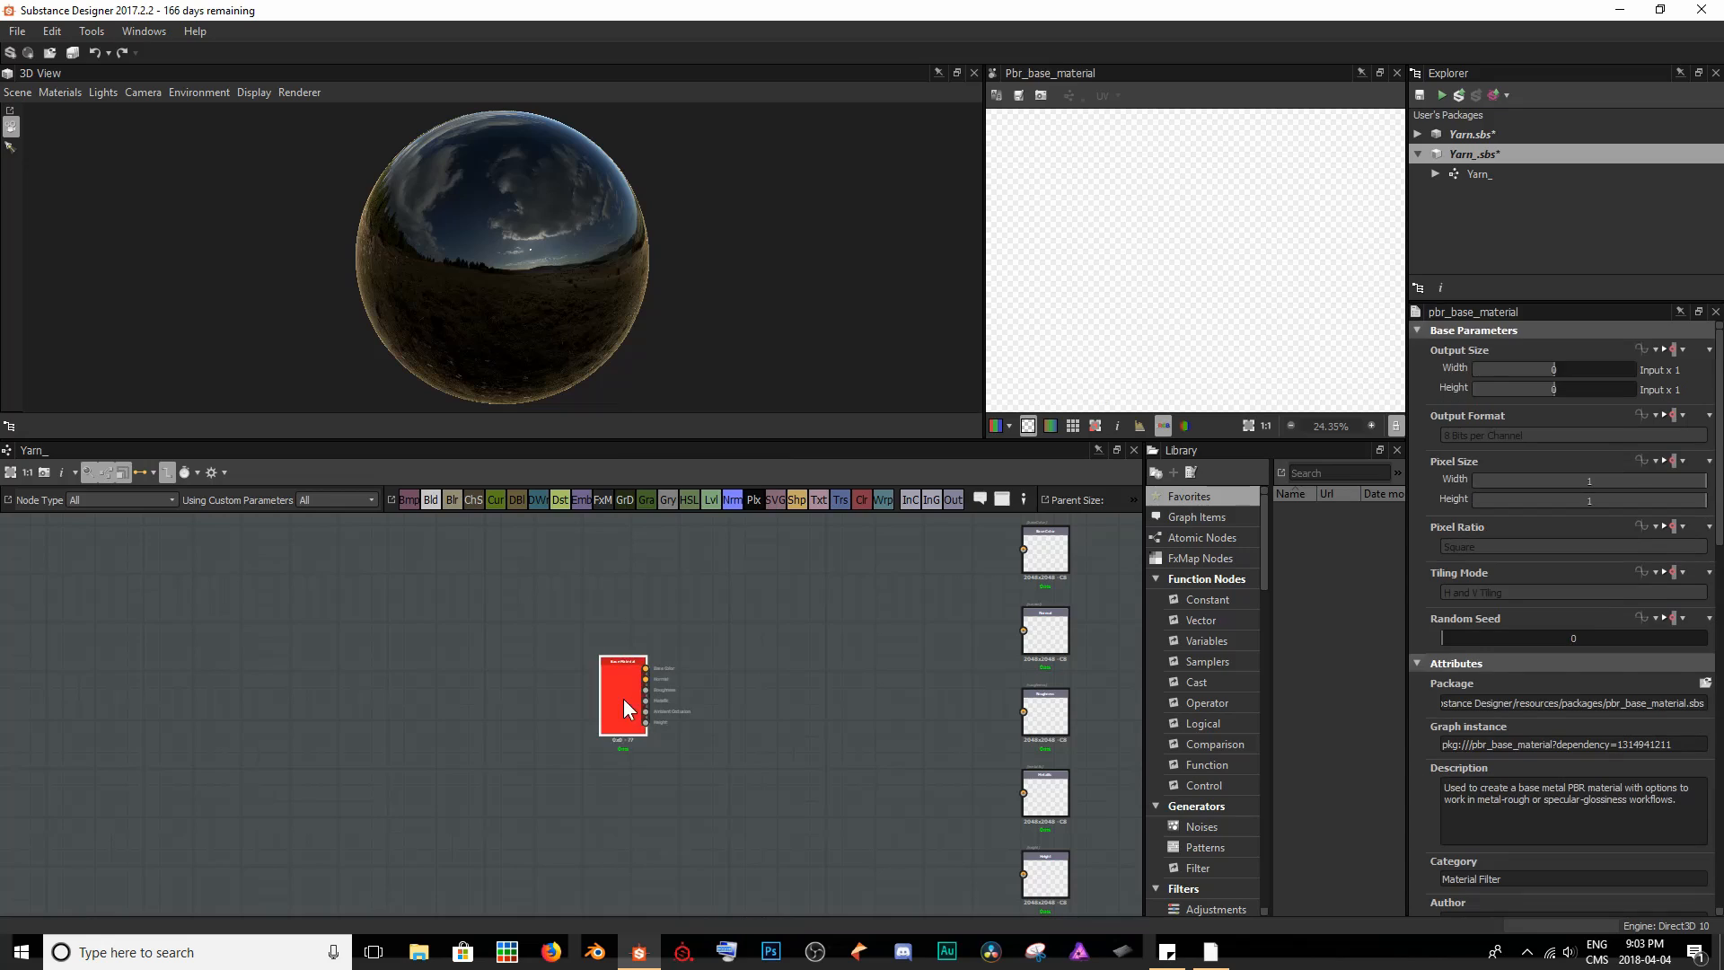
pyautogui.moveTo(625, 698); pyautogui.dragTo(877, 698)
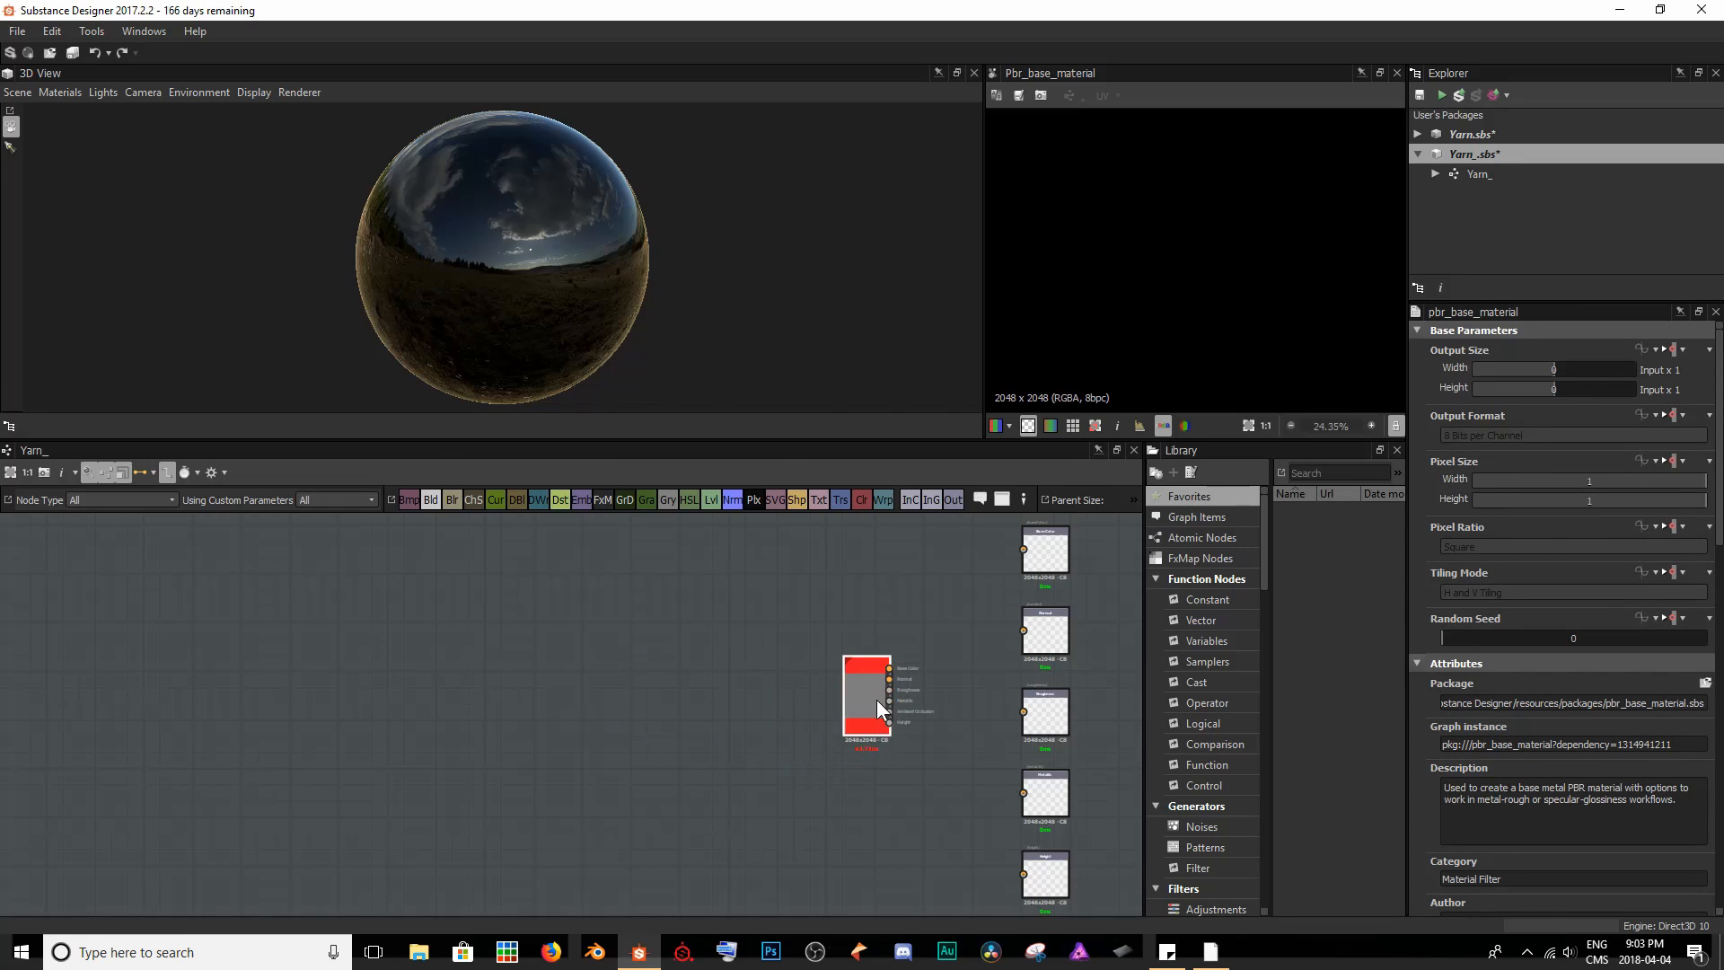
pyautogui.doubleClick(869, 702)
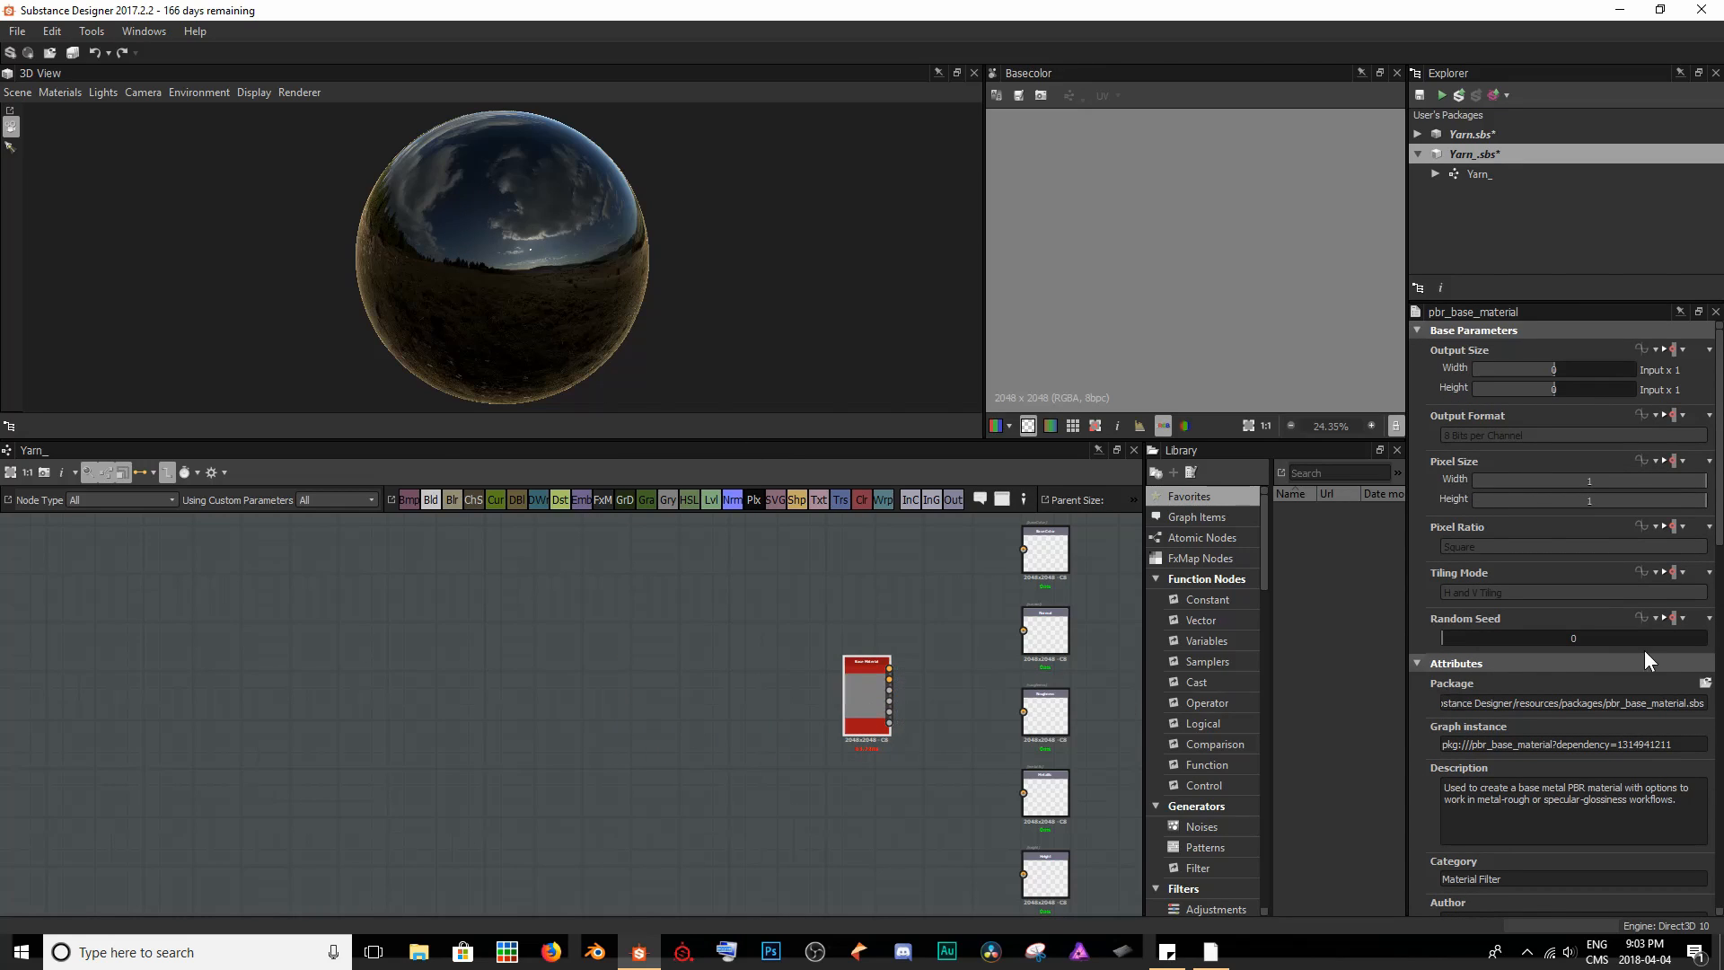
# - Keep the Base Material node's preset on Custom and set its Normal and Height user-defined maps to True
pyautogui.scroll(-8, 1645, 651)
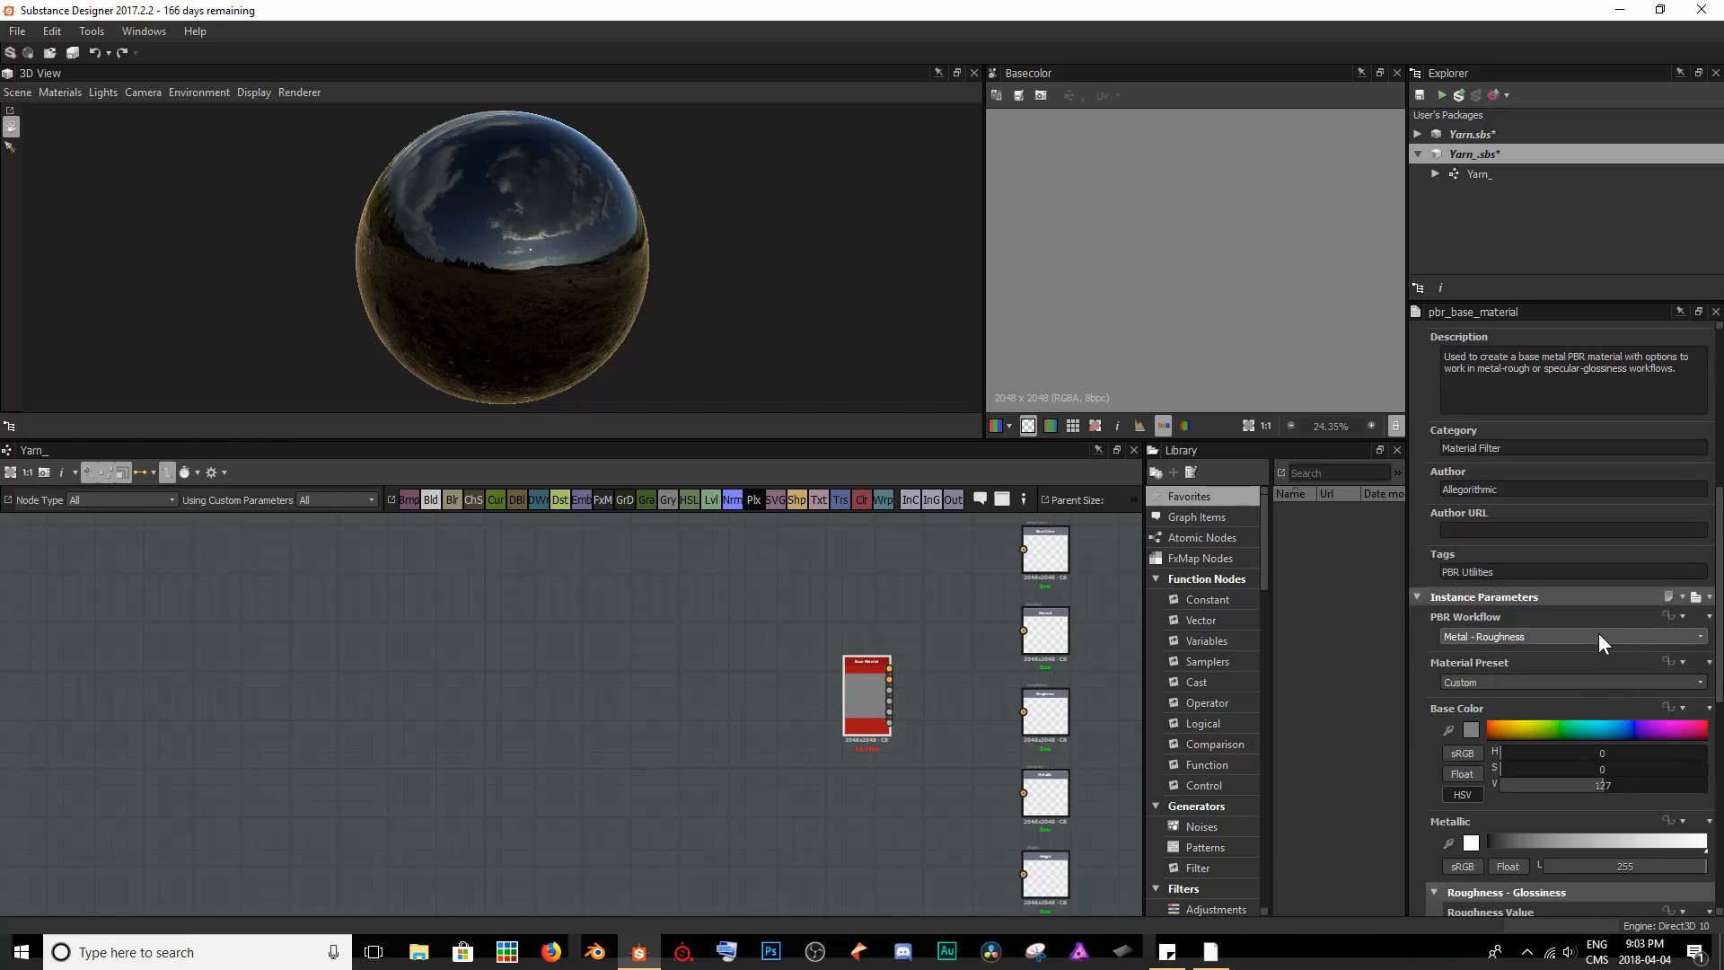
pyautogui.scroll(-4, 1599, 632)
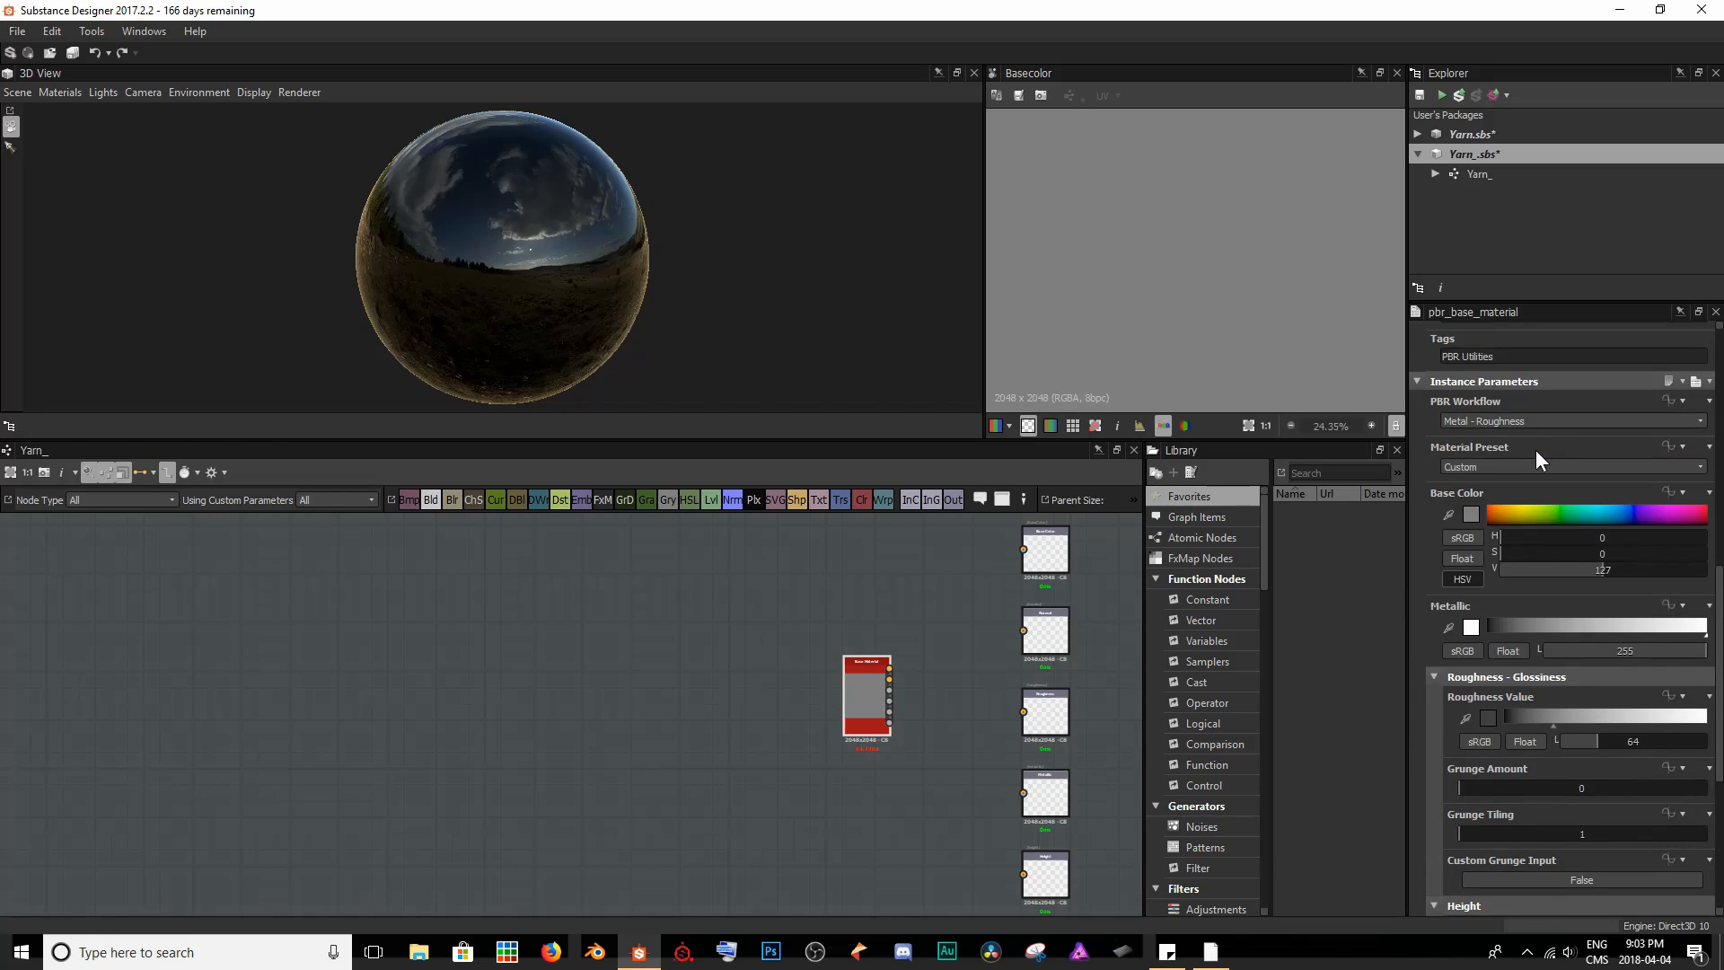
pyautogui.click(1499, 467)
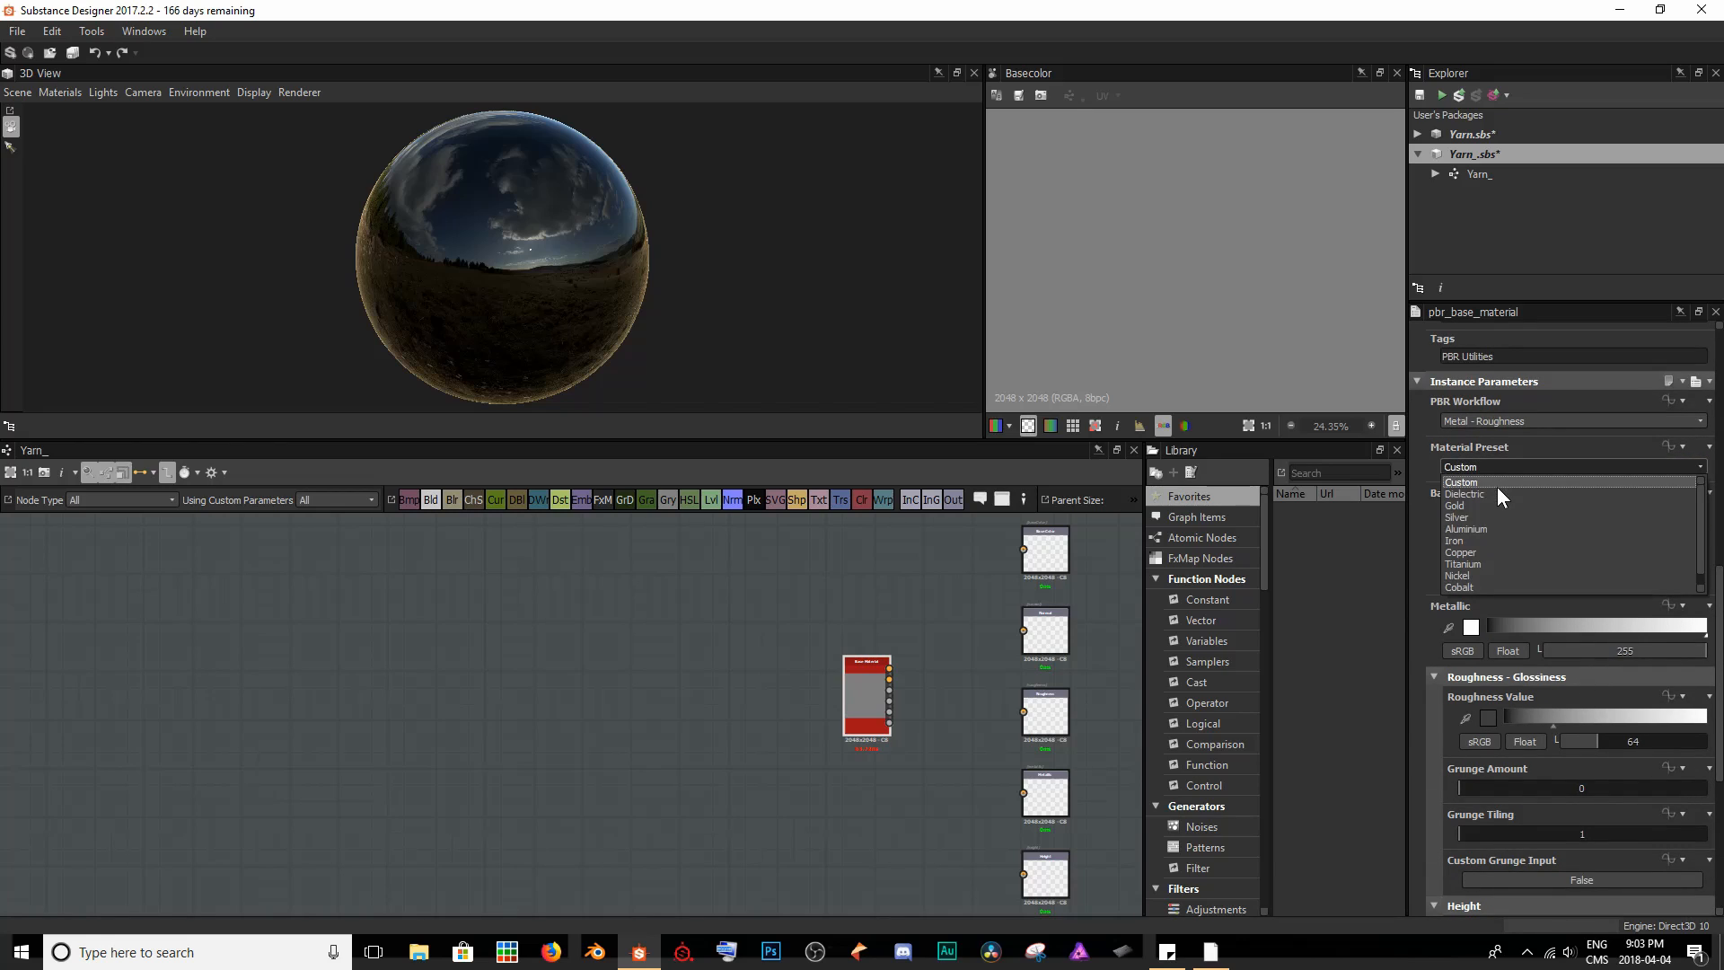
pyautogui.click(1496, 486)
pyautogui.scroll(-6, 1537, 632)
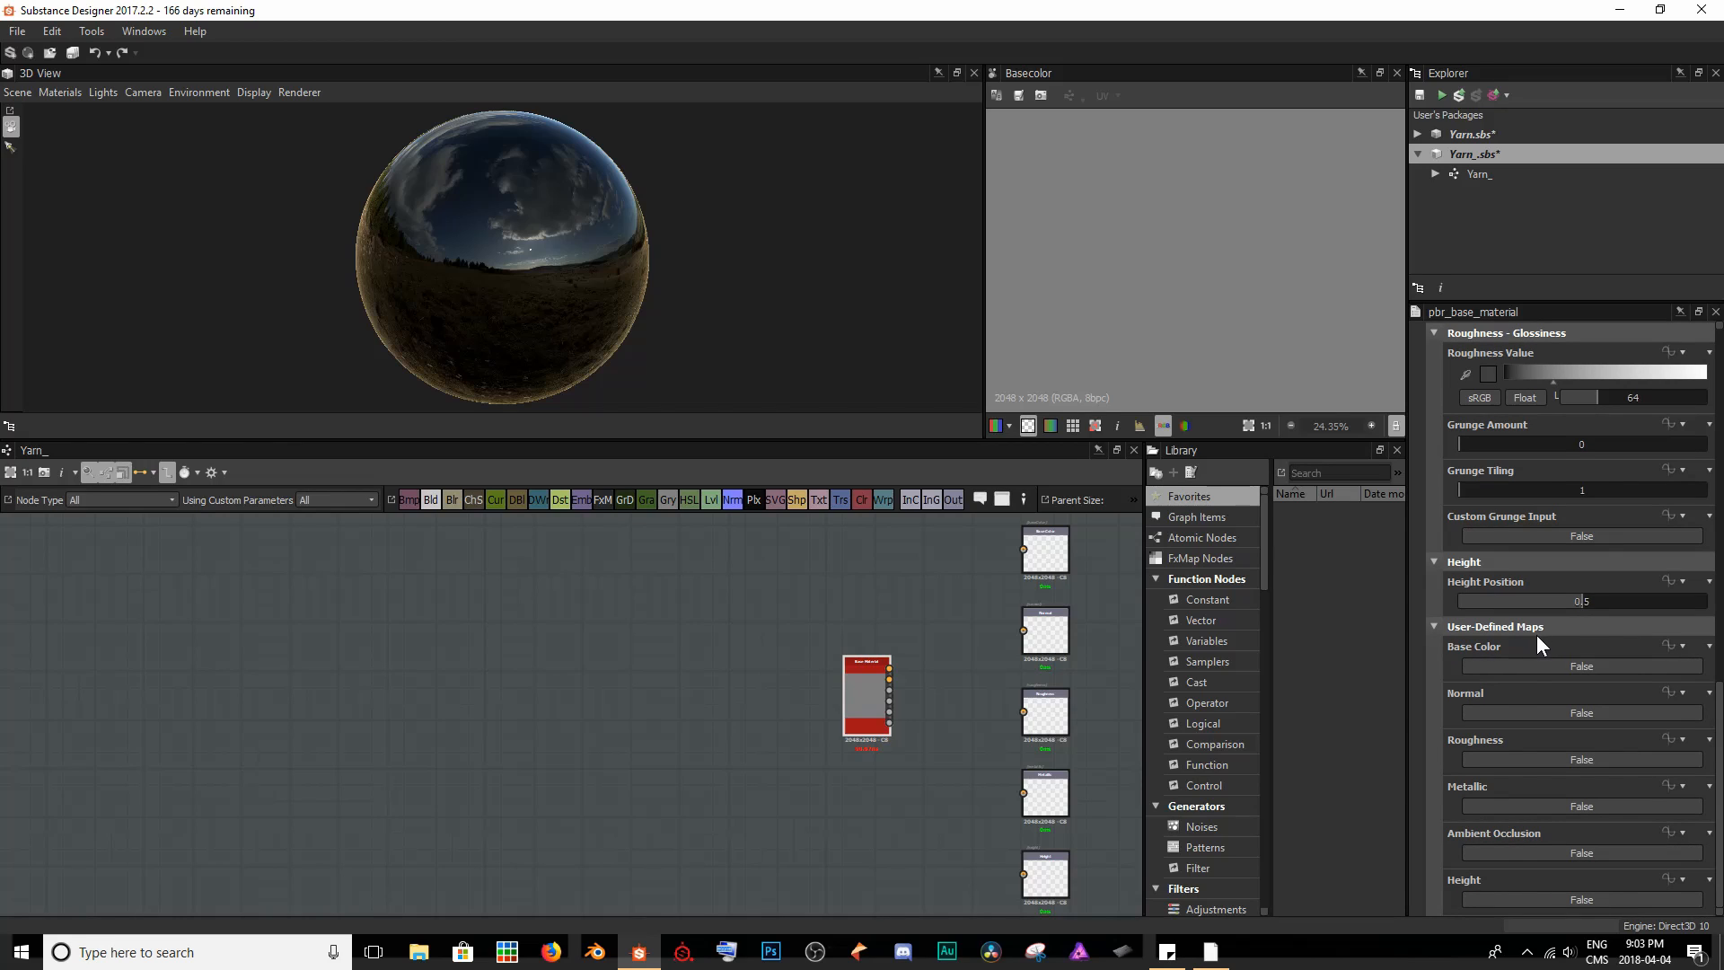
pyautogui.click(1546, 712)
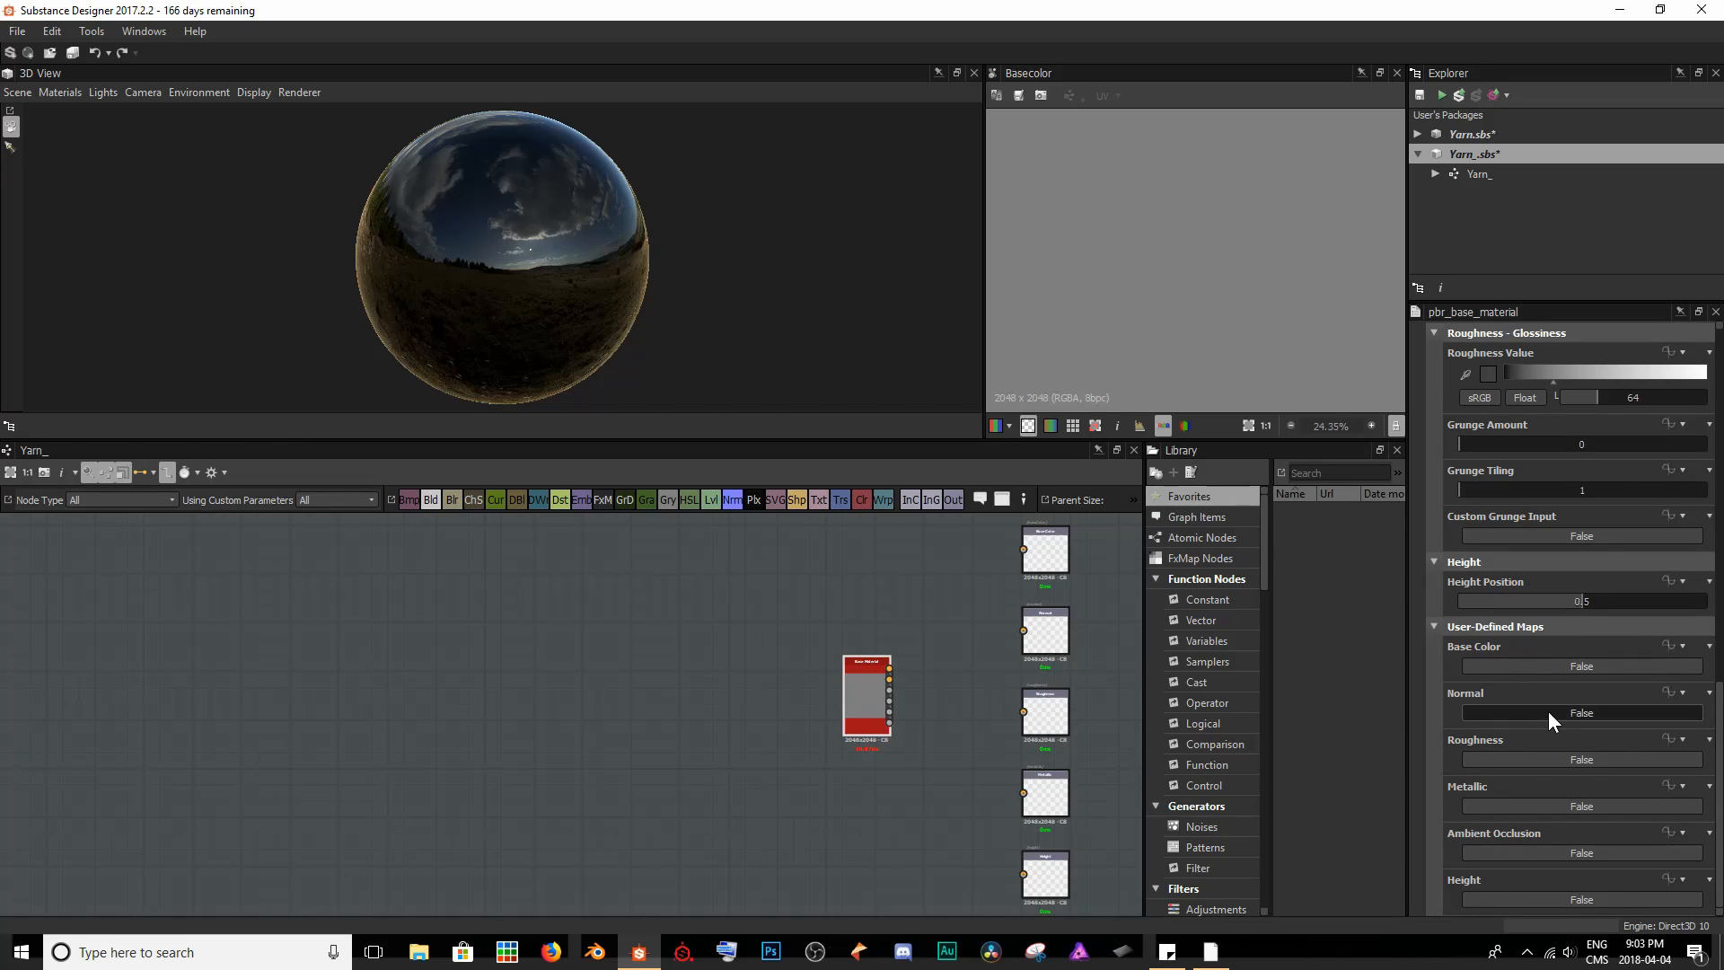
pyautogui.click(1510, 900)
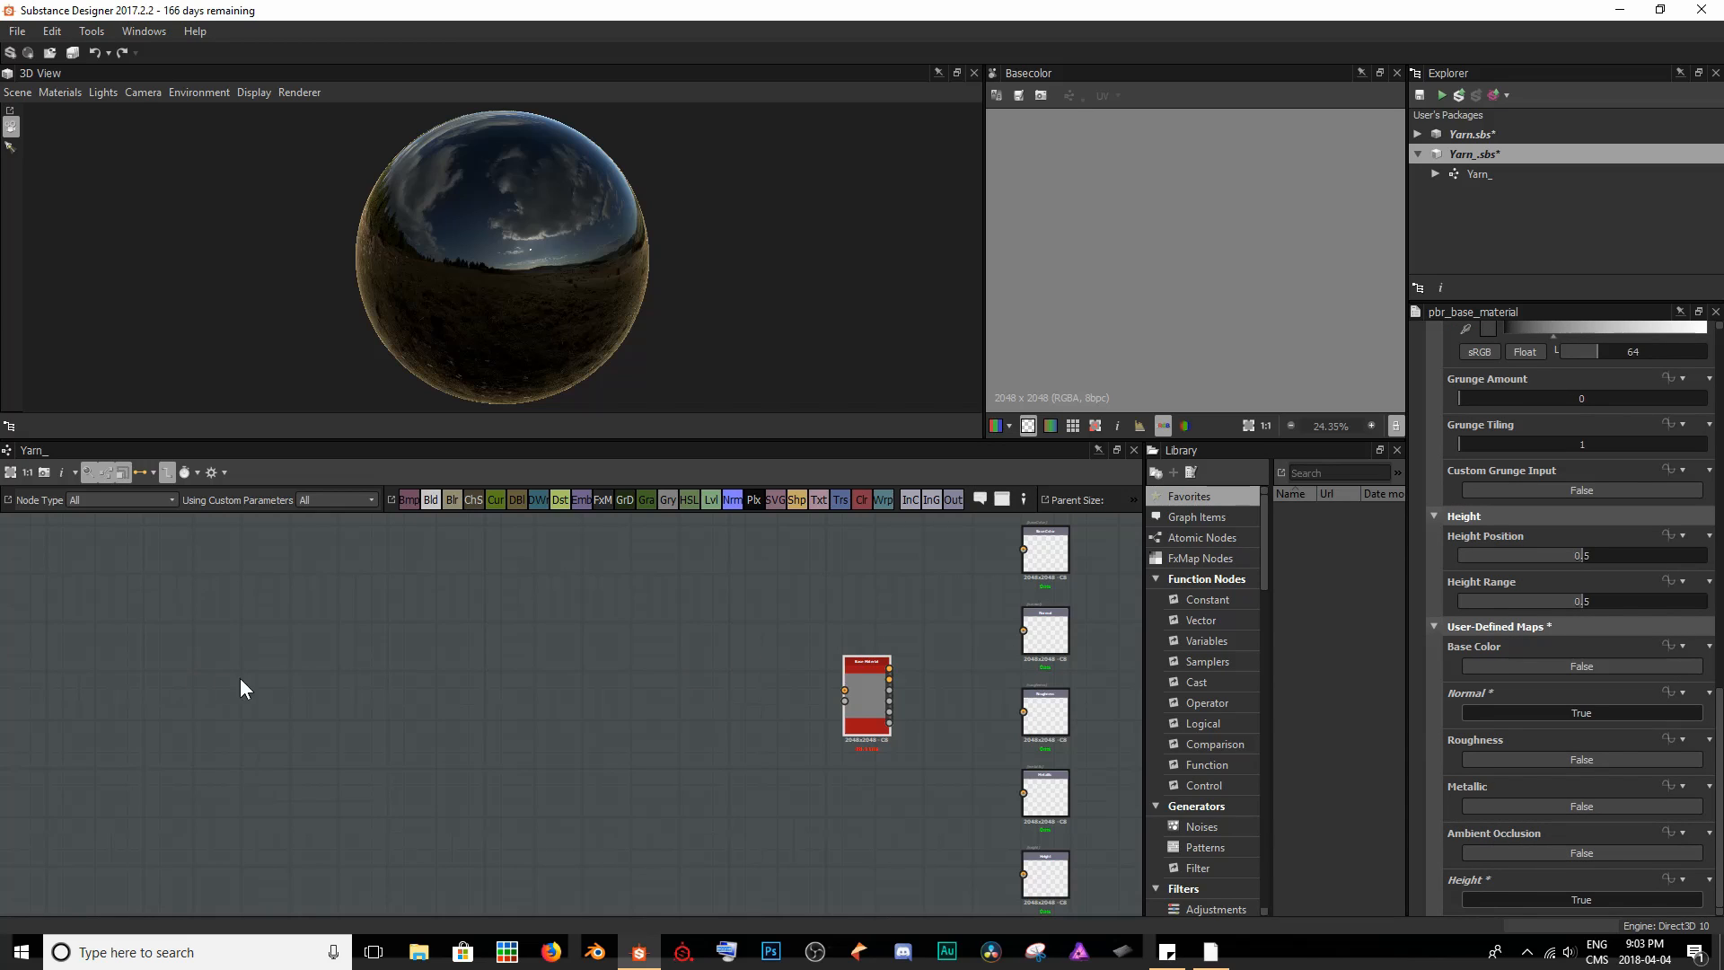
# - Add a Normal node and connect its output to the Base Material node's Normal input
pyautogui.scroll(1, 437, 522)
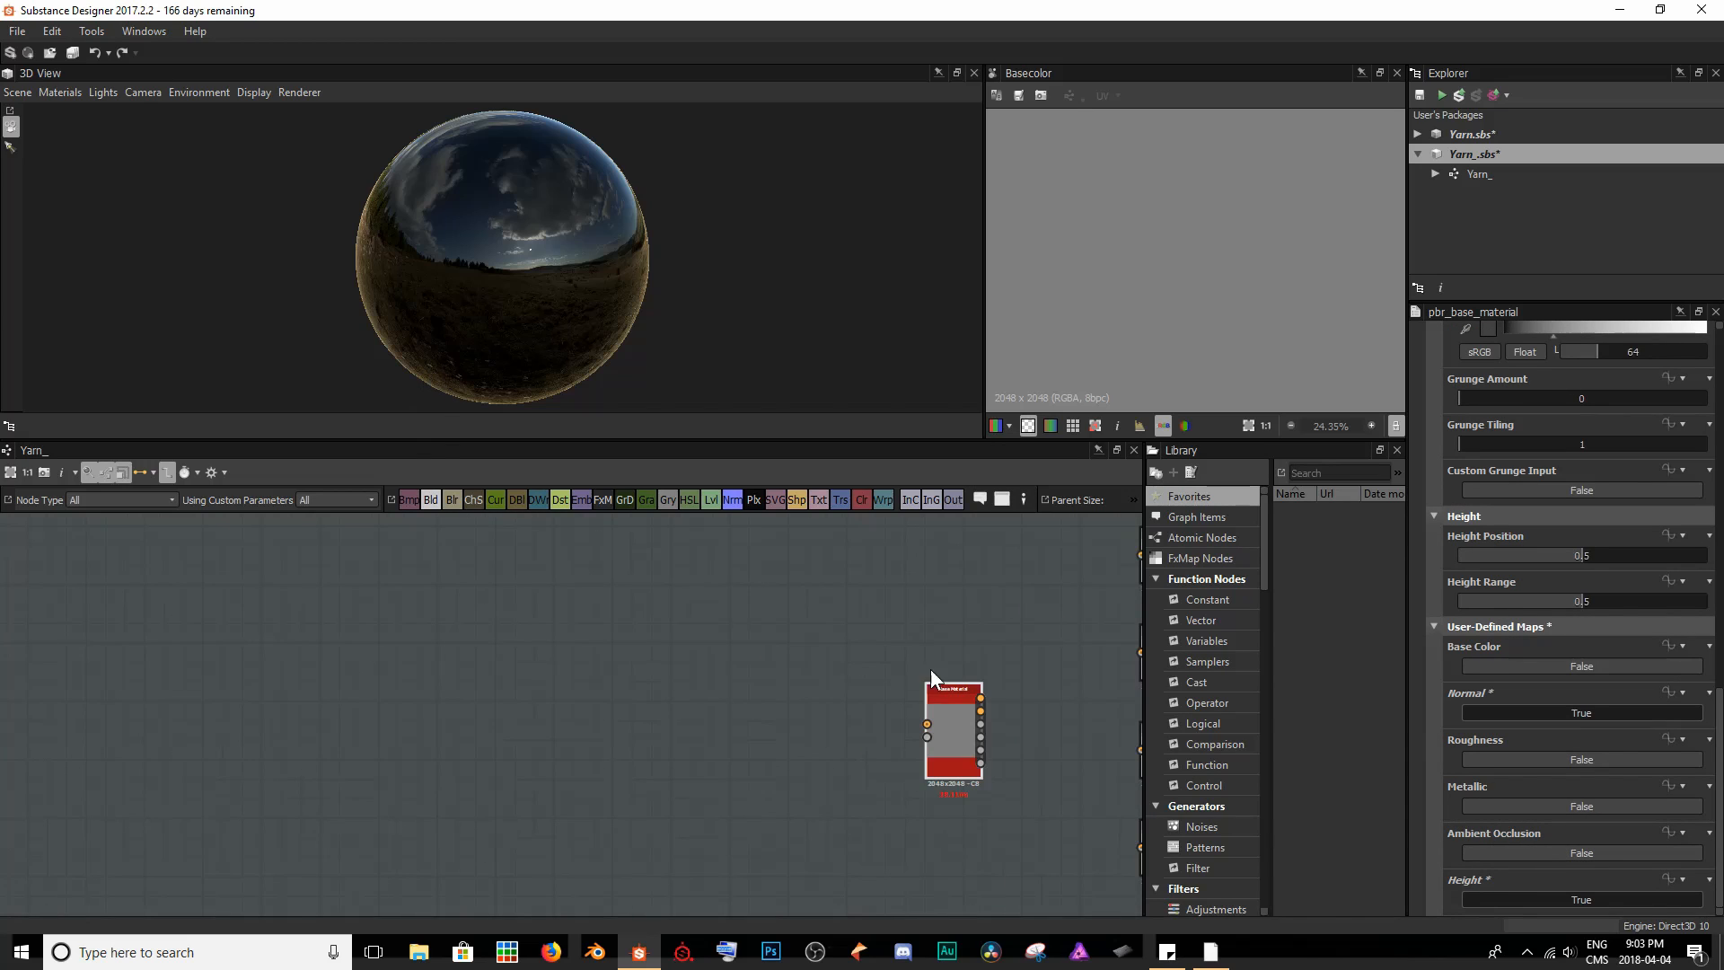
pyautogui.moveTo(969, 682); pyautogui.dragTo(847, 664, button='middle')
pyautogui.scroll(-1, 838, 647)
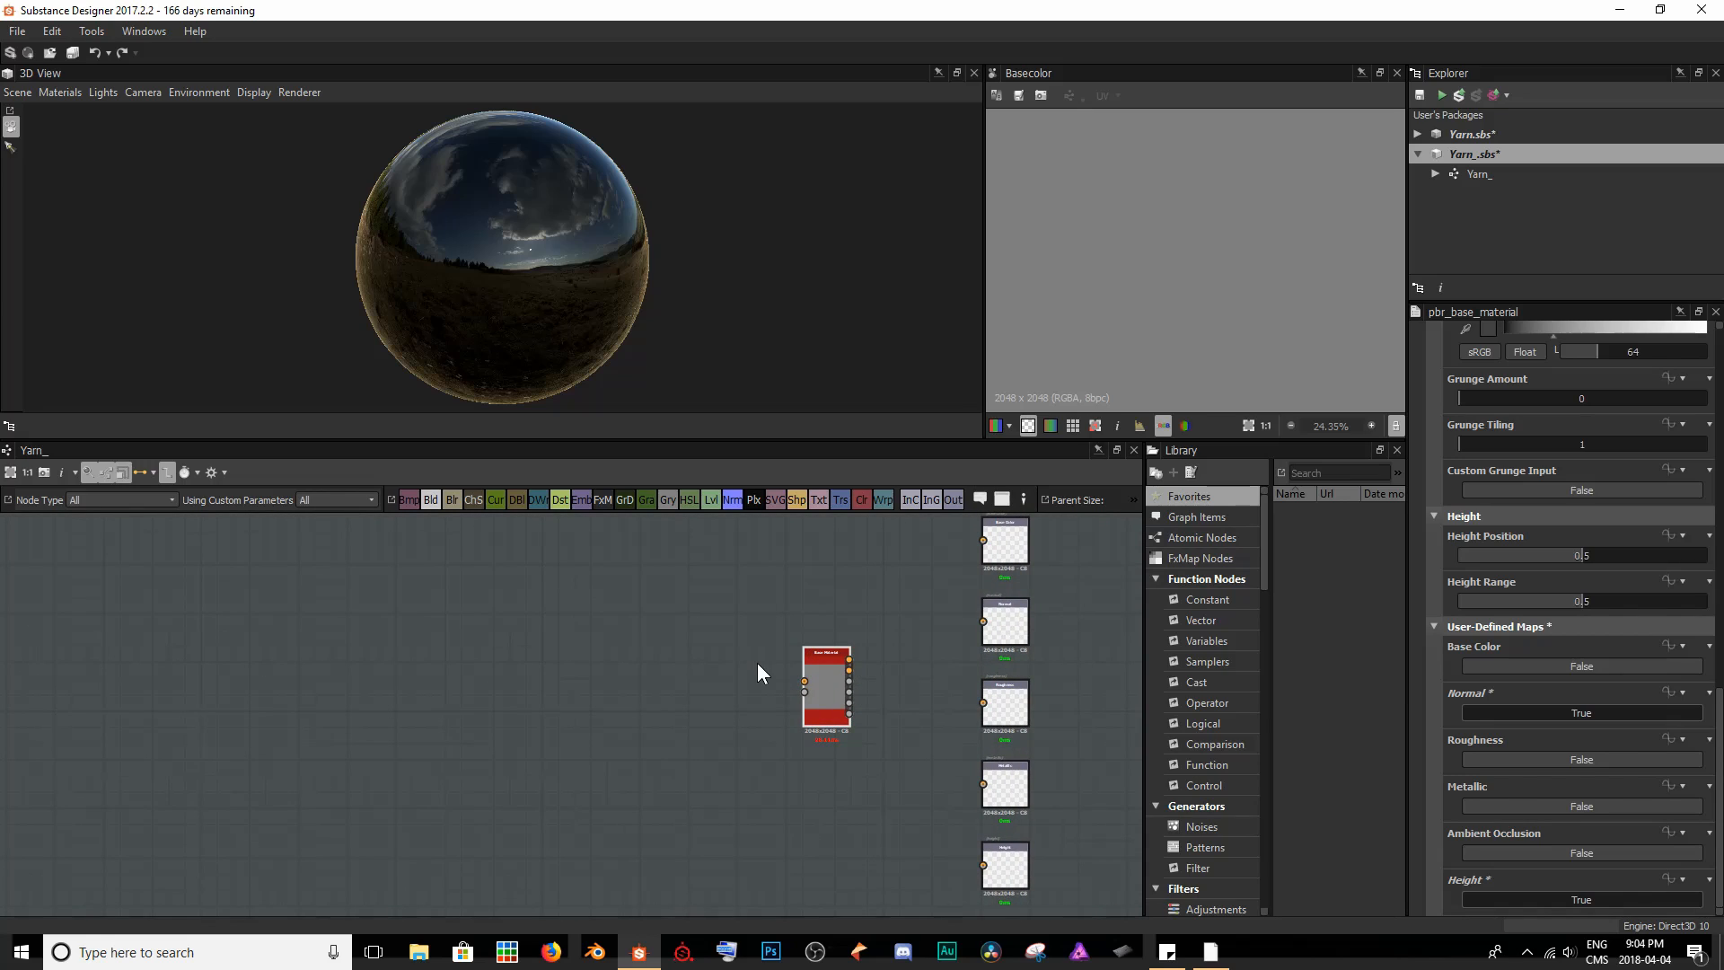
pyautogui.click(731, 499)
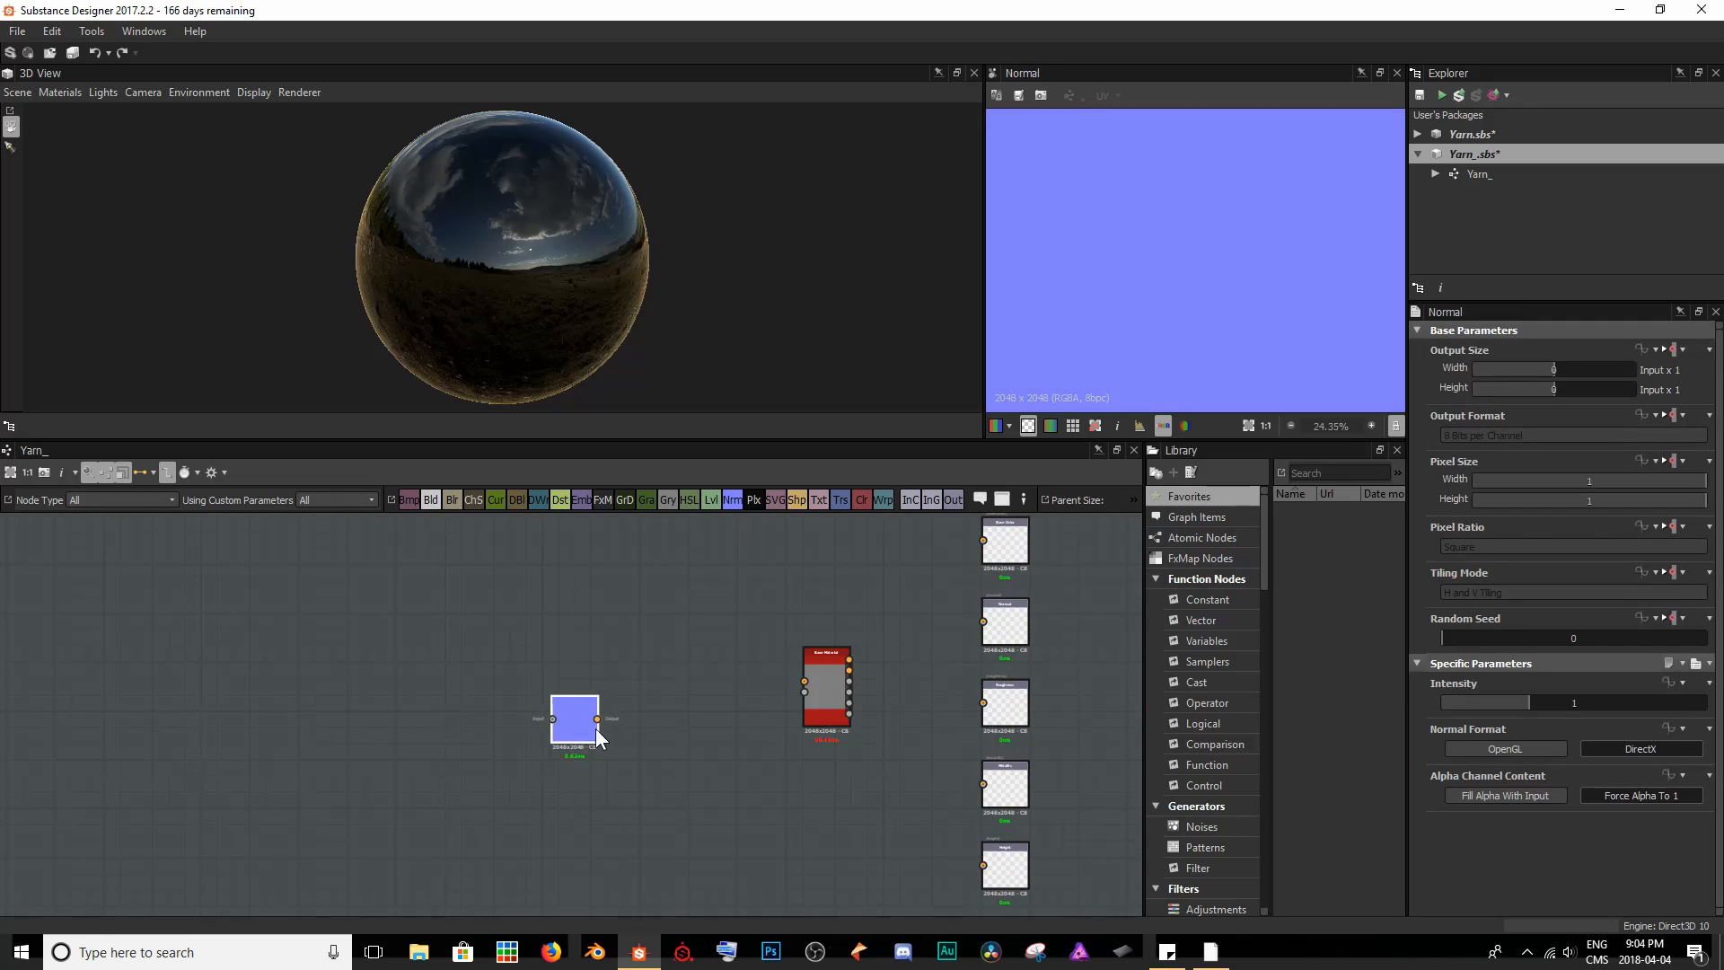
pyautogui.moveTo(768, 671); pyautogui.dragTo(812, 680)
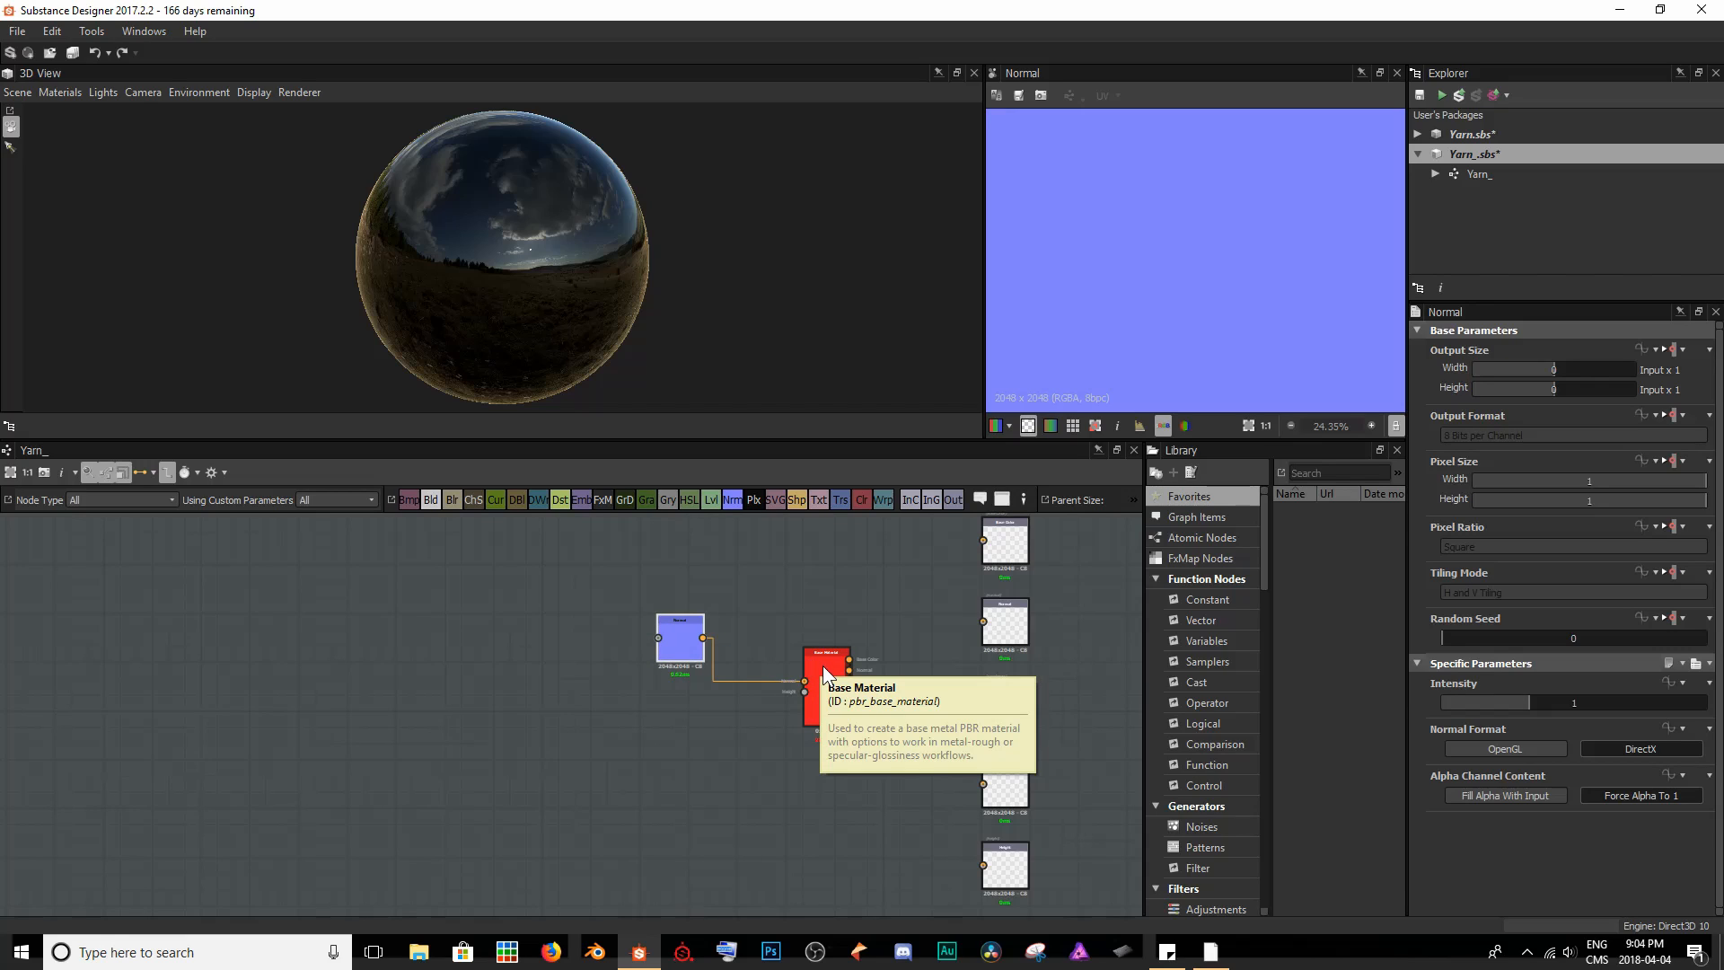
# - Show the Base Material node's outputs on the sphere in the 3D view
pyautogui.rightClick(824, 667)
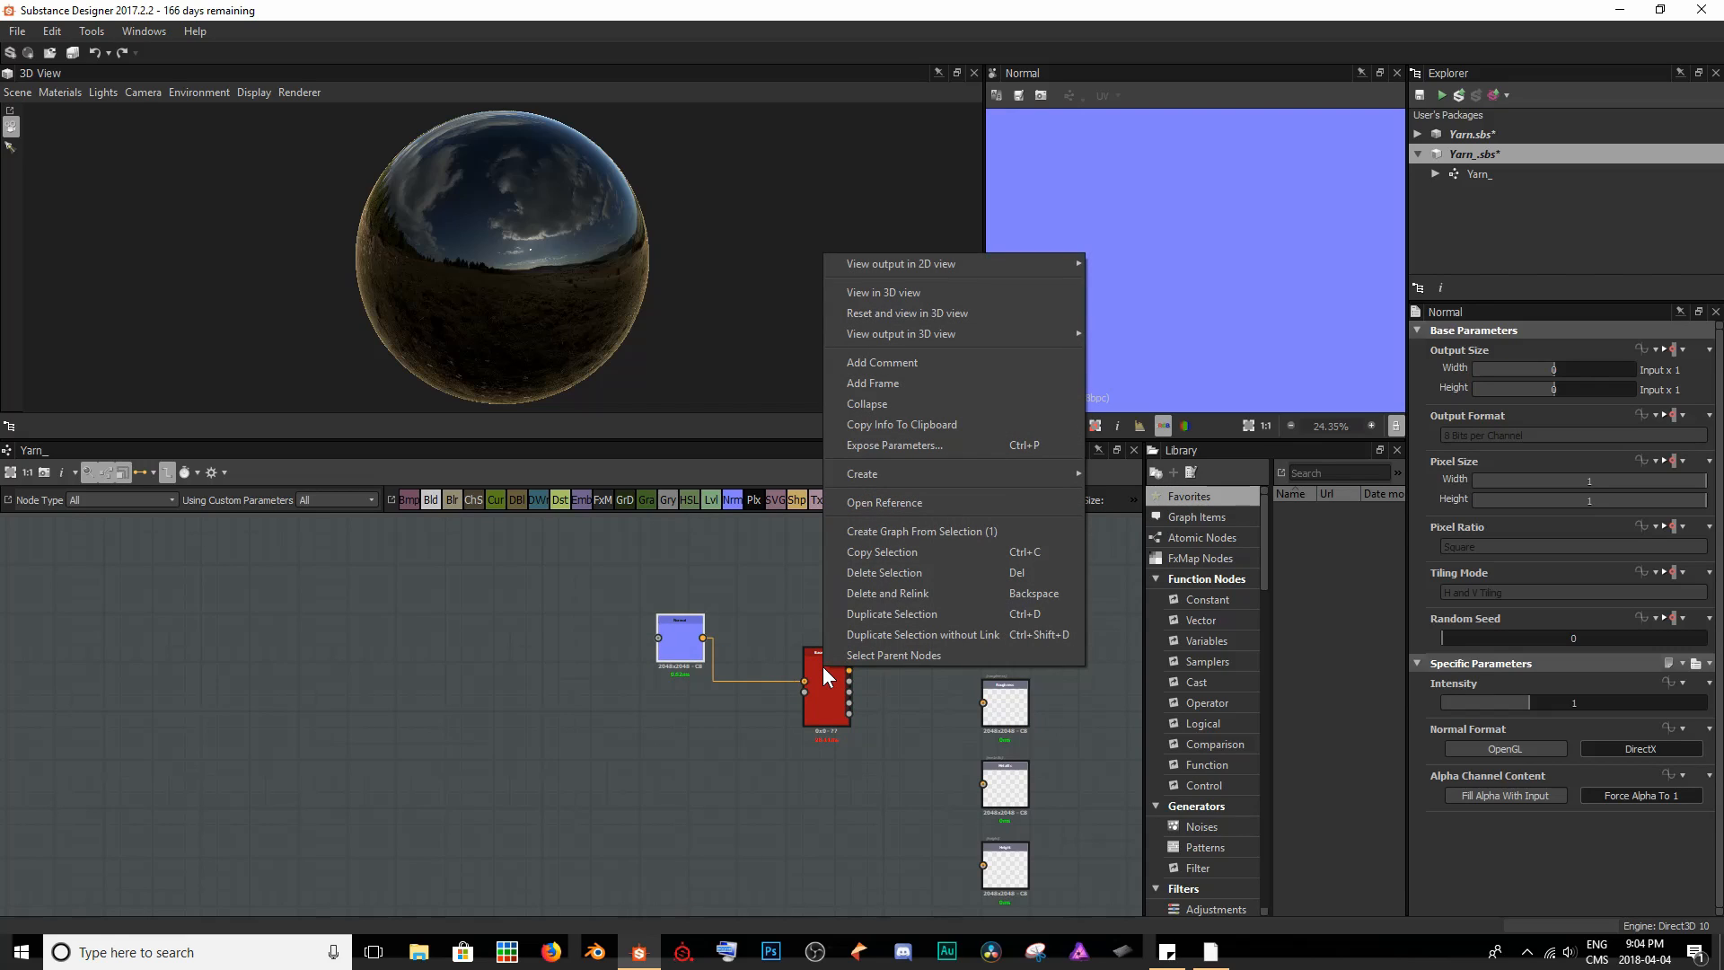
pyautogui.click(872, 294)
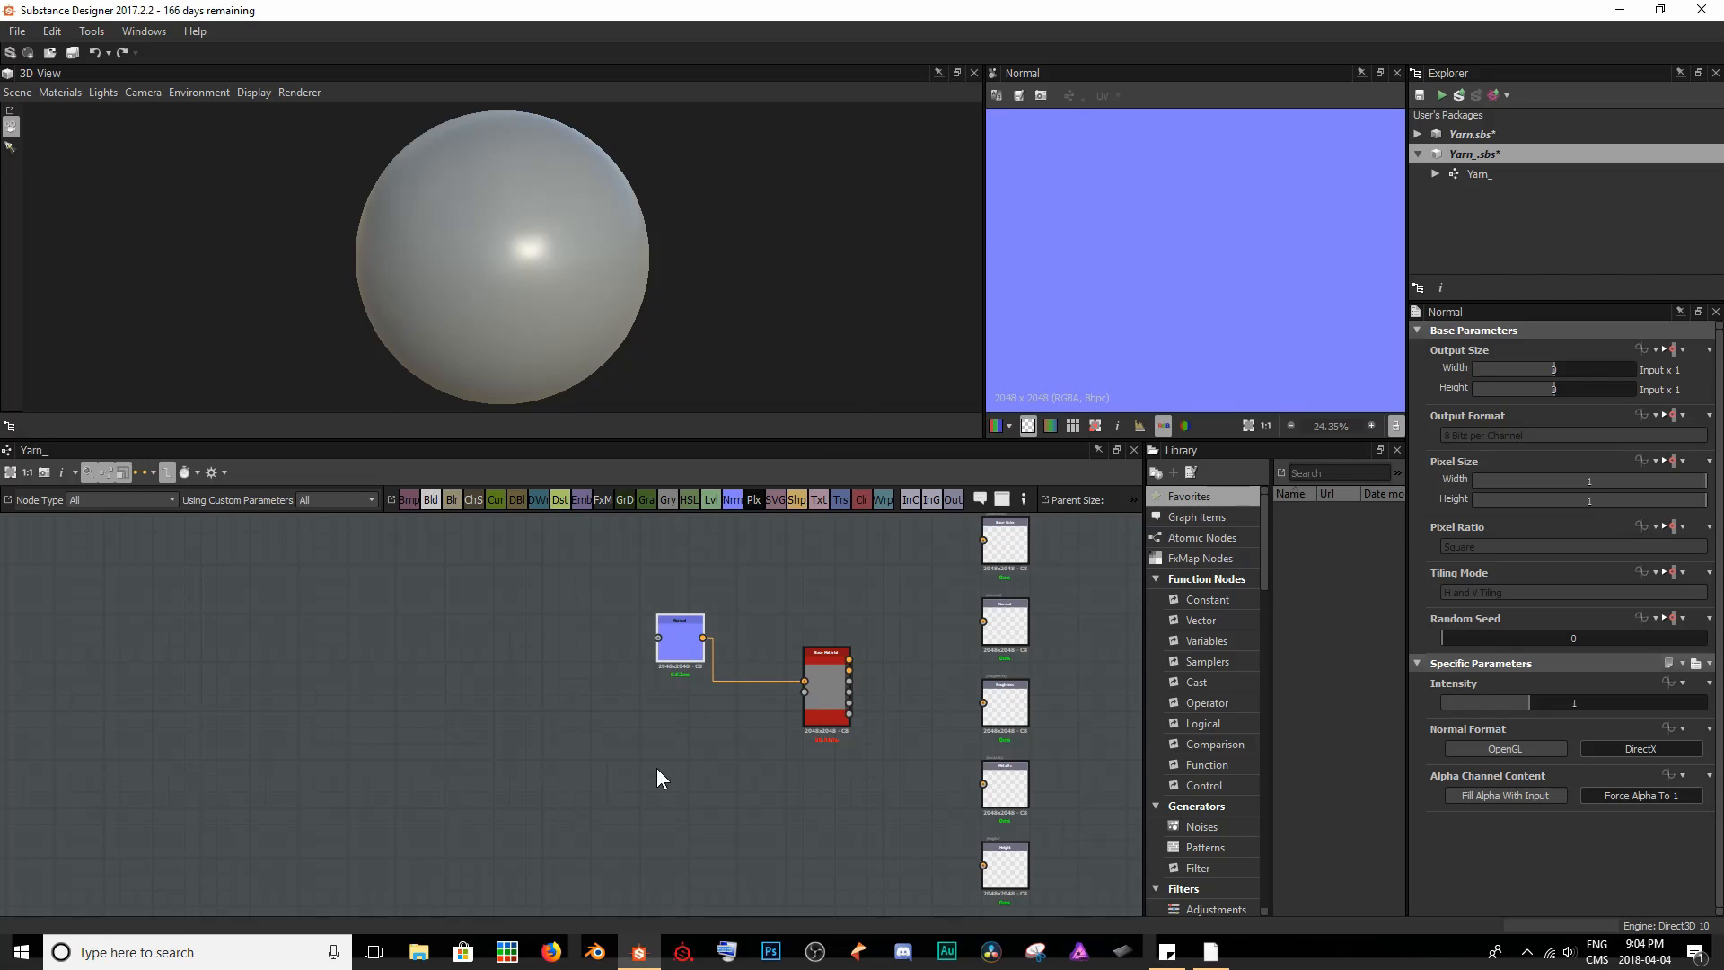
# - Add a Fibers 1 node and connect its output to the Normal node's input and the Base Material node's Height input
pyautogui.scroll(4, 827, 717)
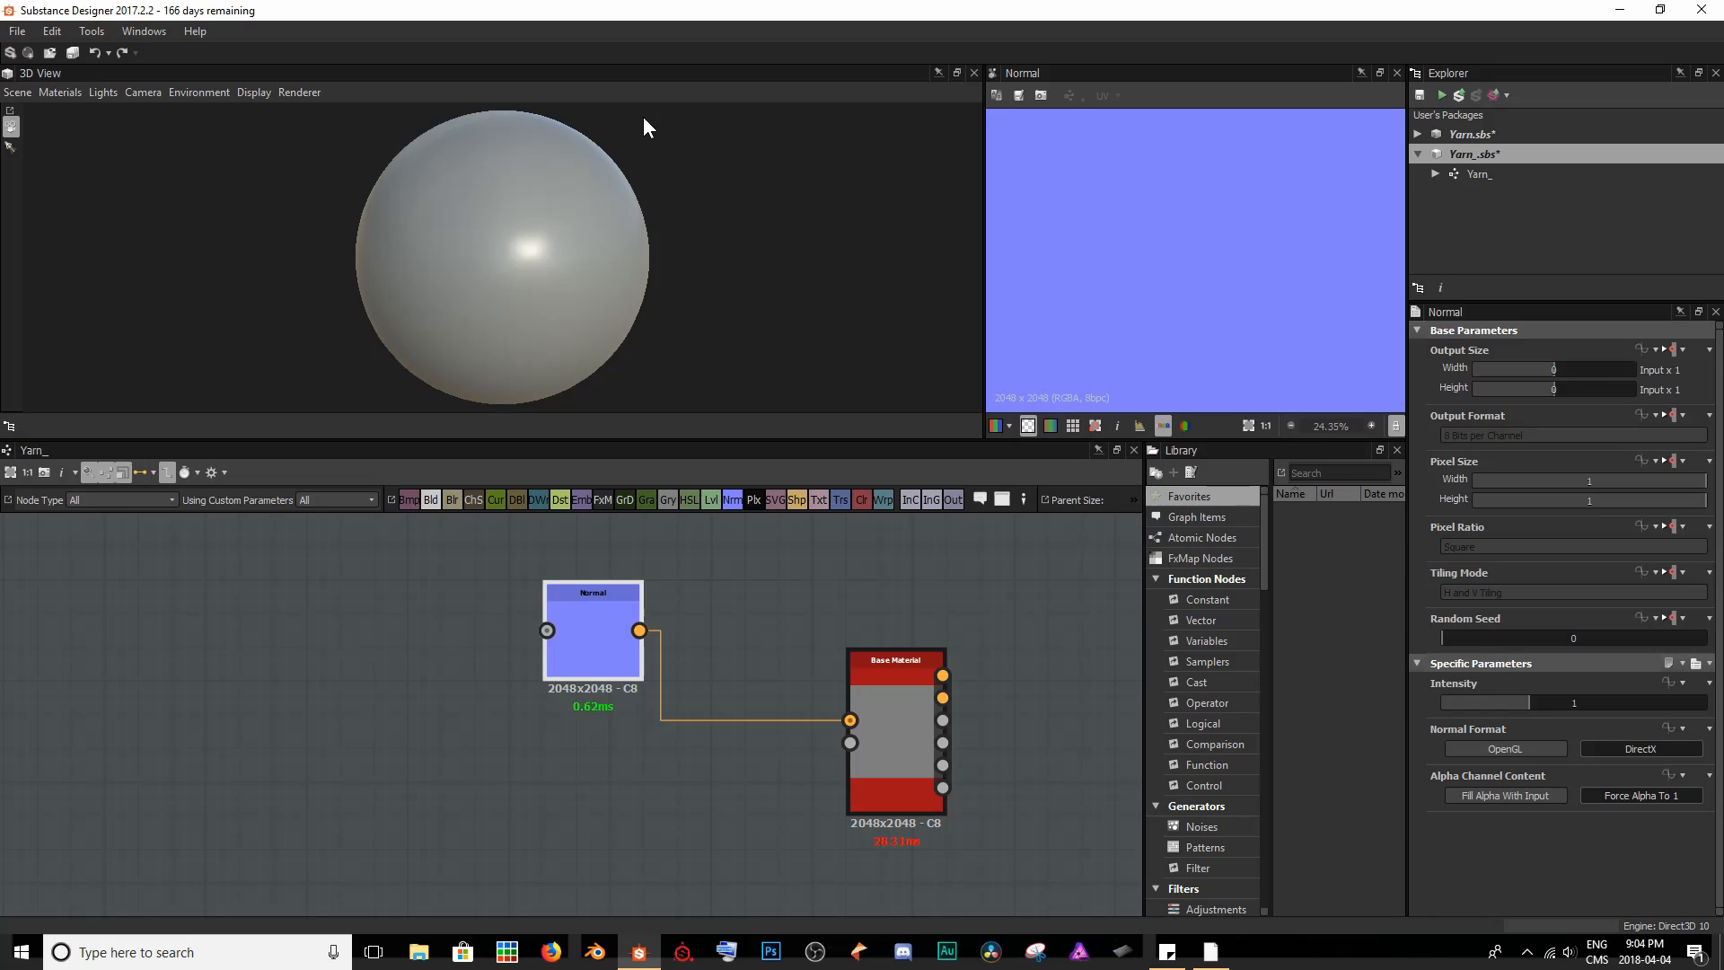
pyautogui.moveTo(289, 731); pyautogui.dragTo(343, 724, button='middle')
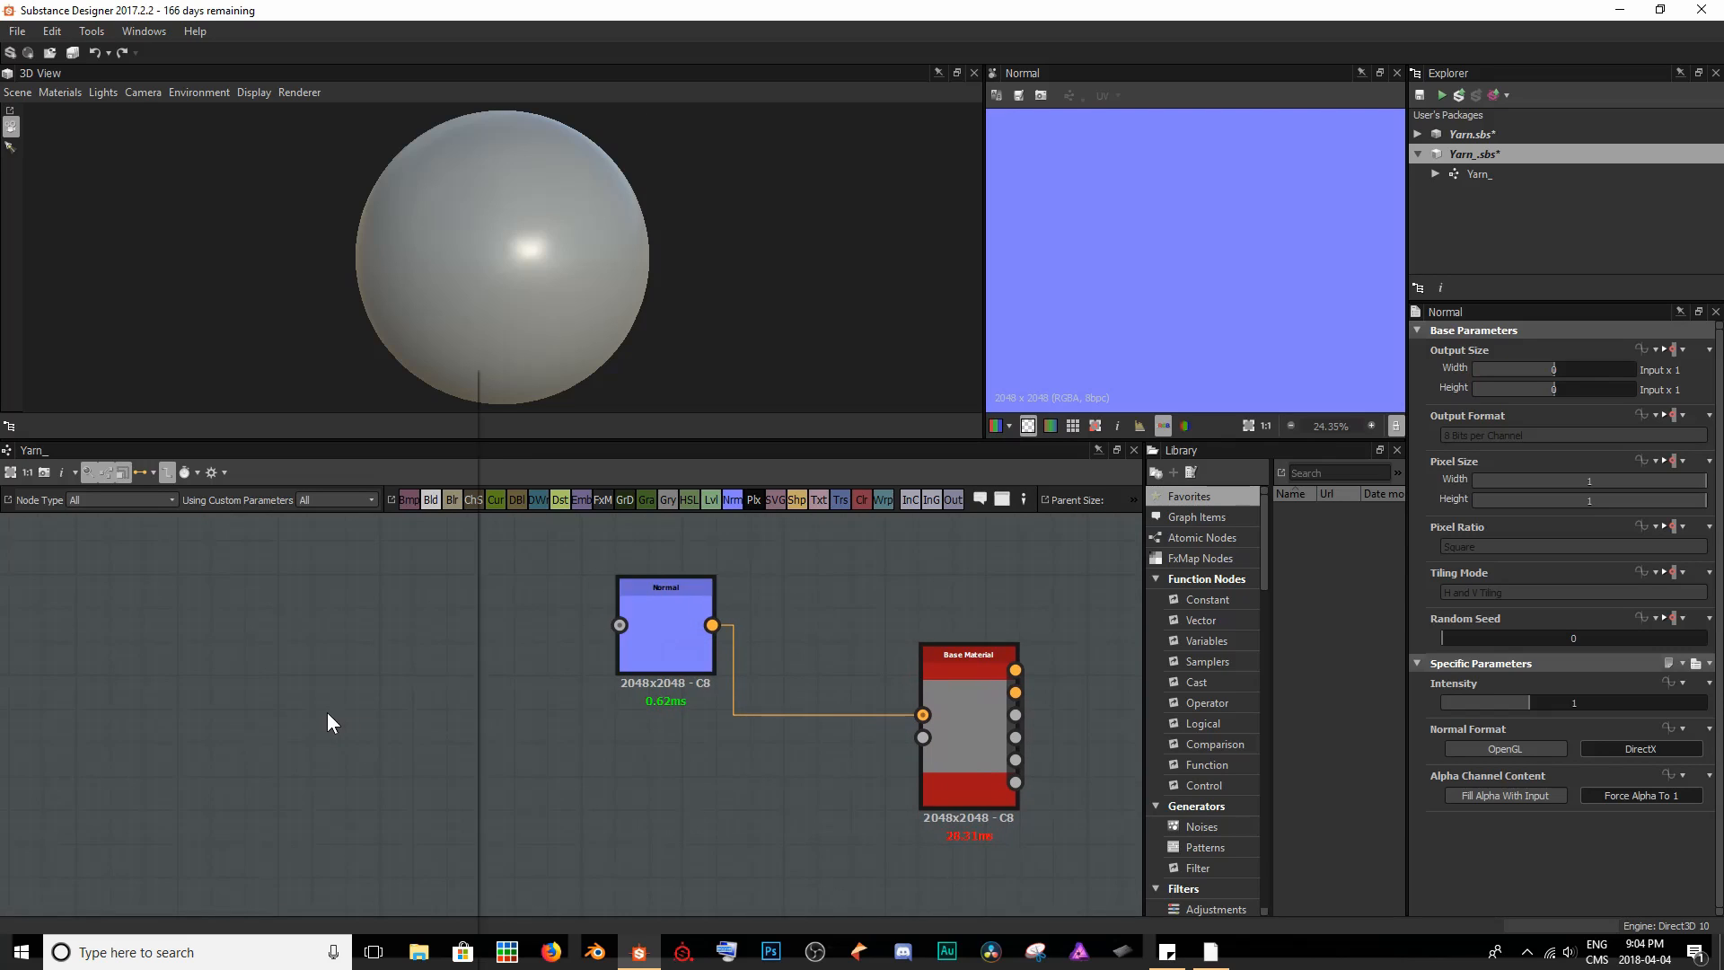
pyautogui.press('space')
pyautogui.write('fibre')
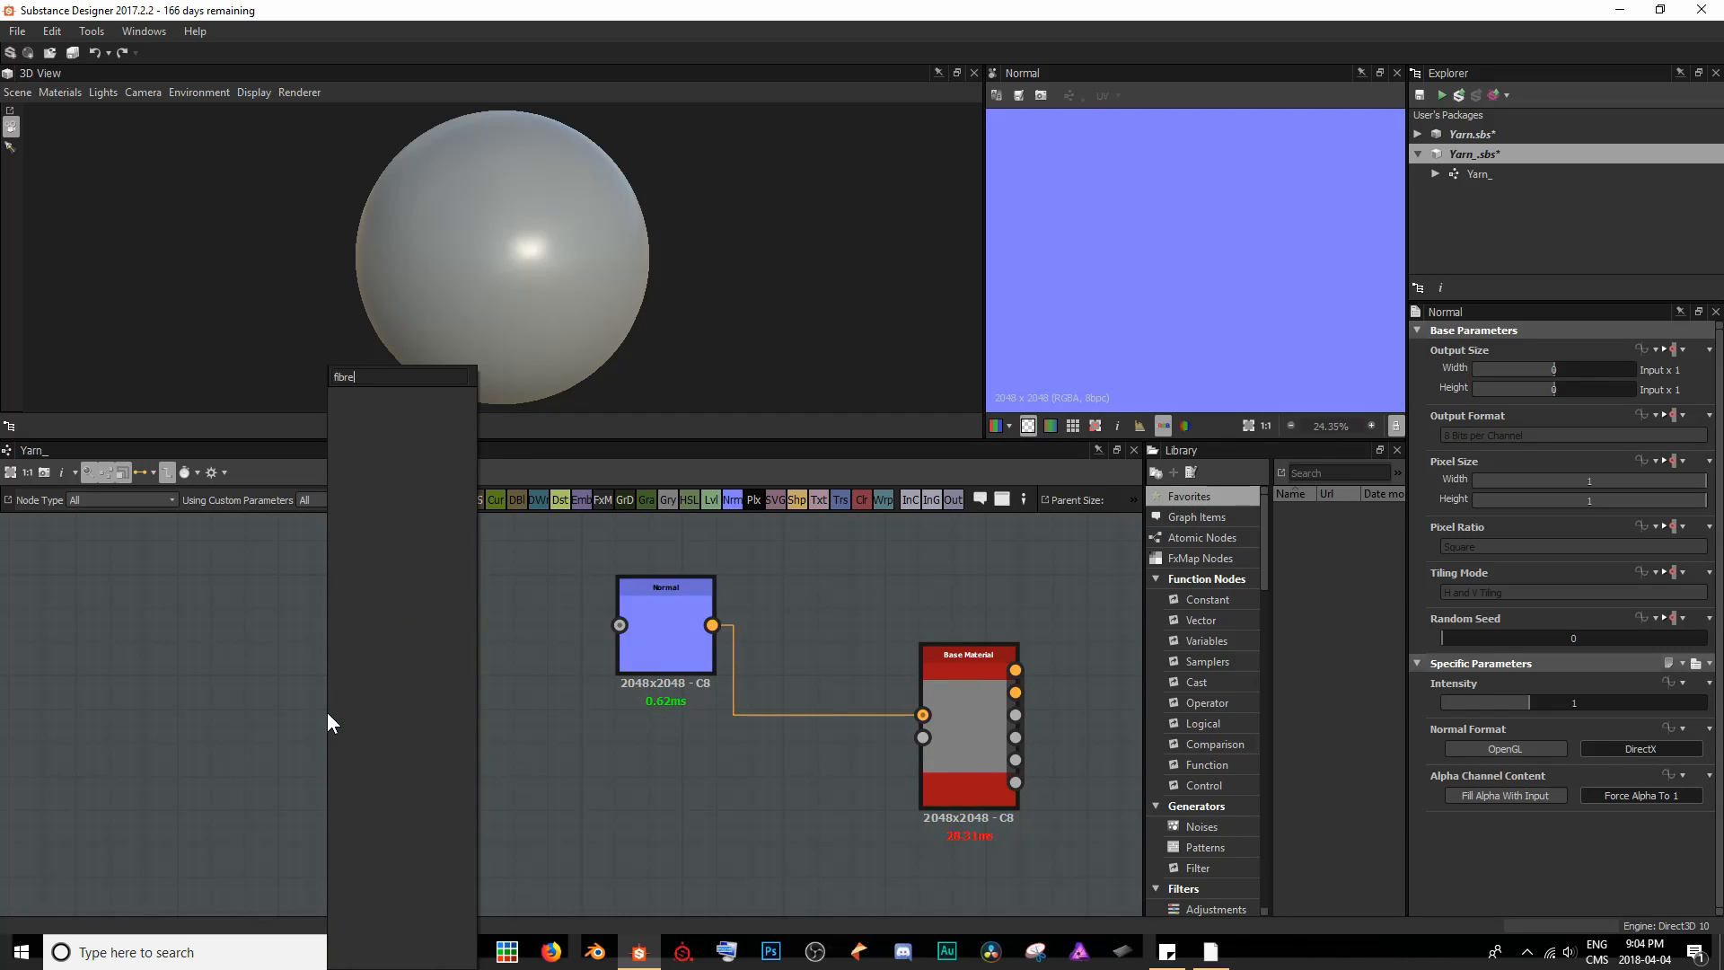
pyautogui.press('BackSpace')
pyautogui.press('BackSpace')
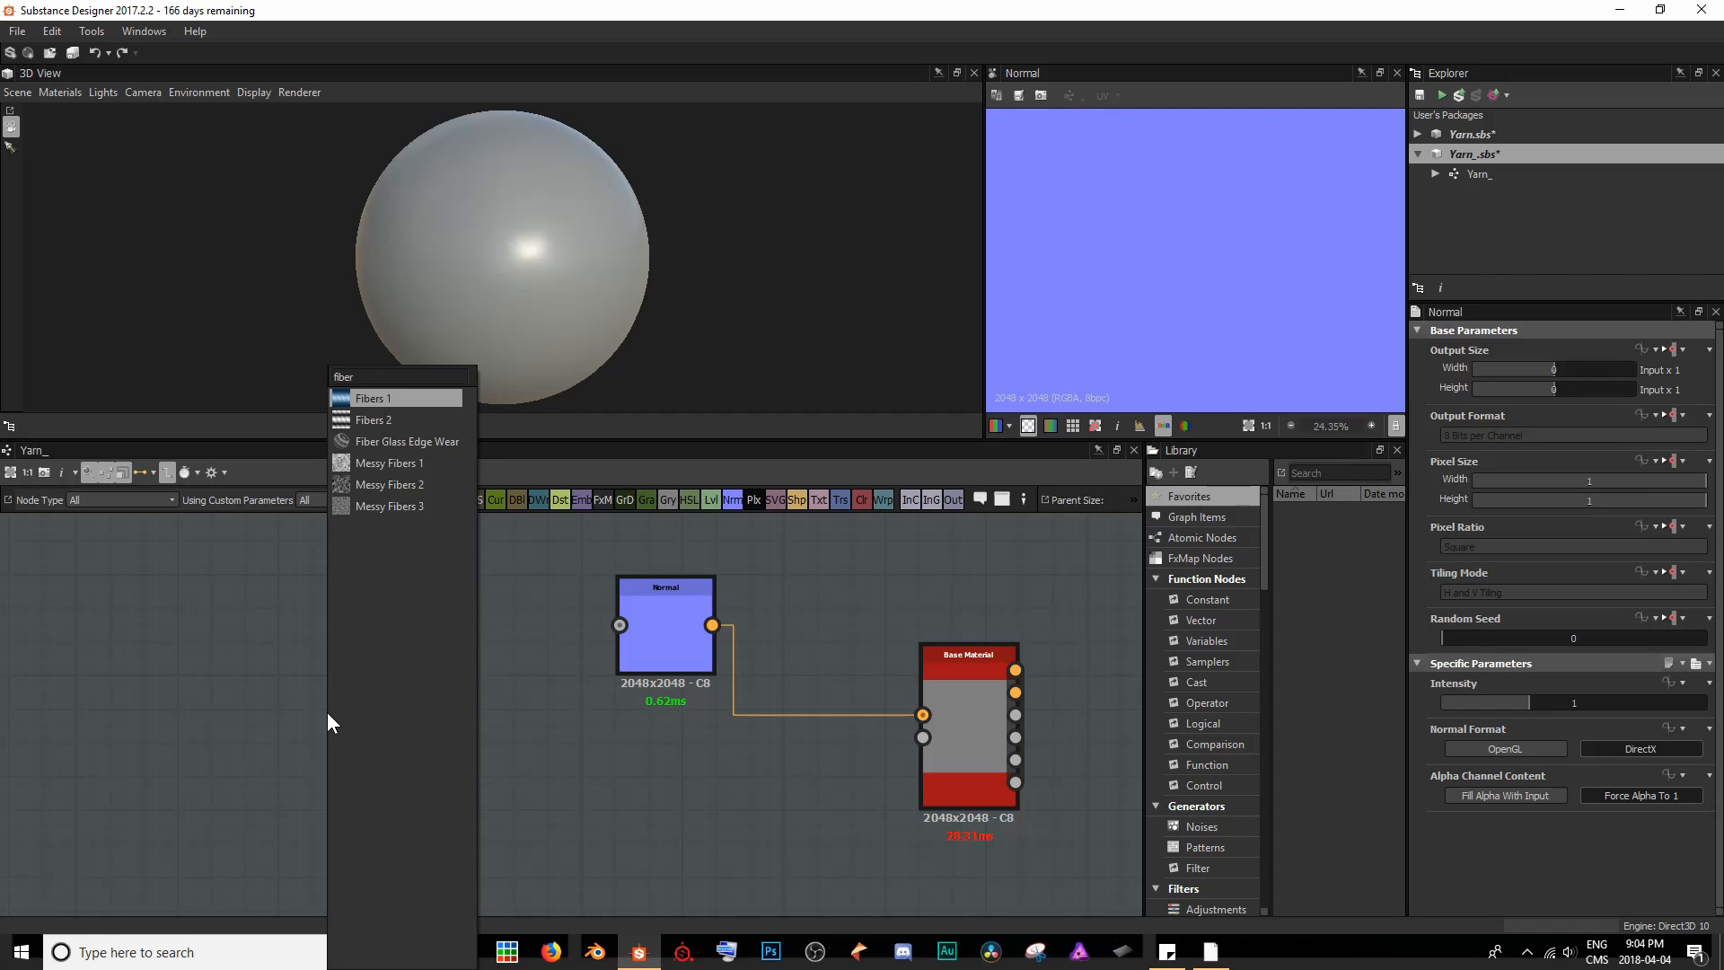
pyautogui.press('Return')
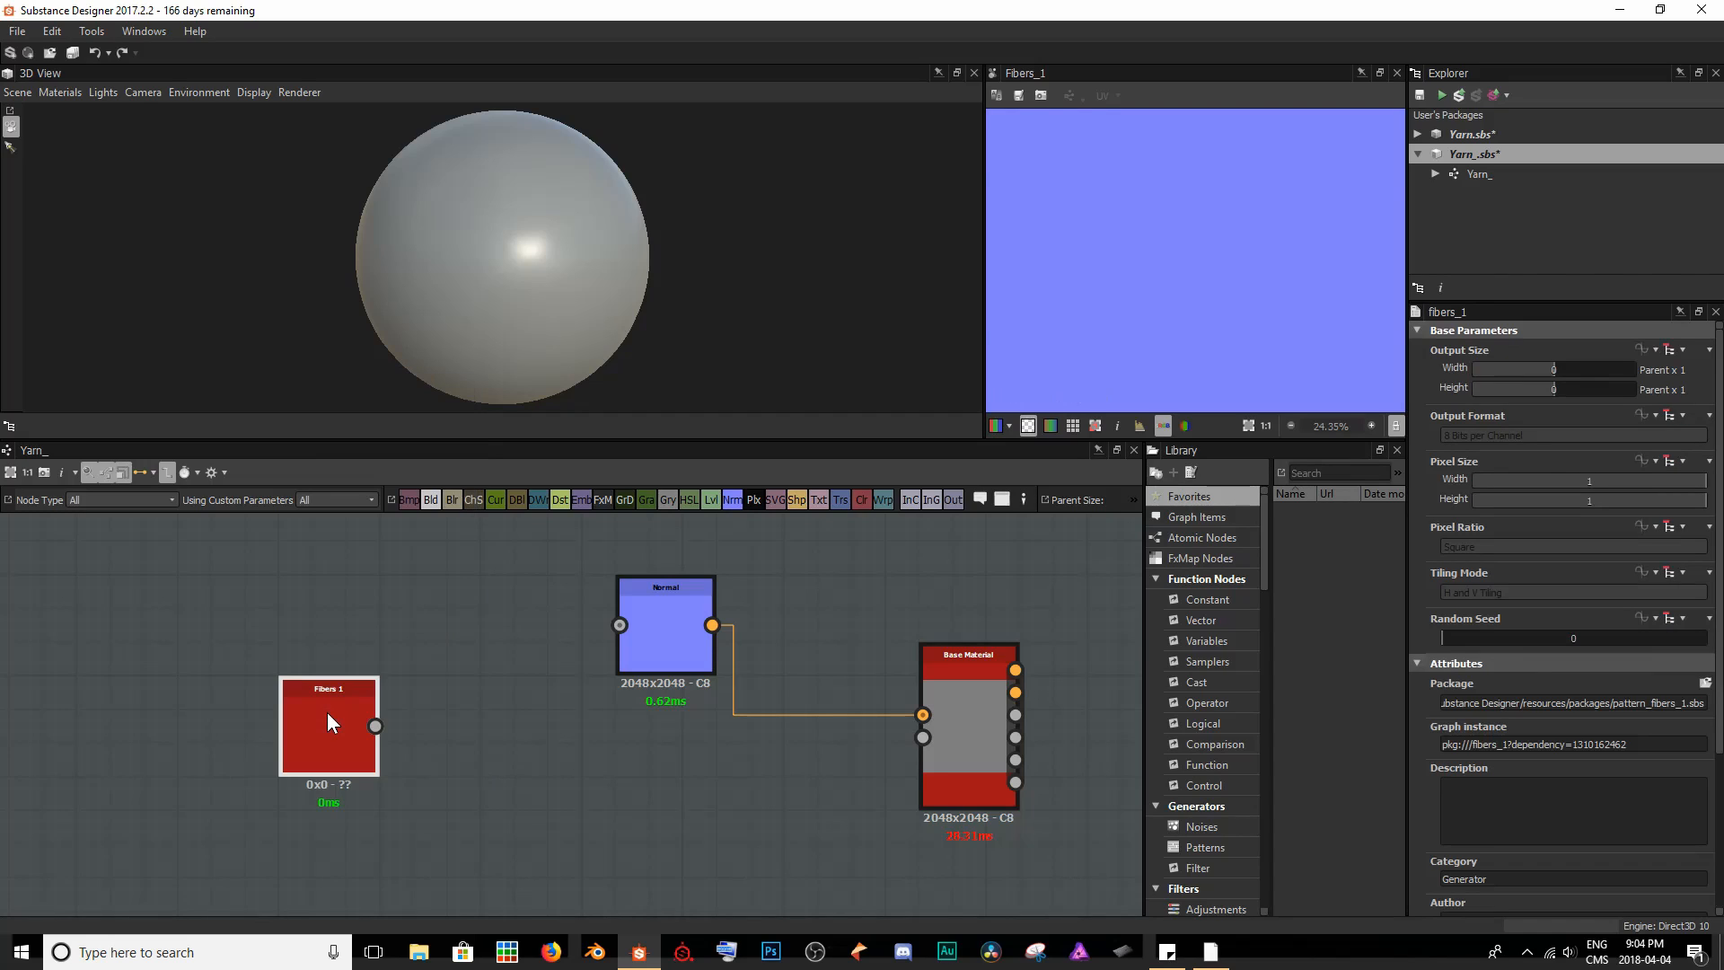
pyautogui.moveTo(375, 726); pyautogui.dragTo(620, 625)
pyautogui.moveTo(375, 725); pyautogui.dragTo(923, 737)
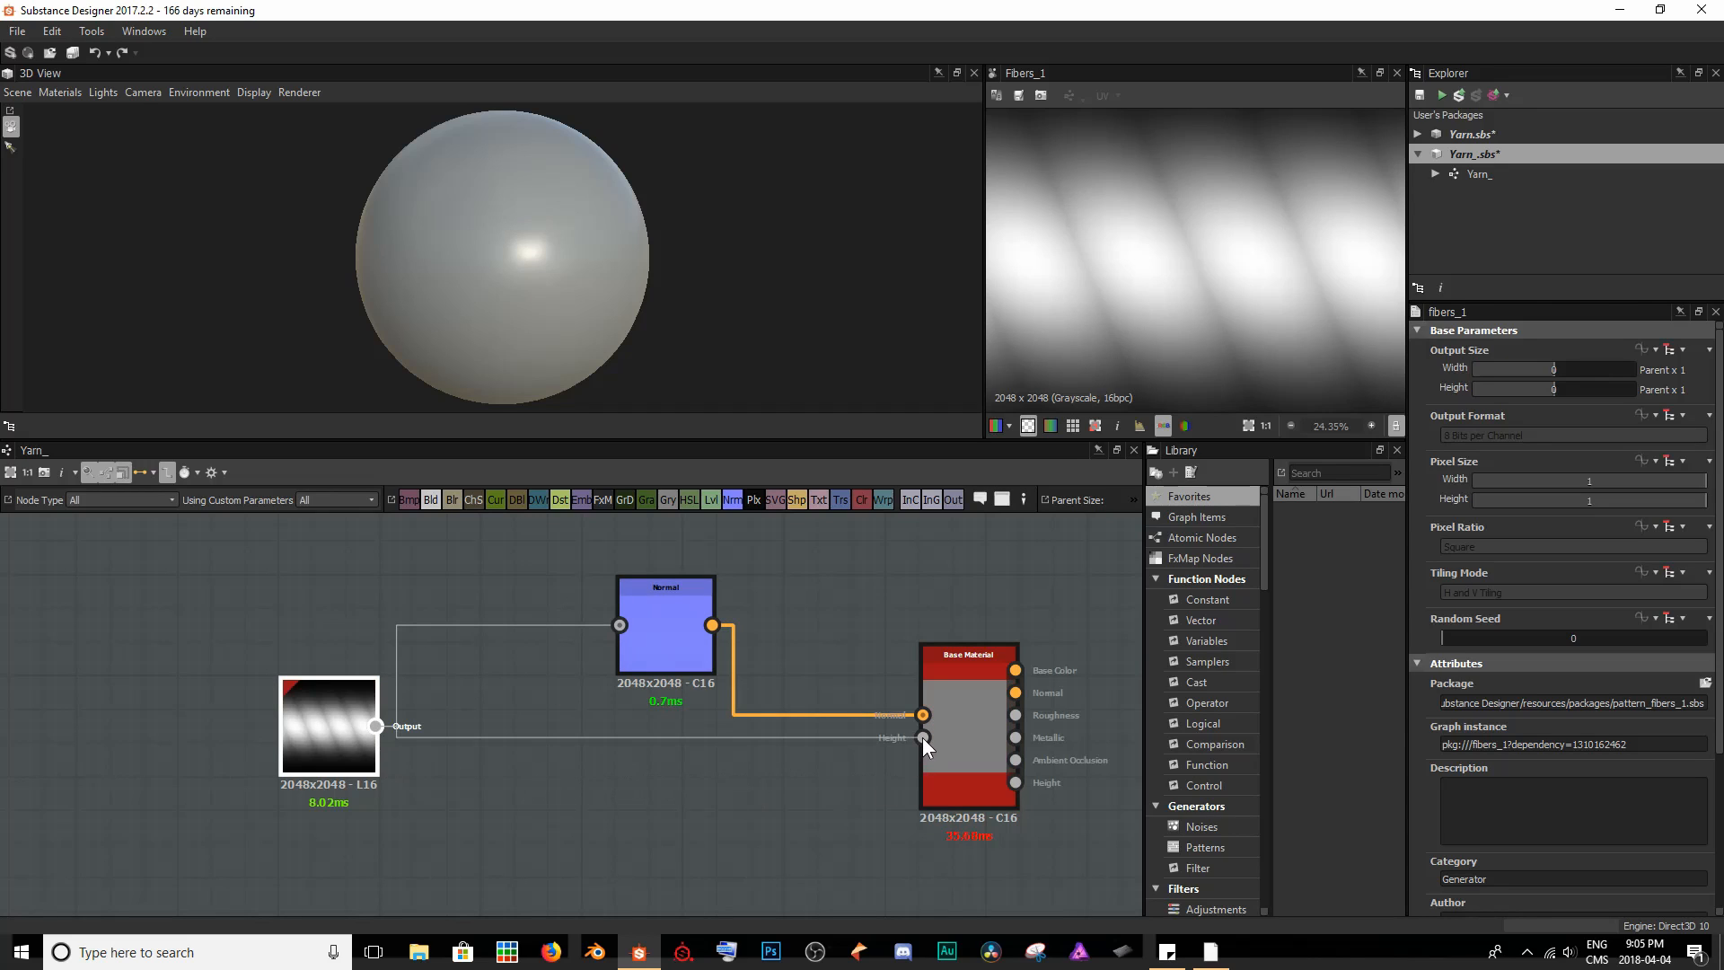
# - Edit the default material of the 3D view and set its Height scale to 1
pyautogui.moveTo(537, 197); pyautogui.dragTo(447, 242)
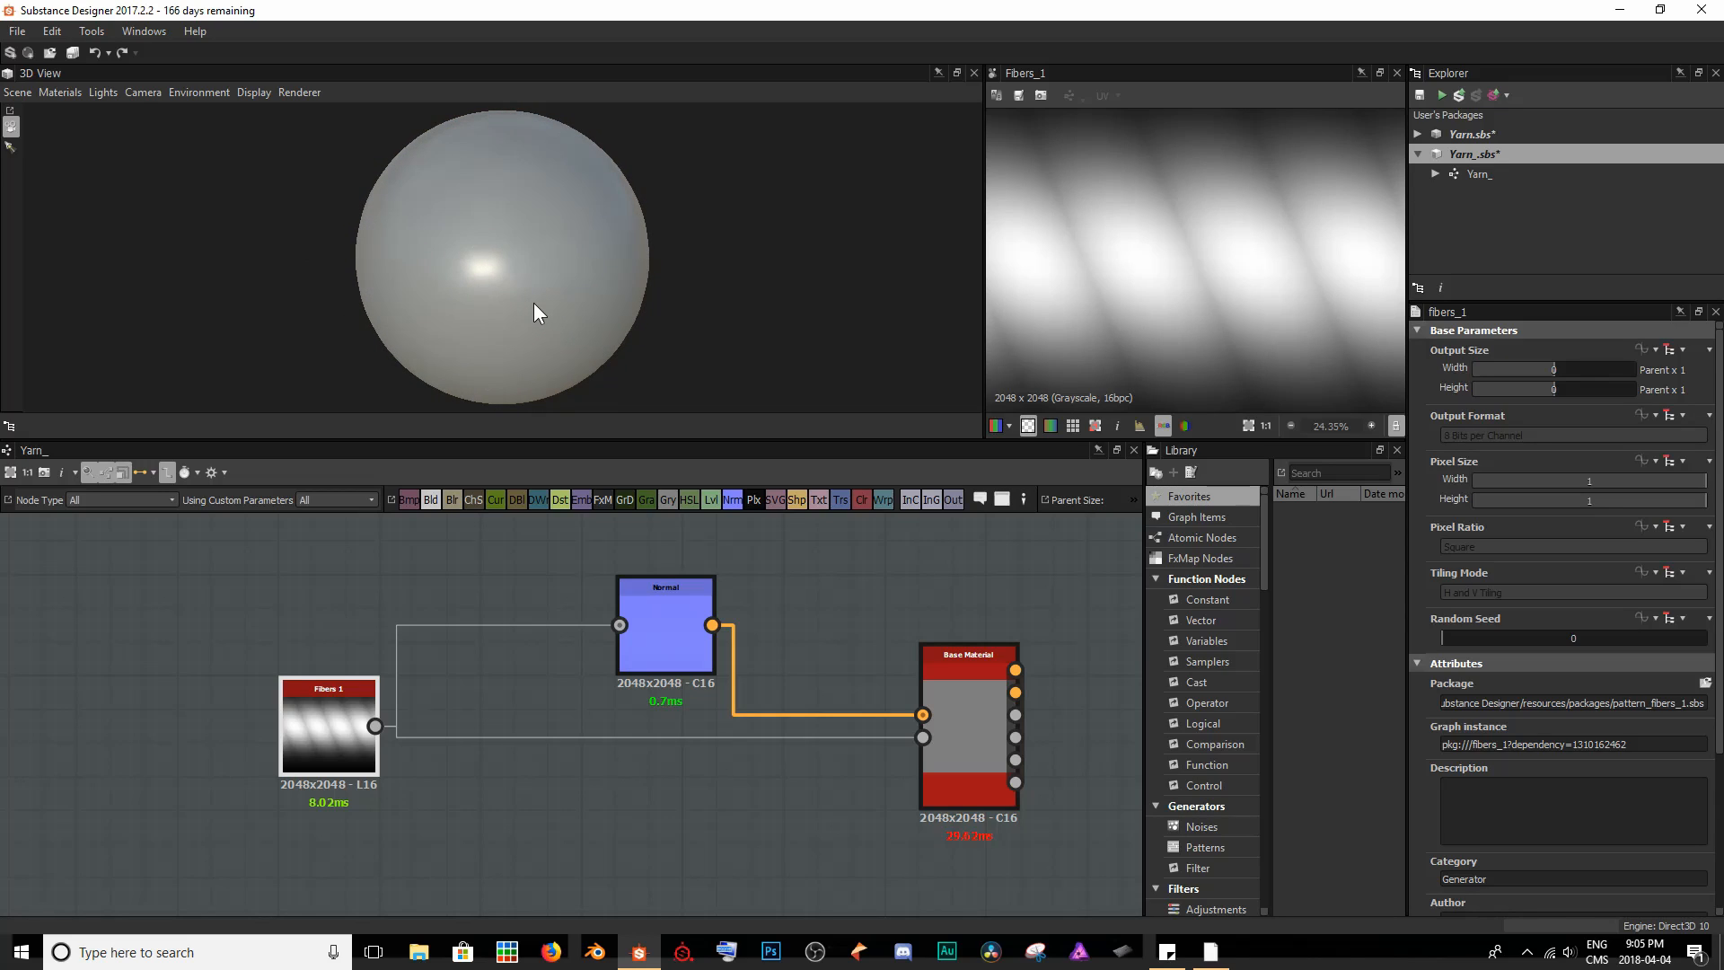
pyautogui.click(53, 96)
pyautogui.moveTo(57, 115)
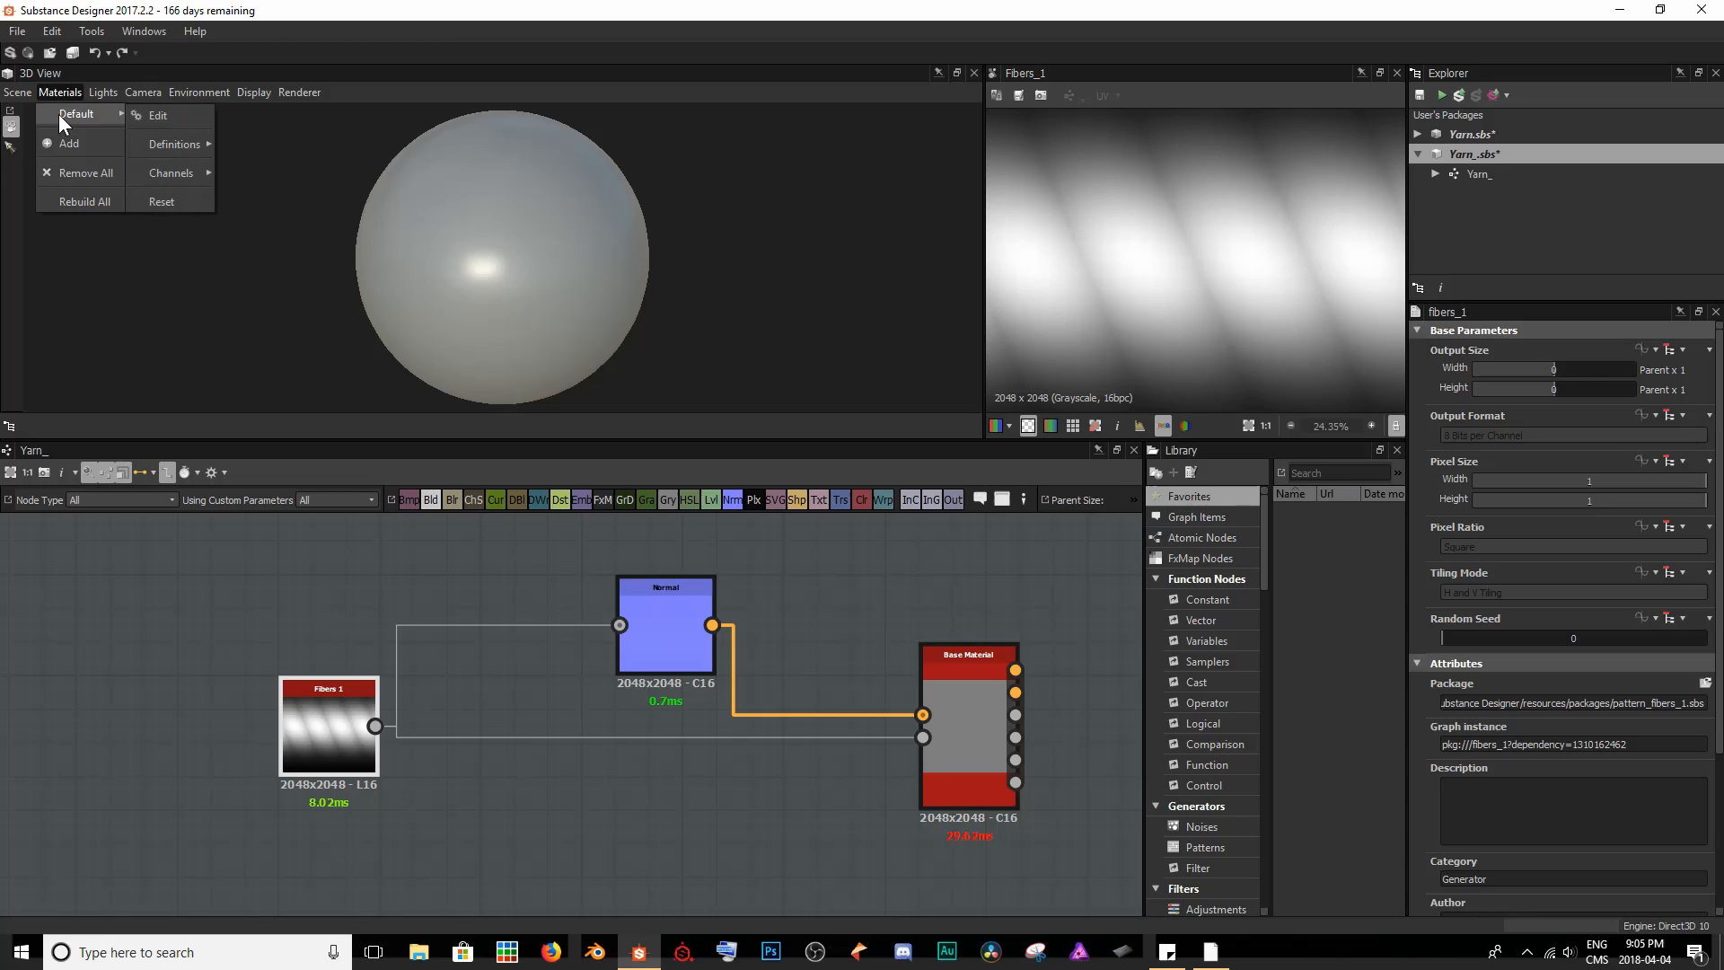
pyautogui.click(158, 116)
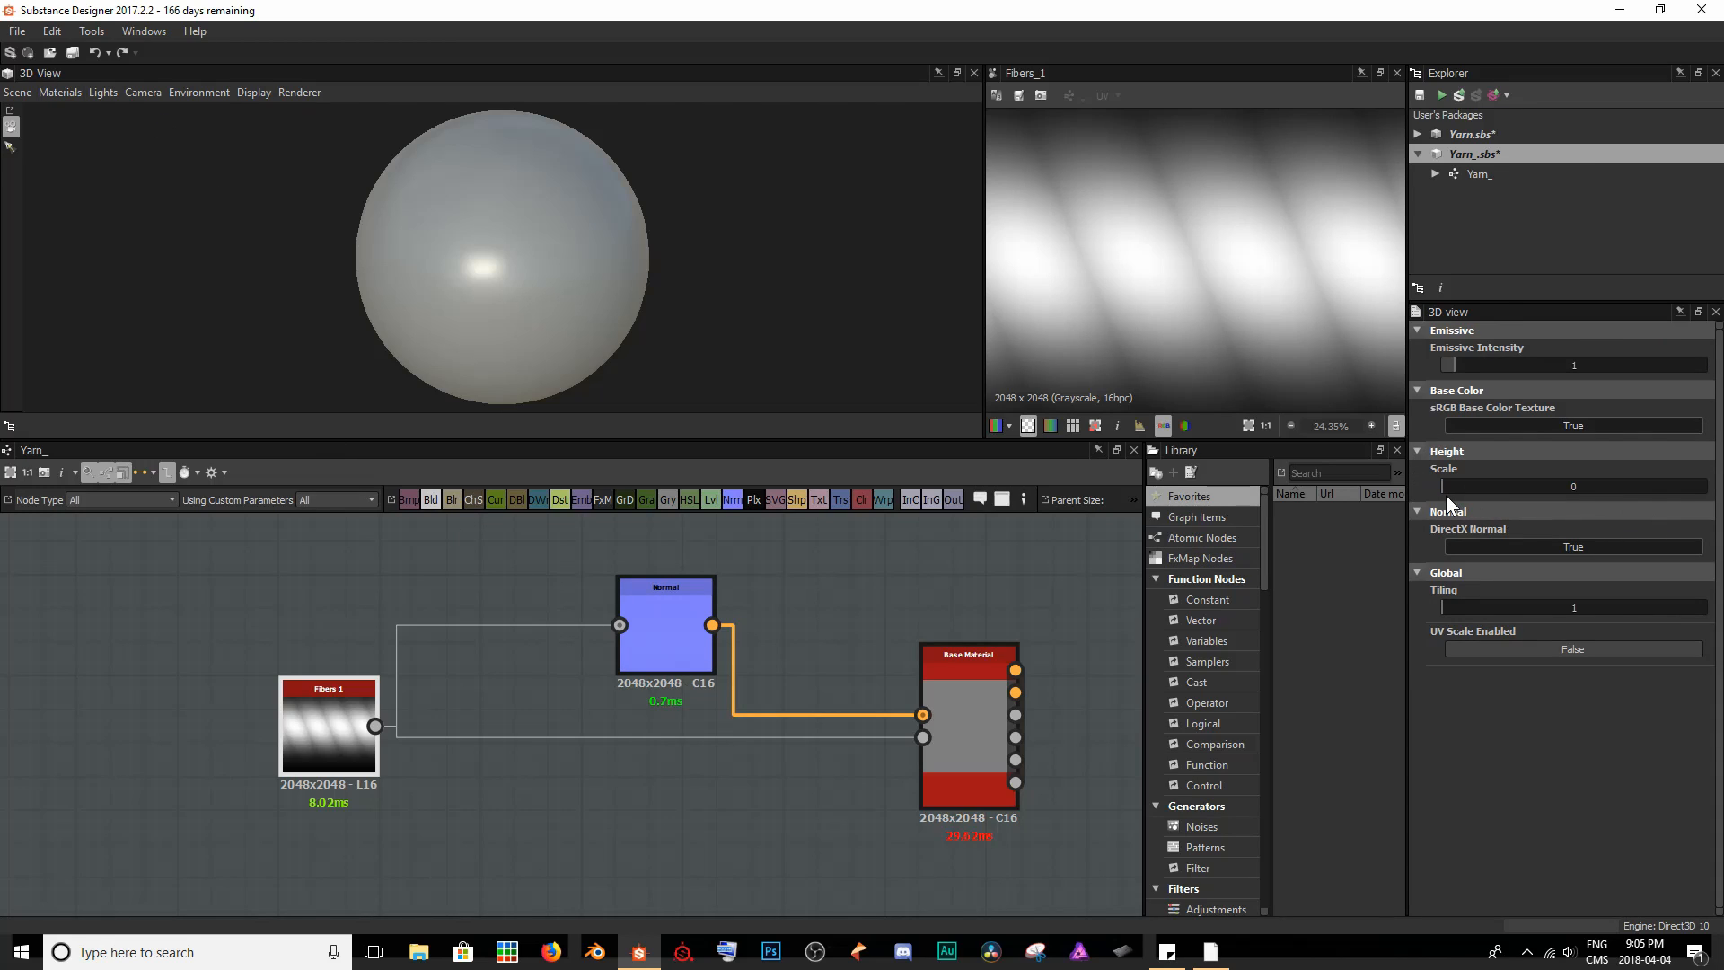
pyautogui.moveTo(525, 251); pyautogui.dragTo(620, 248)
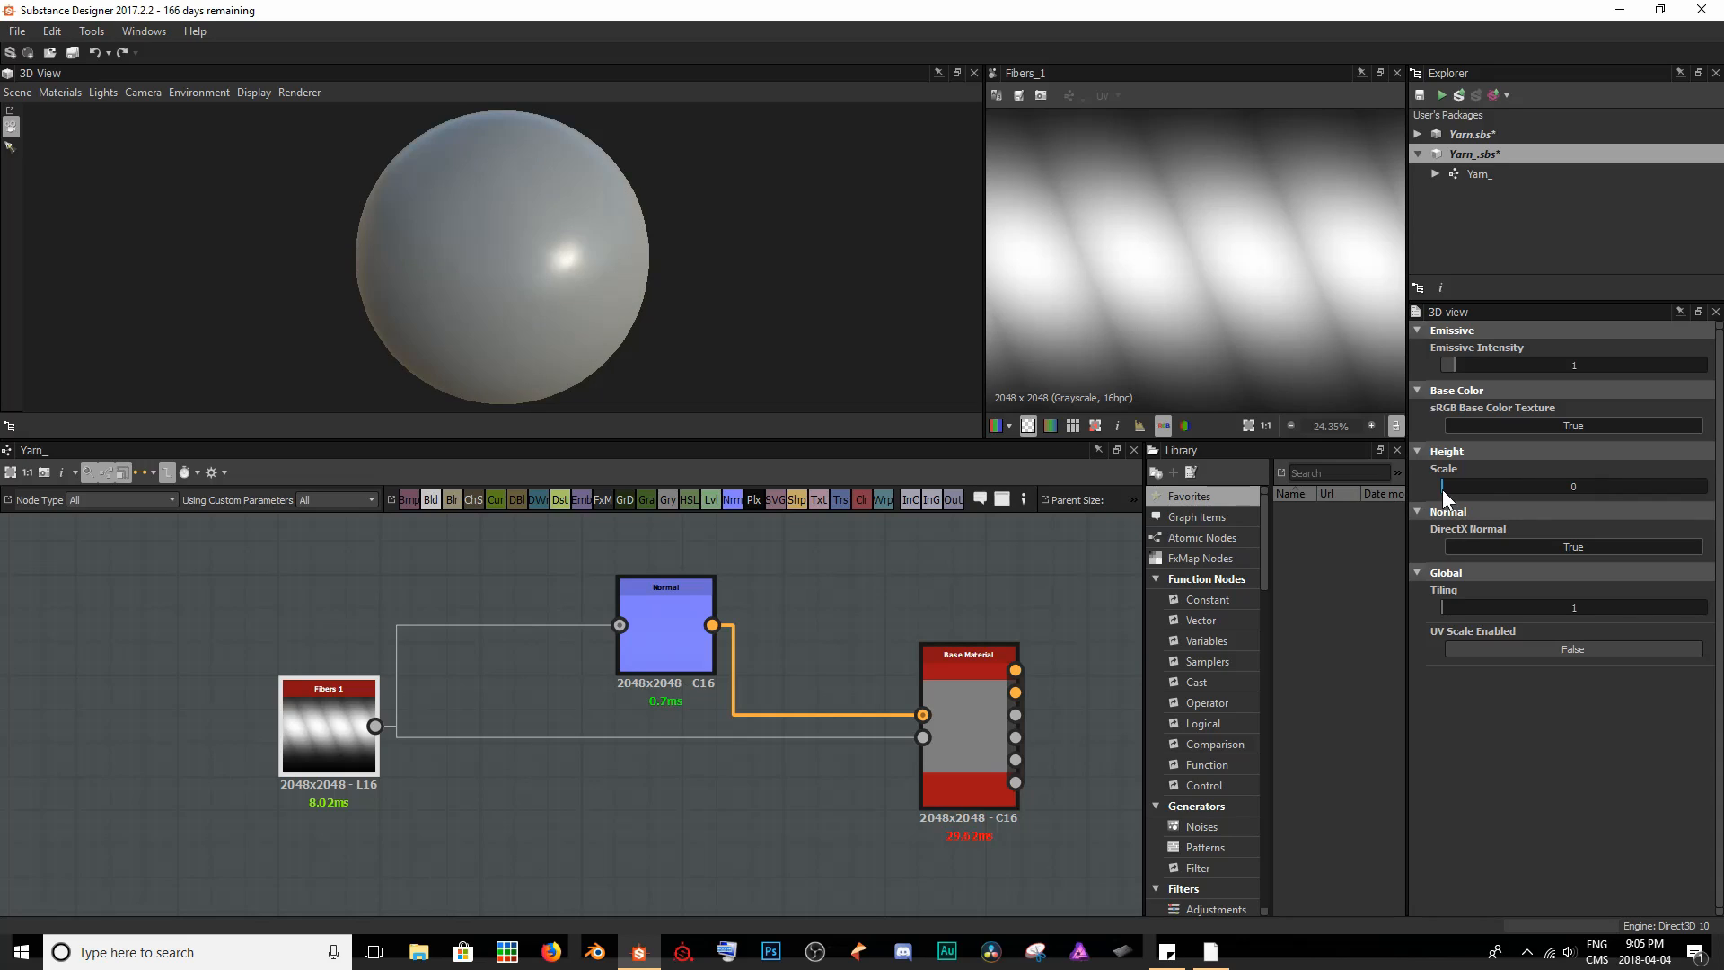
pyautogui.moveTo(1443, 490); pyautogui.dragTo(1718, 493)
pyautogui.moveTo(573, 162); pyautogui.dragTo(538, 160)
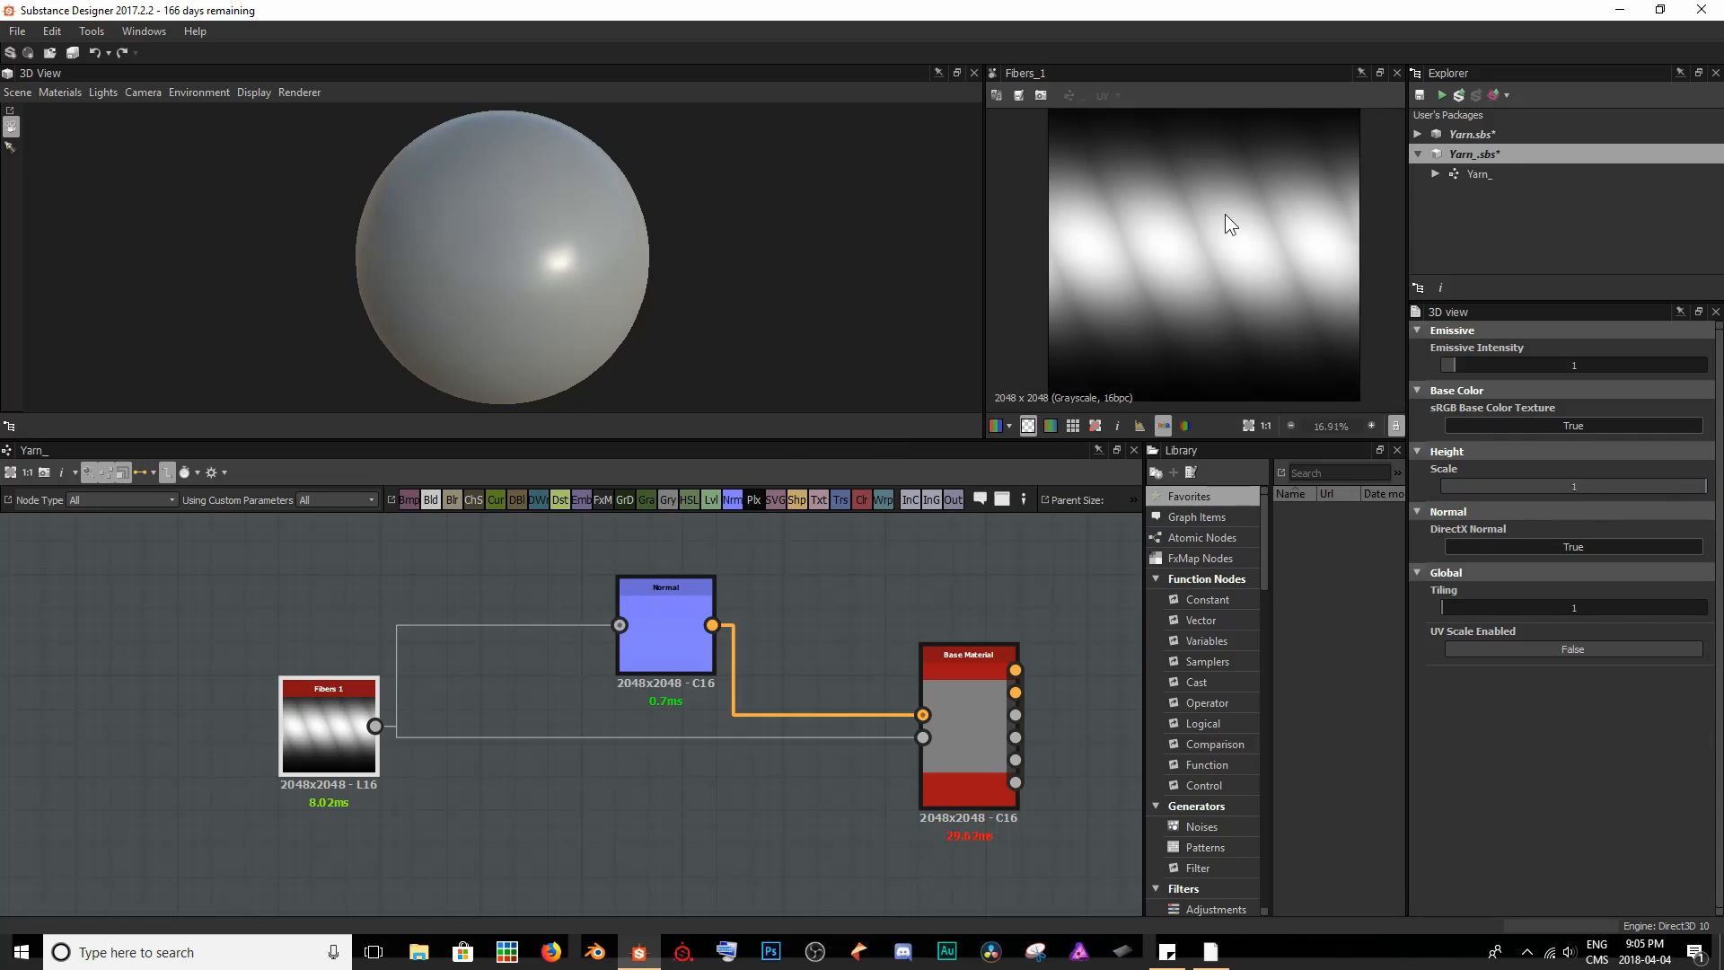
pyautogui.scroll(-3, 1225, 214)
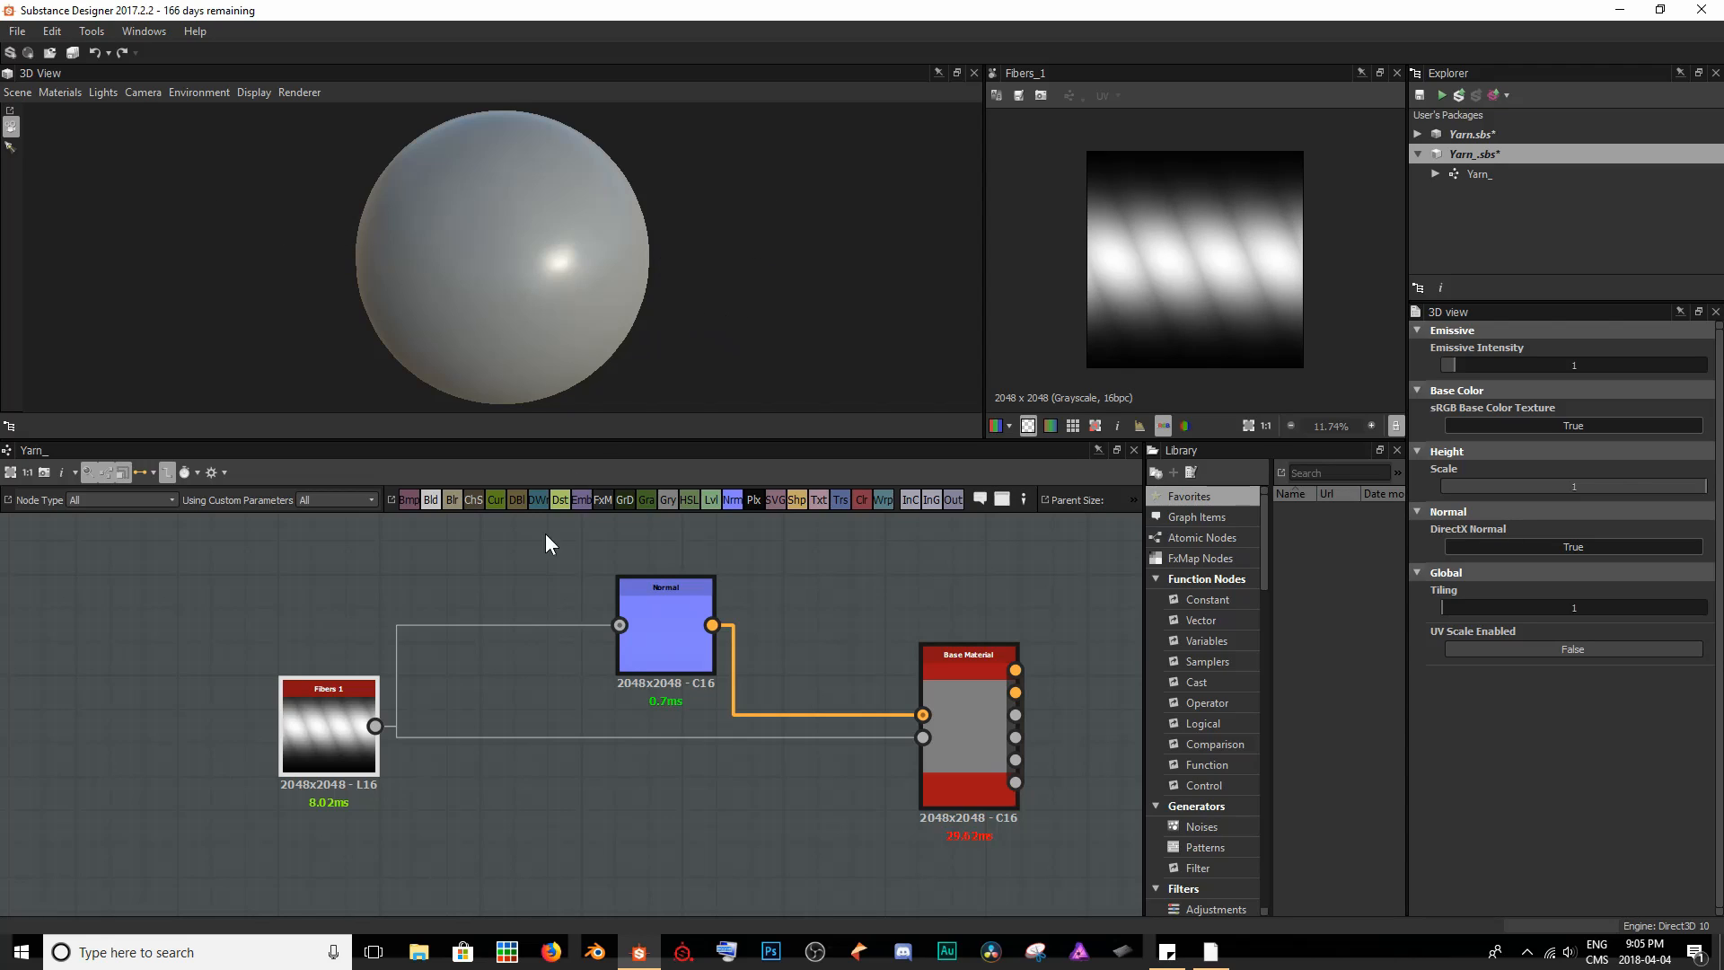
# - Set the Fibers 1 node's Tiling to 14
pyautogui.click(339, 728)
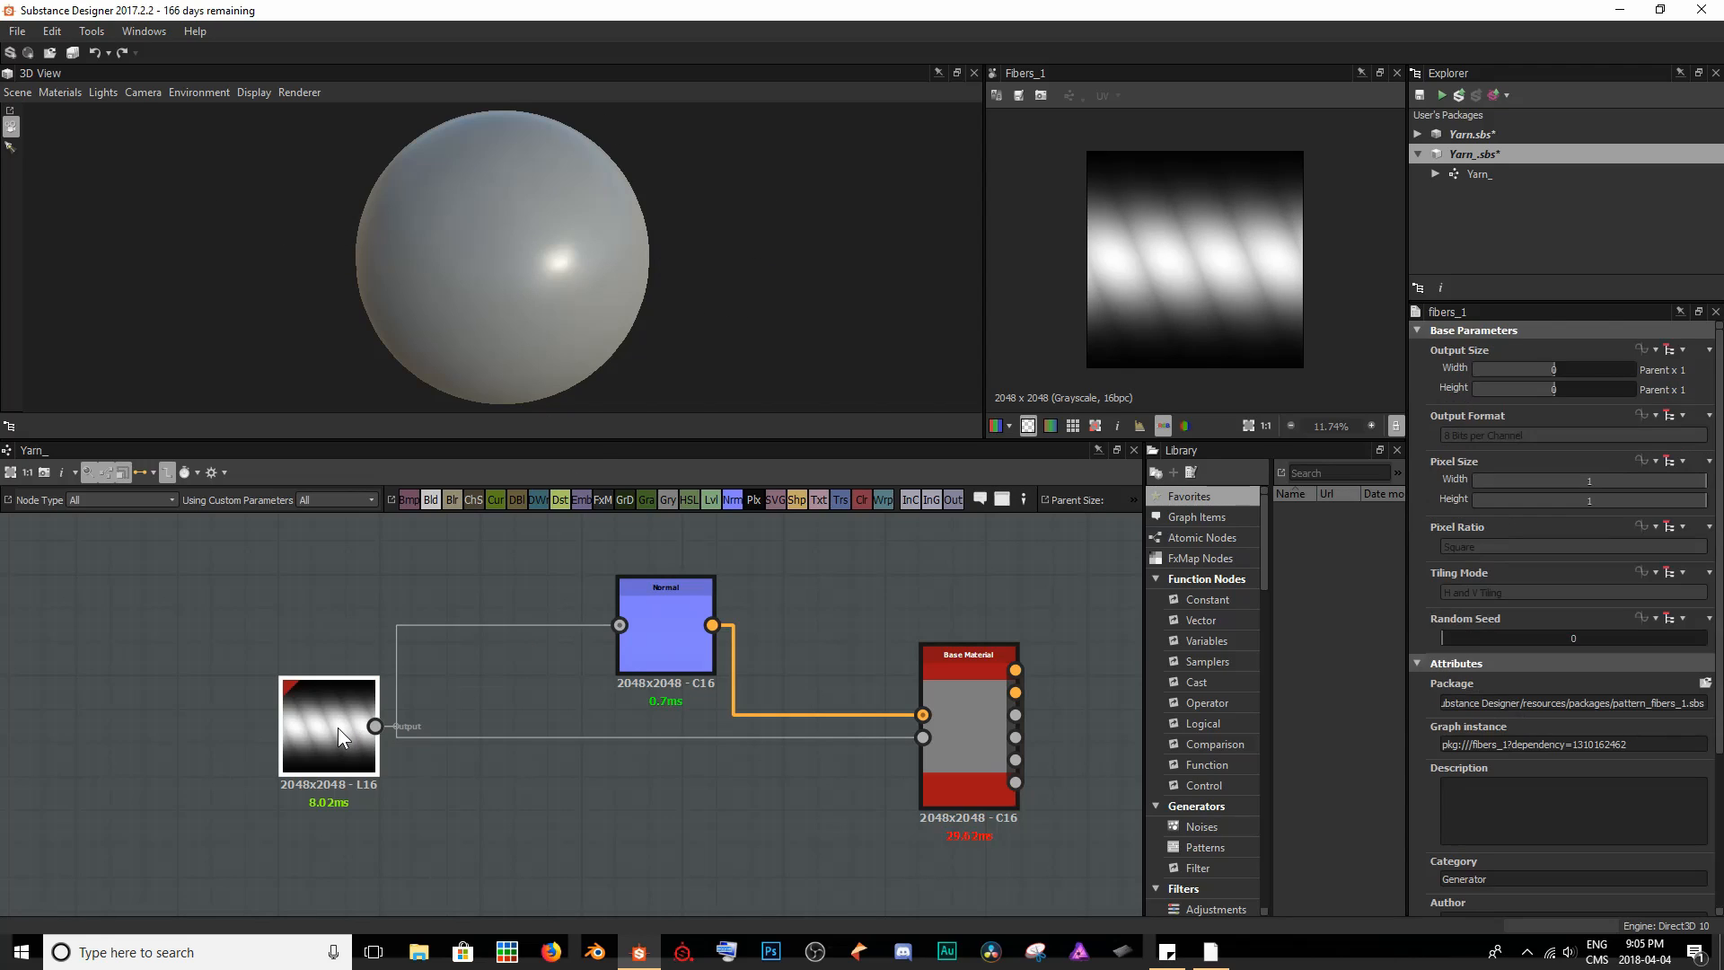
pyautogui.scroll(-3, 1605, 760)
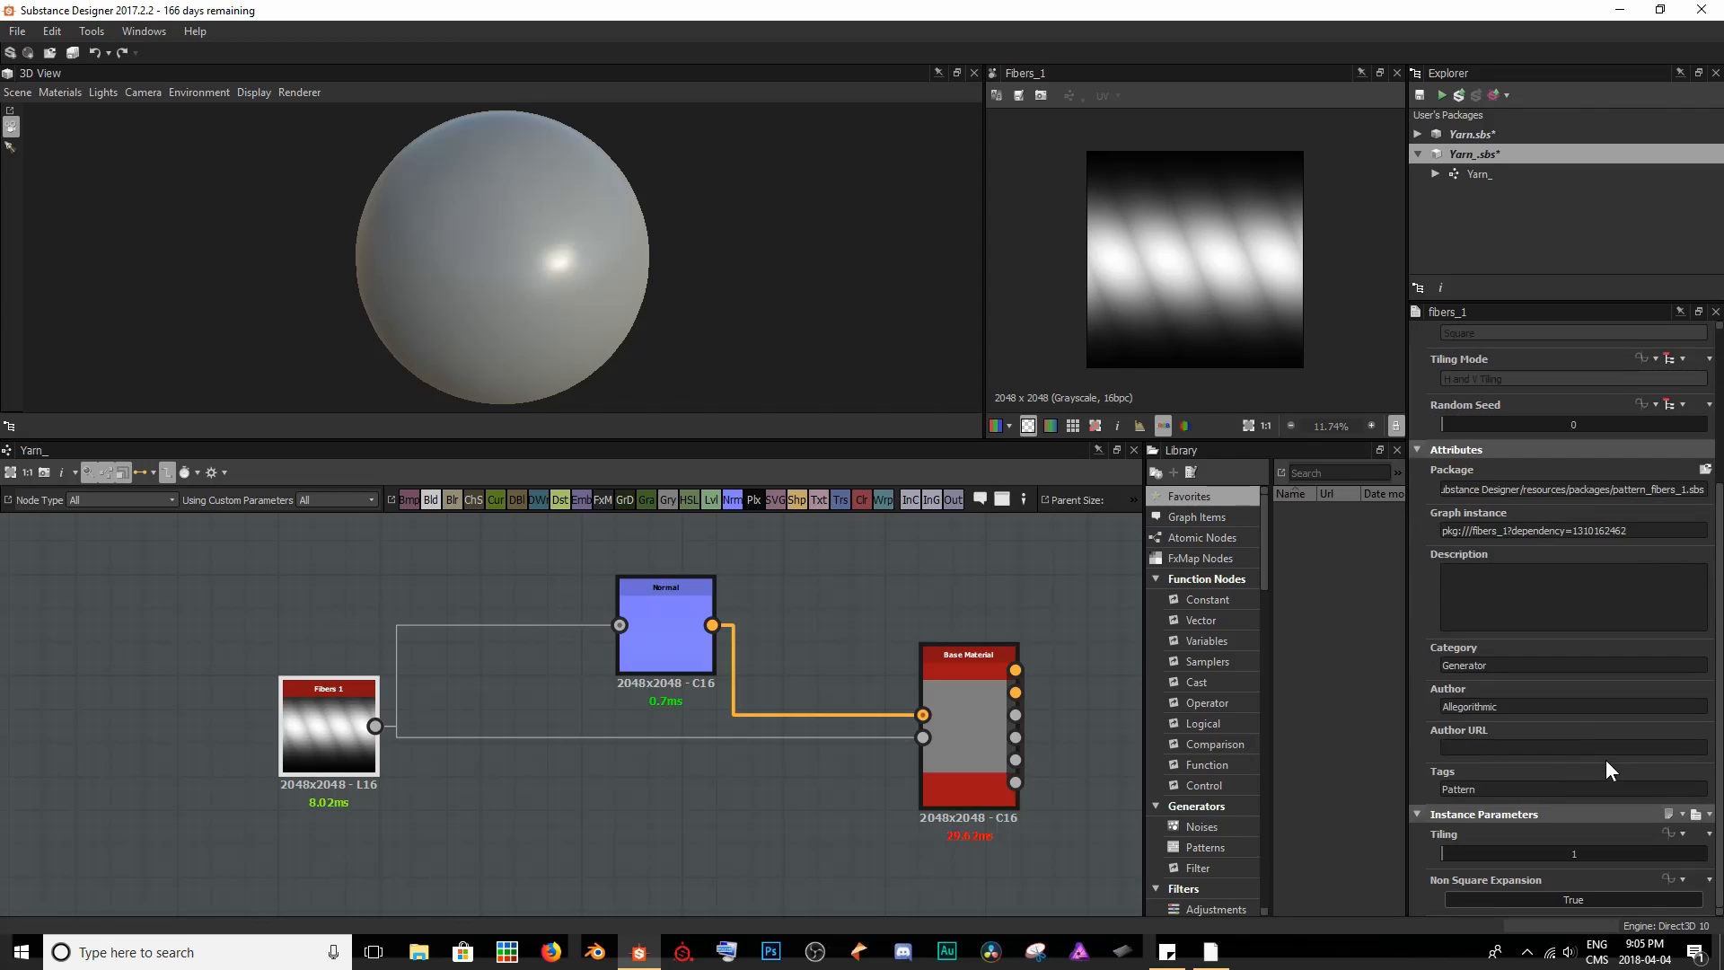
pyautogui.moveTo(1469, 850); pyautogui.dragTo(1668, 865)
# - Set the Normal node's Intensity to 5
pyautogui.moveTo(672, 333); pyautogui.dragTo(530, 272)
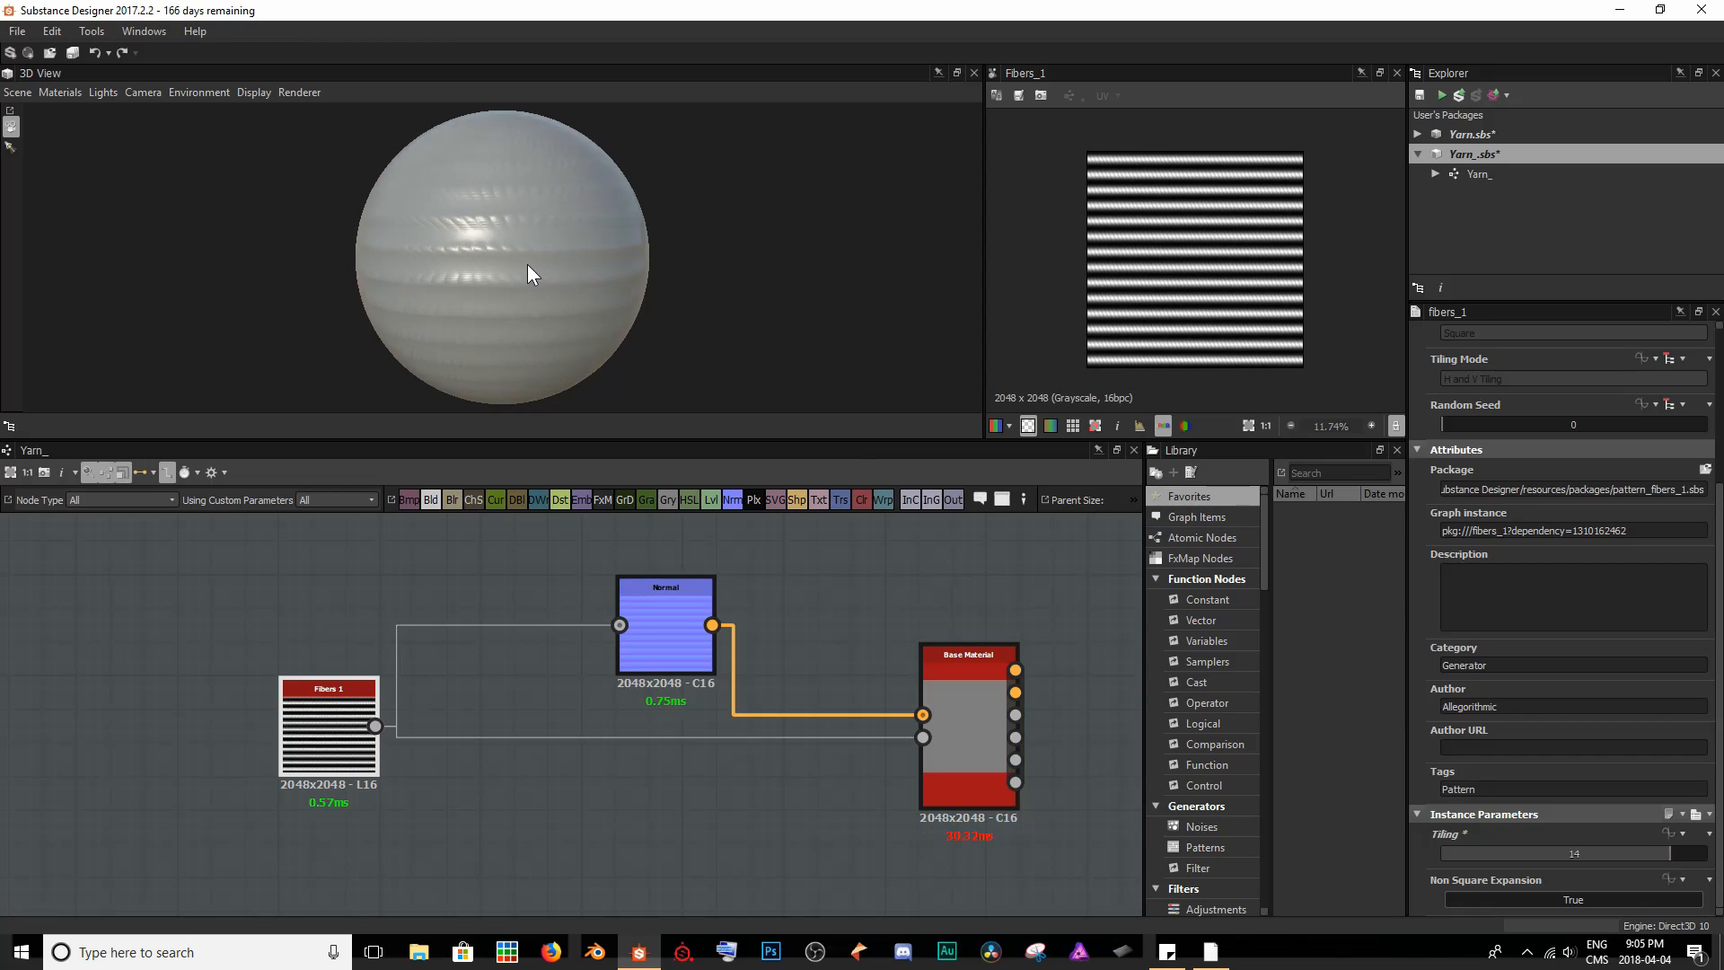
pyautogui.scroll(5, 531, 274)
pyautogui.moveTo(705, 261); pyautogui.dragTo(841, 266)
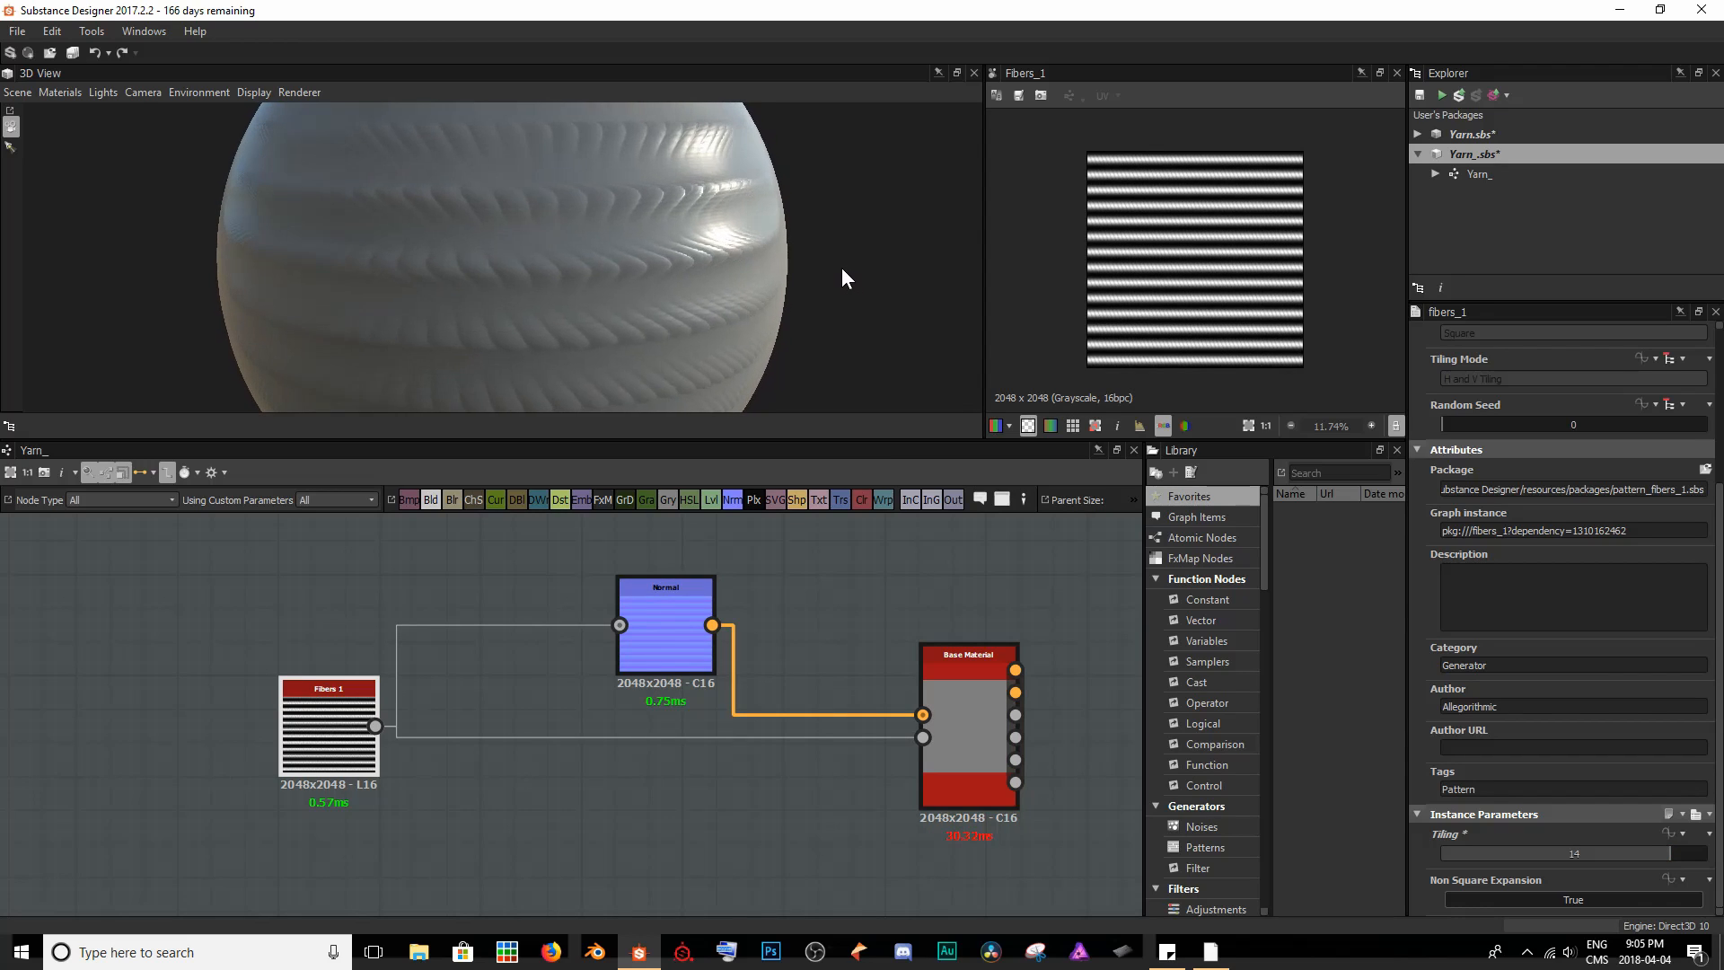
pyautogui.moveTo(691, 221); pyautogui.dragTo(703, 273, button='middle')
pyautogui.moveTo(702, 273); pyautogui.dragTo(723, 208)
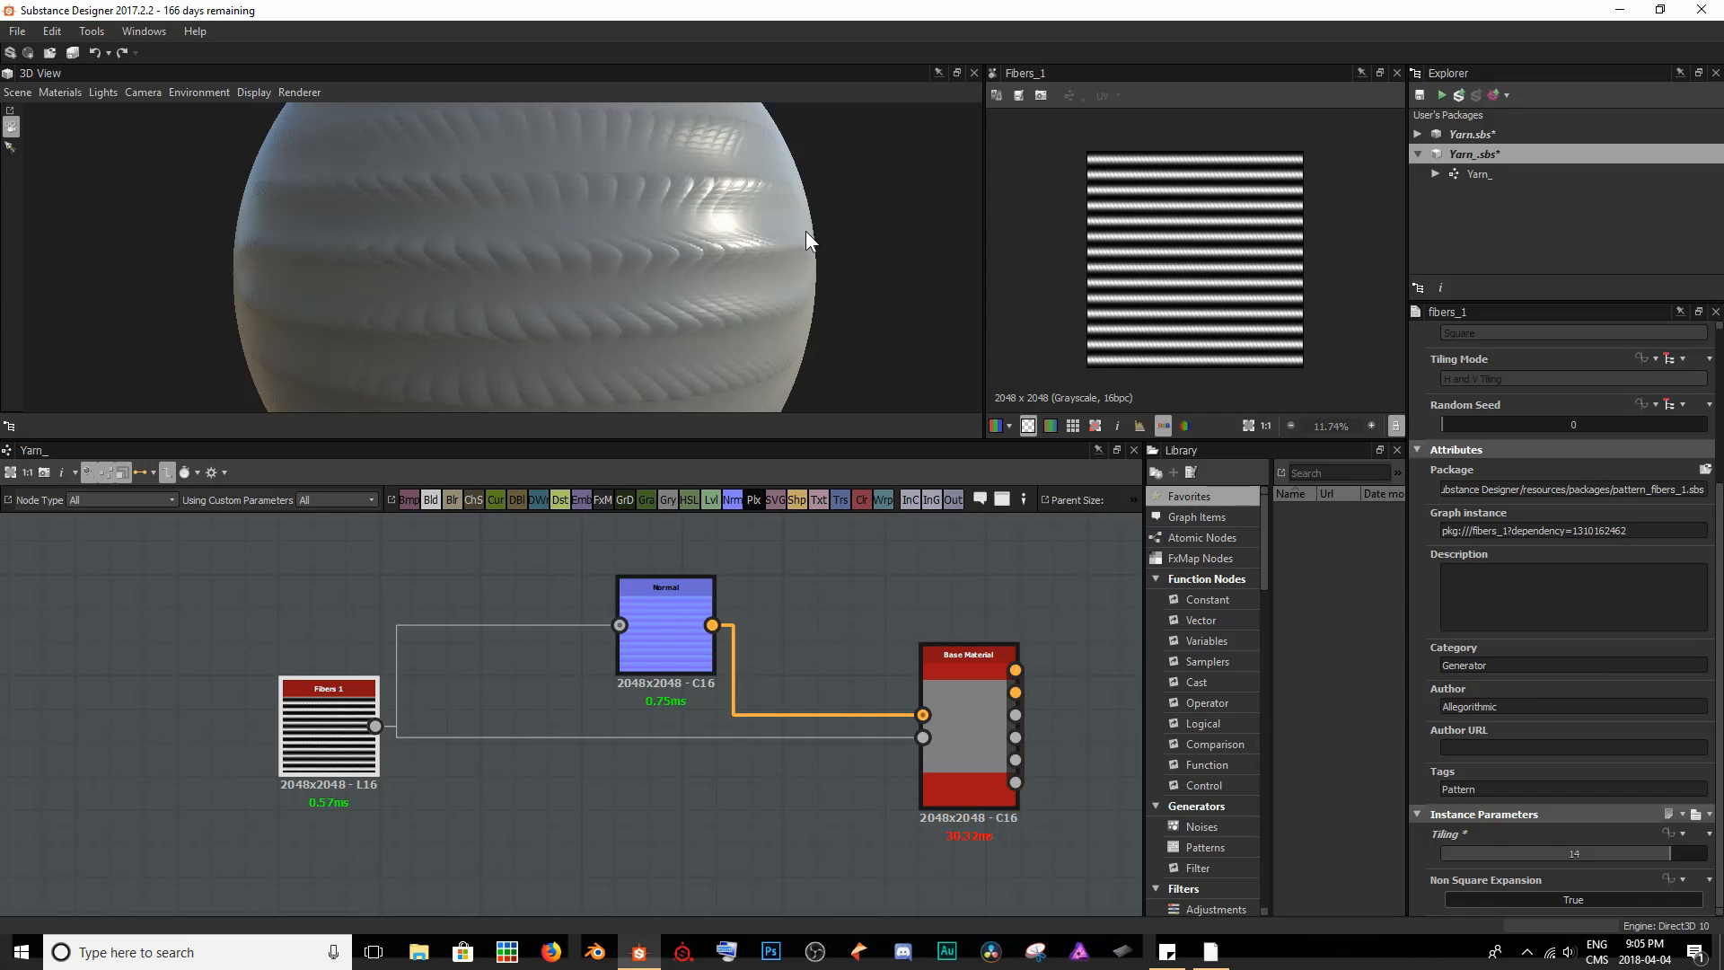
pyautogui.doubleClick(662, 617)
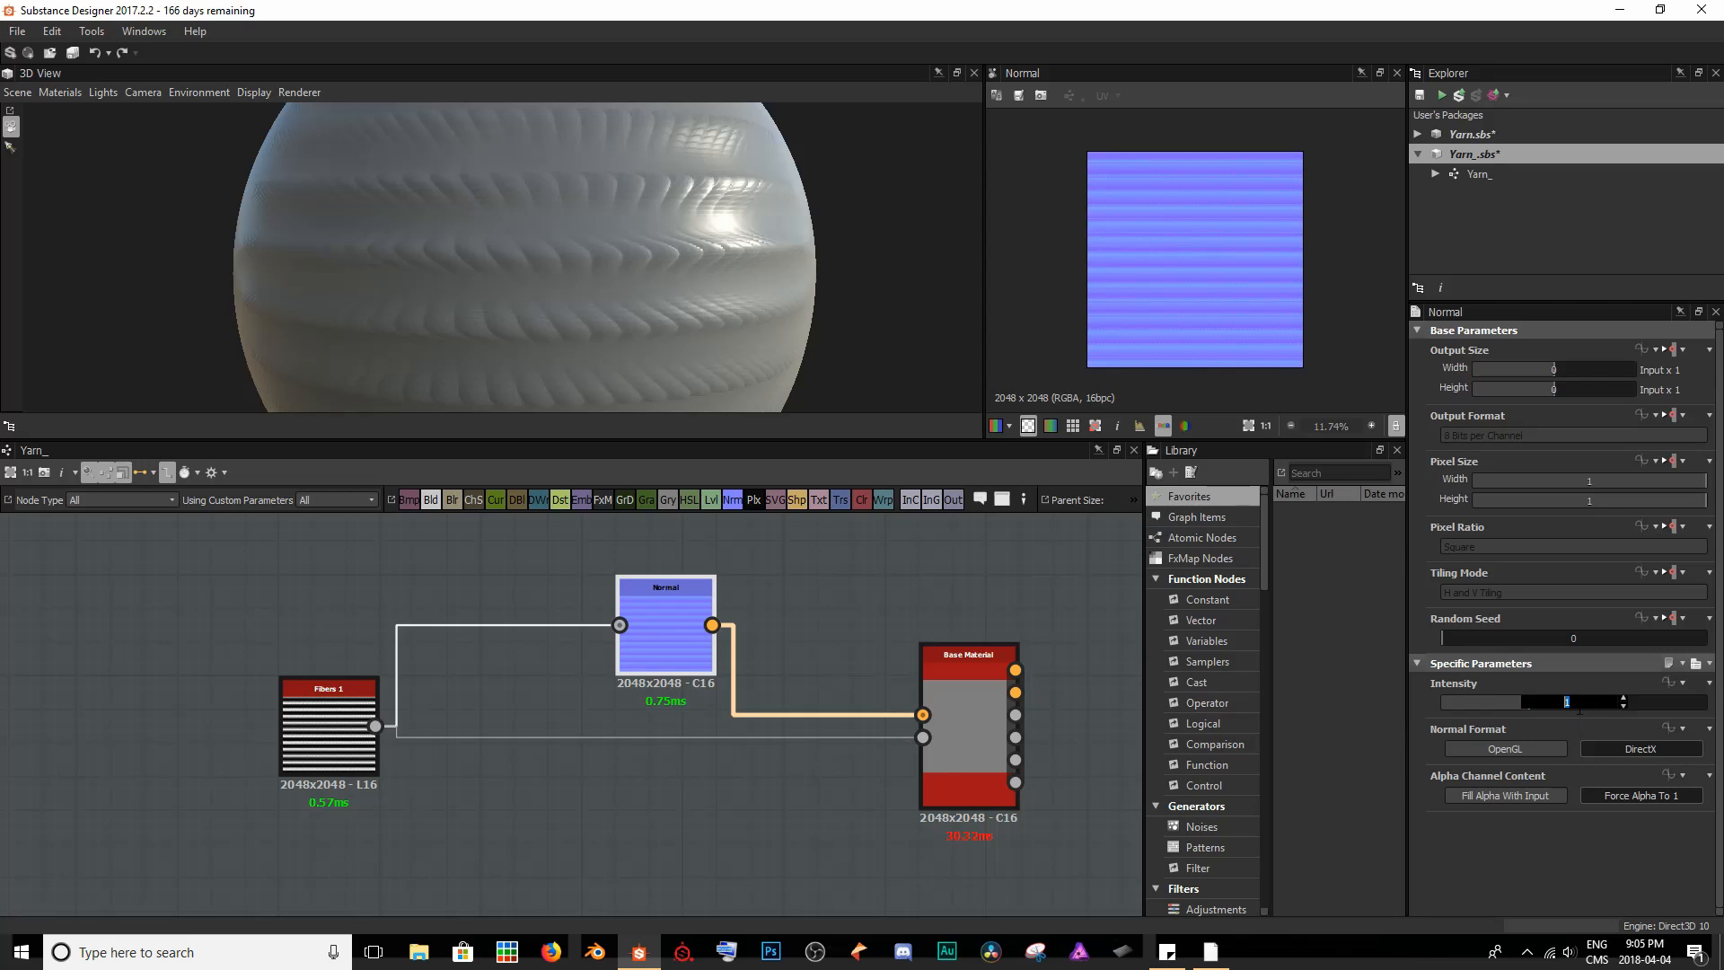
pyautogui.write('5')
pyautogui.press('Return')
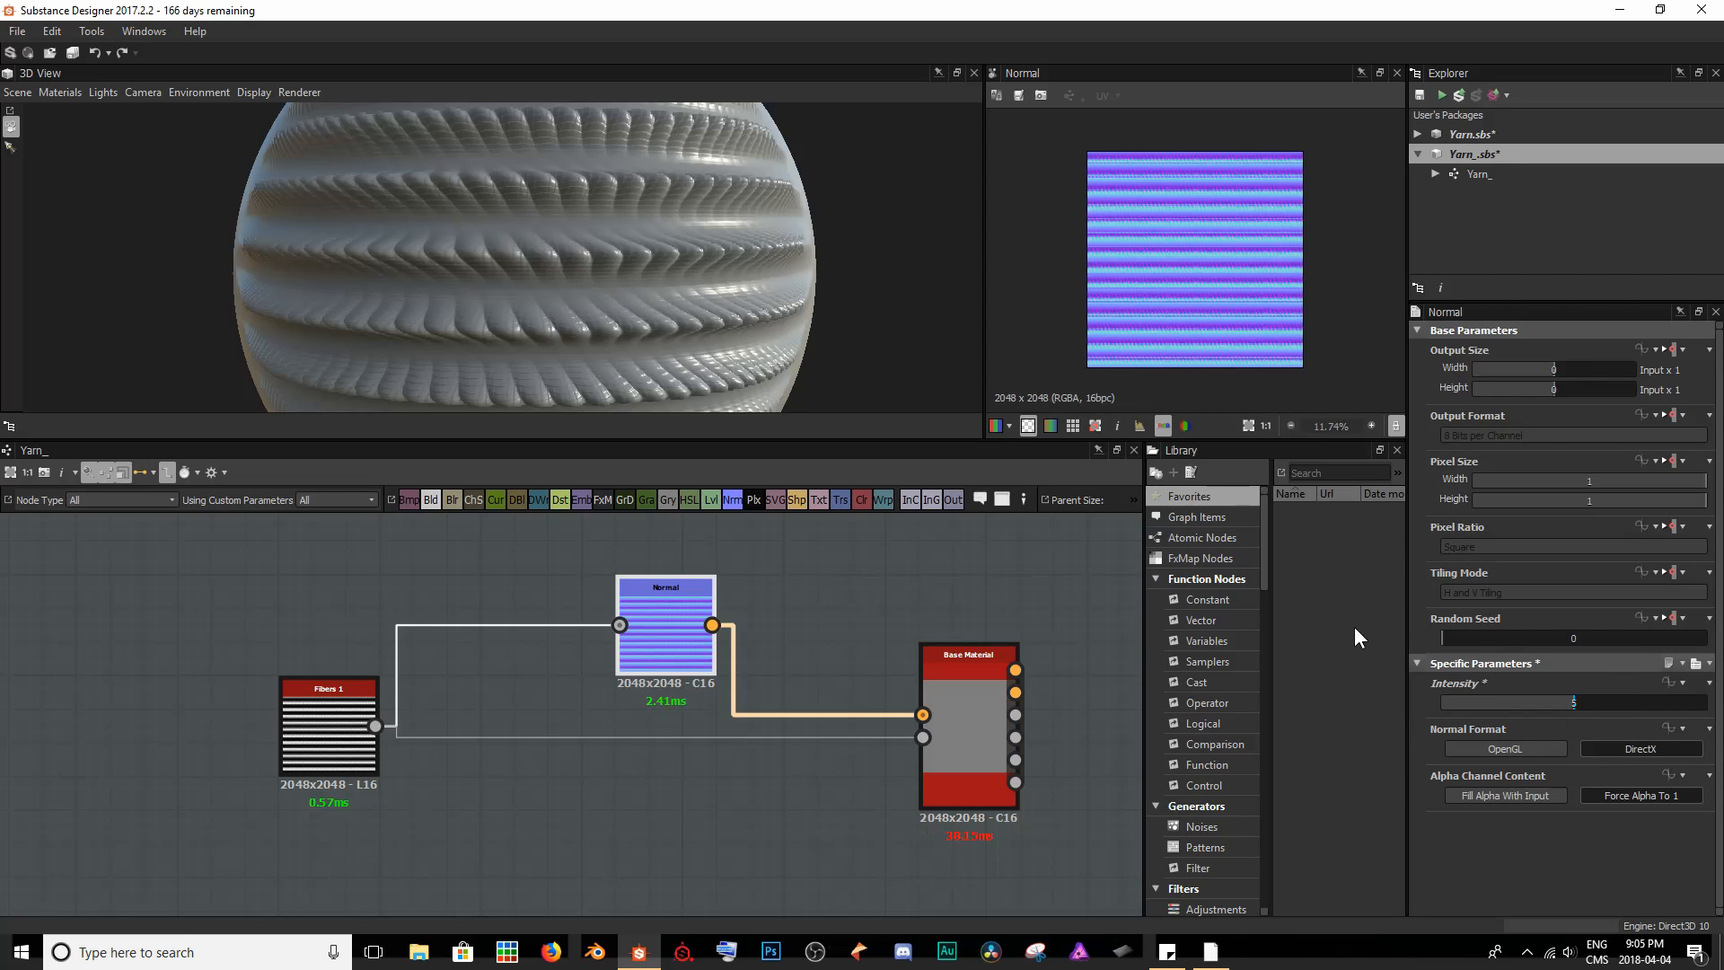
# - Make the Fibers 1 node's Tiling Mode absolute and set it to Horizontal Tiling
pyautogui.scroll(-2, 650, 220)
pyautogui.scroll(-2, 649, 220)
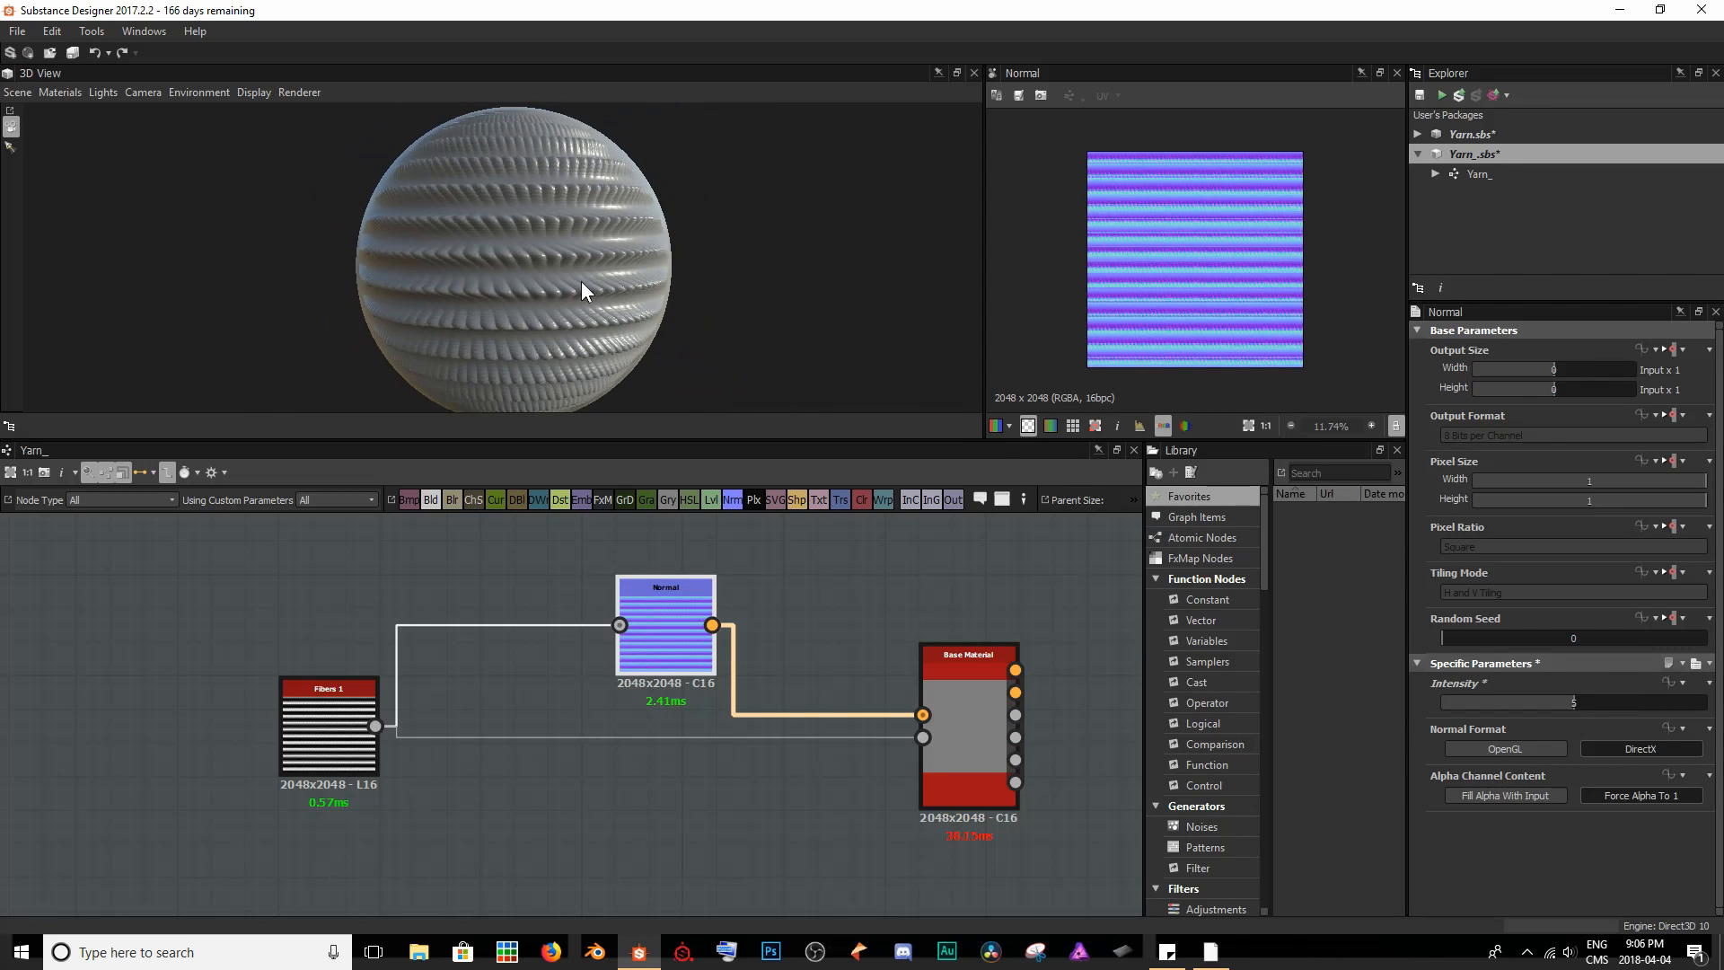
pyautogui.moveTo(675, 270); pyautogui.dragTo(555, 287)
pyautogui.scroll(5, 557, 275)
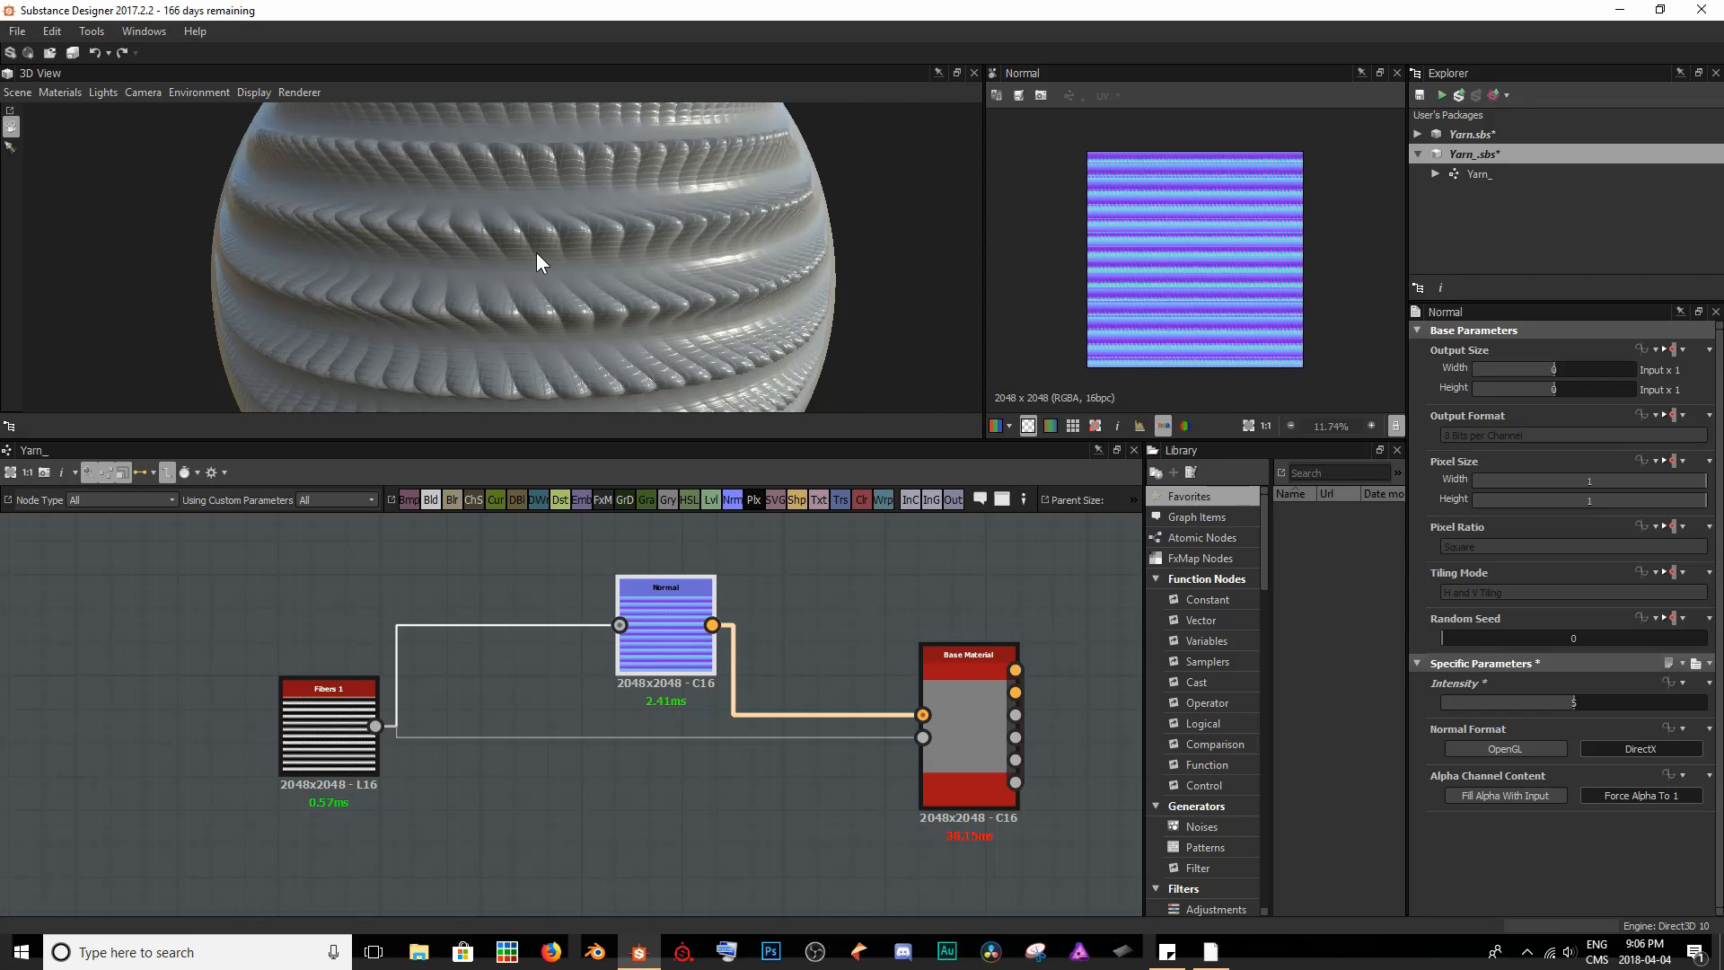
pyautogui.scroll(-5, 538, 256)
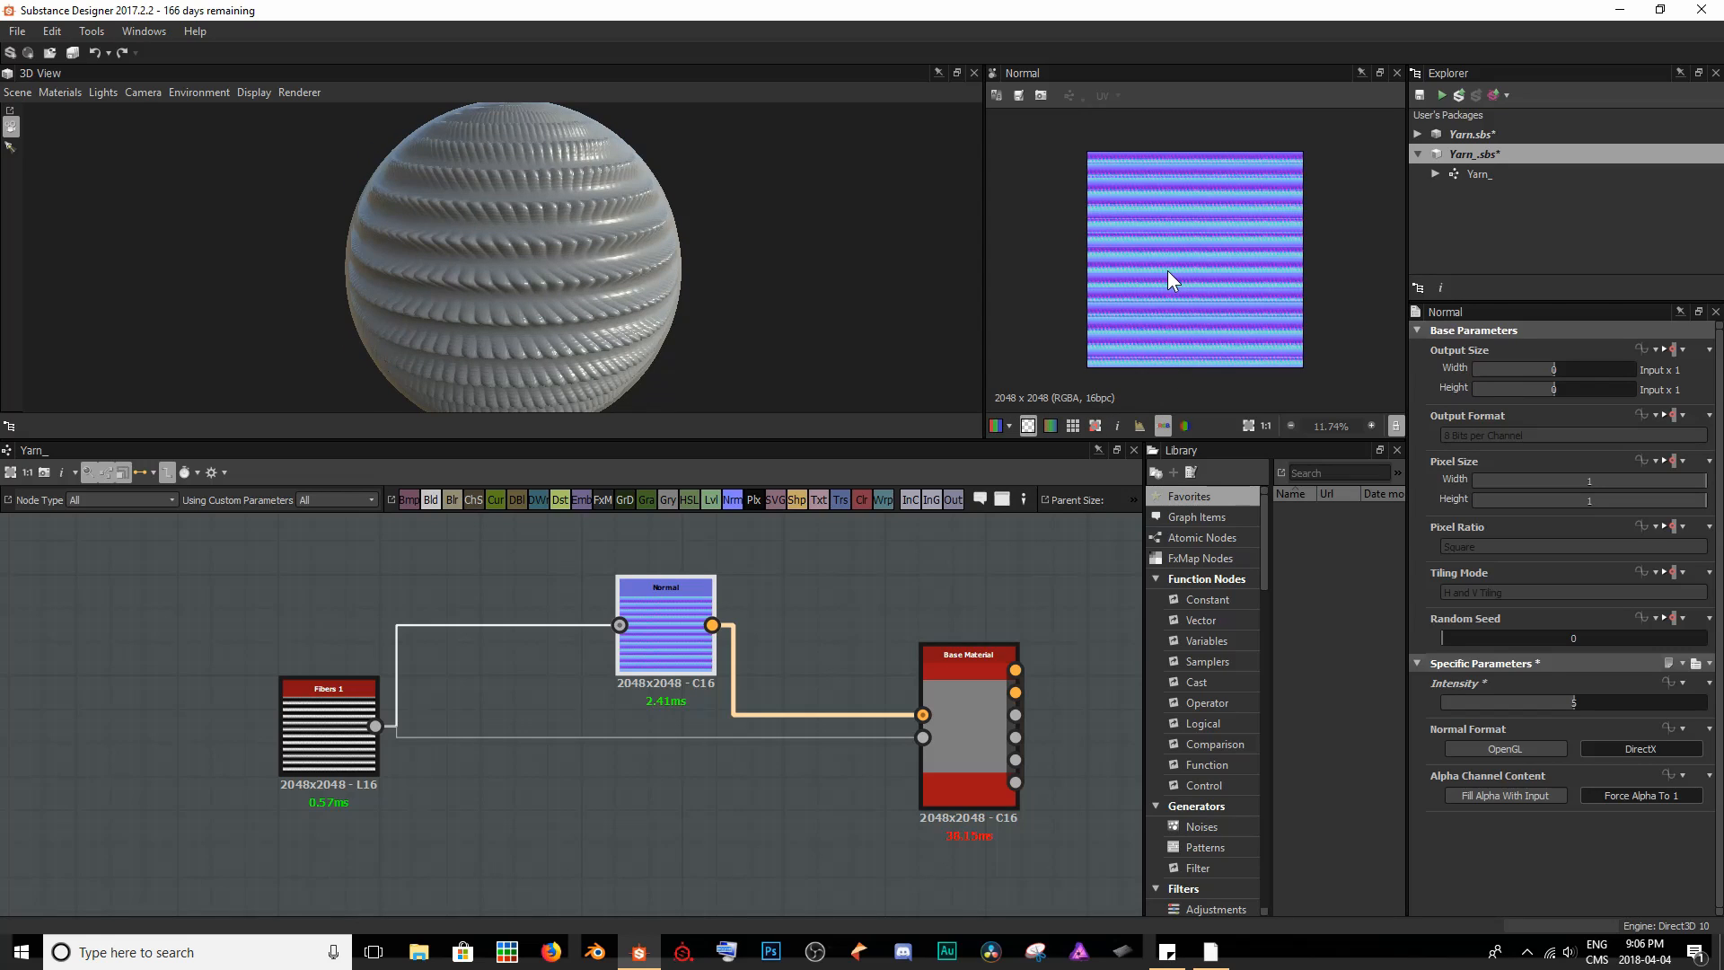
pyautogui.doubleClick(344, 747)
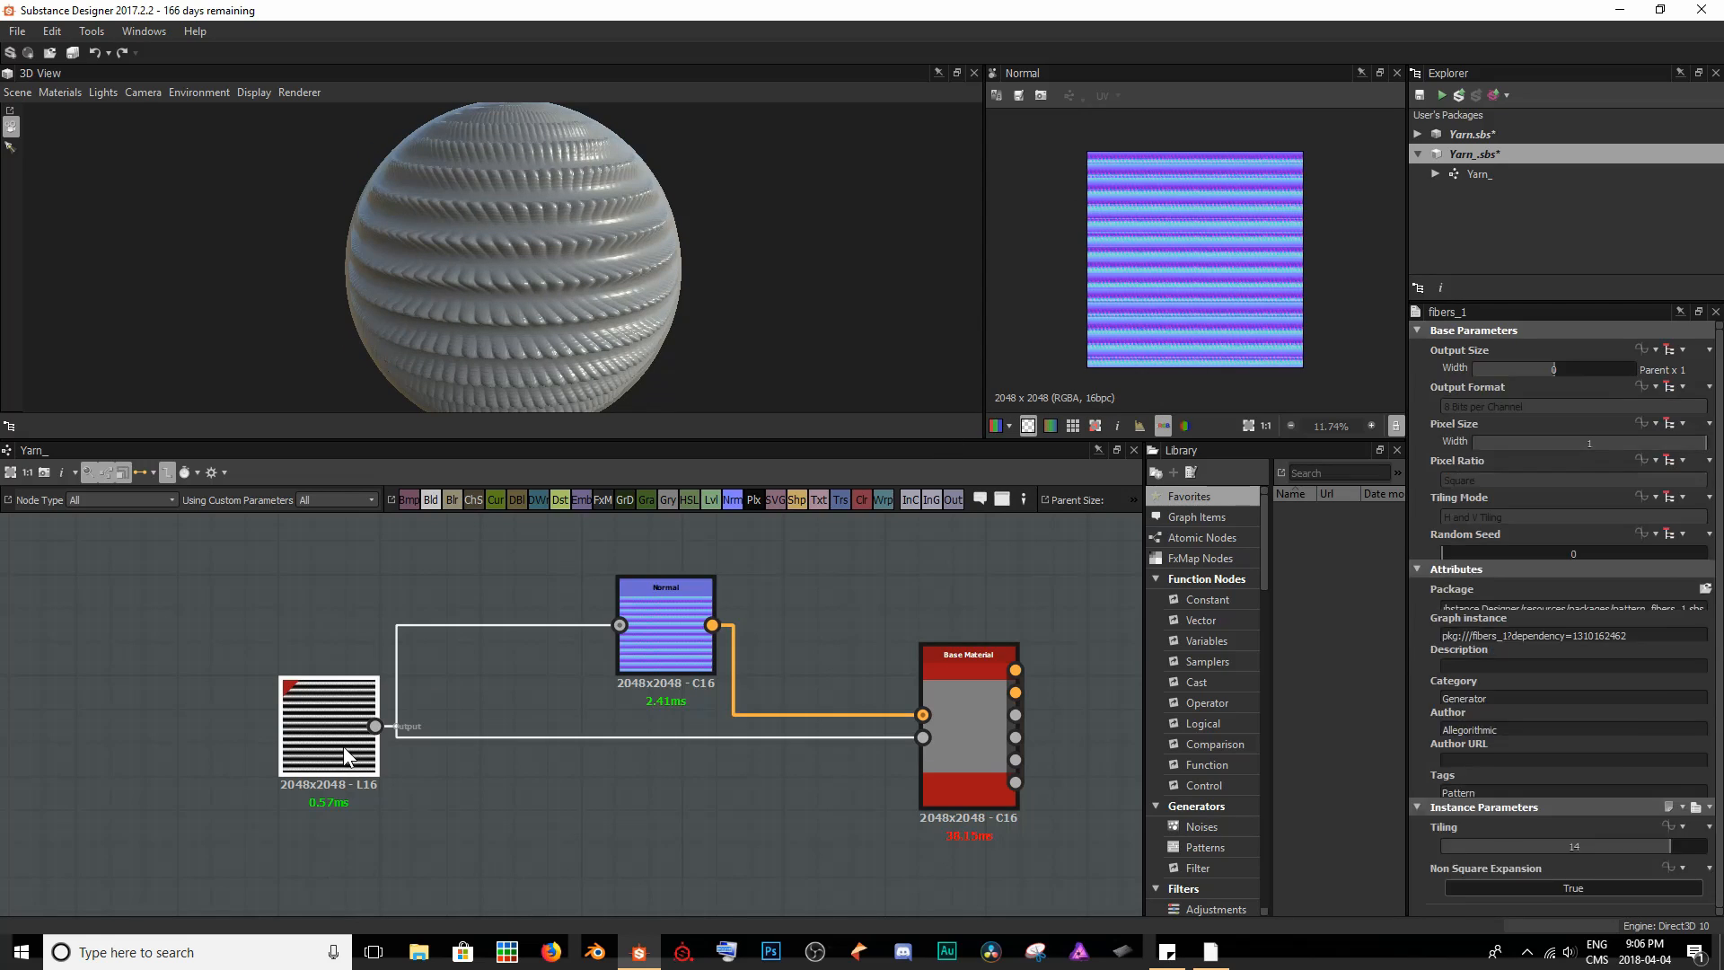
pyautogui.scroll(2, 1190, 232)
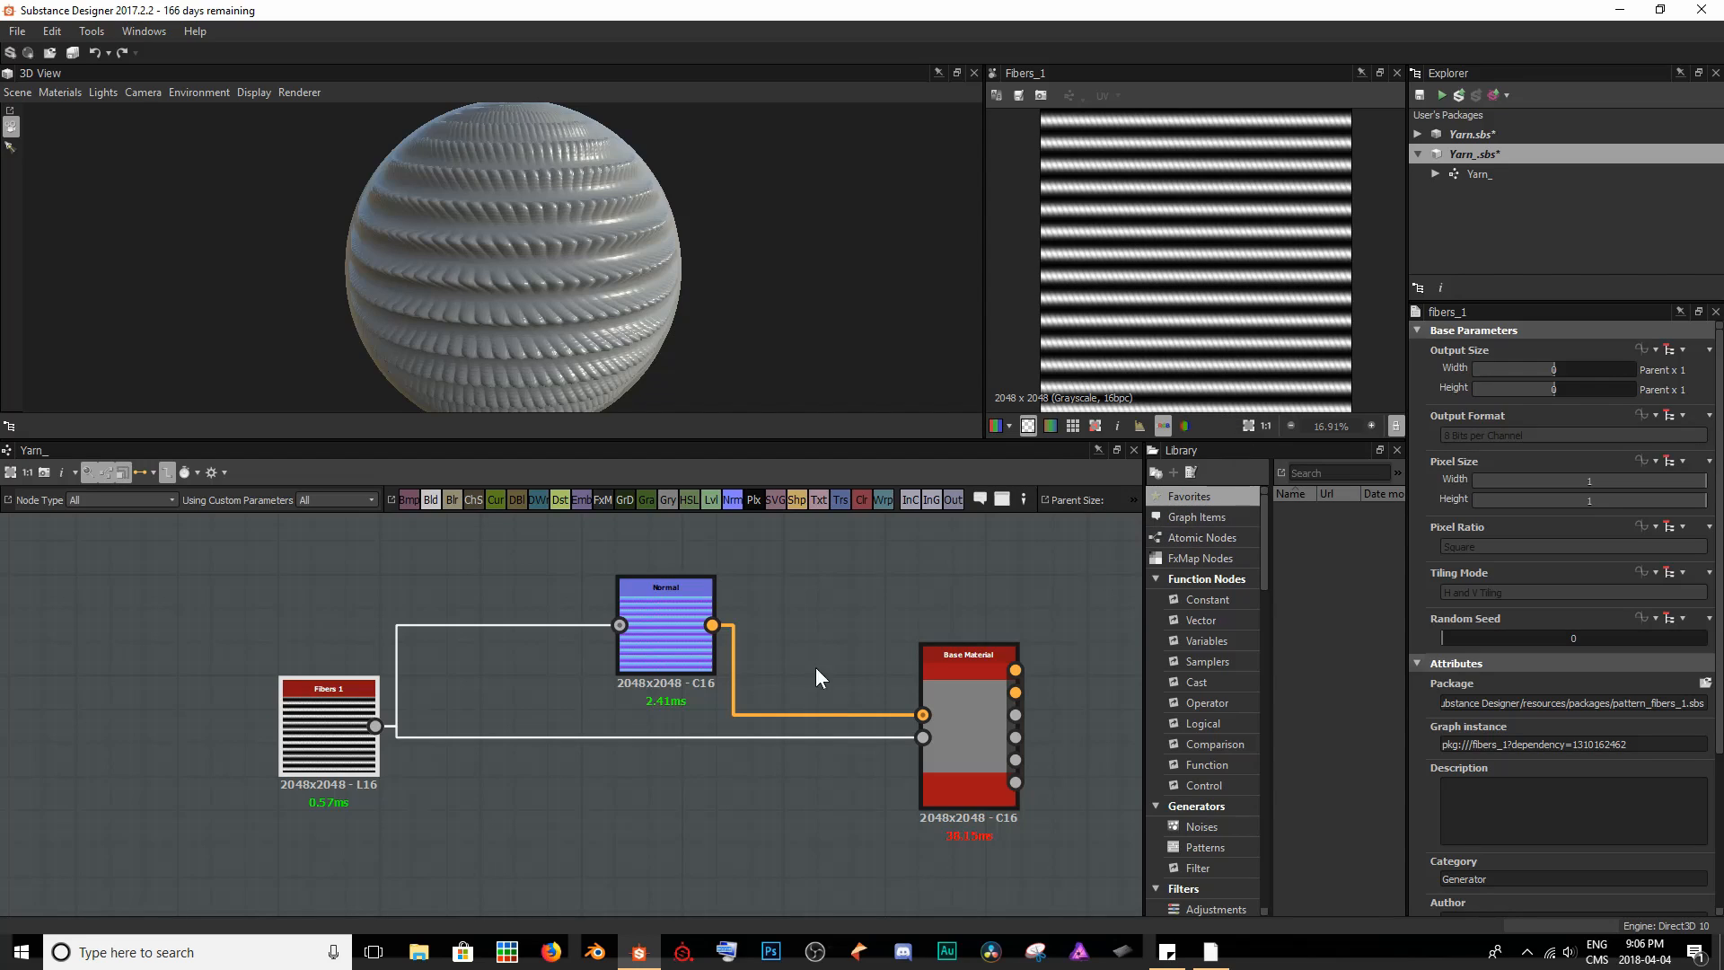
pyautogui.click(1674, 574)
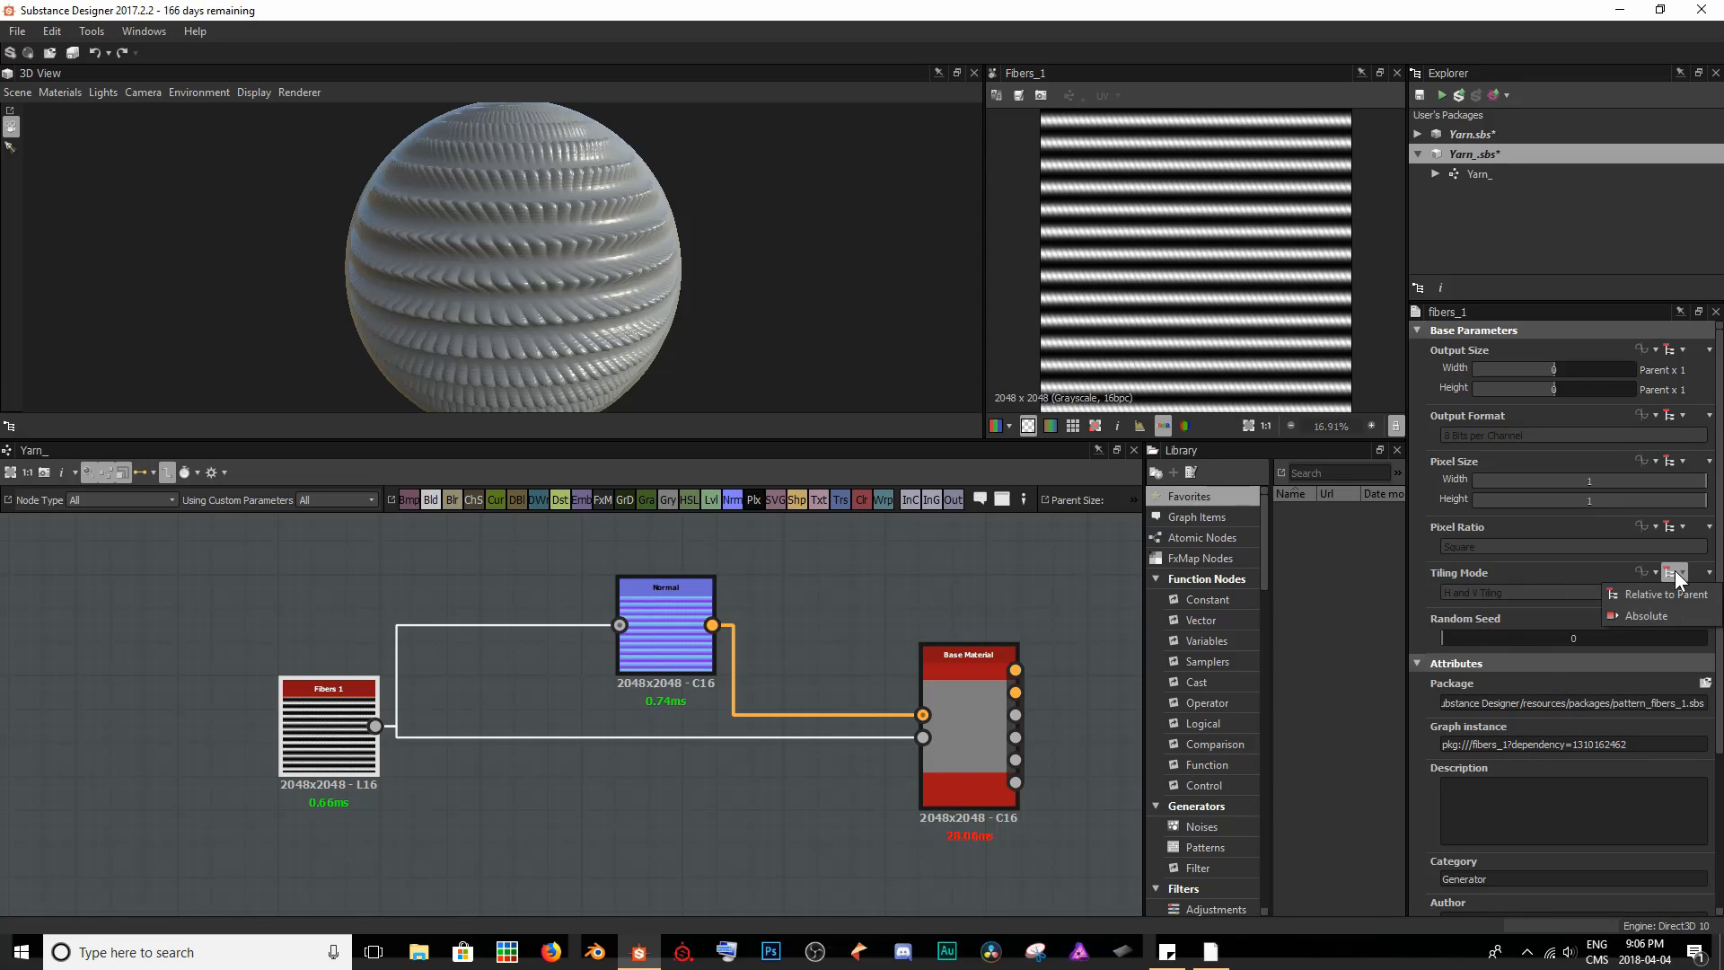
pyautogui.click(1653, 616)
pyautogui.click(1482, 598)
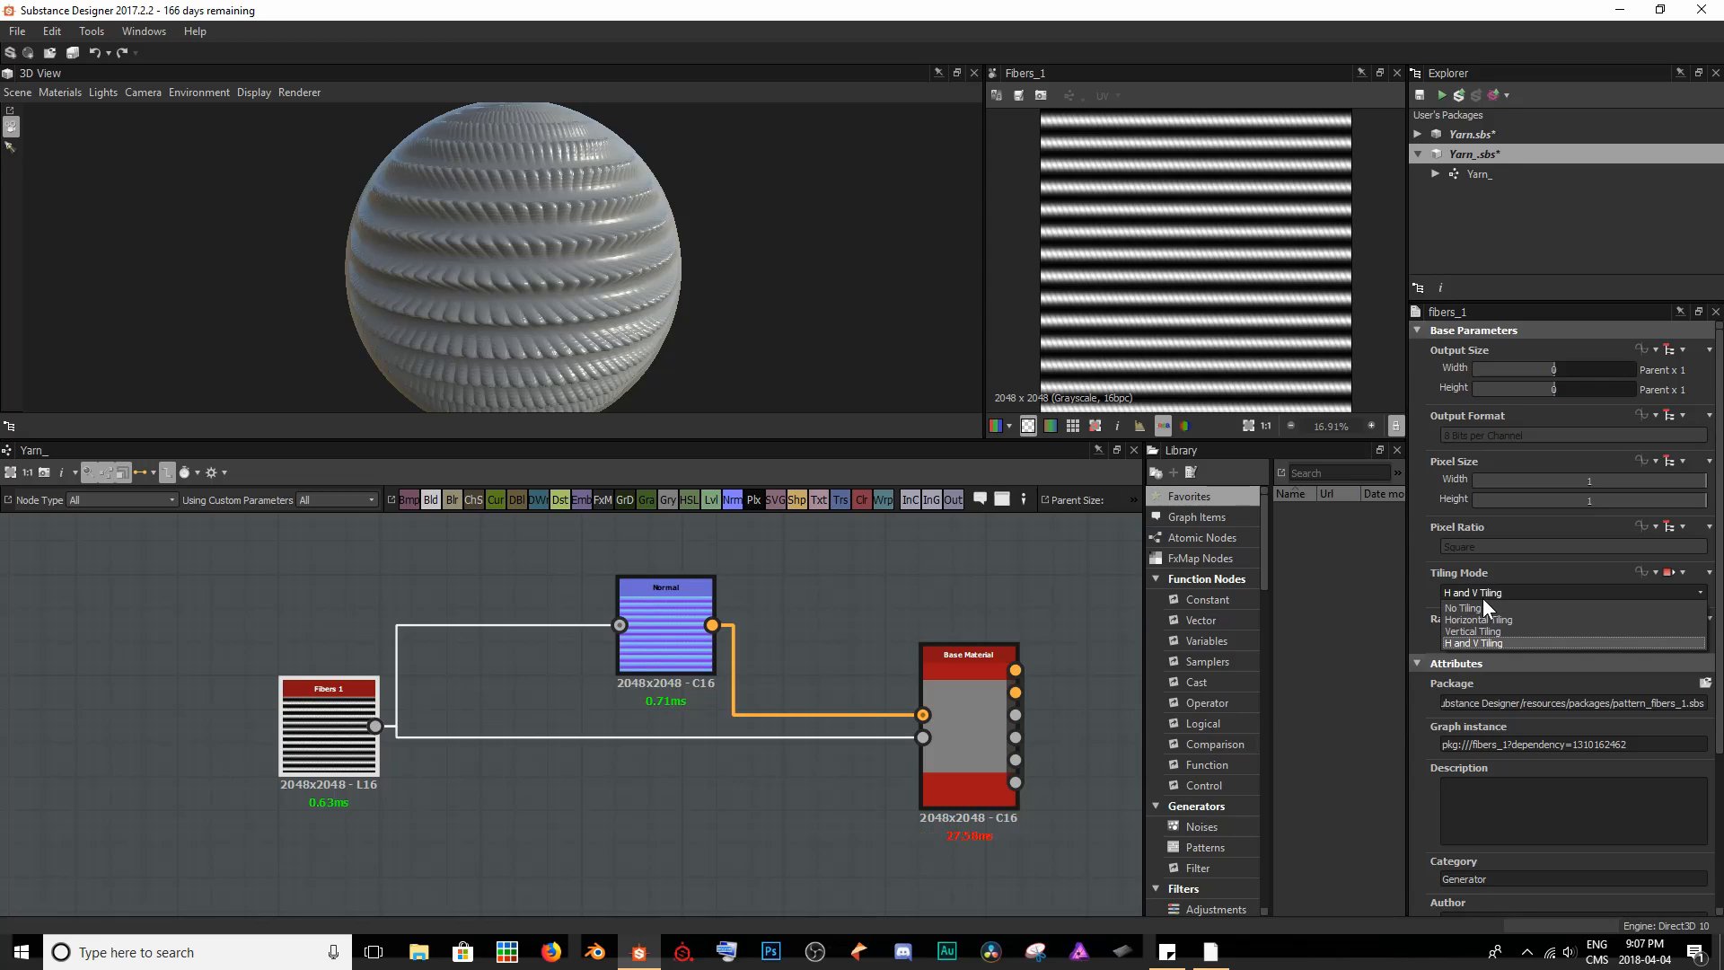
pyautogui.click(1493, 620)
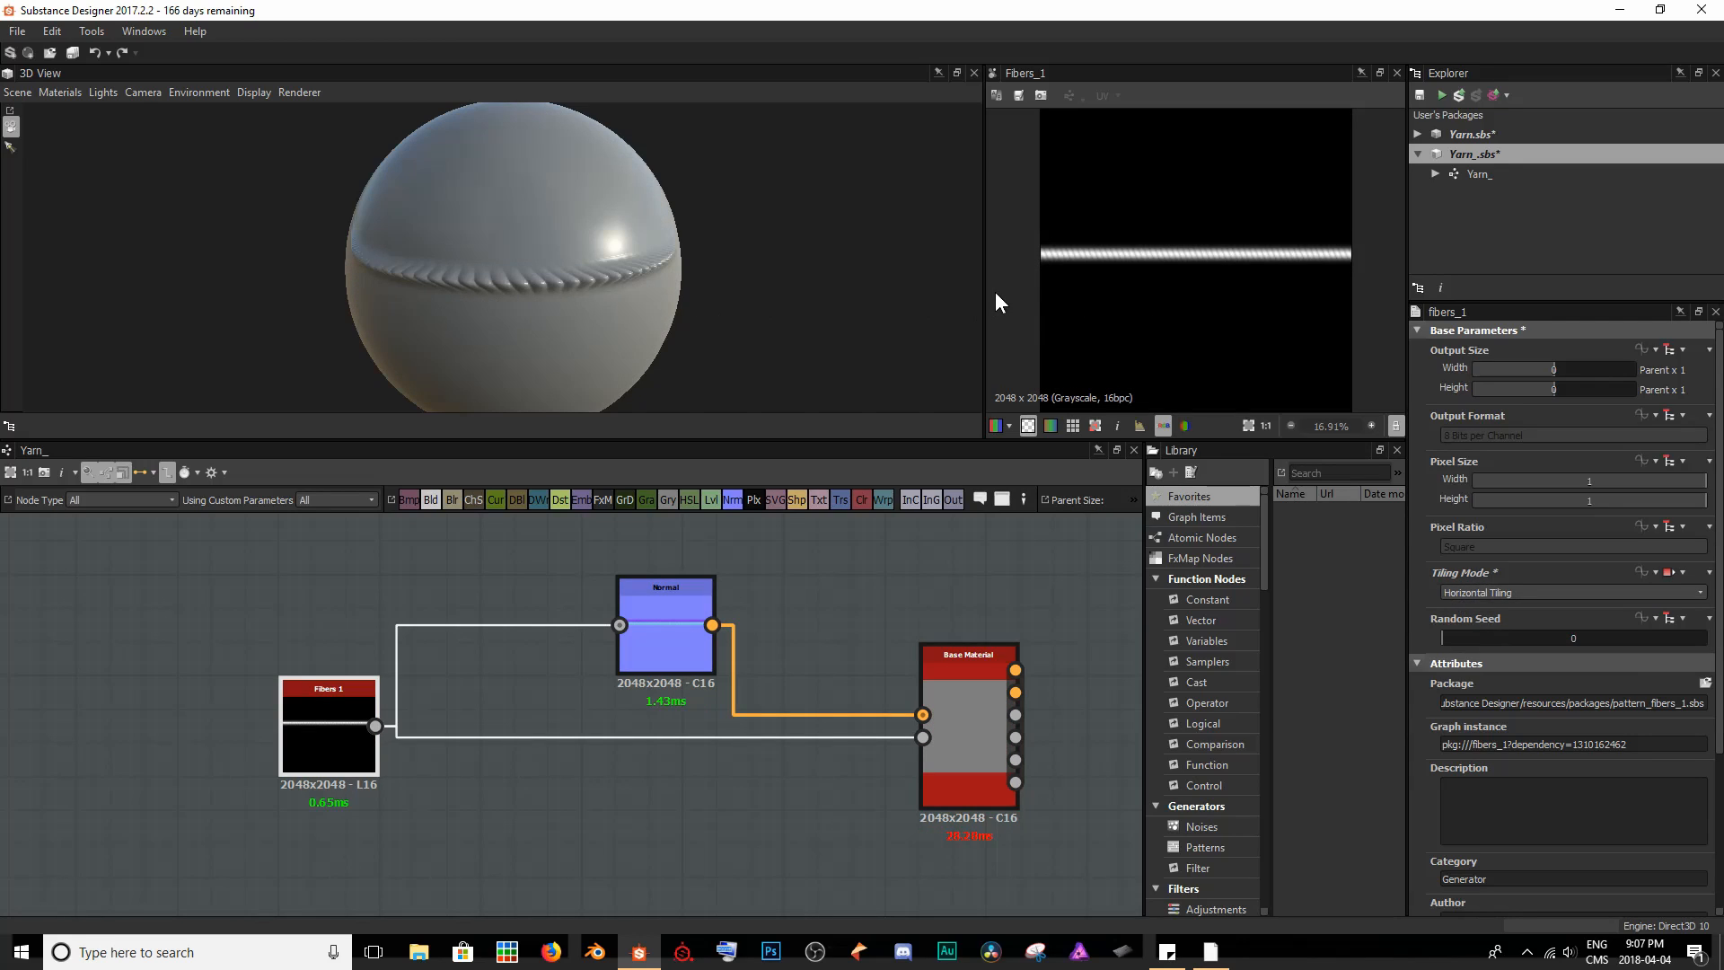
# - Examine the single fiber strand up close in the 2D view and on the sphere in the 3D view
pyautogui.scroll(8, 1045, 259)
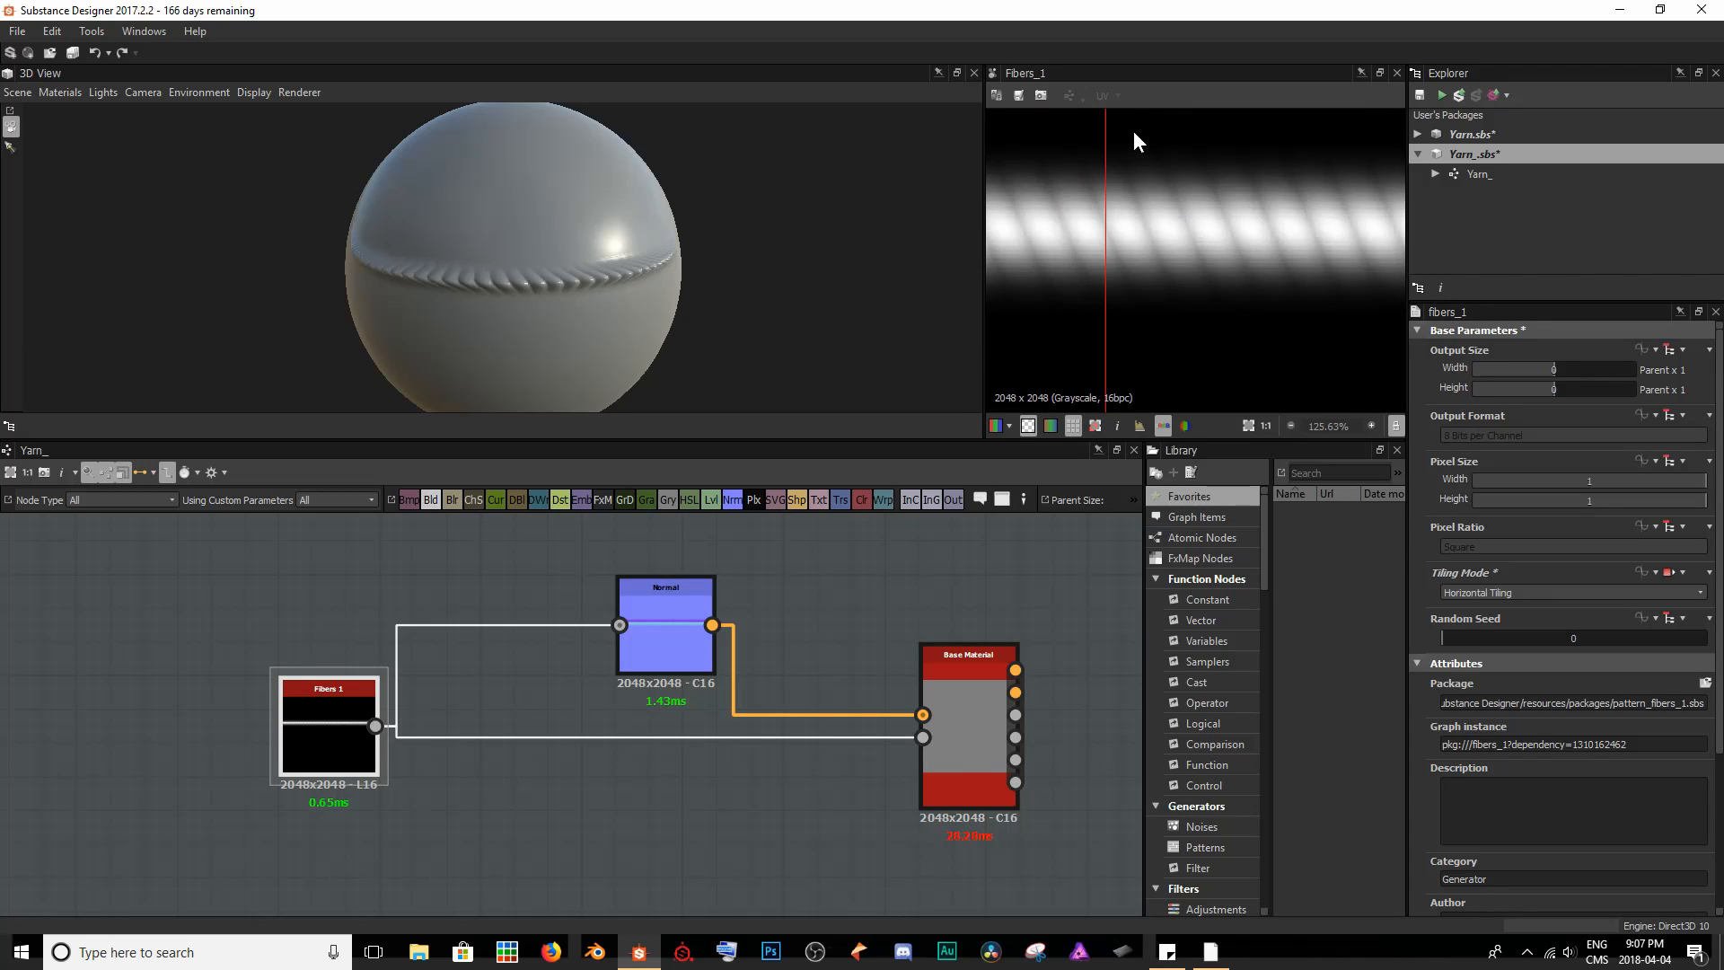
pyautogui.press('space')
pyautogui.scroll(-8, 1144, 259)
pyautogui.moveTo(1182, 260)
pyautogui.mouseDown(button='middle')
pyautogui.moveTo(1278, 280)
pyautogui.moveTo(1199, 253)
pyautogui.mouseUp(button='middle')
pyautogui.scroll(-4, 1286, 261)
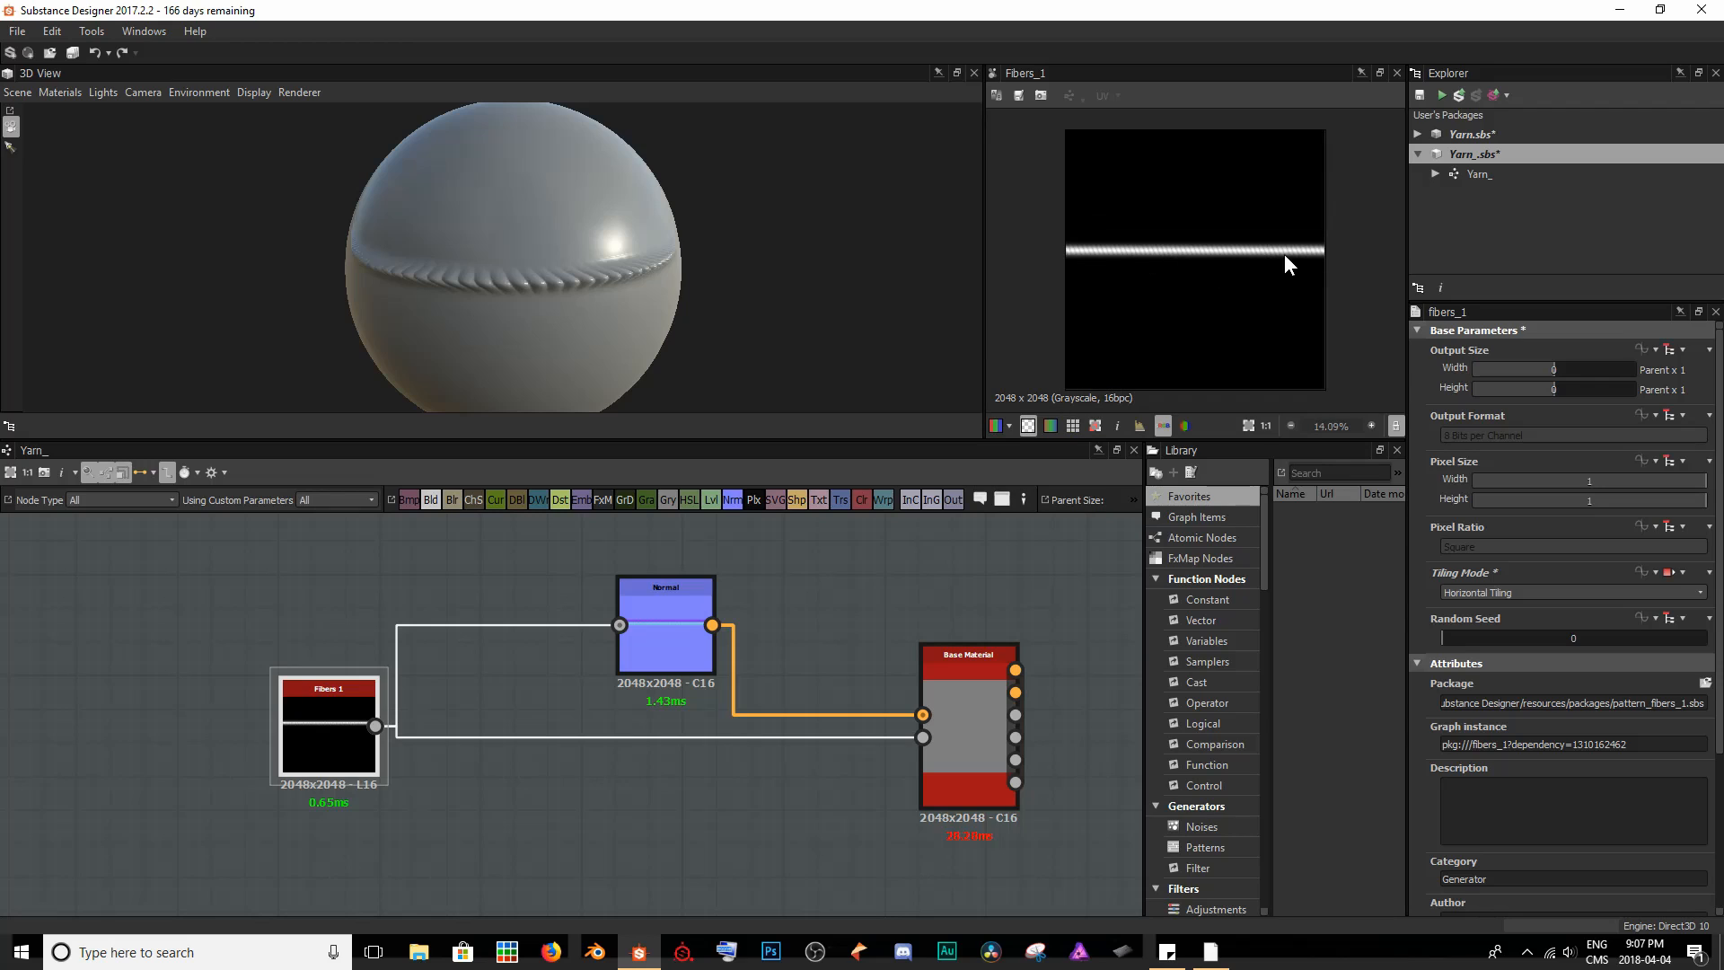
pyautogui.moveTo(620, 298); pyautogui.dragTo(134, 223)
pyautogui.scroll(5, 597, 240)
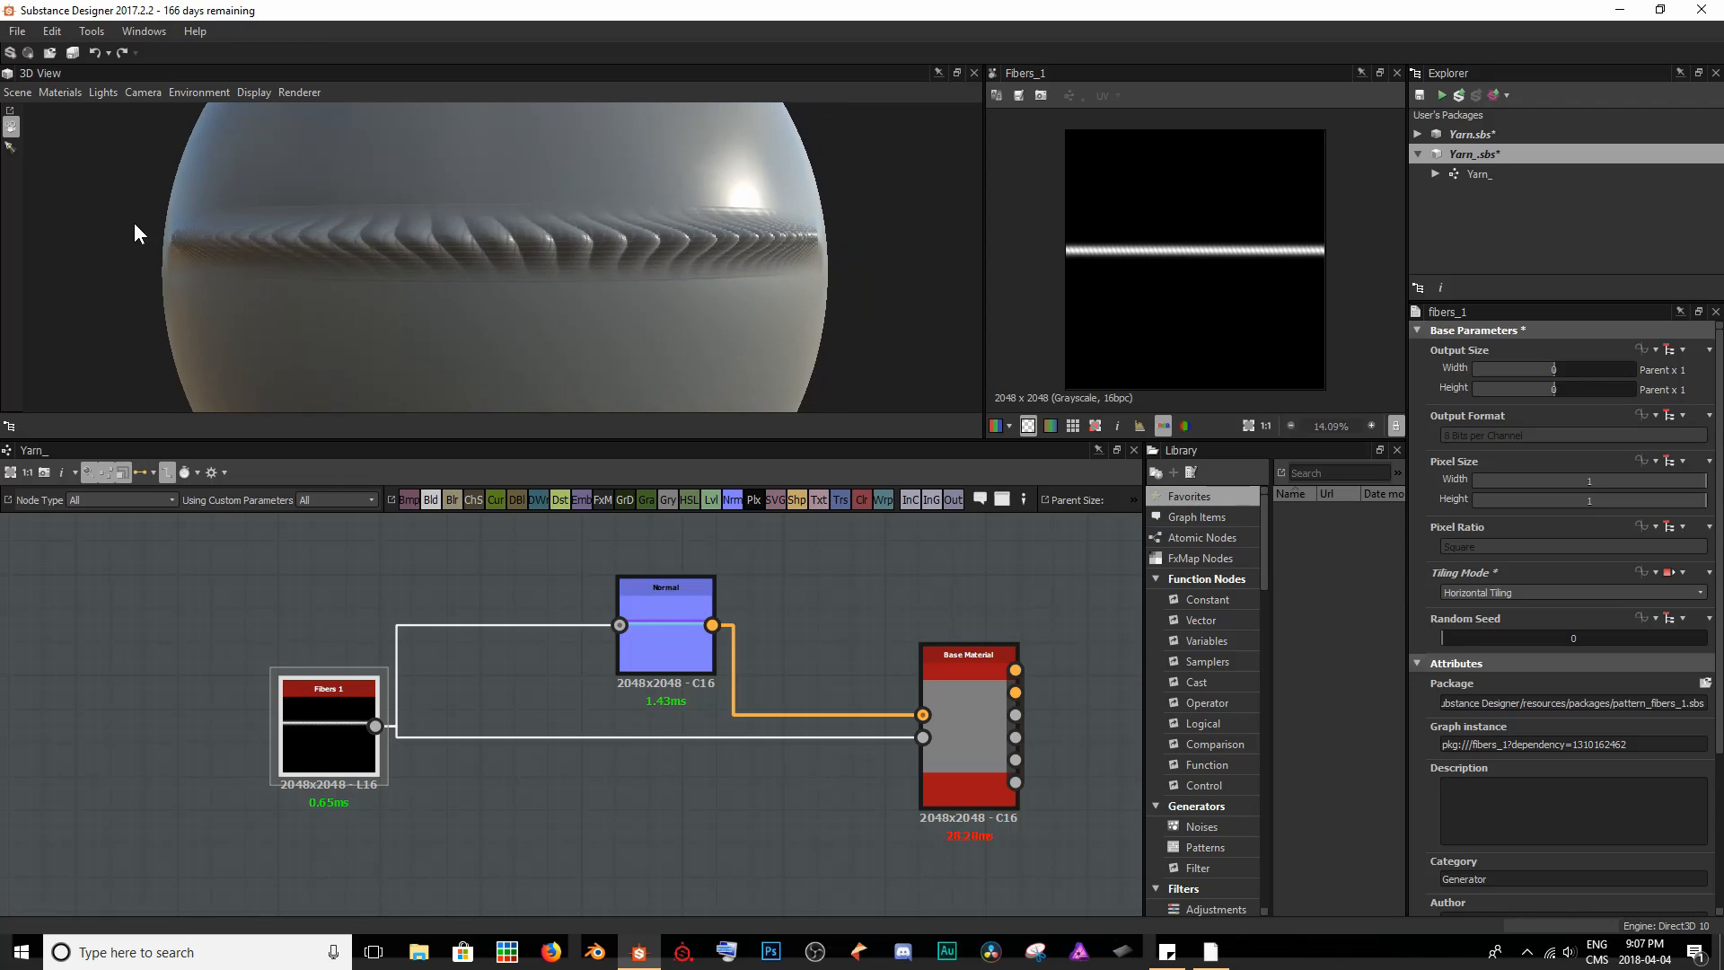
pyautogui.moveTo(768, 243); pyautogui.dragTo(808, 238)
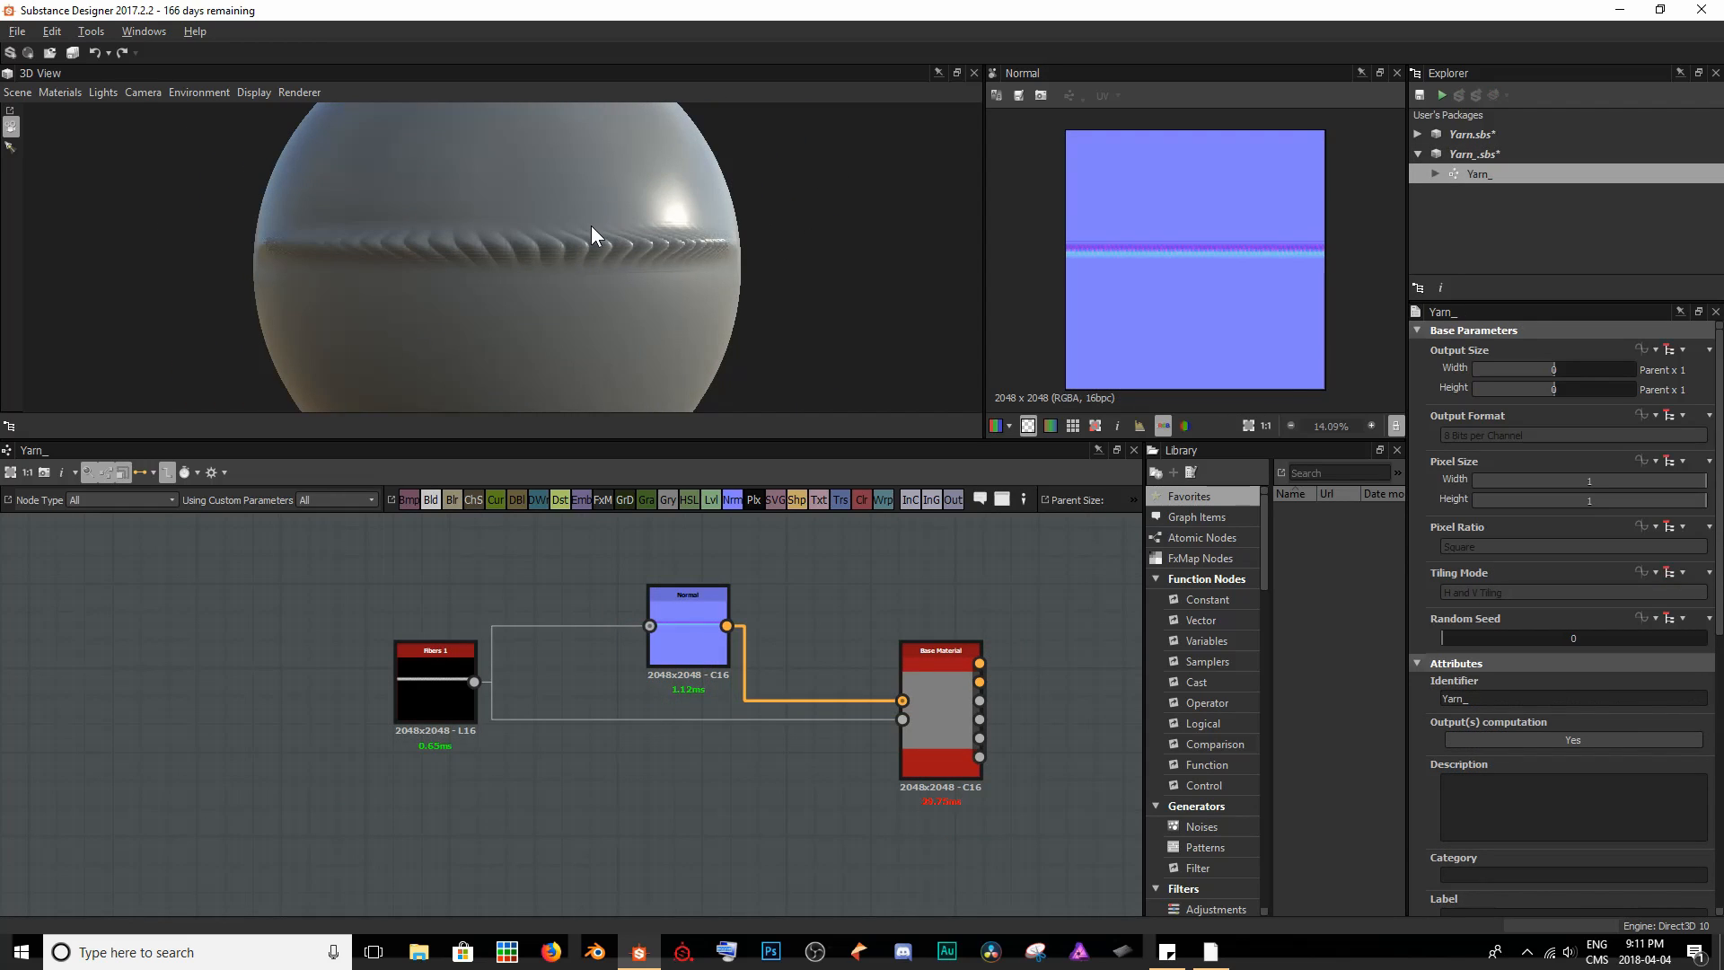
pyautogui.scroll(4, 538, 238)
pyautogui.moveTo(543, 267); pyautogui.dragTo(358, 301)
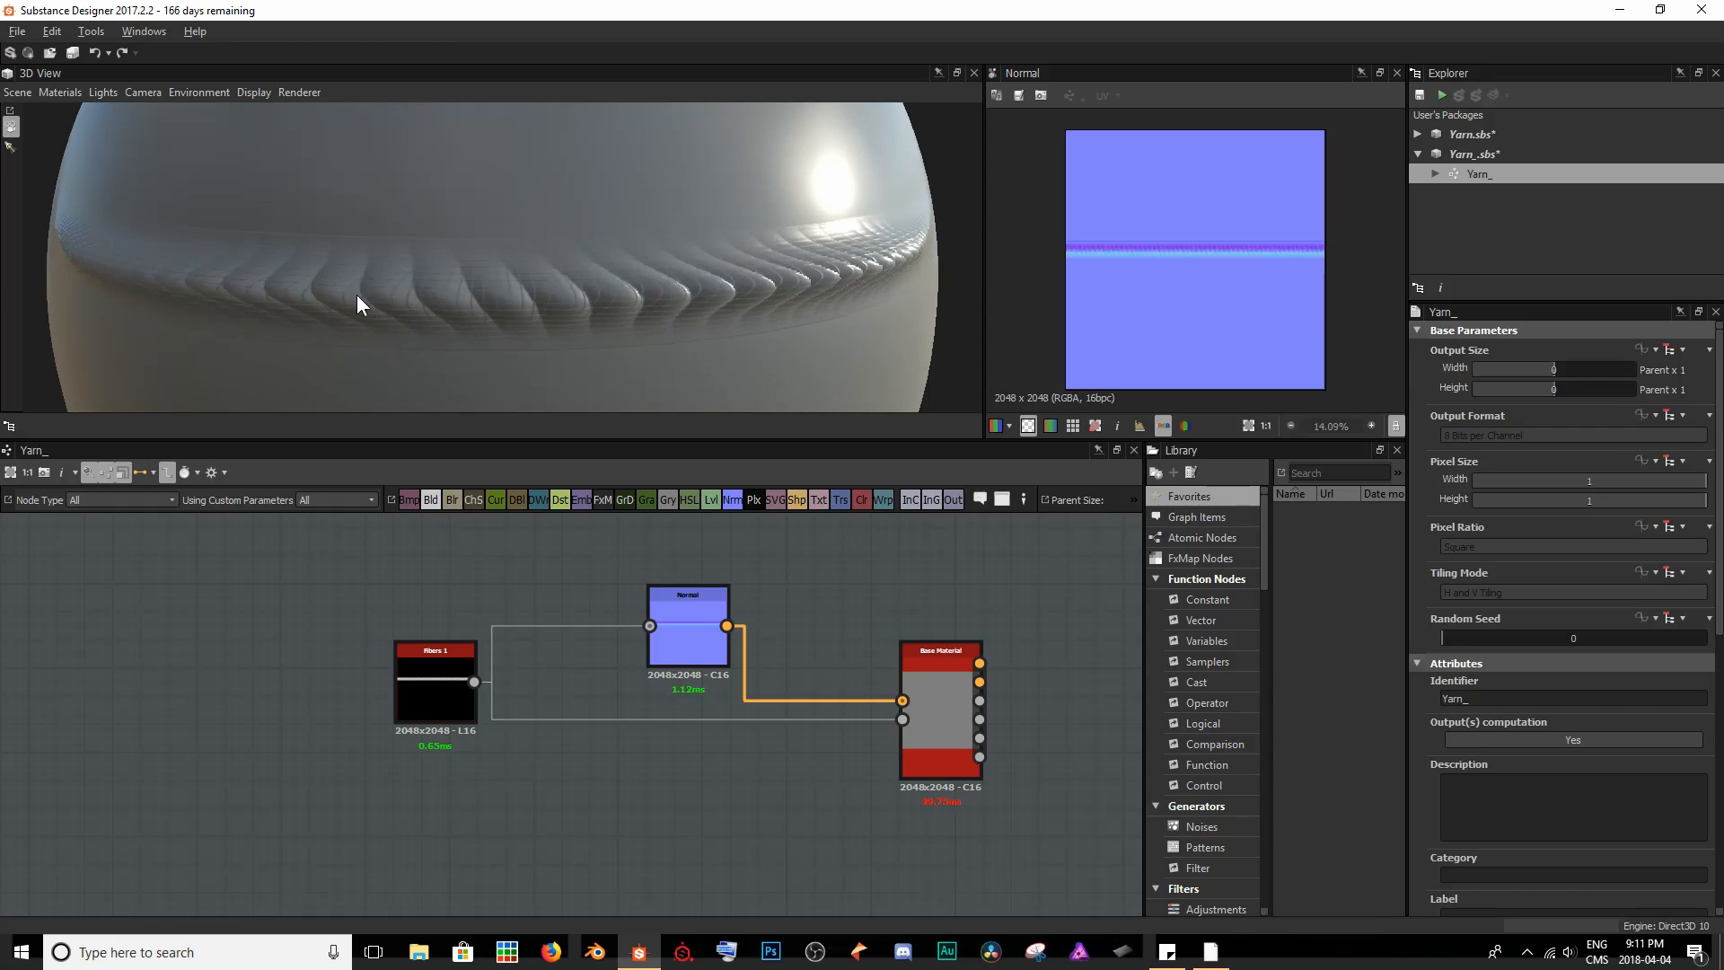
# - Show the Fibers 1 output in the 2D view and inspect the grayscale gradient along the strand
pyautogui.doubleClick(430, 674)
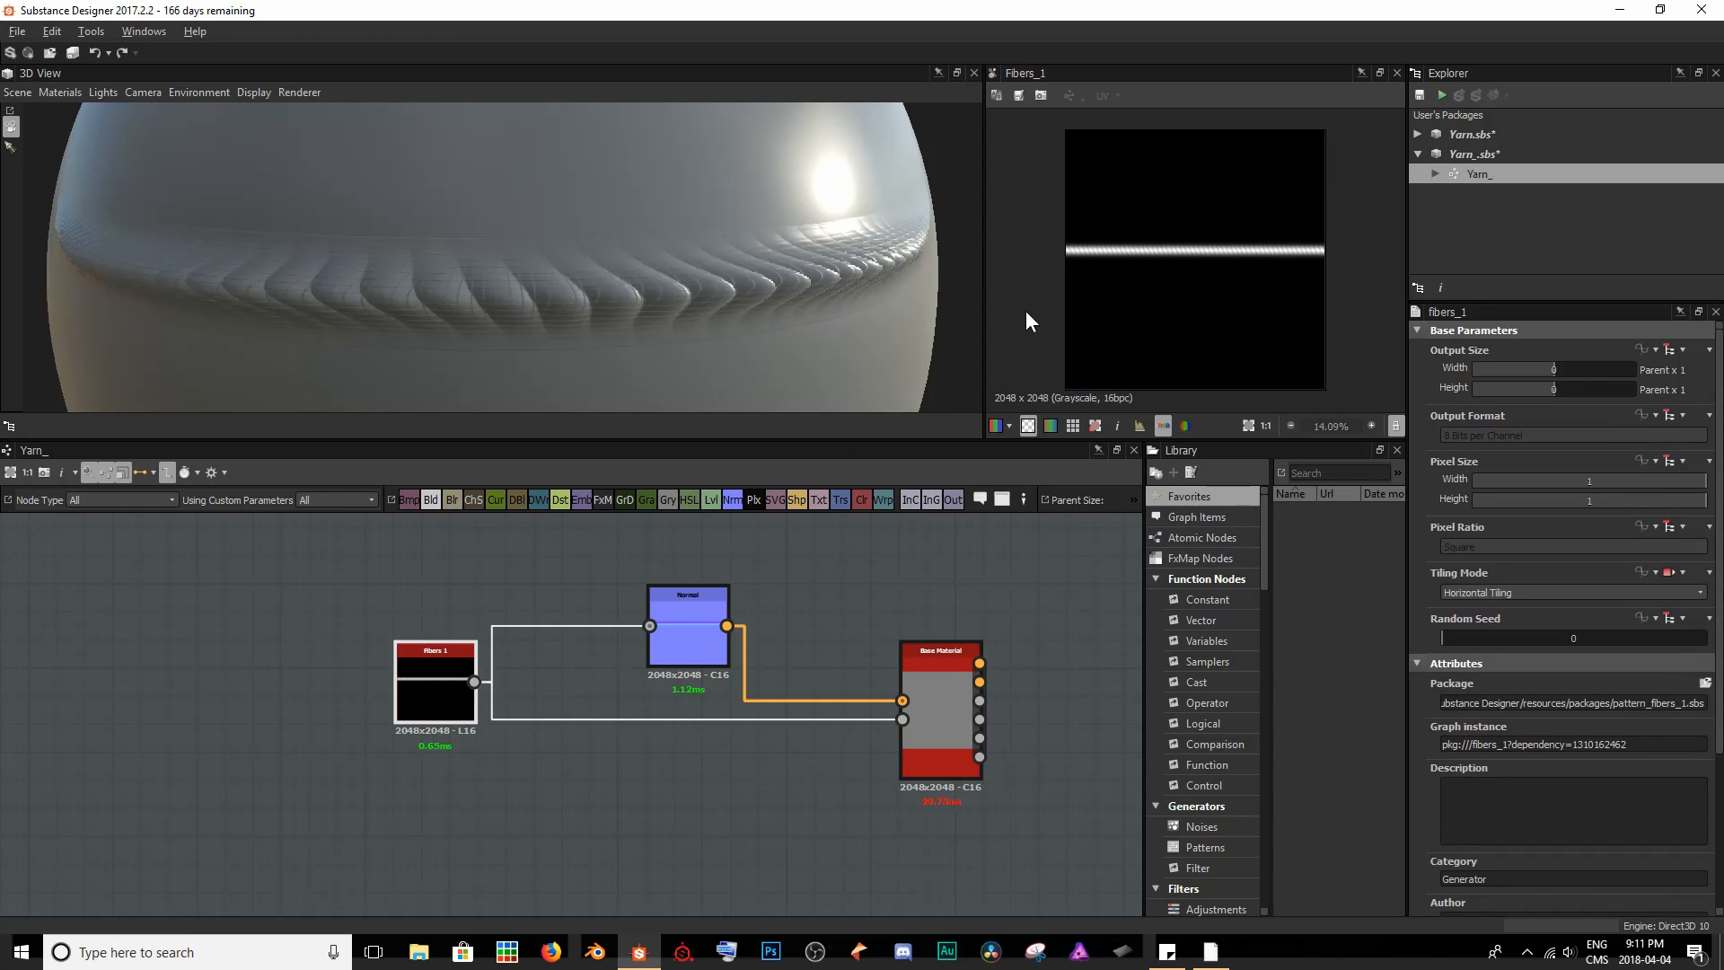
pyautogui.scroll(5, 1185, 269)
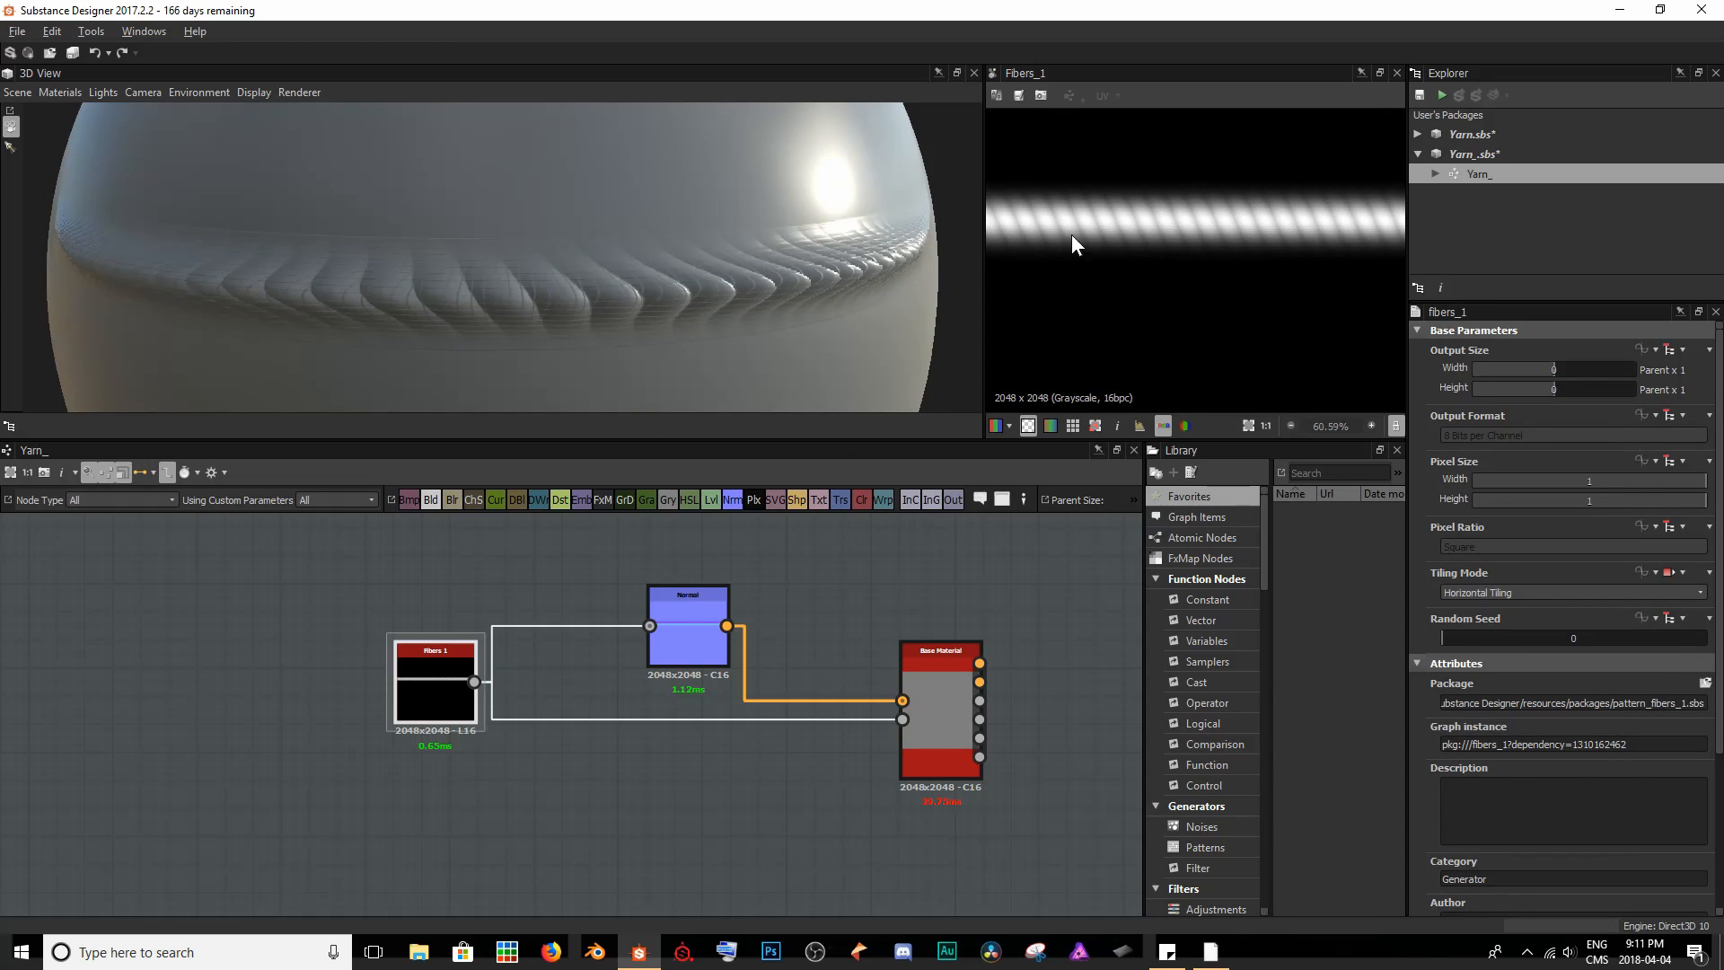
pyautogui.scroll(5, 1152, 243)
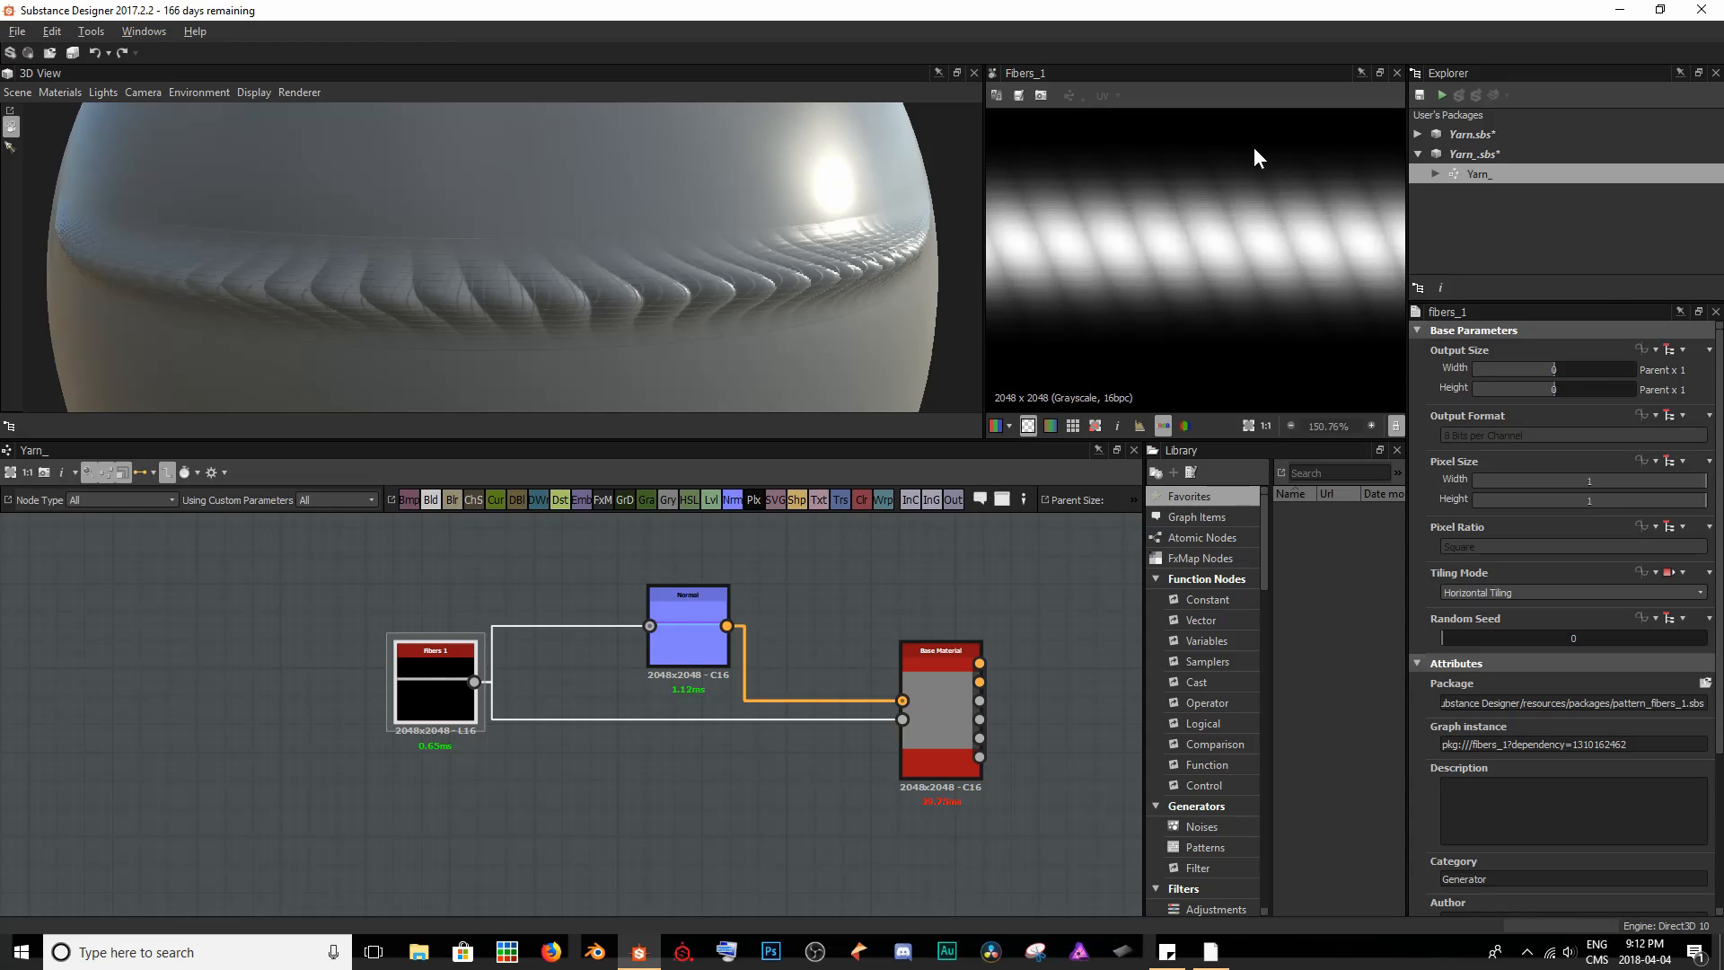
pyautogui.scroll(-3, 1244, 152)
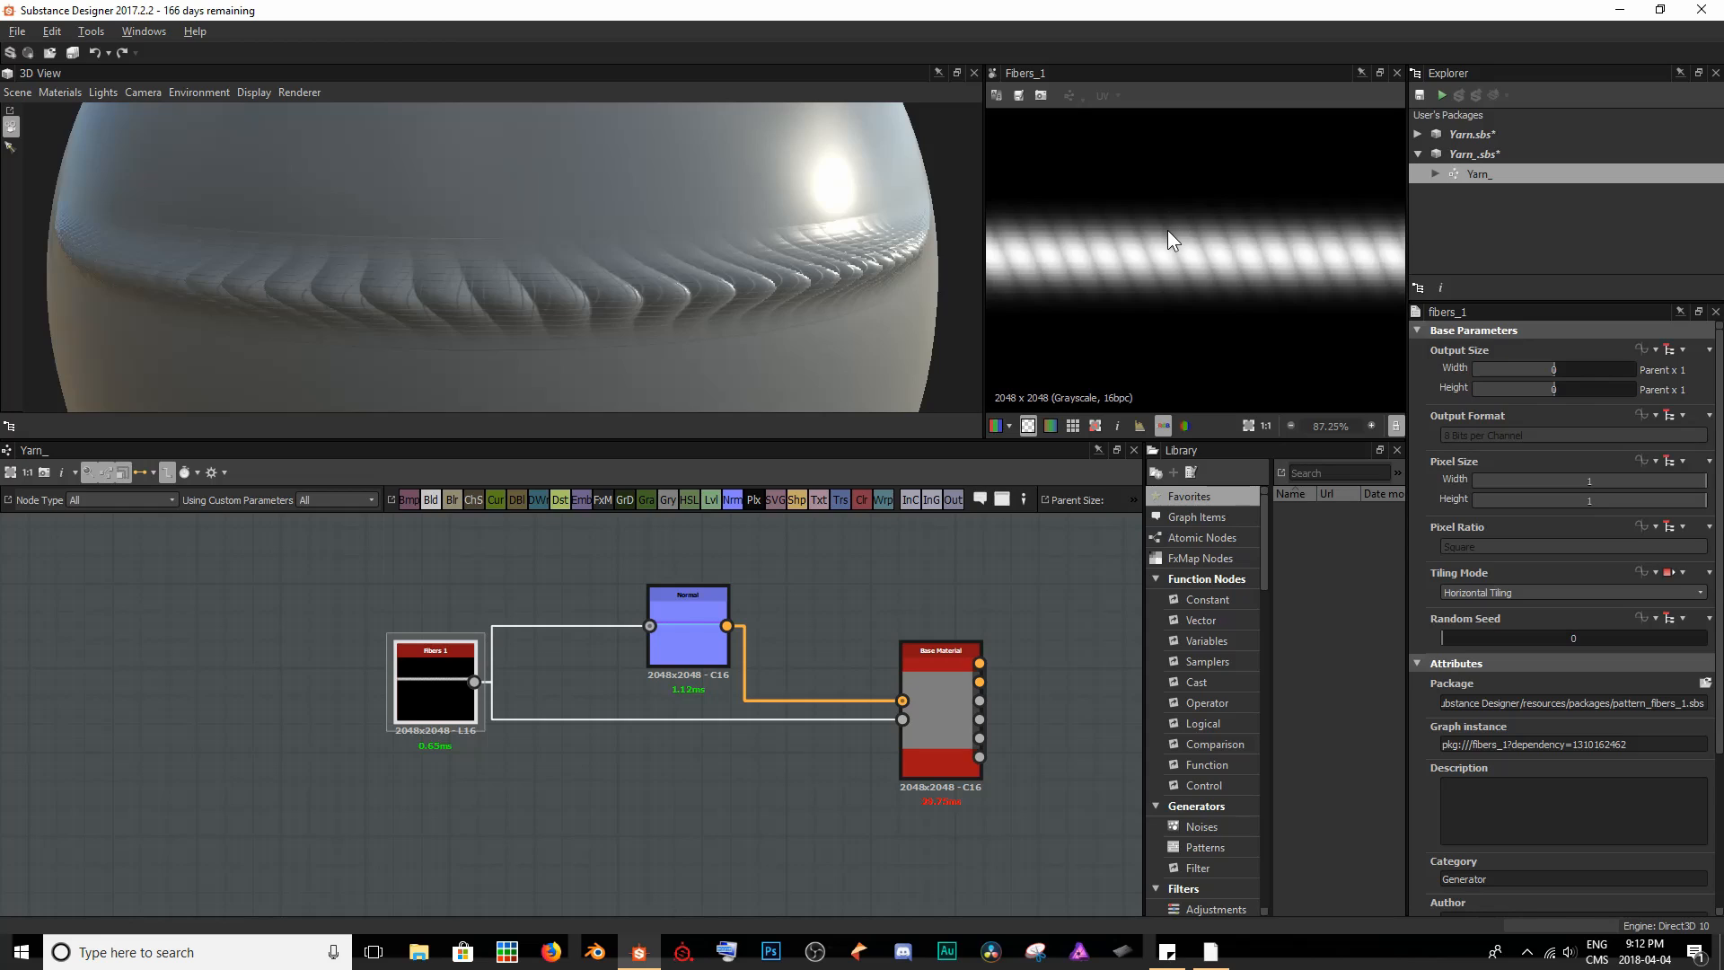
pyautogui.scroll(-2, 783, 314)
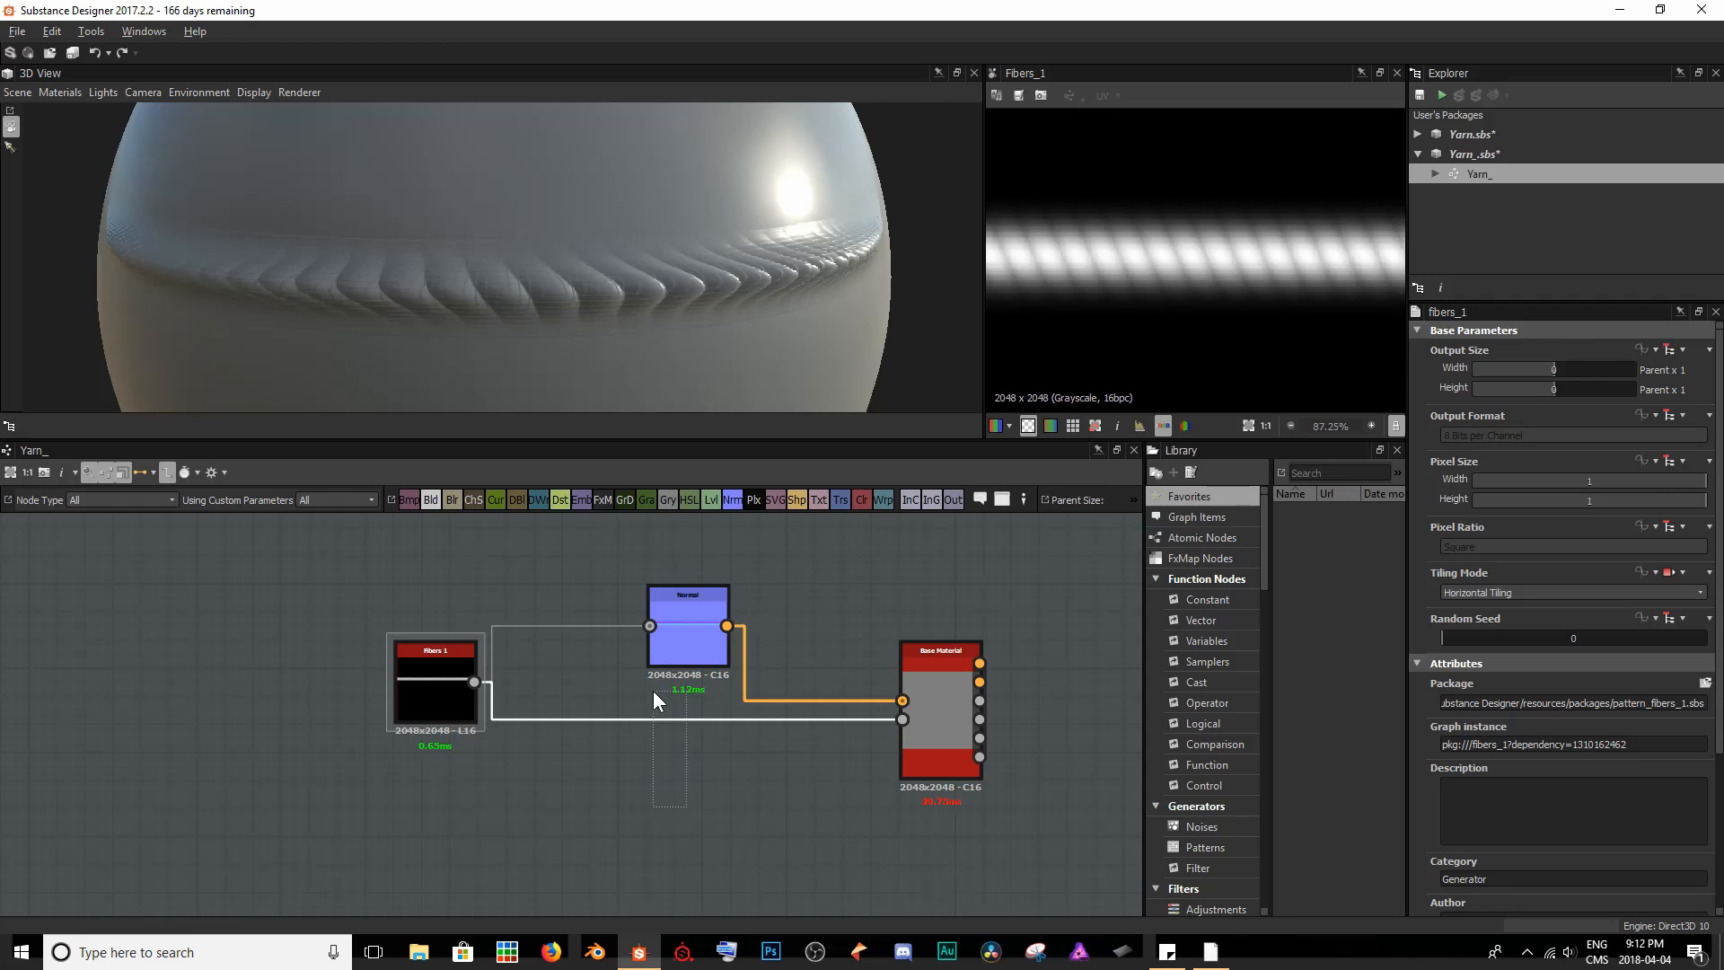
# - Insert a Histogram Range node into the link from Fibers 1 to the Base Material's Height input, and place it below the Normal node
pyautogui.press('space')
pyautogui.write('hist')
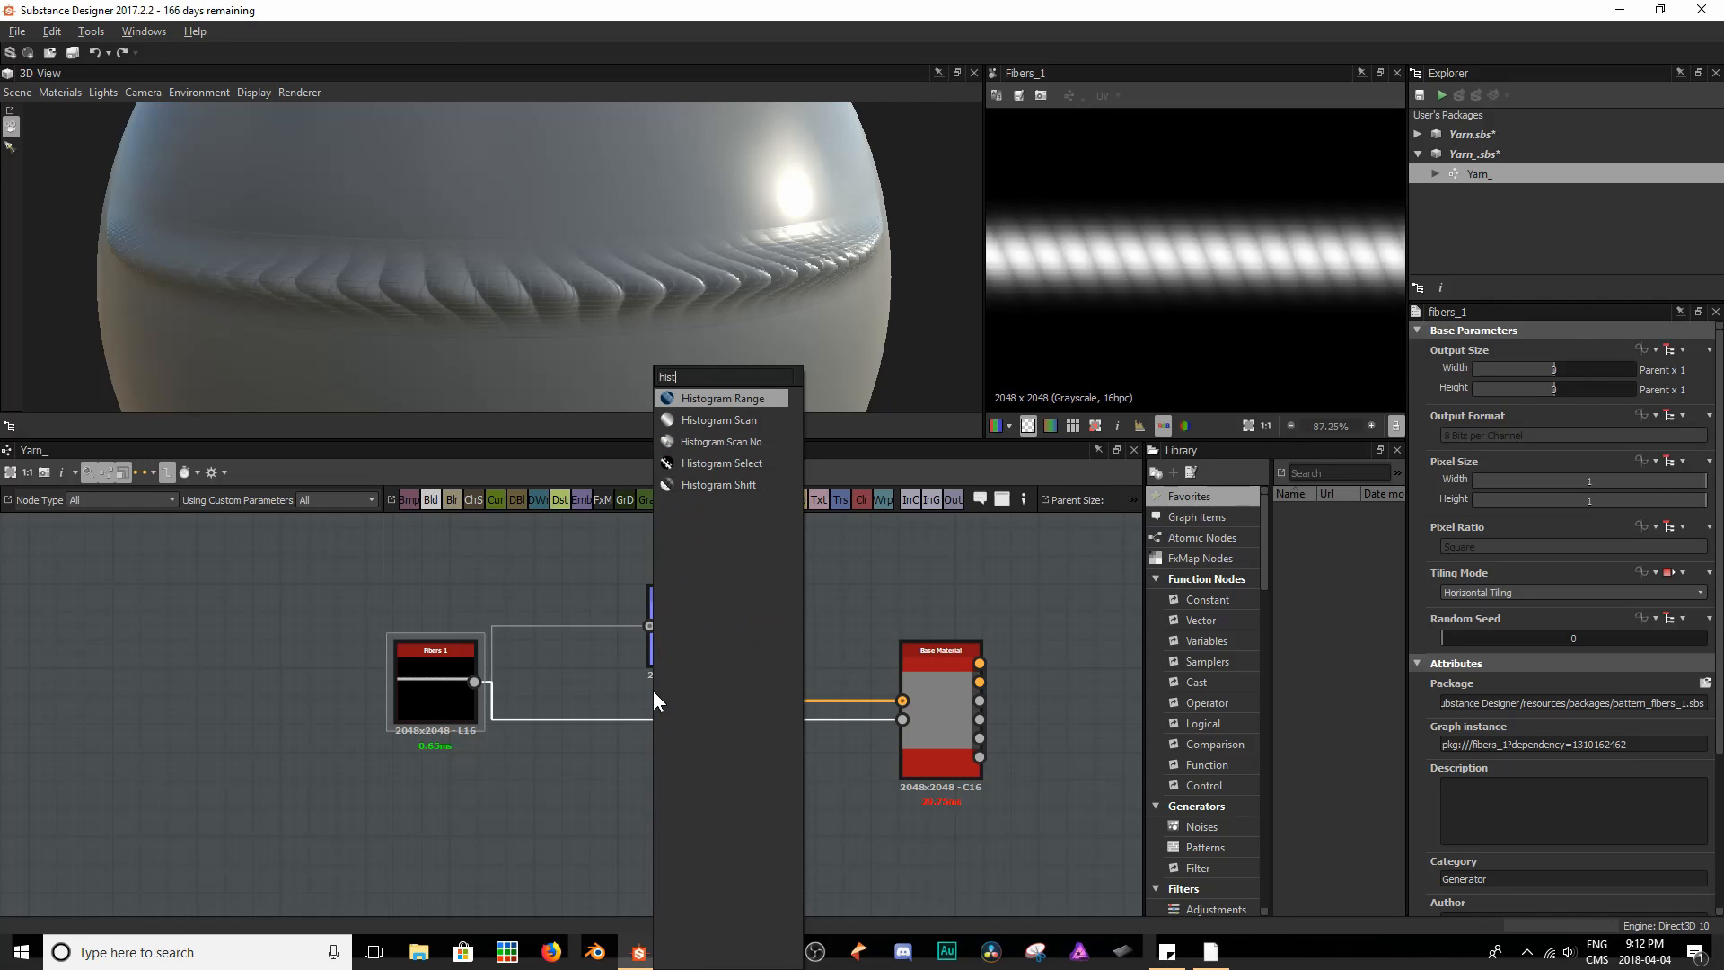
pyautogui.press('Return')
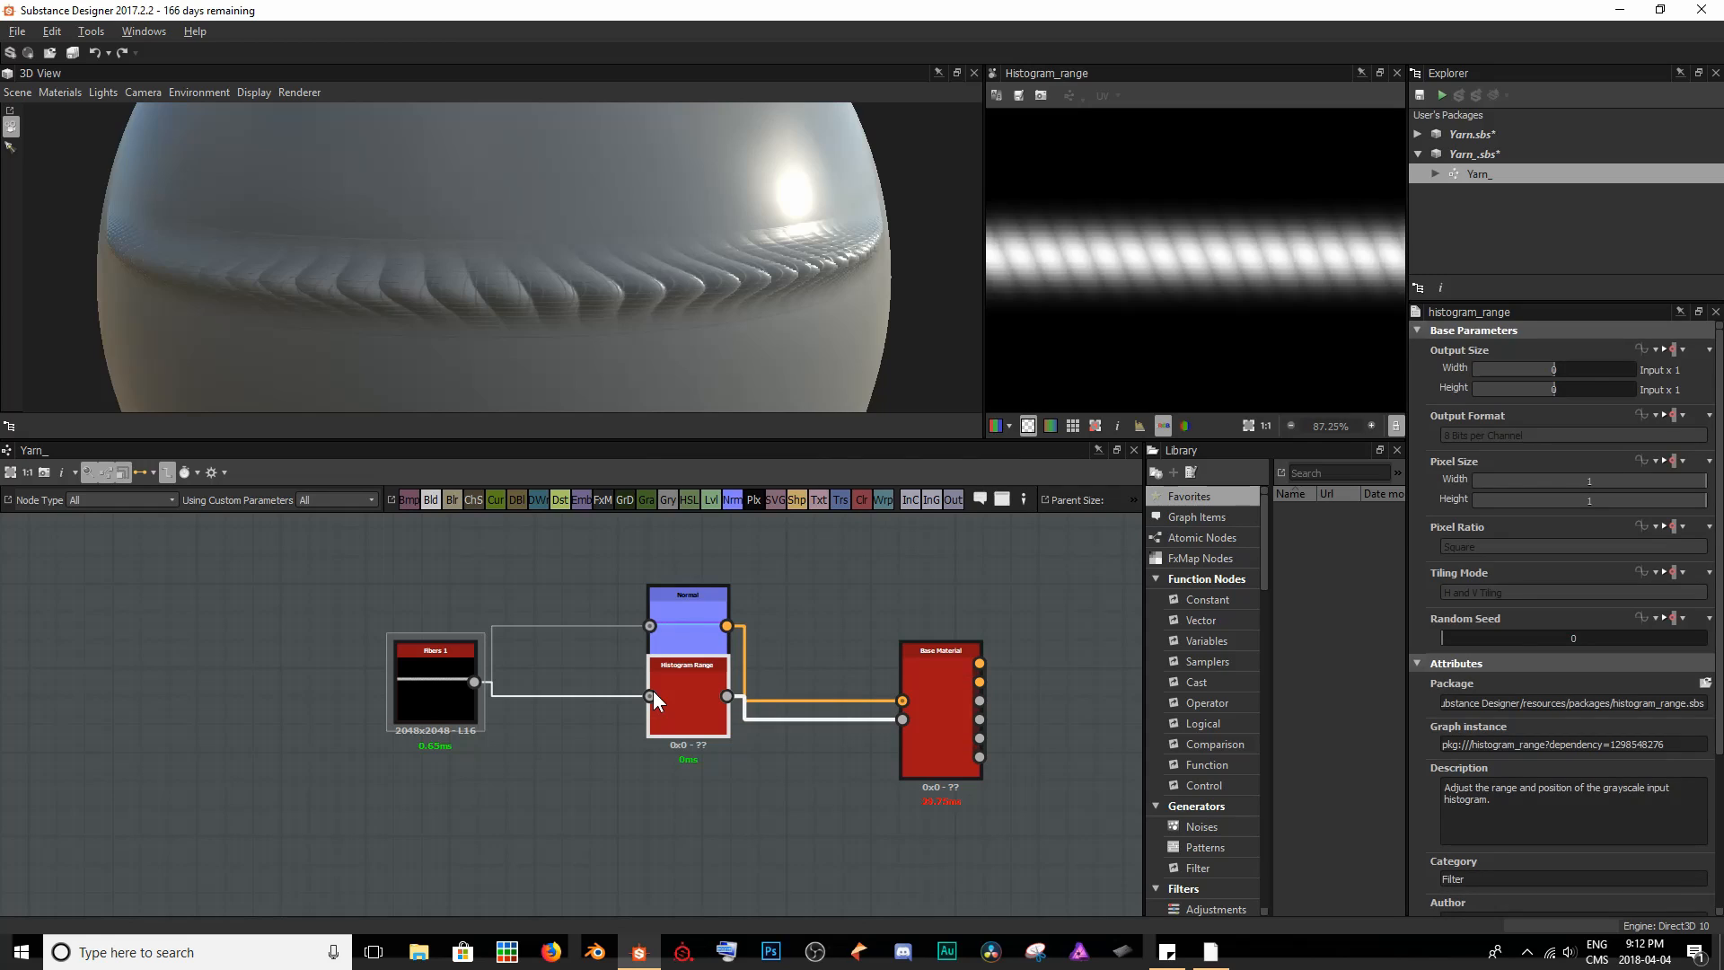
pyautogui.doubleClick(660, 695)
pyautogui.moveTo(684, 735); pyautogui.dragTo(684, 791)
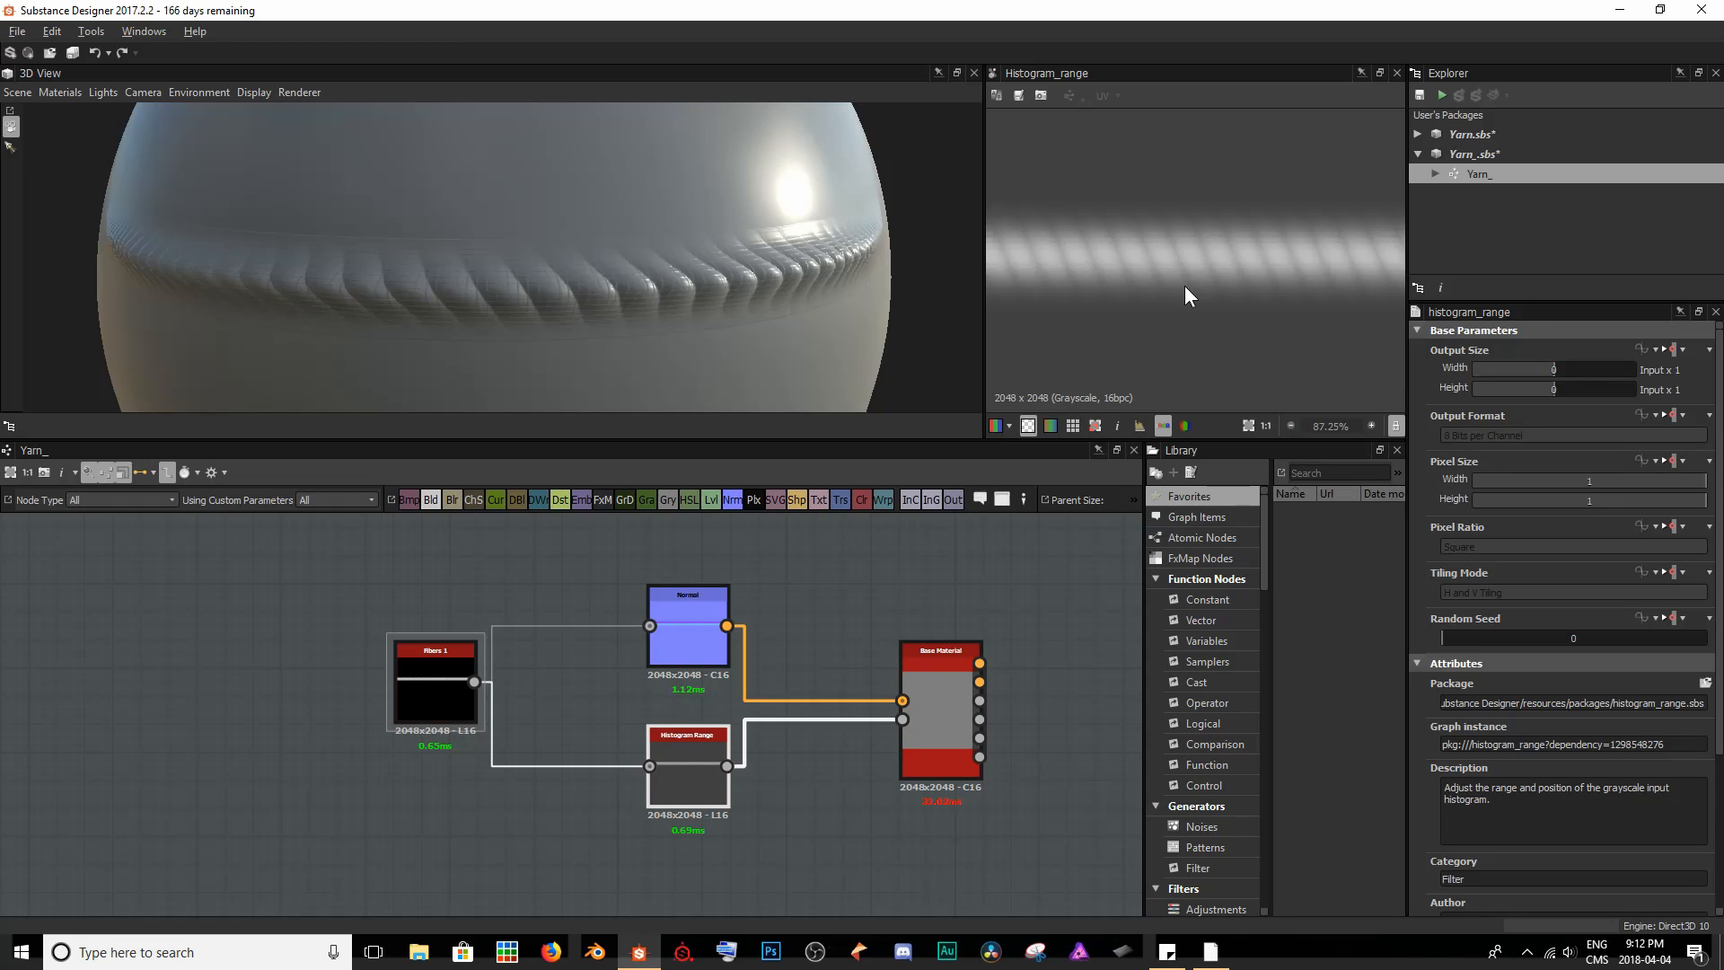
# - Compare the grayscale outputs of the Histogram Range and Fibers 1 nodes in the 2D view
pyautogui.scroll(-2, 1222, 214)
pyautogui.moveTo(1263, 236); pyautogui.dragTo(1230, 231, button='middle')
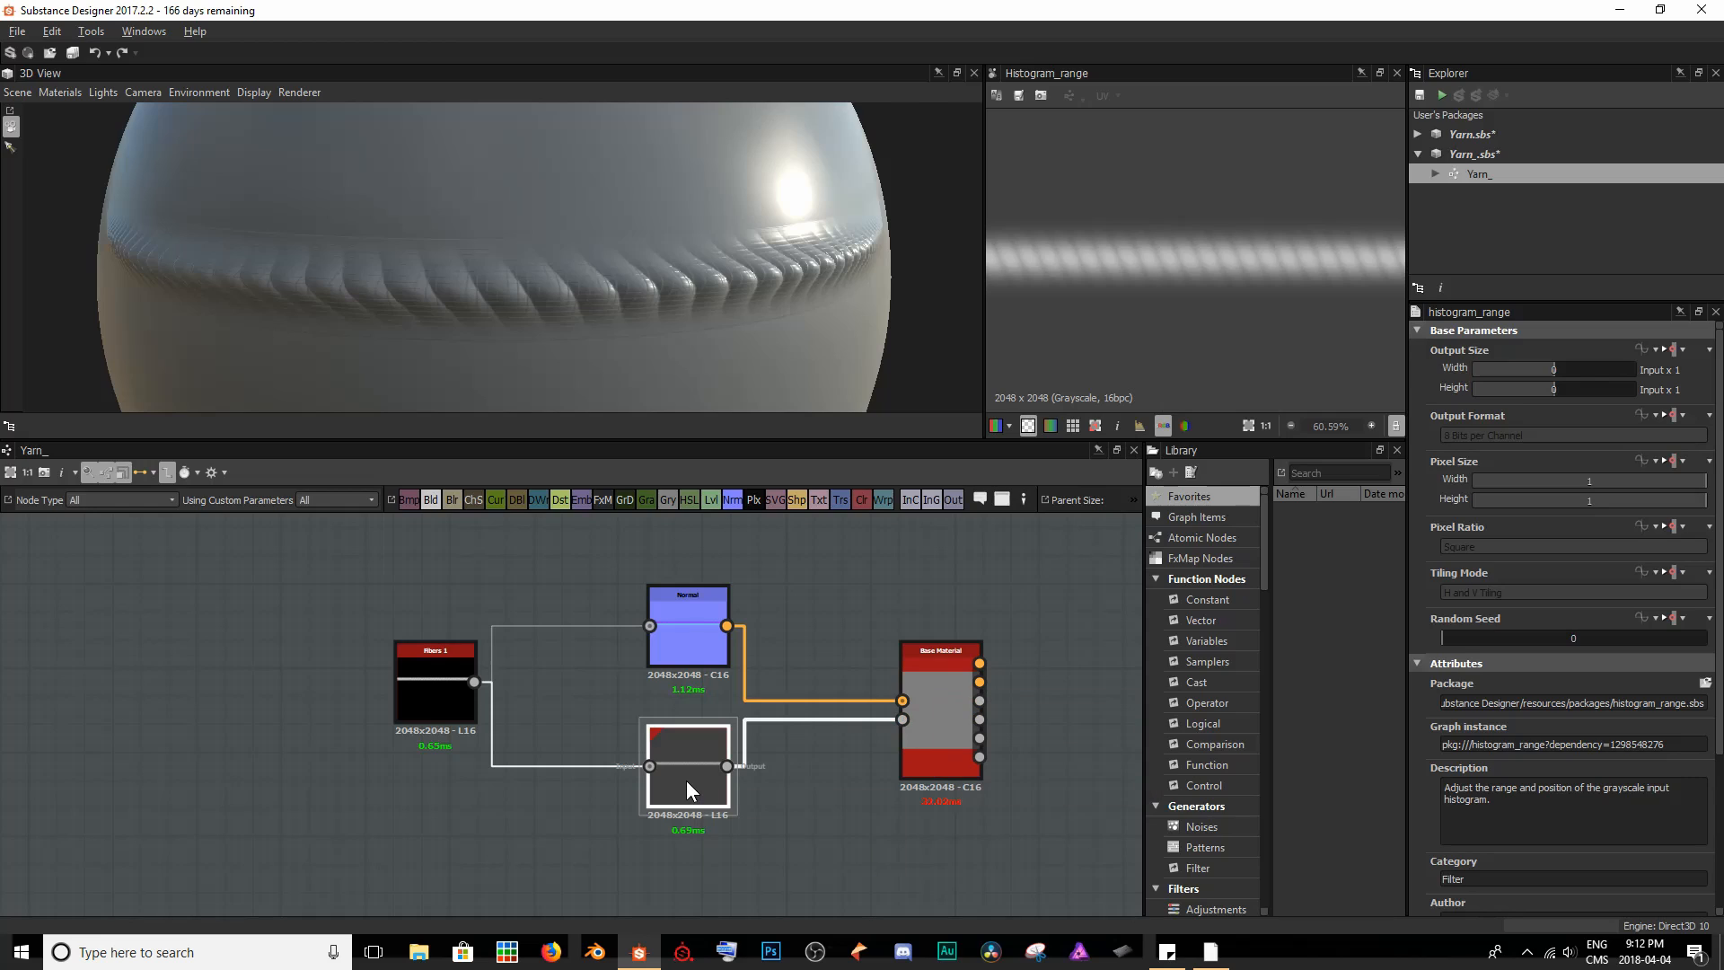
pyautogui.scroll(-2, 1552, 673)
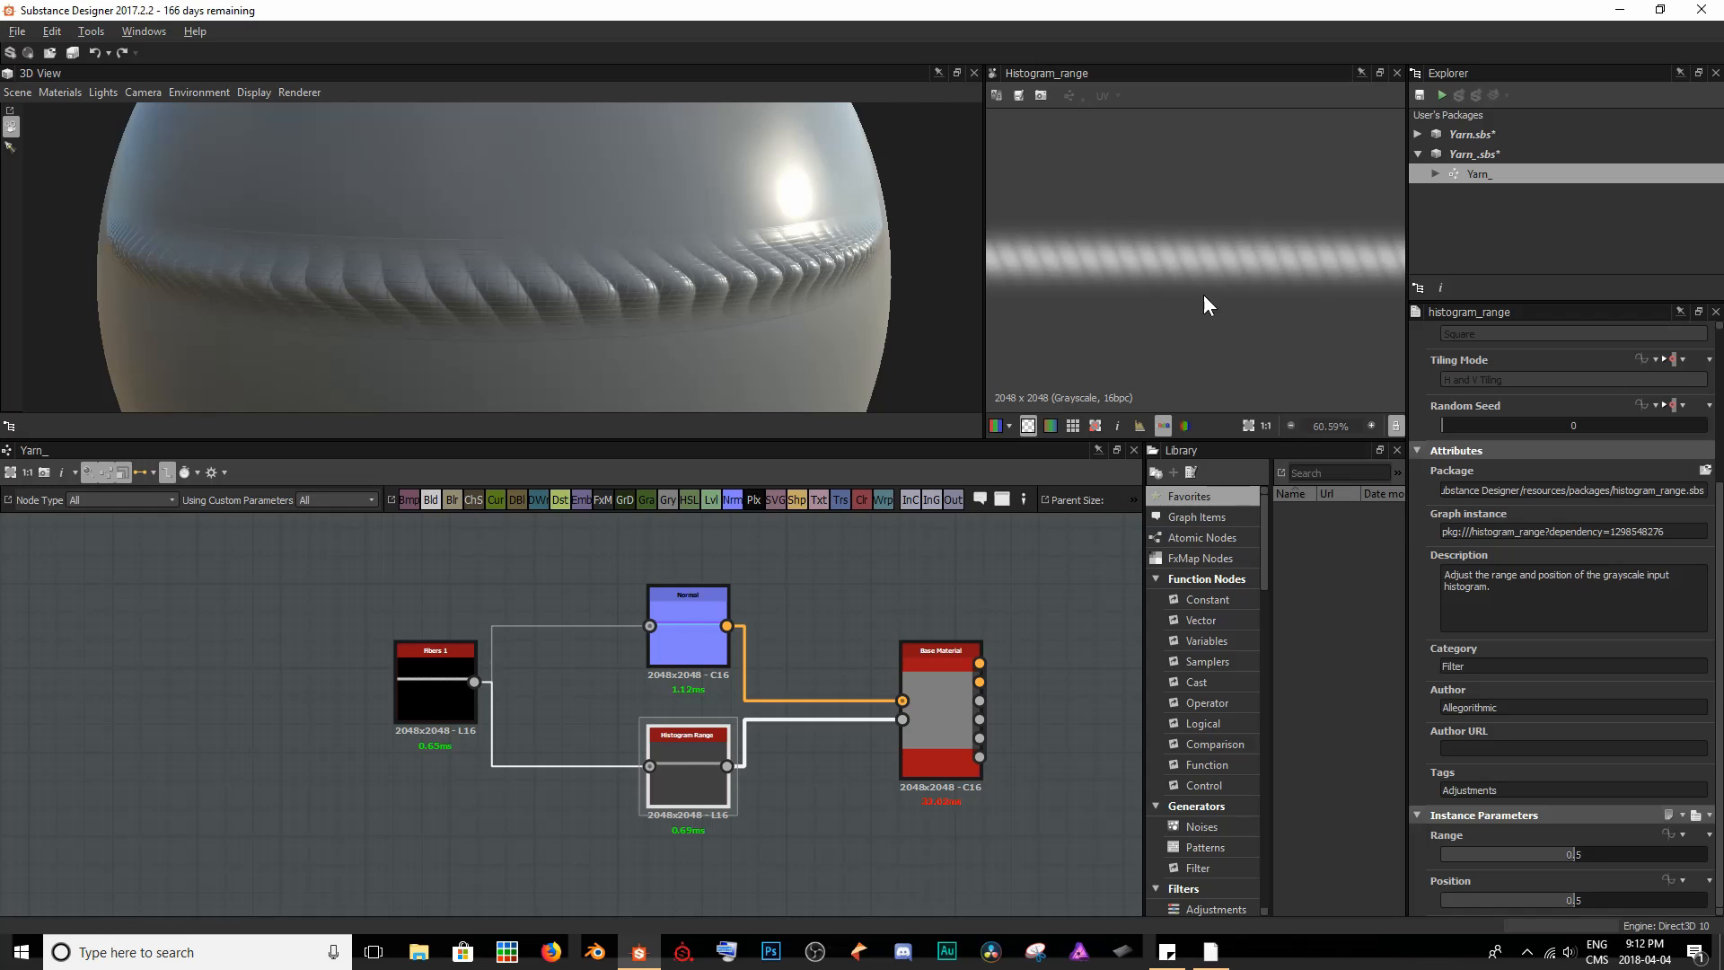
pyautogui.click(458, 688)
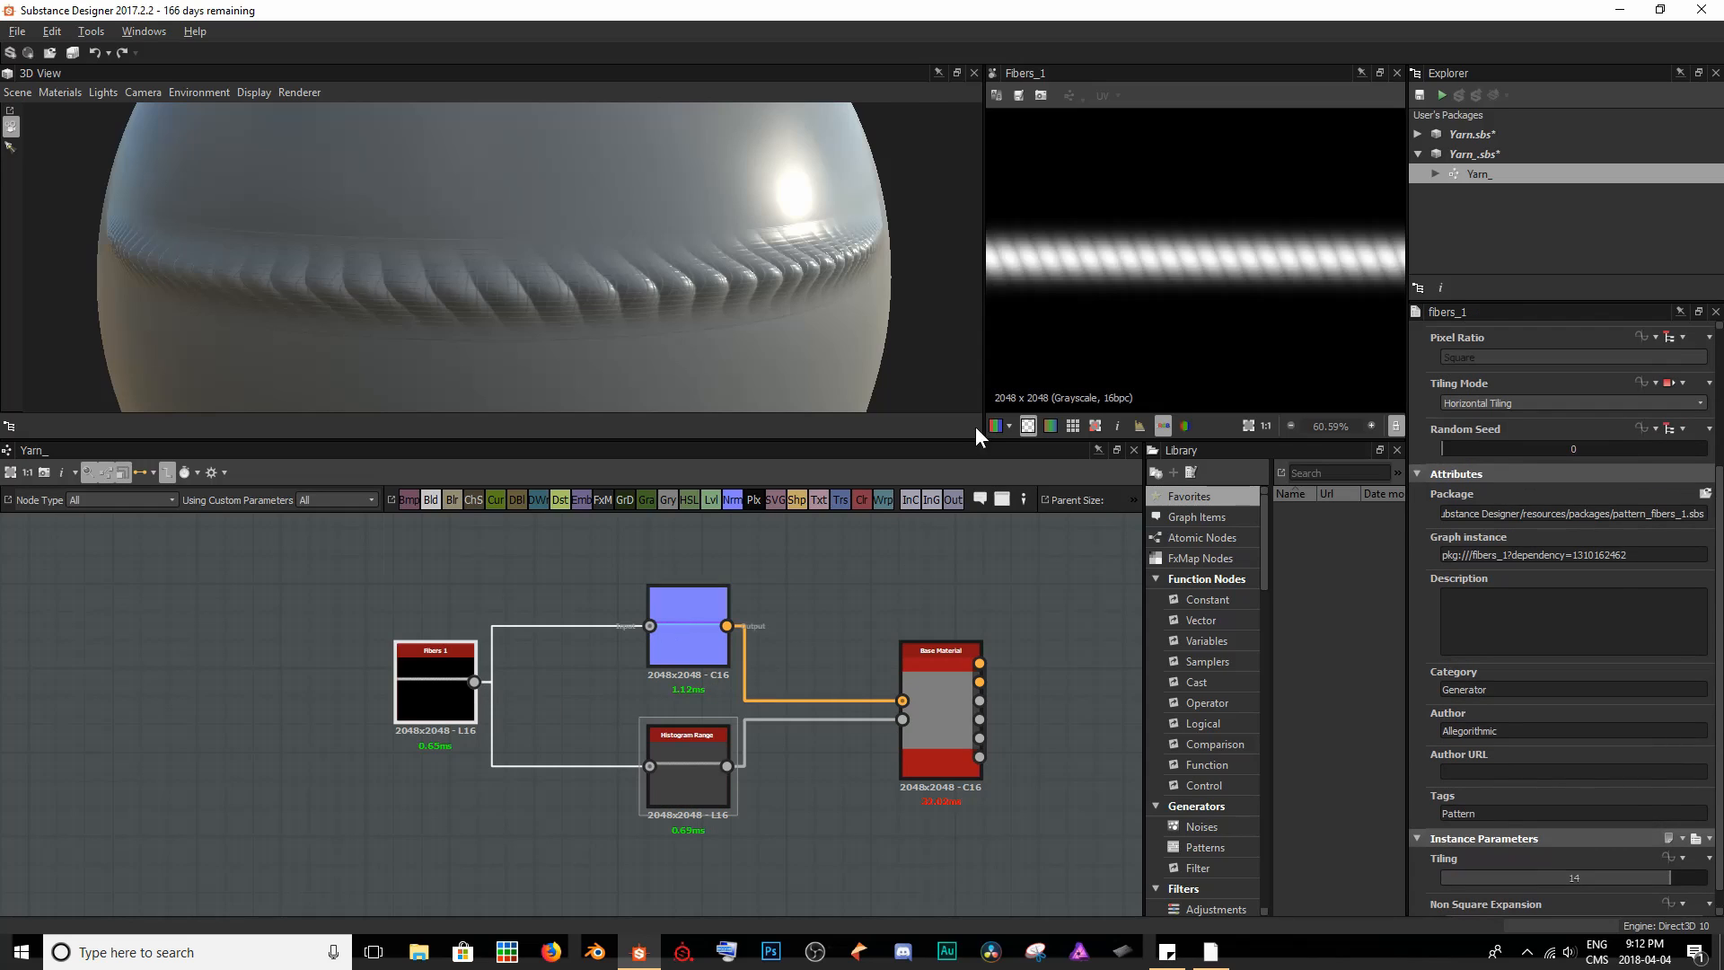
pyautogui.click(681, 769)
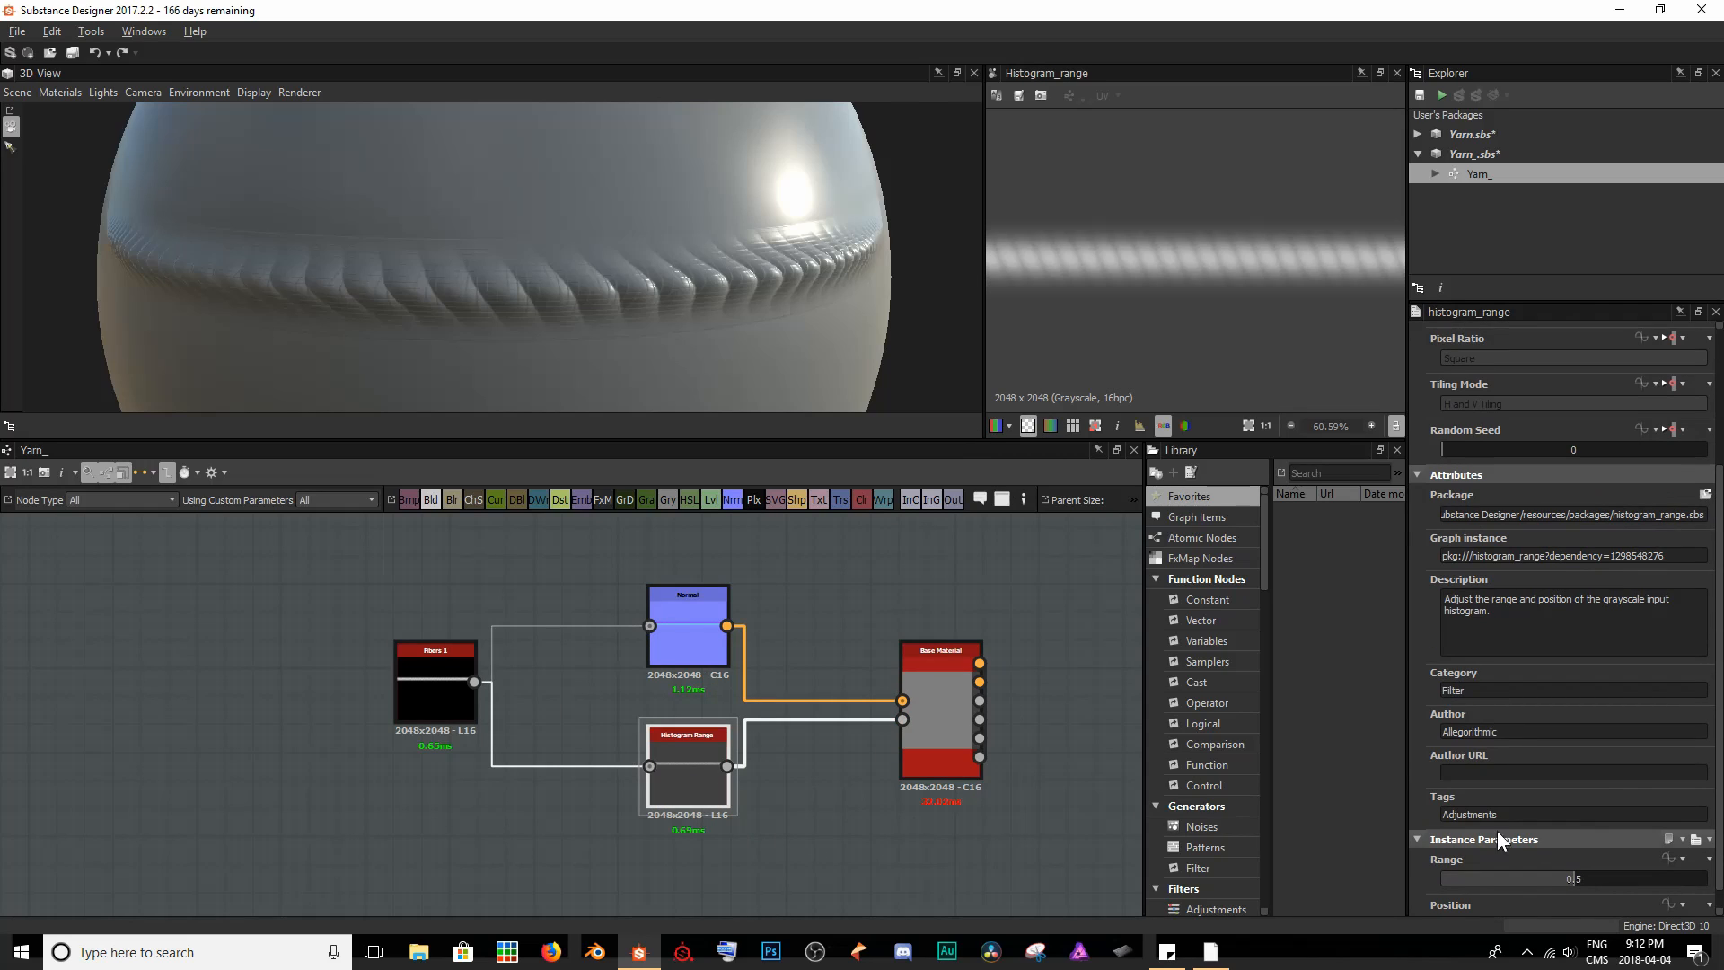
# - Try a Position of 0.76 on the Histogram Range node, and lower it to 0.14
pyautogui.scroll(-1, 1573, 785)
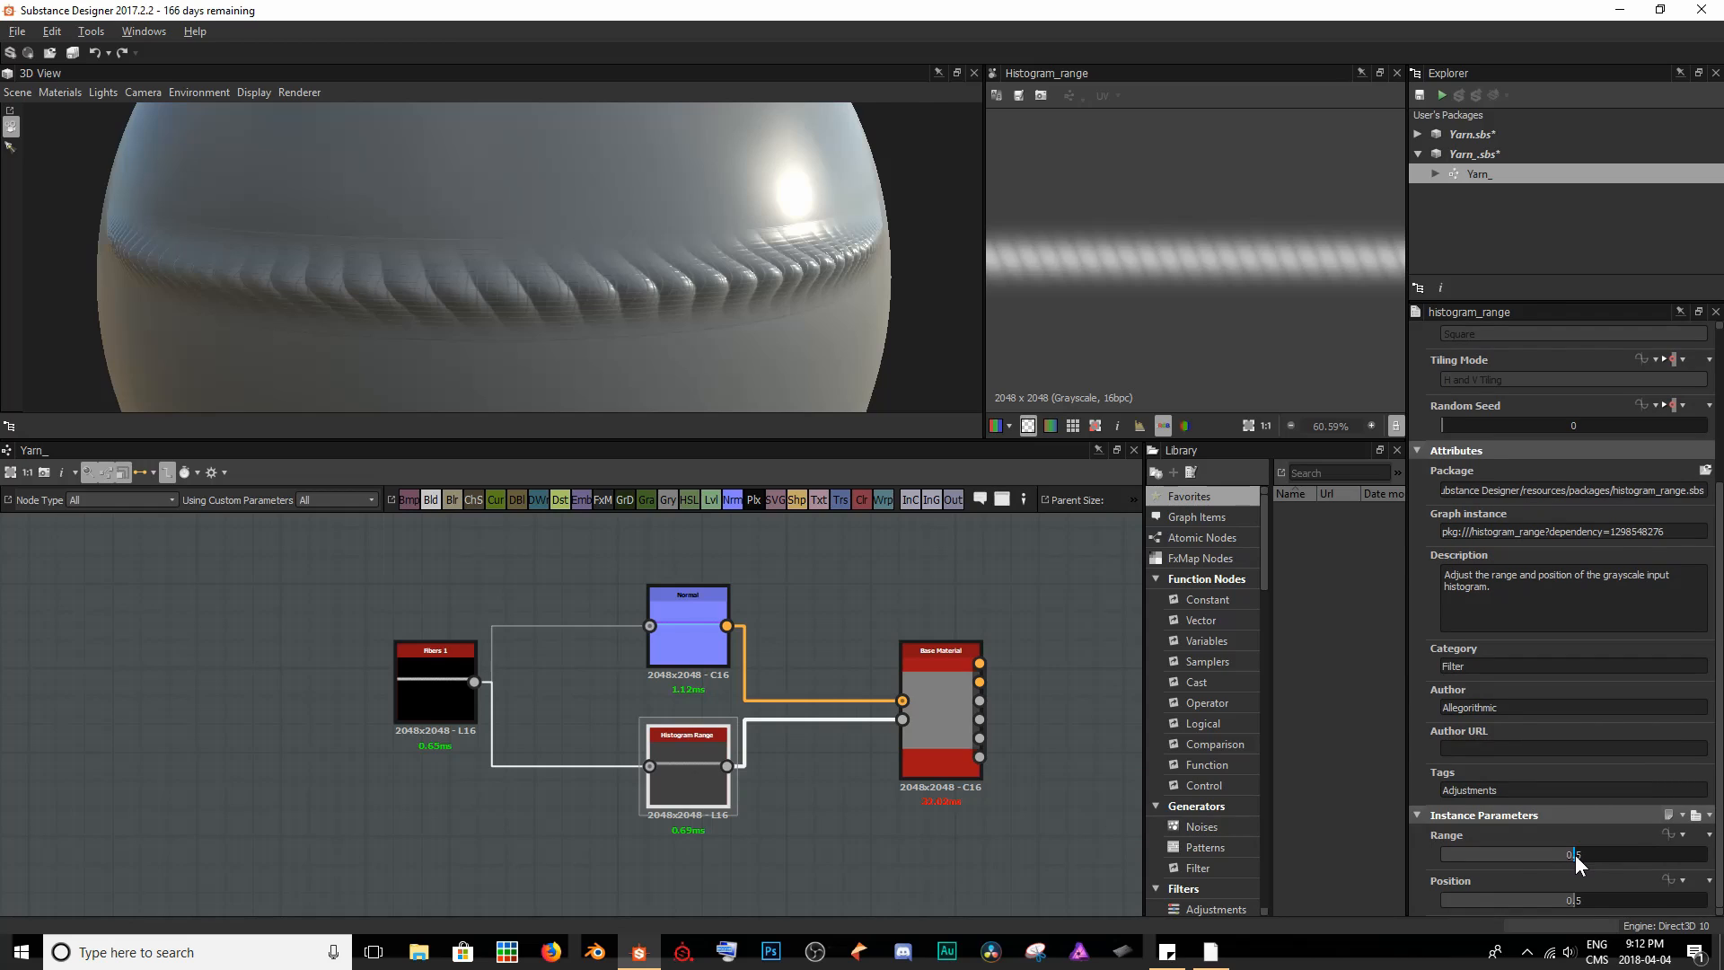
pyautogui.moveTo(1573, 855)
pyautogui.mouseDown()
pyautogui.moveTo(1470, 862)
pyautogui.moveTo(1703, 863)
pyautogui.moveTo(1578, 857)
pyautogui.mouseUp()
pyautogui.moveTo(1575, 899); pyautogui.dragTo(1642, 902)
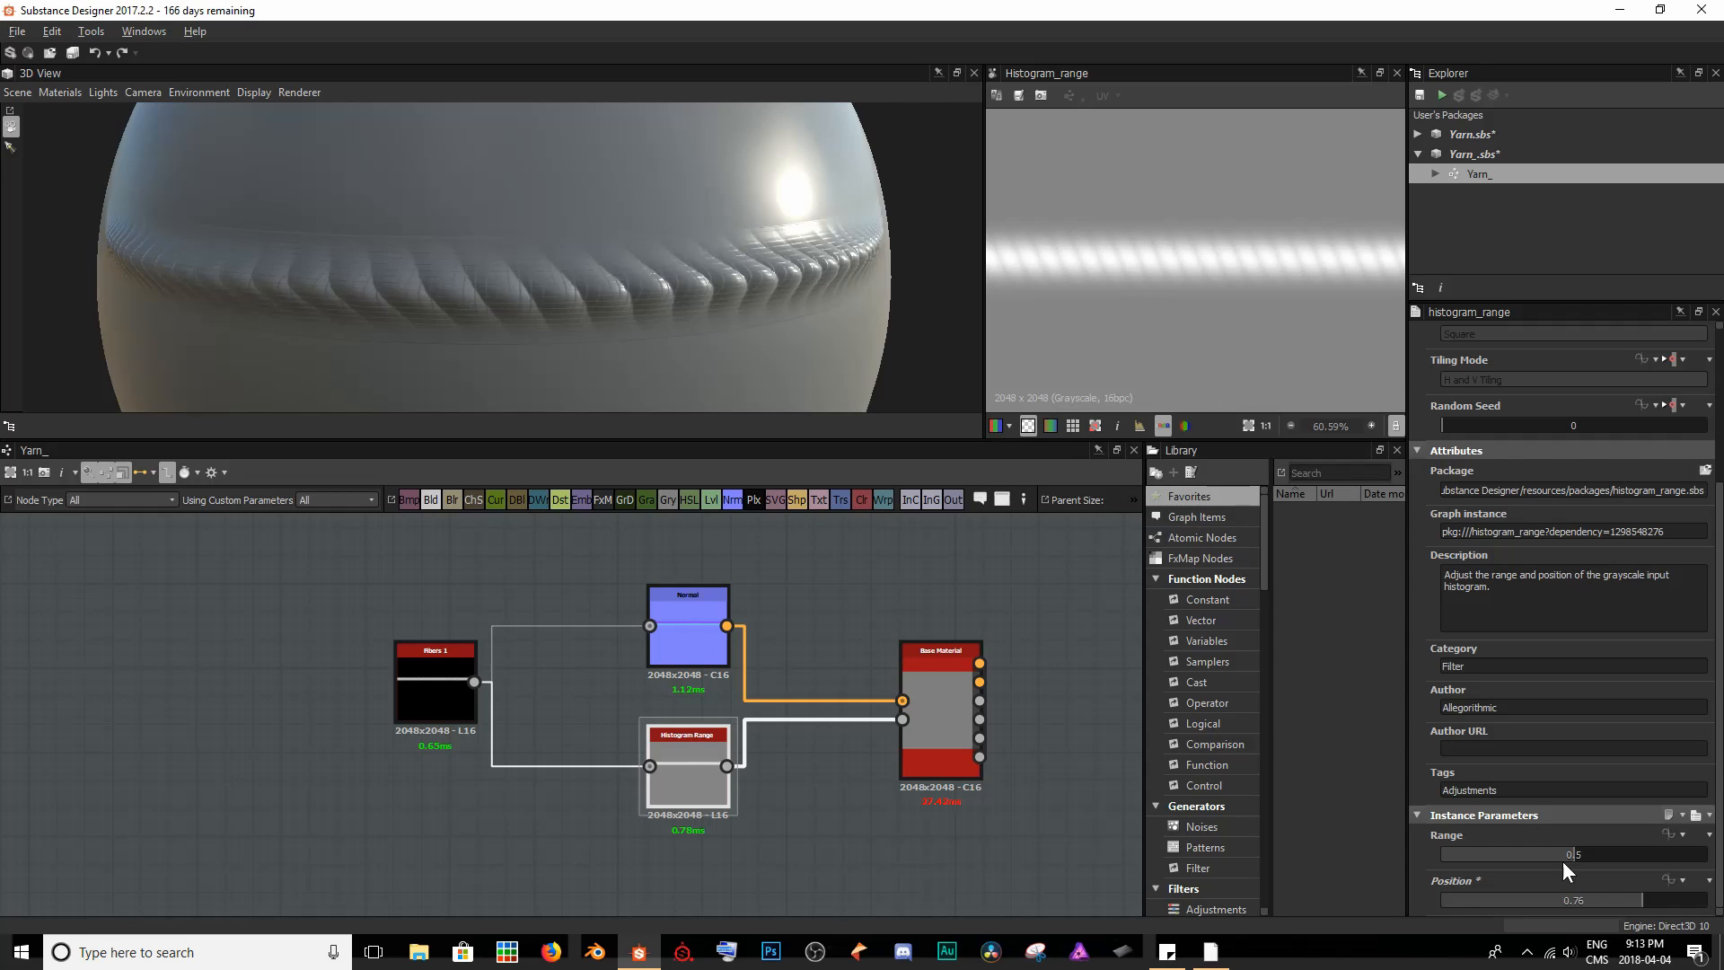
pyautogui.moveTo(1626, 902); pyautogui.dragTo(1480, 907)
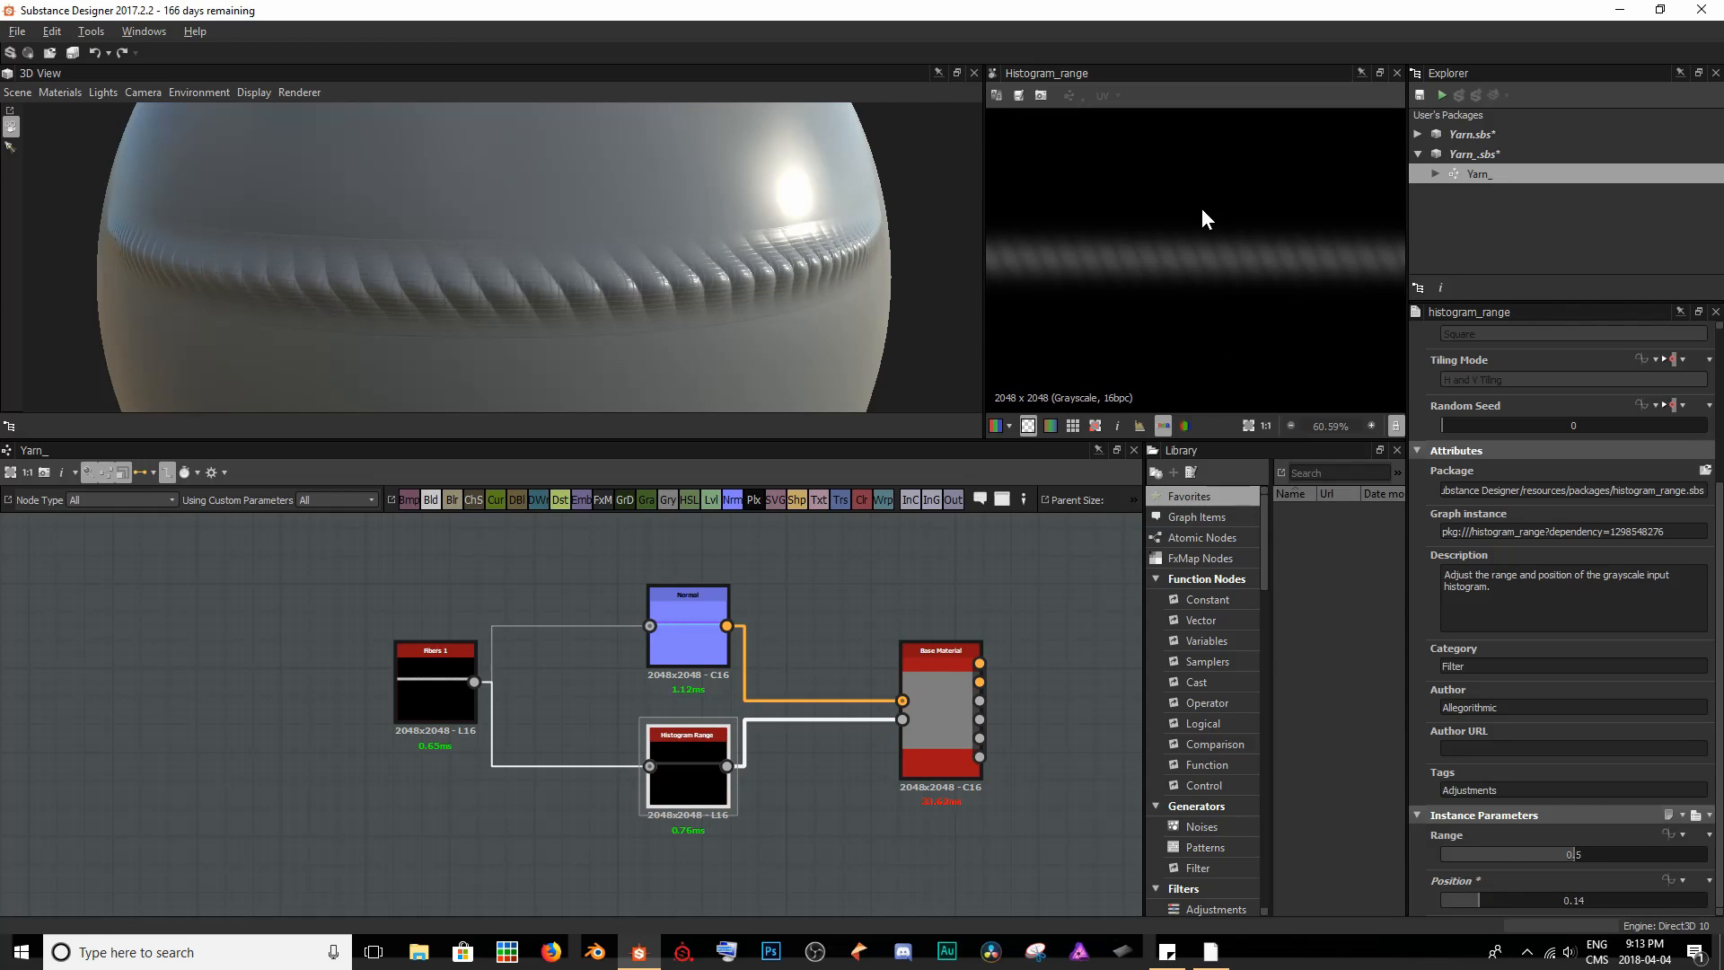
# - Set the Histogram Range node's Range to 0.27 and its Position to 0.64
pyautogui.moveTo(1576, 854); pyautogui.dragTo(1574, 902)
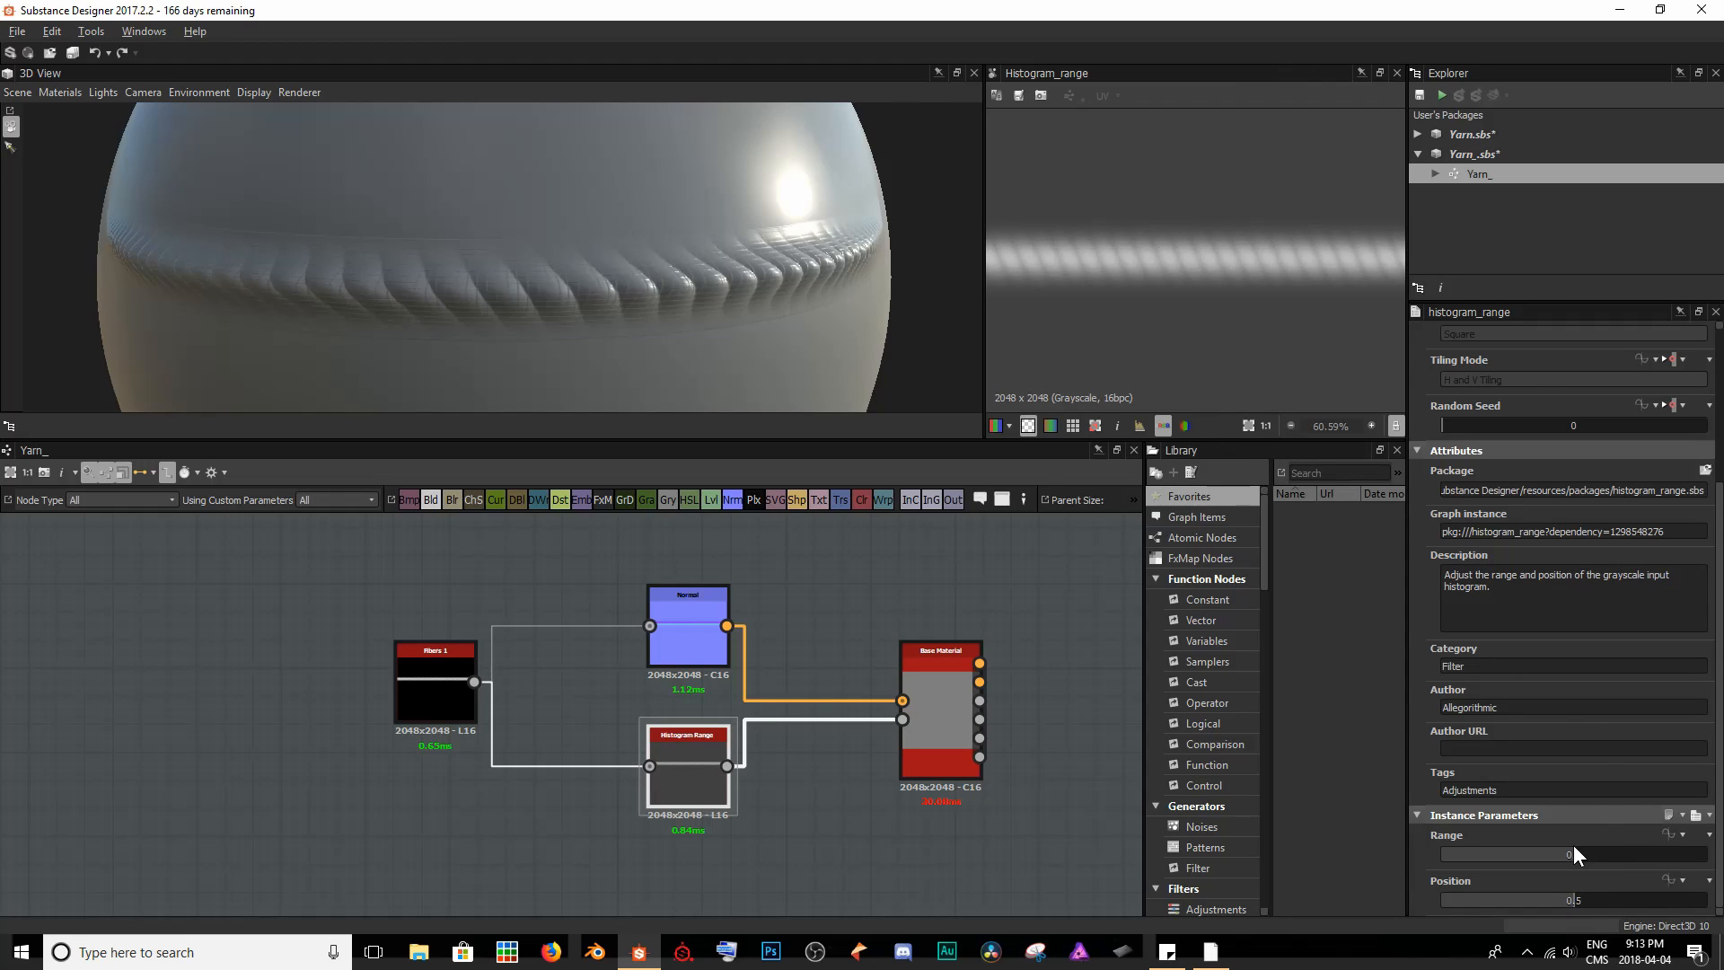
pyautogui.moveTo(1571, 853); pyautogui.dragTo(1512, 856)
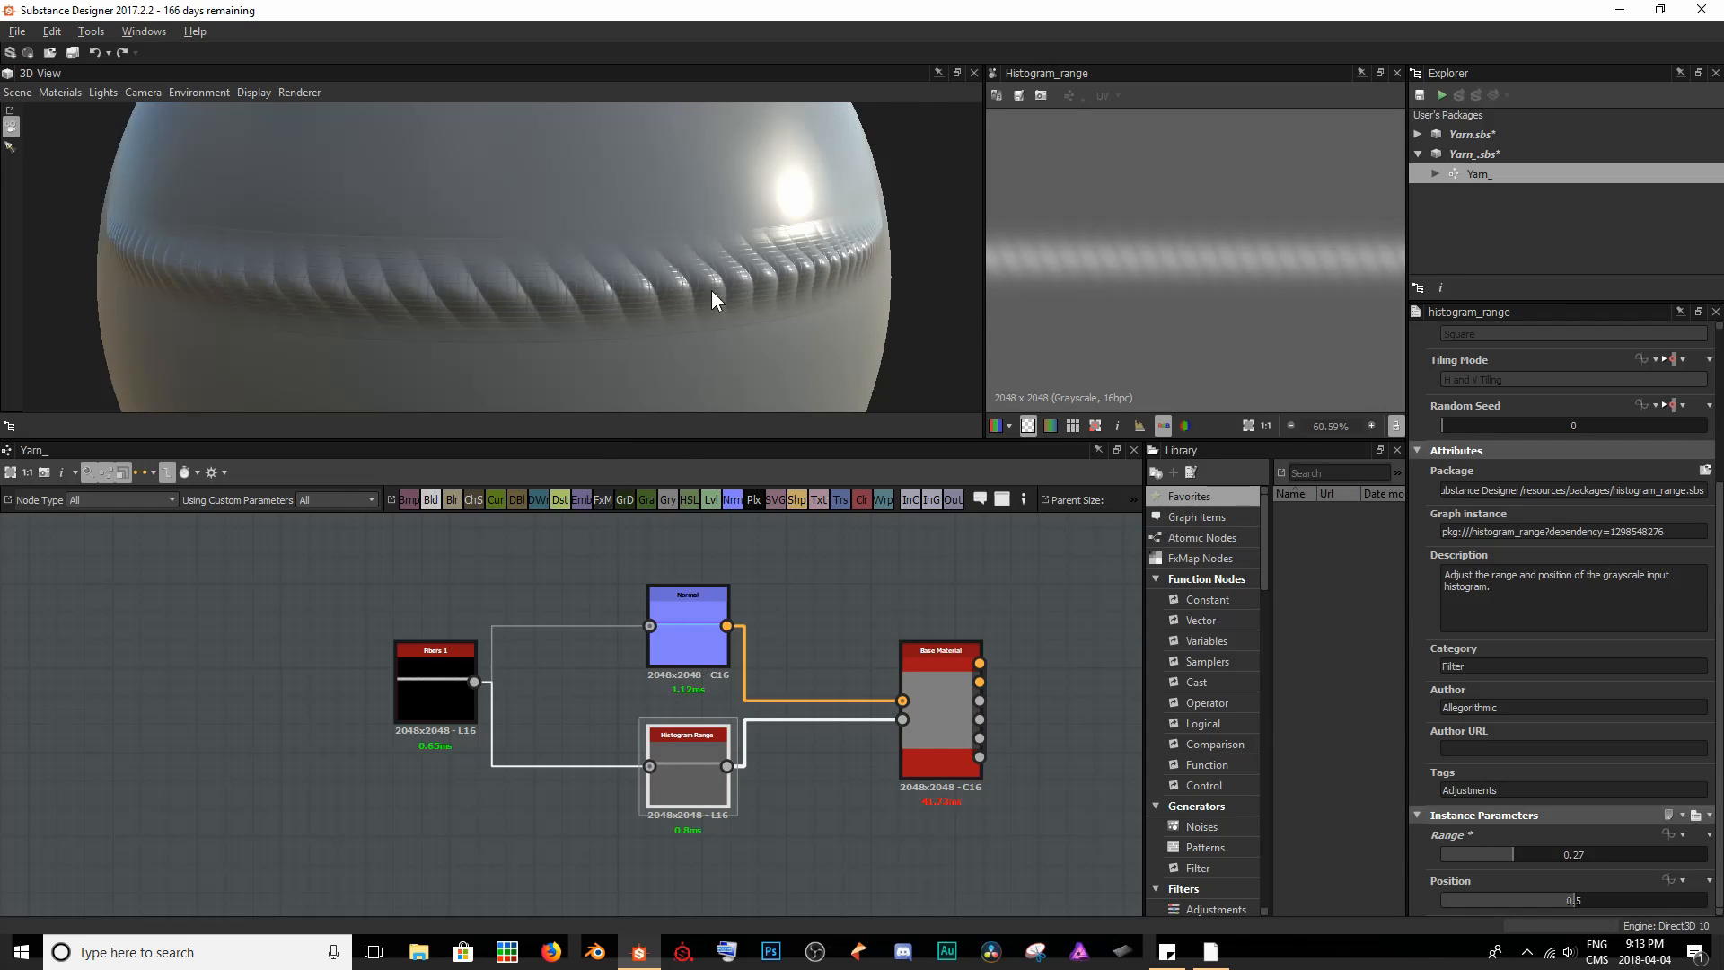
pyautogui.scroll(-3, 762, 268)
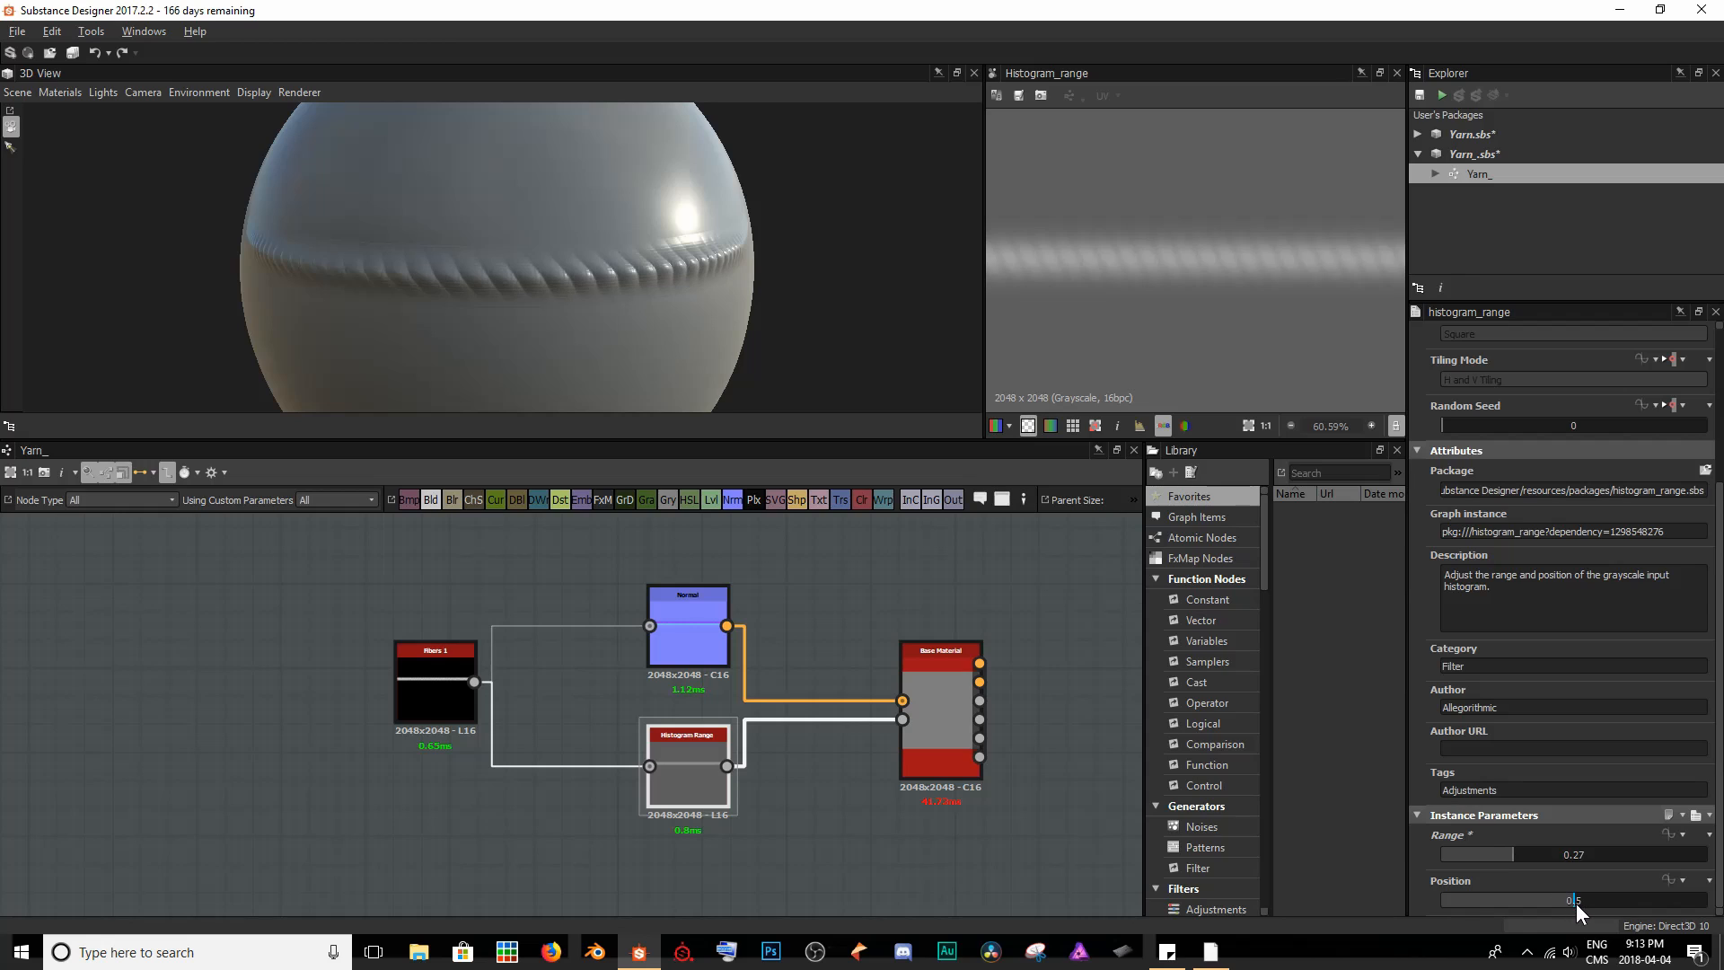
pyautogui.moveTo(1575, 904)
pyautogui.mouseDown()
pyautogui.moveTo(1625, 905)
pyautogui.moveTo(1610, 902)
pyautogui.mouseUp()
pyautogui.scroll(-4, 1125, 244)
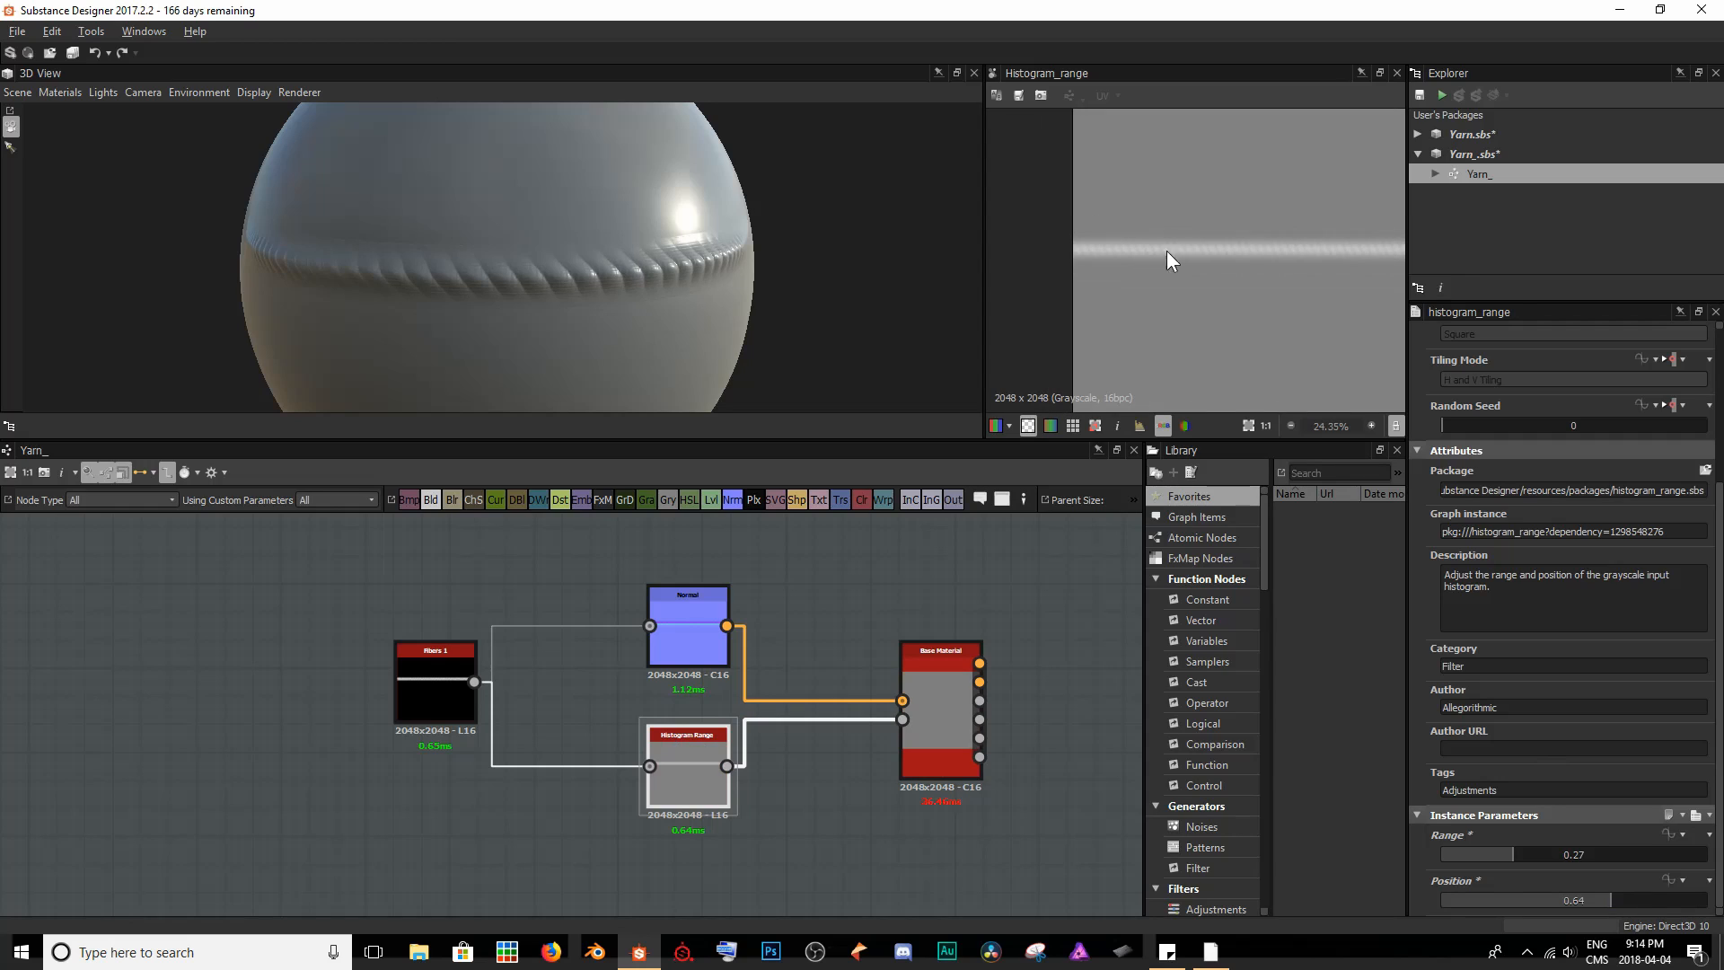
pyautogui.scroll(-2, 1094, 271)
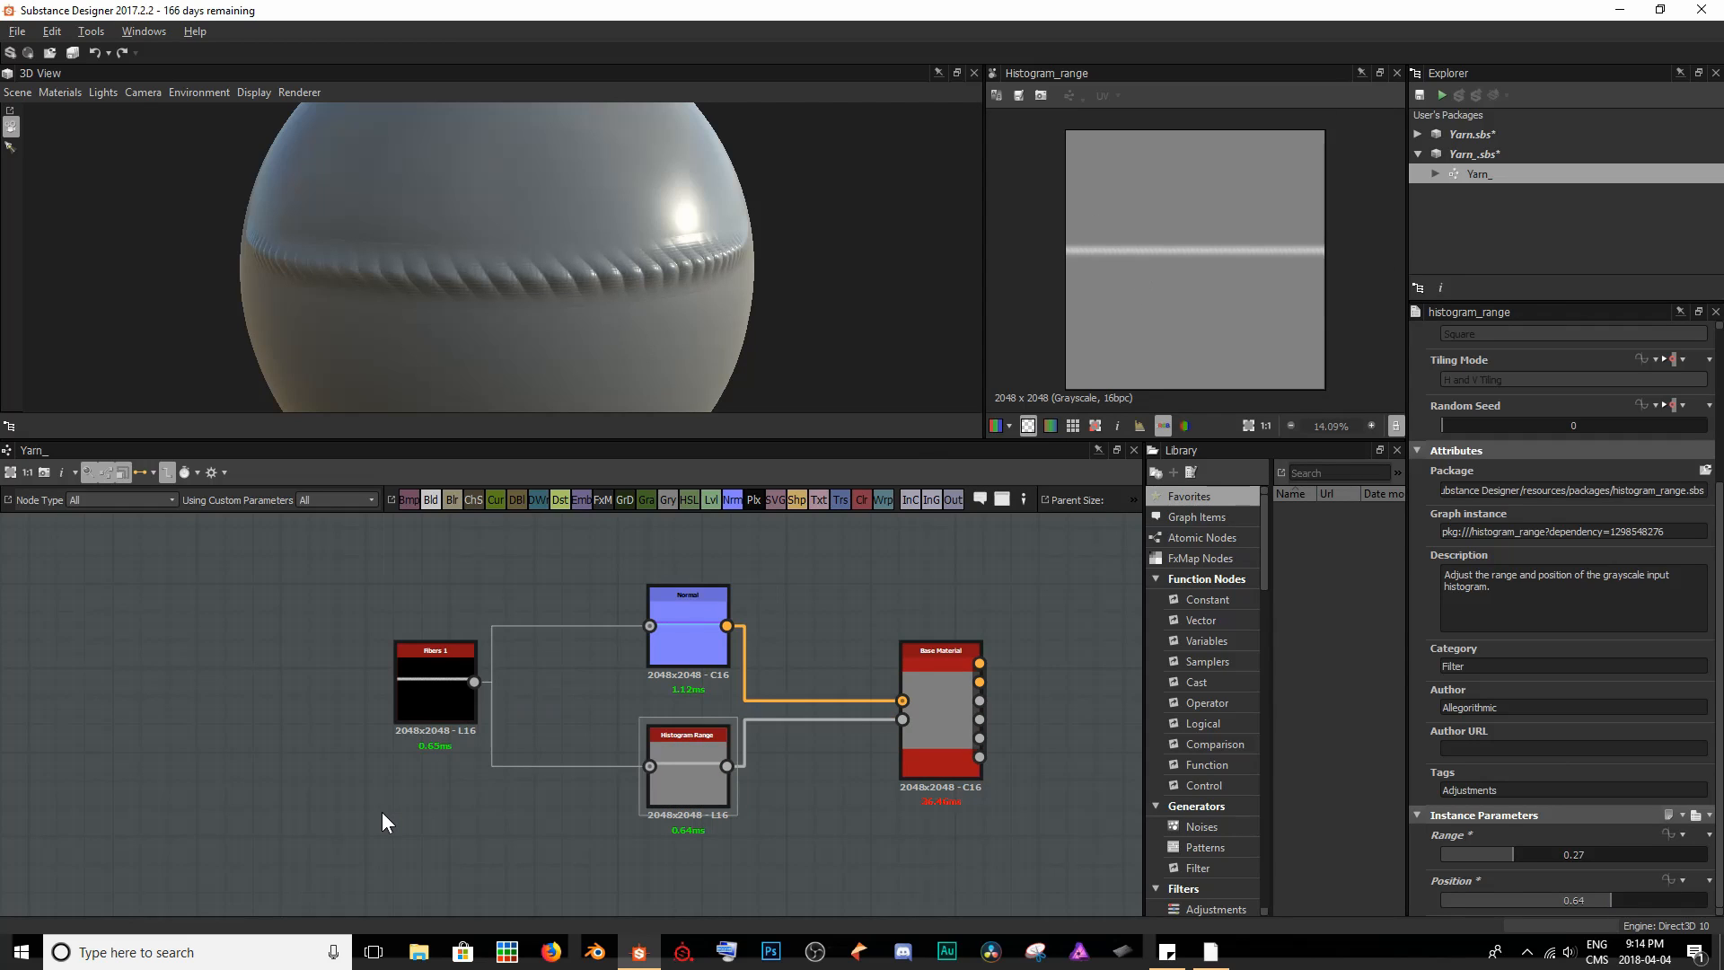
# - Move the Fibers 1 node farther away from the Normal and Histogram Range nodes to free space between them
pyautogui.moveTo(409, 760); pyautogui.dragTo(522, 764, button='middle')
pyautogui.moveTo(542, 686); pyautogui.dragTo(282, 685)
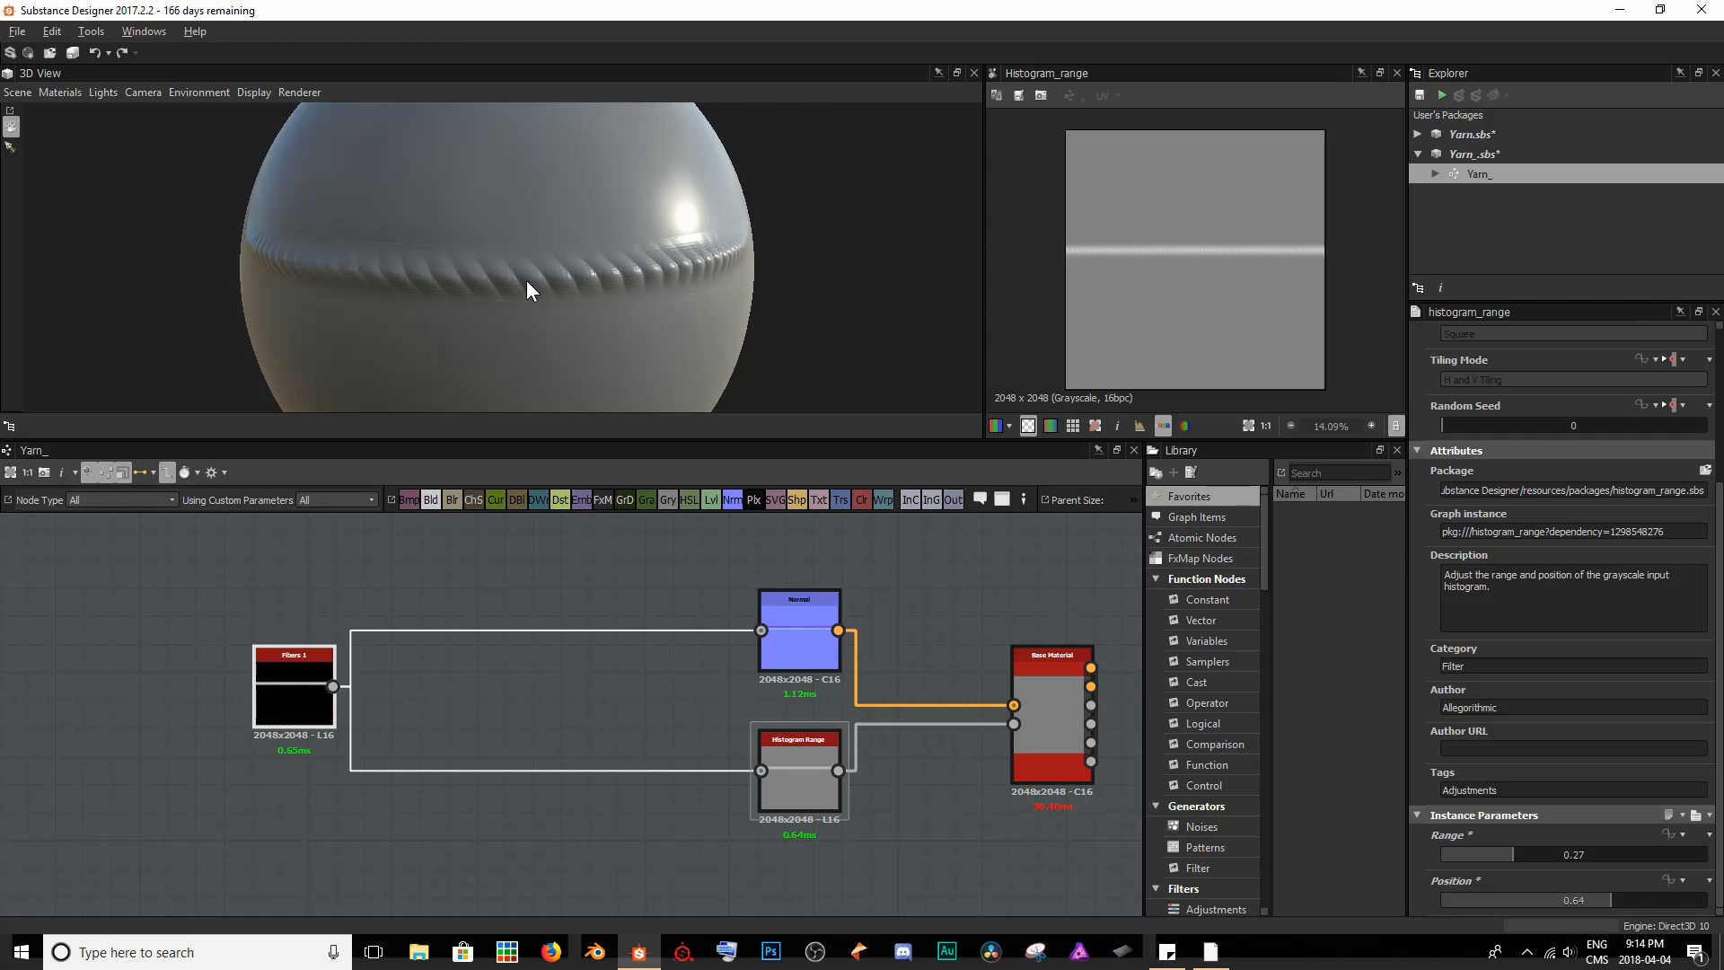
pyautogui.scroll(3, 491, 276)
pyautogui.scroll(-2, 491, 312)
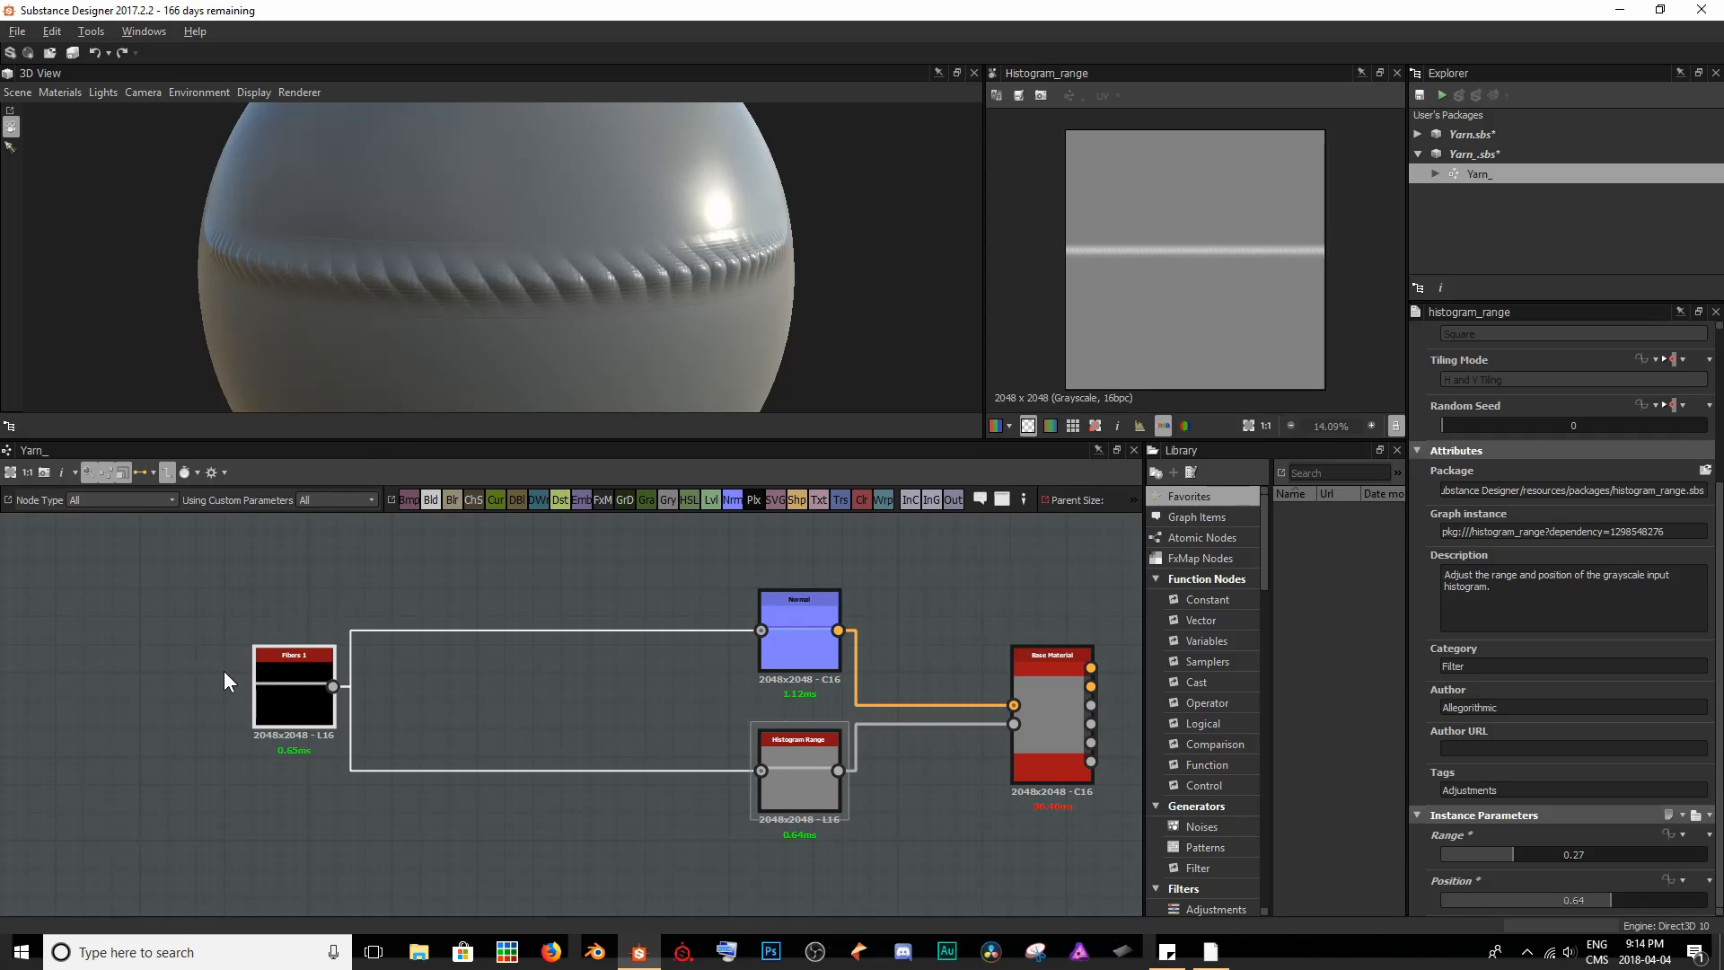
# - Add a Fur 1 noise node to the graph and align it directly above the Fibers 1 node
pyautogui.moveTo(259, 684); pyautogui.dragTo(678, 844, button='middle')
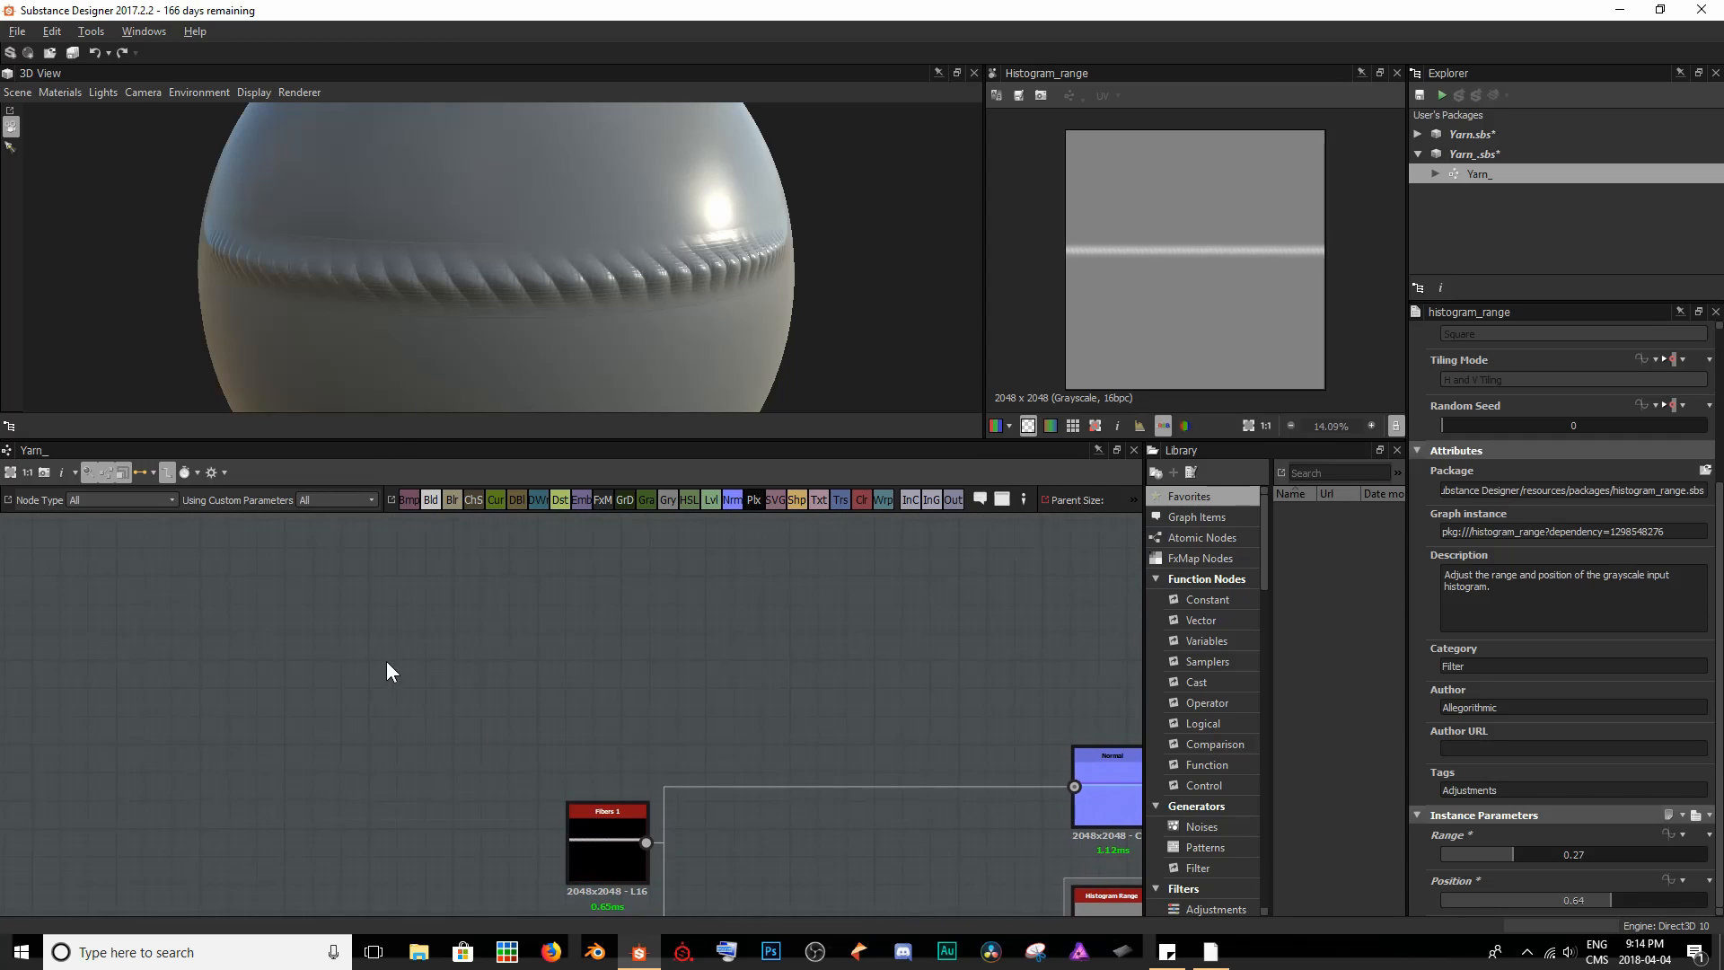
pyautogui.press('space')
pyautogui.write('fur')
pyautogui.press('Return')
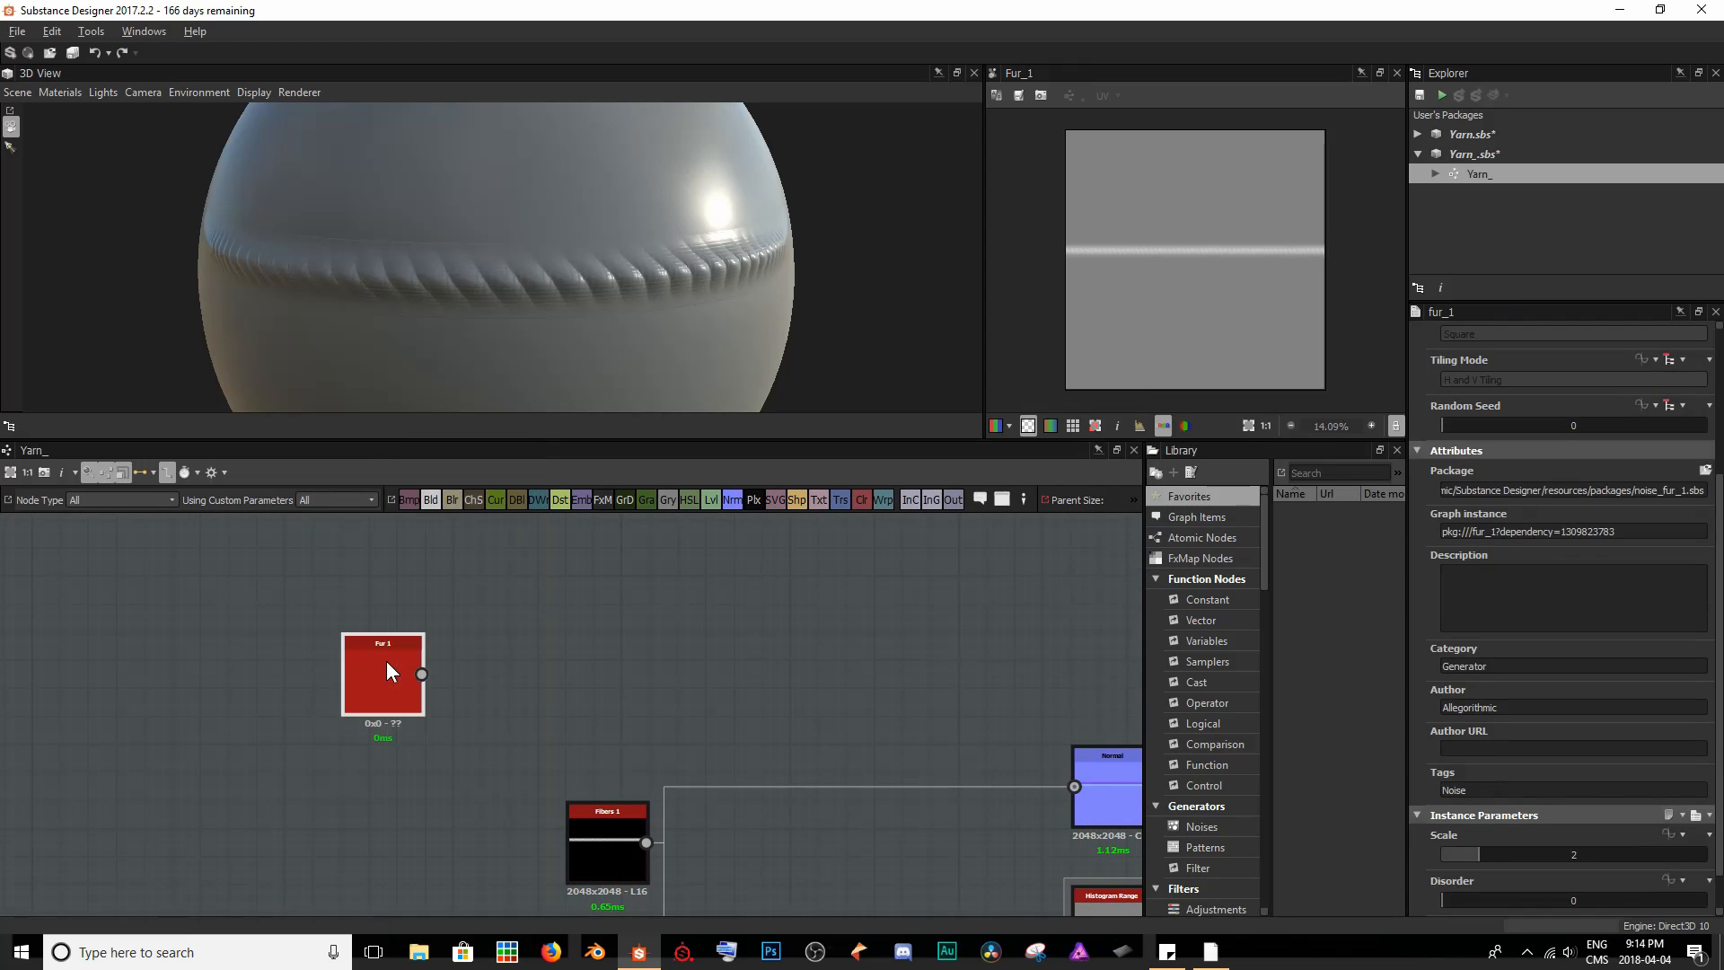
pyautogui.moveTo(386, 657); pyautogui.dragTo(607, 659)
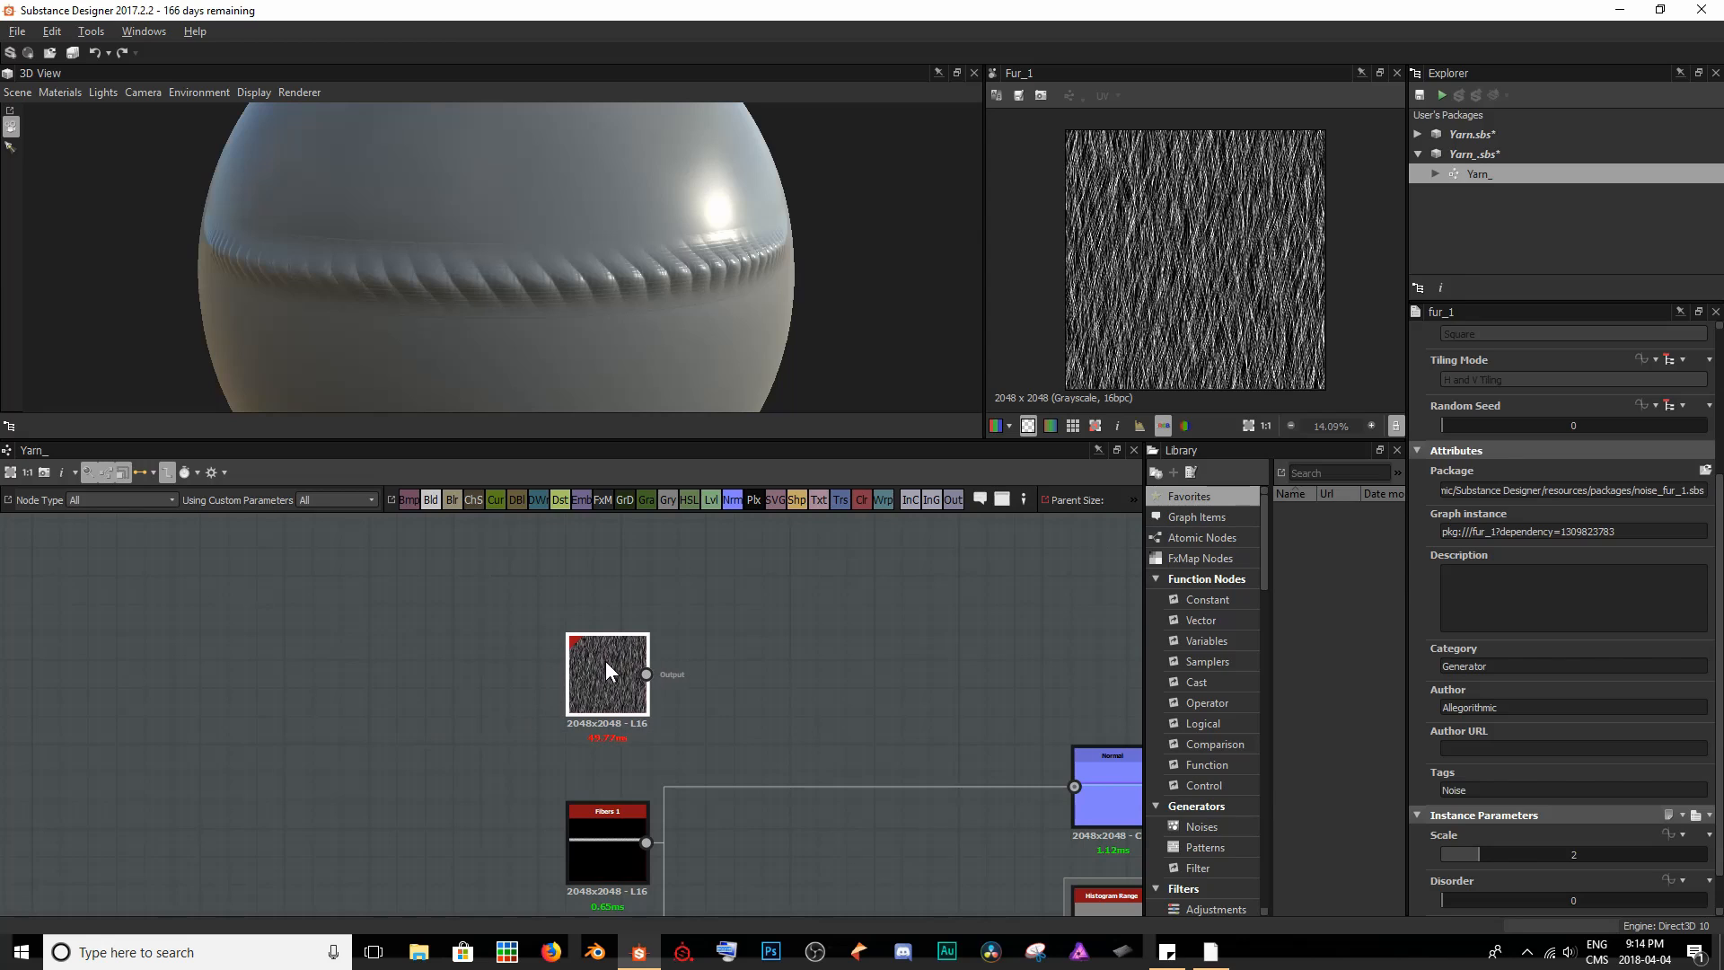
pyautogui.moveTo(661, 729); pyautogui.dragTo(567, 670, button='middle')
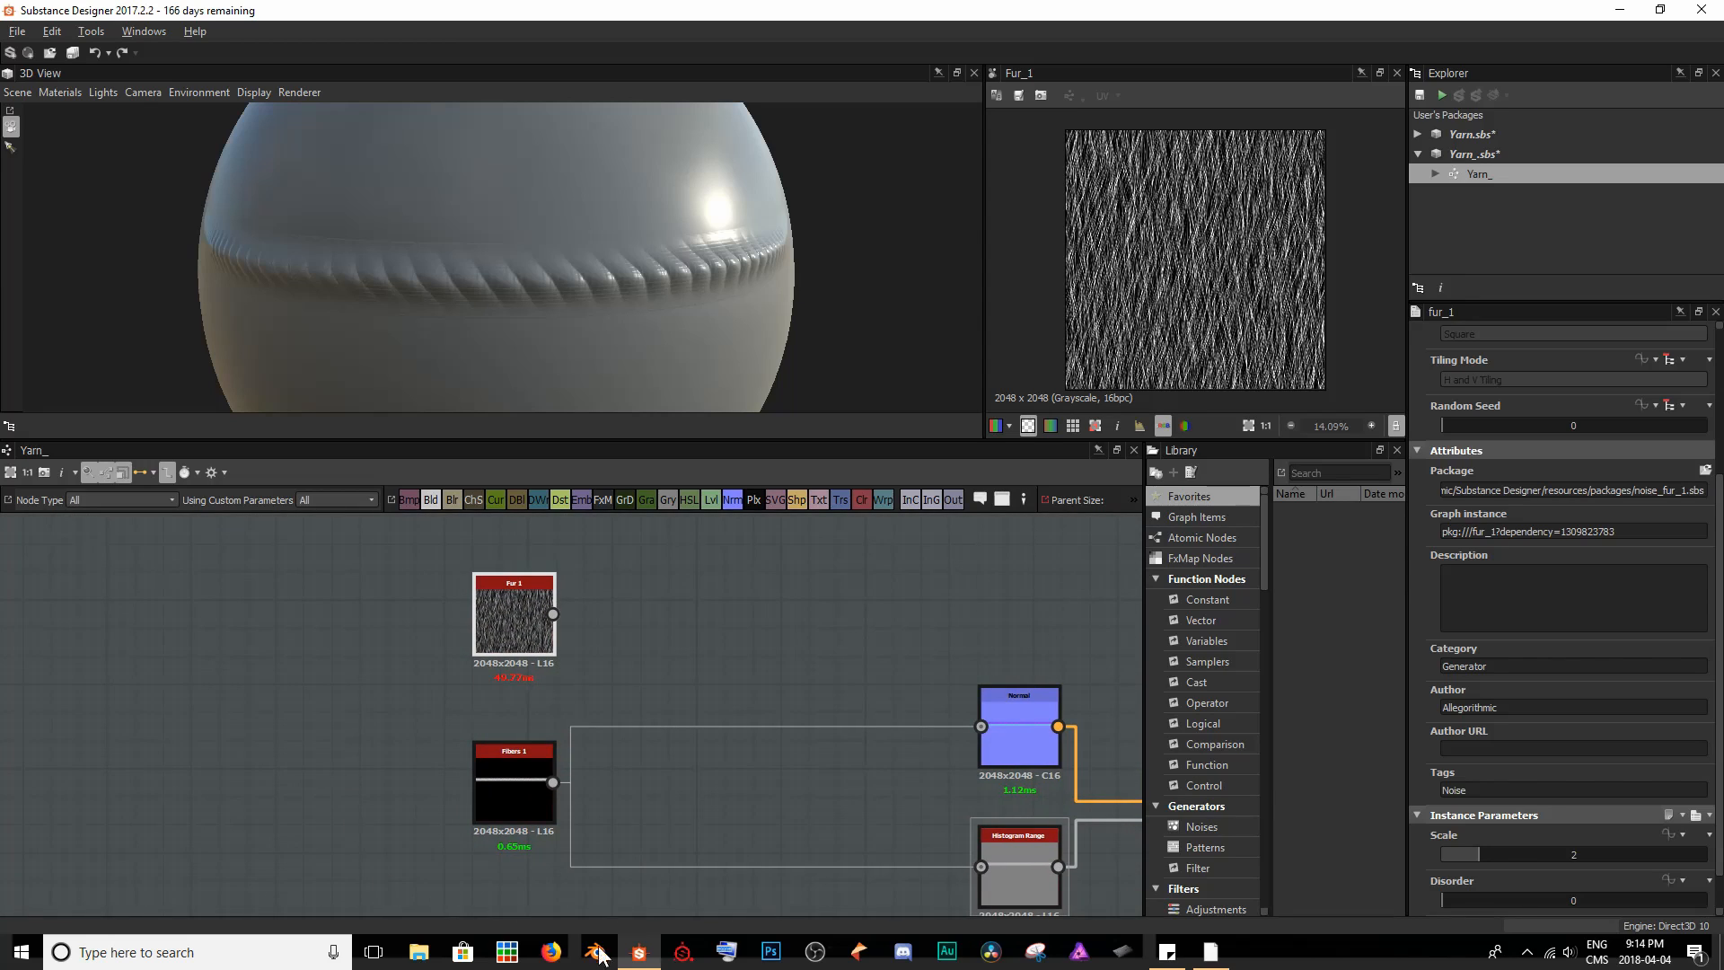
# - Insert a Blend node after Fibers 1, feeding both the Normal and Histogram Range nodes
pyautogui.click(488, 768)
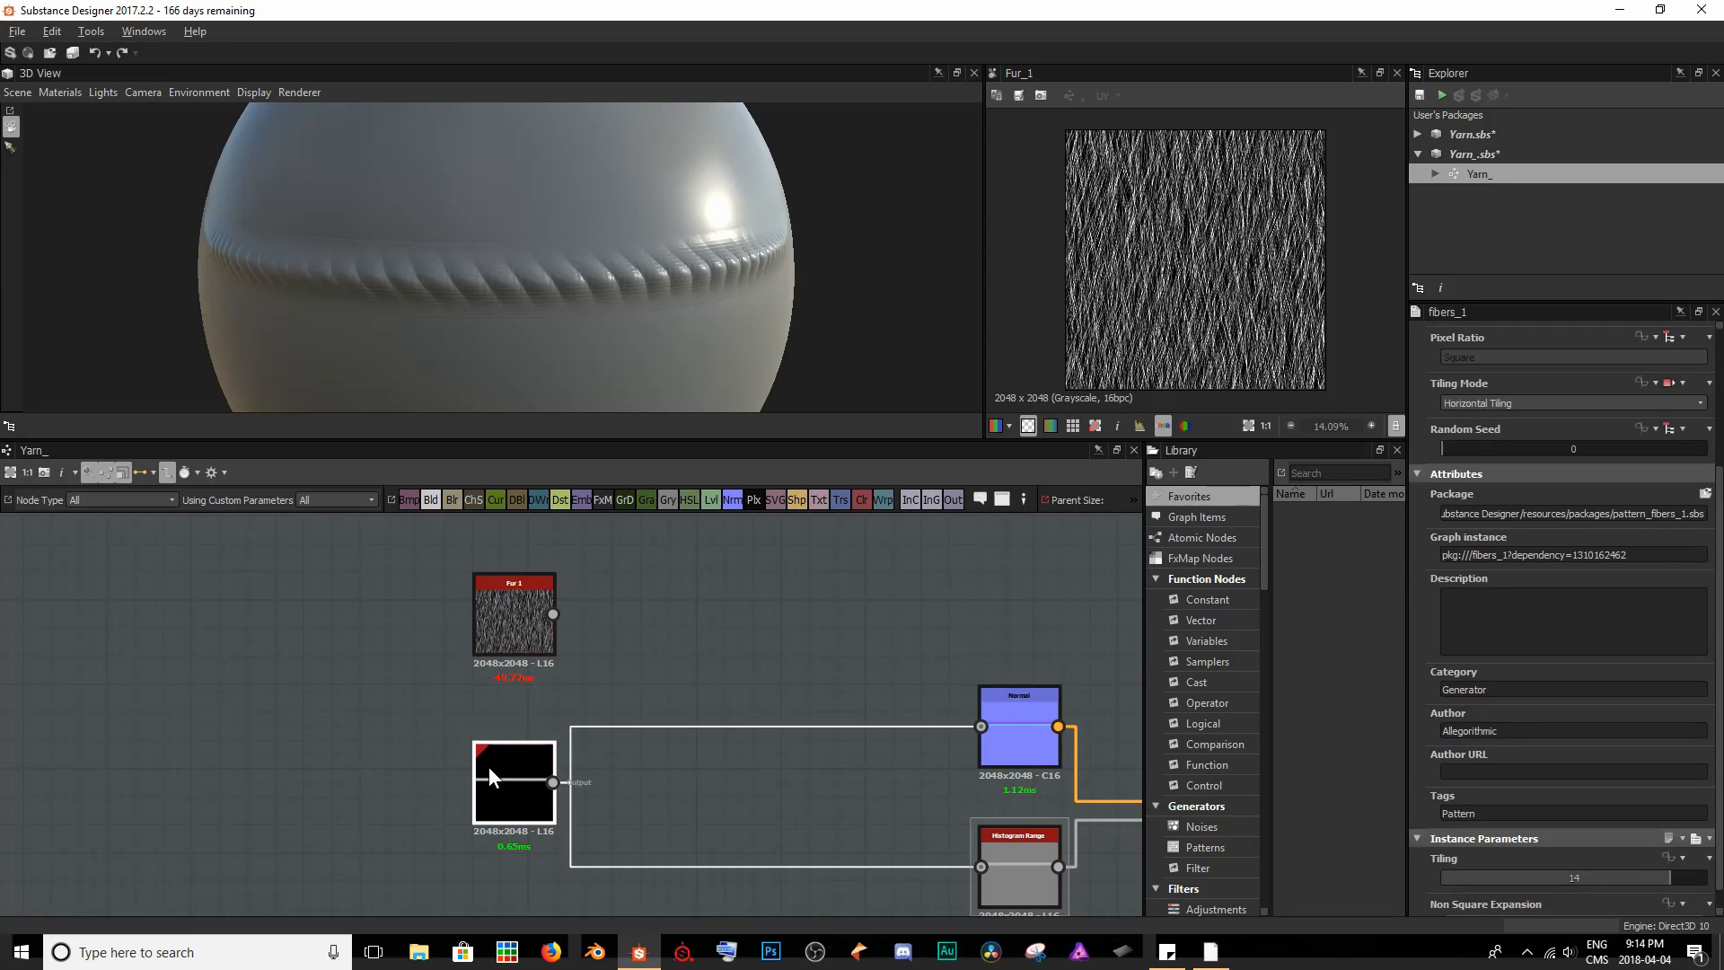
pyautogui.press('space')
pyautogui.write('blend')
pyautogui.press('Return')
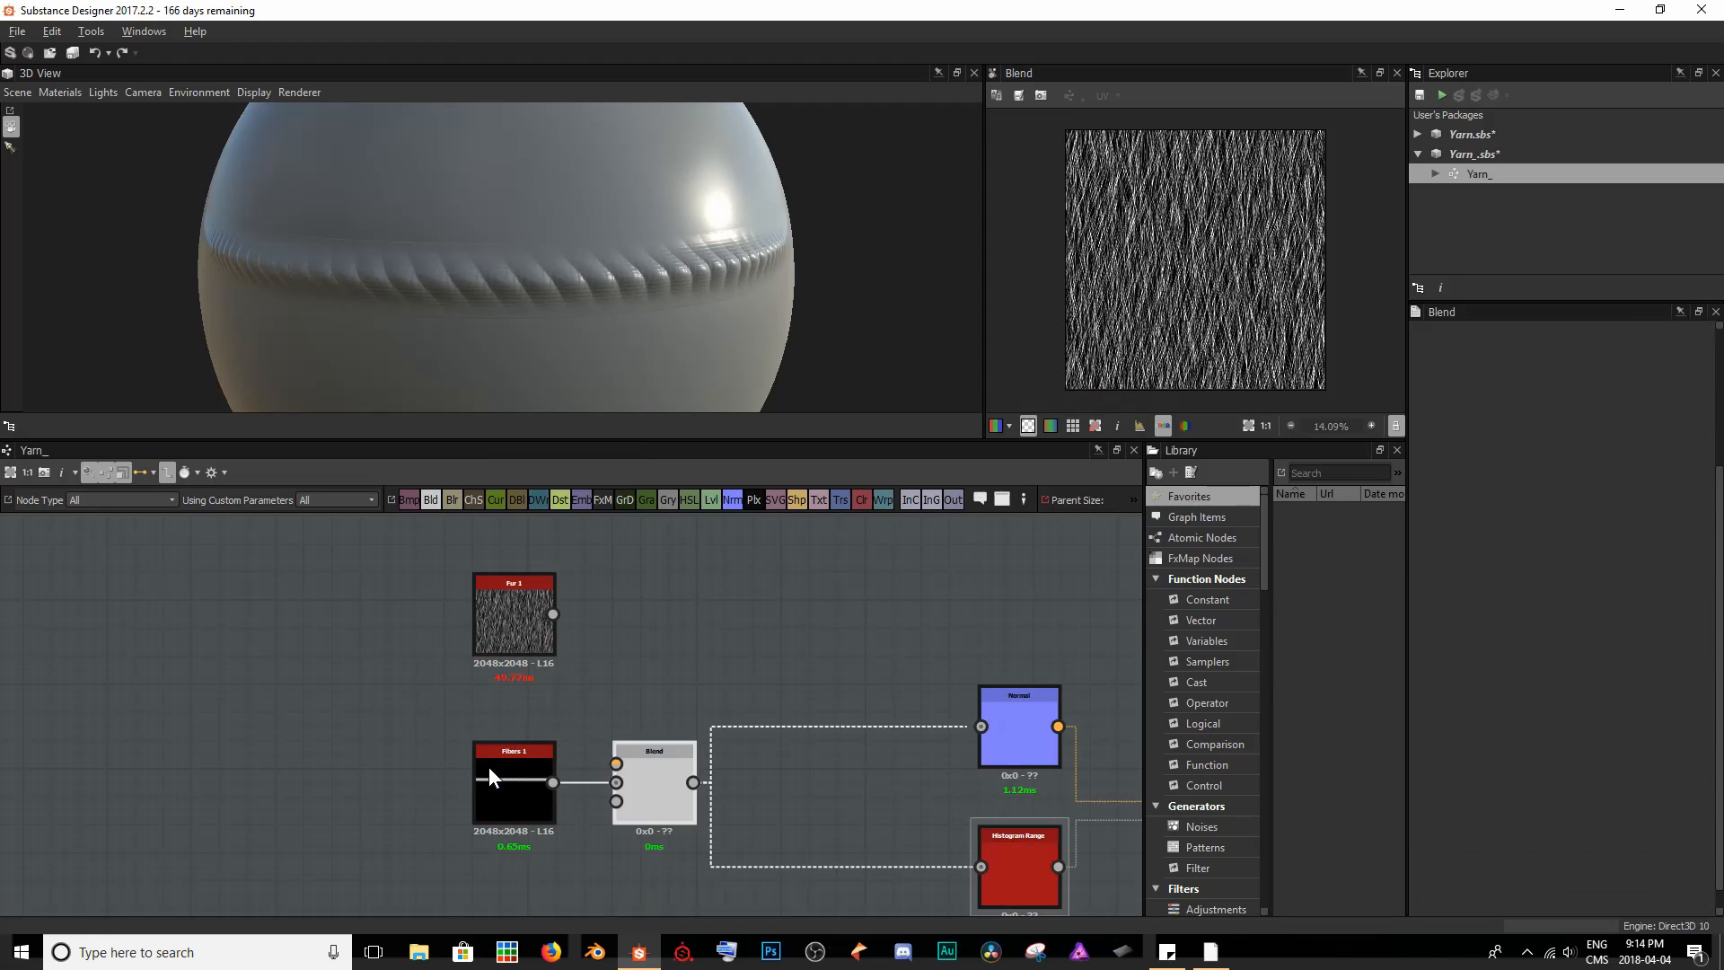
# - Space the Blend node away from Fibers 1 and connect the Fur 1 output to its Foreground input
pyautogui.doubleClick(488, 767)
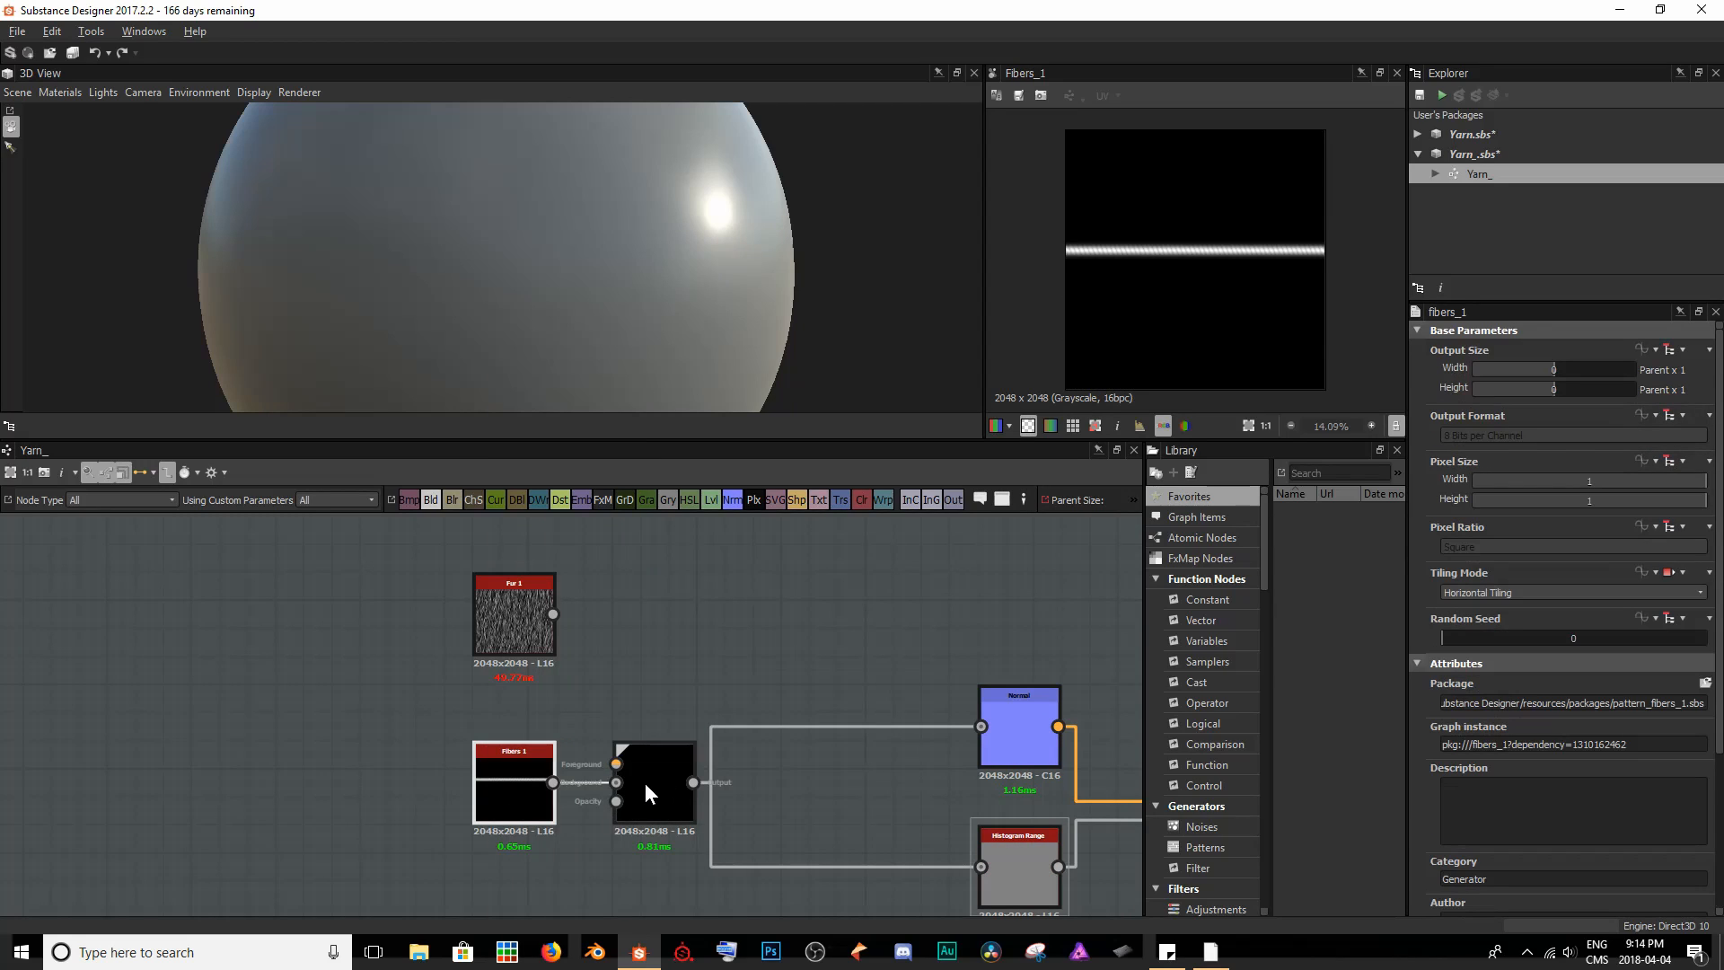
pyautogui.moveTo(646, 783); pyautogui.dragTo(716, 784)
pyautogui.moveTo(554, 613); pyautogui.dragTo(683, 766)
pyautogui.click(682, 778)
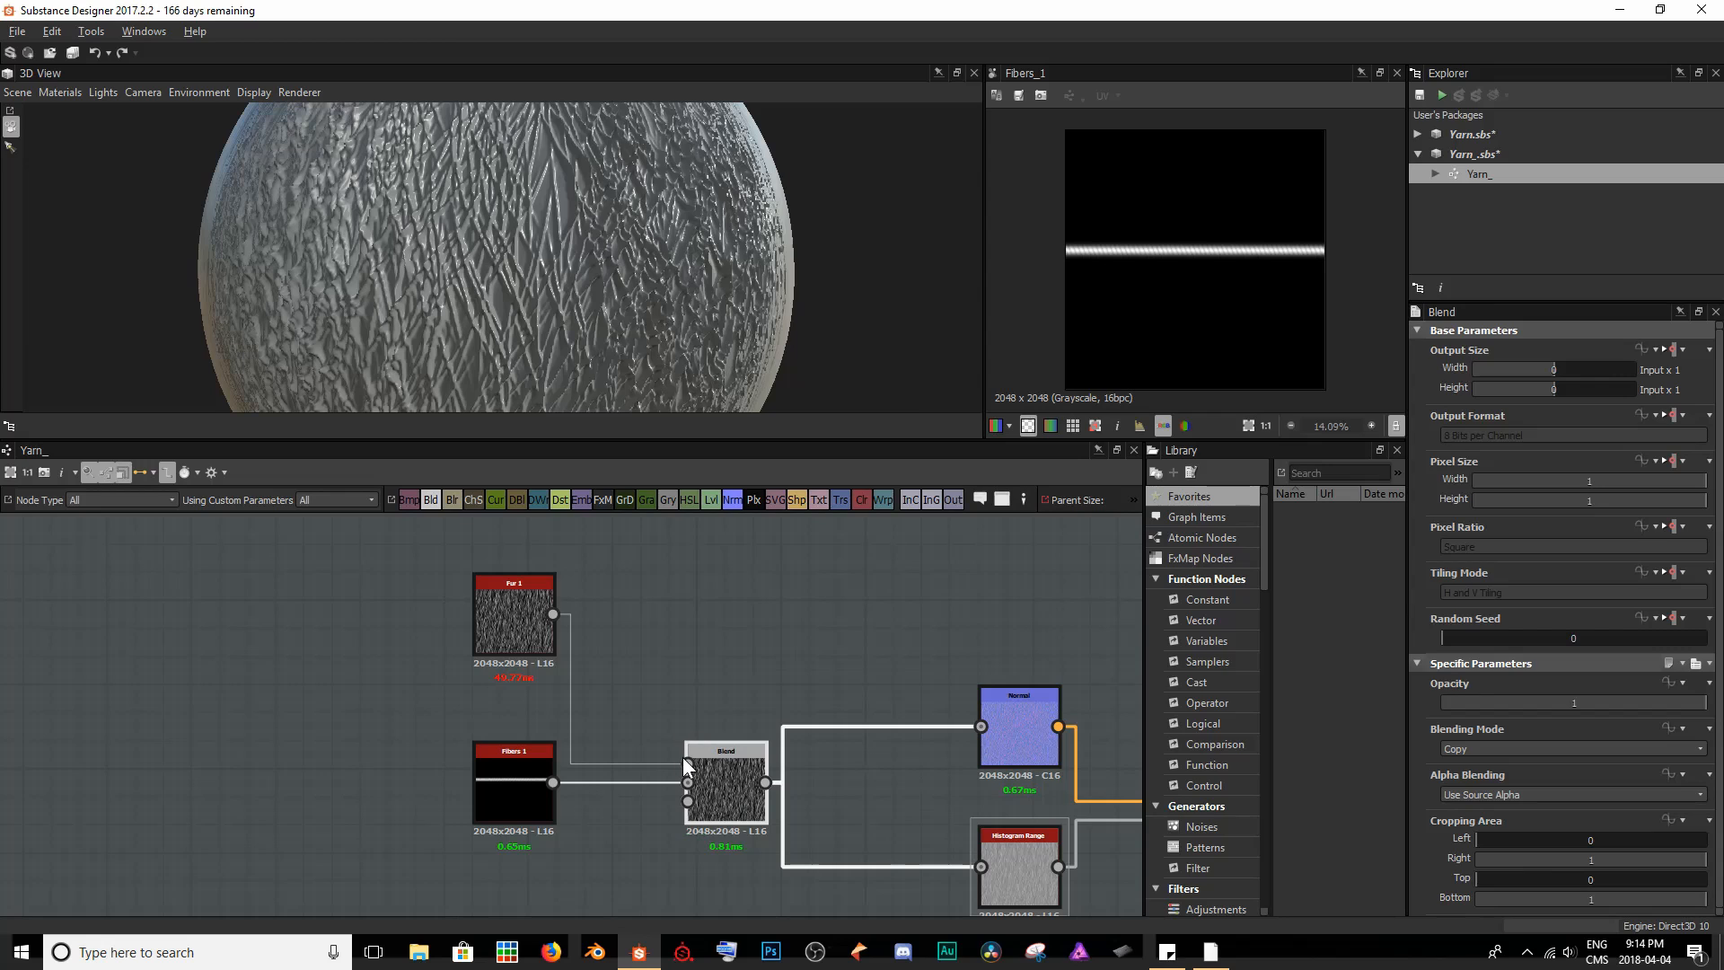
pyautogui.scroll(-5, 690, 309)
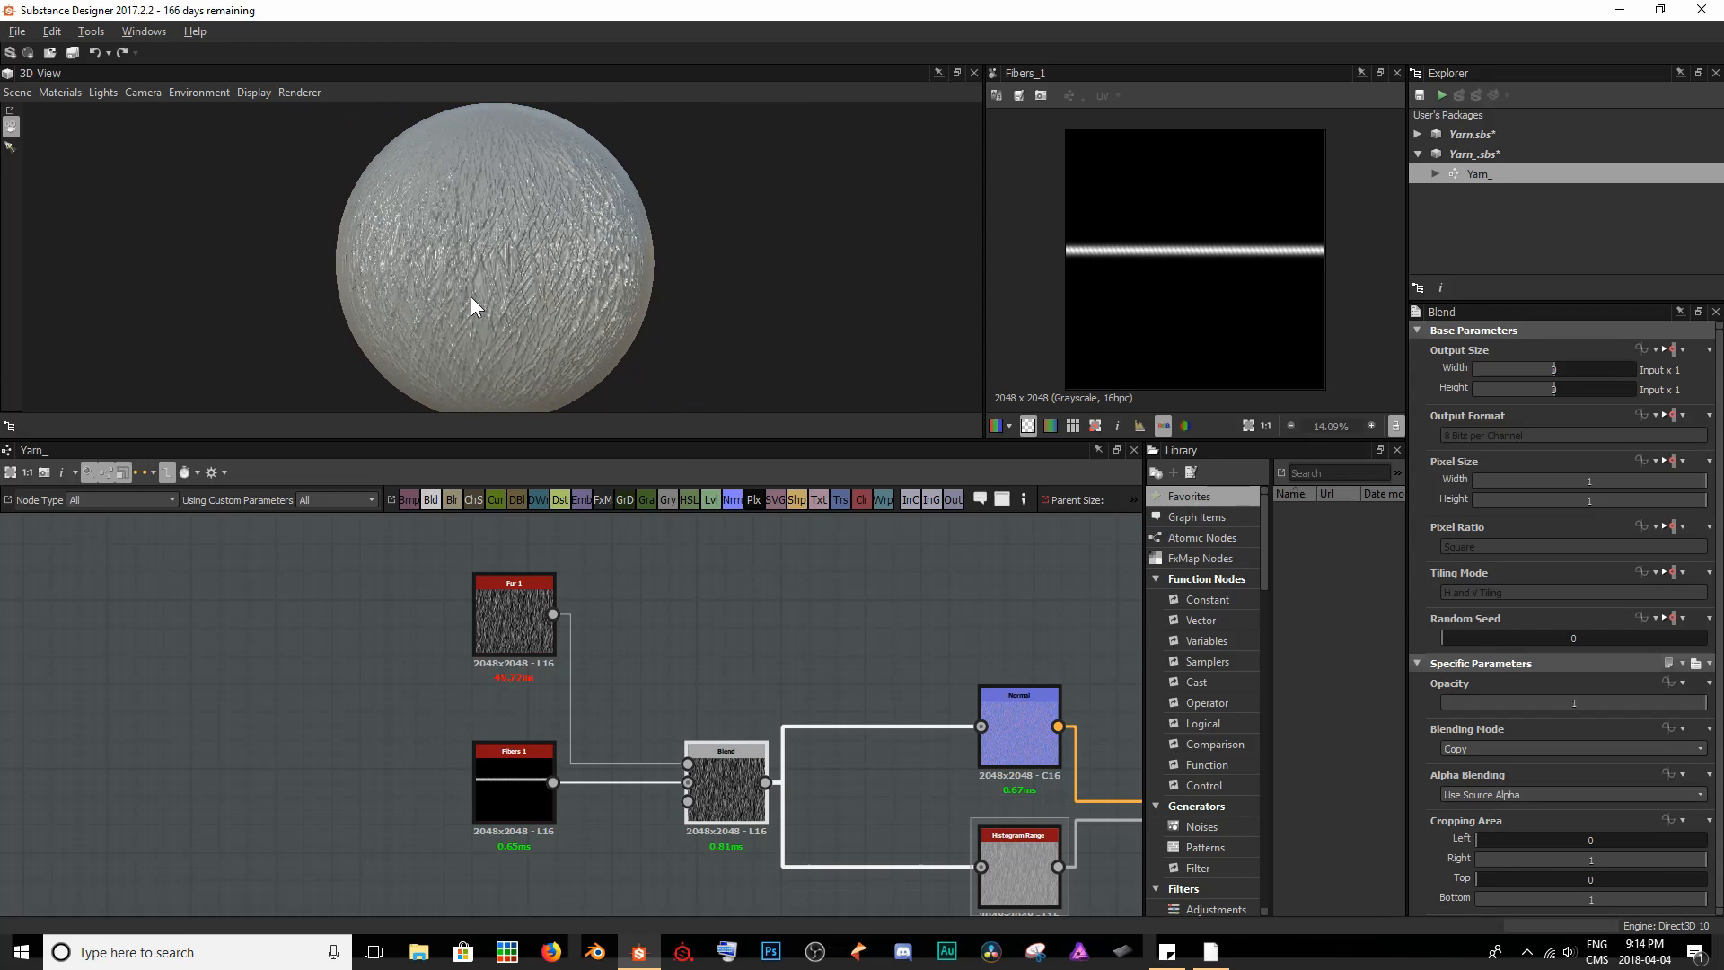
pyautogui.scroll(6, 492, 296)
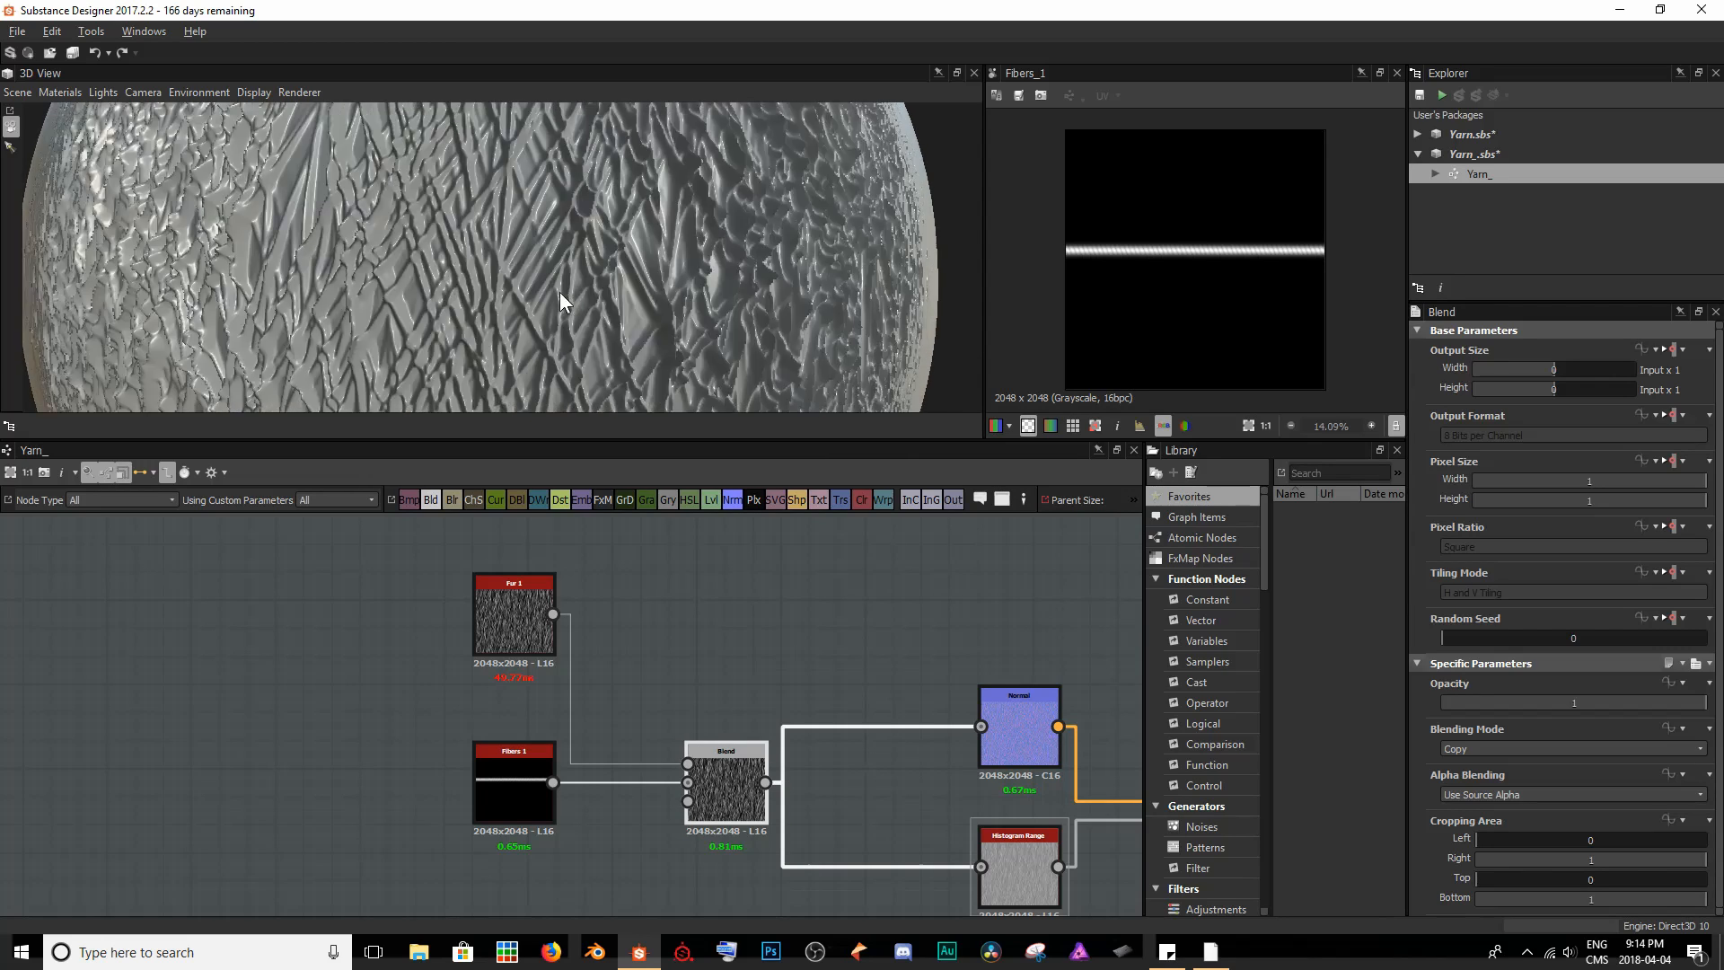
pyautogui.scroll(-5, 638, 291)
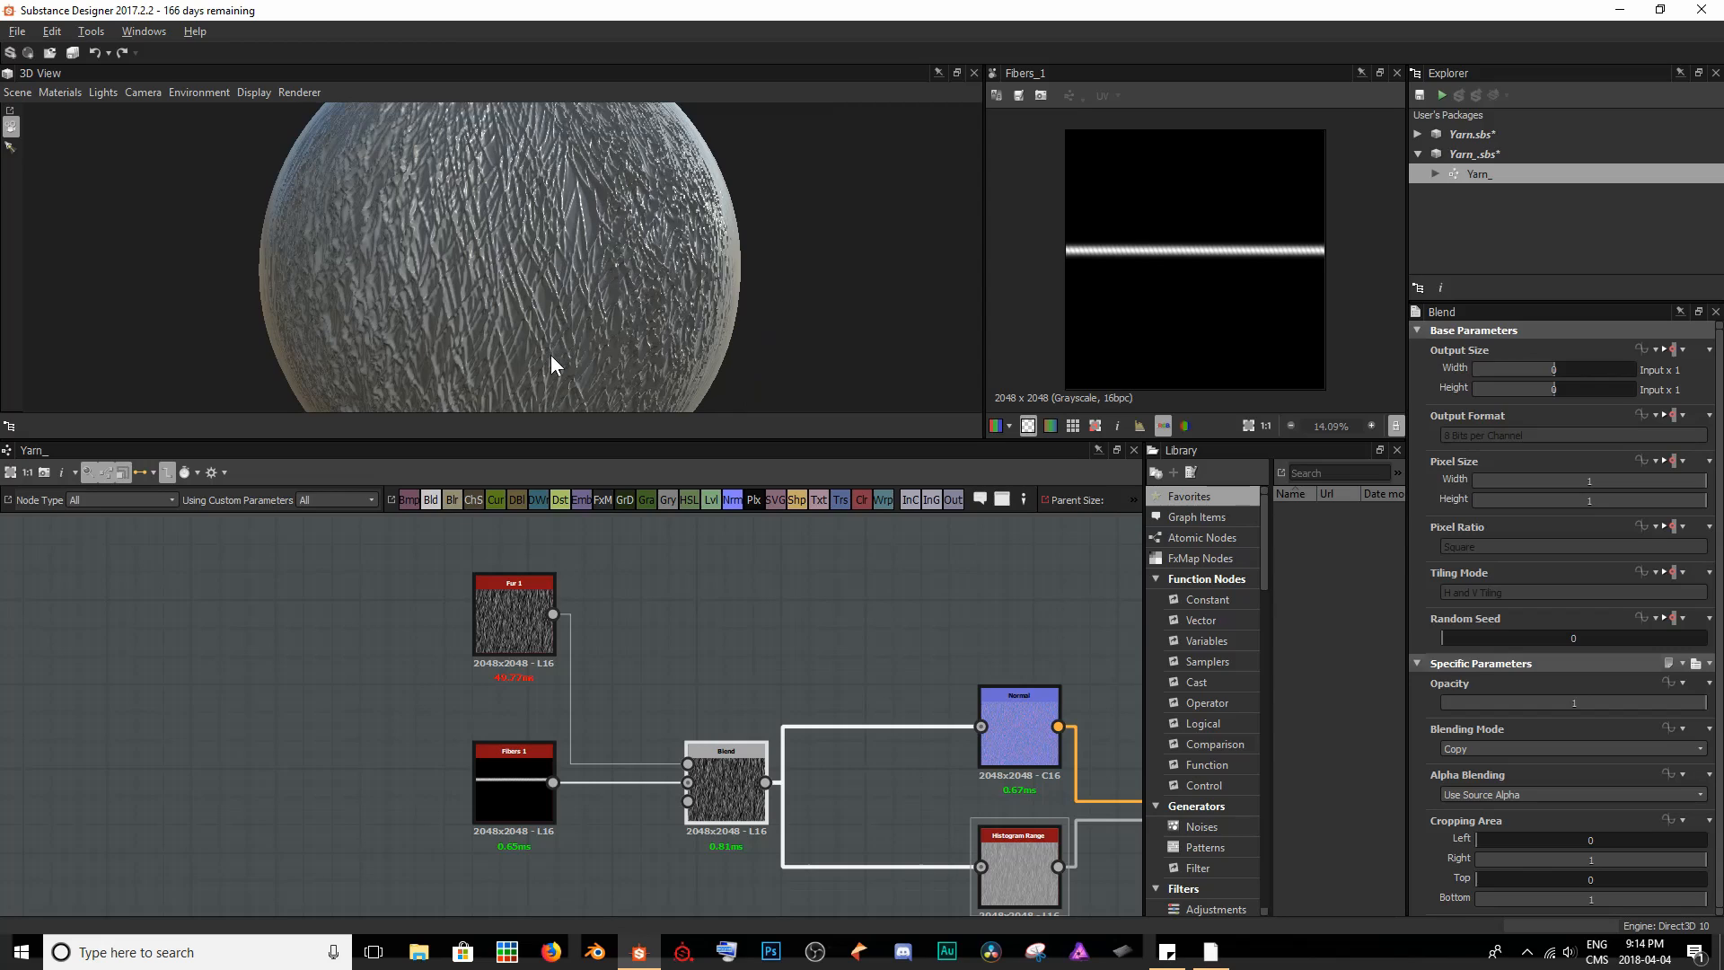
# - Set the Blend node's Blending Mode to Soft Light and inspect the strand in the 2D view and on the sphere
pyautogui.doubleClick(731, 777)
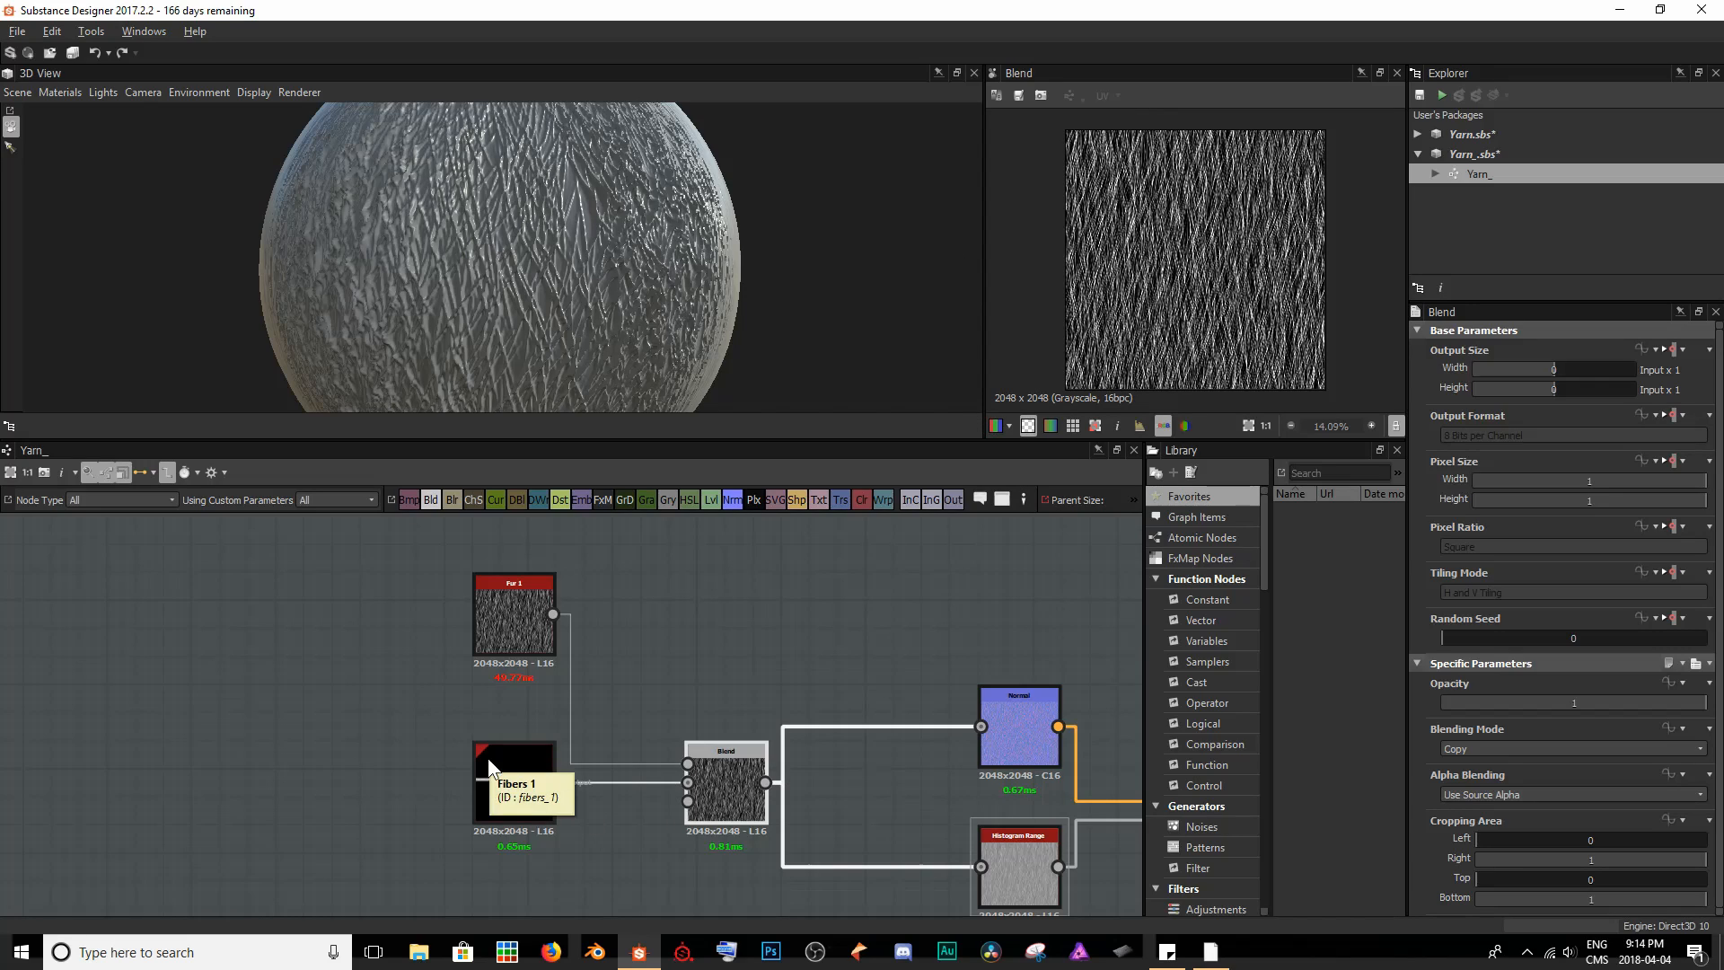
pyautogui.click(1495, 748)
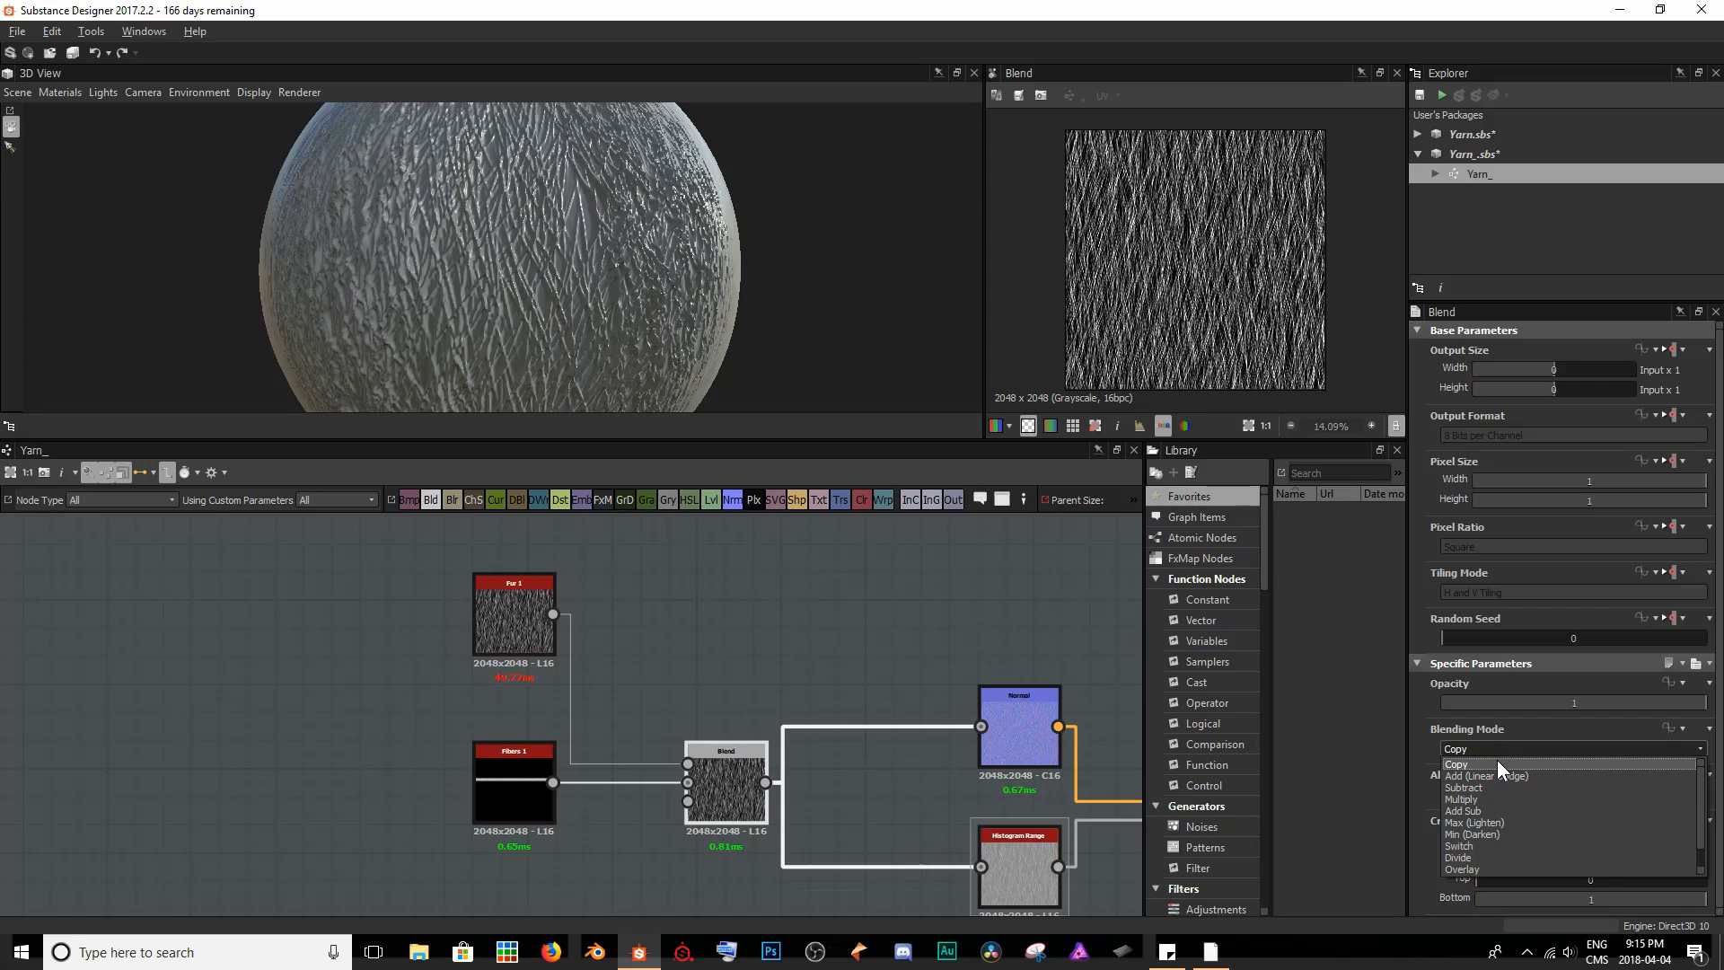
pyautogui.scroll(-1, 1546, 819)
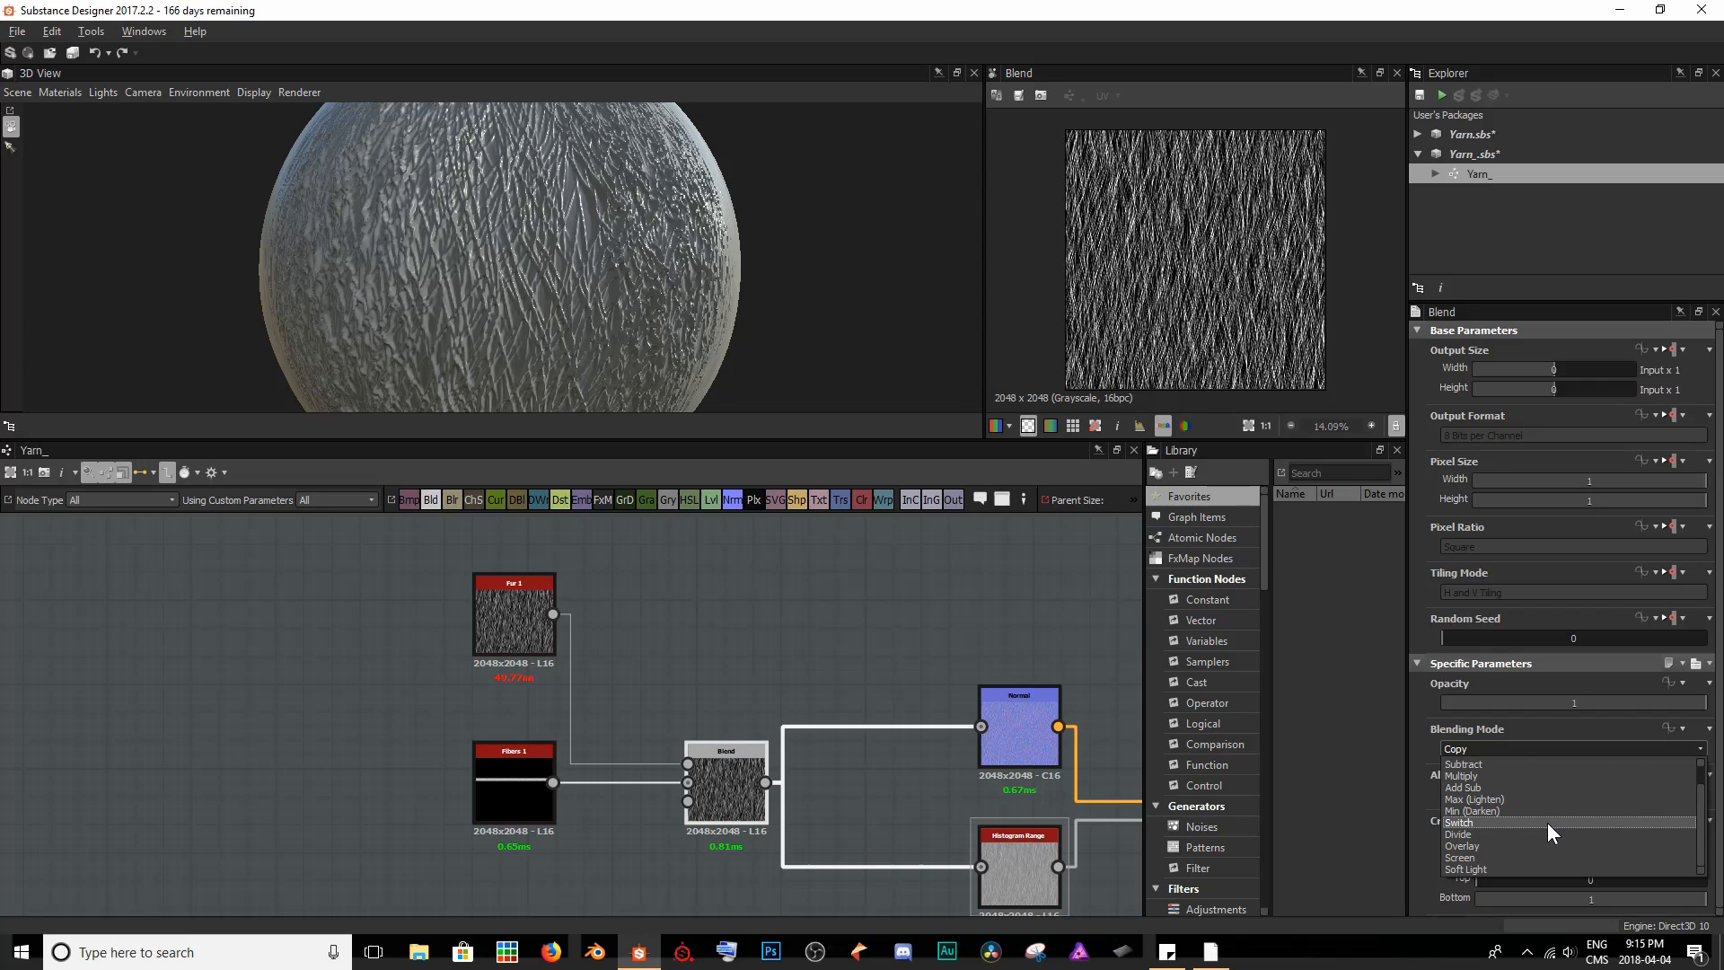
pyautogui.click(1515, 867)
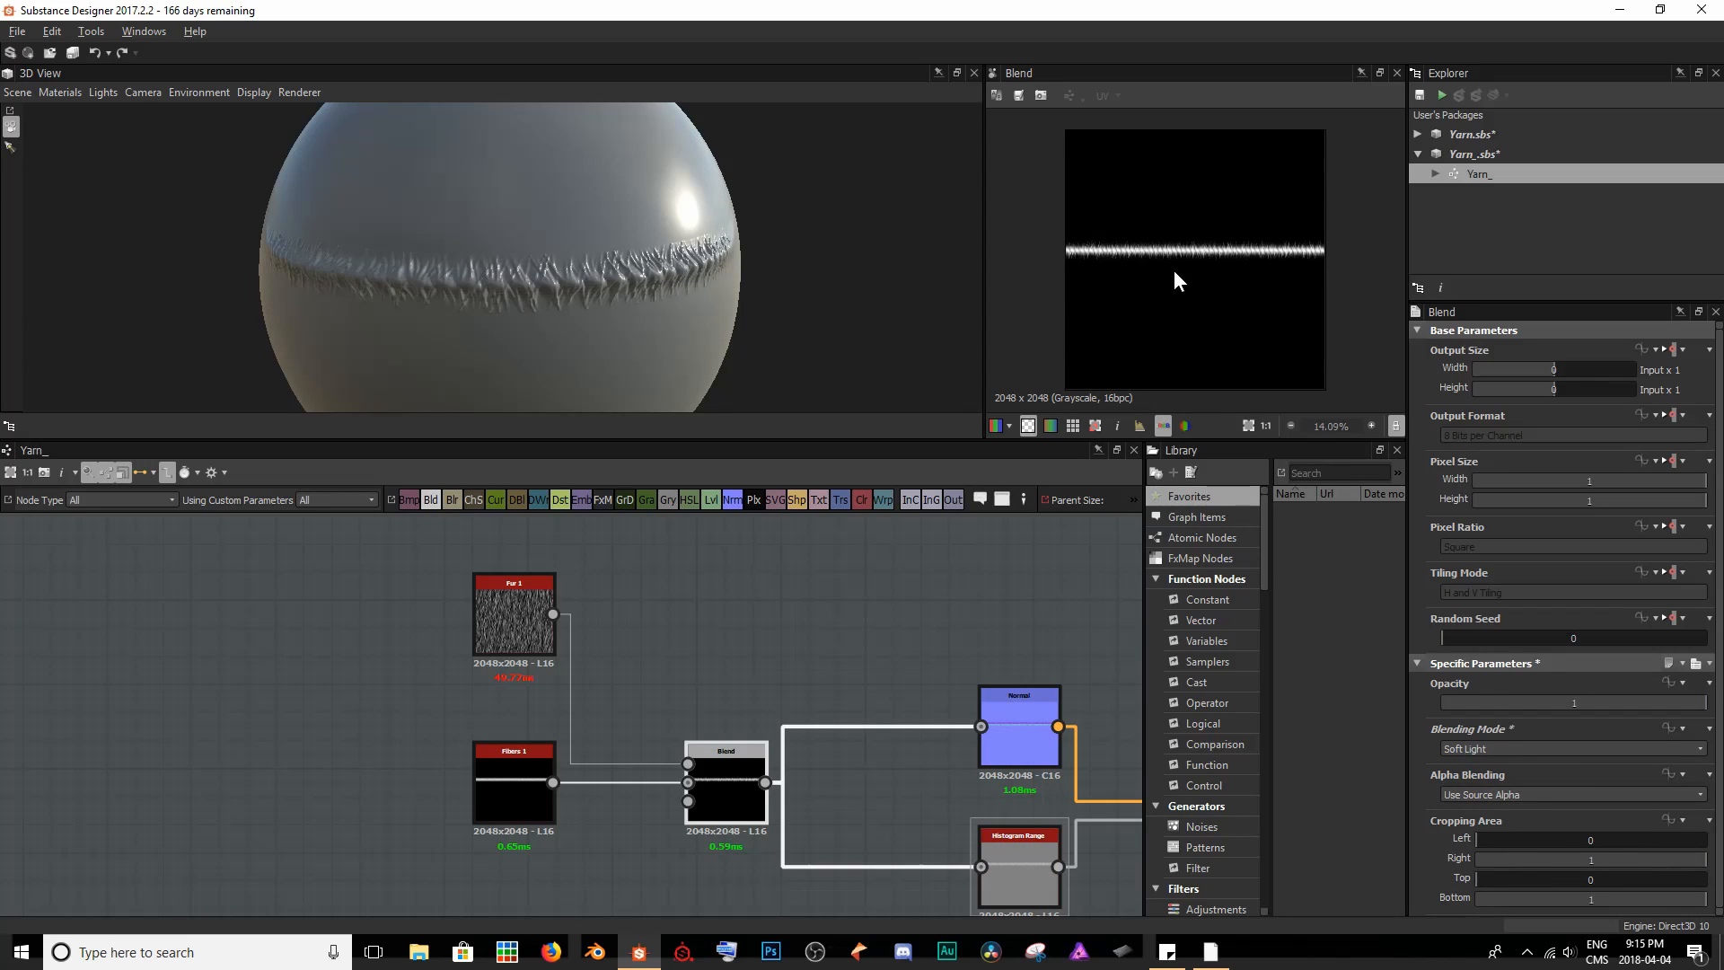
pyautogui.scroll(10, 1176, 280)
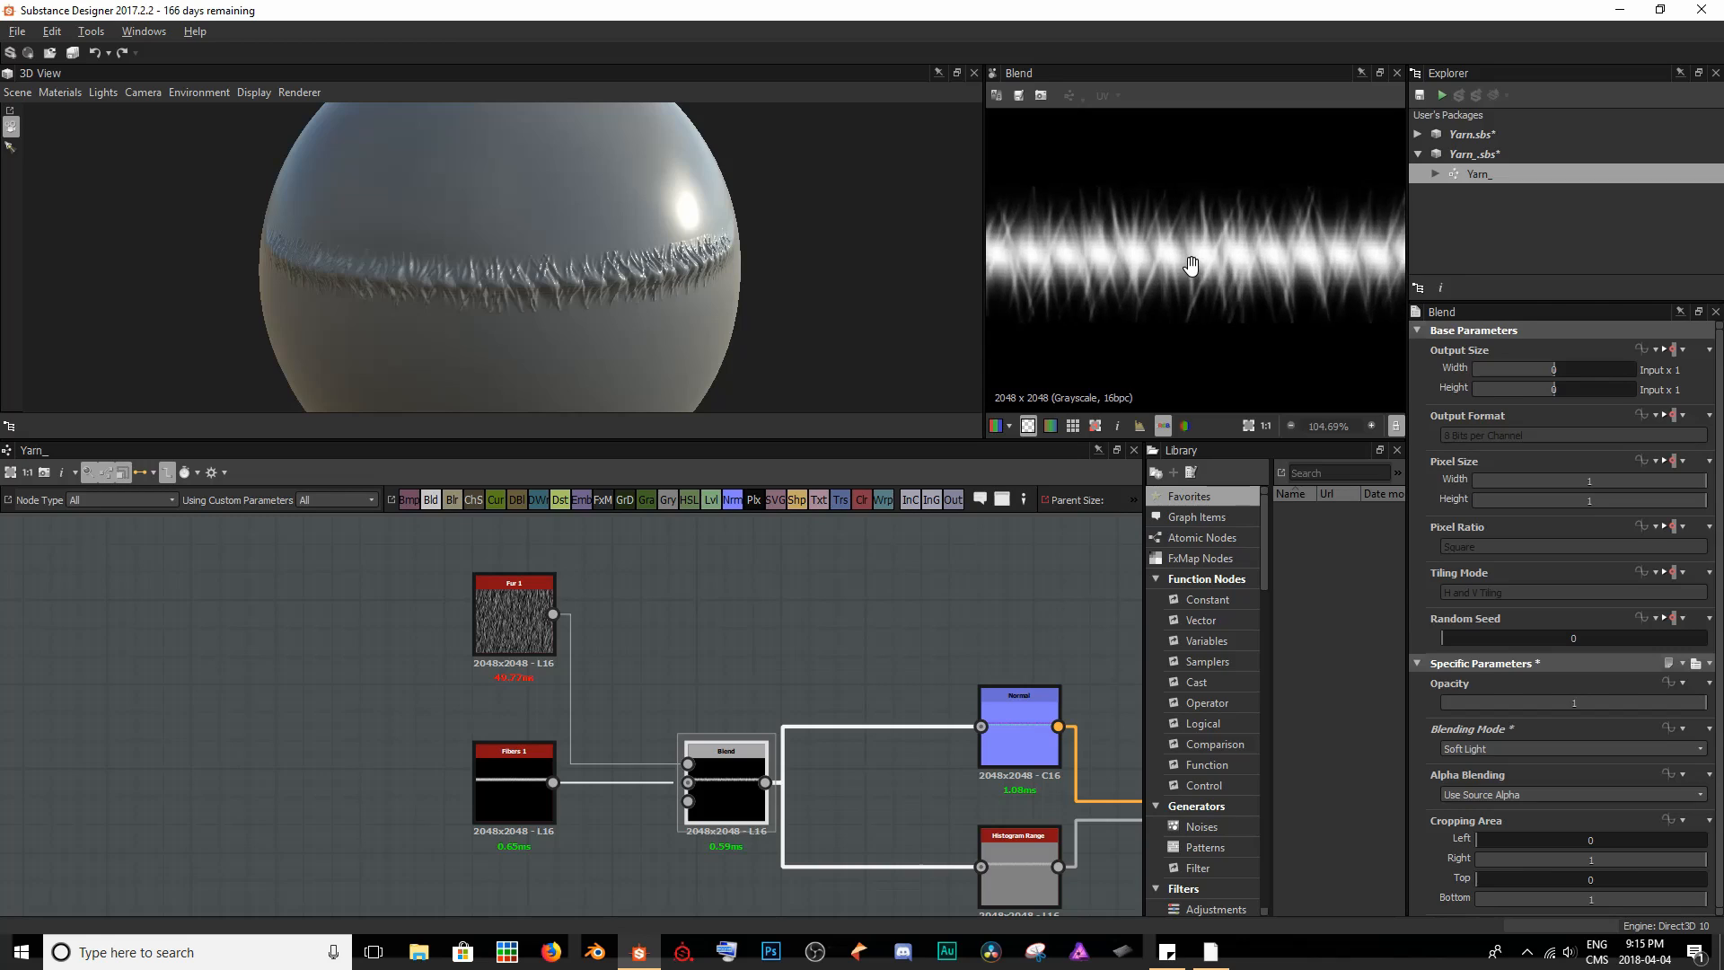
pyautogui.moveTo(1191, 266); pyautogui.dragTo(1210, 268, button='middle')
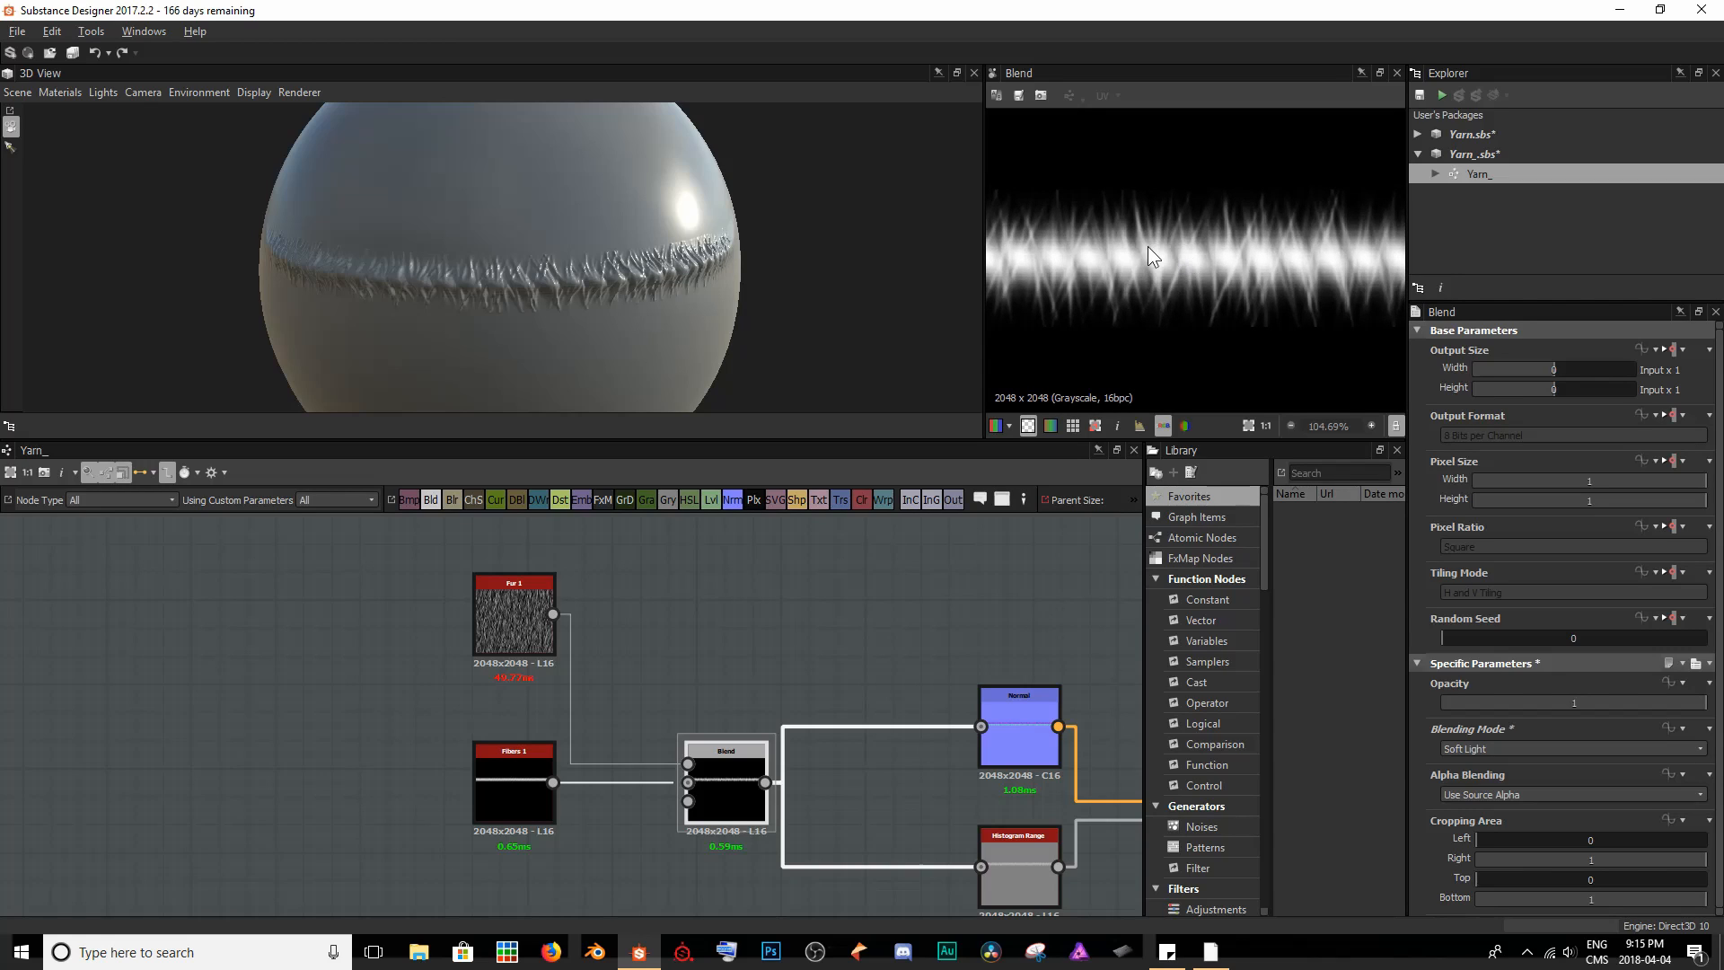
pyautogui.scroll(5, 646, 256)
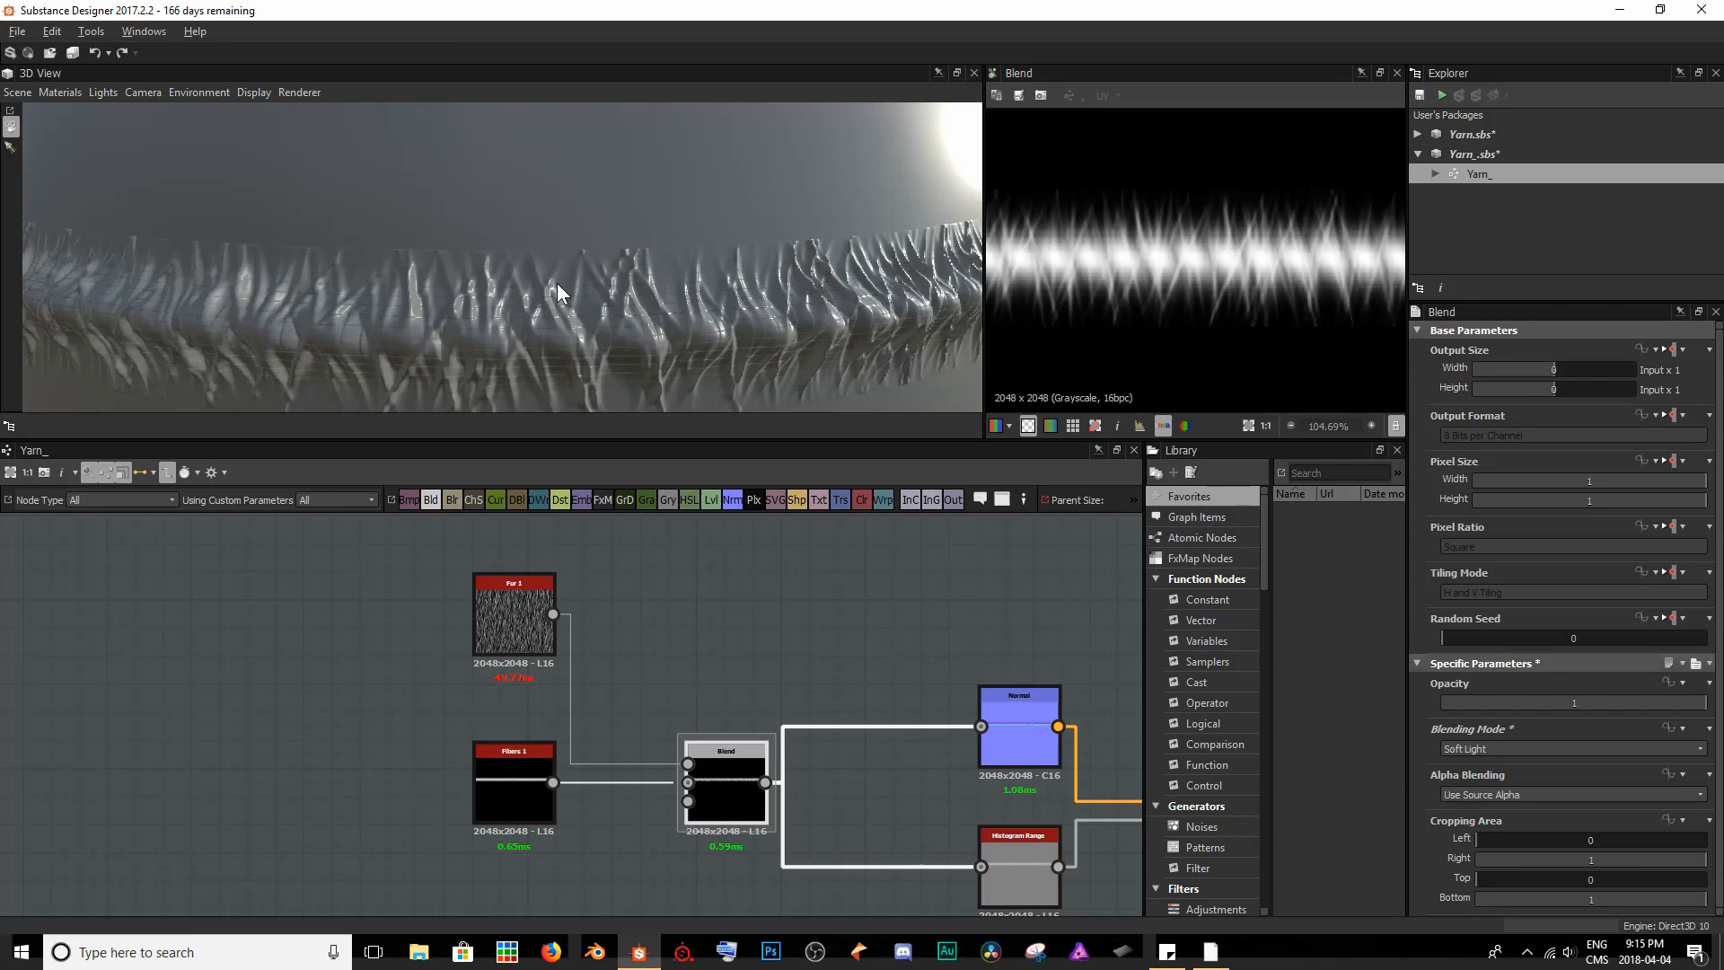
pyautogui.scroll(-5, 571, 286)
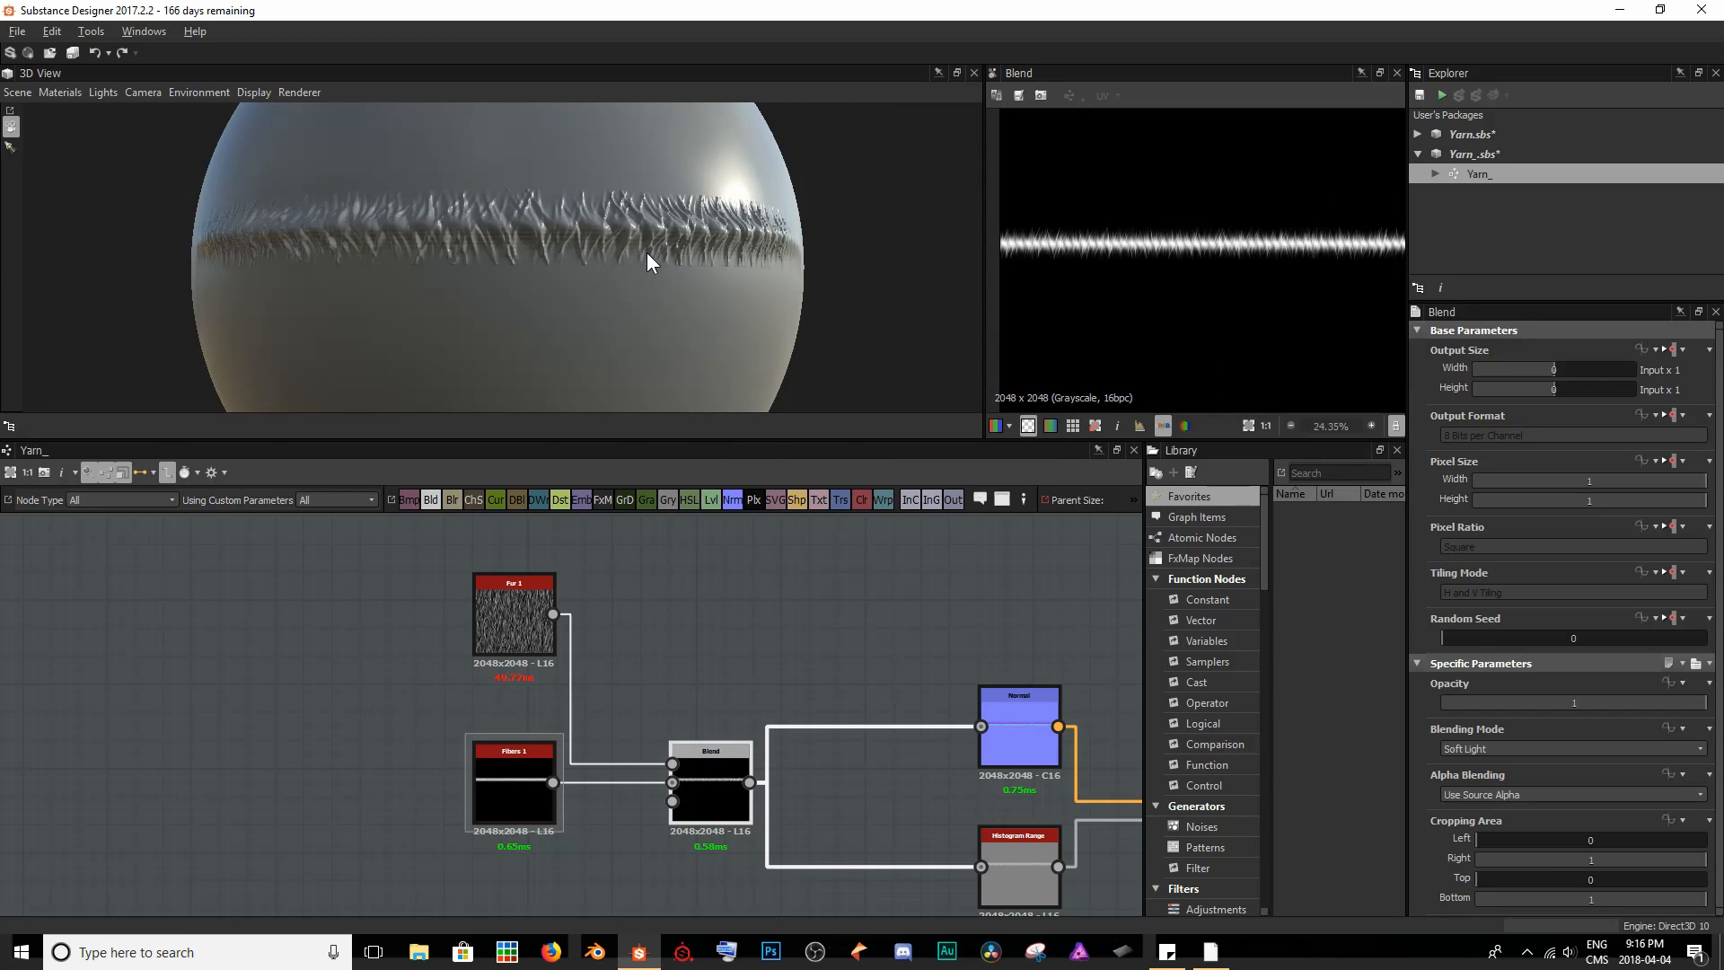
pyautogui.scroll(3, 647, 252)
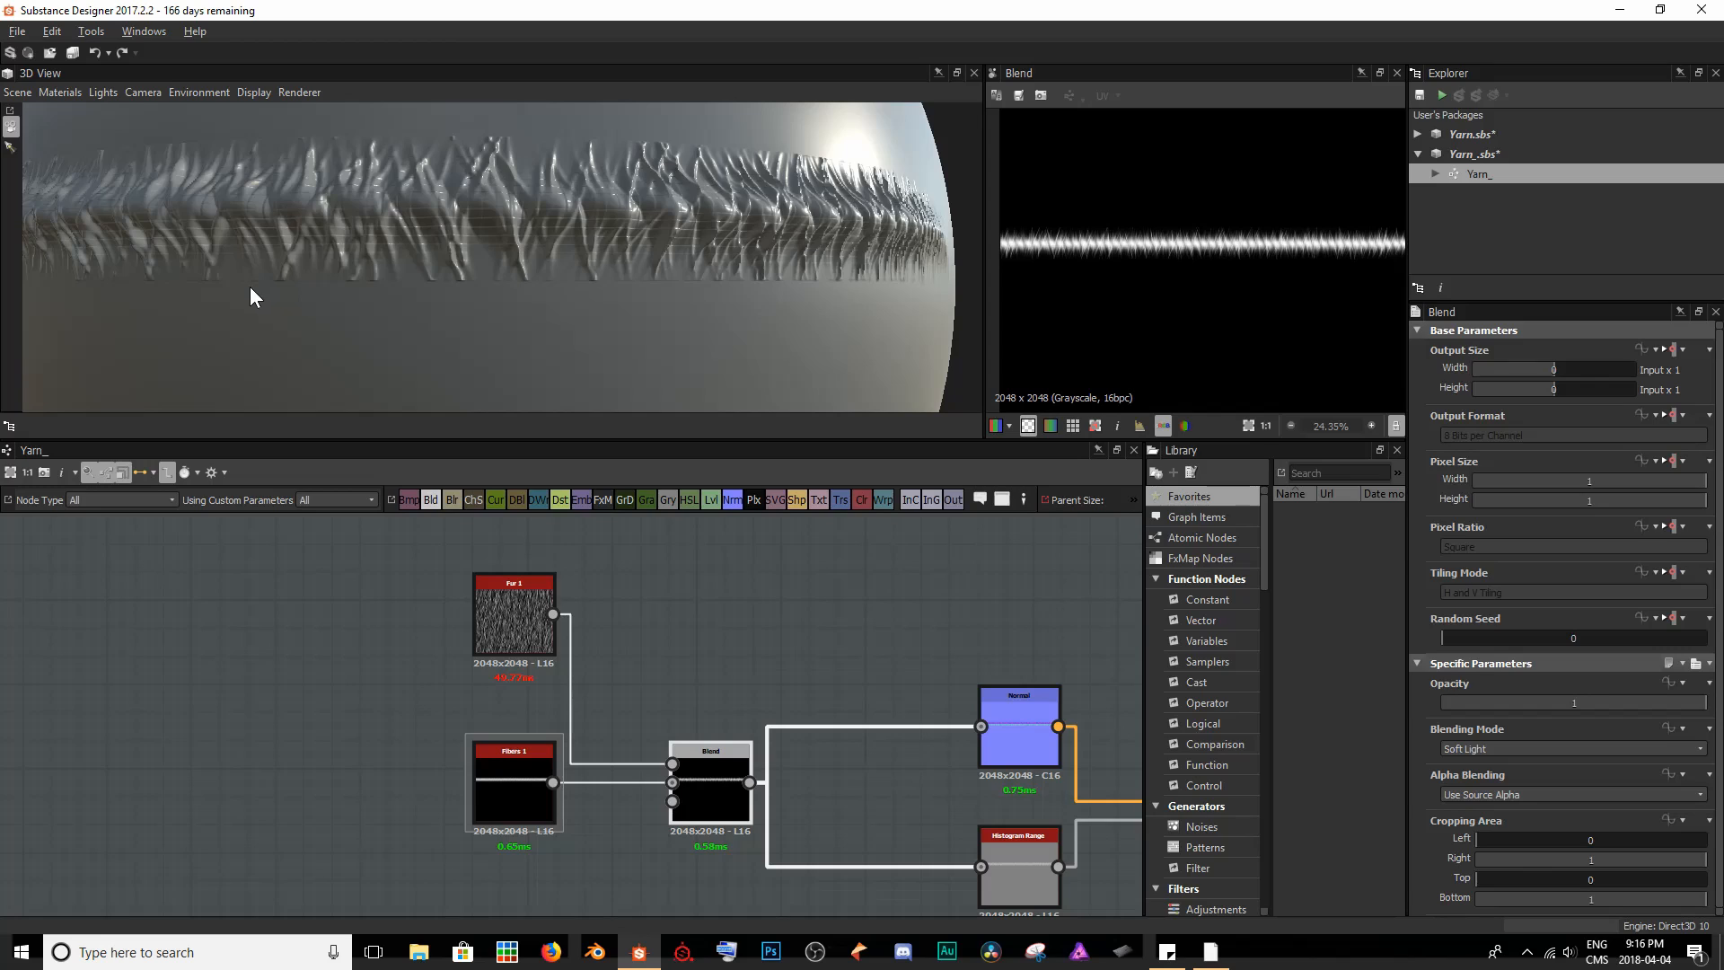
# - Make room before the Blend node and insert a Blur node into the link from Fibers 1 to its Background input
pyautogui.click(483, 806)
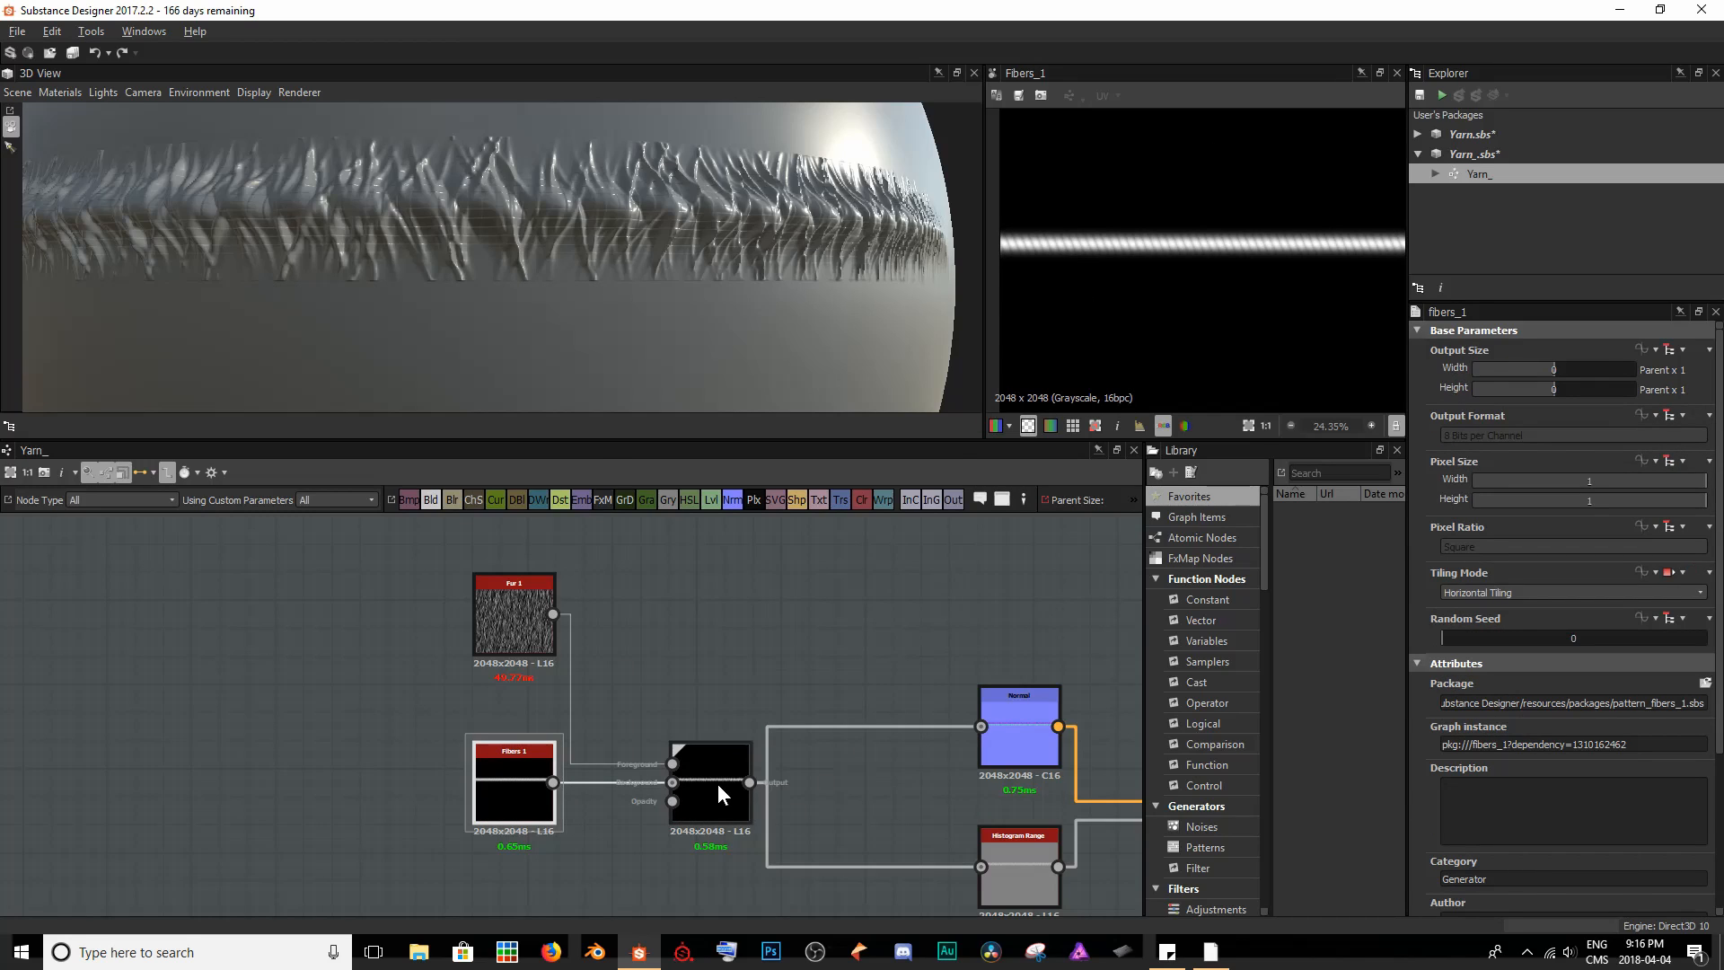
pyautogui.moveTo(718, 783); pyautogui.dragTo(806, 783)
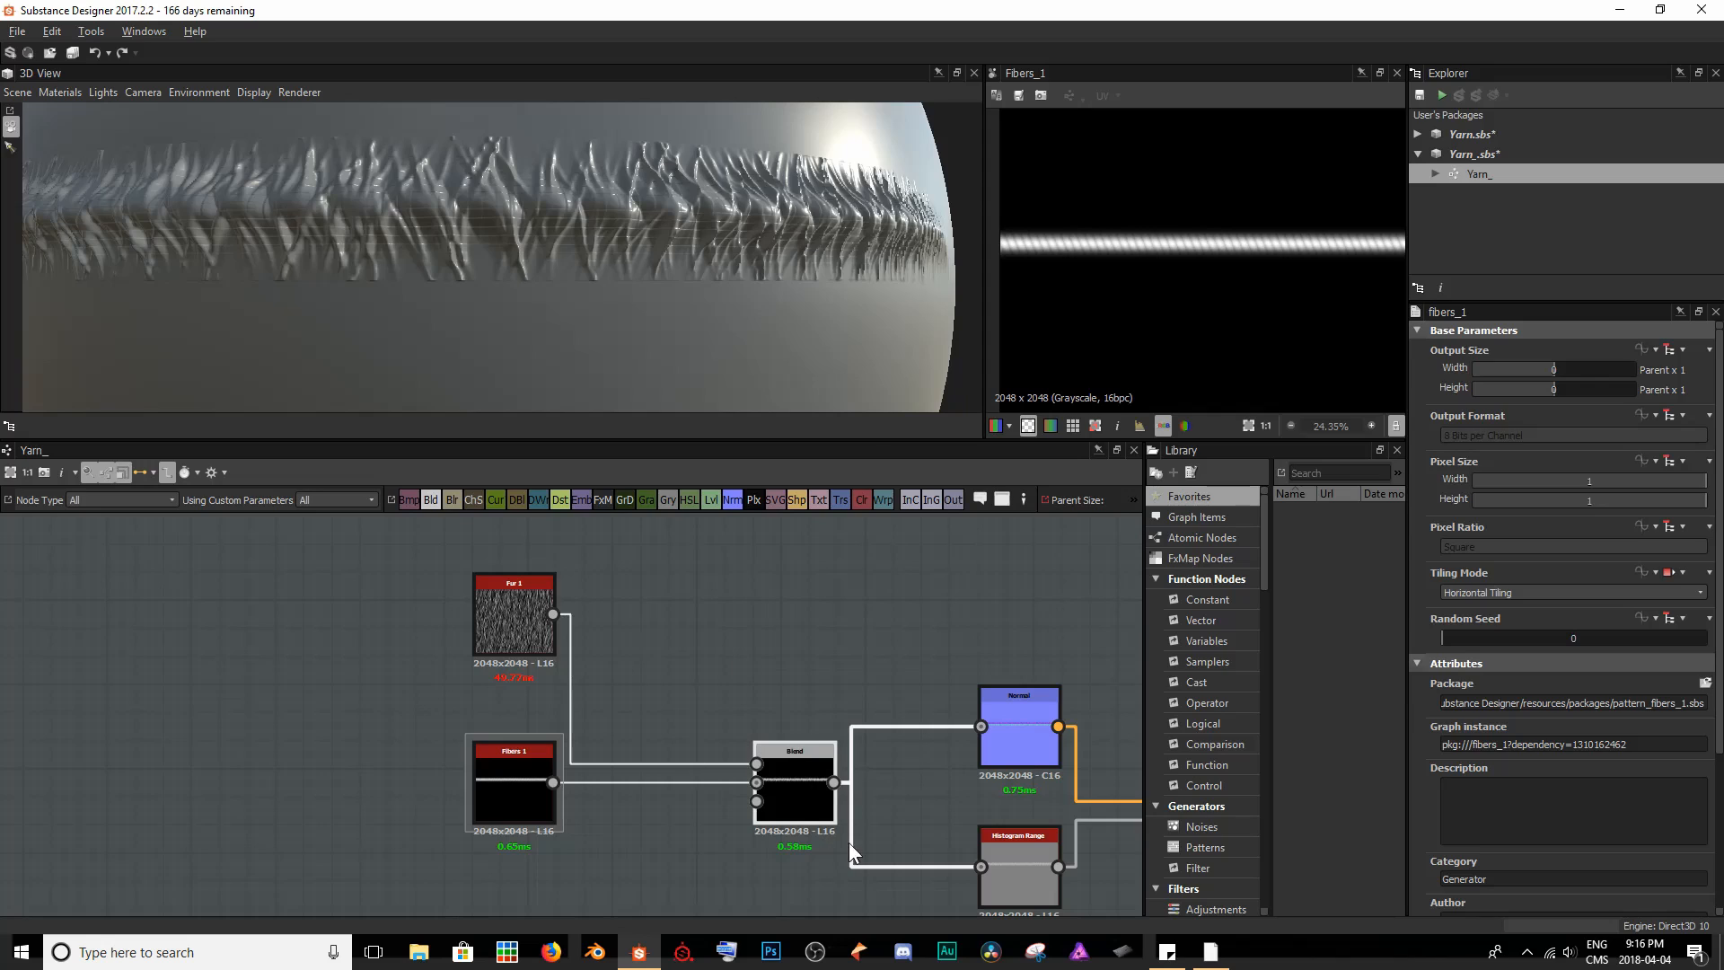
pyautogui.click(652, 830)
pyautogui.press('space')
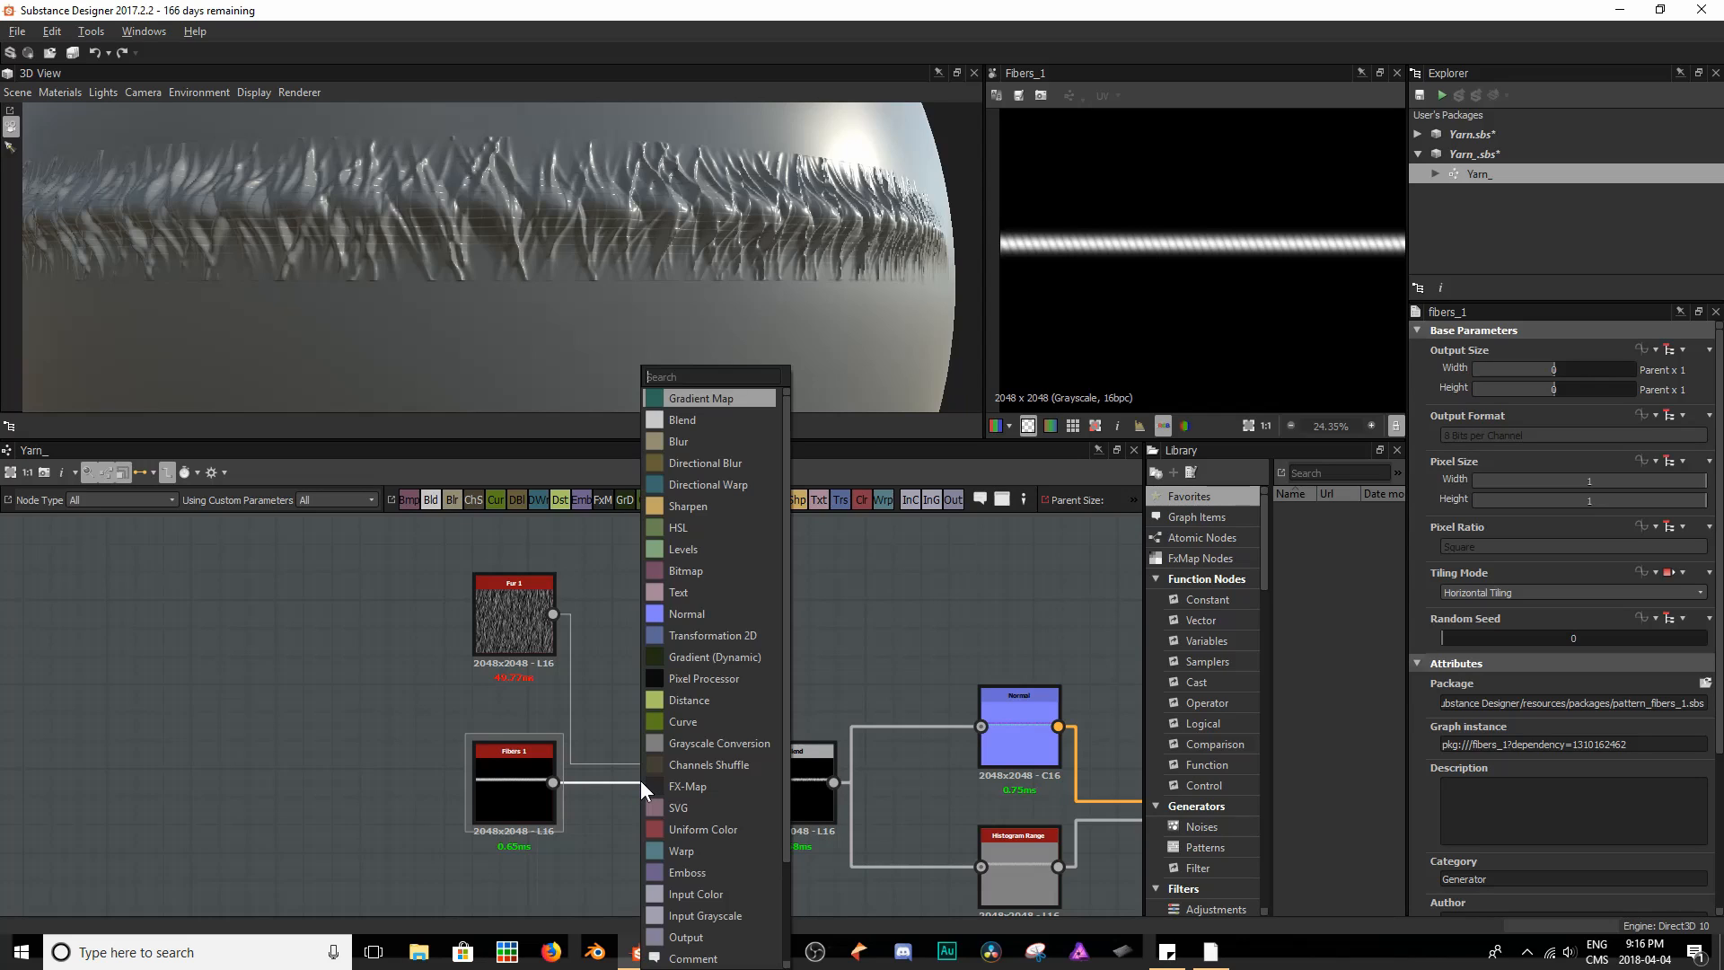
pyautogui.write('blur')
pyautogui.press('Return')
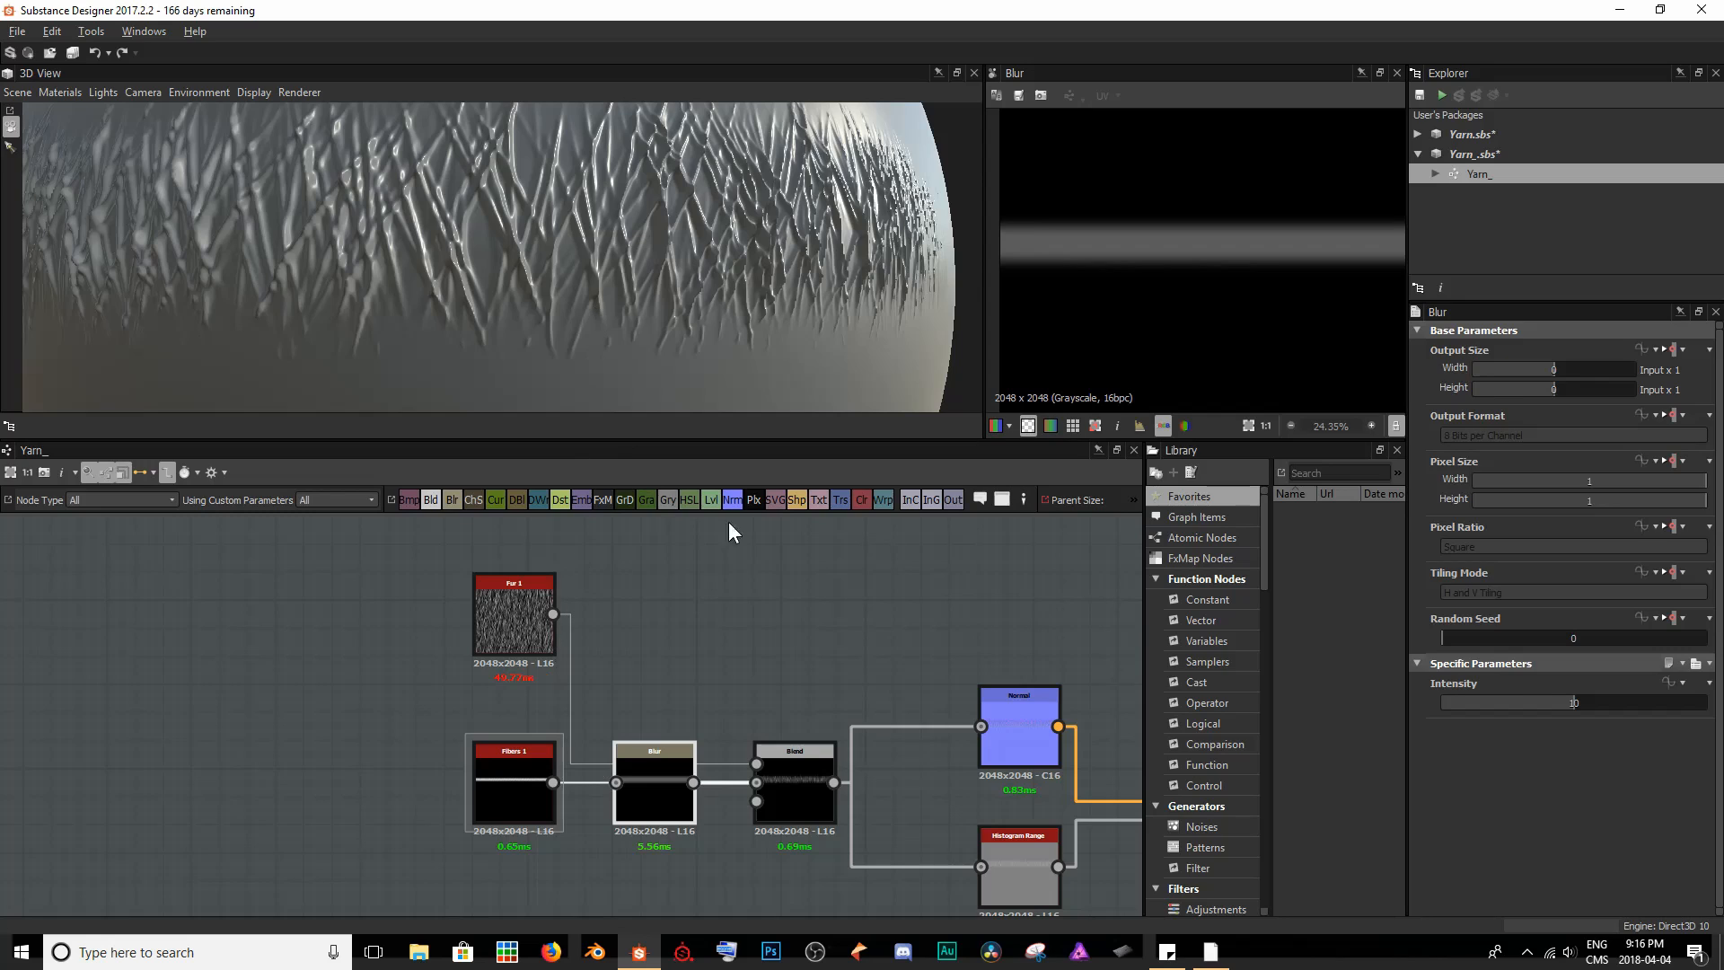
# - Set the Blur node's Intensity to 1.5 and inspect the strand's fur up close on the sphere
pyautogui.moveTo(1575, 703); pyautogui.dragTo(1461, 710)
pyautogui.scroll(-5, 734, 247)
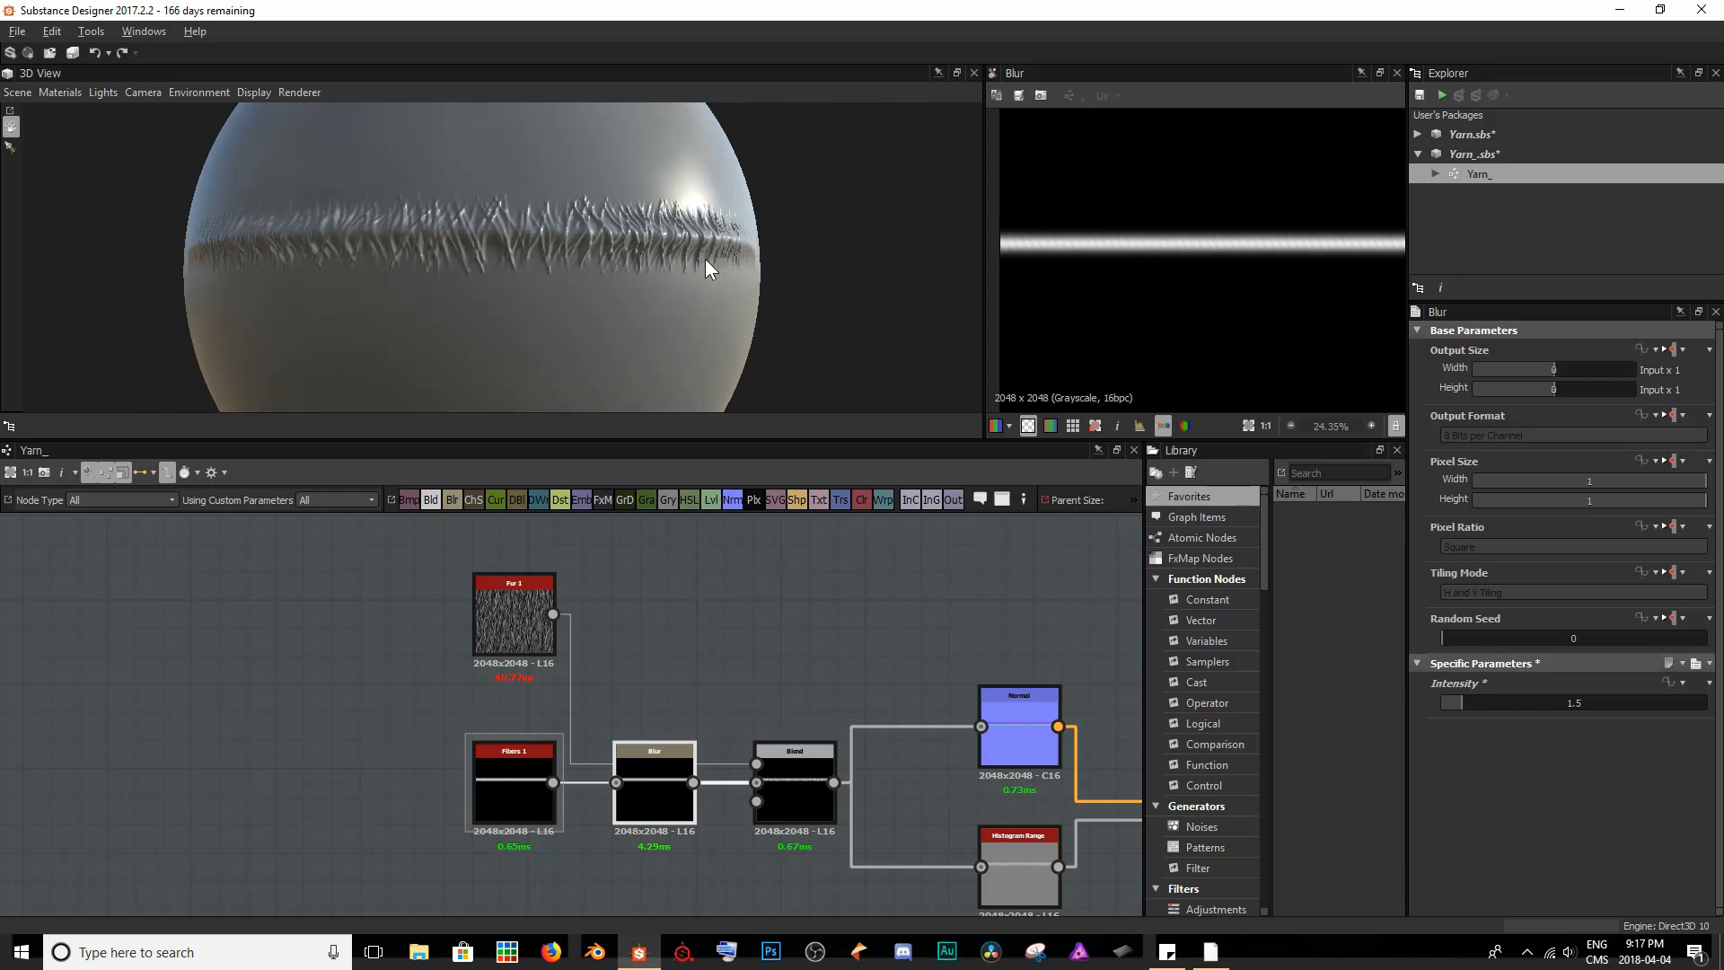
pyautogui.moveTo(705, 258)
pyautogui.mouseDown()
pyautogui.moveTo(427, 274)
pyautogui.moveTo(527, 304)
pyautogui.moveTo(684, 263)
pyautogui.mouseUp()
pyautogui.scroll(5, 438, 230)
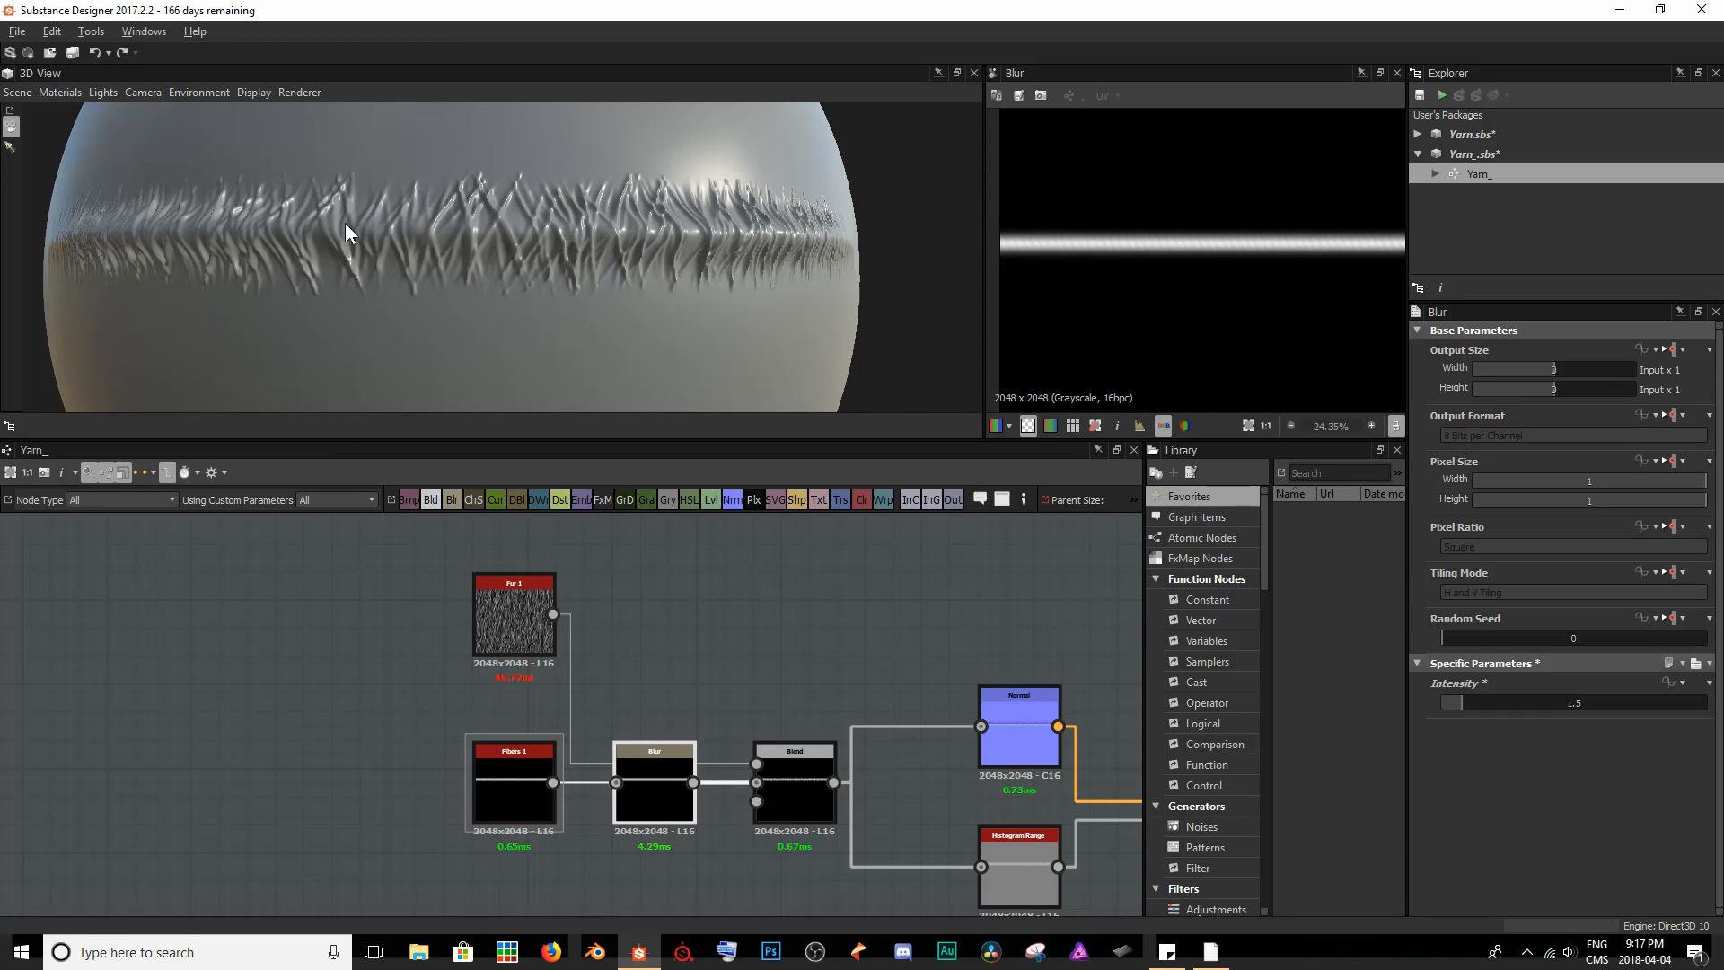
pyautogui.scroll(-3, 444, 224)
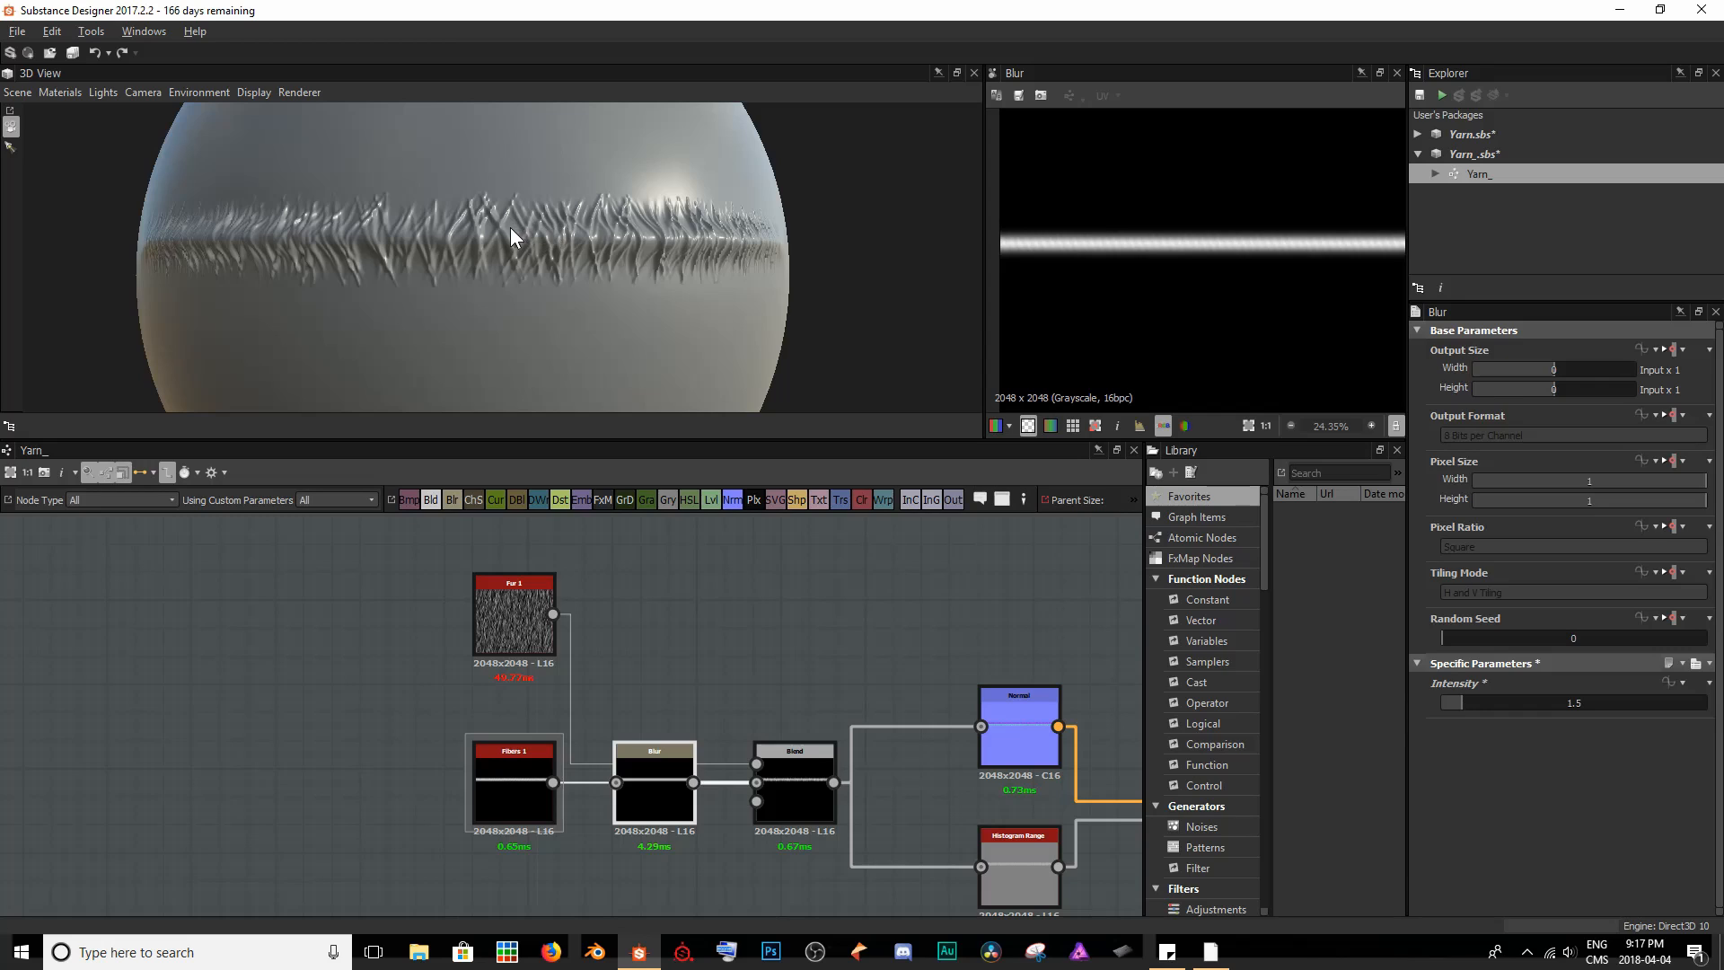
pyautogui.scroll(5, 486, 236)
pyautogui.moveTo(395, 201); pyautogui.dragTo(395, 206, button='middle')
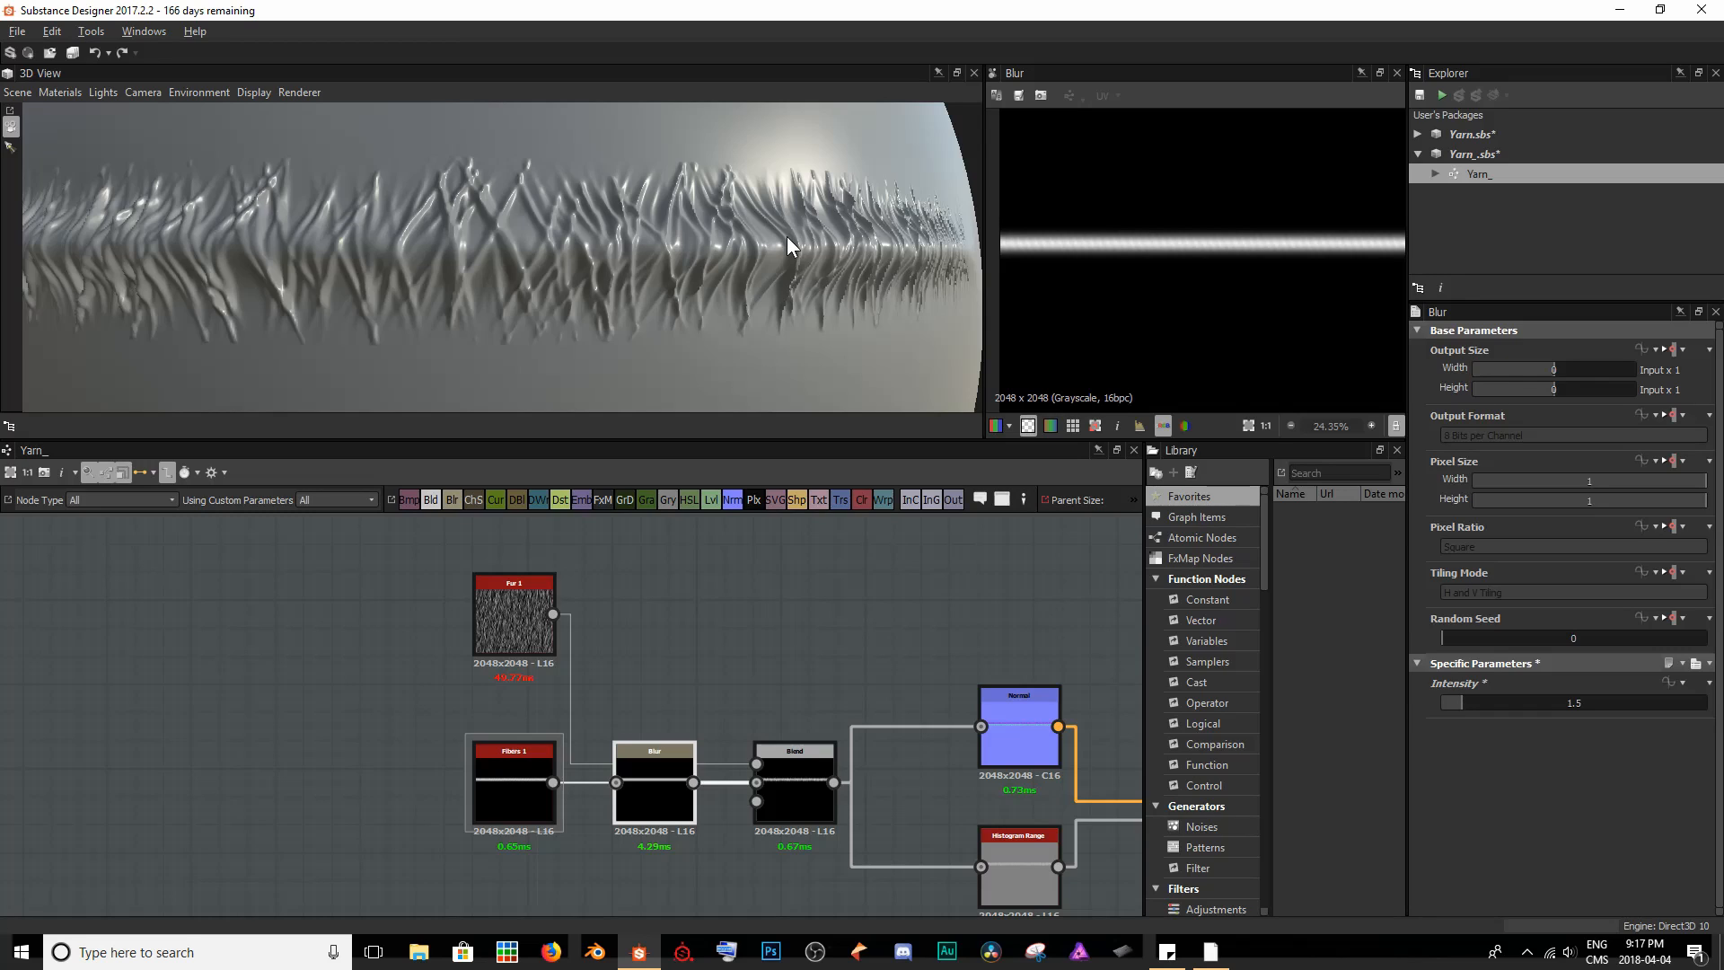
# - Insert a Safe Transform Grayscale node between Fur 1 and the Blend node's Foreground input
pyautogui.doubleClick(522, 636)
pyautogui.scroll(-3, 1257, 134)
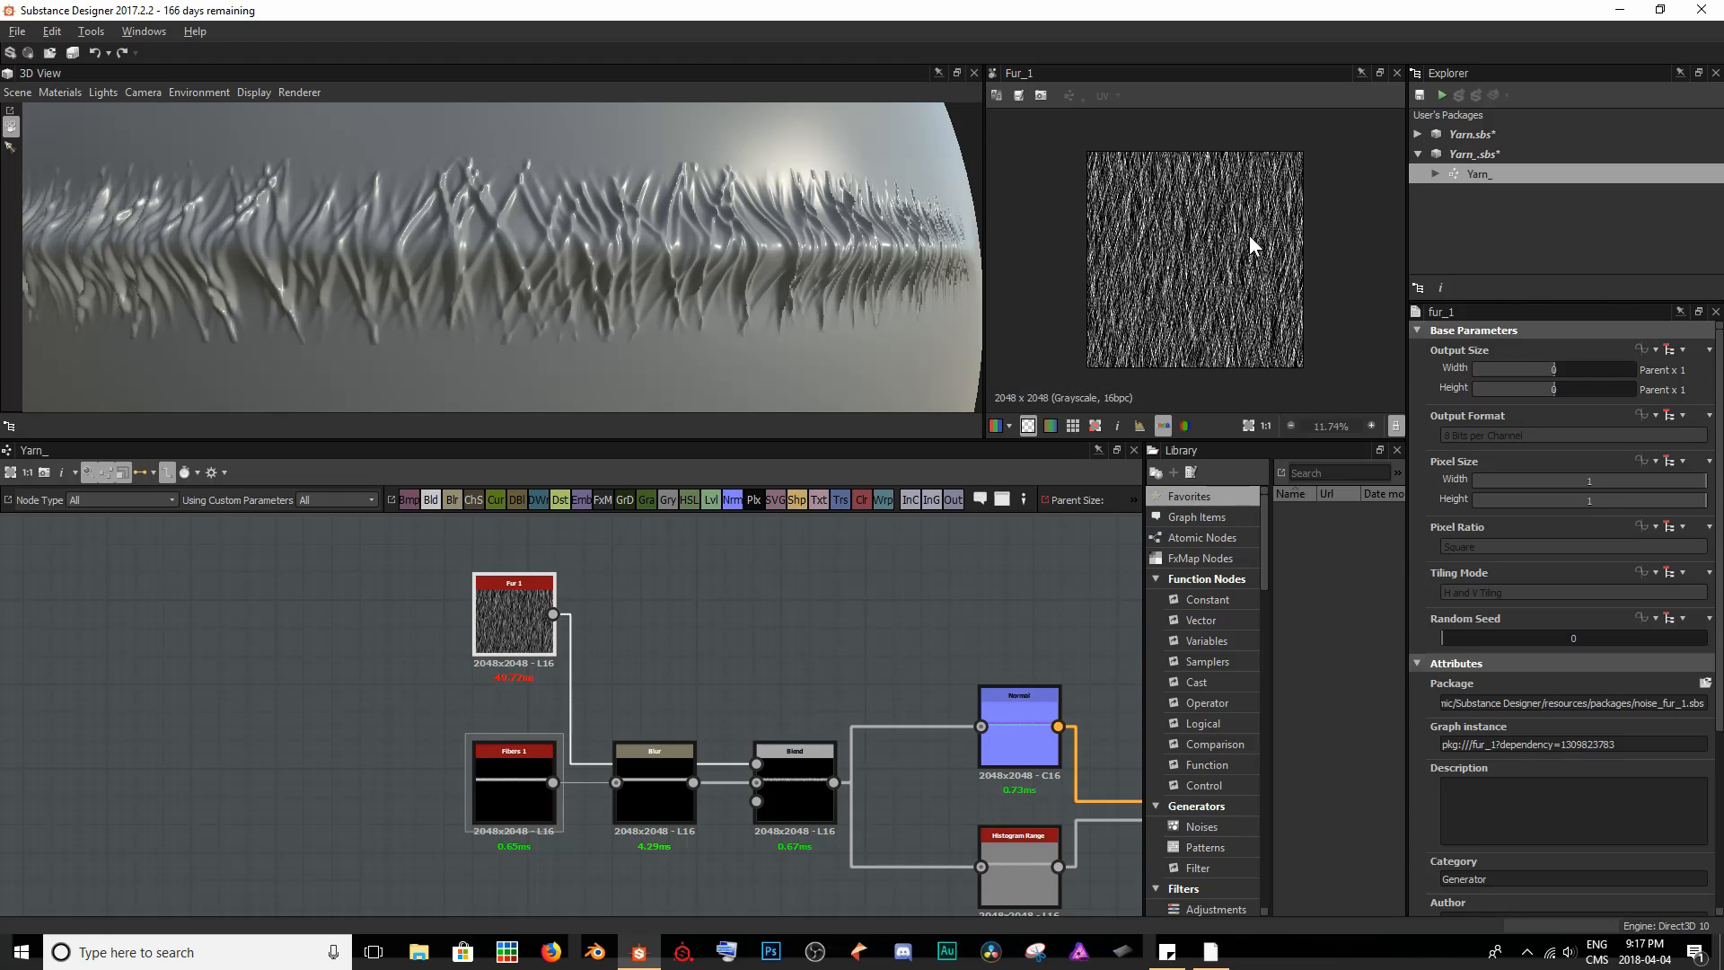
pyautogui.press('space')
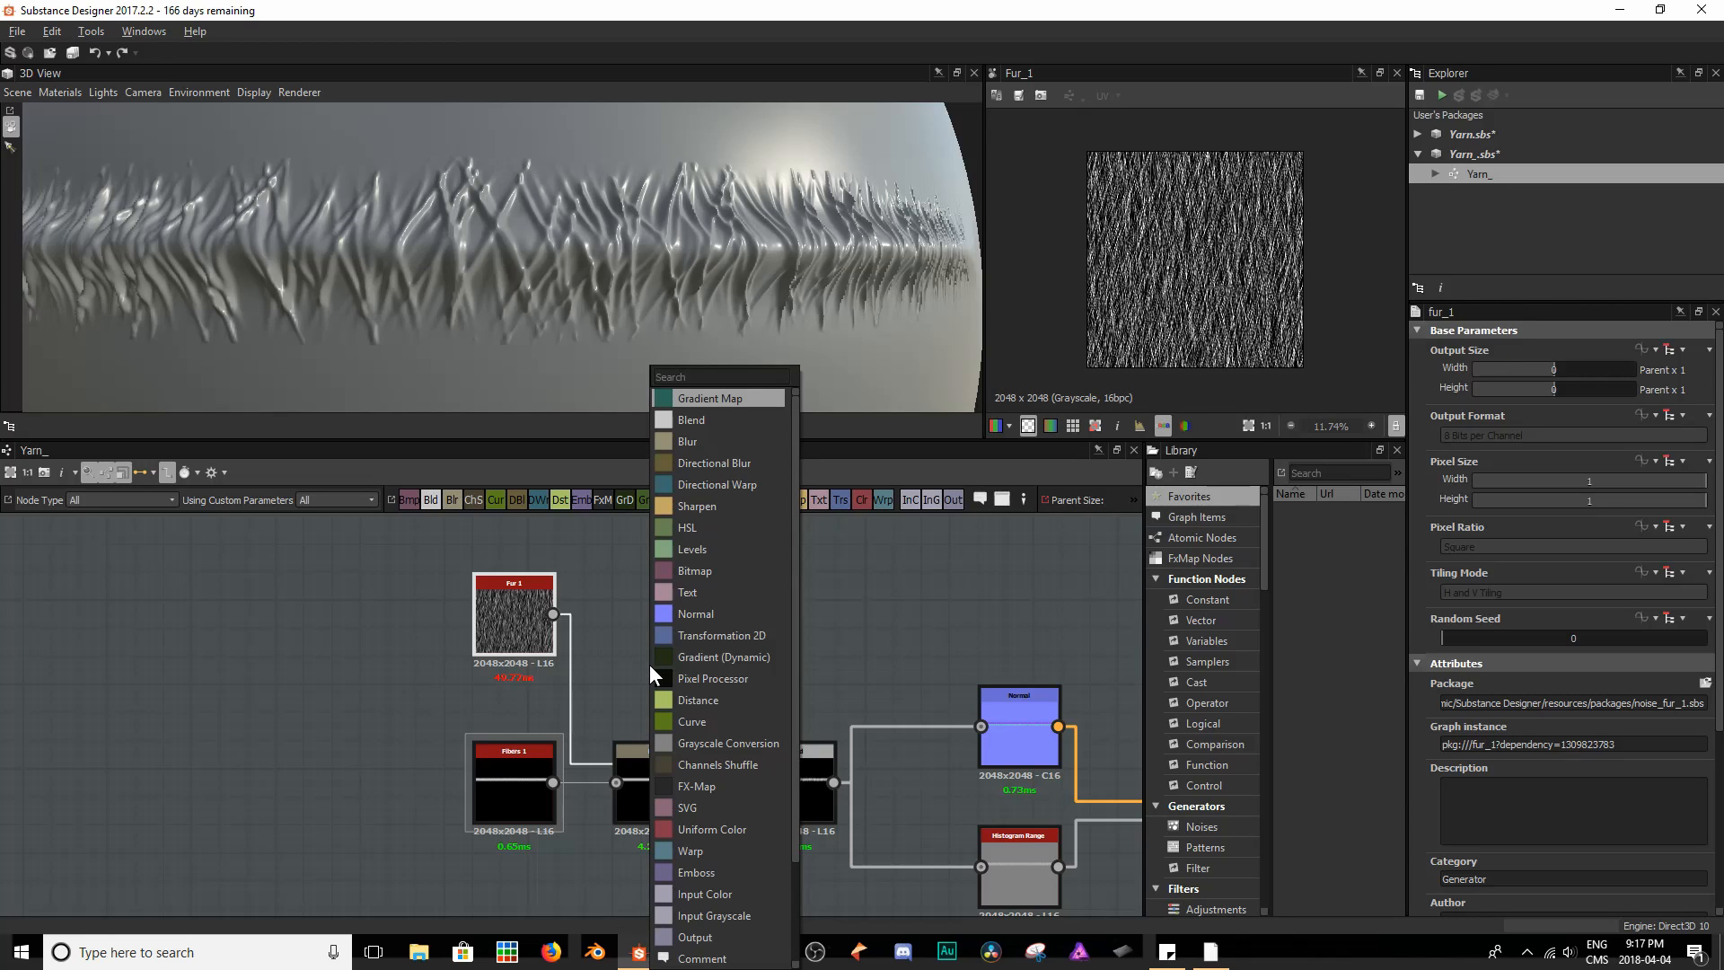
pyautogui.write('safe')
pyautogui.press('Down')
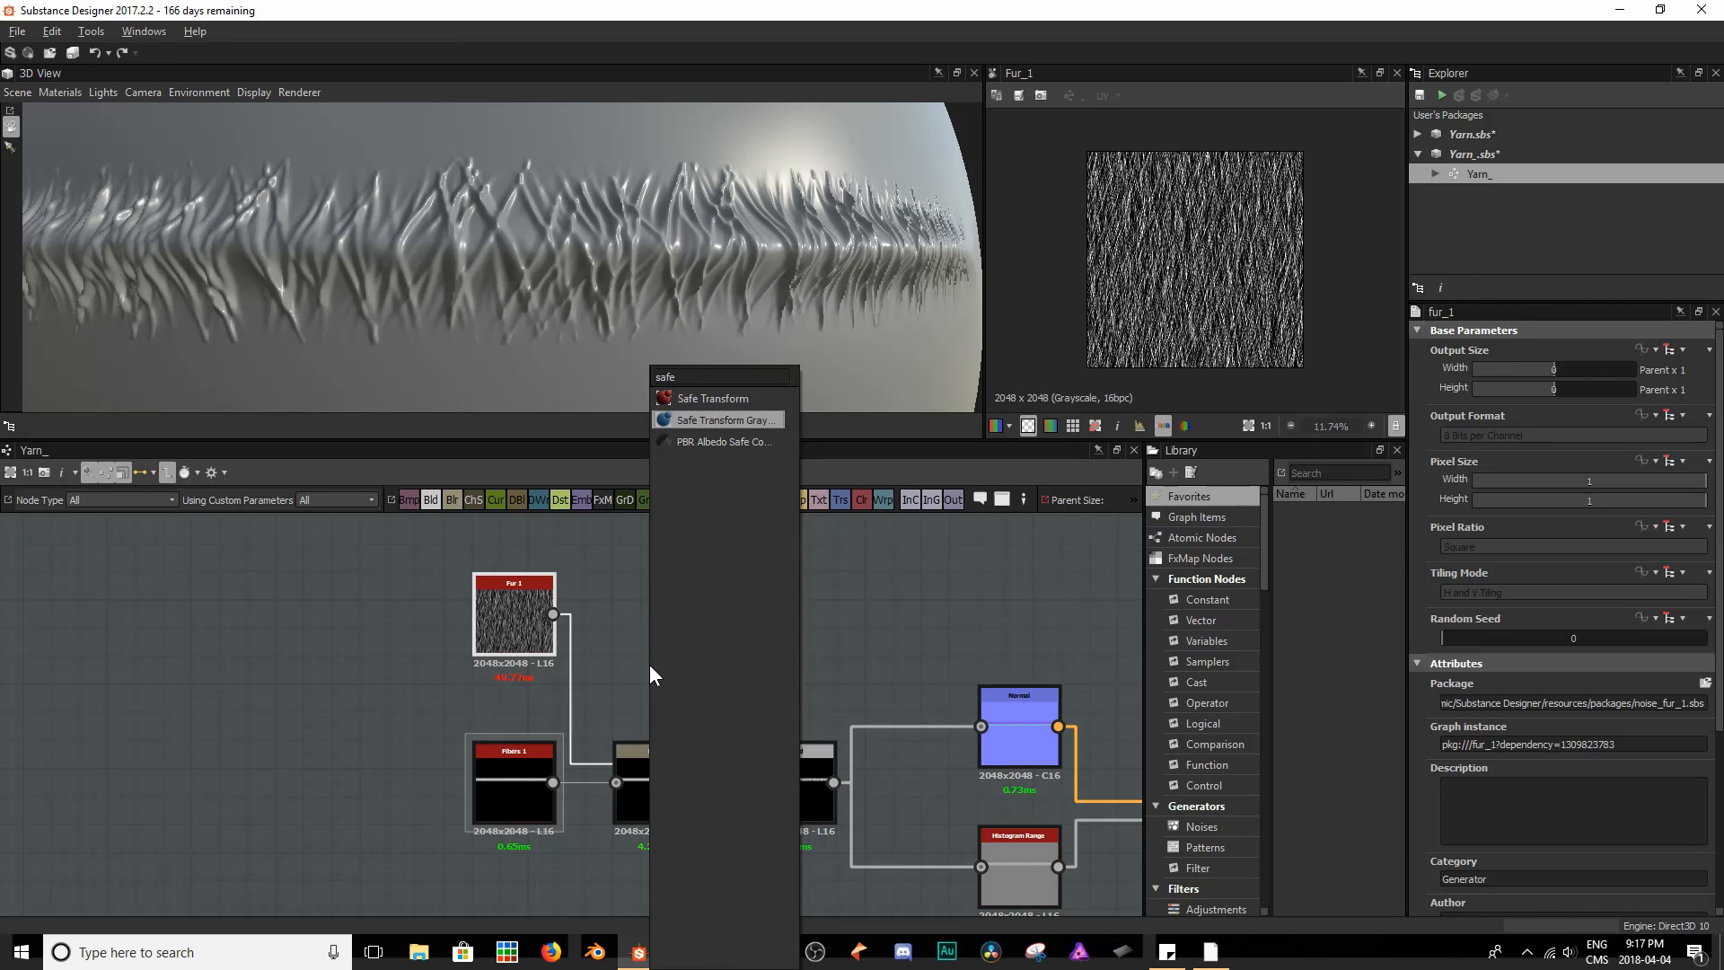
pyautogui.press('Return')
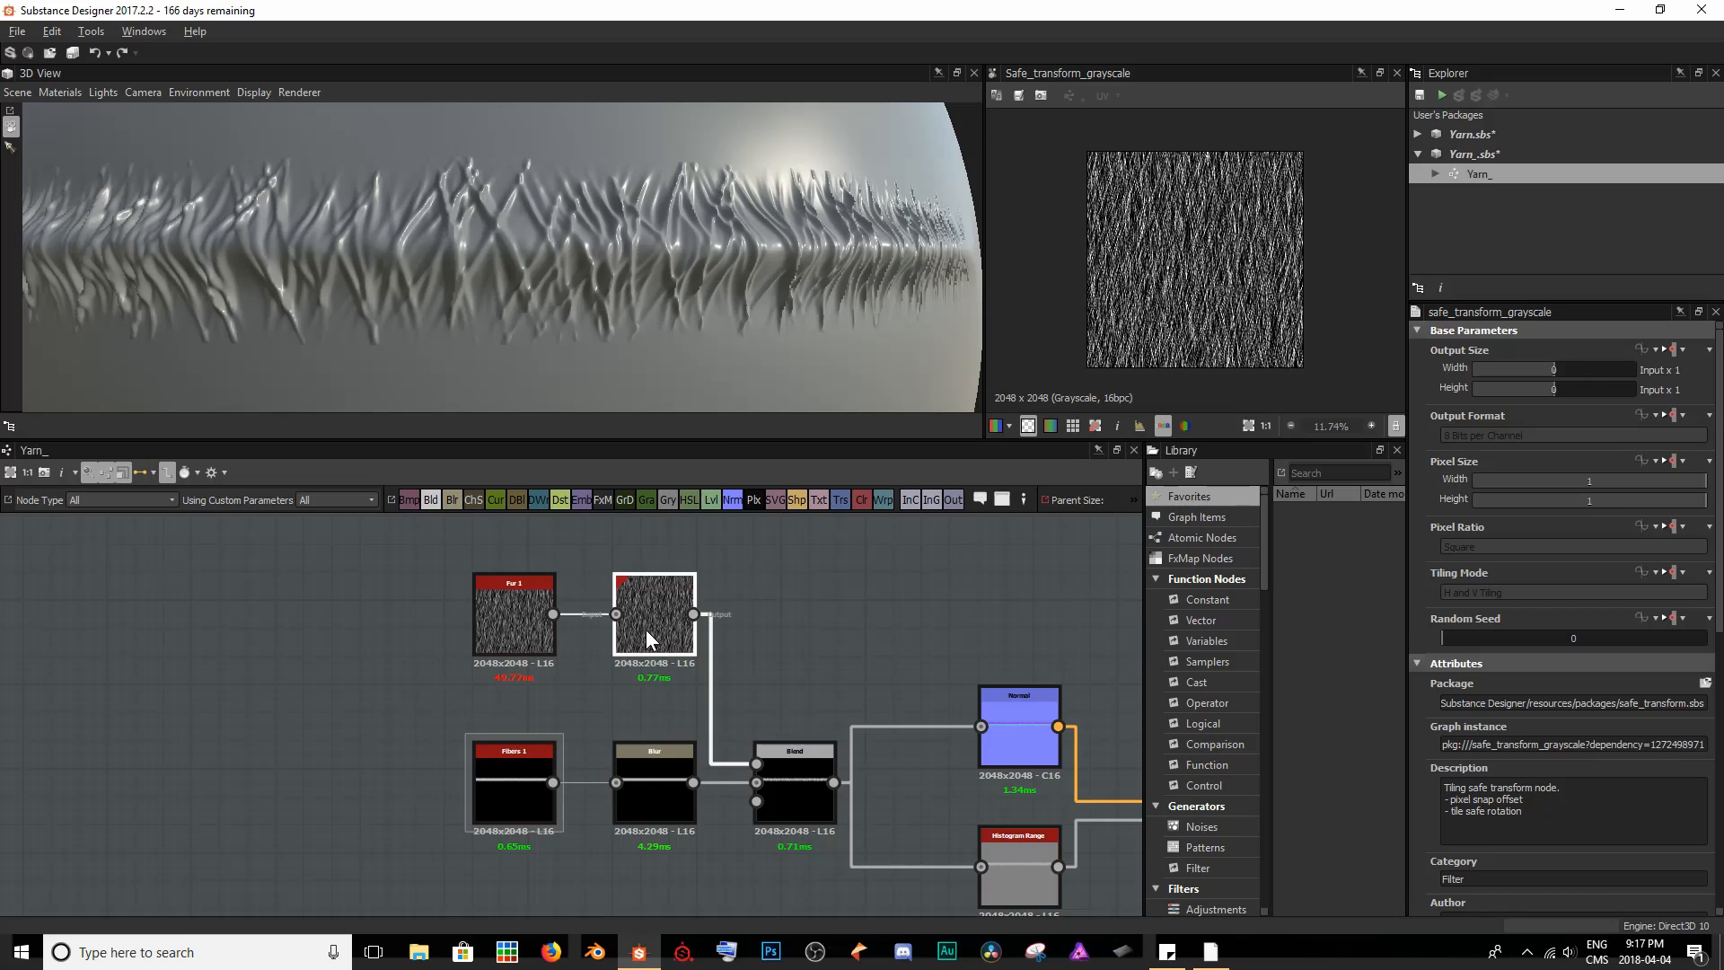
# - Set the Safe Transform Grayscale node's Rotation to 90 degrees and inspect the strand on the sphere
pyautogui.scroll(-8, 1545, 747)
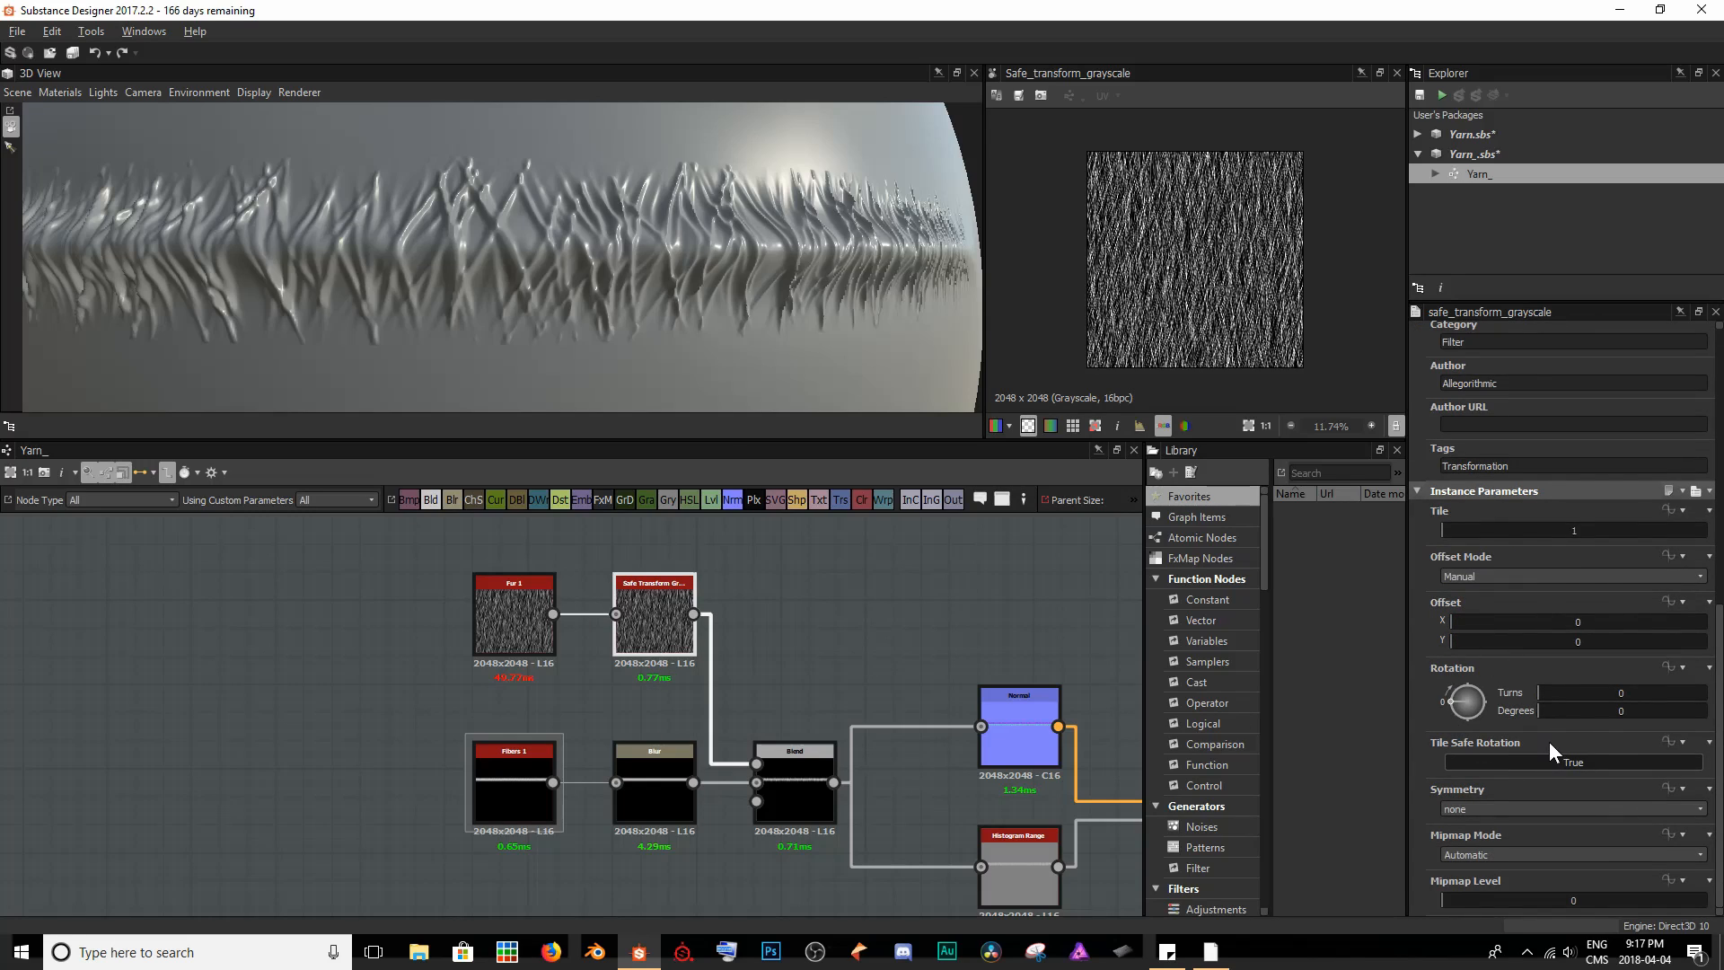
pyautogui.write('90')
pyautogui.press('Return')
pyautogui.scroll(-10, 761, 331)
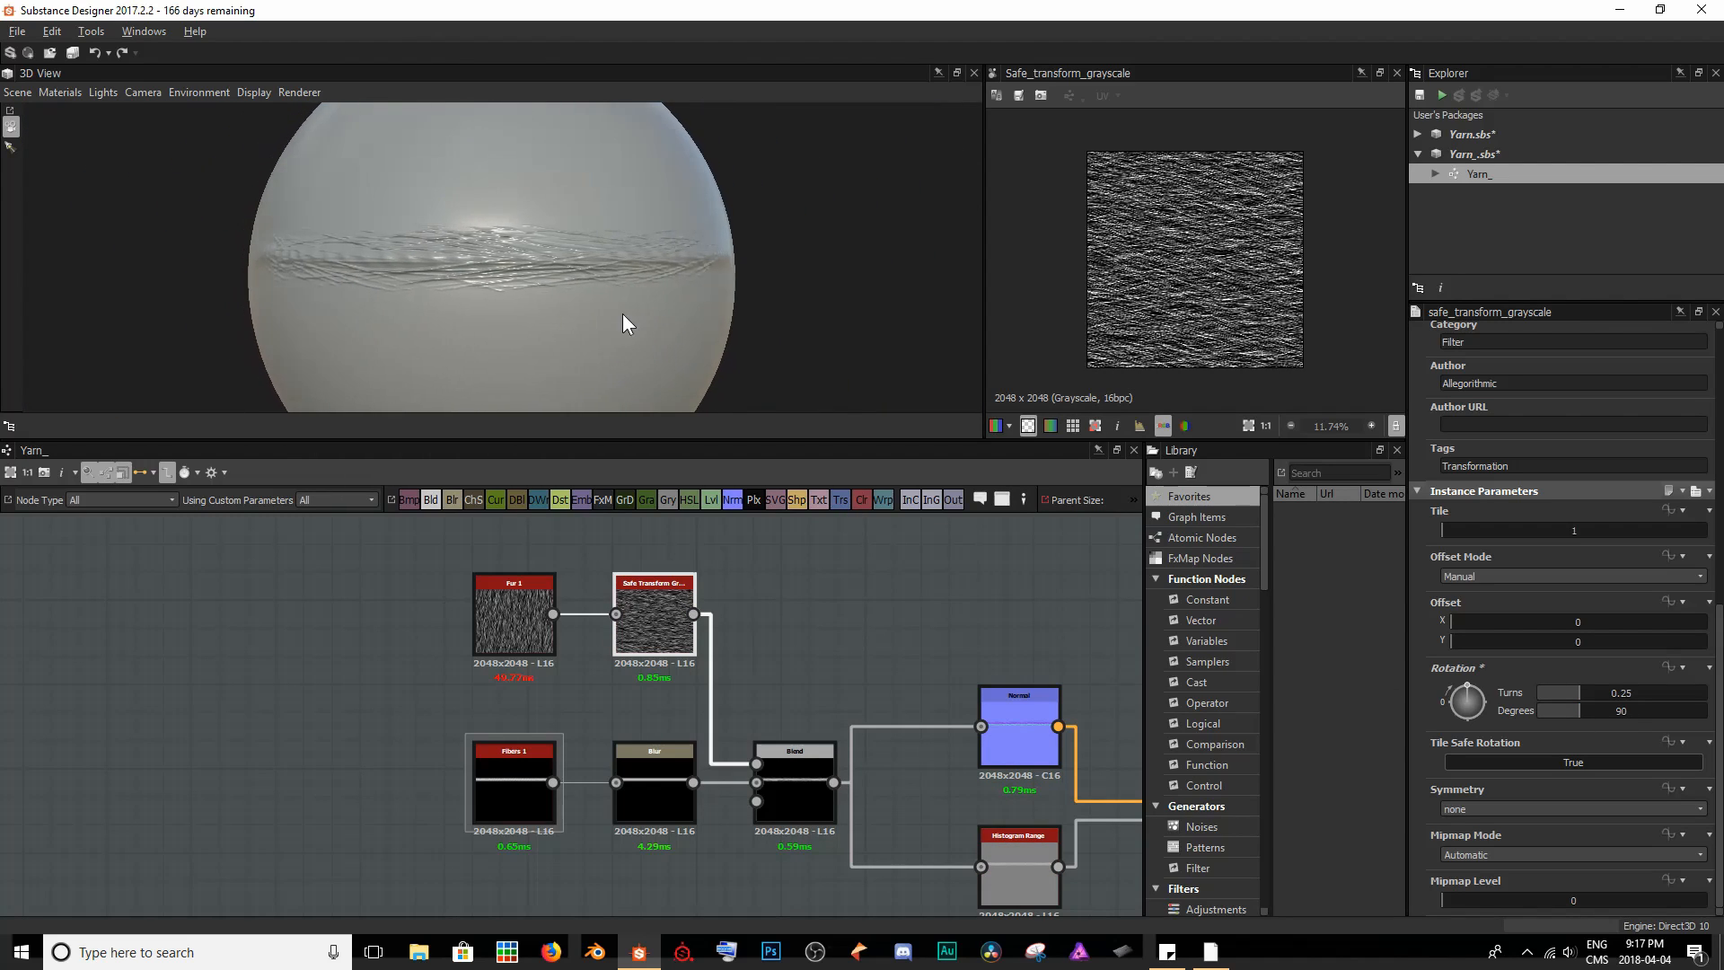
pyautogui.scroll(5, 624, 296)
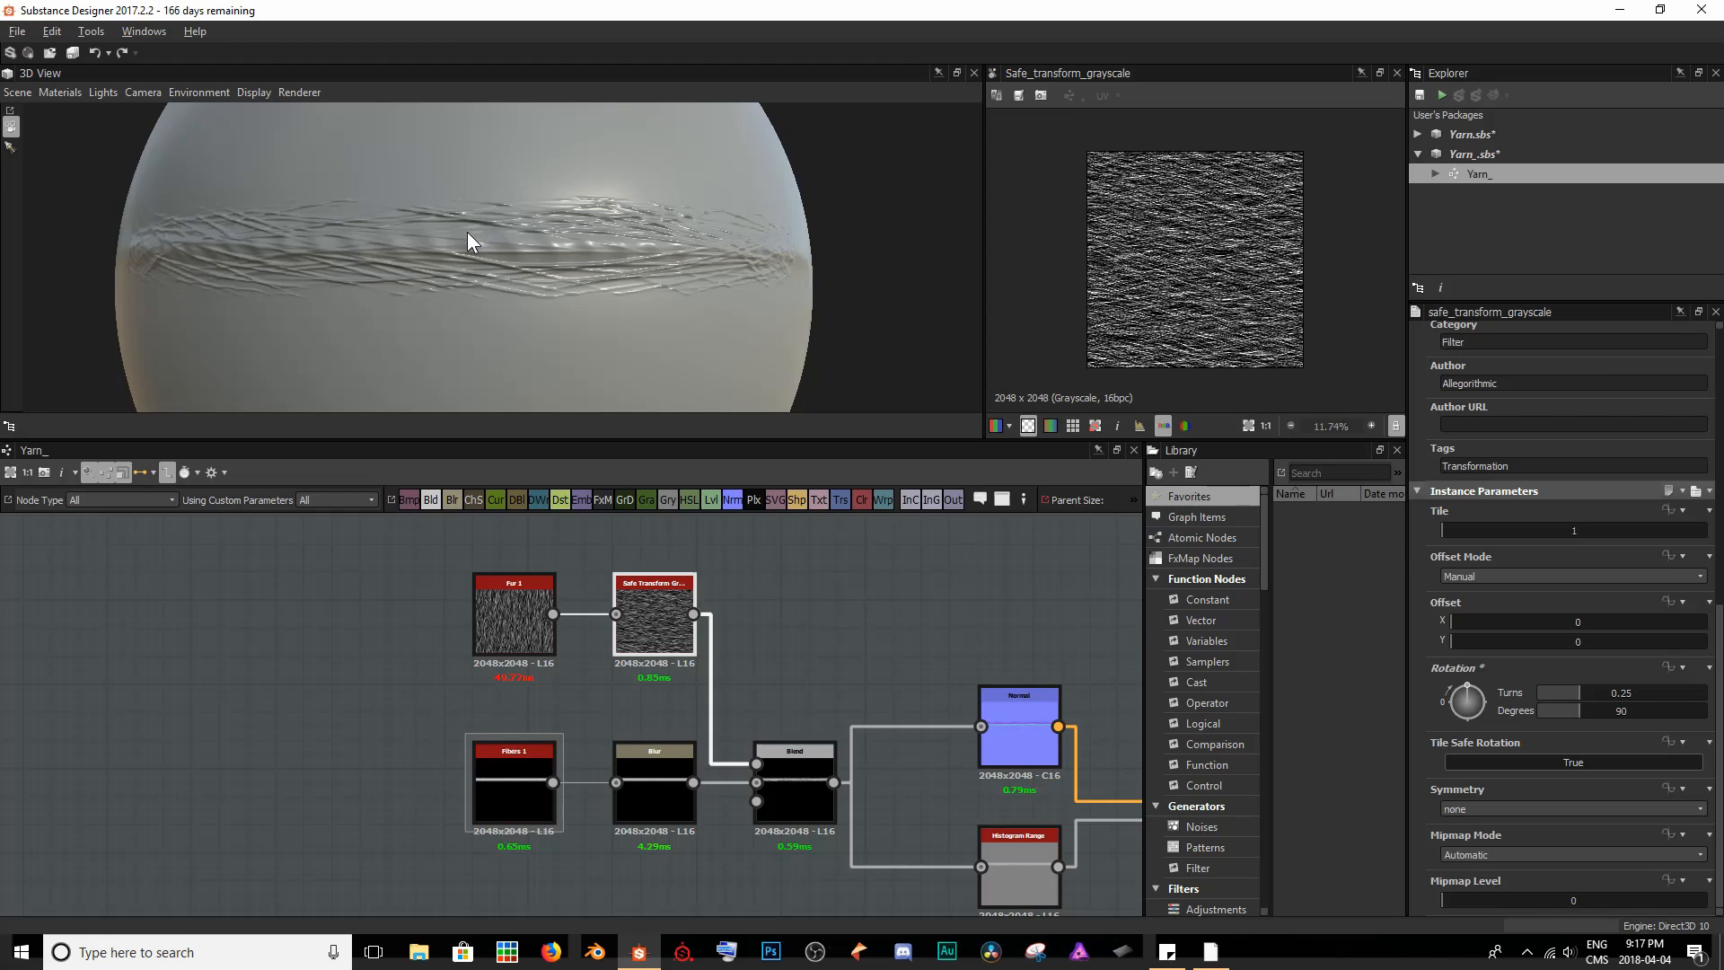
pyautogui.scroll(3, 468, 232)
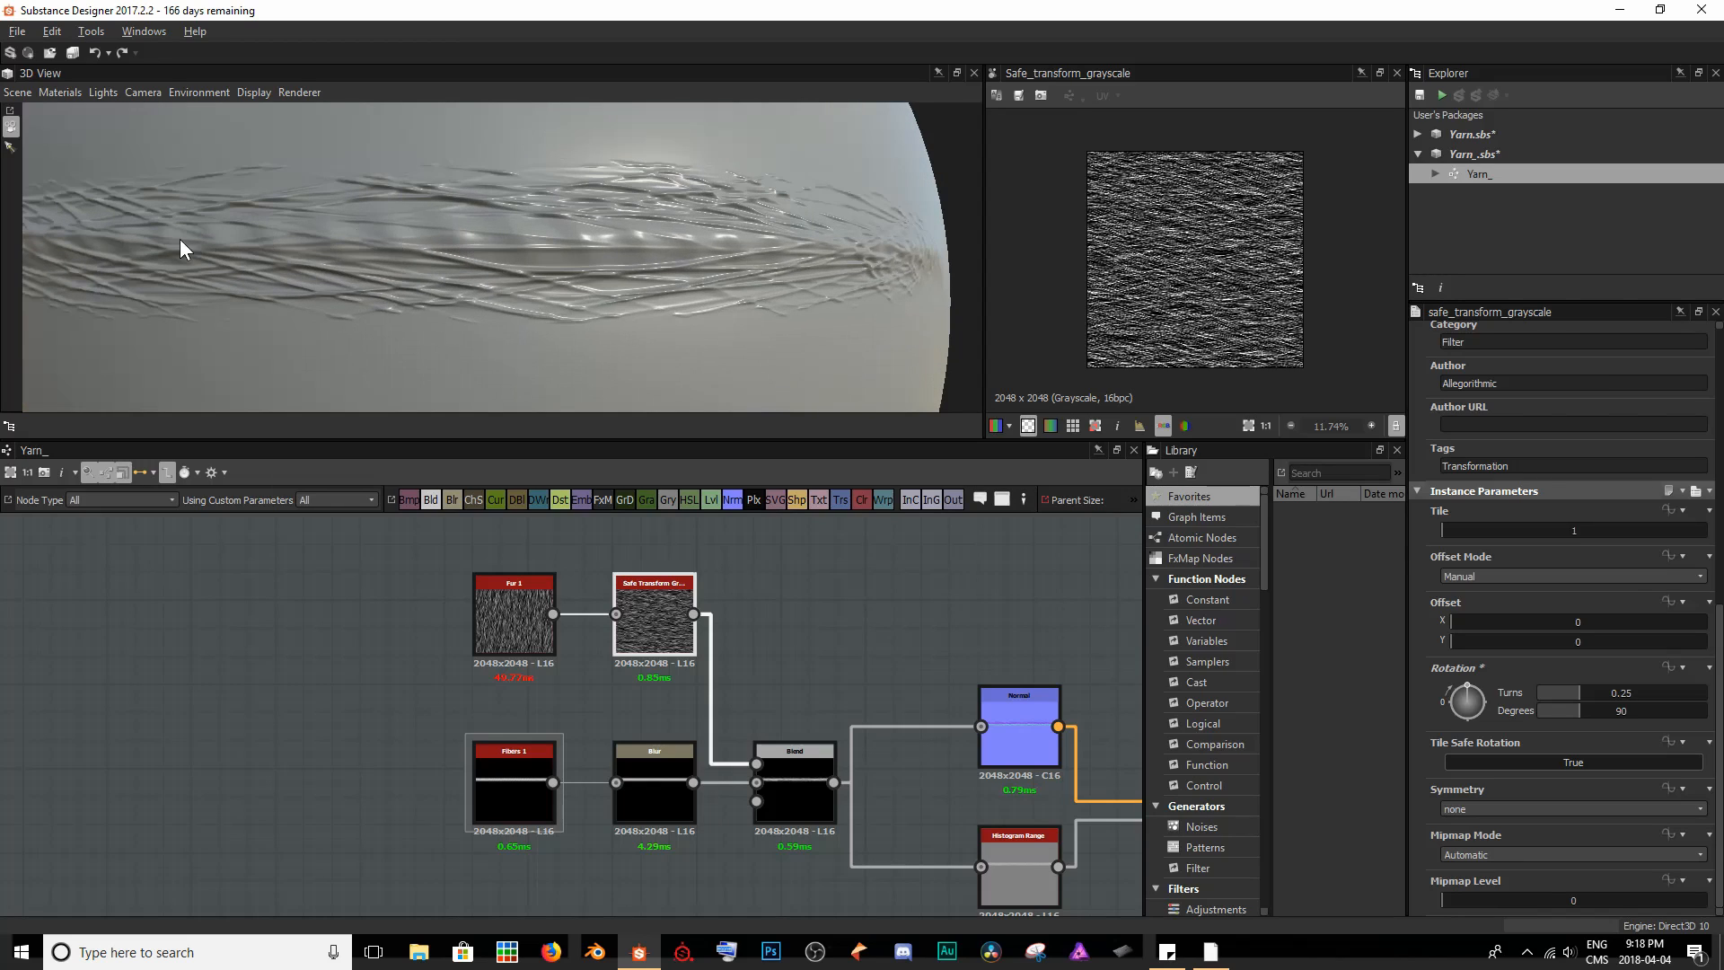
pyautogui.scroll(-4, 795, 242)
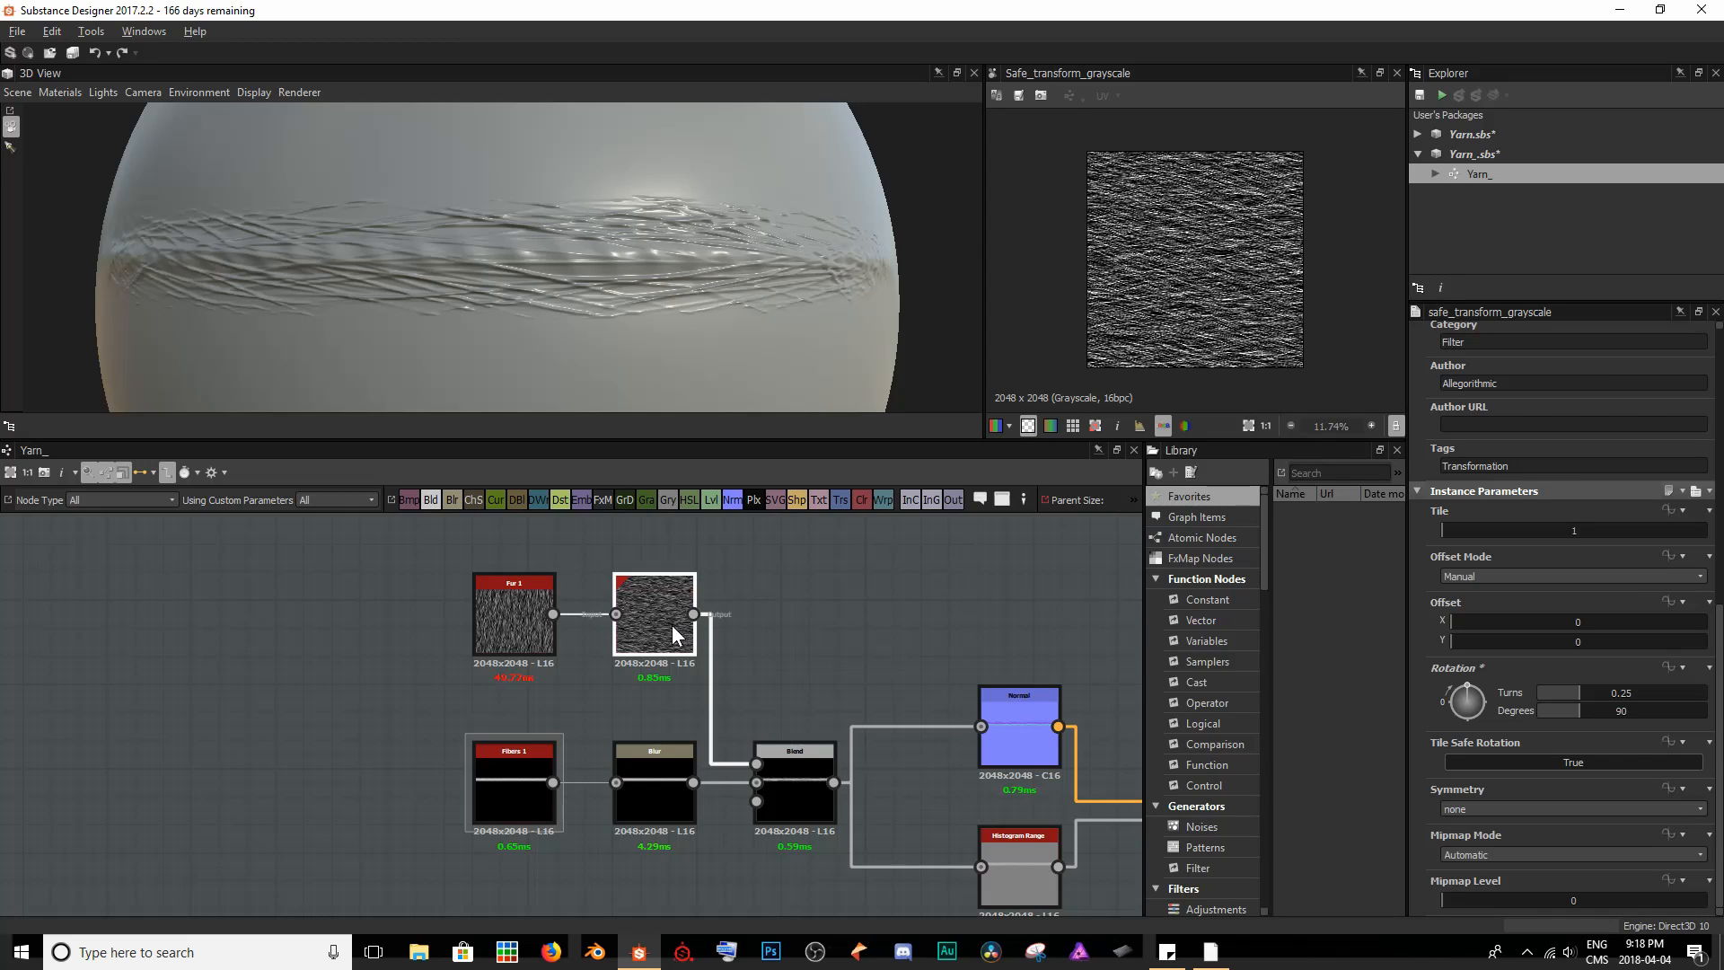
# - Set the Safe Transform Grayscale node's Tile to 6 and inspect the finer fur up close on the sphere
pyautogui.moveTo(1451, 528); pyautogui.dragTo(1523, 529)
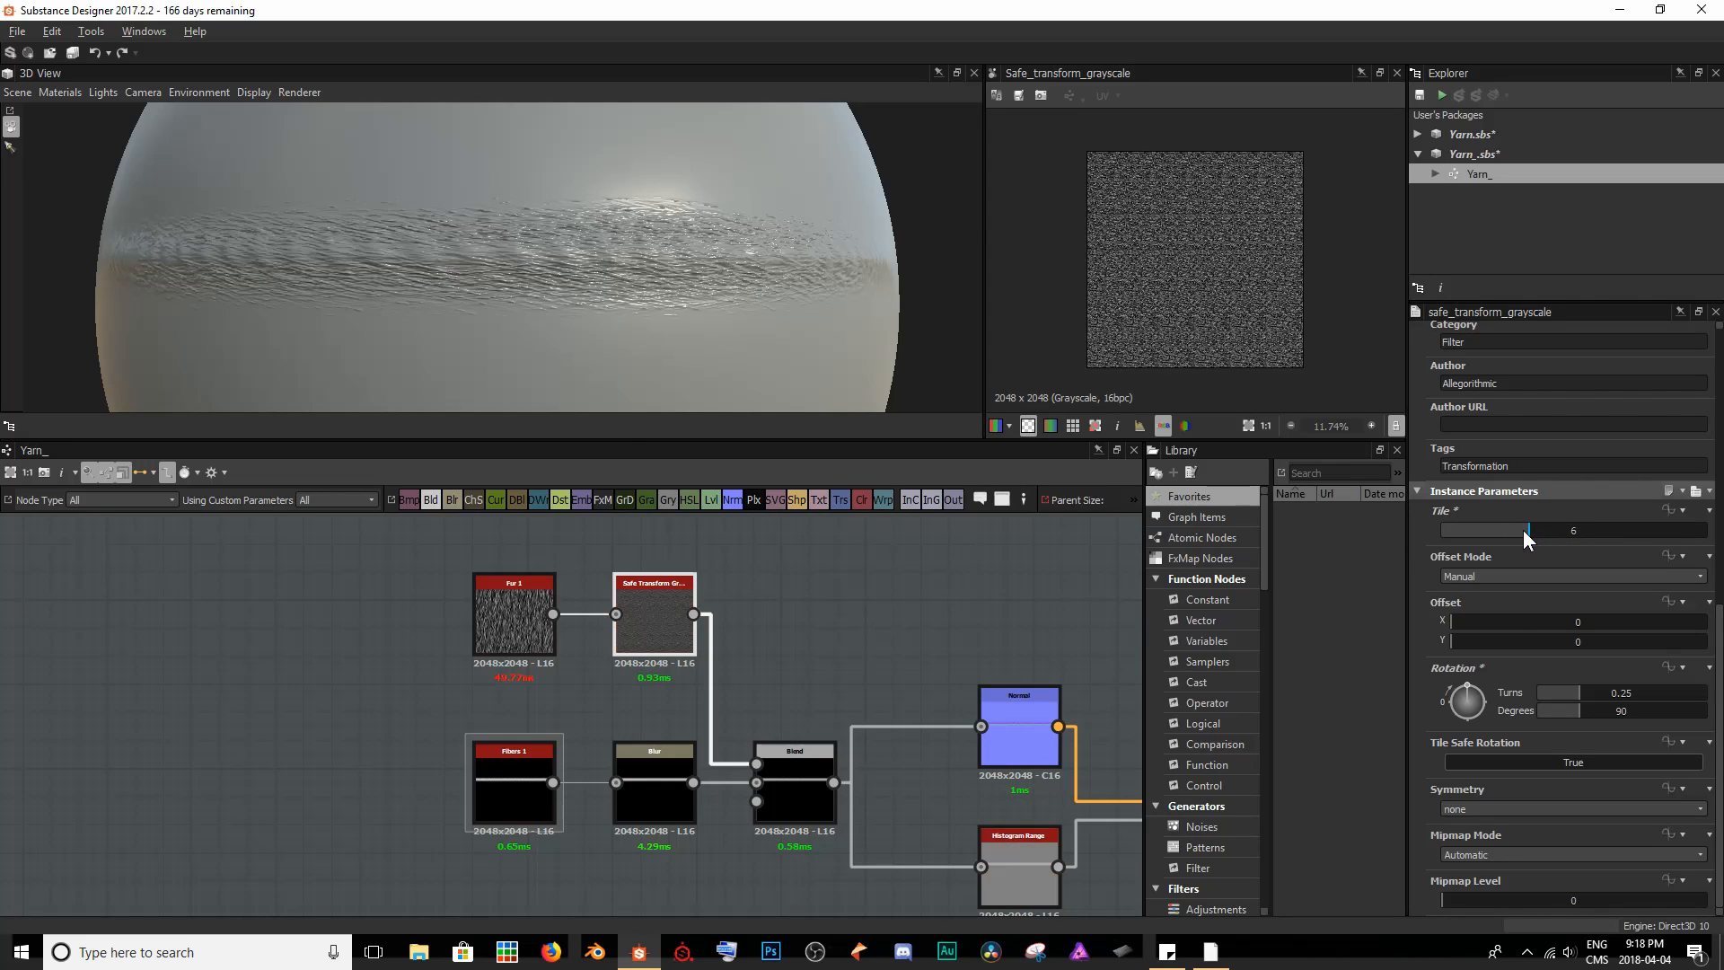
pyautogui.moveTo(554, 231); pyautogui.dragTo(578, 261, button='right')
pyautogui.scroll(5, 578, 262)
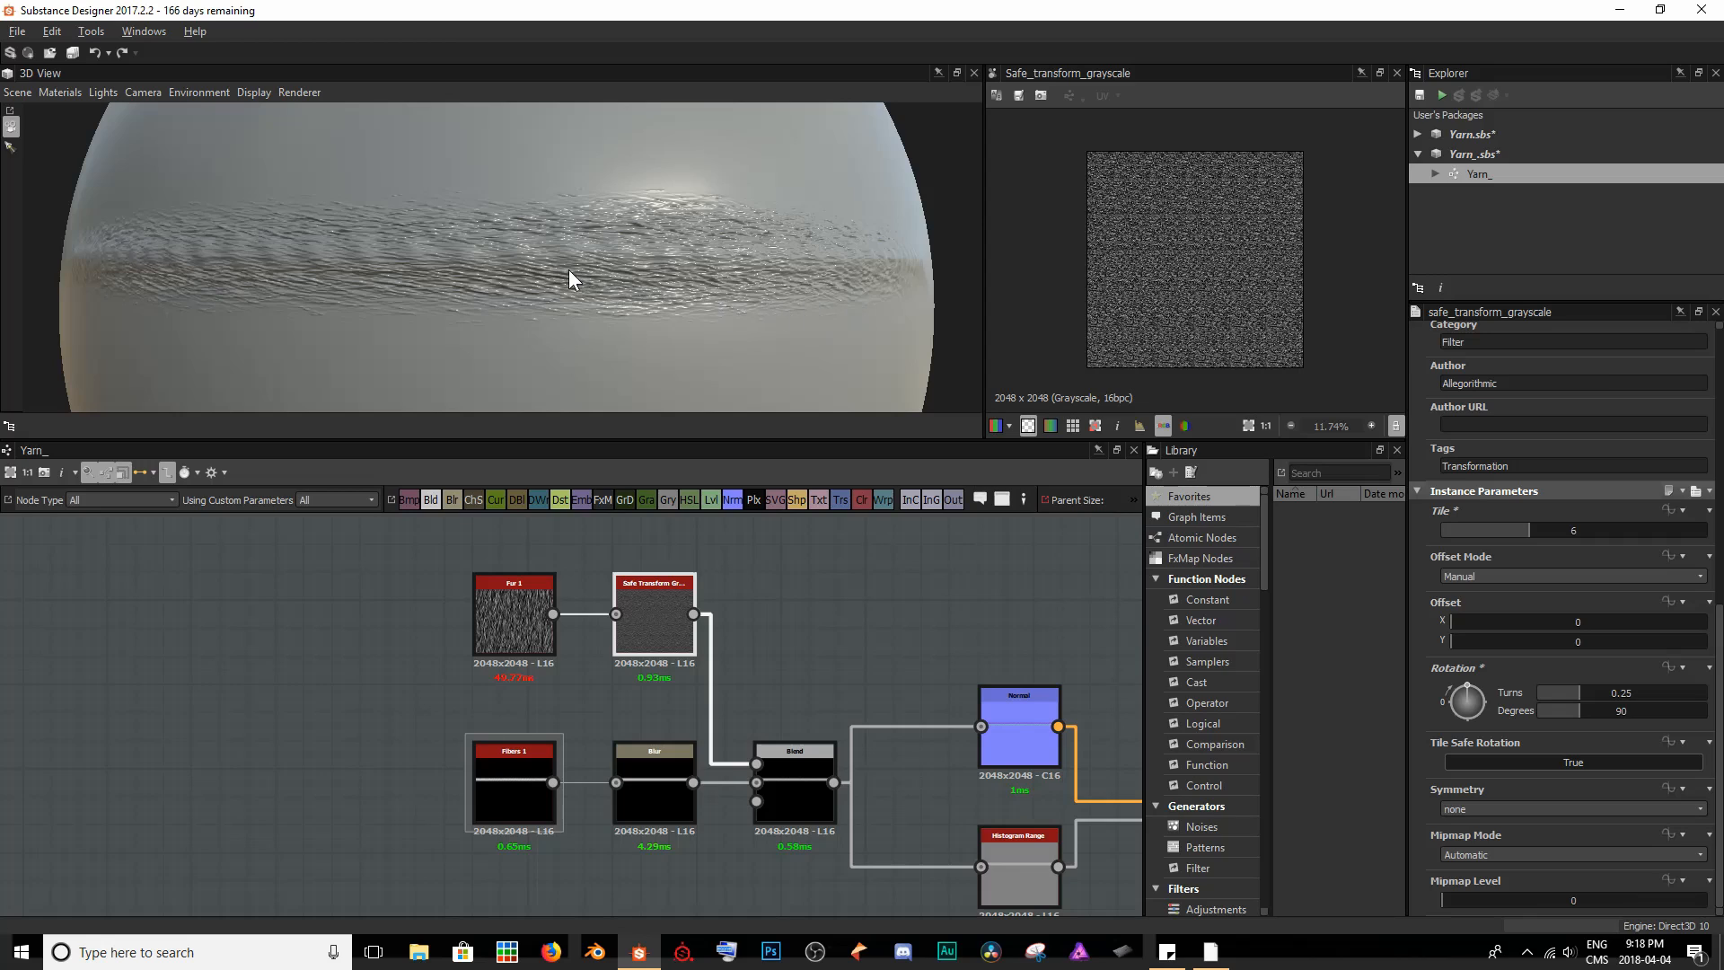
pyautogui.scroll(6, 566, 267)
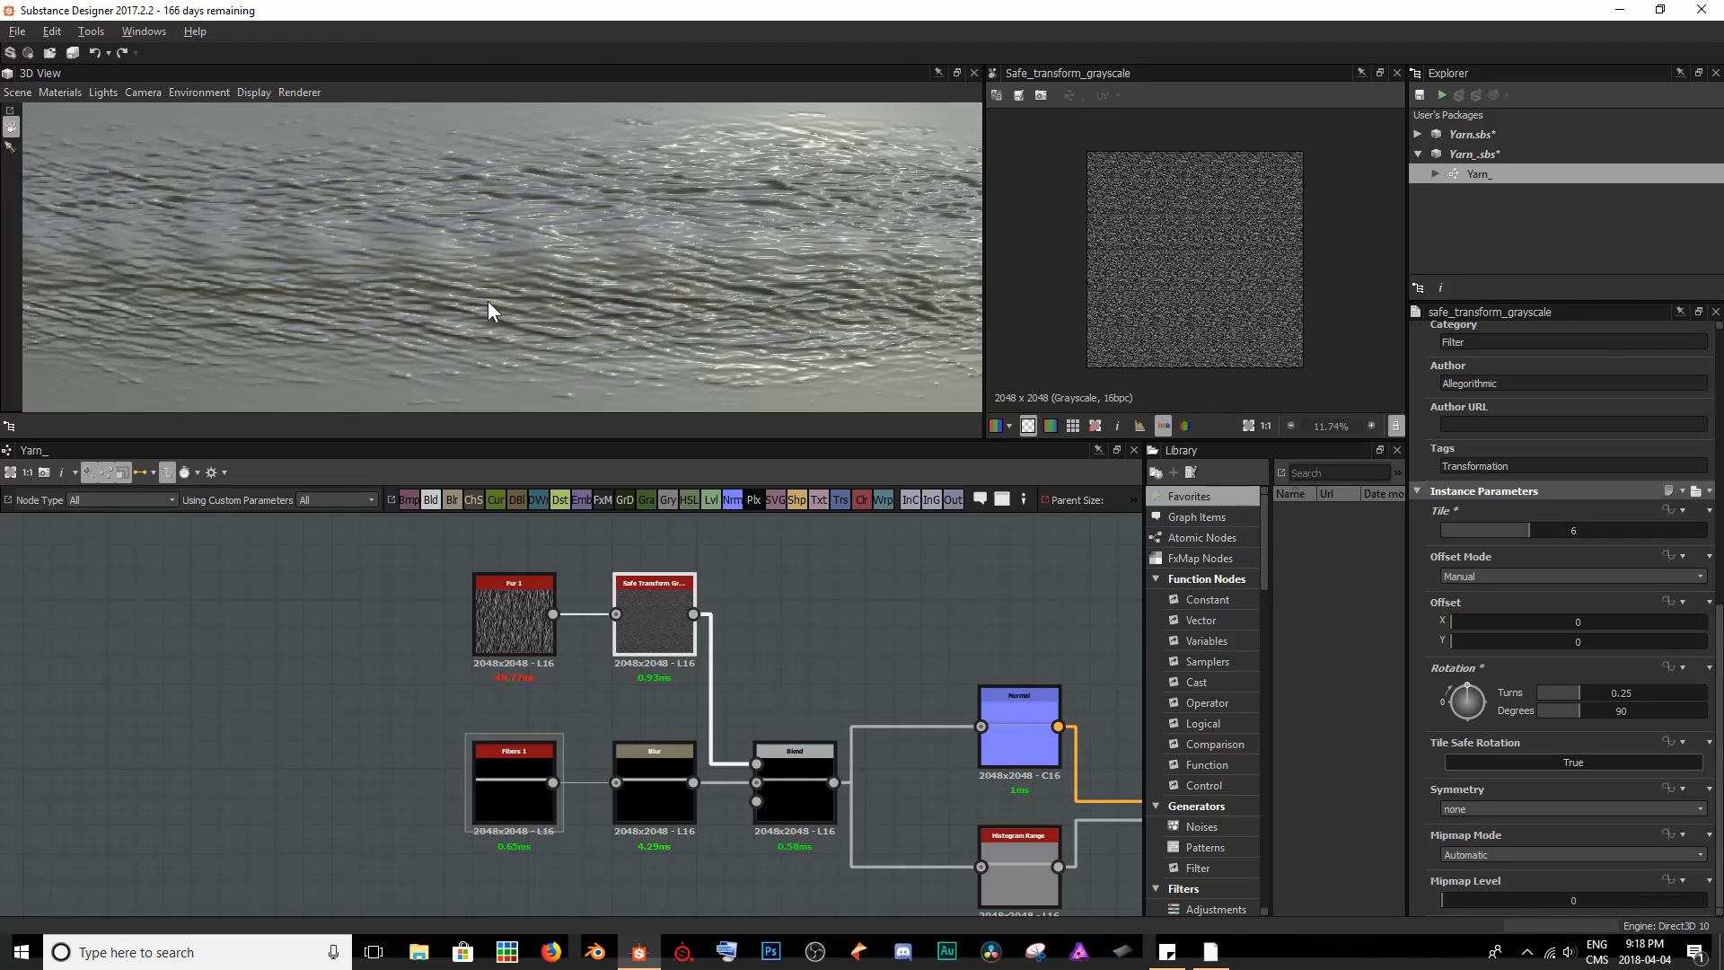
pyautogui.scroll(-2, 489, 300)
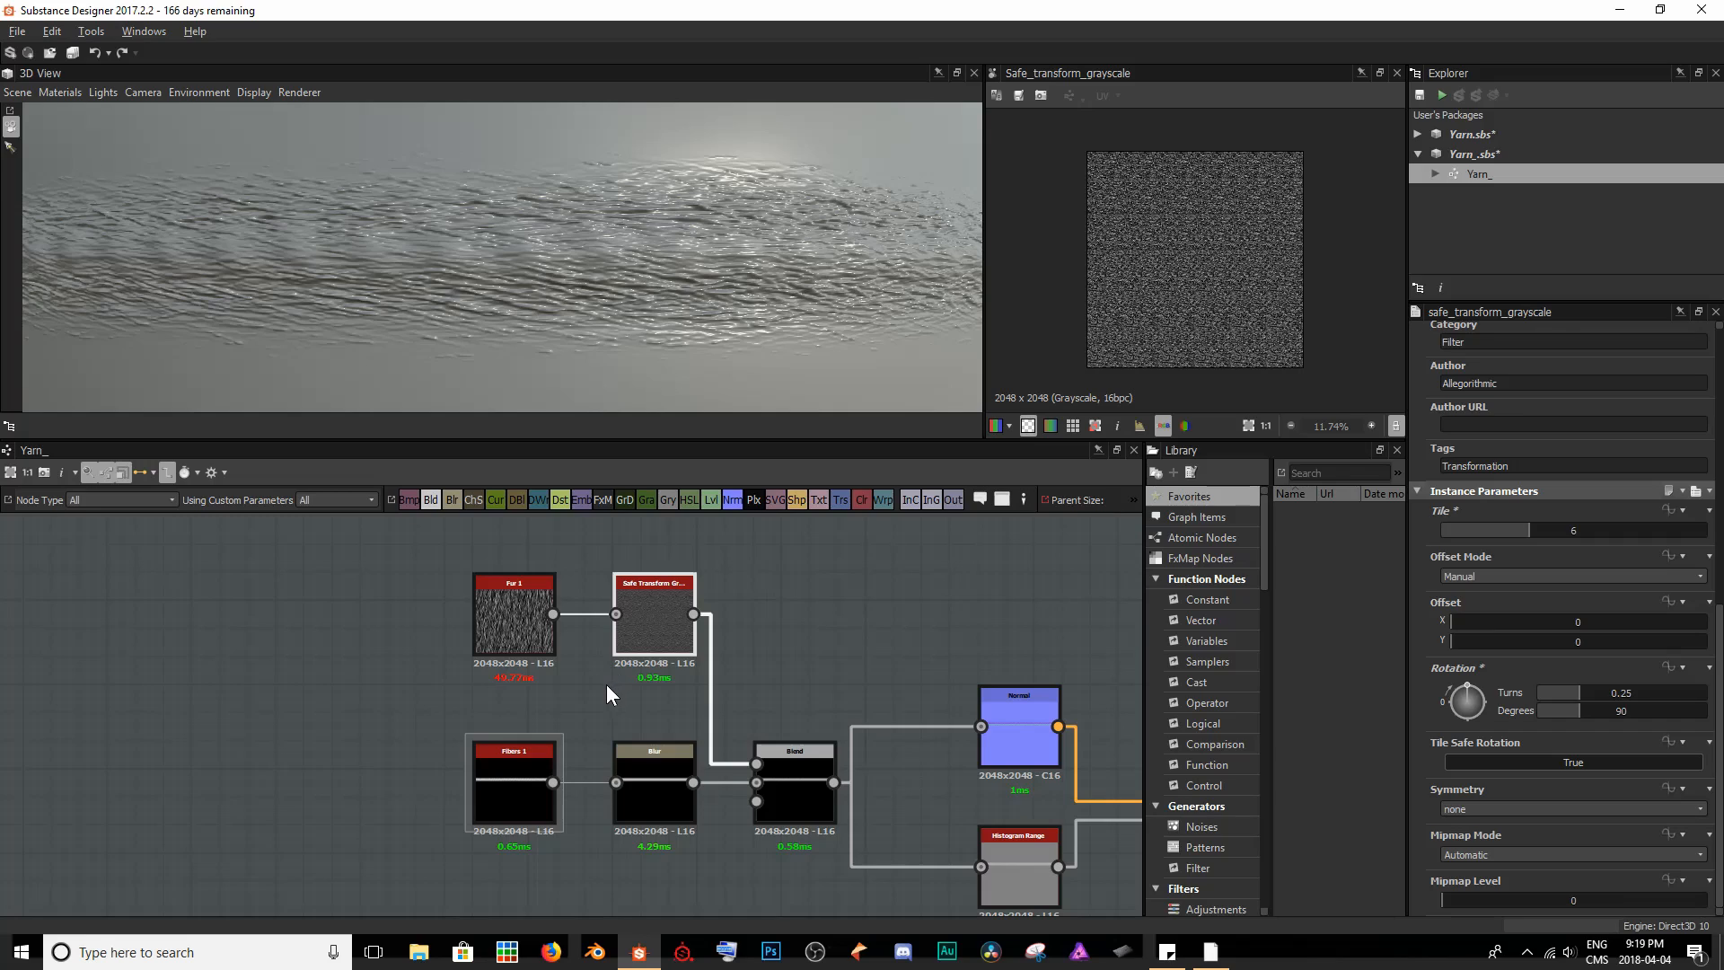
# - Connect the Blur output to the Blend node's opacity mask input and inspect the strand in the 2D view and on the sphere
pyautogui.click(640, 809)
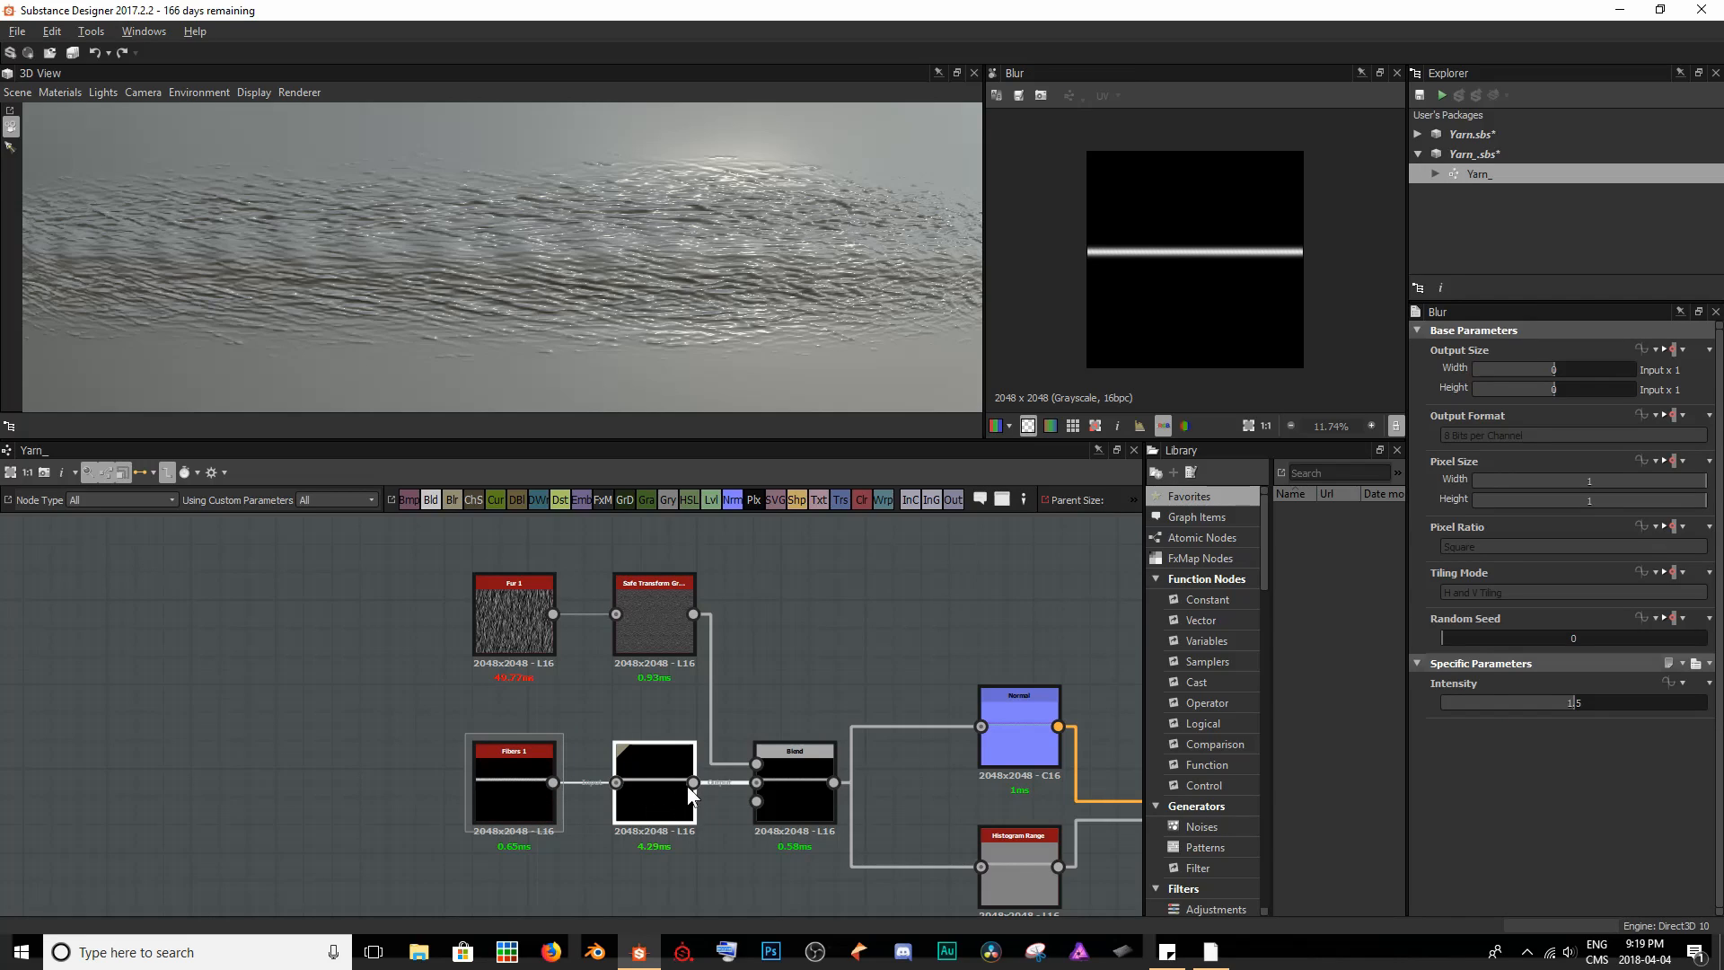
pyautogui.moveTo(693, 783); pyautogui.dragTo(753, 806)
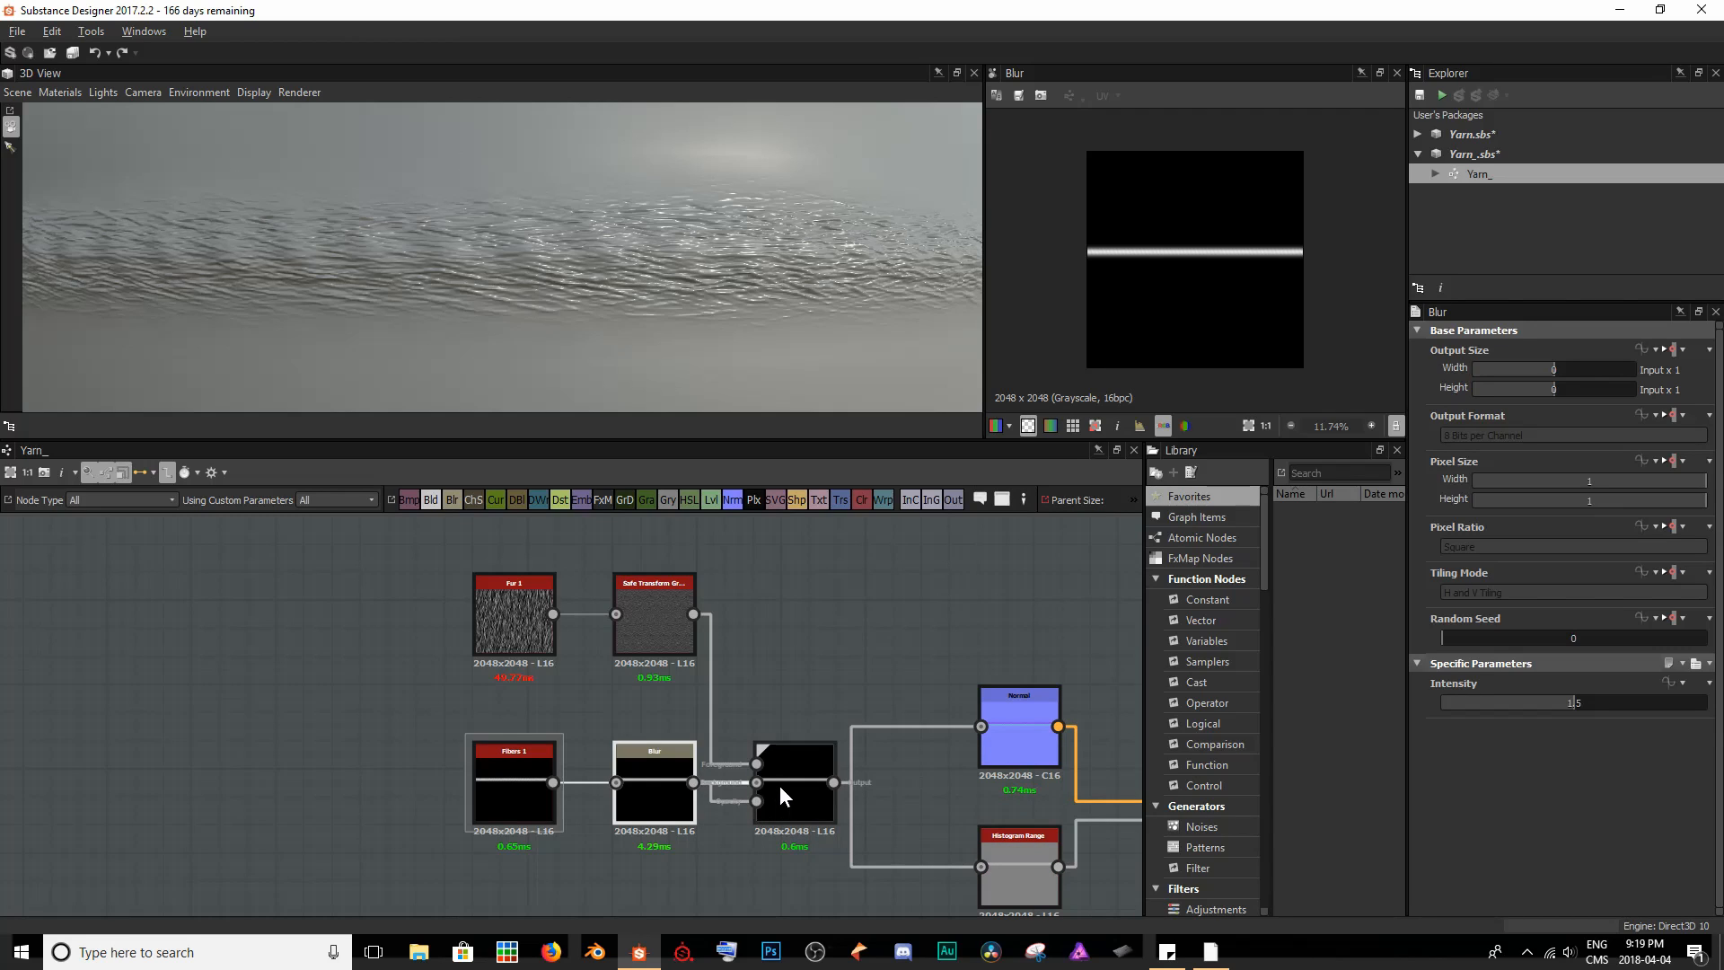
pyautogui.click(781, 785)
pyautogui.scroll(10, 1239, 296)
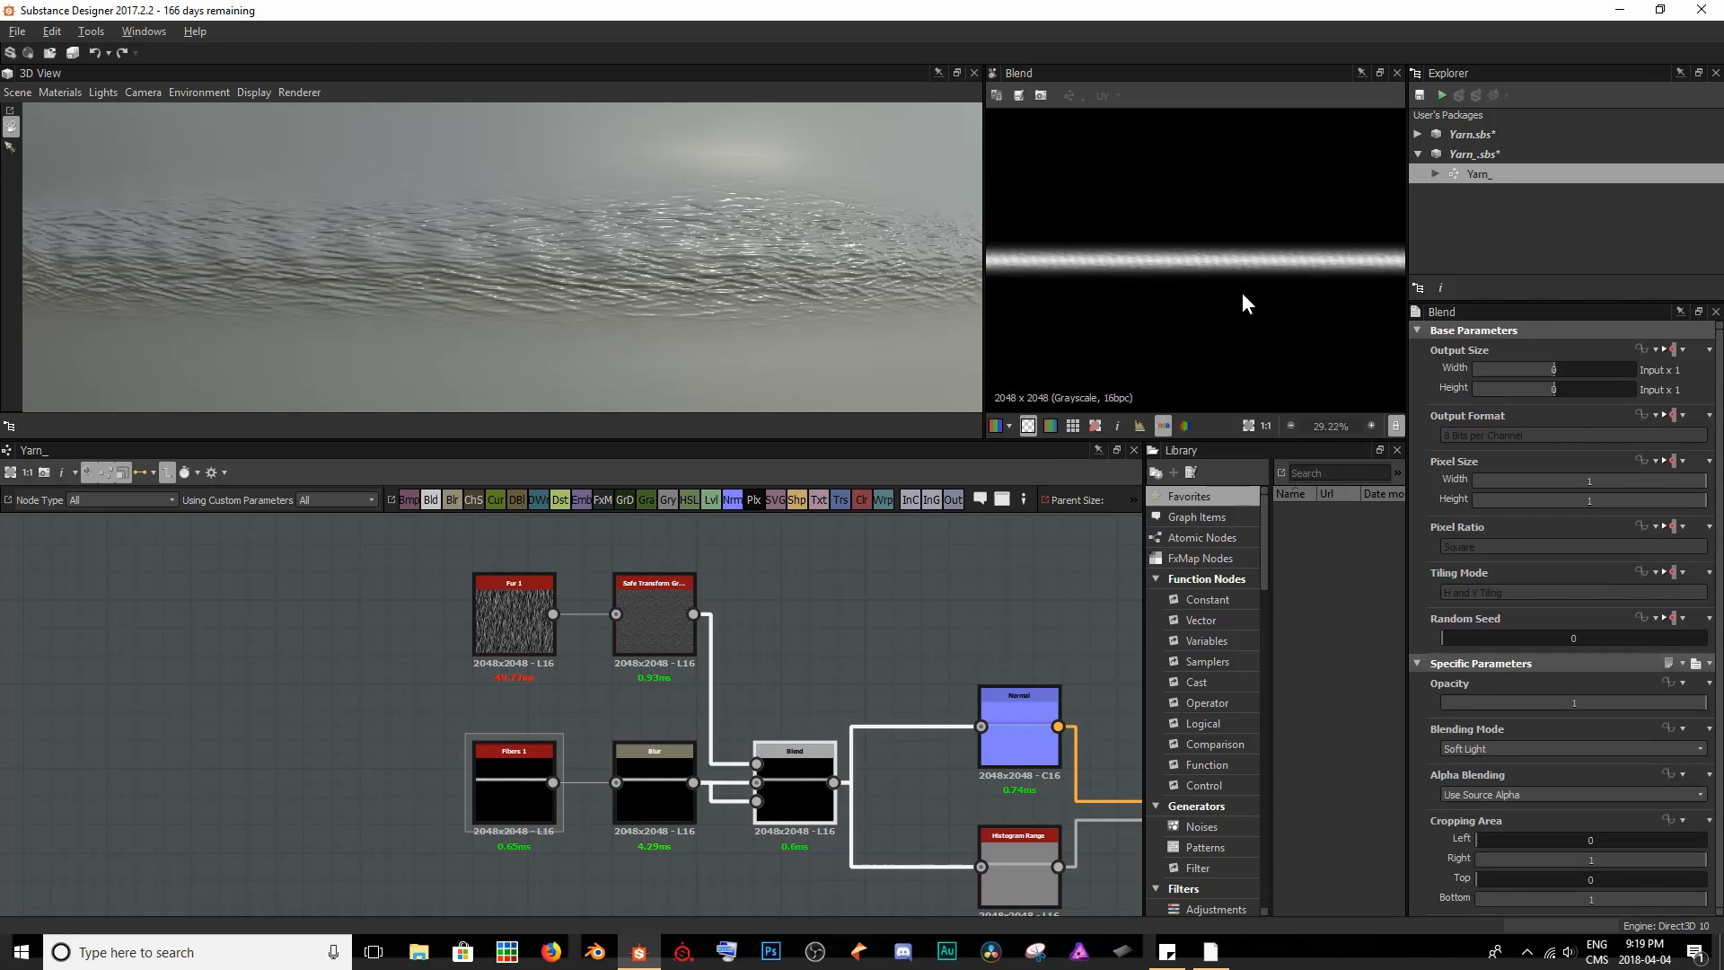
pyautogui.moveTo(1212, 281)
pyautogui.mouseDown(button='middle')
pyautogui.moveTo(1139, 201)
pyautogui.moveTo(1230, 268)
pyautogui.mouseUp(button='middle')
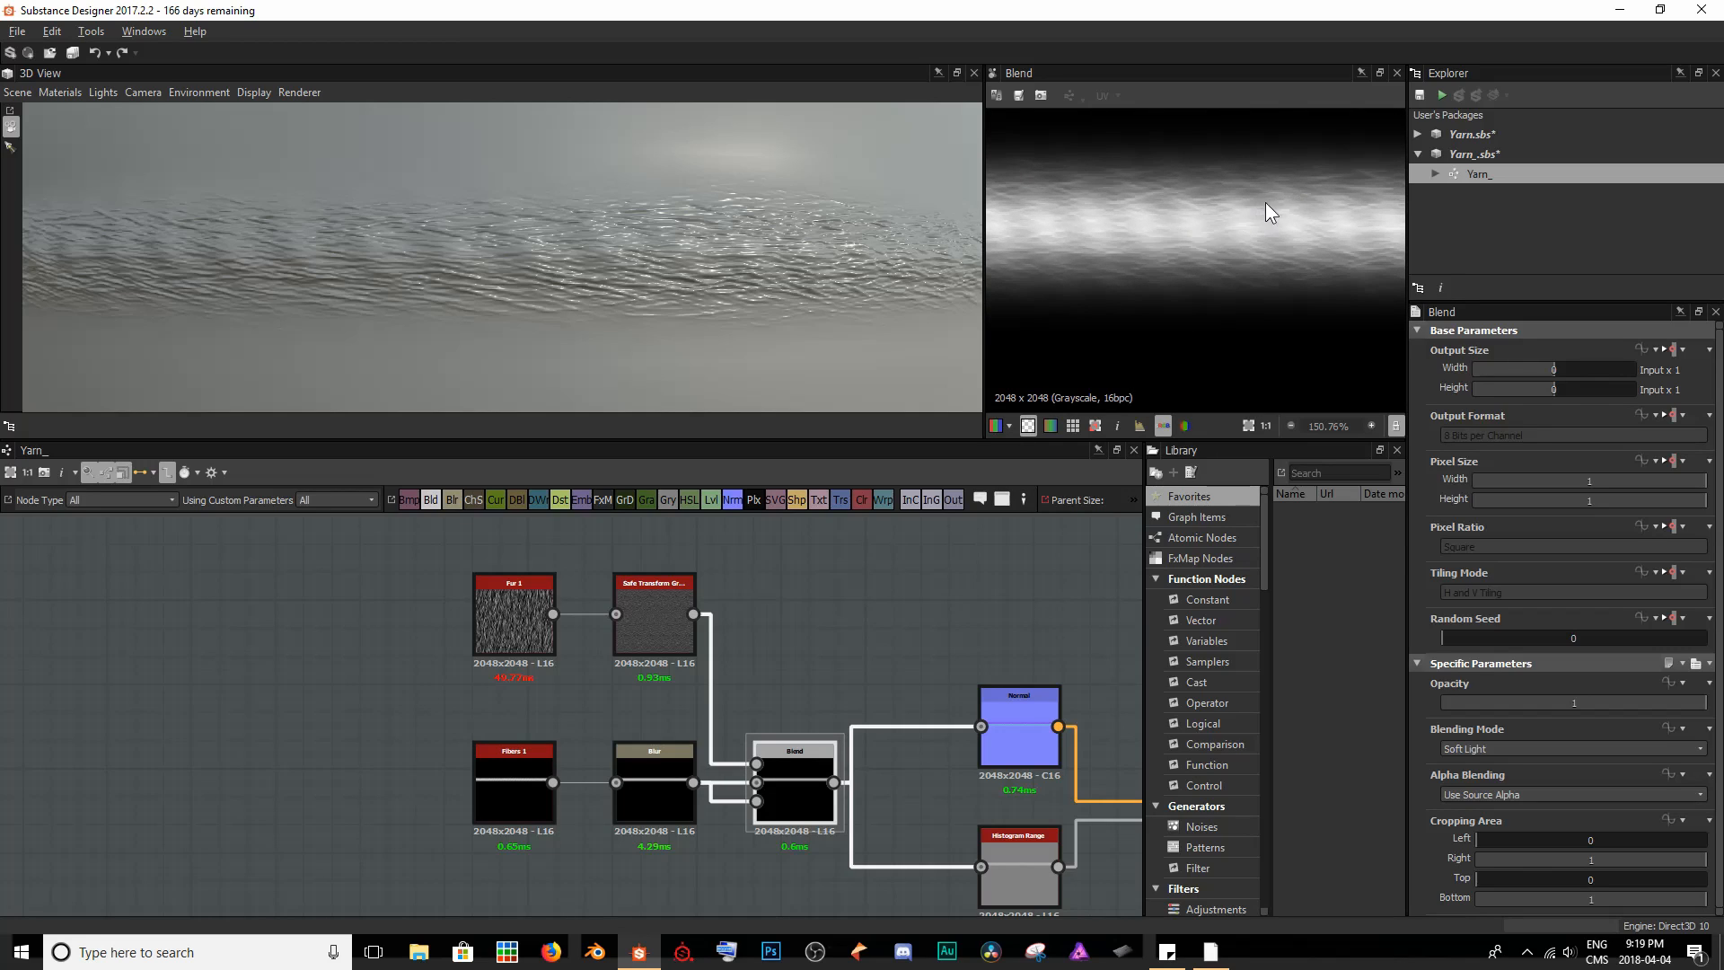
pyautogui.moveTo(1131, 221); pyautogui.dragTo(1189, 236, button='middle')
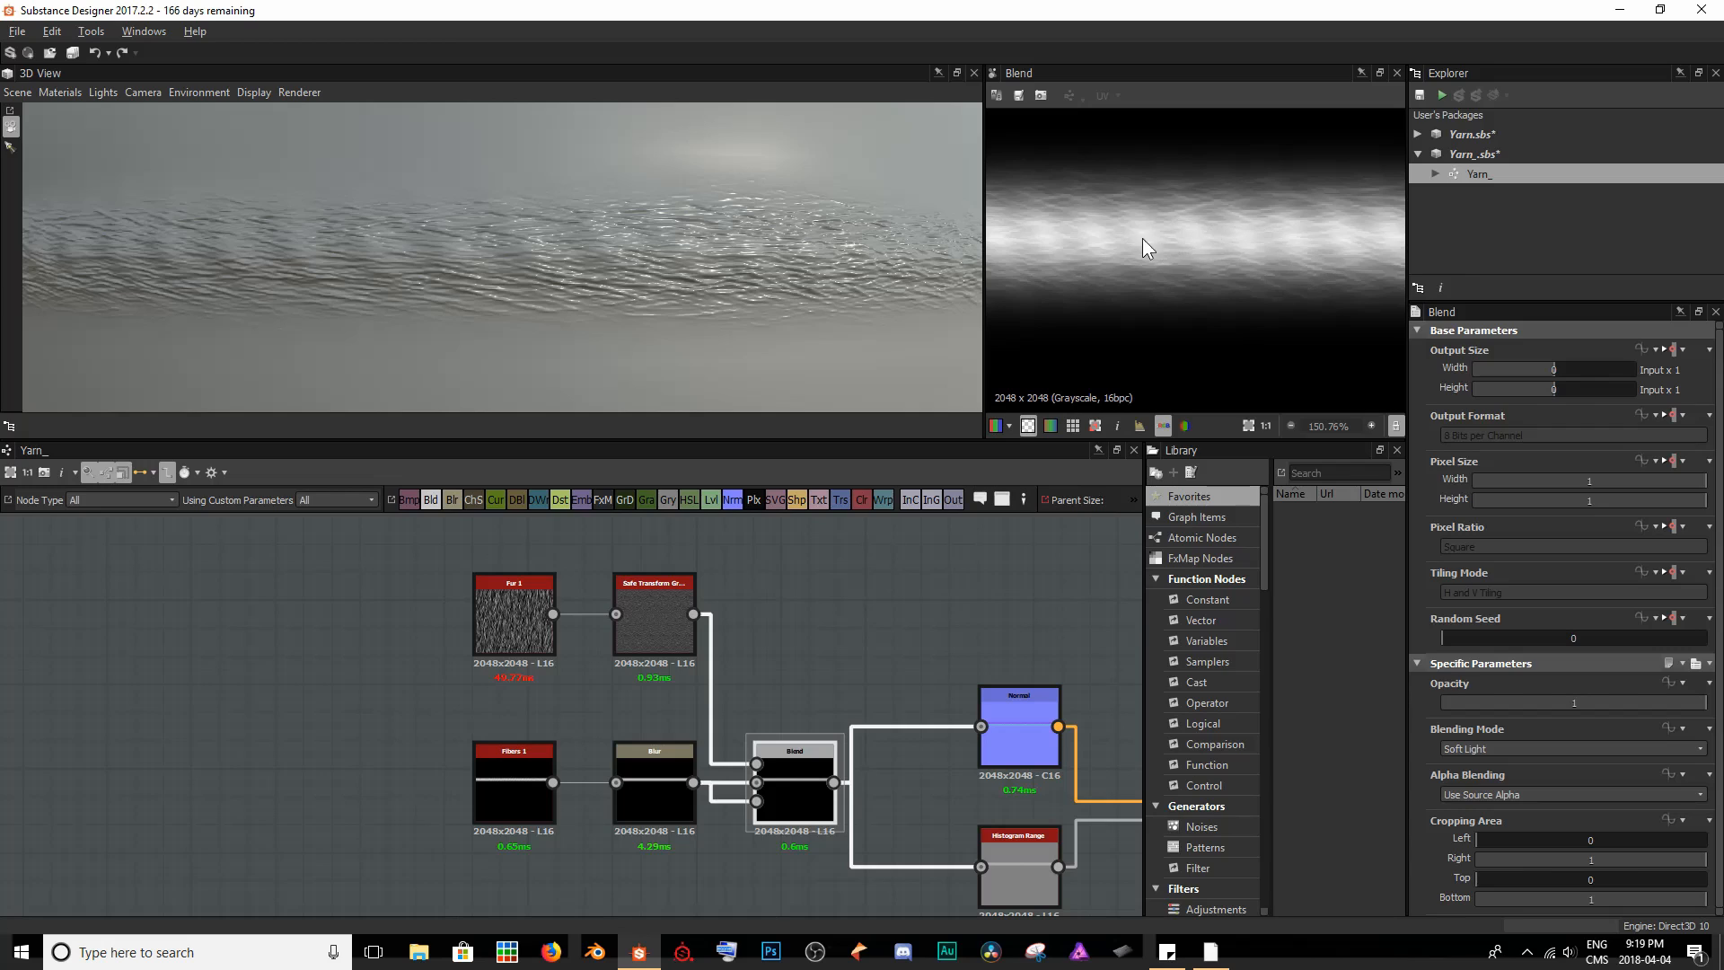
pyautogui.scroll(-5, 1126, 244)
pyautogui.scroll(-10, 764, 268)
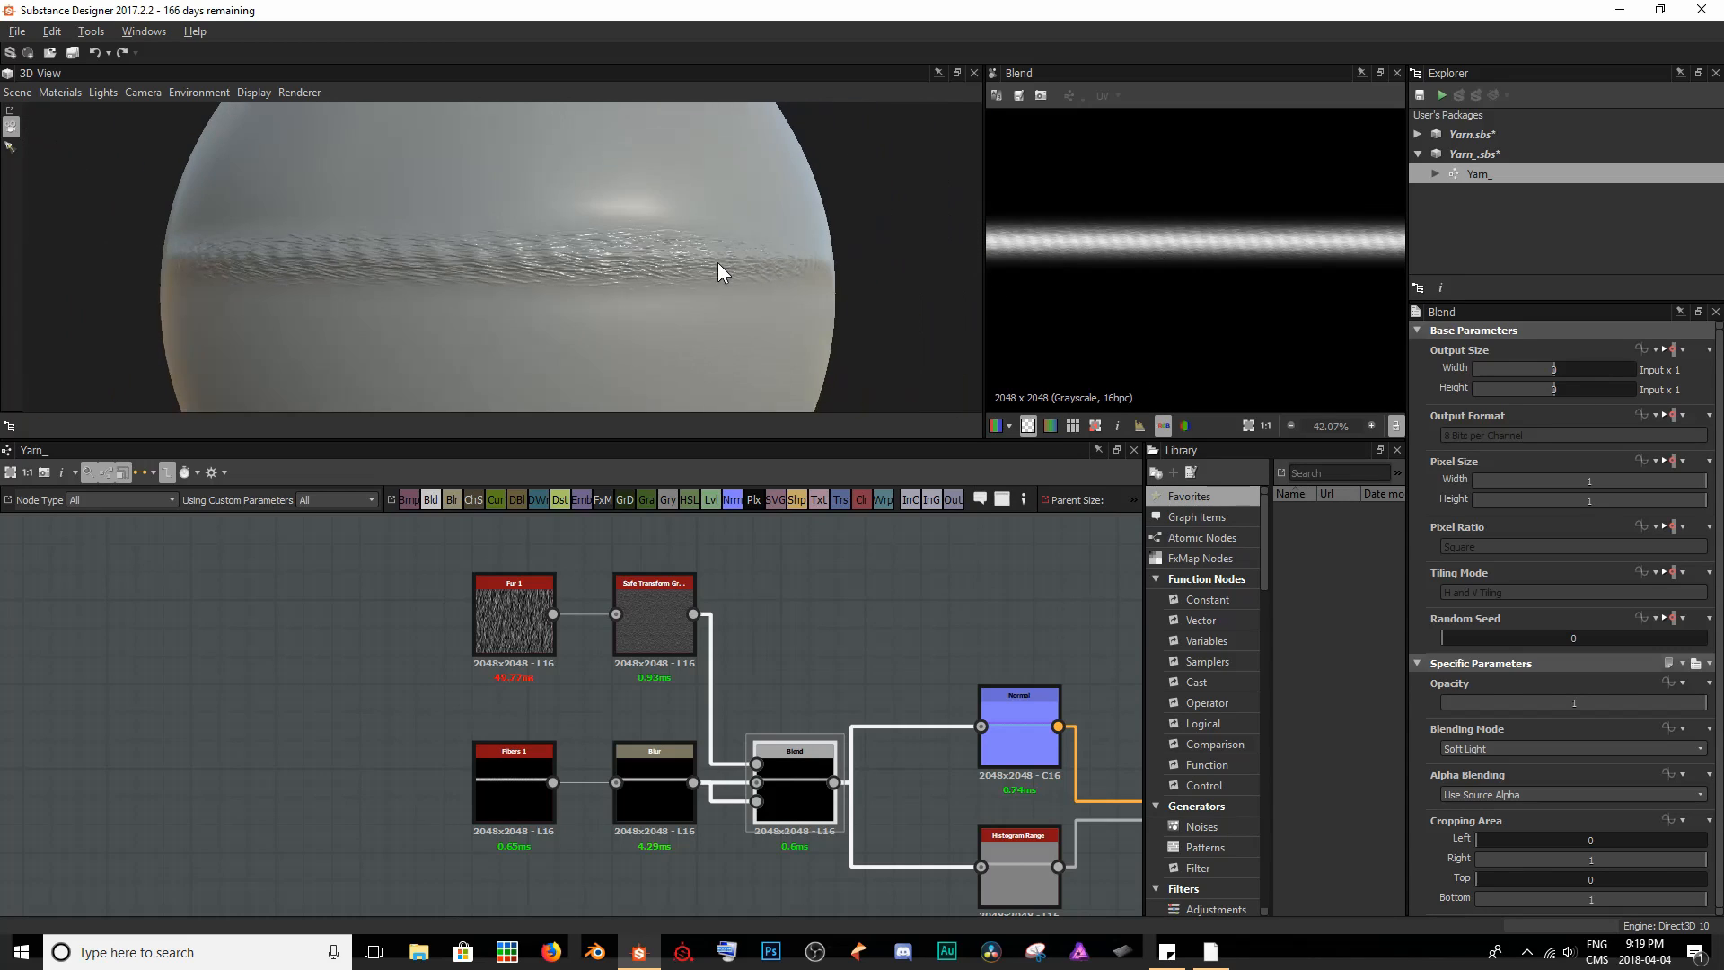
pyautogui.scroll(6, 539, 267)
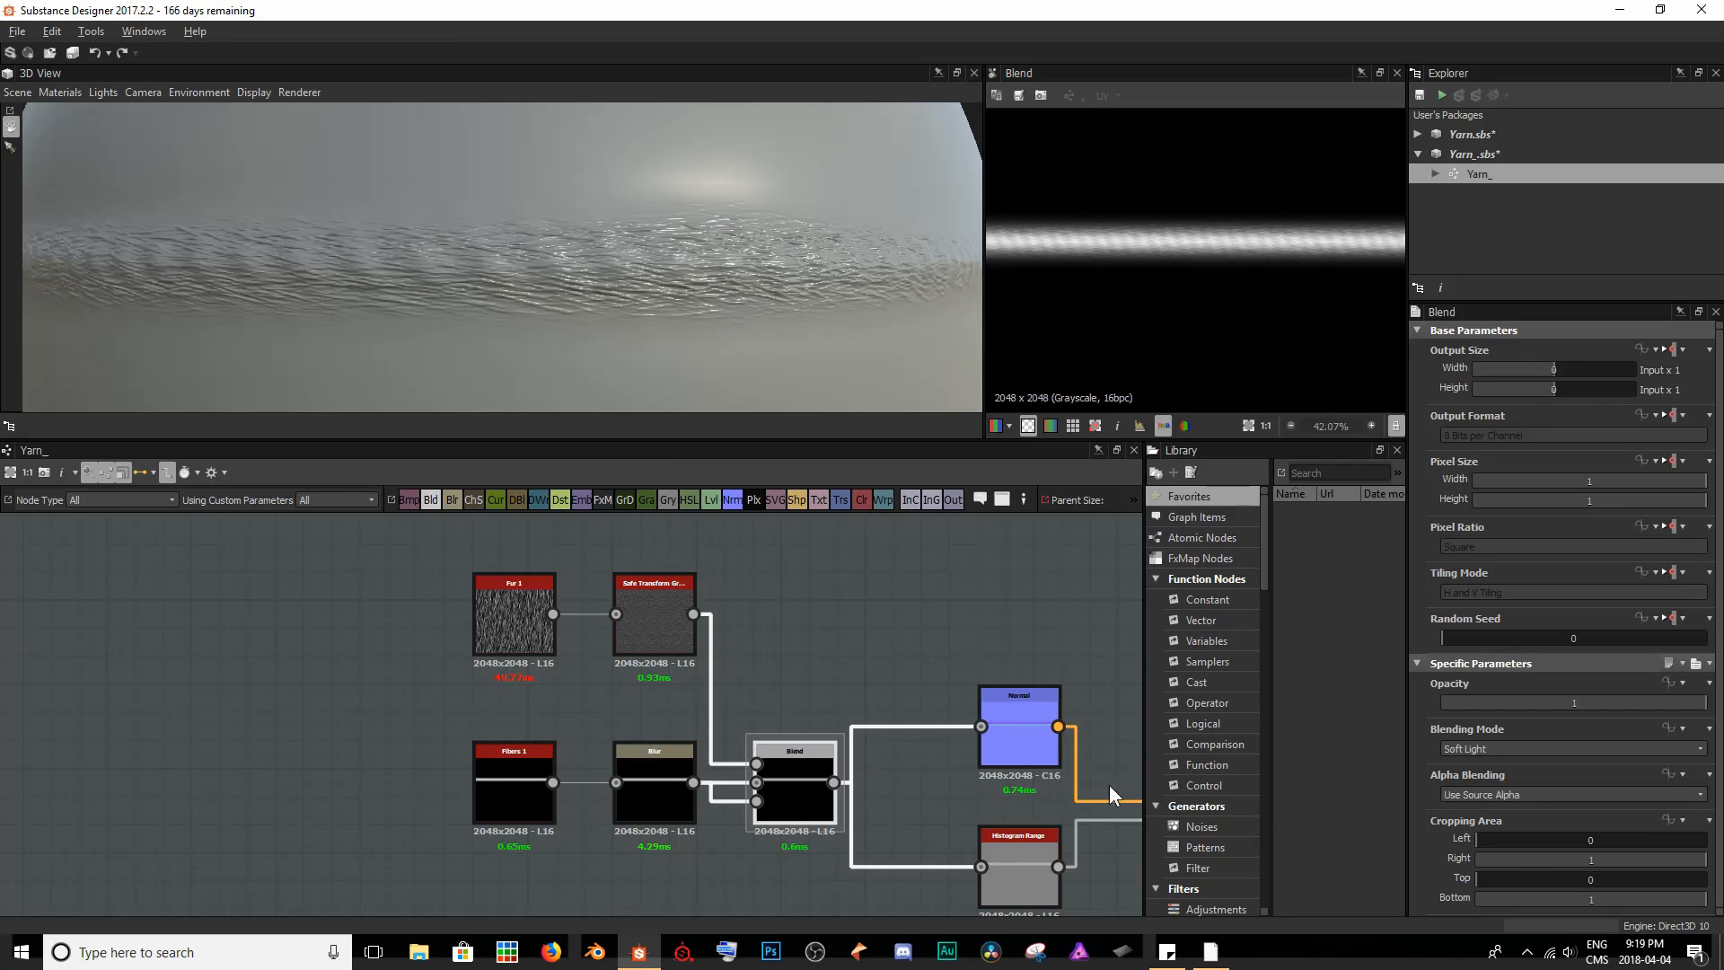
# - Set the Blend node's Opacity to 0.3 and the Blur node's Intensity to 0.95, checking the strand on the sphere
pyautogui.moveTo(1699, 703); pyautogui.dragTo(1520, 733)
pyautogui.click(637, 792)
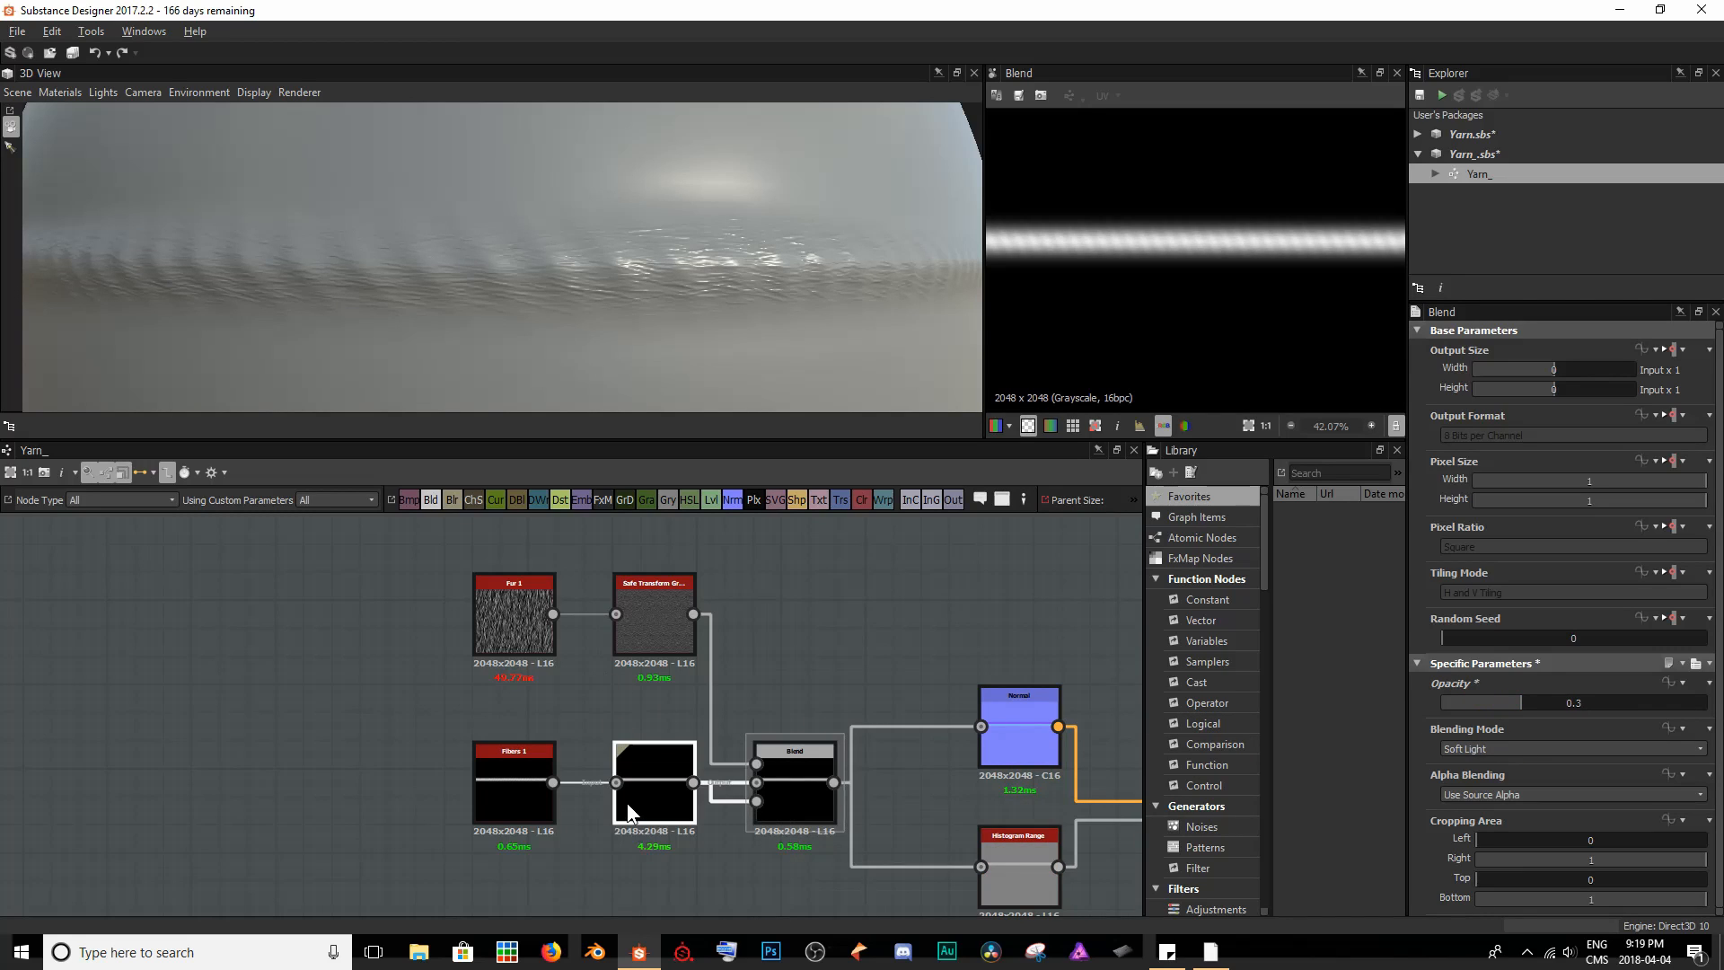
pyautogui.moveTo(1565, 717); pyautogui.dragTo(1525, 715)
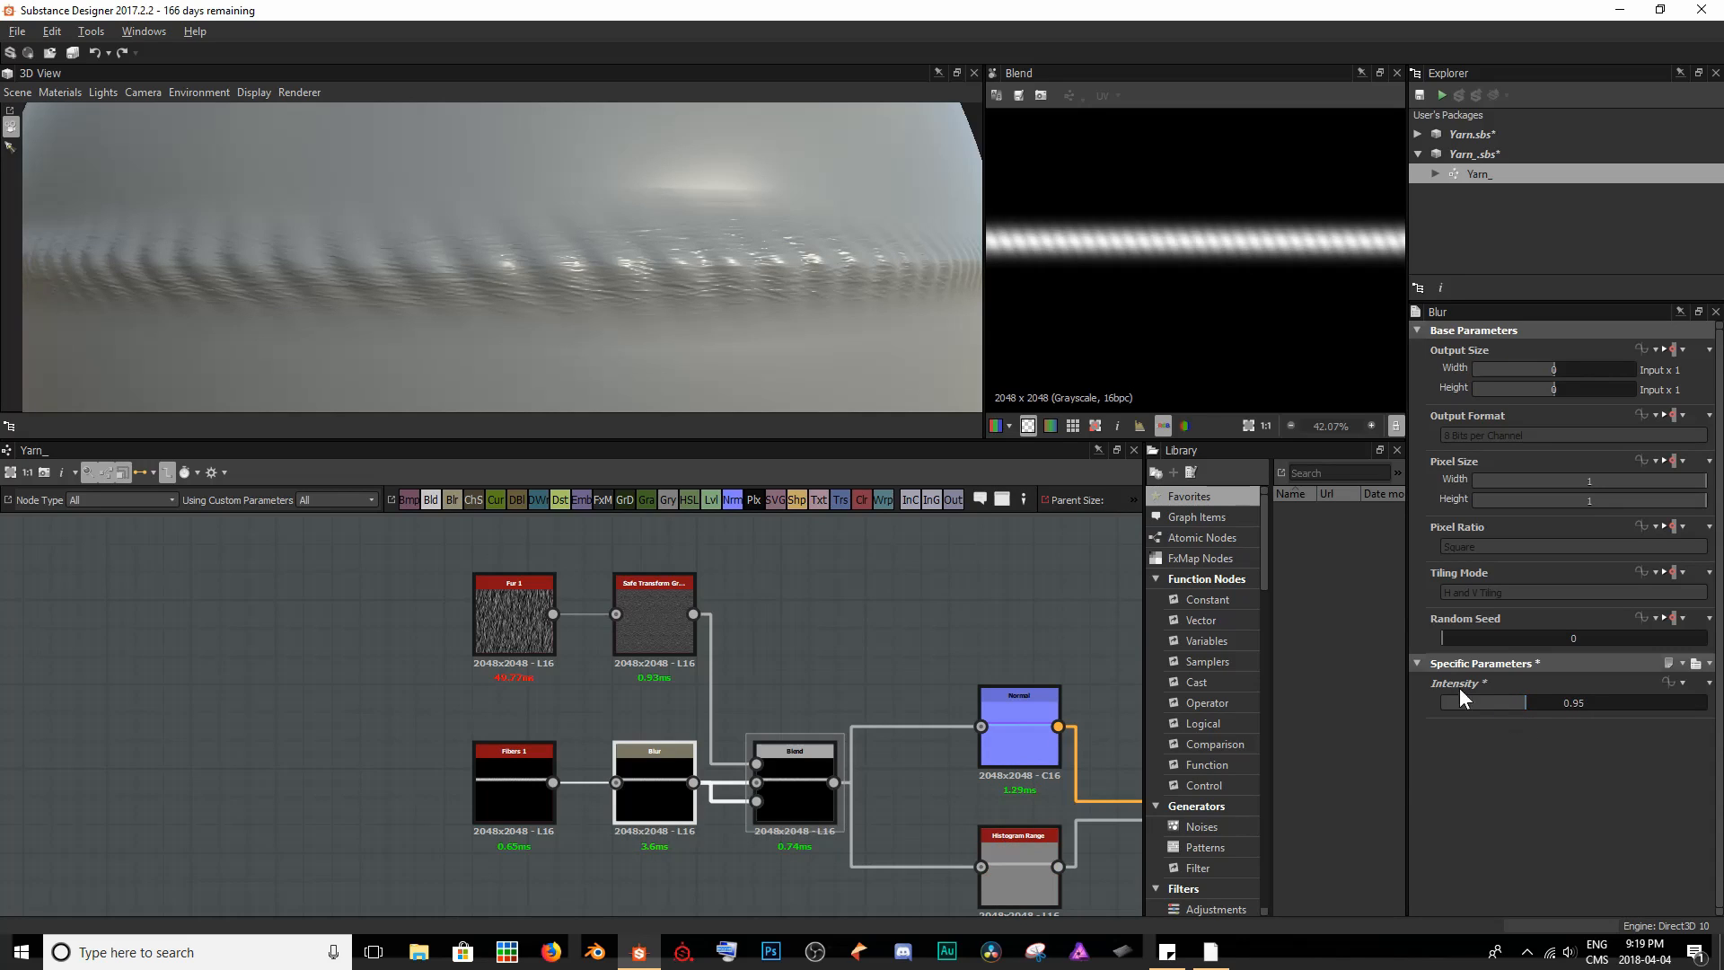
pyautogui.scroll(-5, 693, 327)
pyautogui.moveTo(658, 271); pyautogui.dragTo(620, 265)
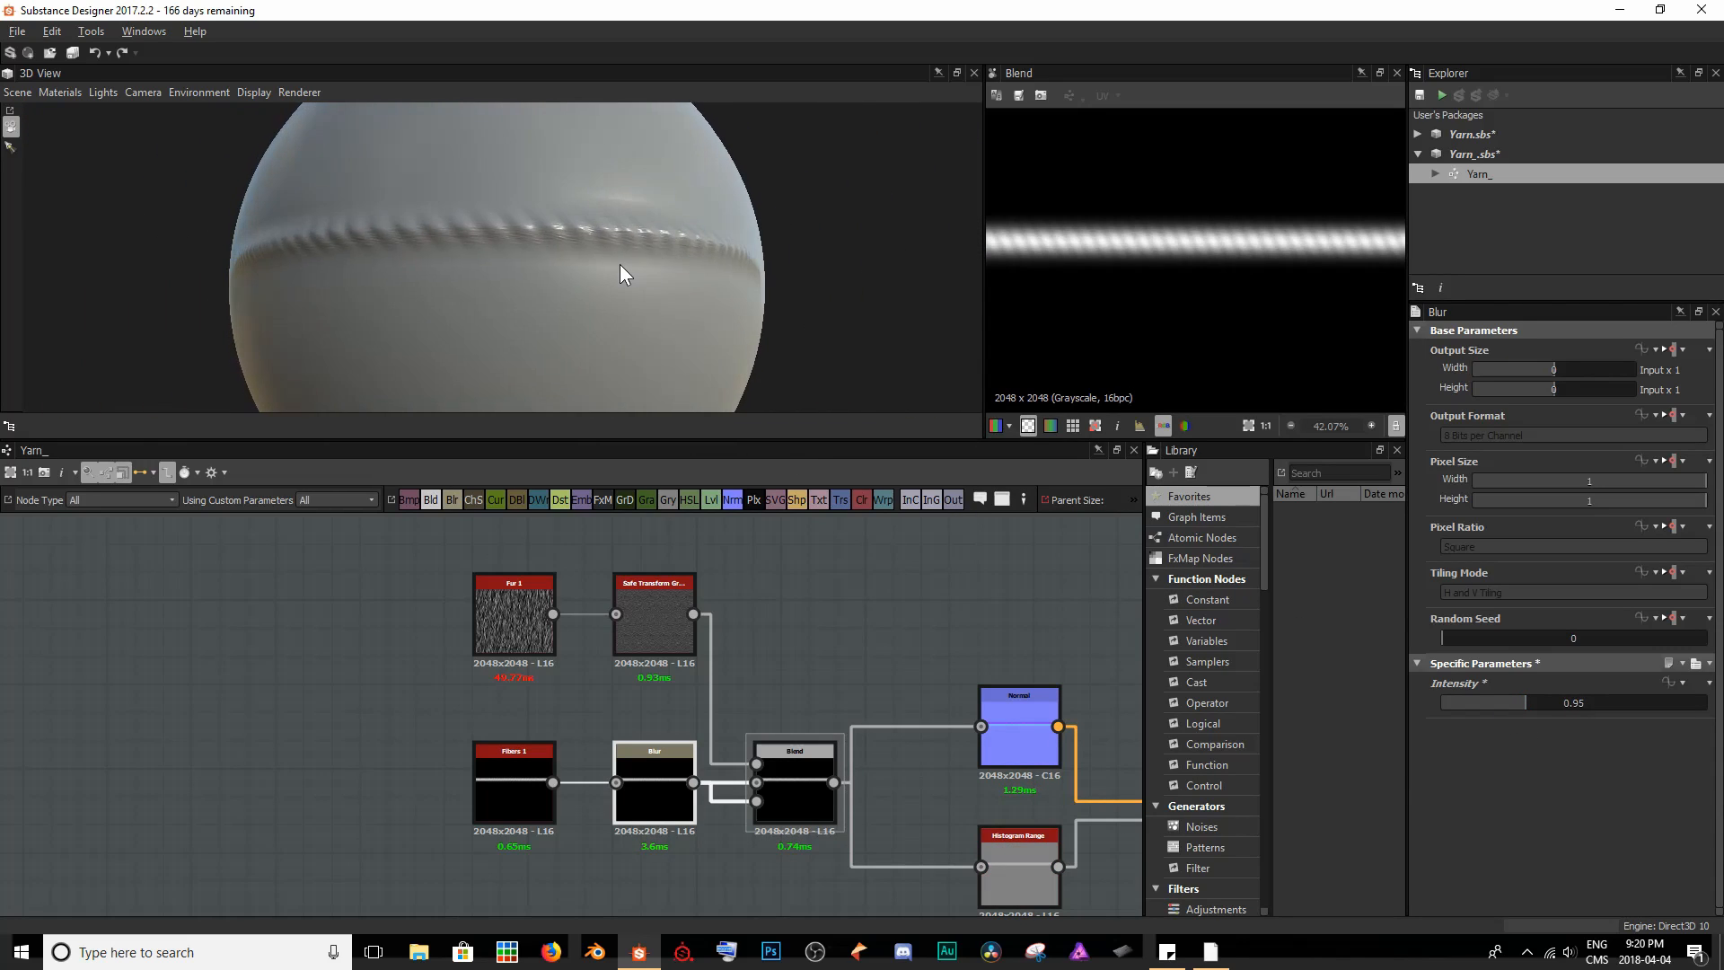
pyautogui.scroll(3, 612, 266)
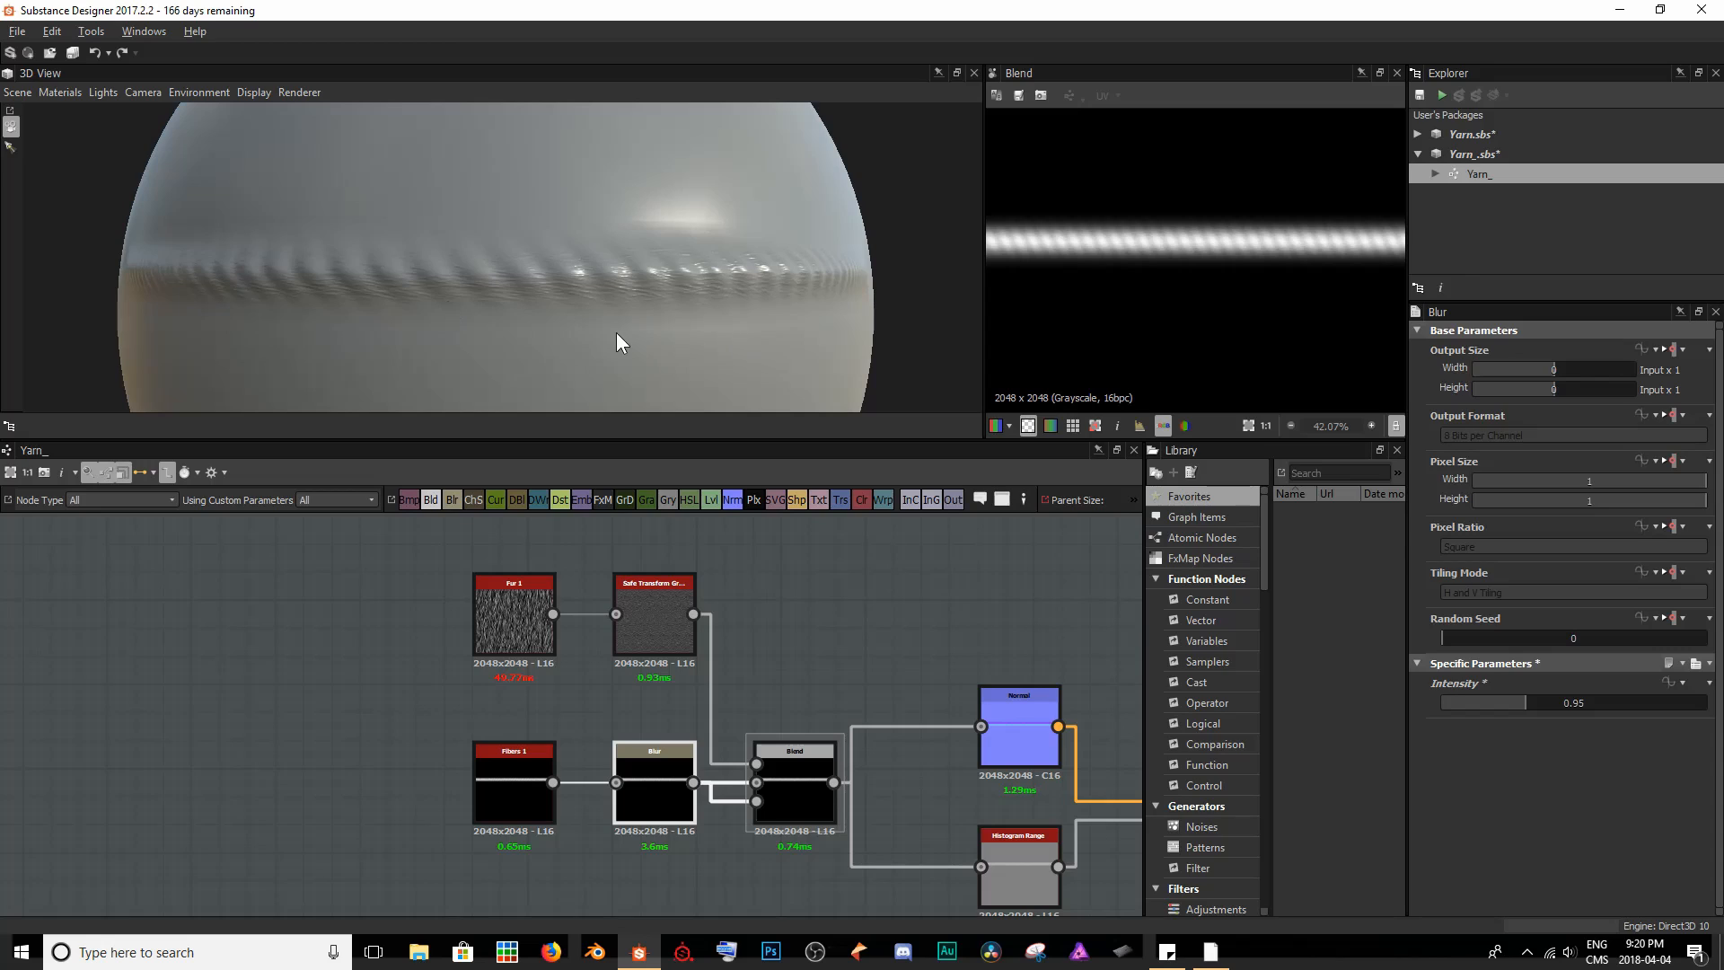
# - Raise the Blend node's Opacity to about 0.53 and inspect the strand's fur on the sphere
pyautogui.click(788, 768)
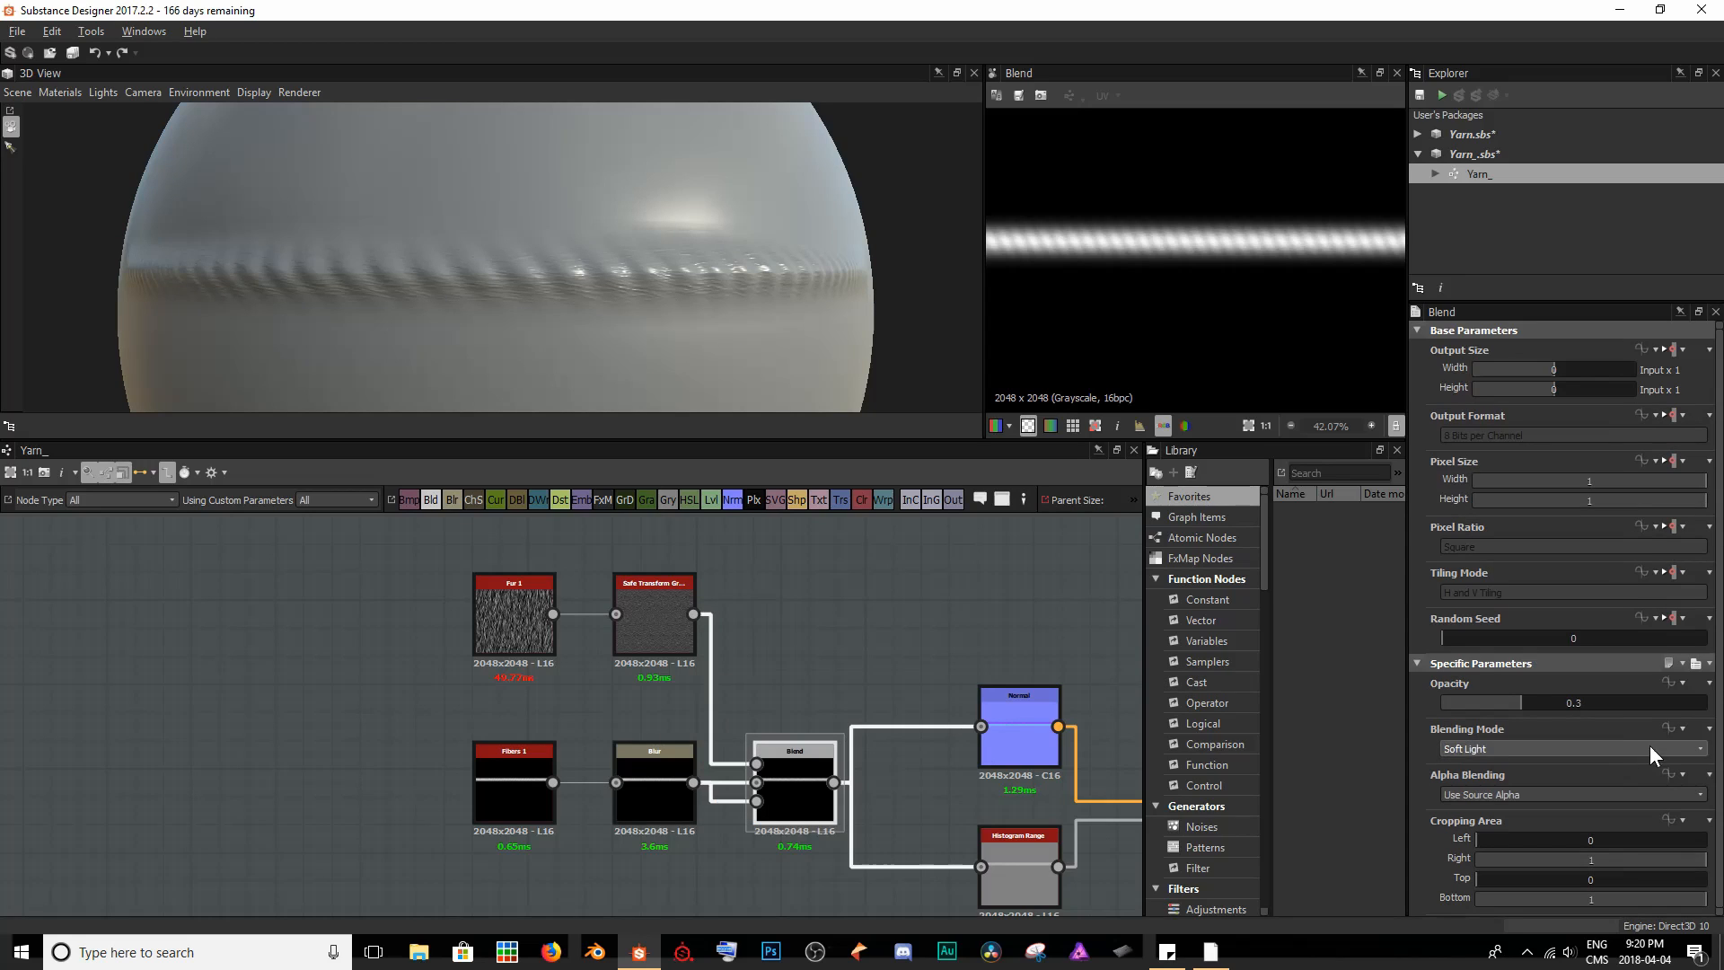
pyautogui.moveTo(1525, 707); pyautogui.dragTo(1579, 704)
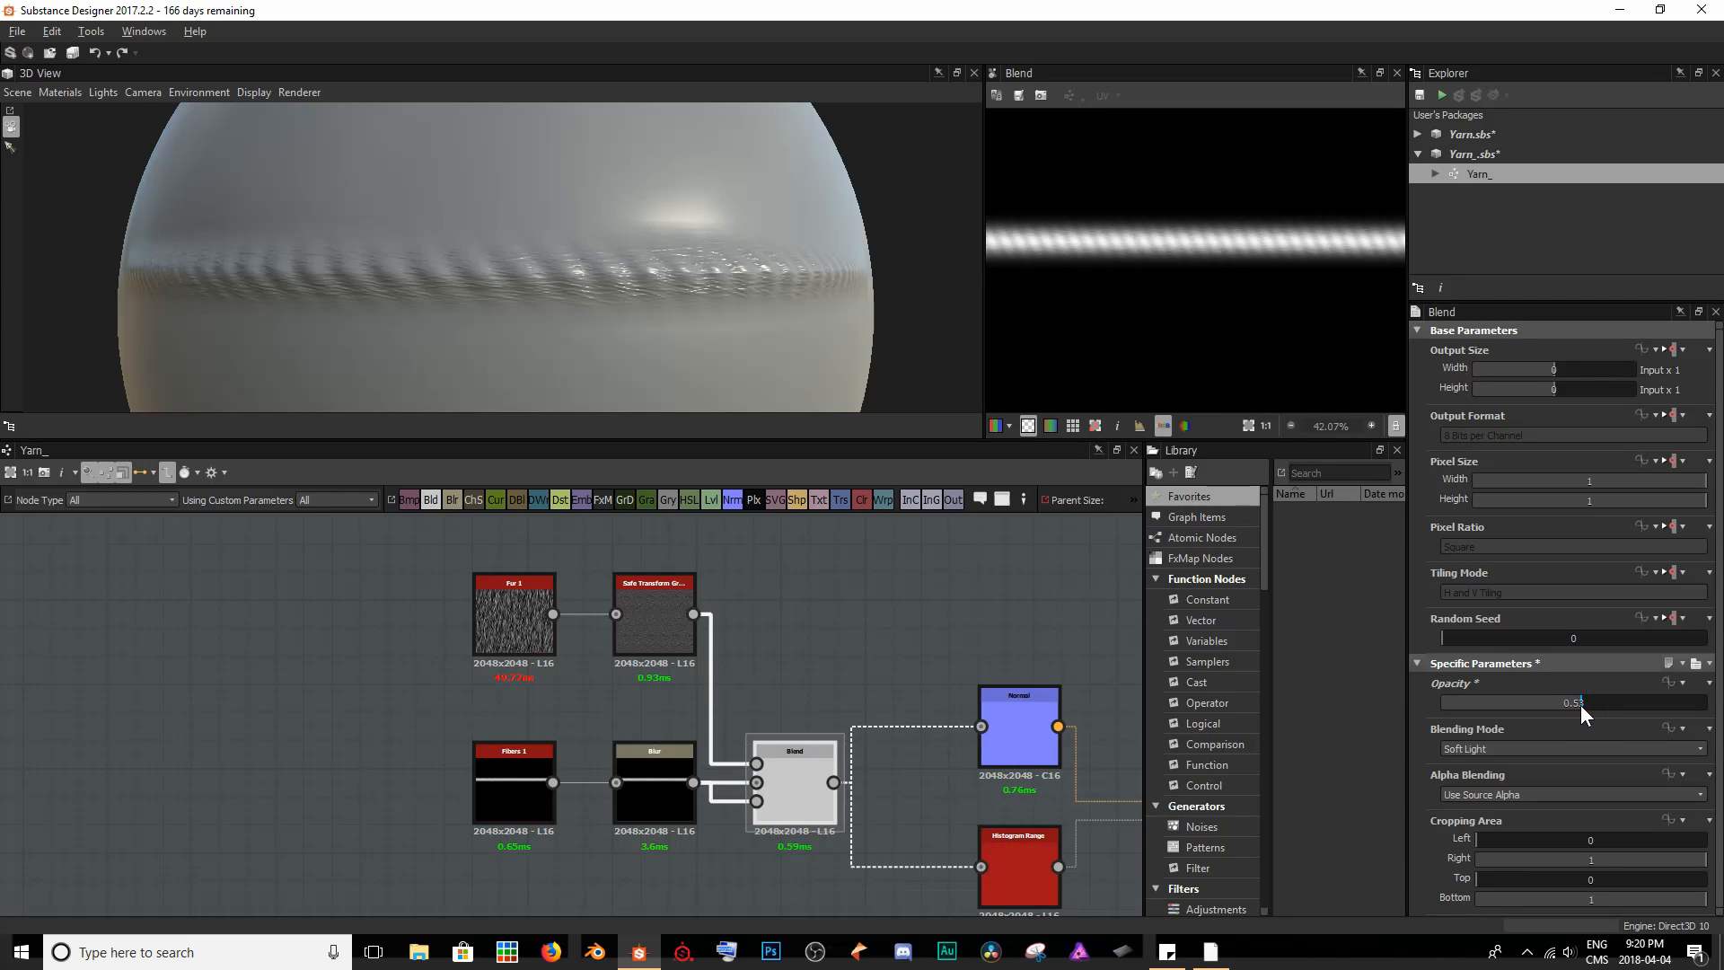
pyautogui.scroll(-2, 713, 264)
pyautogui.moveTo(712, 264); pyautogui.dragTo(664, 254)
pyautogui.scroll(4, 352, 302)
pyautogui.moveTo(353, 302); pyautogui.dragTo(401, 294)
# - Set the Histogram Range node's Range to 0.49 and Position to 0.6
pyautogui.moveTo(858, 720); pyautogui.dragTo(581, 592, button='middle')
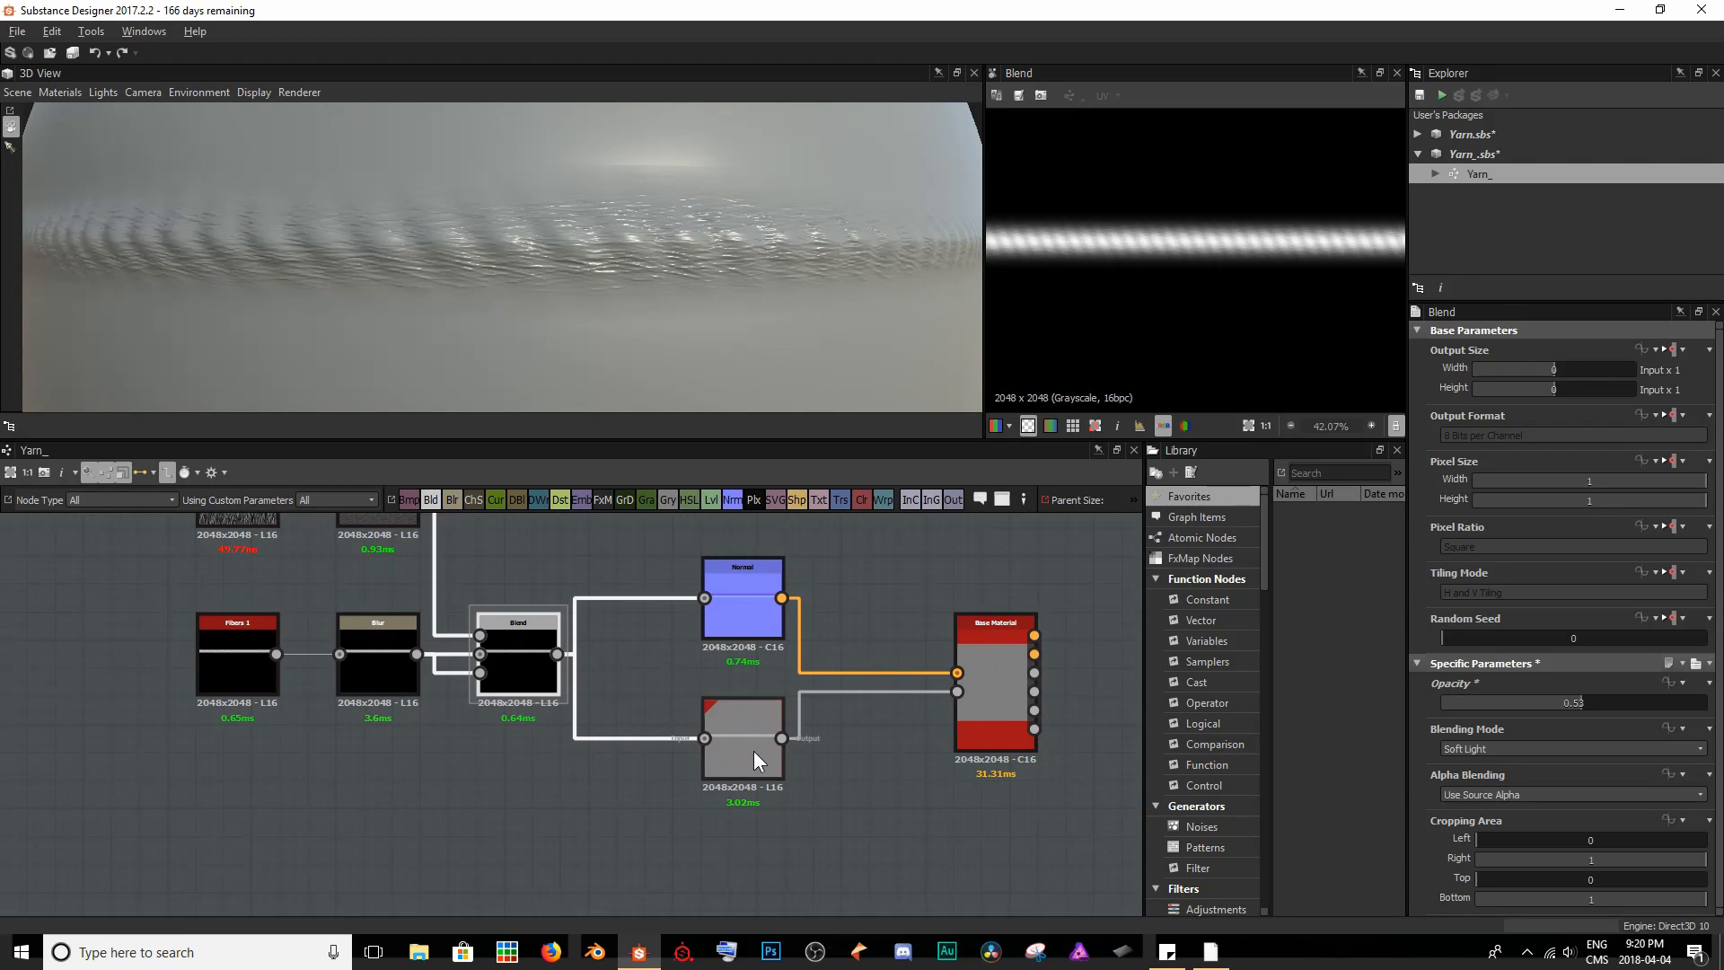
pyautogui.doubleClick(753, 751)
pyautogui.scroll(-3, 1568, 783)
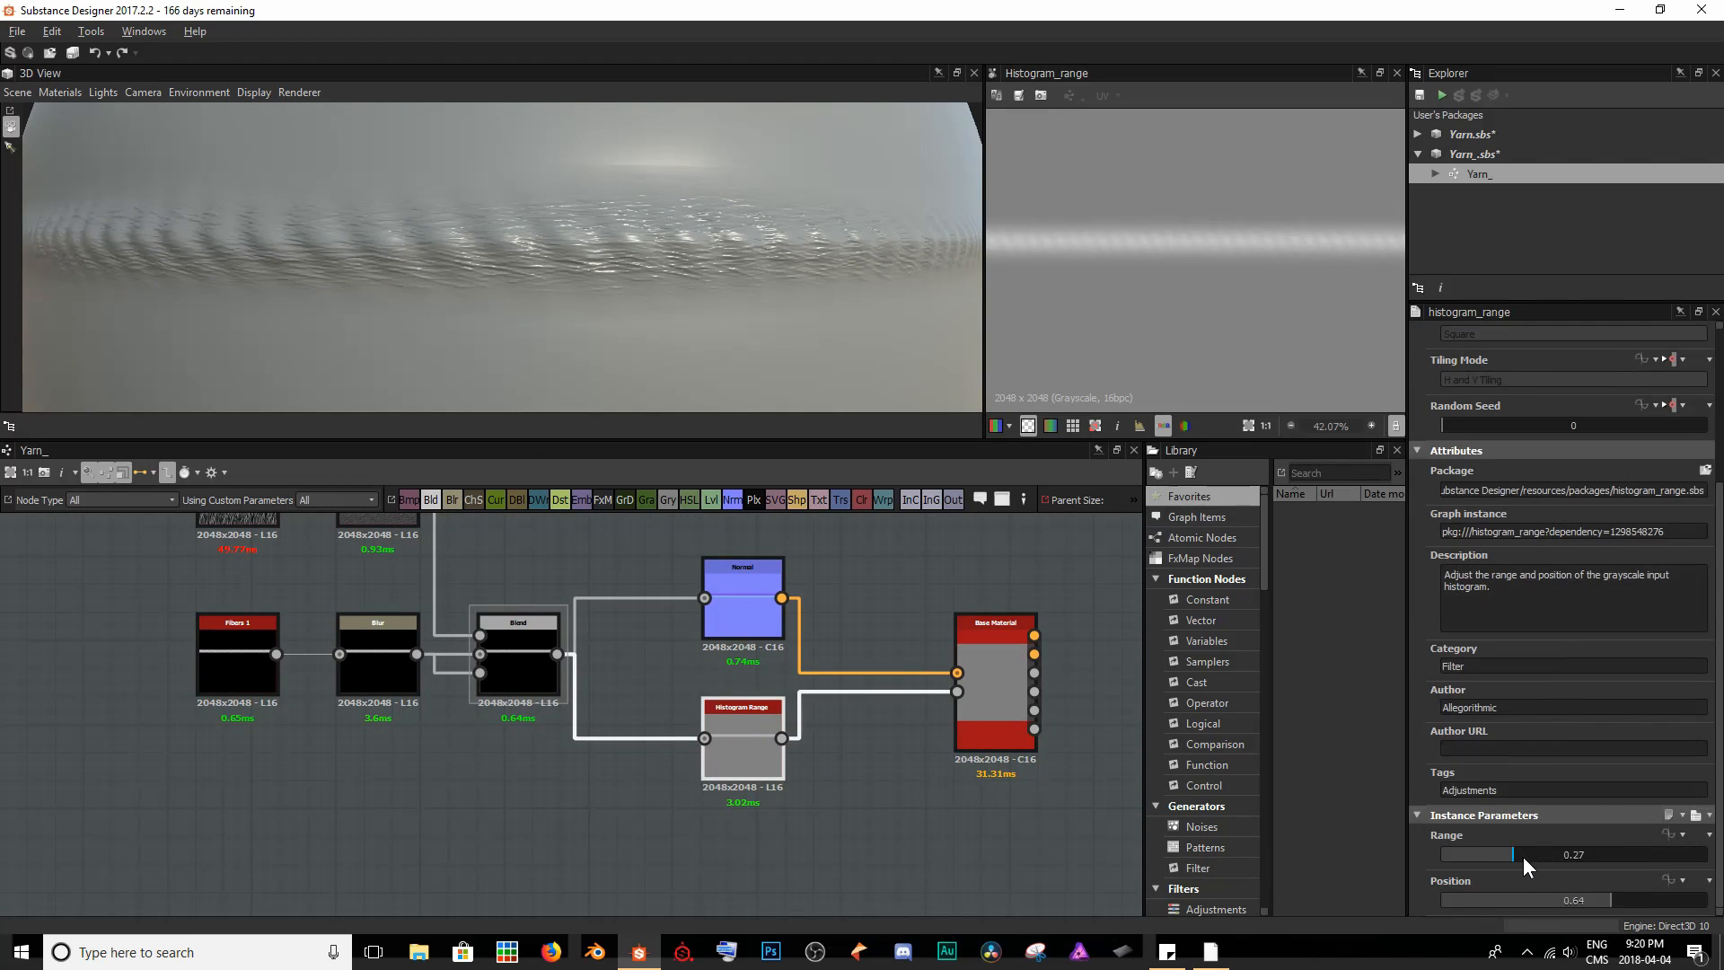
pyautogui.moveTo(1523, 856); pyautogui.dragTo(1574, 857)
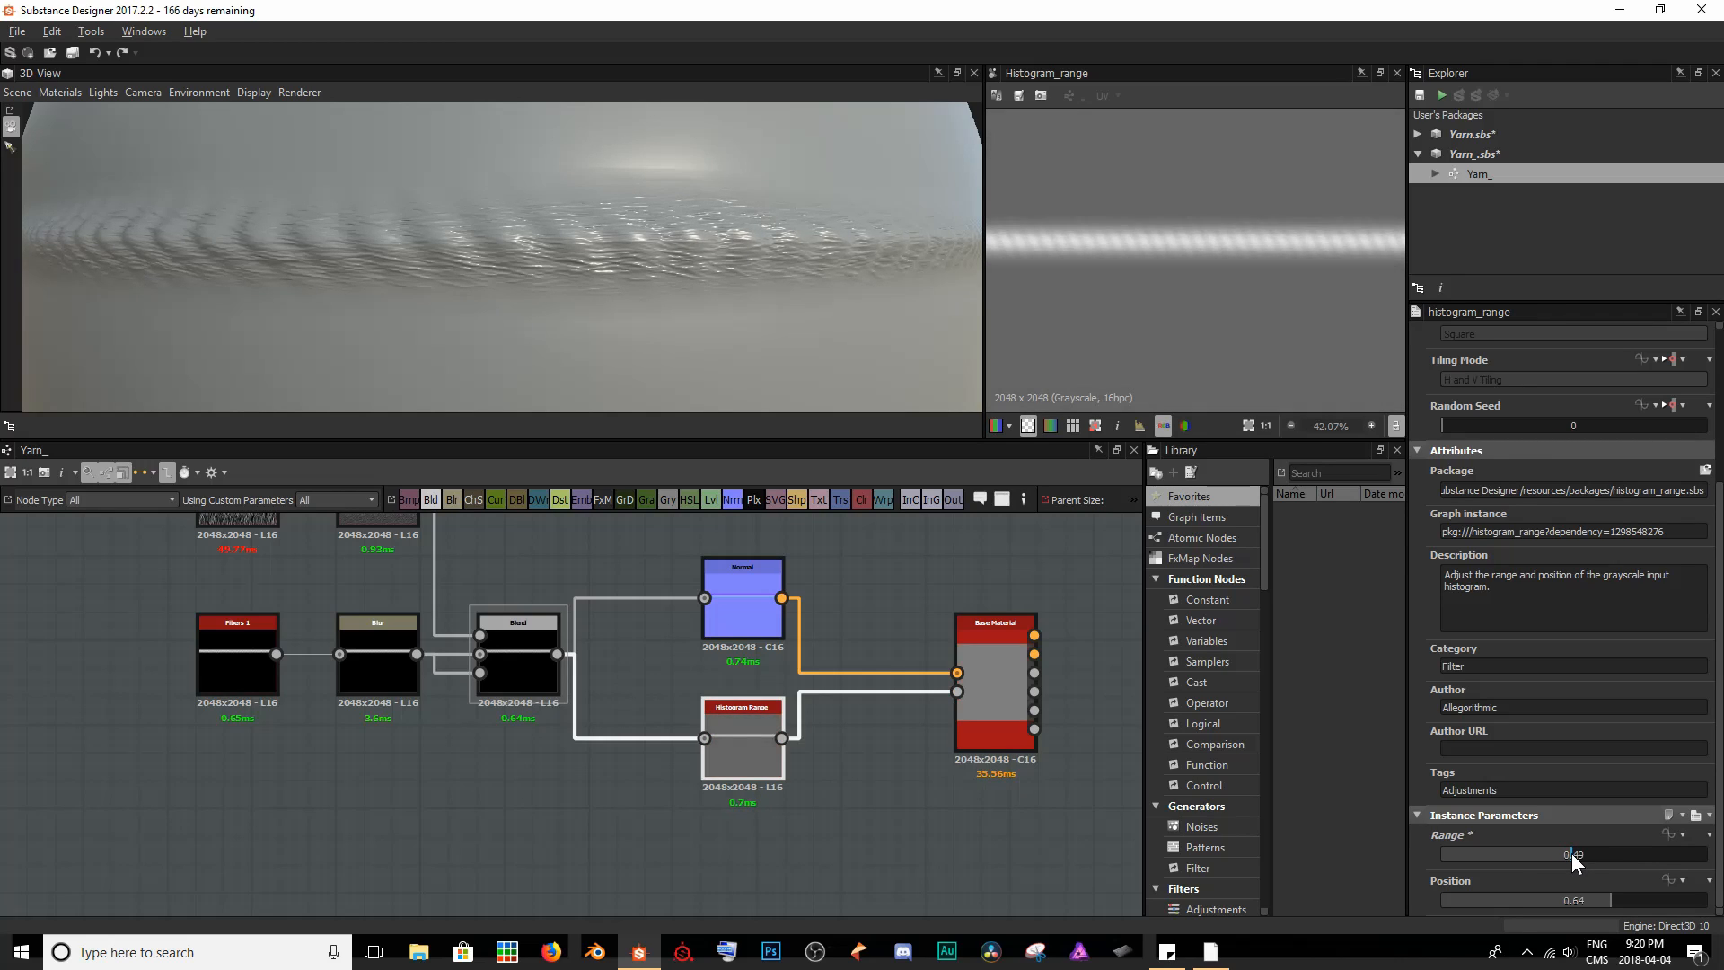
pyautogui.moveTo(1608, 899); pyautogui.dragTo(1599, 902)
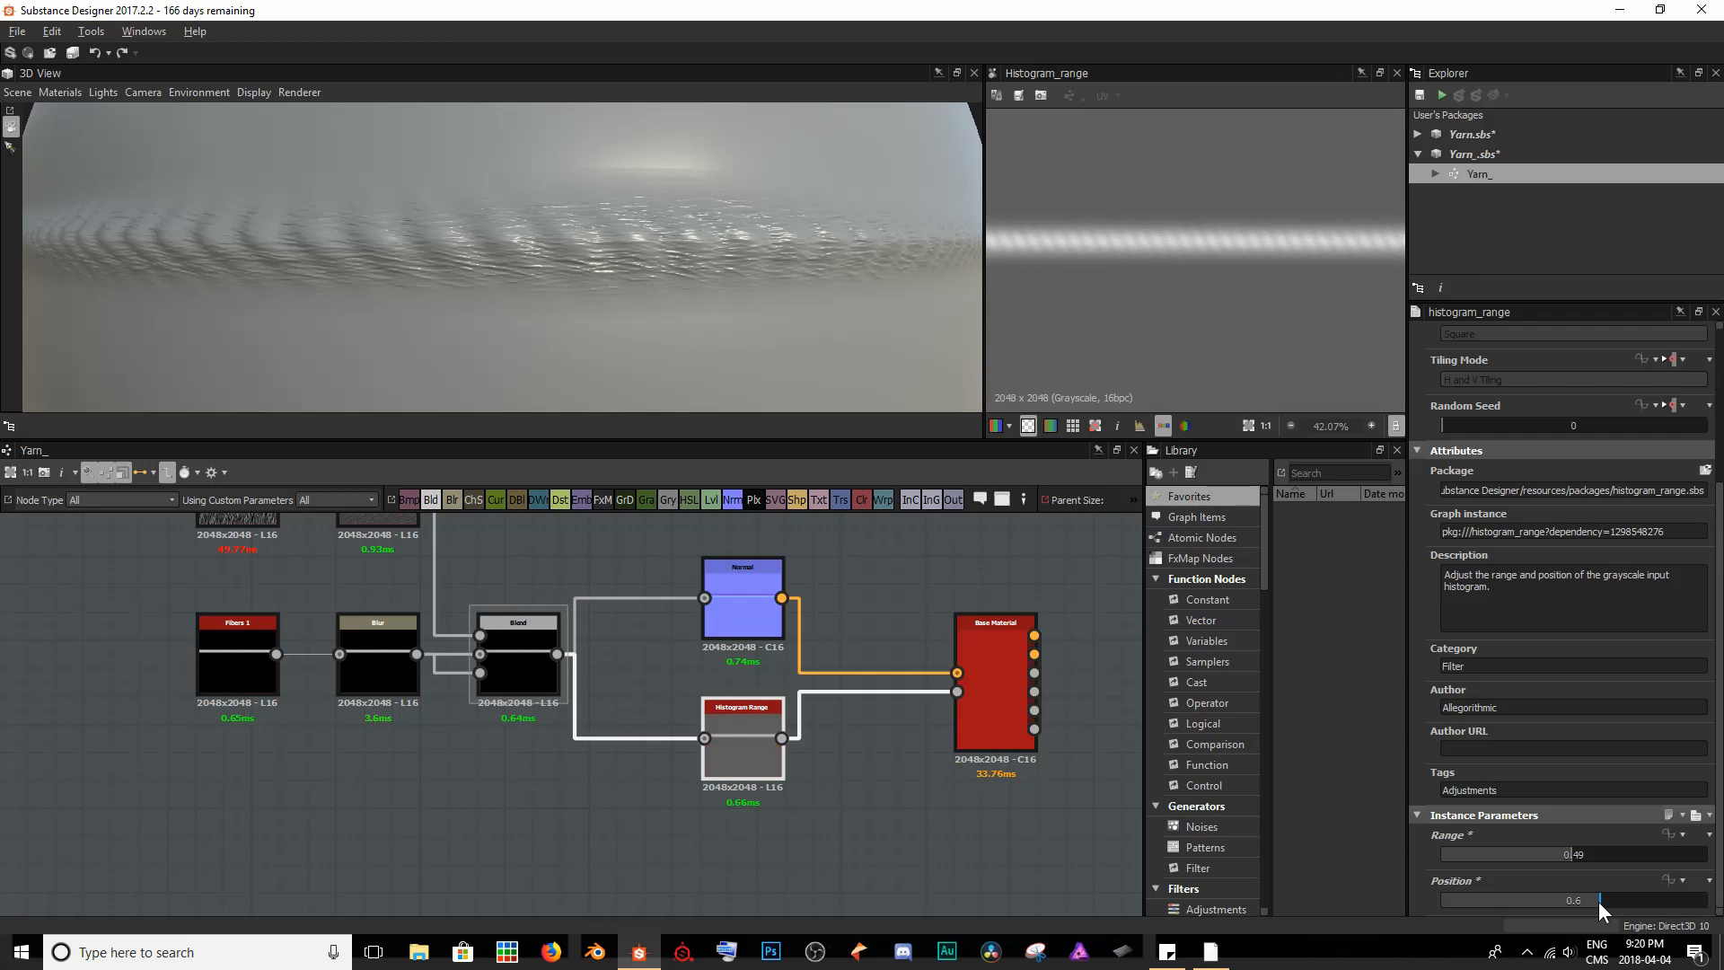
pyautogui.scroll(-5, 753, 248)
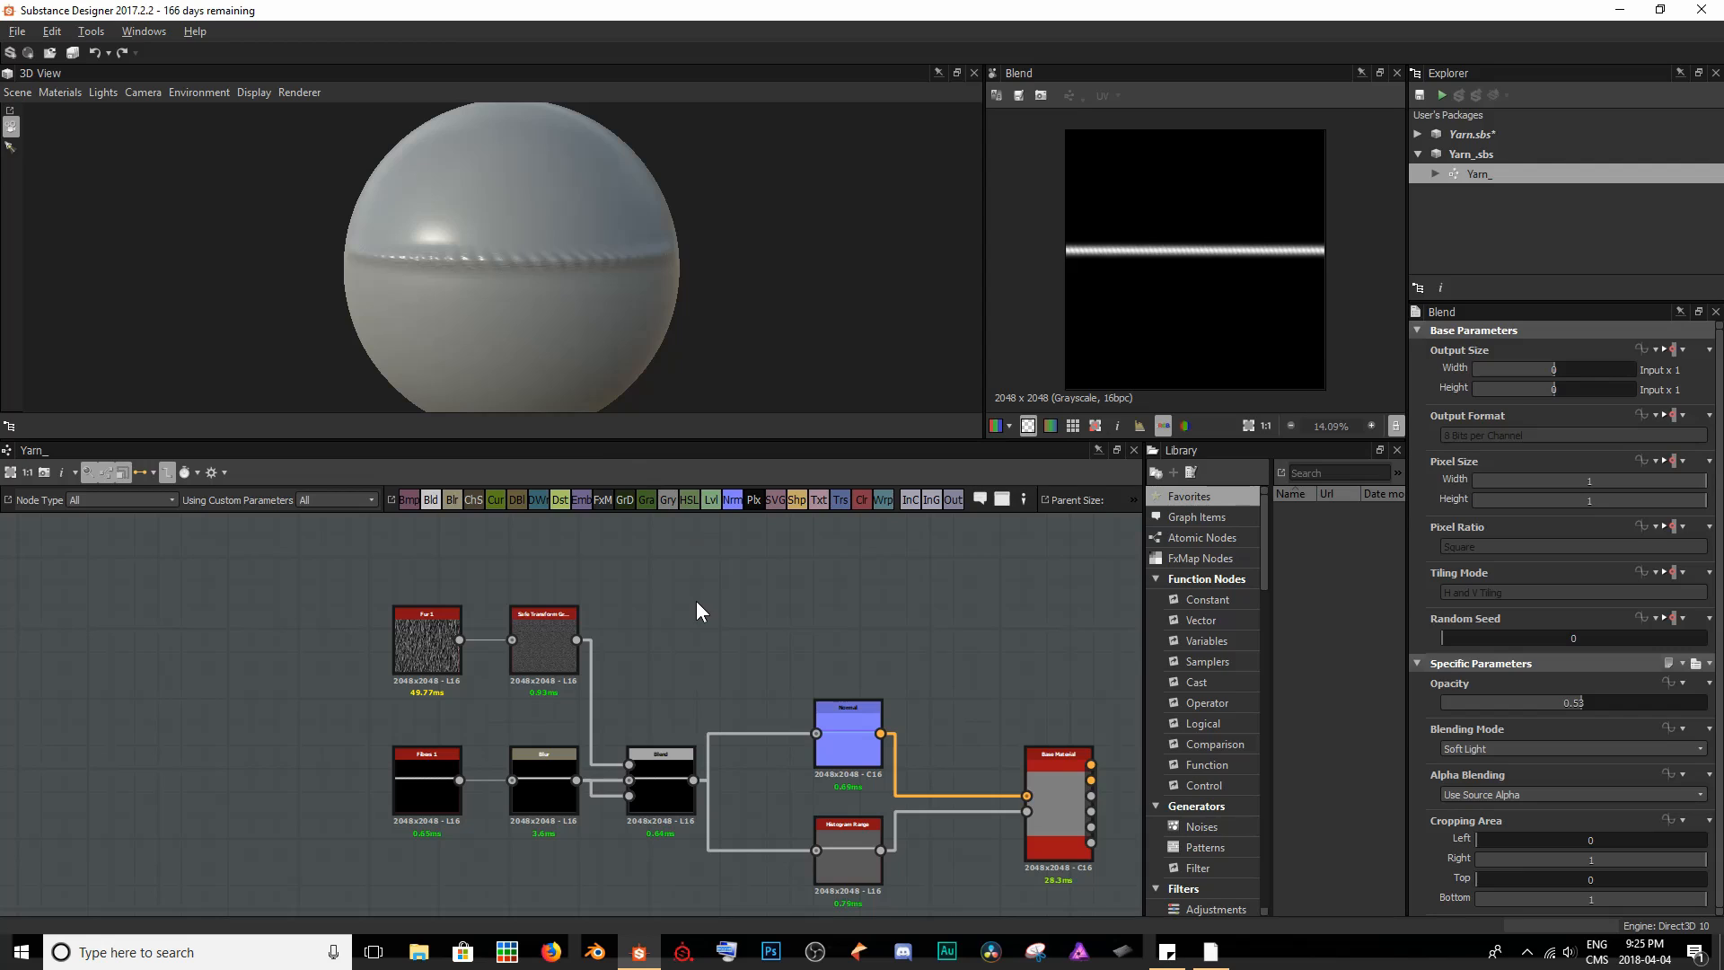
# - Move the Fur 1, Safe Transform, Fibers 1, Blur and Blend nodes together away from the Normal and Histogram Range nodes
pyautogui.moveTo(289, 576); pyautogui.dragTo(685, 842)
pyautogui.moveTo(656, 775); pyautogui.dragTo(319, 775)
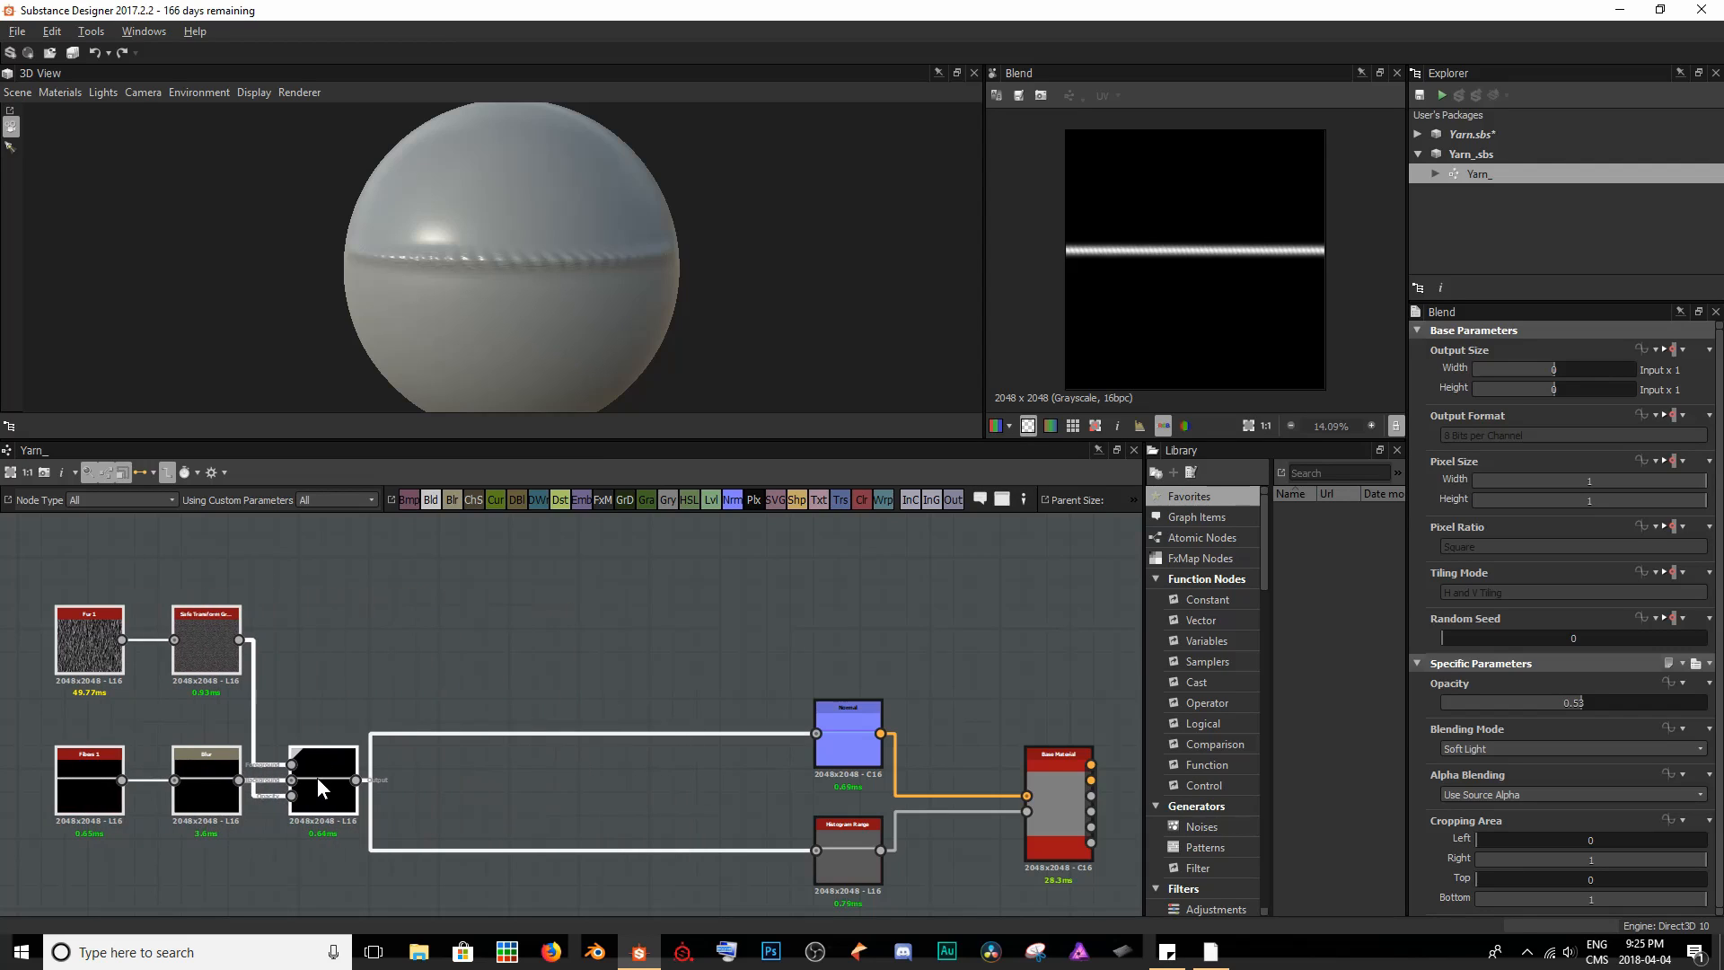
pyautogui.click(423, 700)
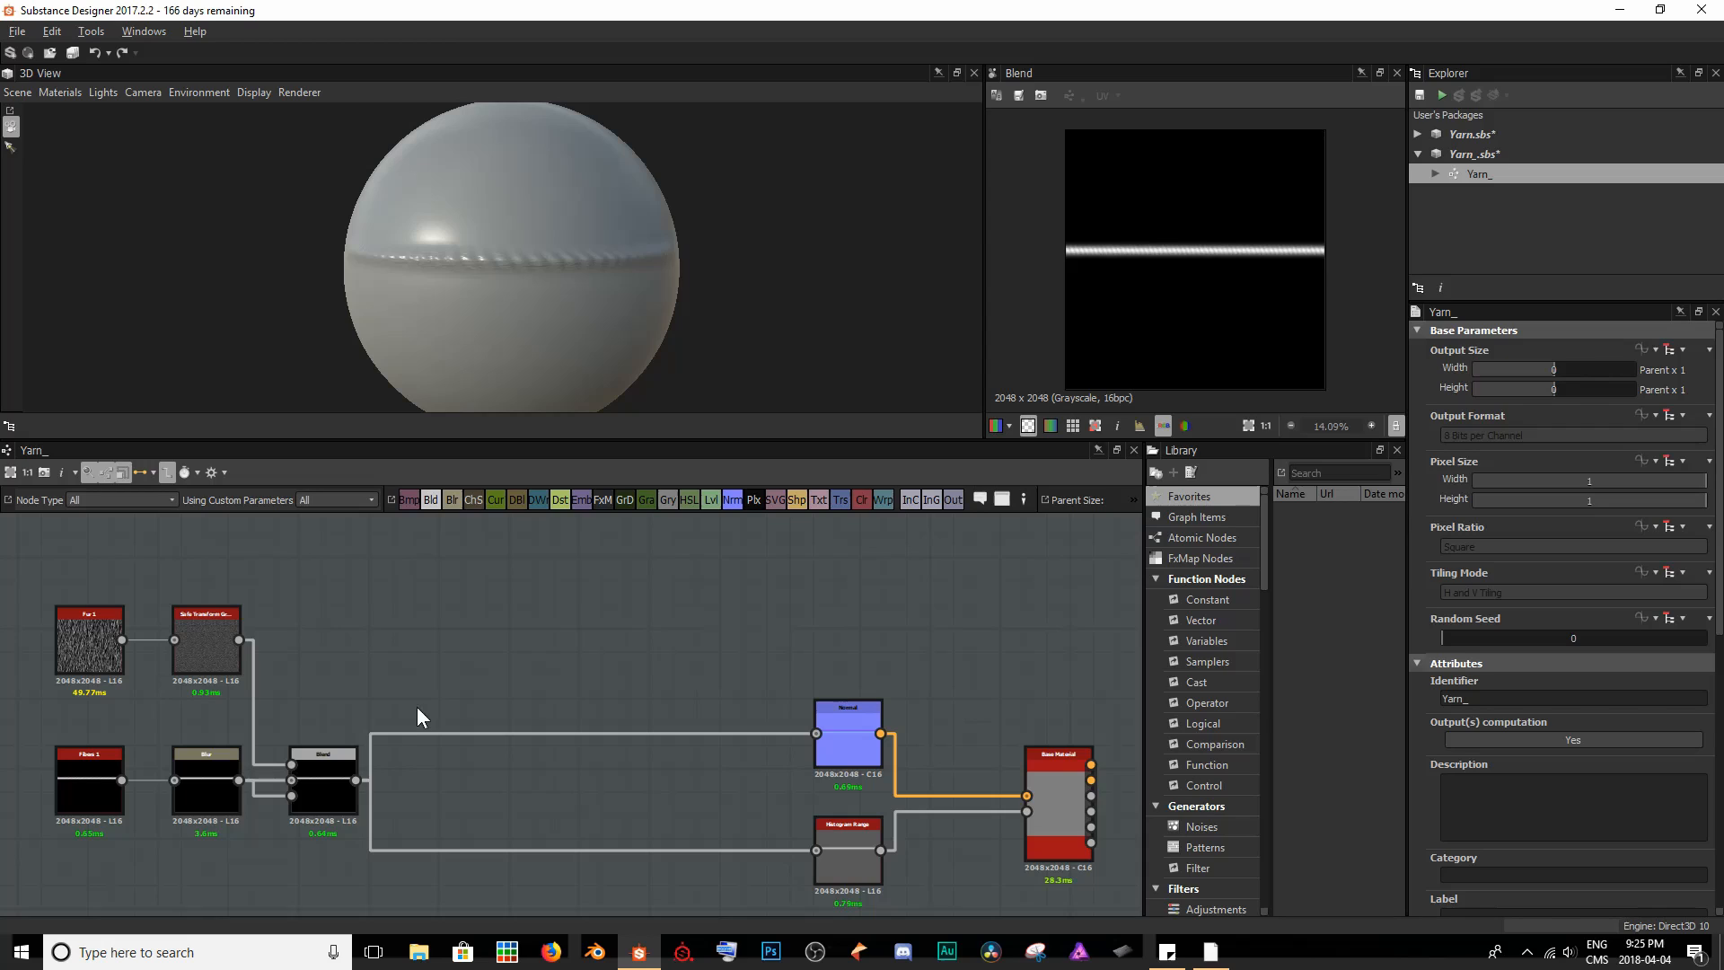
# - Insert a Splatter Circular node after the Blend node, feeding the Normal and Histogram Range nodes
pyautogui.click(342, 776)
pyautogui.press('space')
pyautogui.write('spla')
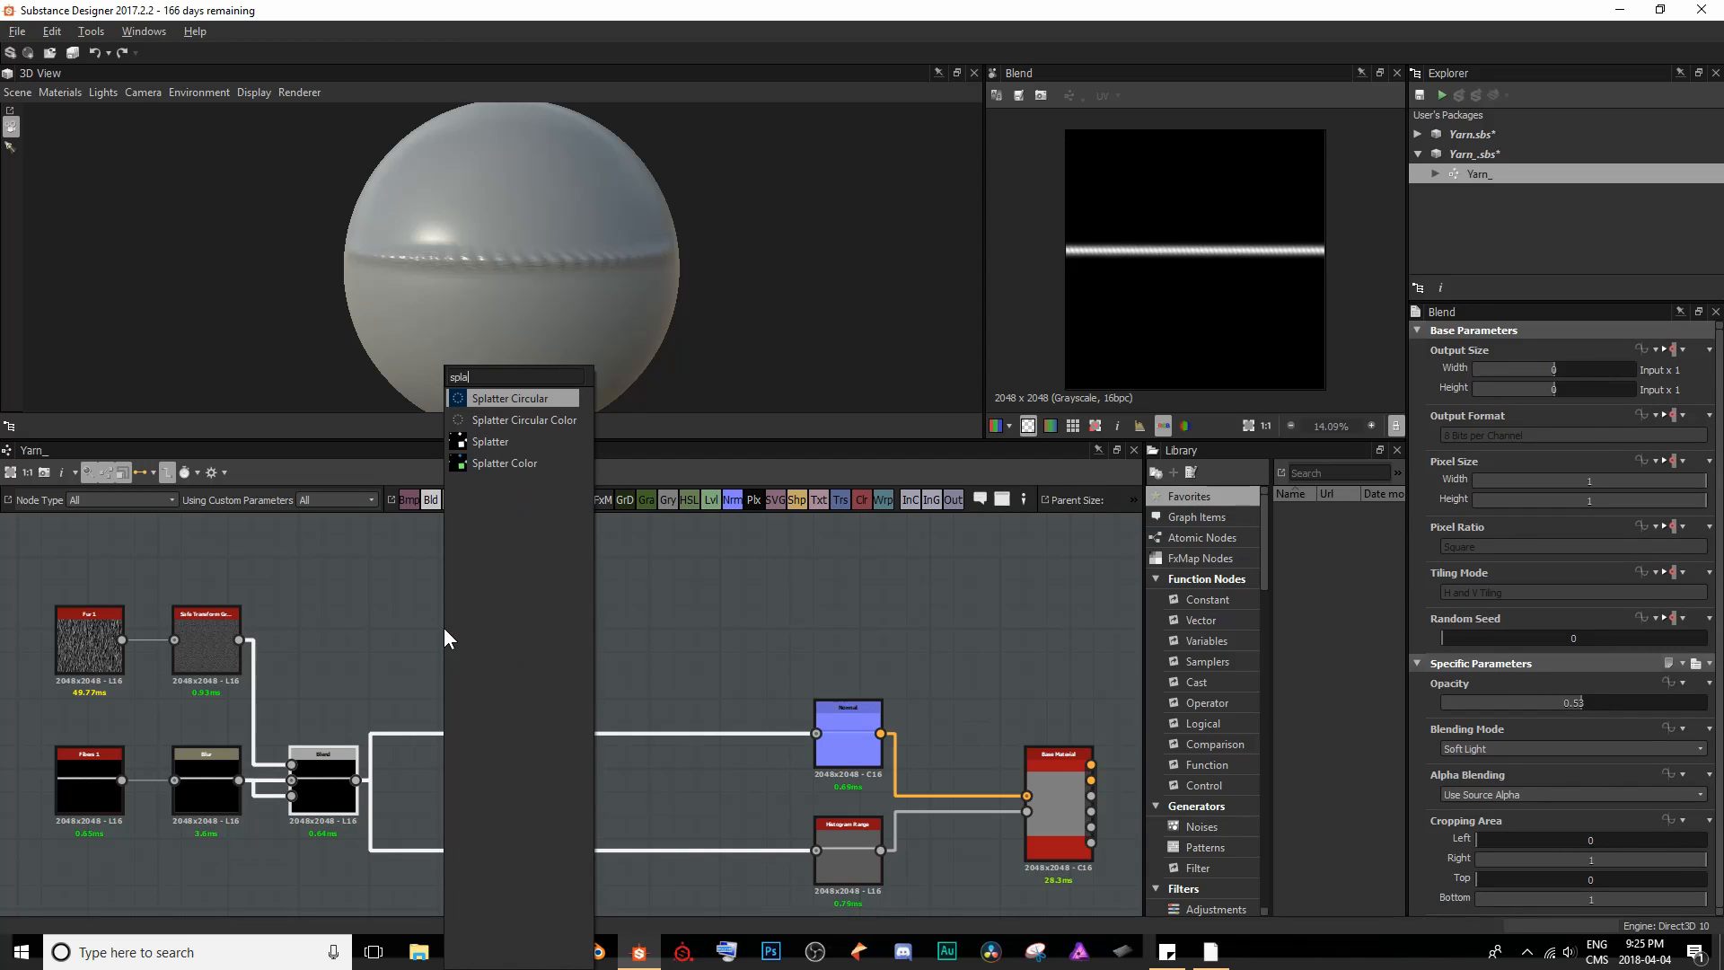
pyautogui.press('Return')
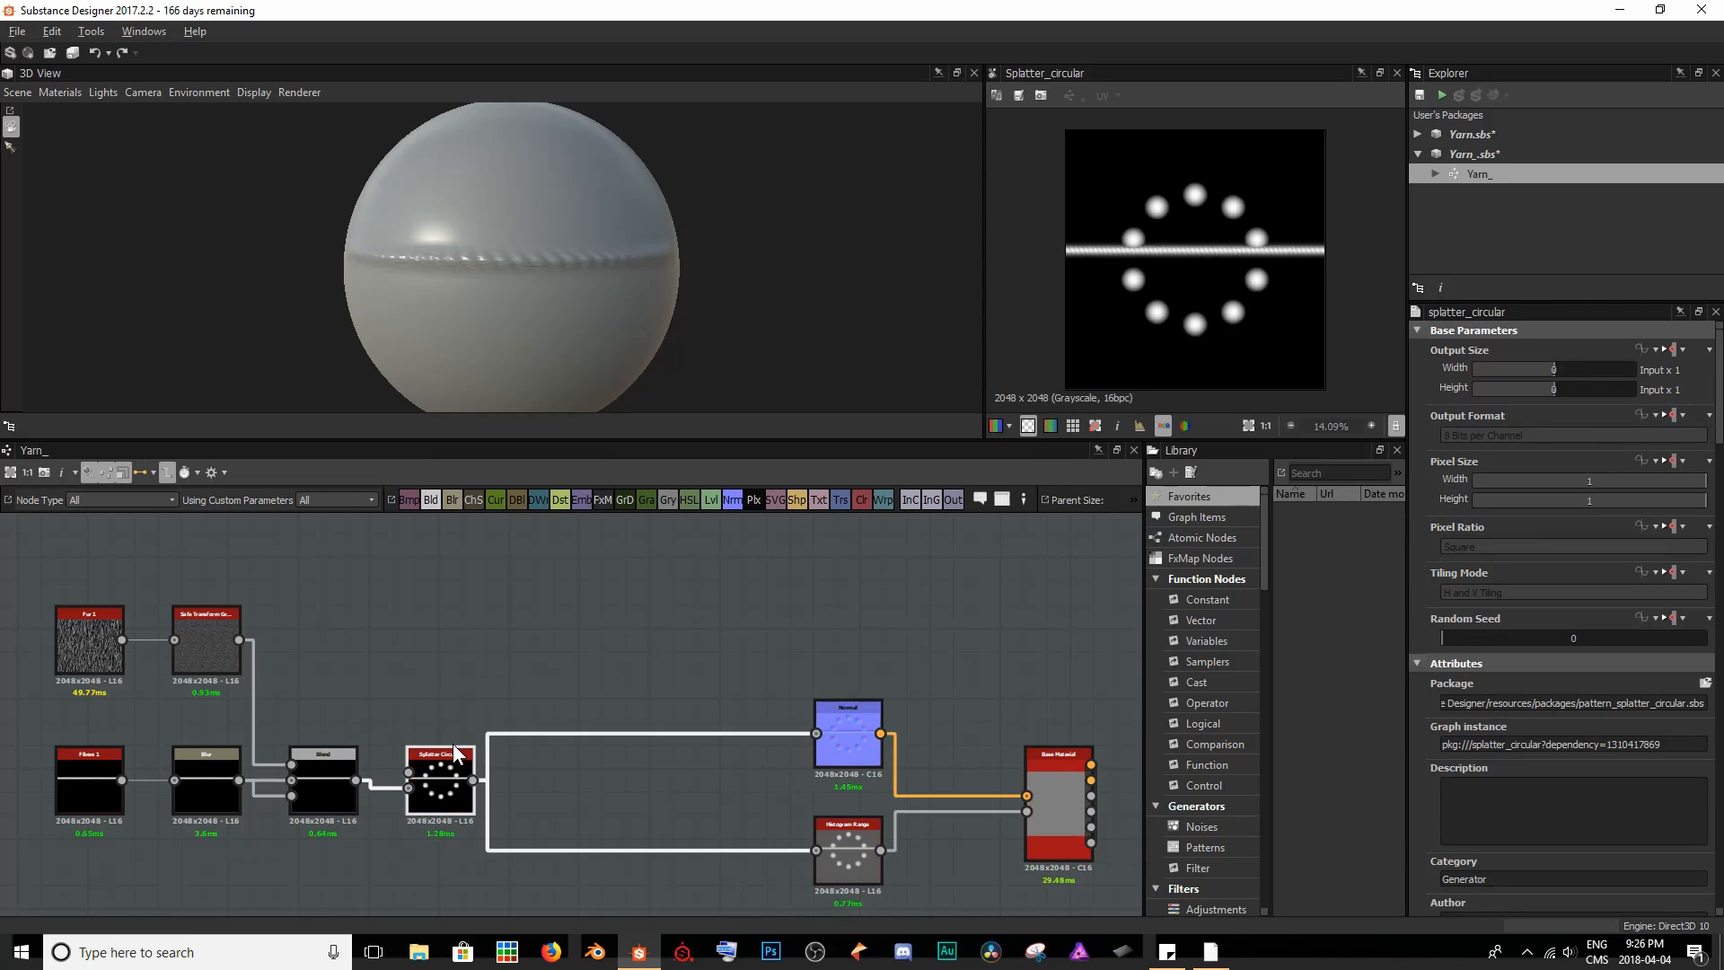
# - Reconnect the Blend node's output to the Splatter Circular node's Pattern Input 1 instead of its Background and check the sphere
pyautogui.scroll(3, 392, 767)
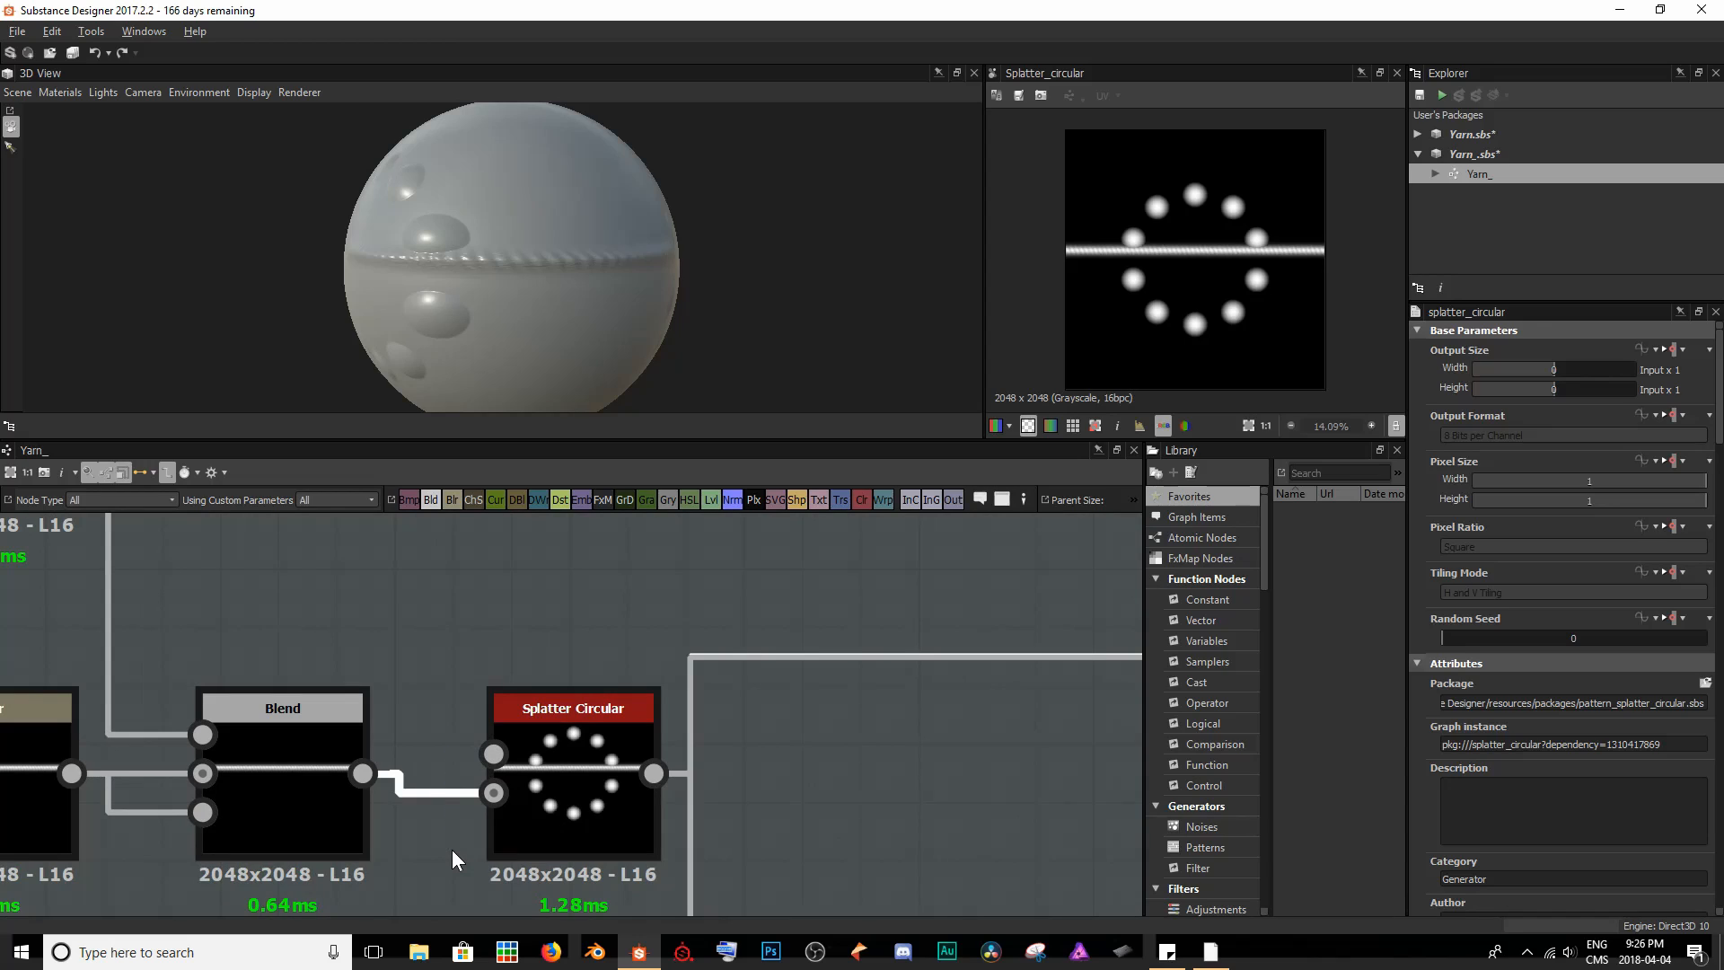
pyautogui.moveTo(363, 772); pyautogui.dragTo(493, 752)
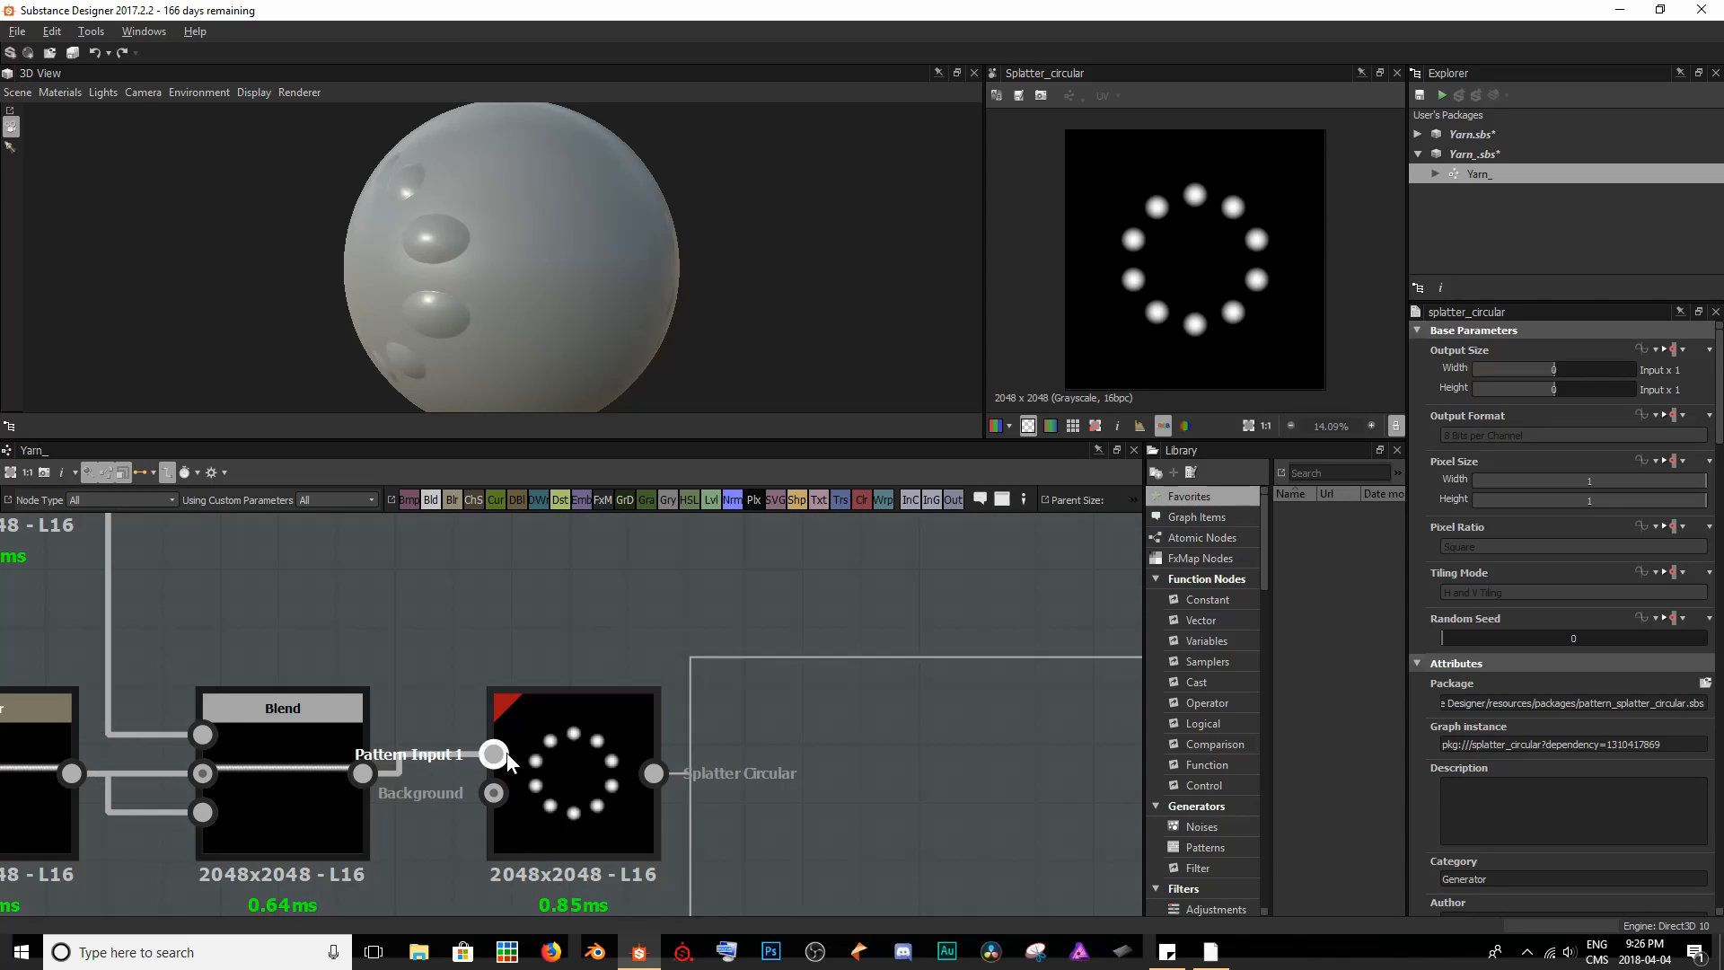
pyautogui.scroll(-5, 602, 758)
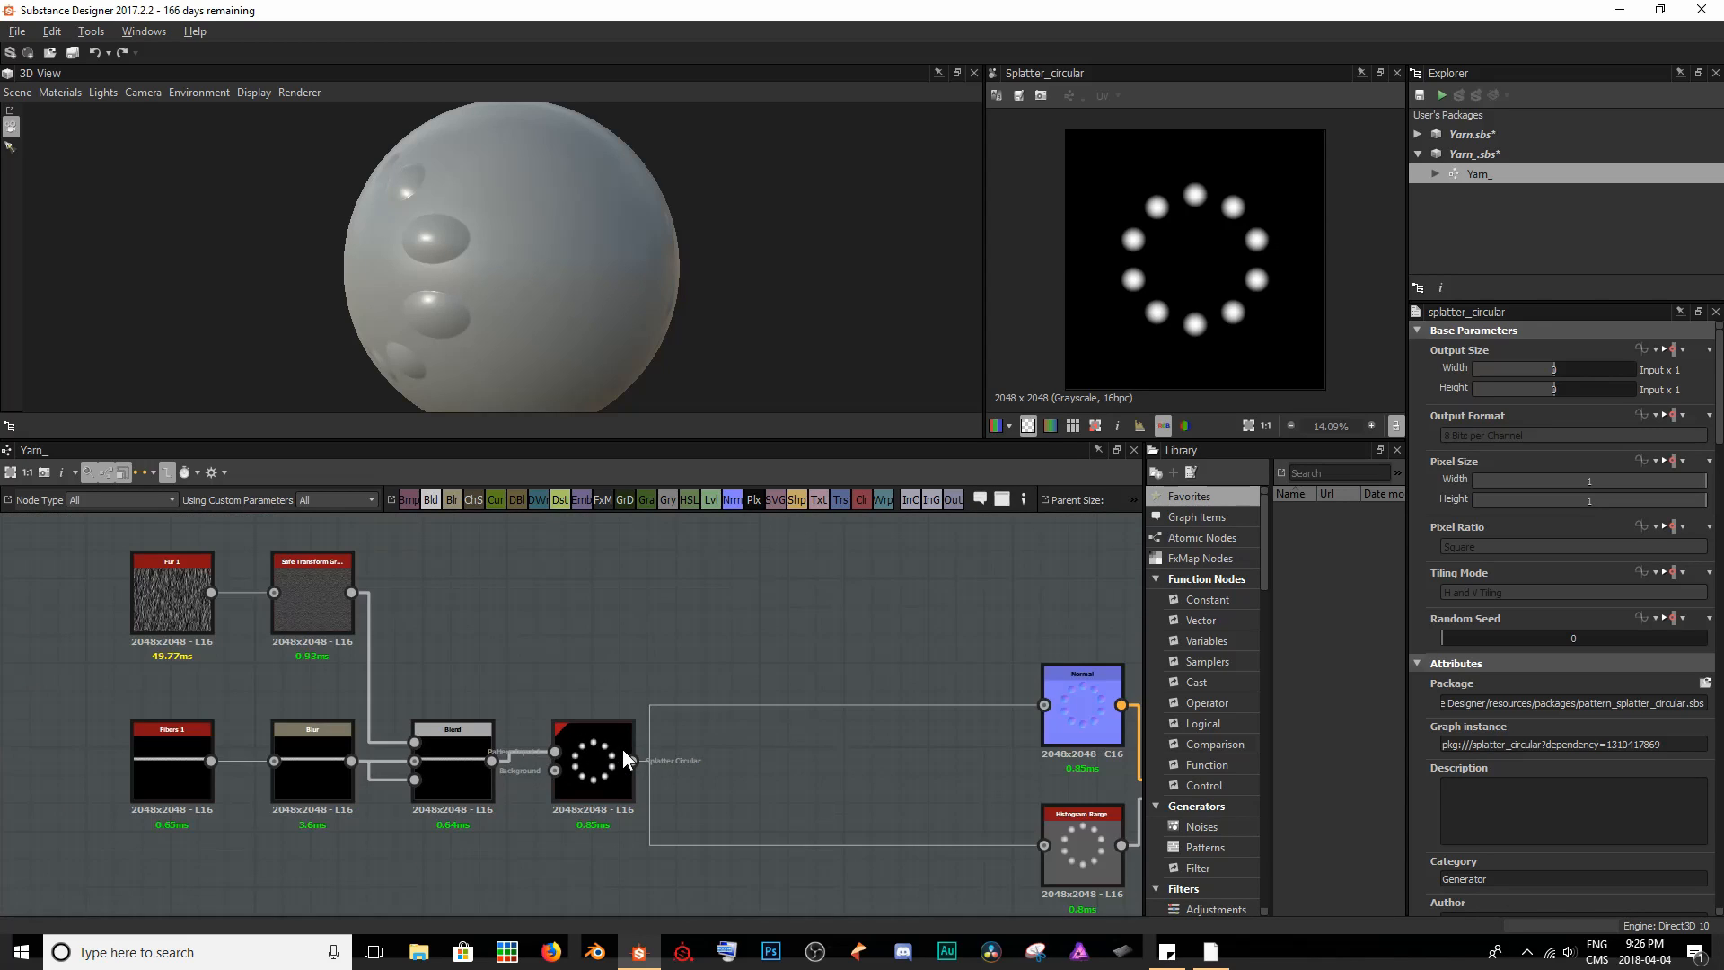
pyautogui.moveTo(450, 238); pyautogui.dragTo(638, 243)
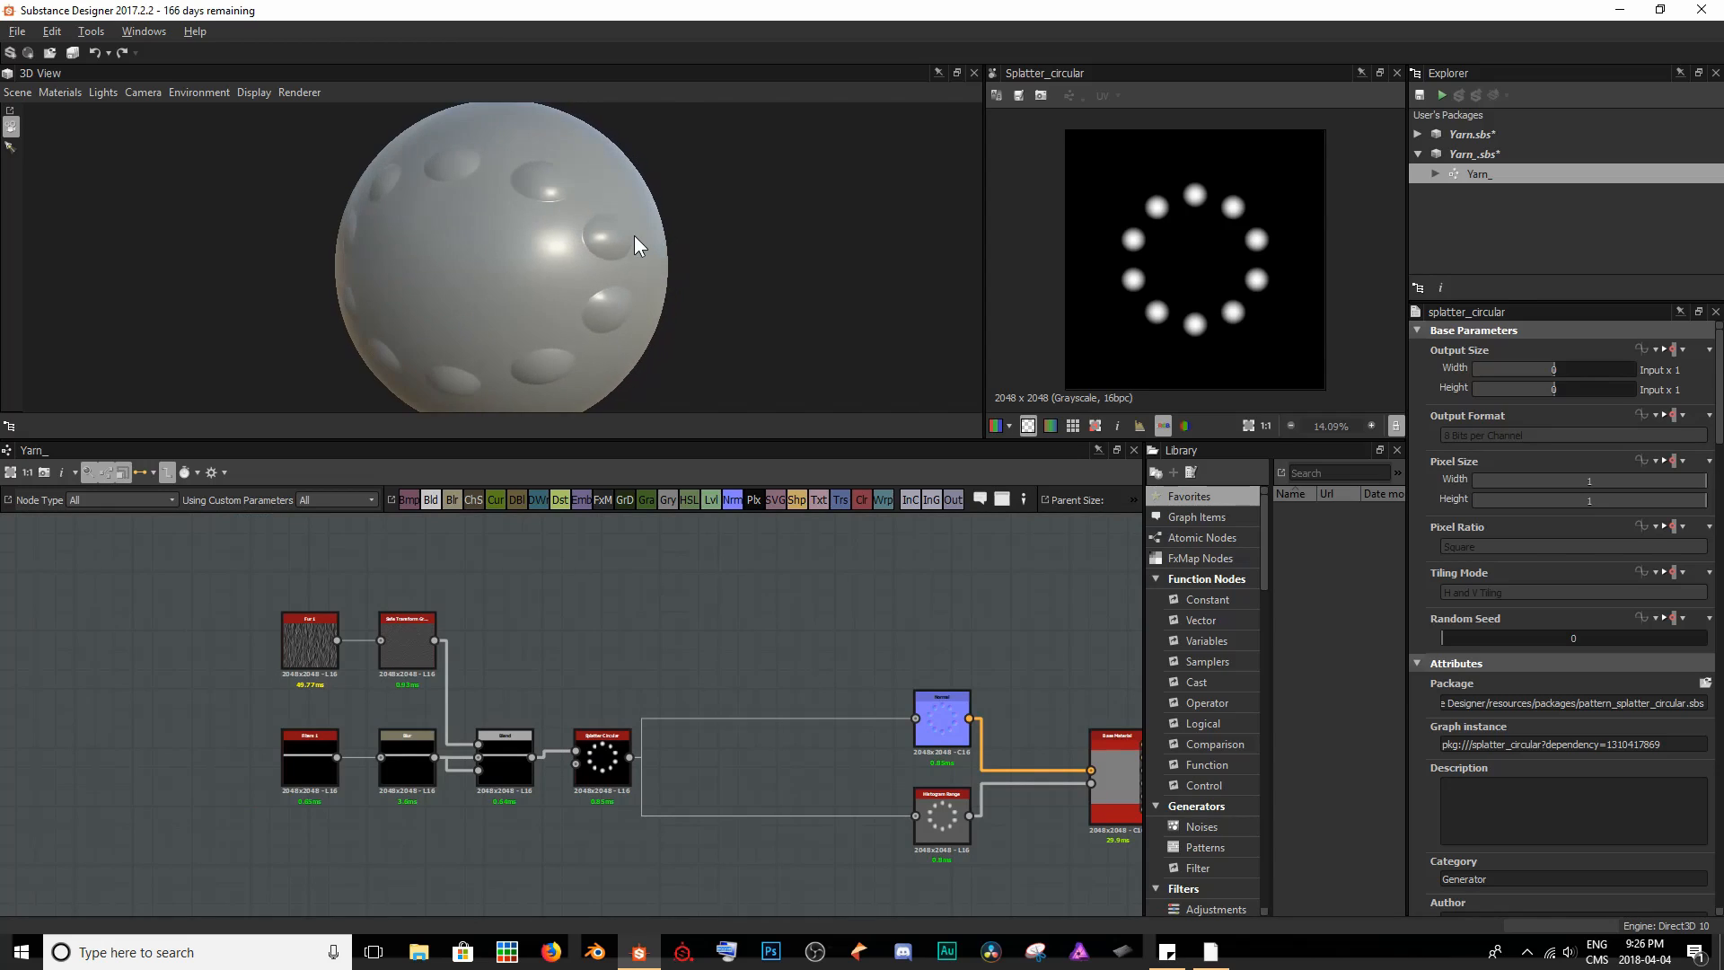
# - Set the Splatter Circular node's Pattern to Image Input and inspect the resulting strand segments
pyautogui.click(603, 758)
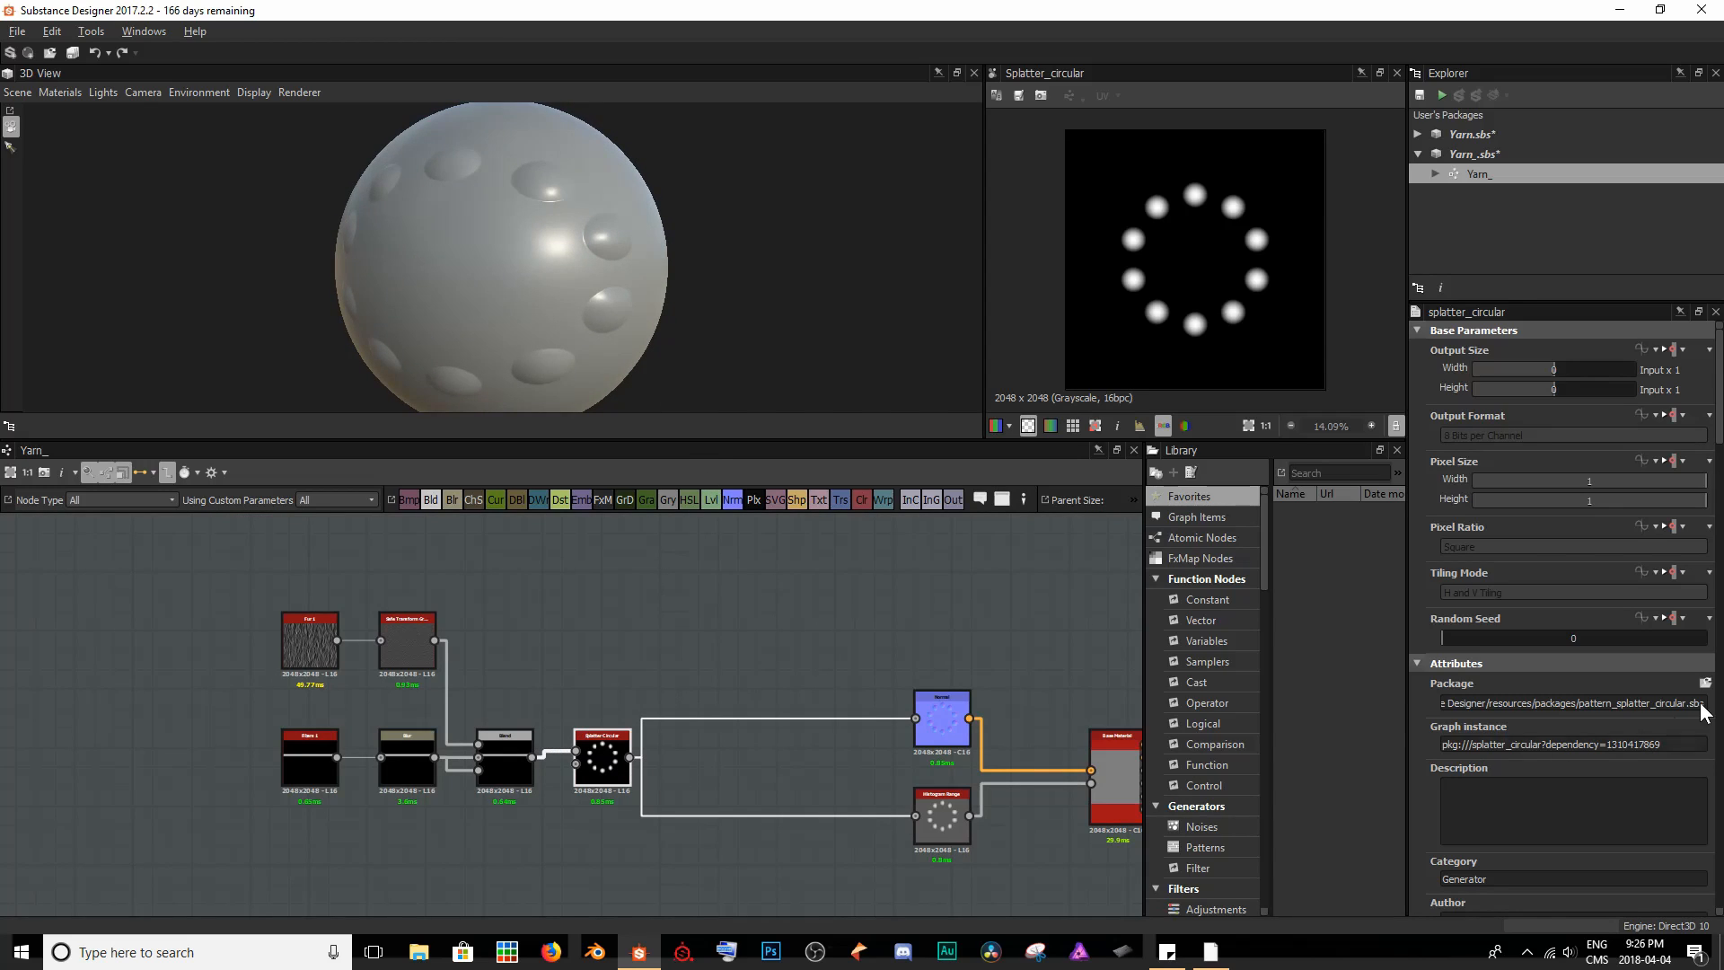
pyautogui.scroll(-3, 1607, 704)
pyautogui.scroll(-10, 1607, 703)
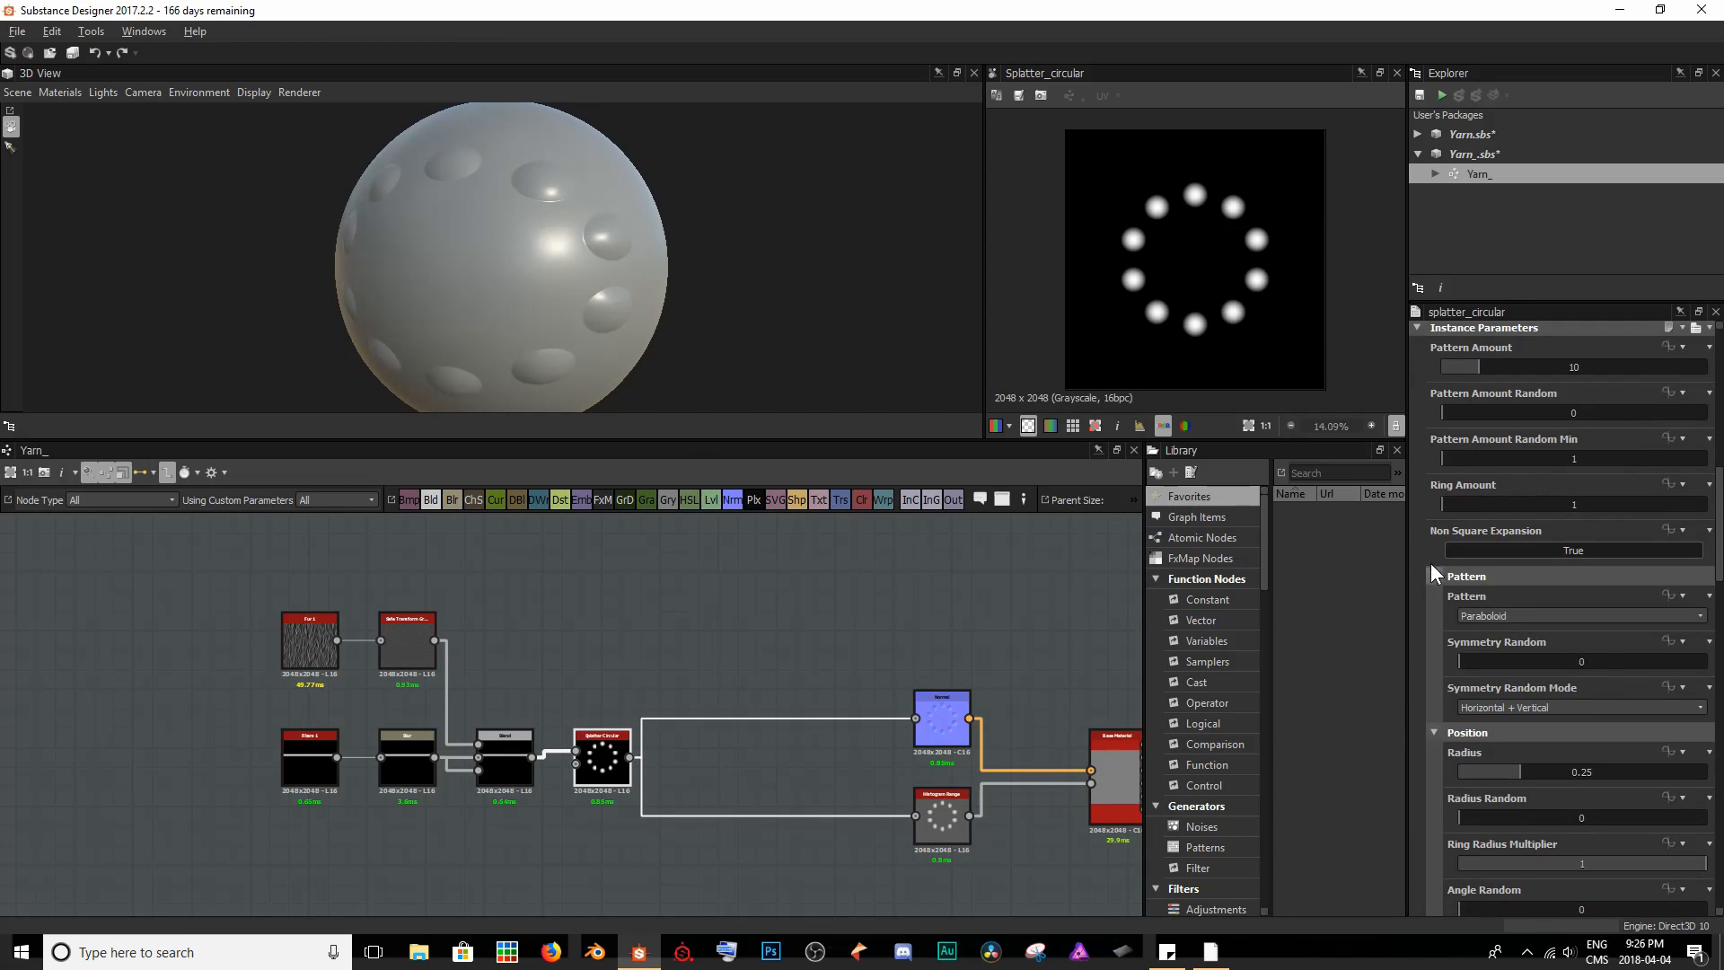
pyautogui.click(1507, 620)
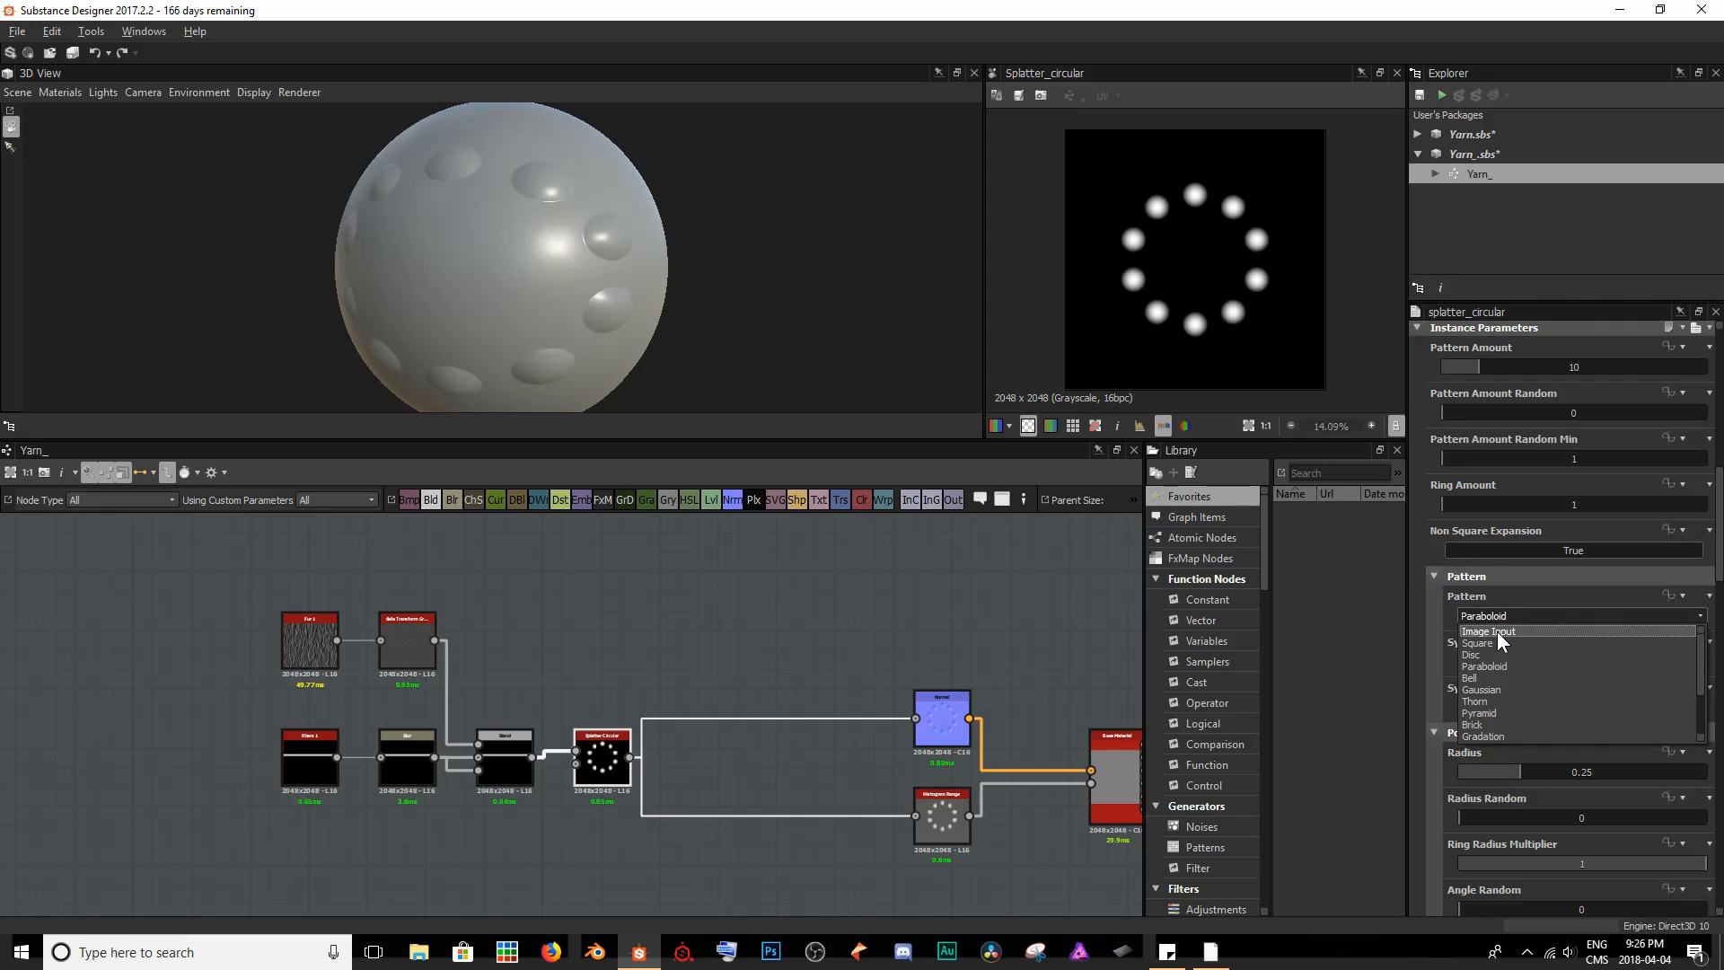
pyautogui.click(1497, 632)
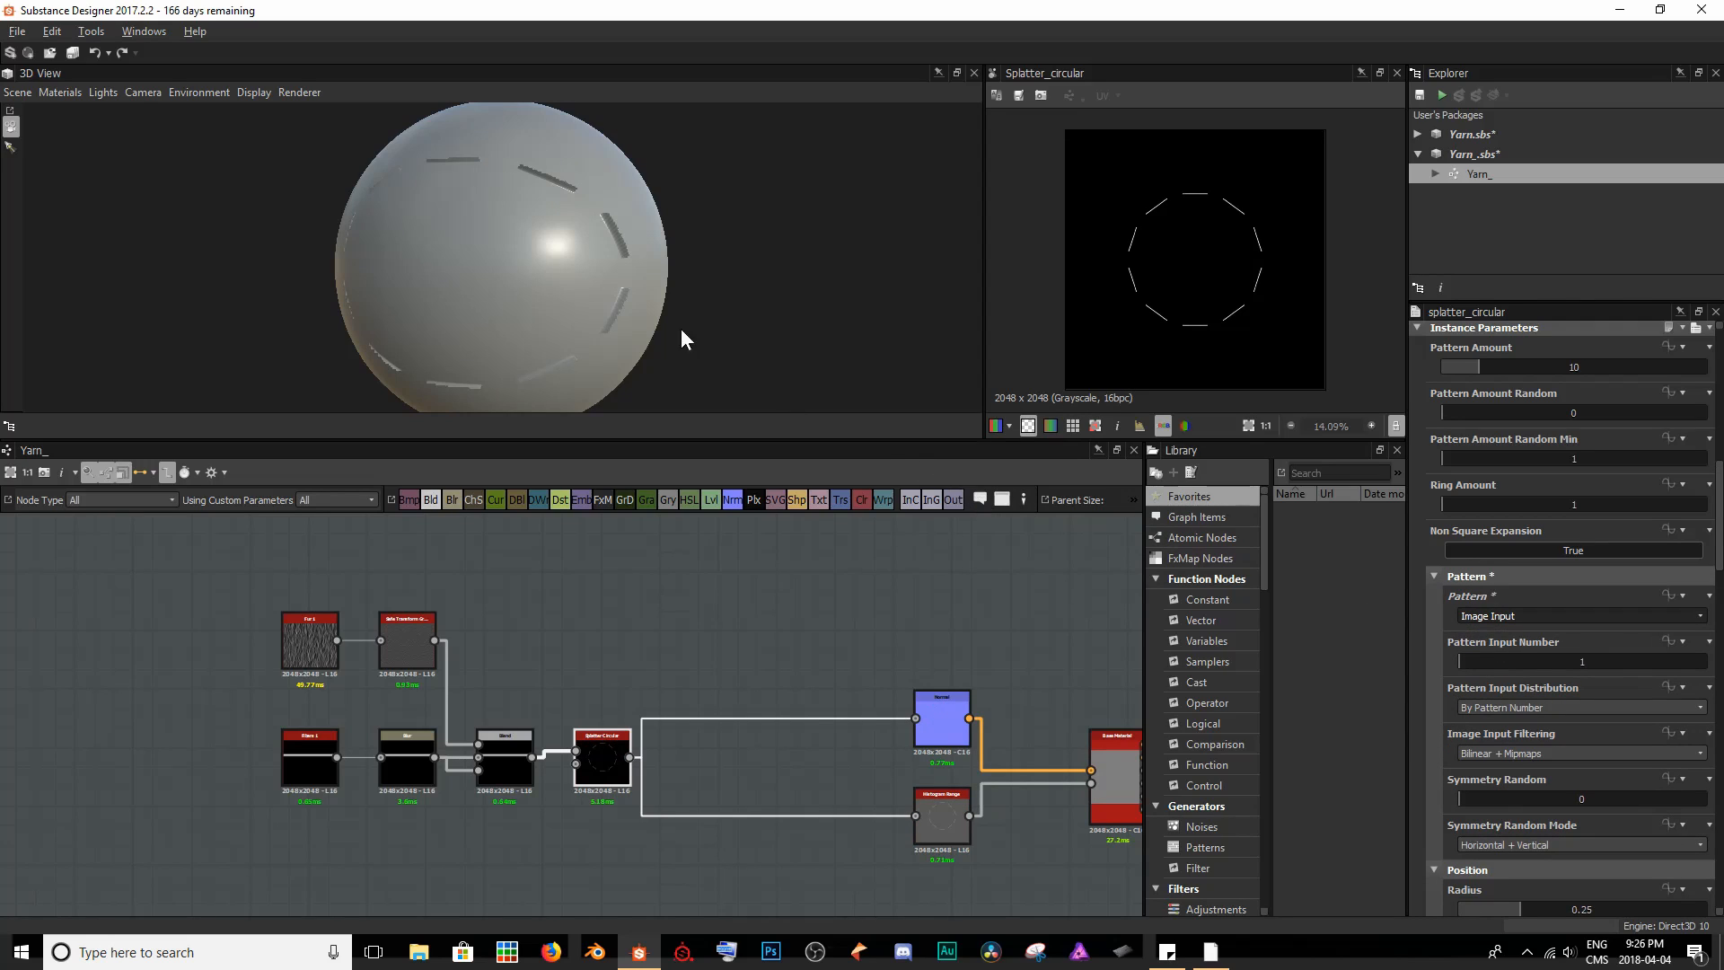
pyautogui.scroll(10, 1129, 174)
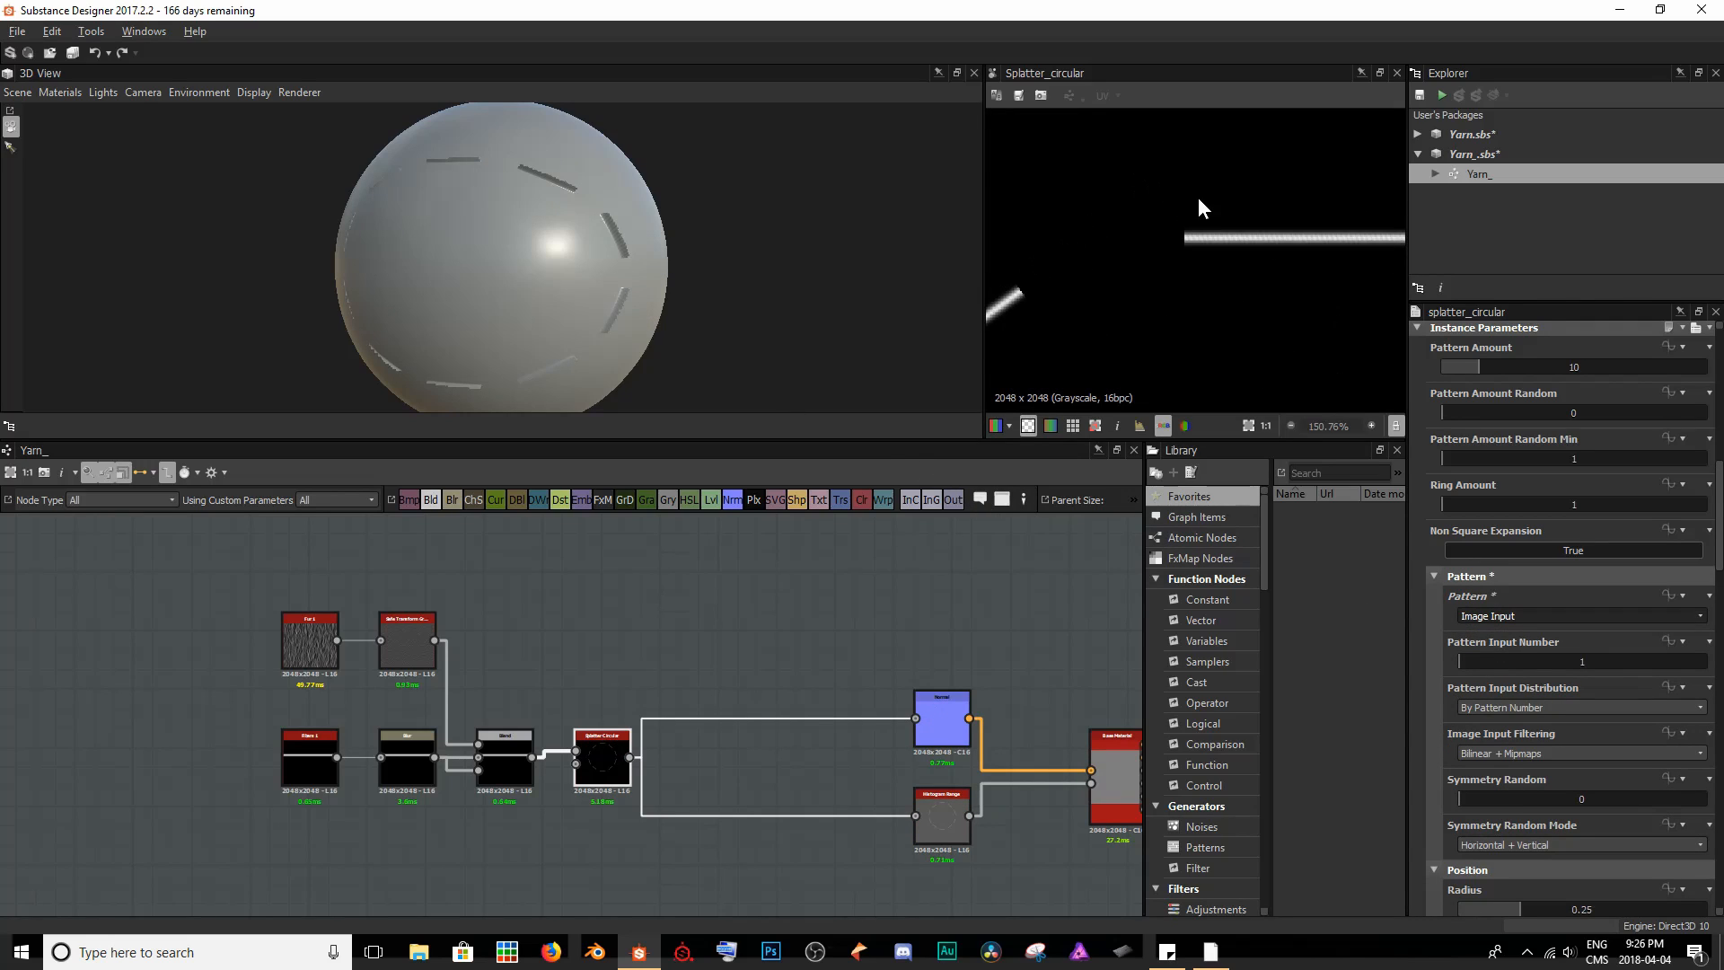
pyautogui.moveTo(1208, 179); pyautogui.dragTo(1088, 204, button='middle')
pyautogui.scroll(-10, 1218, 260)
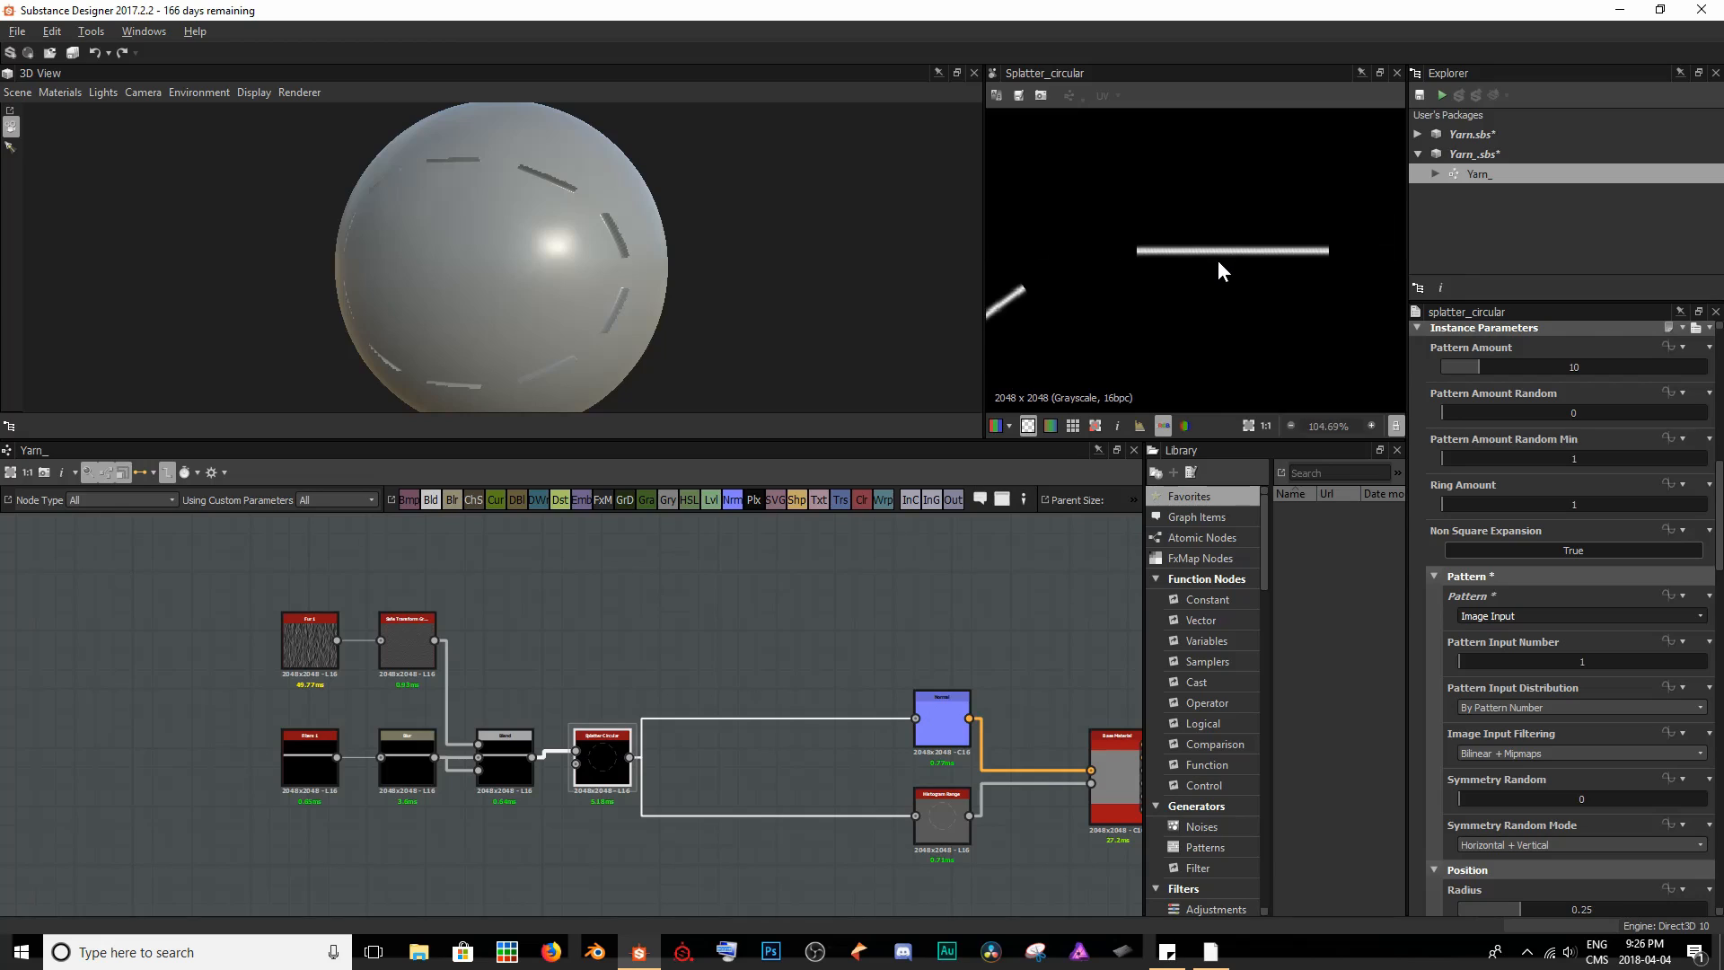
# - Try a Pattern Amount of 15 on the Splatter Circular node and check the ring on the sphere
pyautogui.scroll(1, 1173, 259)
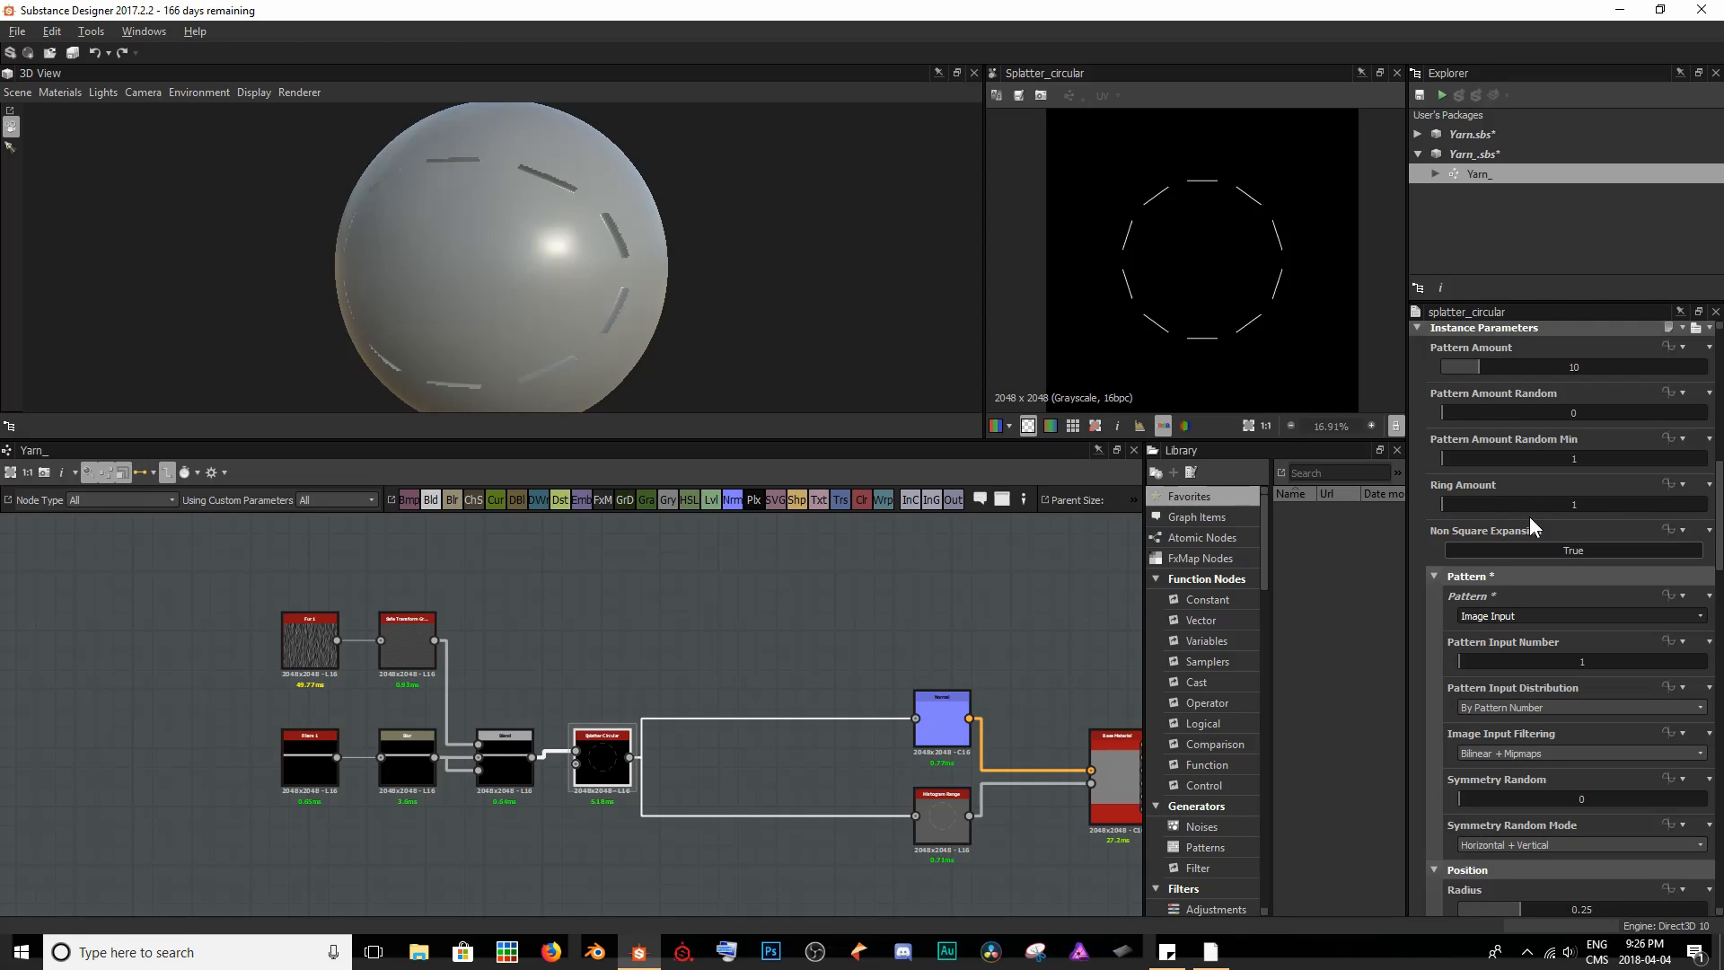
pyautogui.scroll(2, 1529, 515)
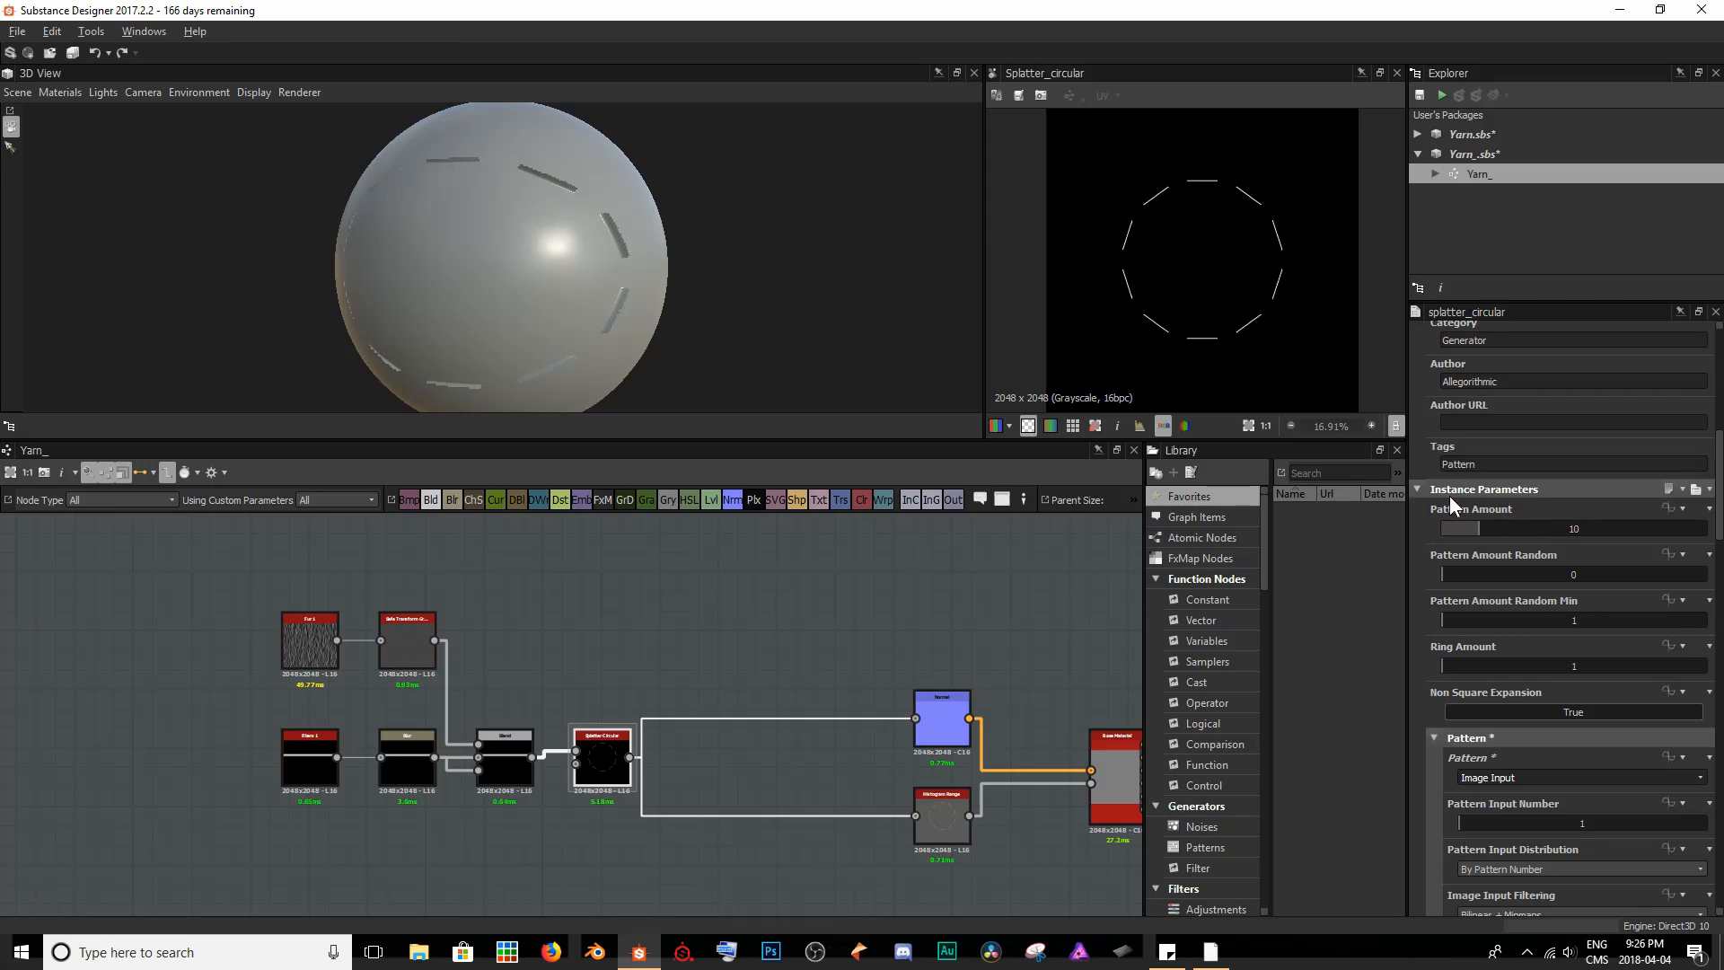
pyautogui.click(1459, 739)
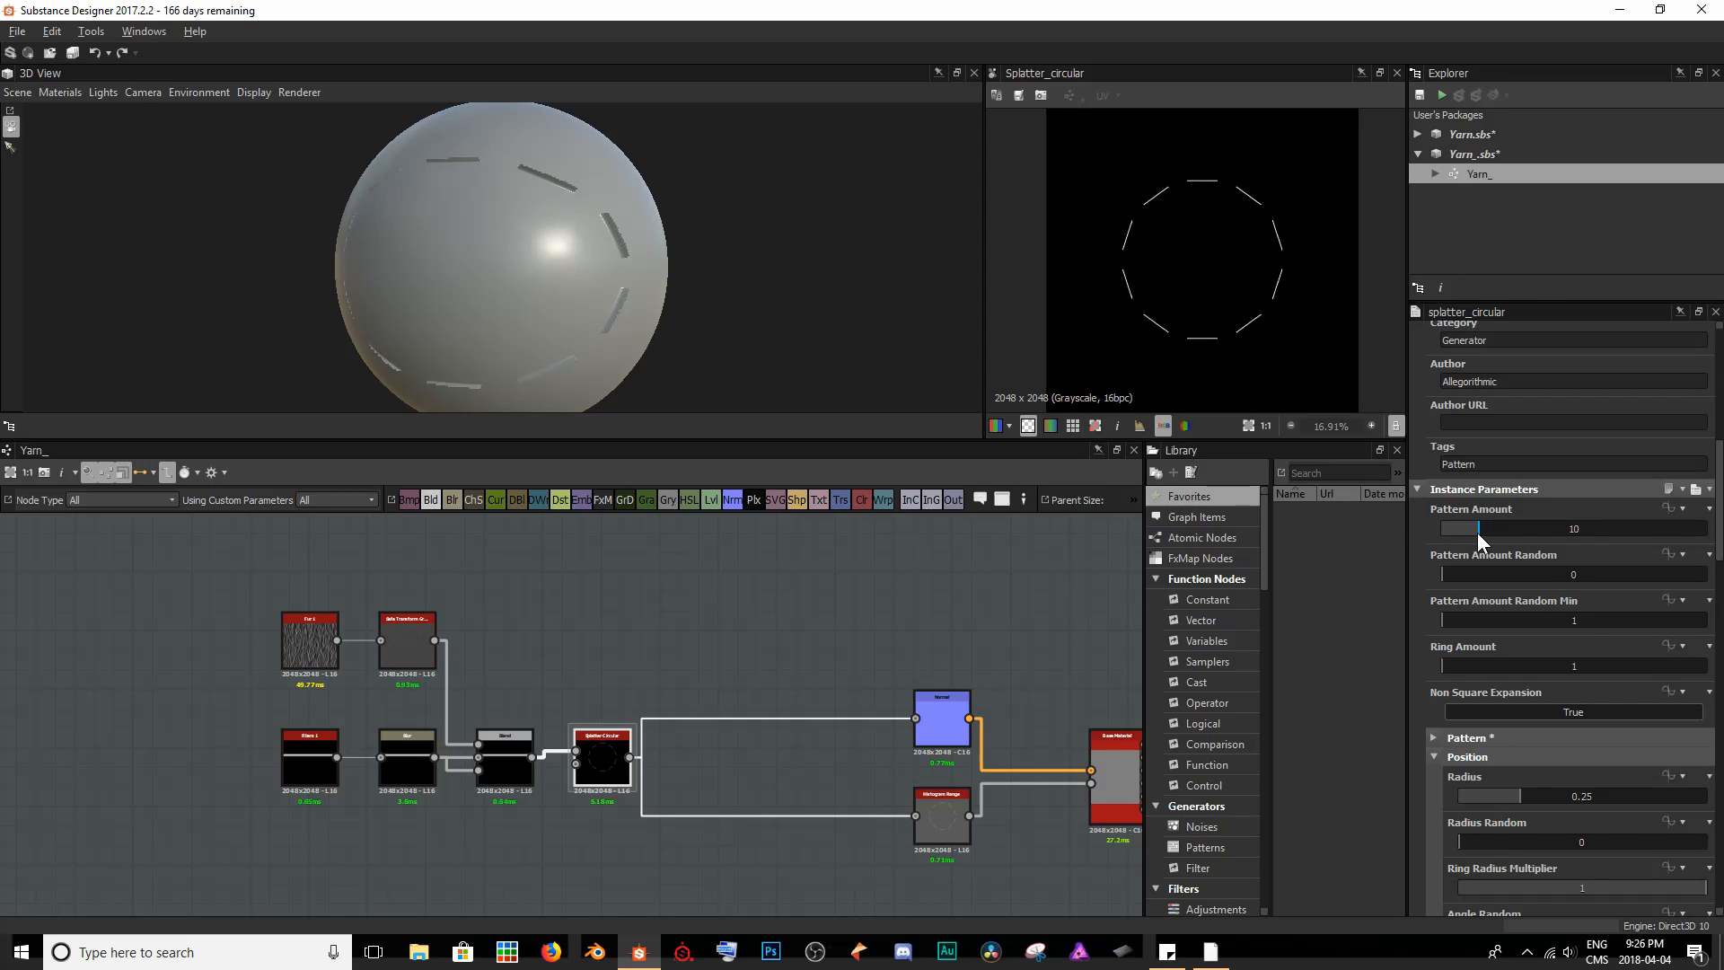
pyautogui.moveTo(1478, 532)
pyautogui.mouseDown()
pyautogui.moveTo(1615, 519)
pyautogui.moveTo(1466, 526)
pyautogui.moveTo(1547, 530)
pyautogui.moveTo(1499, 523)
pyautogui.mouseUp()
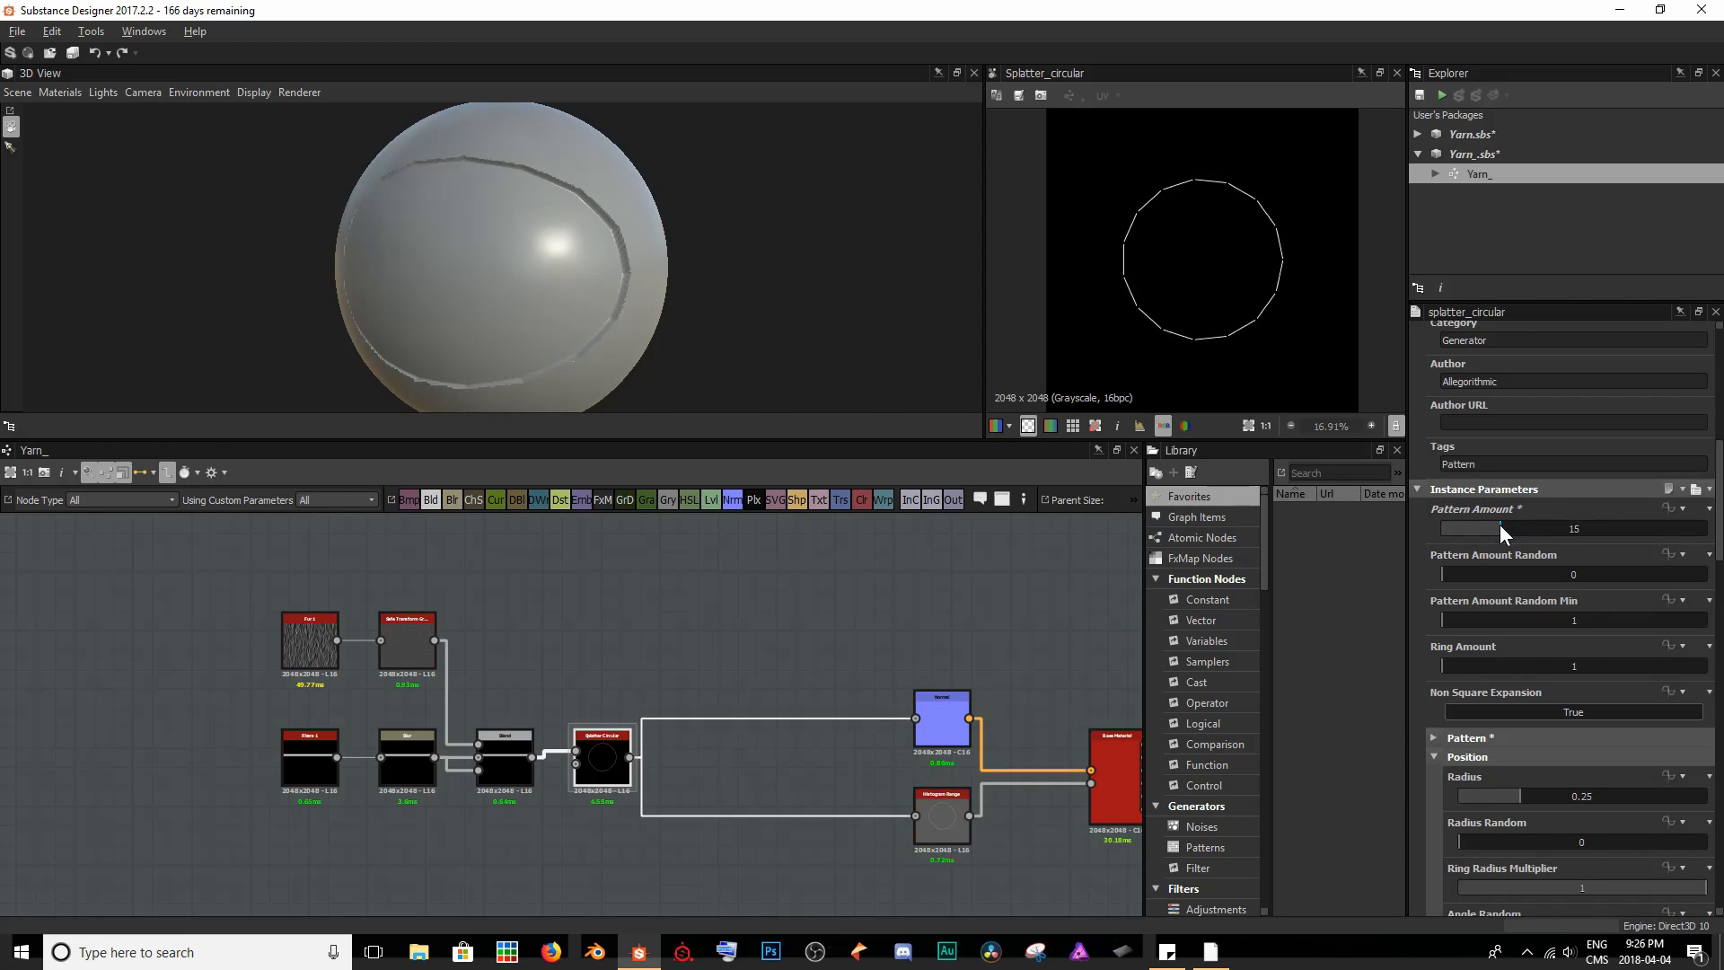
pyautogui.moveTo(452, 203)
pyautogui.mouseDown()
pyautogui.moveTo(539, 199)
pyautogui.moveTo(477, 194)
pyautogui.mouseUp()
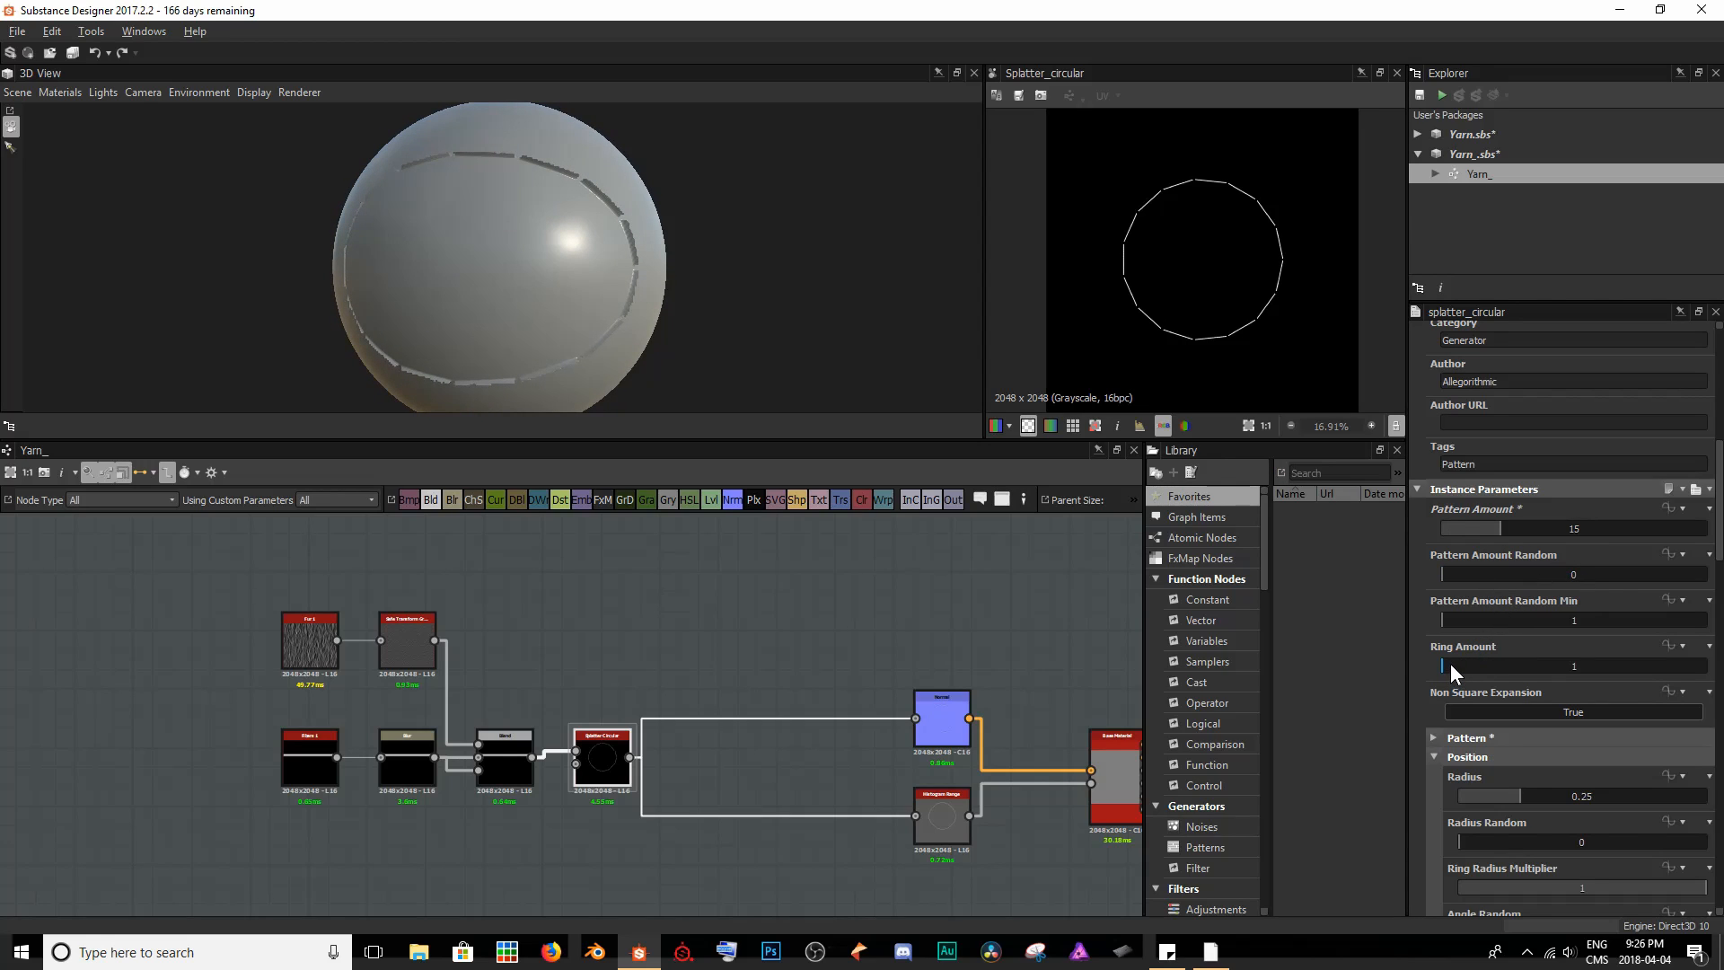
# - Set the Splatter Circular node's Ring Amount to 2 and Pattern Amount to 10
pyautogui.moveTo(1450, 665); pyautogui.dragTo(1588, 666)
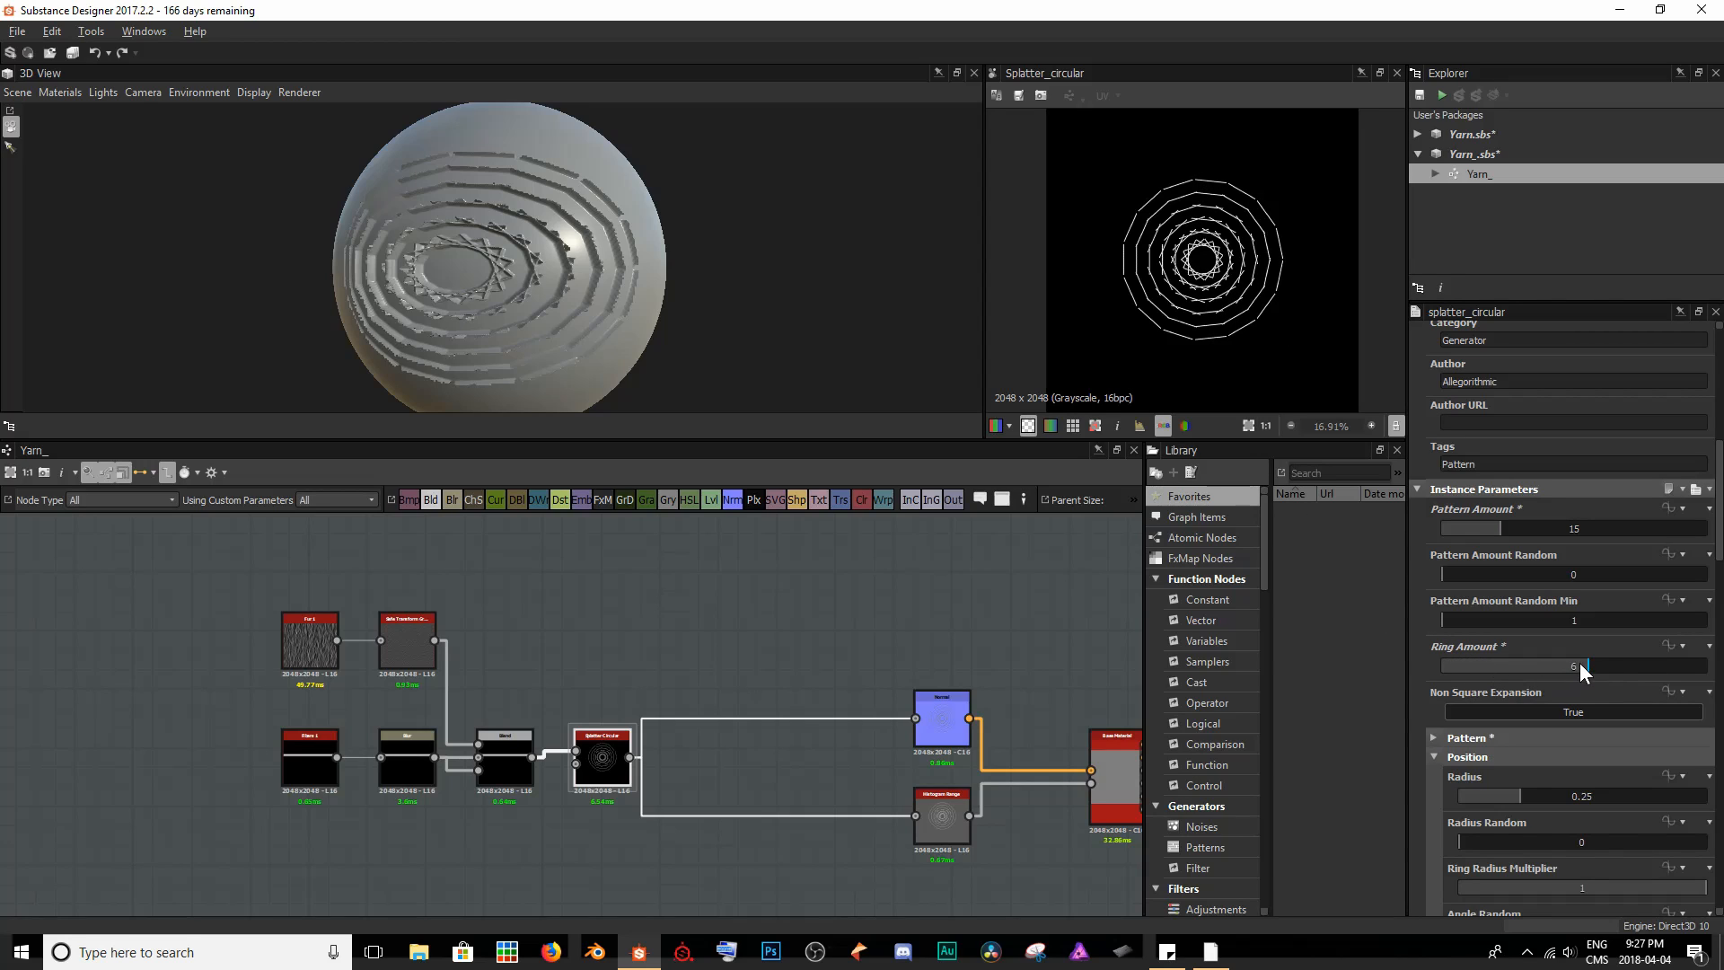
pyautogui.moveTo(1580, 662); pyautogui.dragTo(1473, 669)
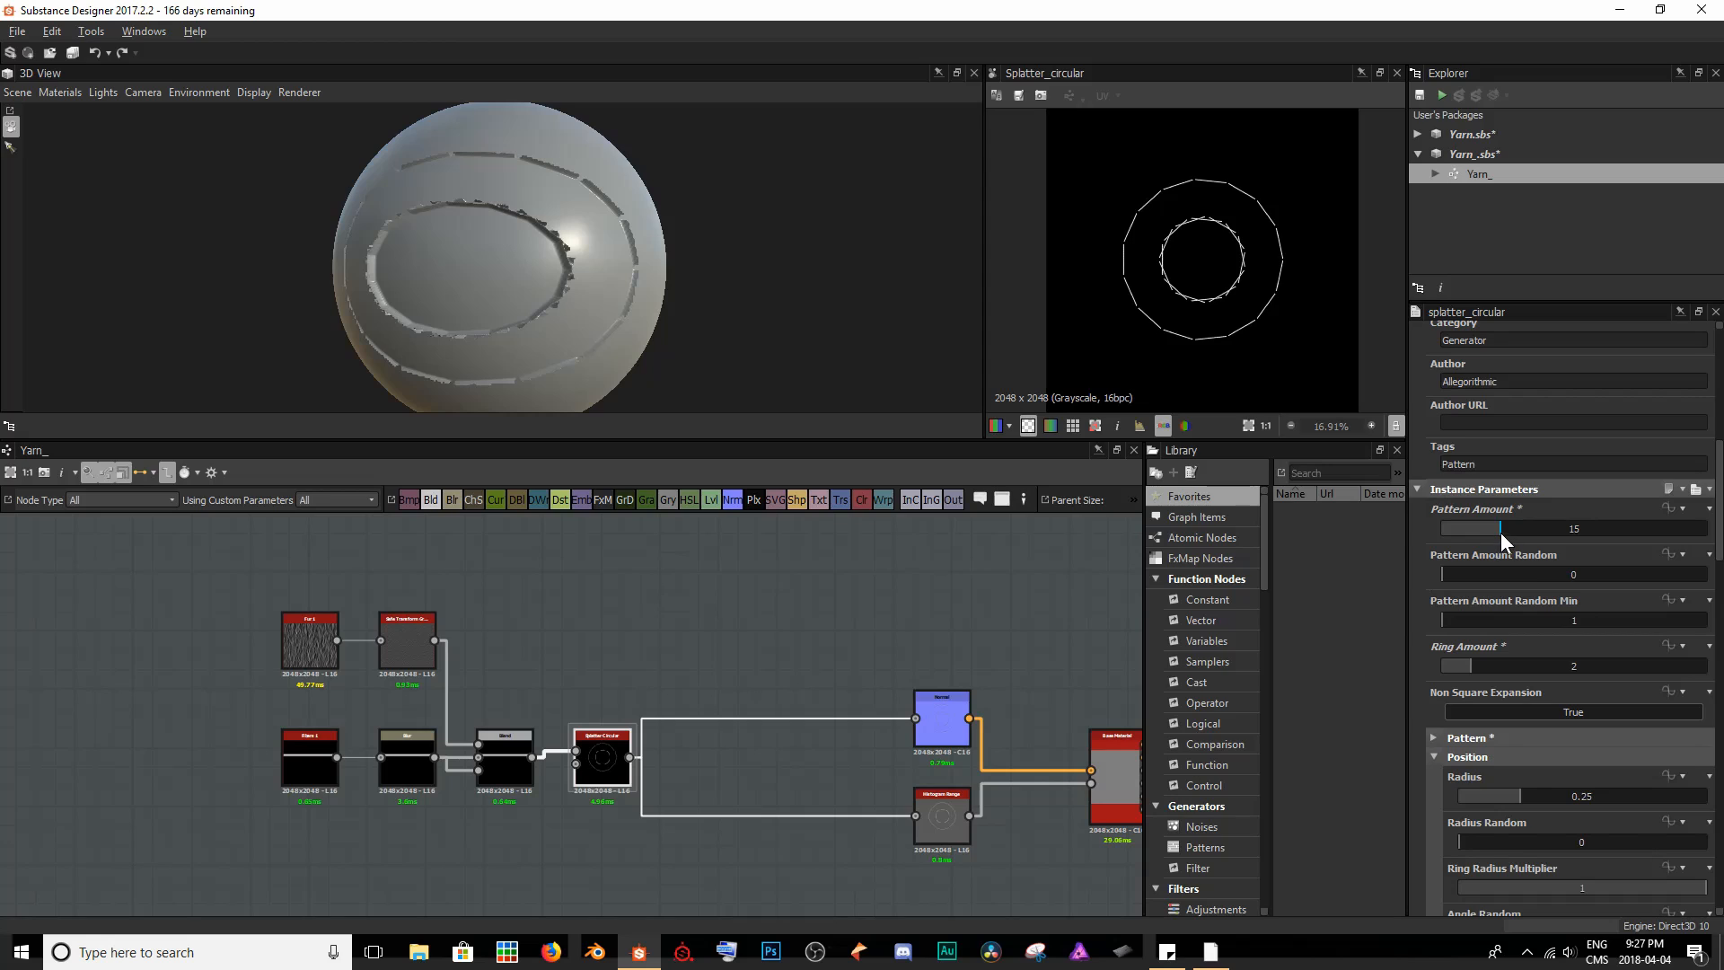
pyautogui.moveTo(1500, 532); pyautogui.dragTo(1478, 533)
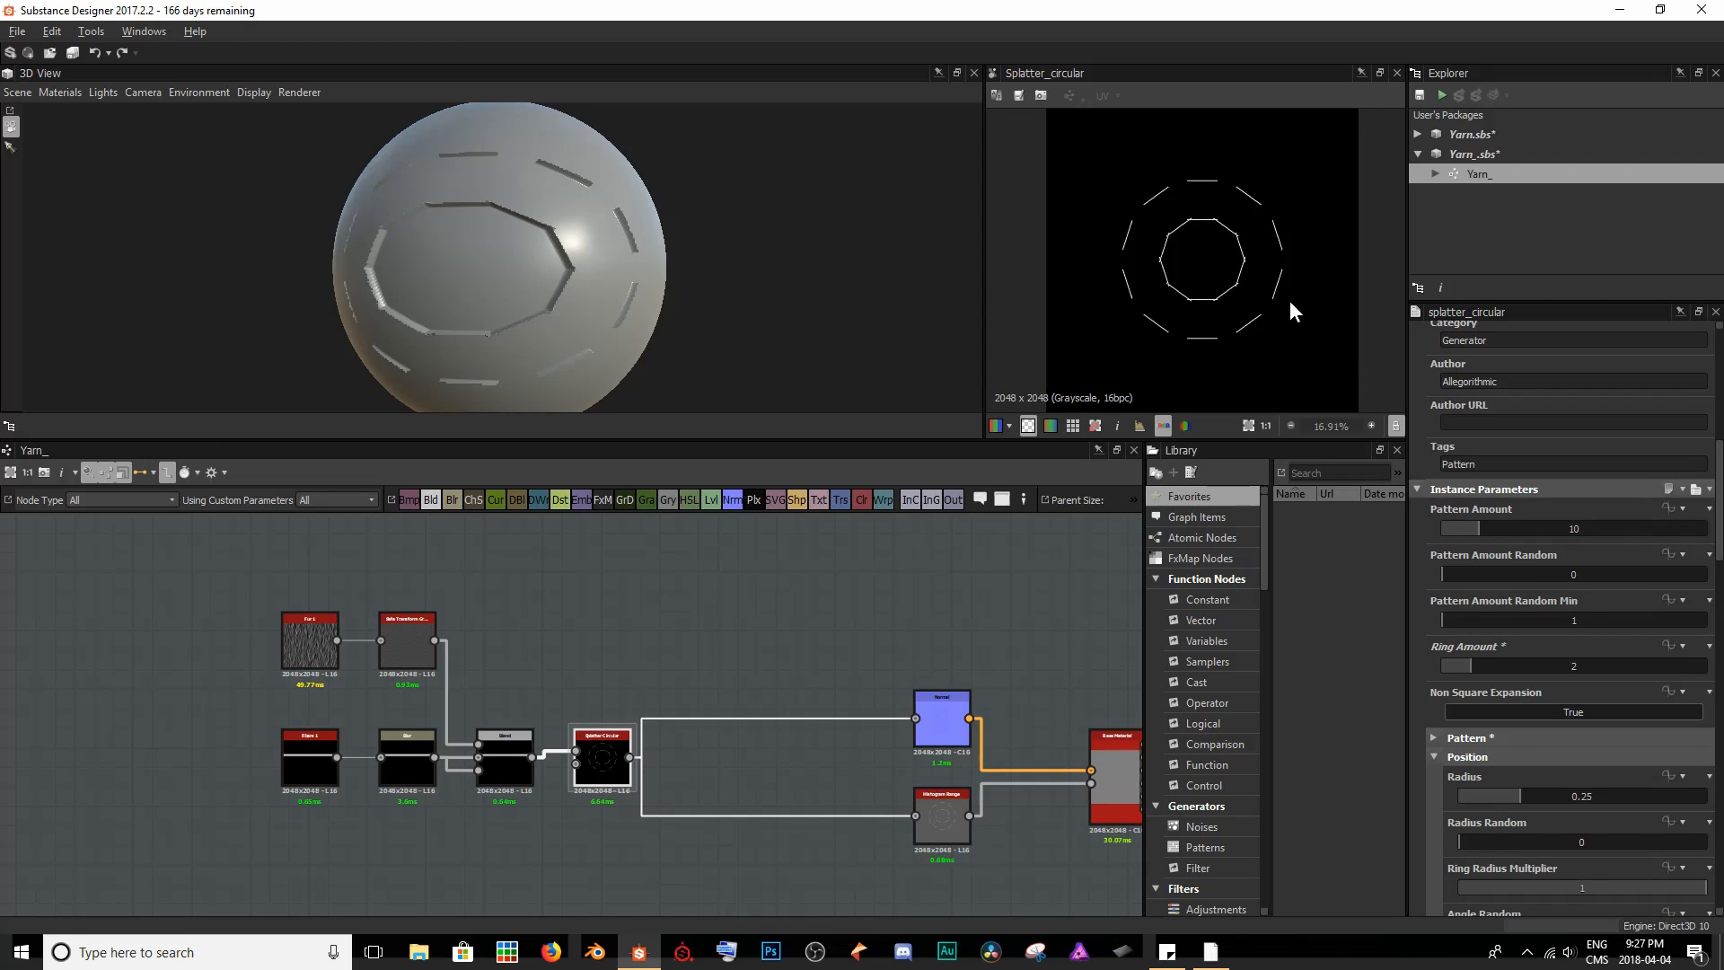
# - Try Radius values of 0.46, 0.9 and 0.5 on the Splatter Circular node and examine how the rings tile
pyautogui.scroll(-3, 1586, 575)
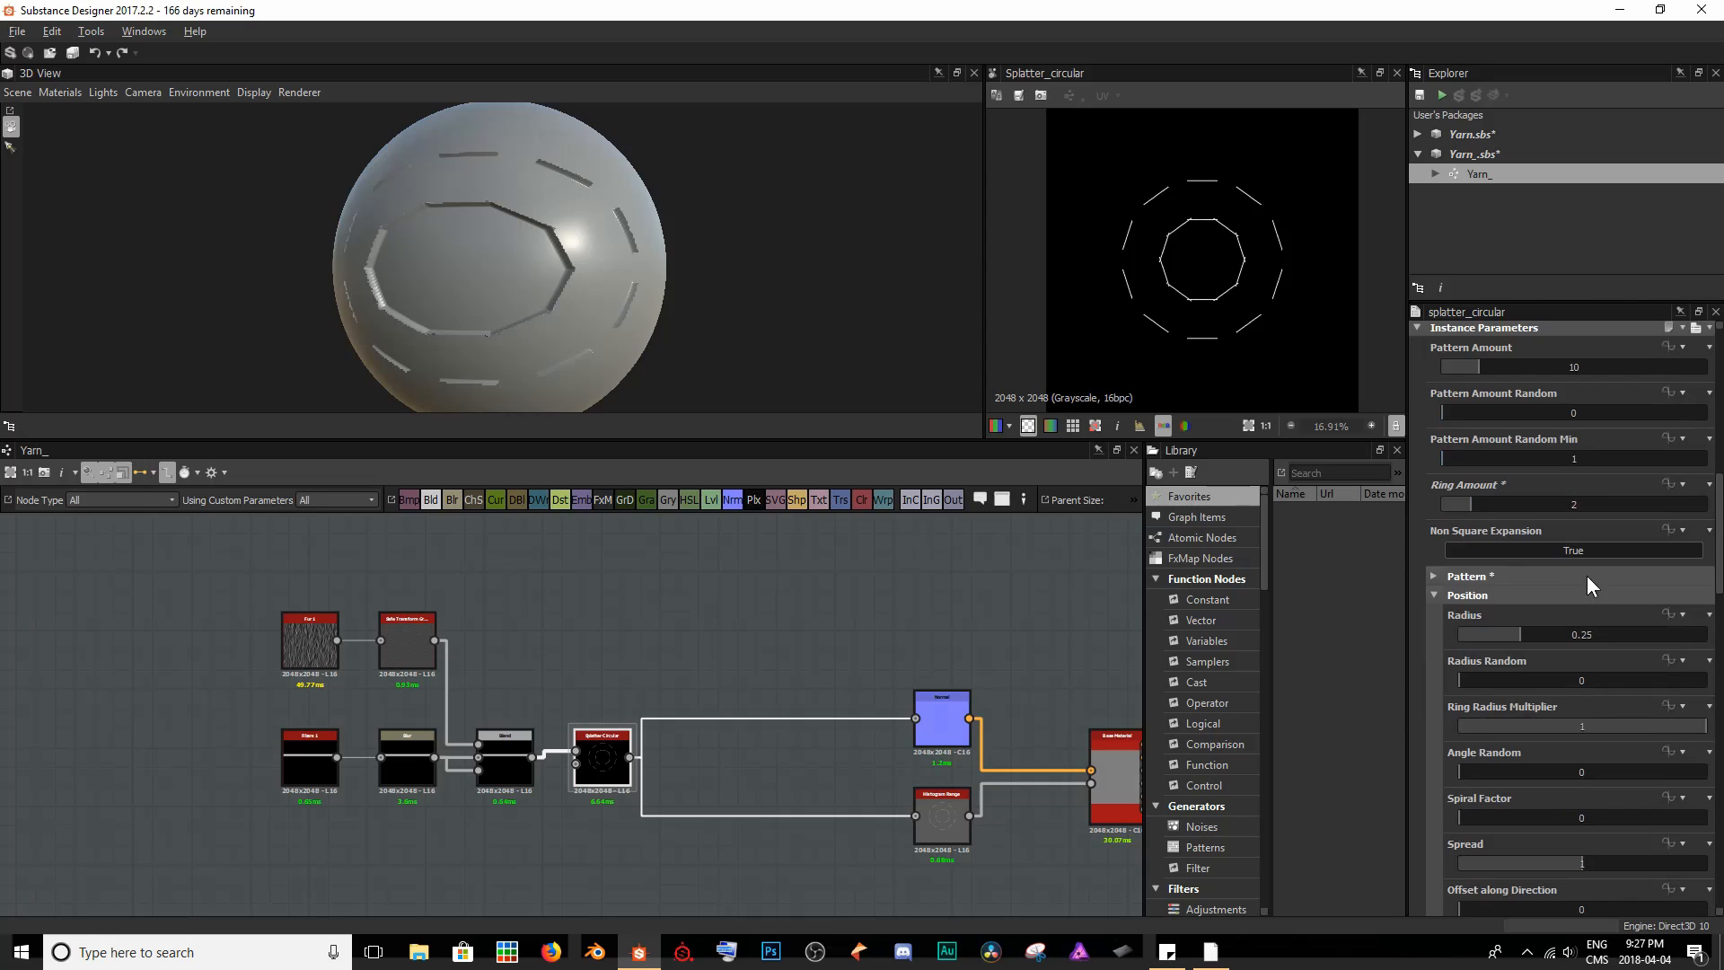
pyautogui.scroll(-3, 1522, 612)
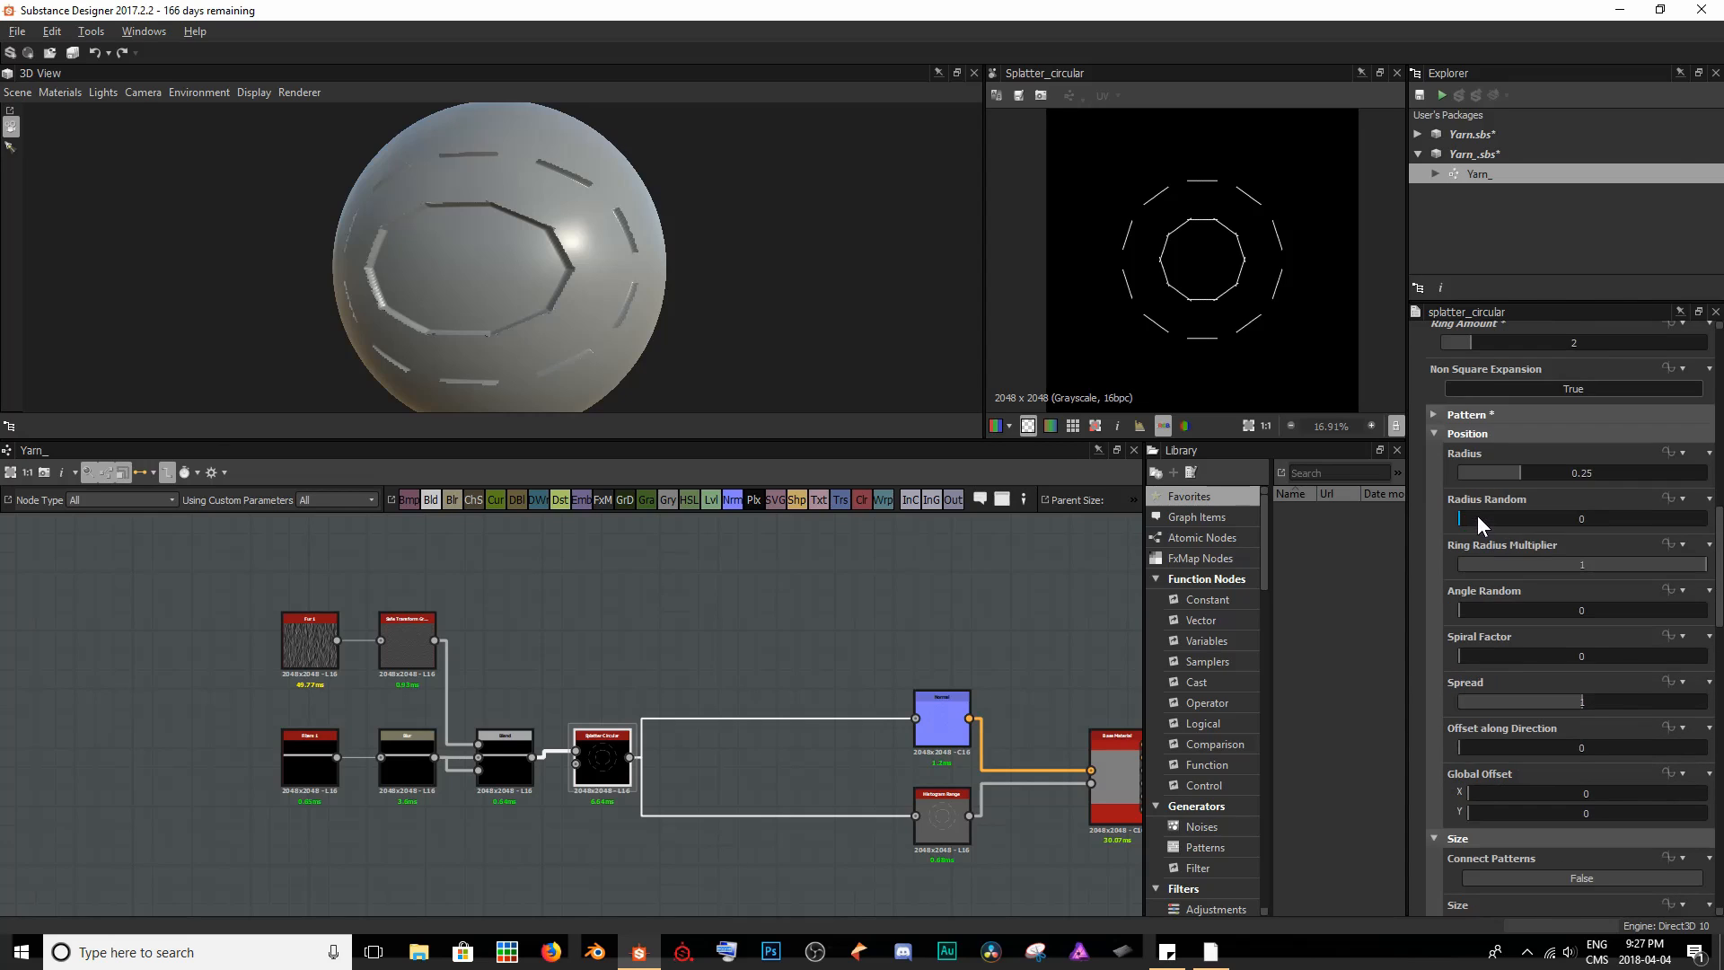
pyautogui.moveTo(1512, 476); pyautogui.dragTo(1571, 472)
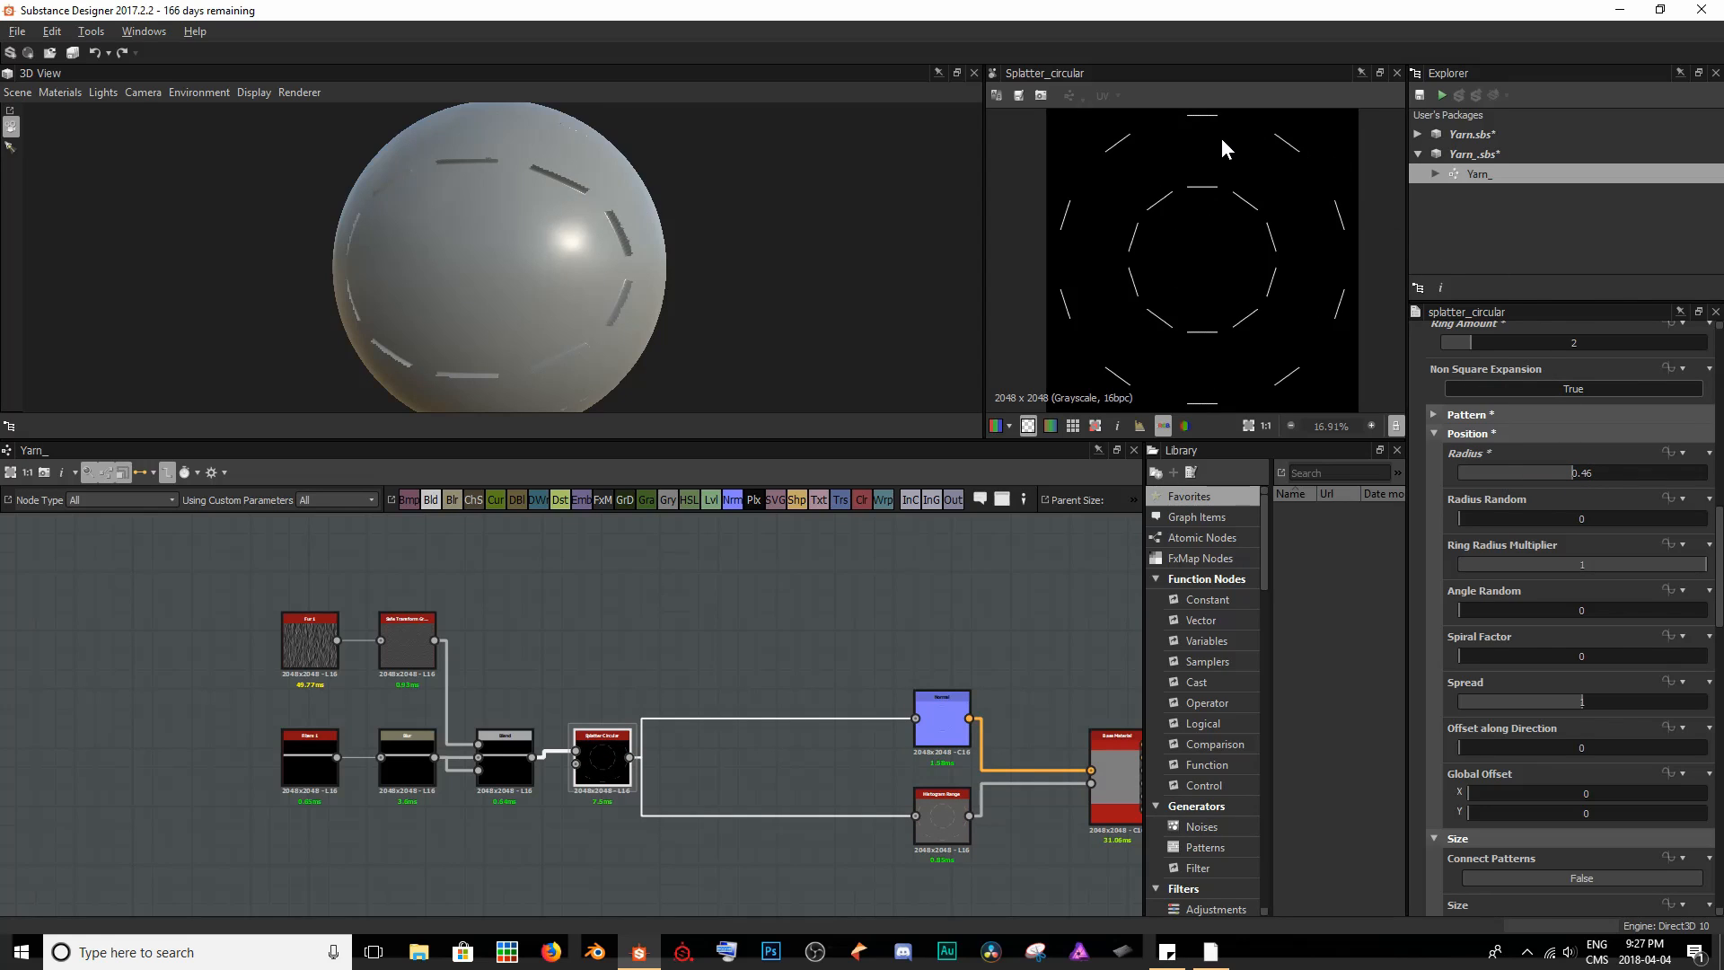
pyautogui.moveTo(1577, 474); pyautogui.dragTo(1681, 476)
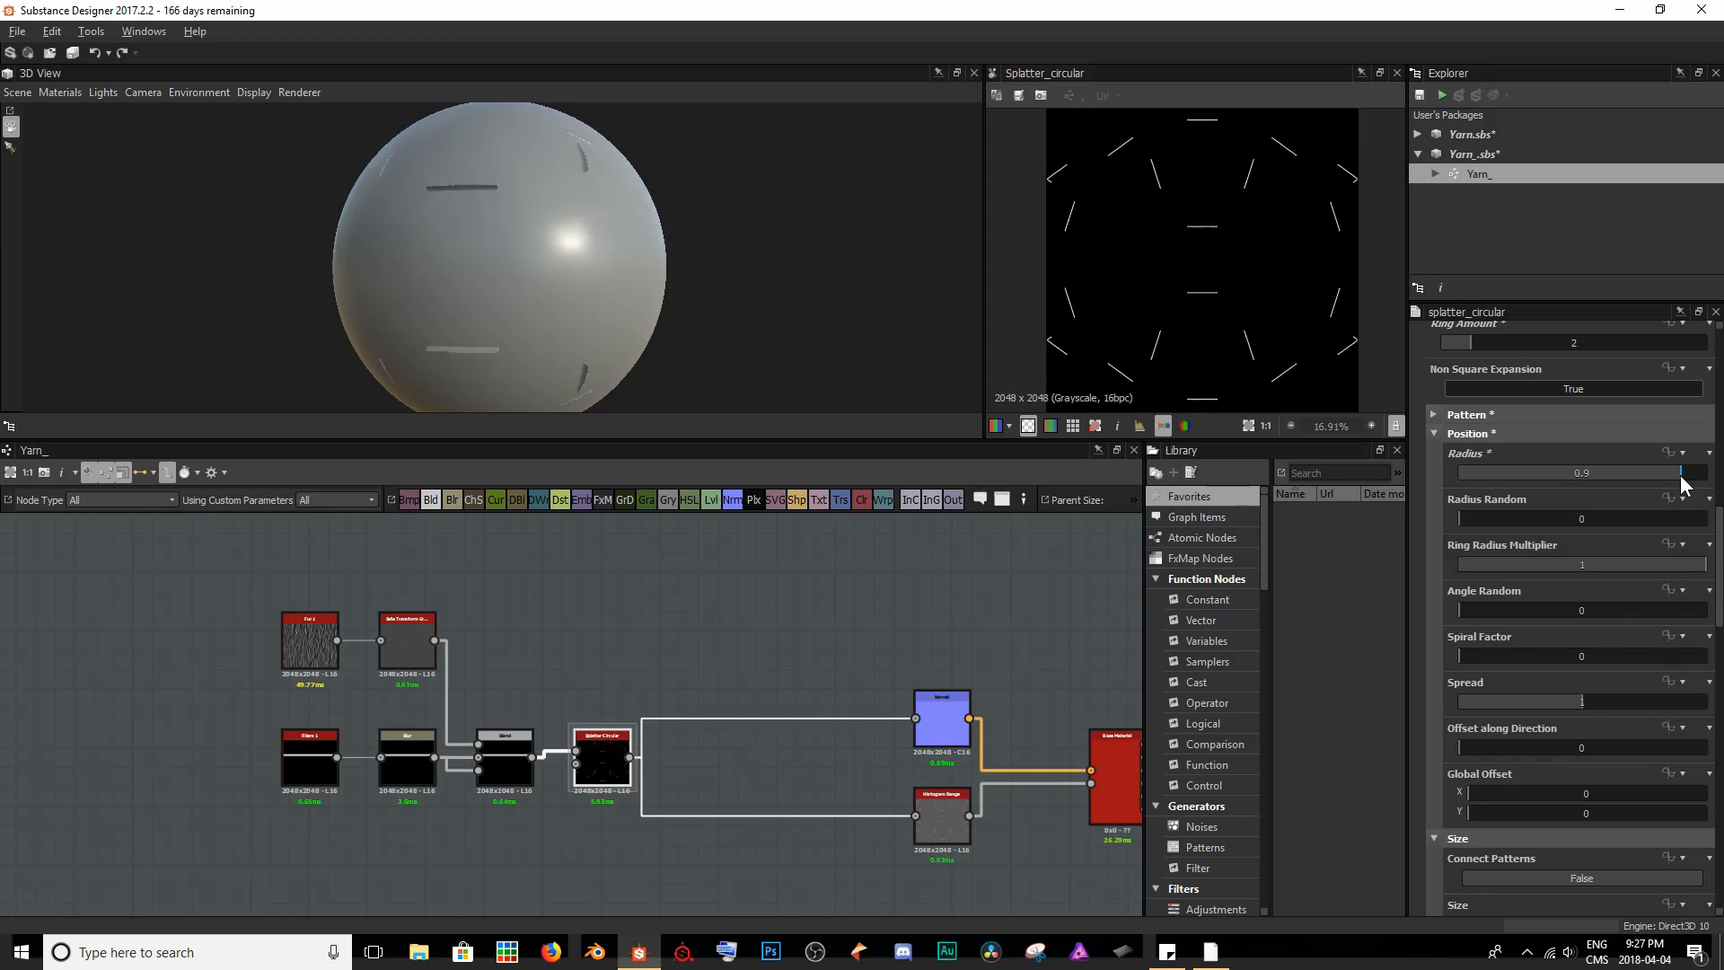
pyautogui.moveTo(1195, 323); pyautogui.dragTo(1298, 289, button='middle')
pyautogui.moveTo(1678, 473); pyautogui.dragTo(1582, 488)
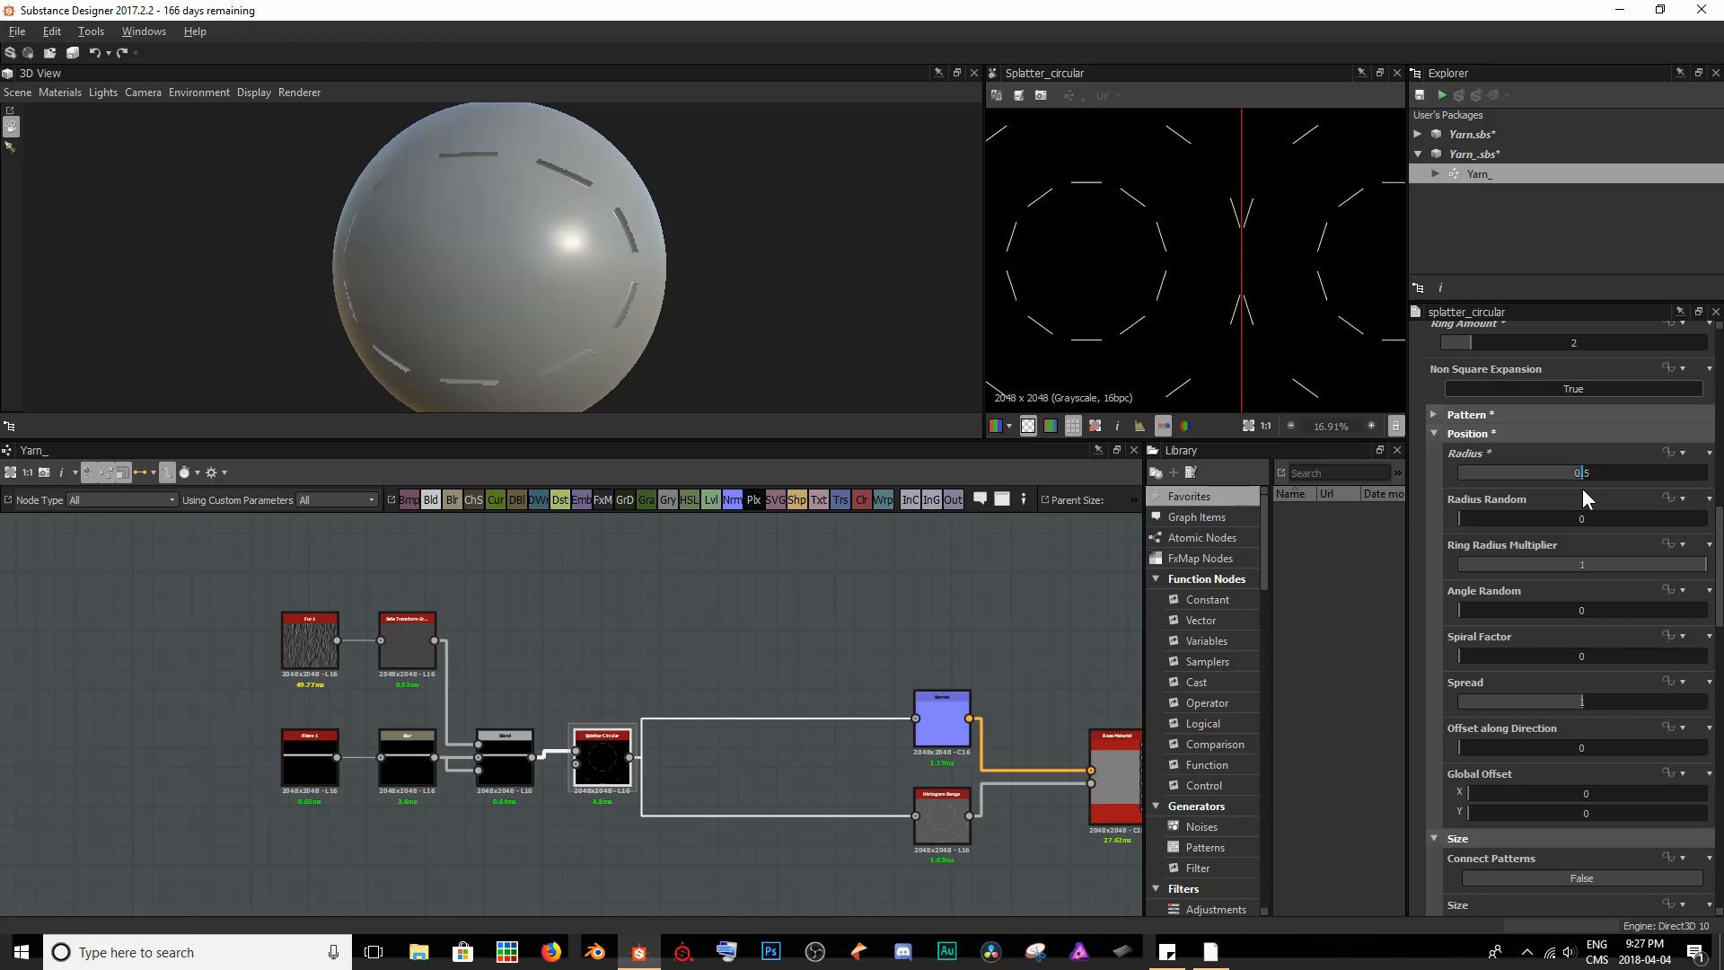
pyautogui.press('f')
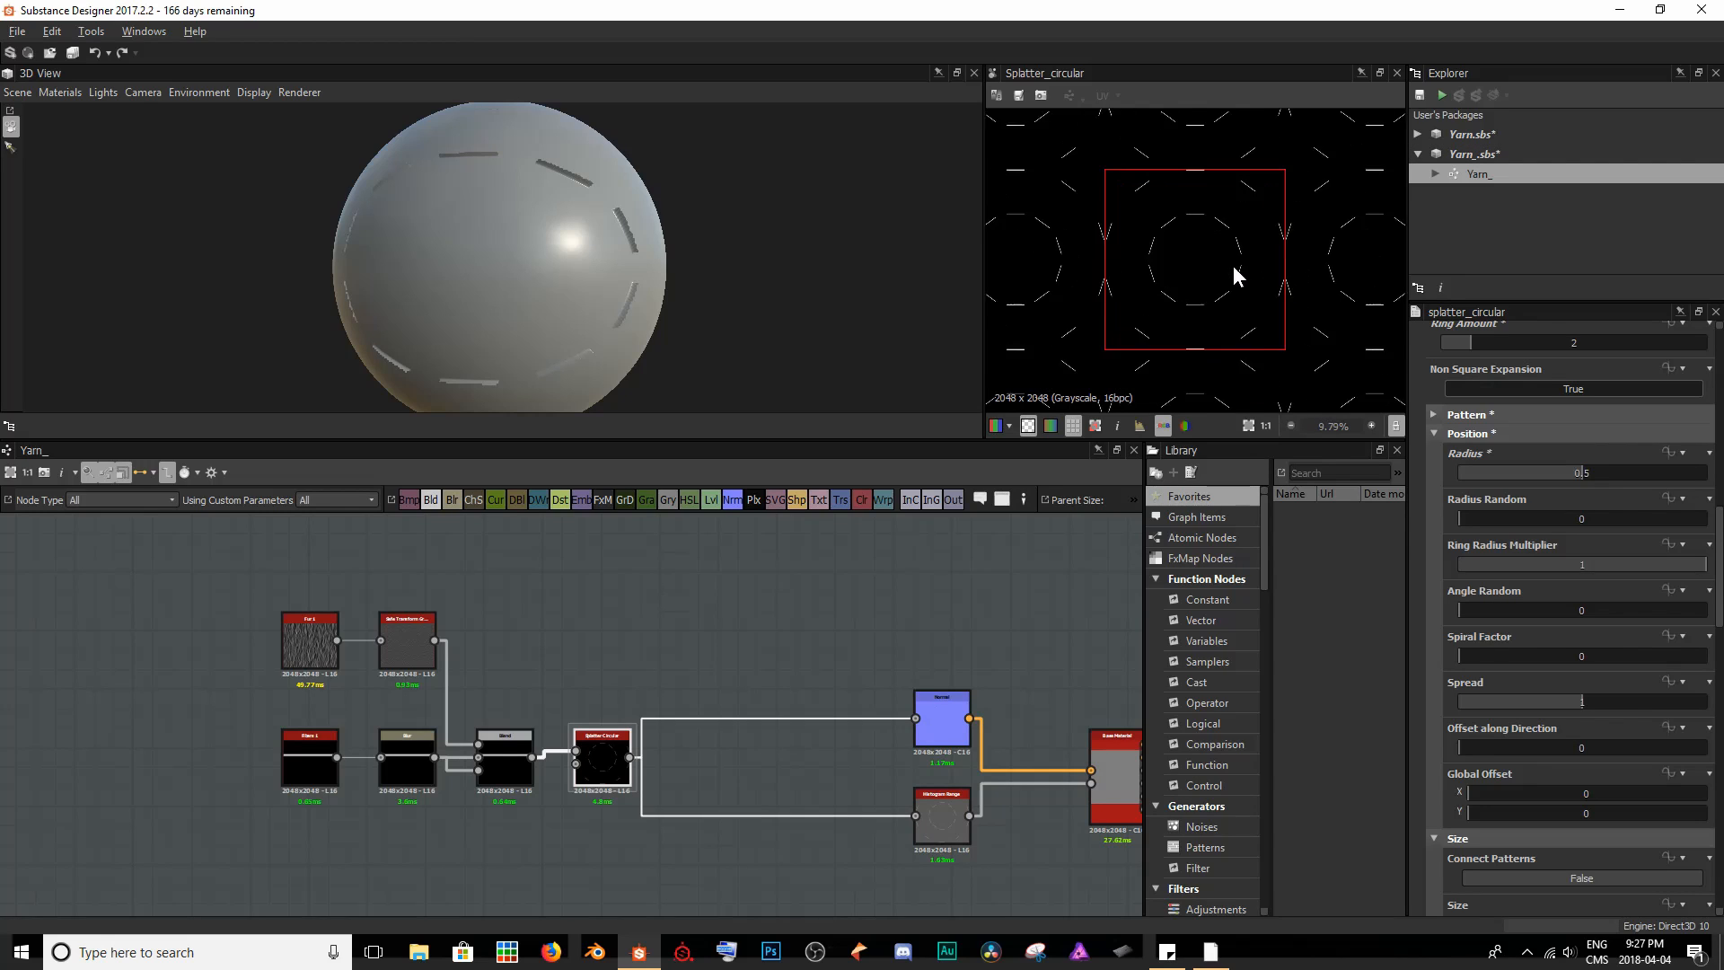
pyautogui.moveTo(1147, 257); pyautogui.dragTo(1321, 257, button='middle')
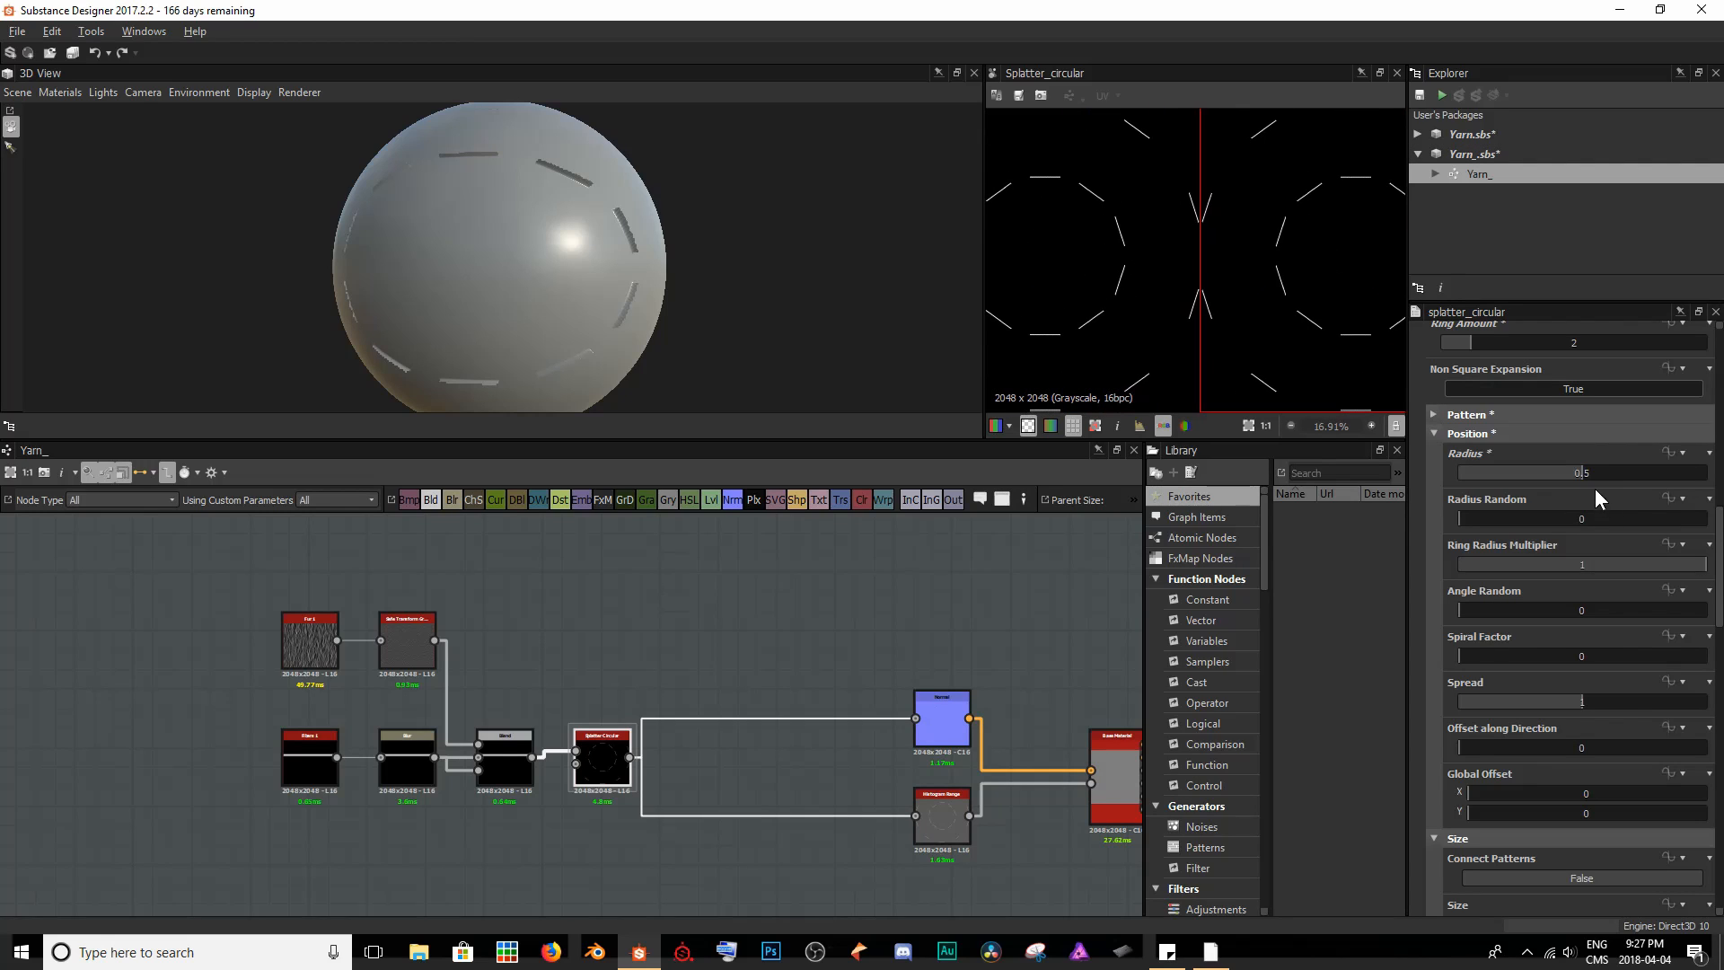
# - Set the Splatter Circular node's Radius to 1, check the tiled pattern, and turn off the 2D tiling display
pyautogui.moveTo(1583, 478); pyautogui.dragTo(1718, 494)
pyautogui.scroll(-5, 1236, 271)
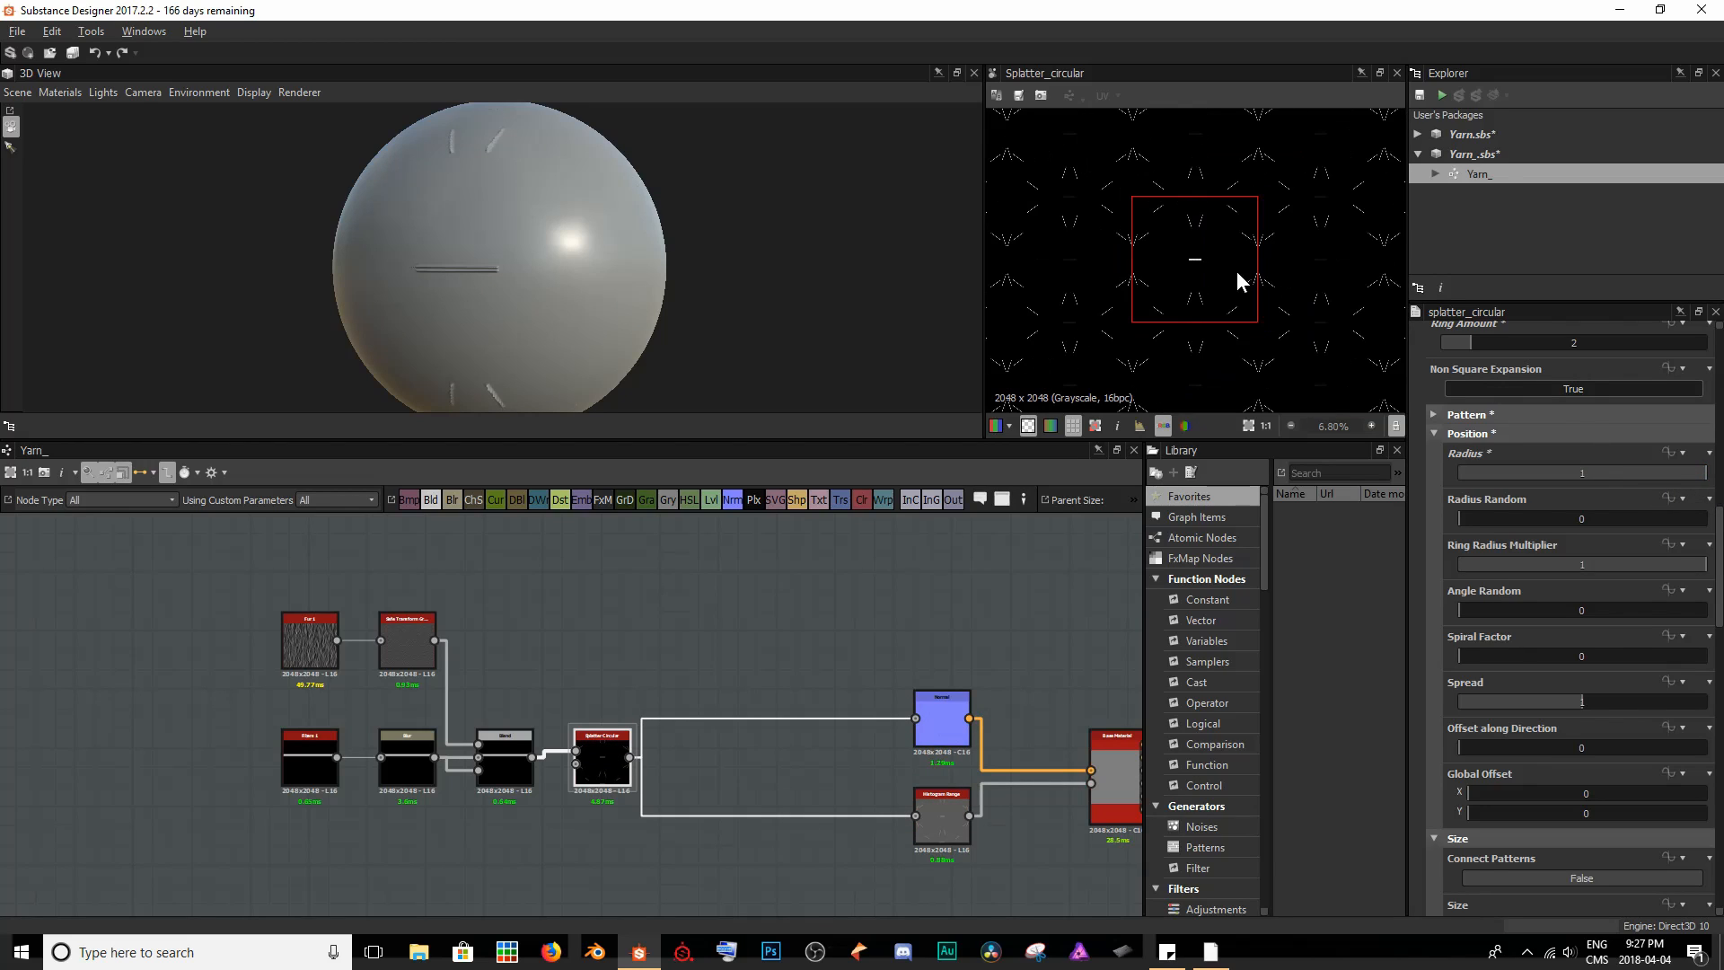
pyautogui.scroll(3, 1257, 279)
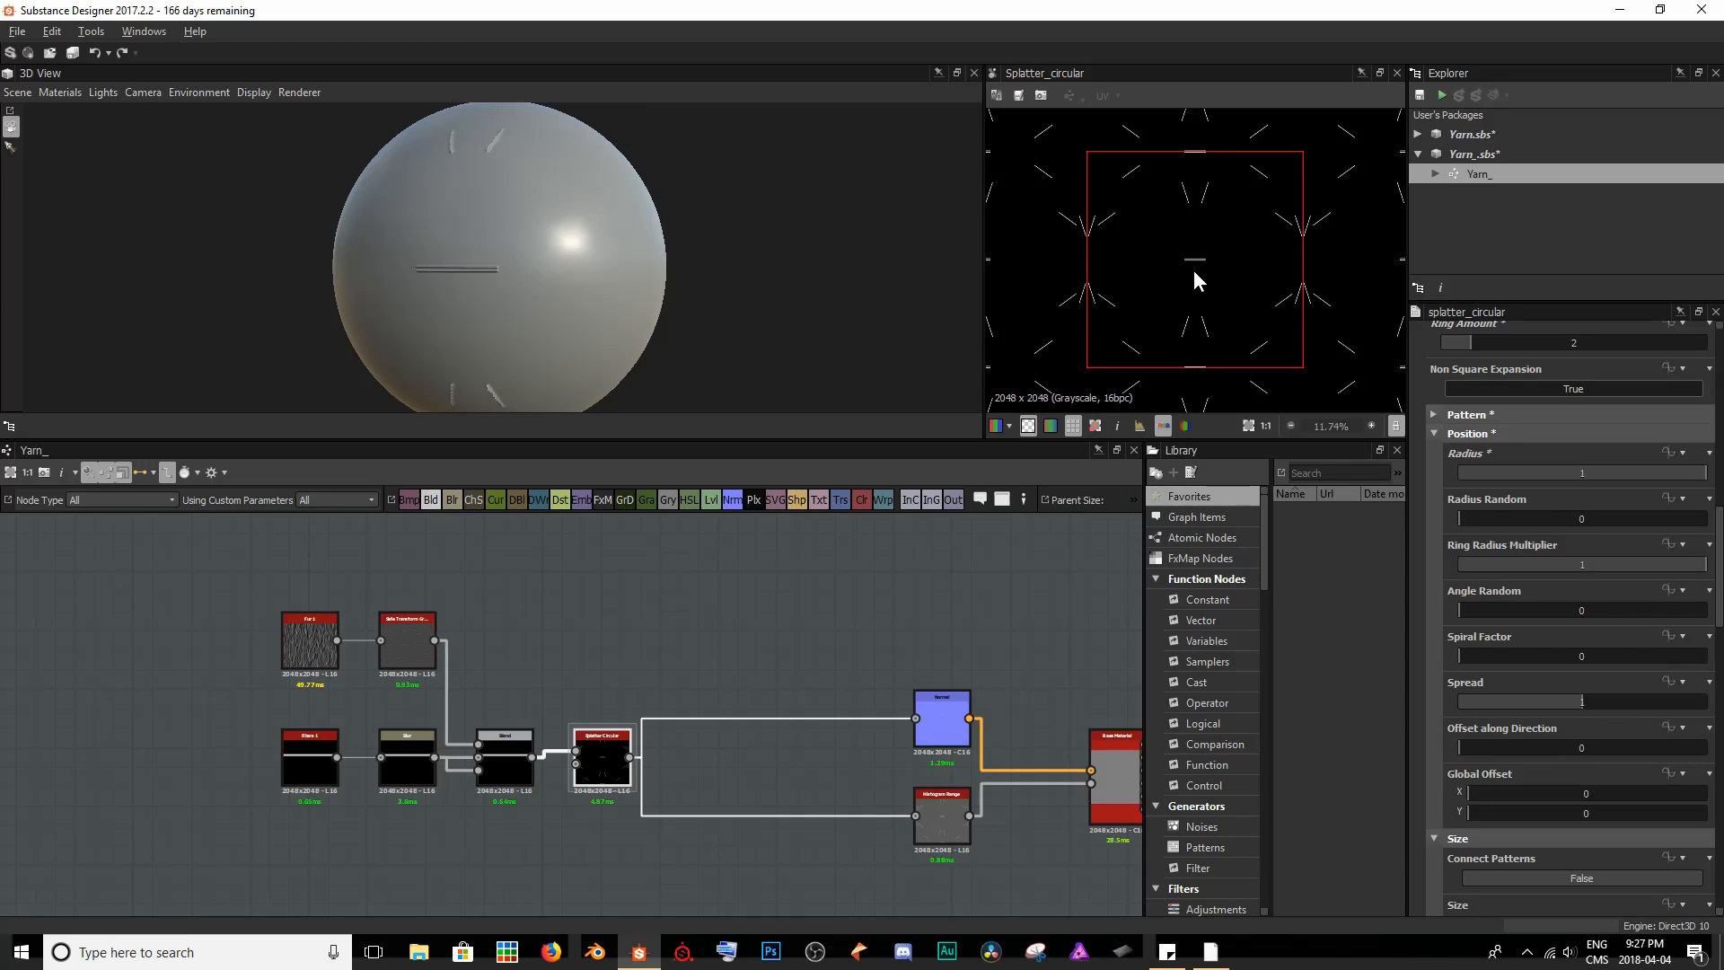
pyautogui.press('space')
pyautogui.moveTo(899, 310)
pyautogui.mouseDown()
pyautogui.moveTo(705, 291)
pyautogui.moveTo(579, 332)
pyautogui.moveTo(515, 465)
pyautogui.moveTo(650, 348)
pyautogui.moveTo(673, 247)
pyautogui.moveTo(627, 251)
pyautogui.moveTo(657, 166)
pyautogui.moveTo(637, 245)
pyautogui.moveTo(587, 333)
pyautogui.moveTo(759, 261)
pyautogui.mouseUp()
pyautogui.moveTo(758, 260); pyautogui.dragTo(727, 261, button='middle')
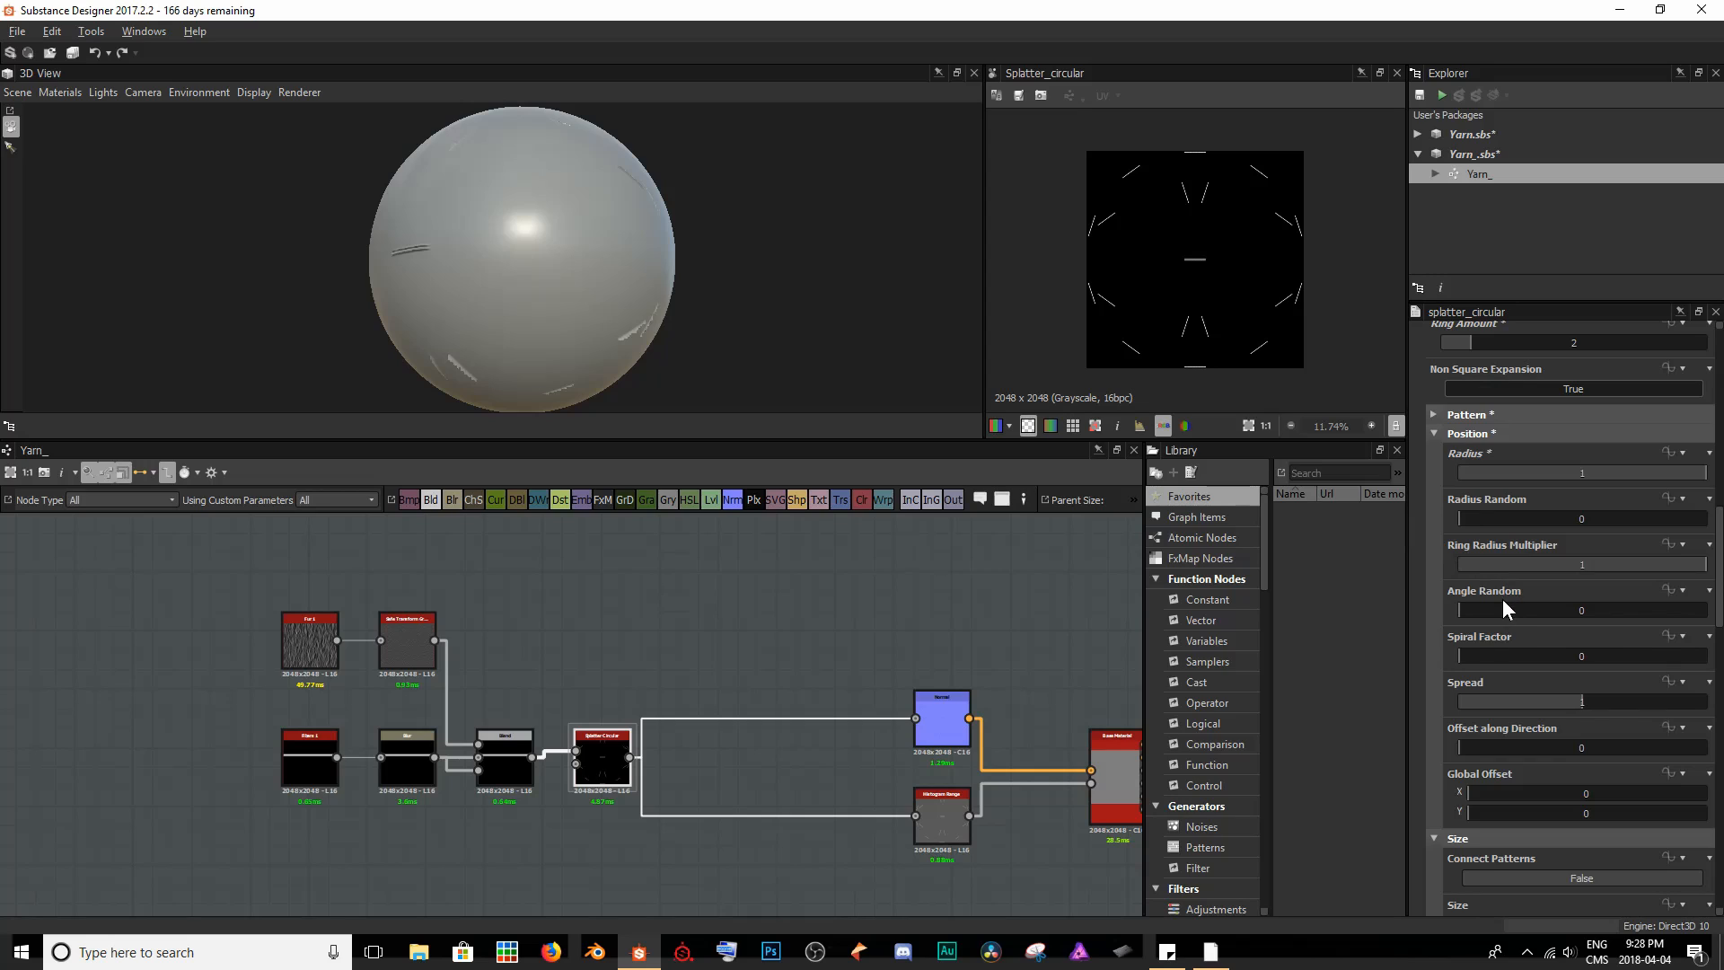
# - Set the Splatter Circular node's Angle Random to 1, collapse its Position parameters and bring up its Size parameters
pyautogui.moveTo(1468, 610); pyautogui.dragTo(1711, 620)
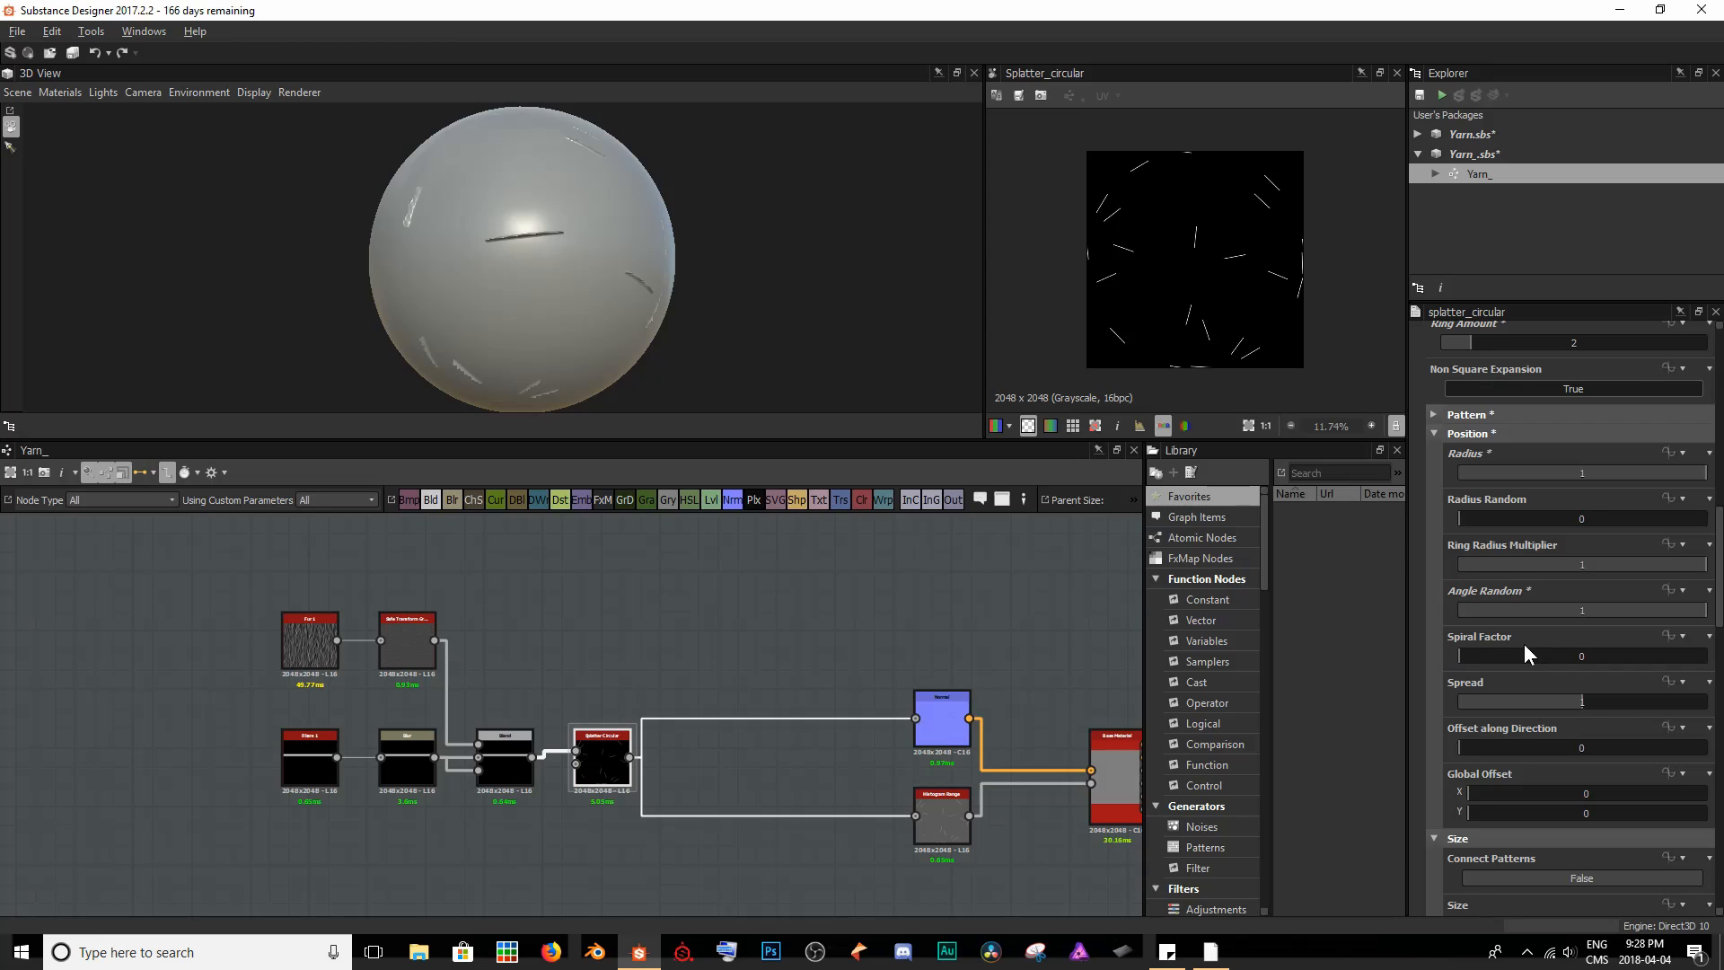
pyautogui.click(1499, 431)
pyautogui.scroll(-1, 1564, 457)
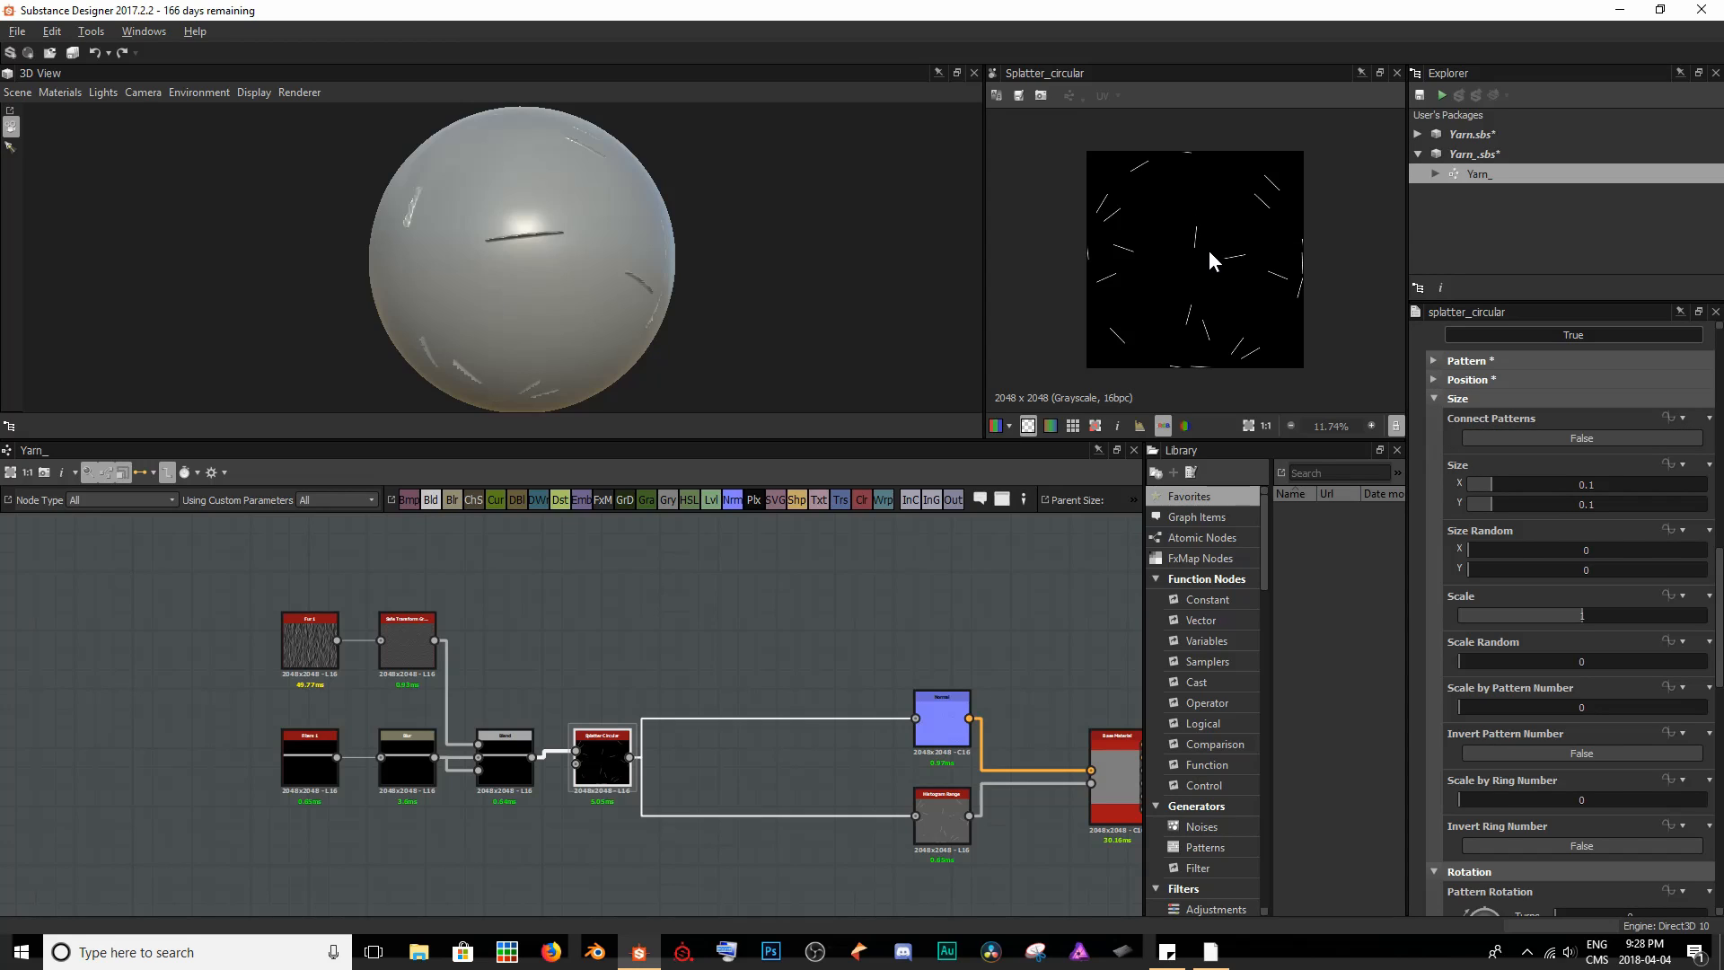
# - Examine a splattered strand up close and compare the Fibers 1 output with the Splatter Circular output
pyautogui.scroll(5, 1203, 216)
pyautogui.scroll(9, 1186, 228)
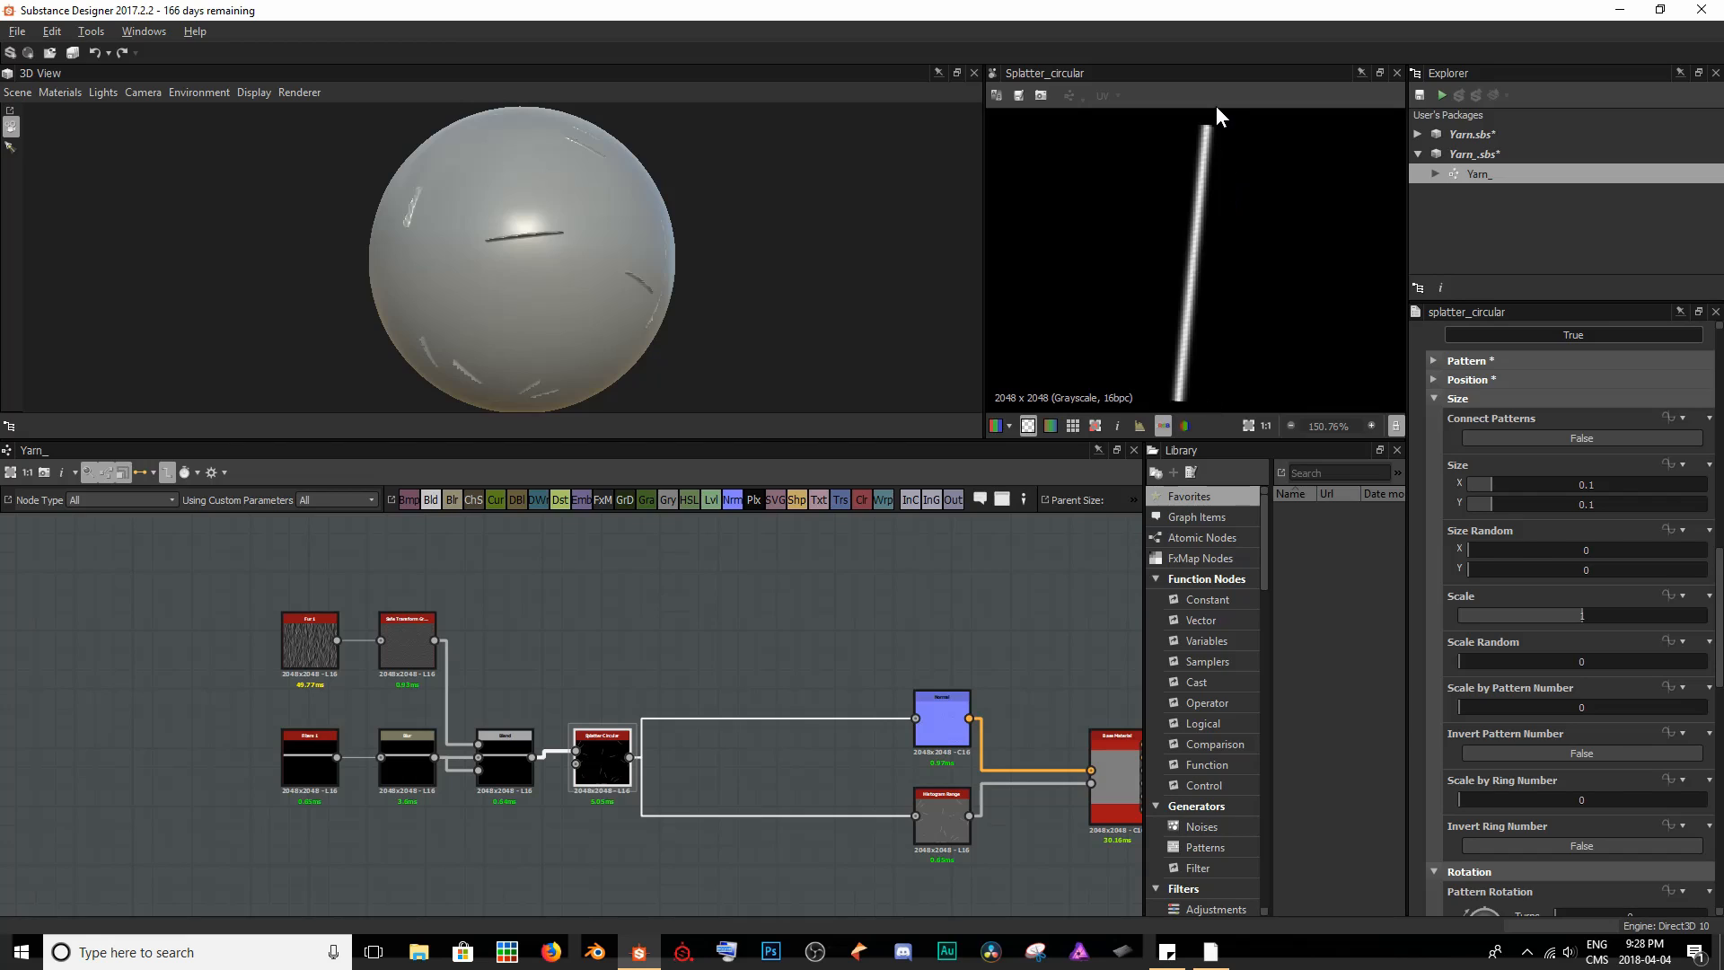
pyautogui.scroll(-6, 1140, 244)
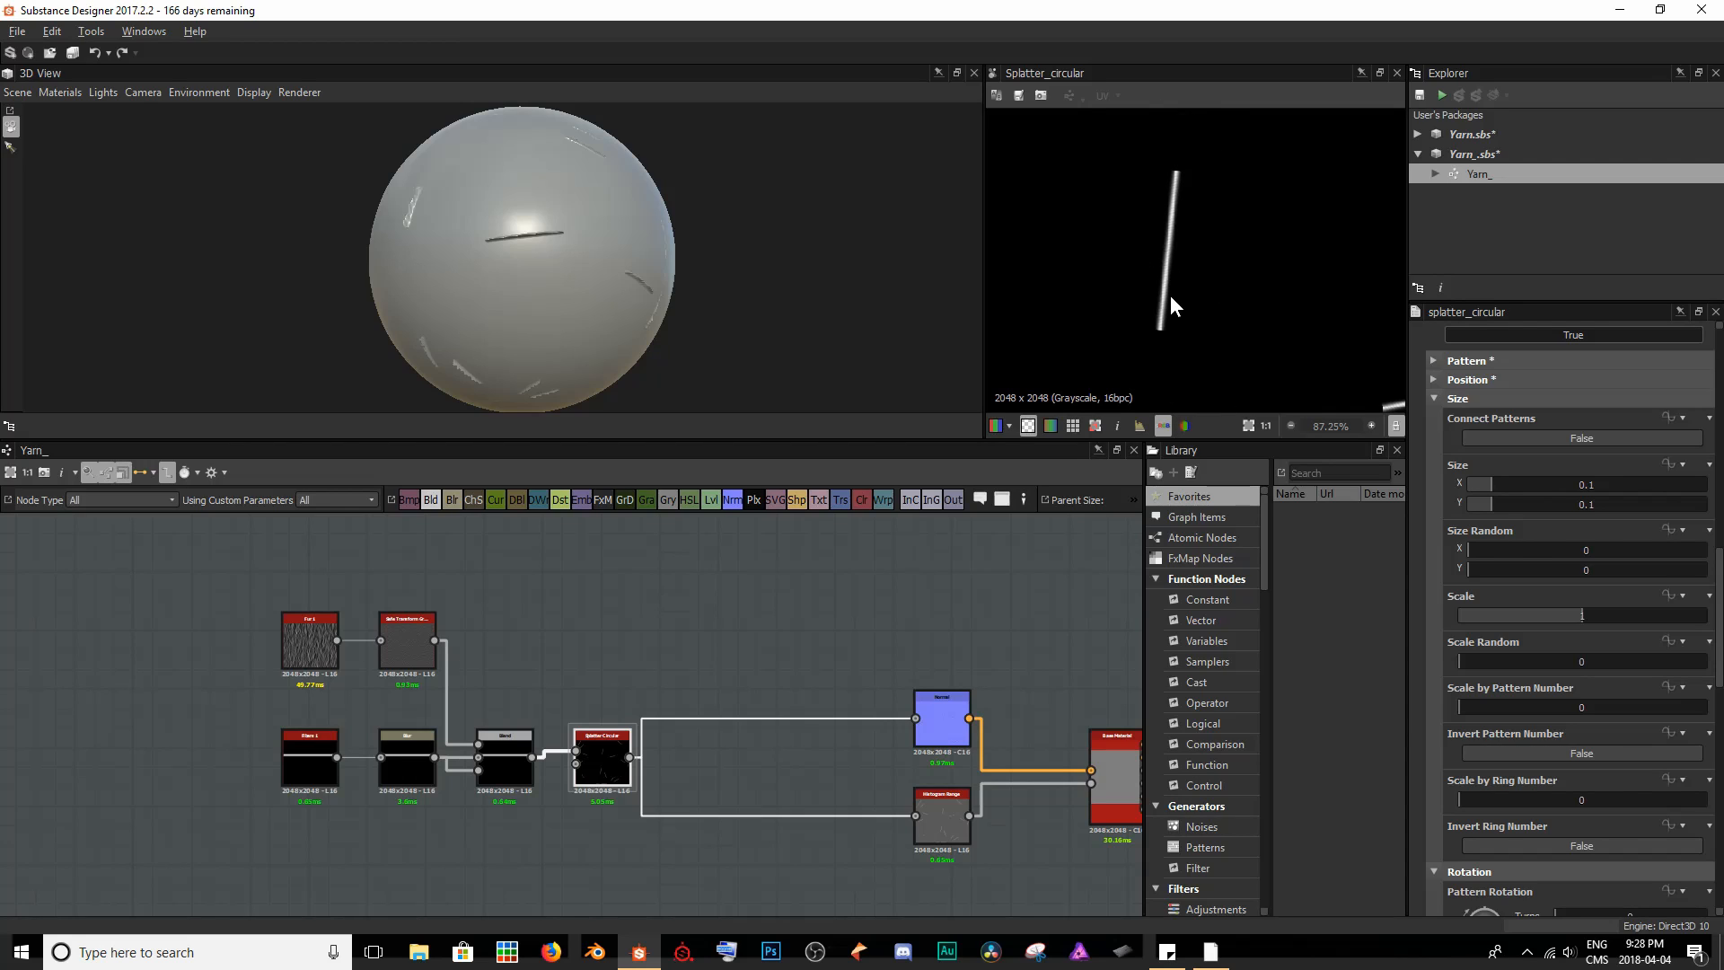
pyautogui.scroll(-8, 1163, 311)
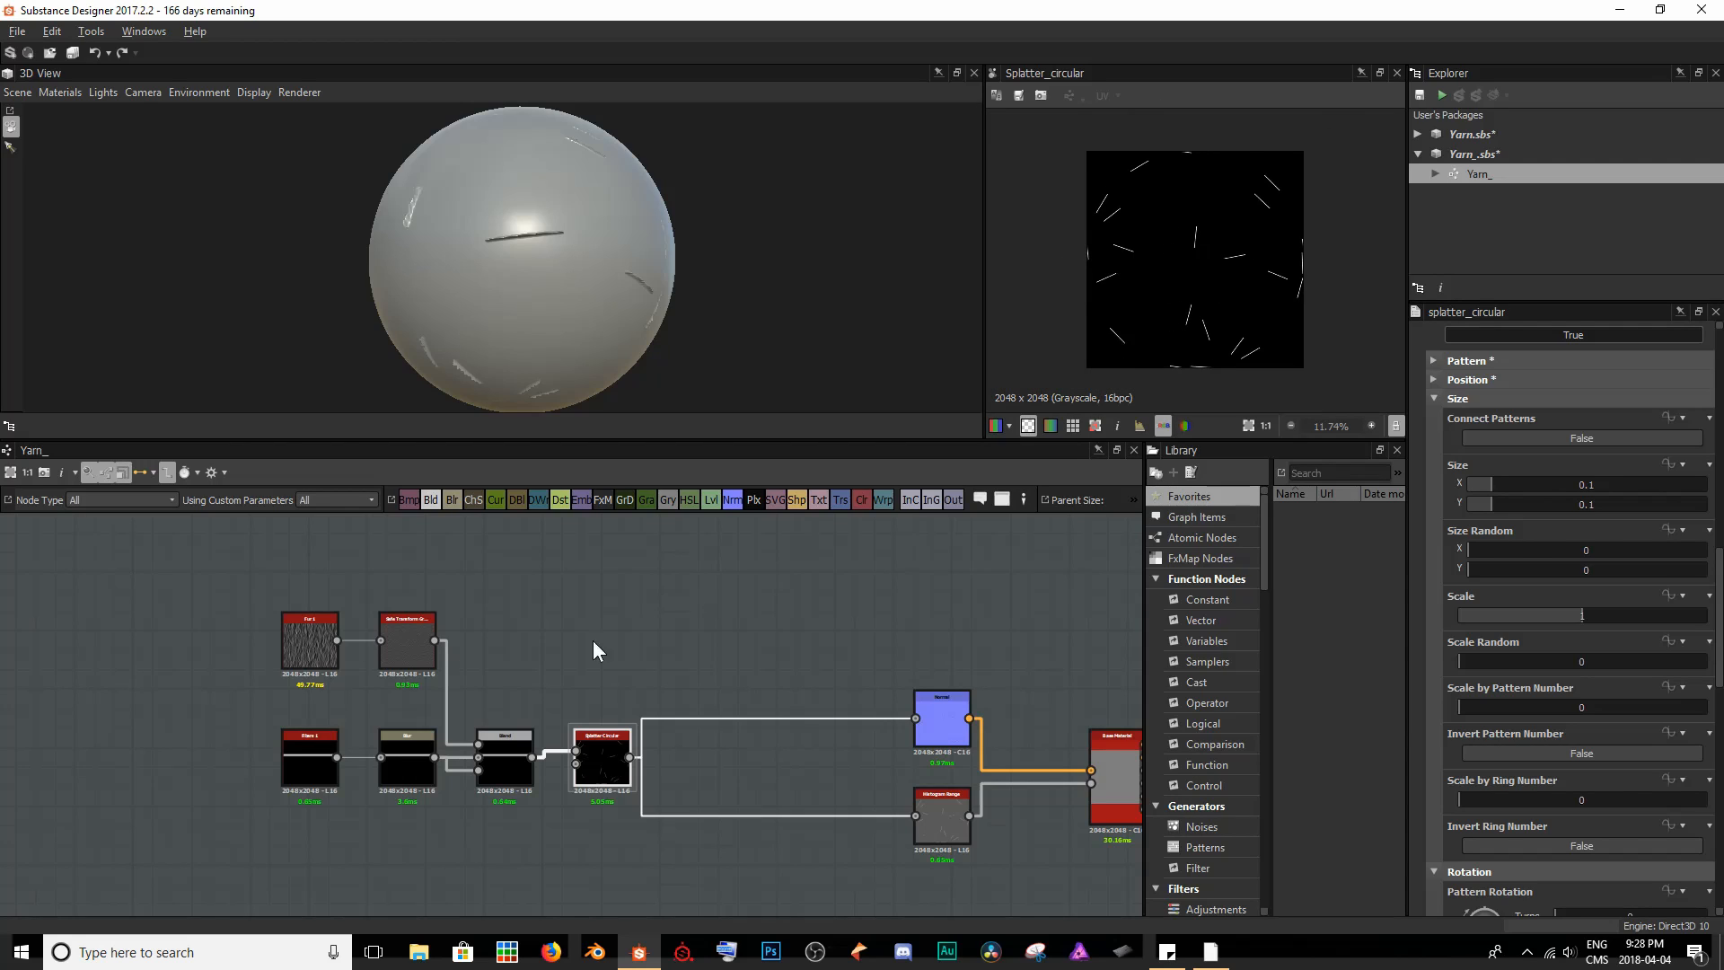
pyautogui.doubleClick(306, 768)
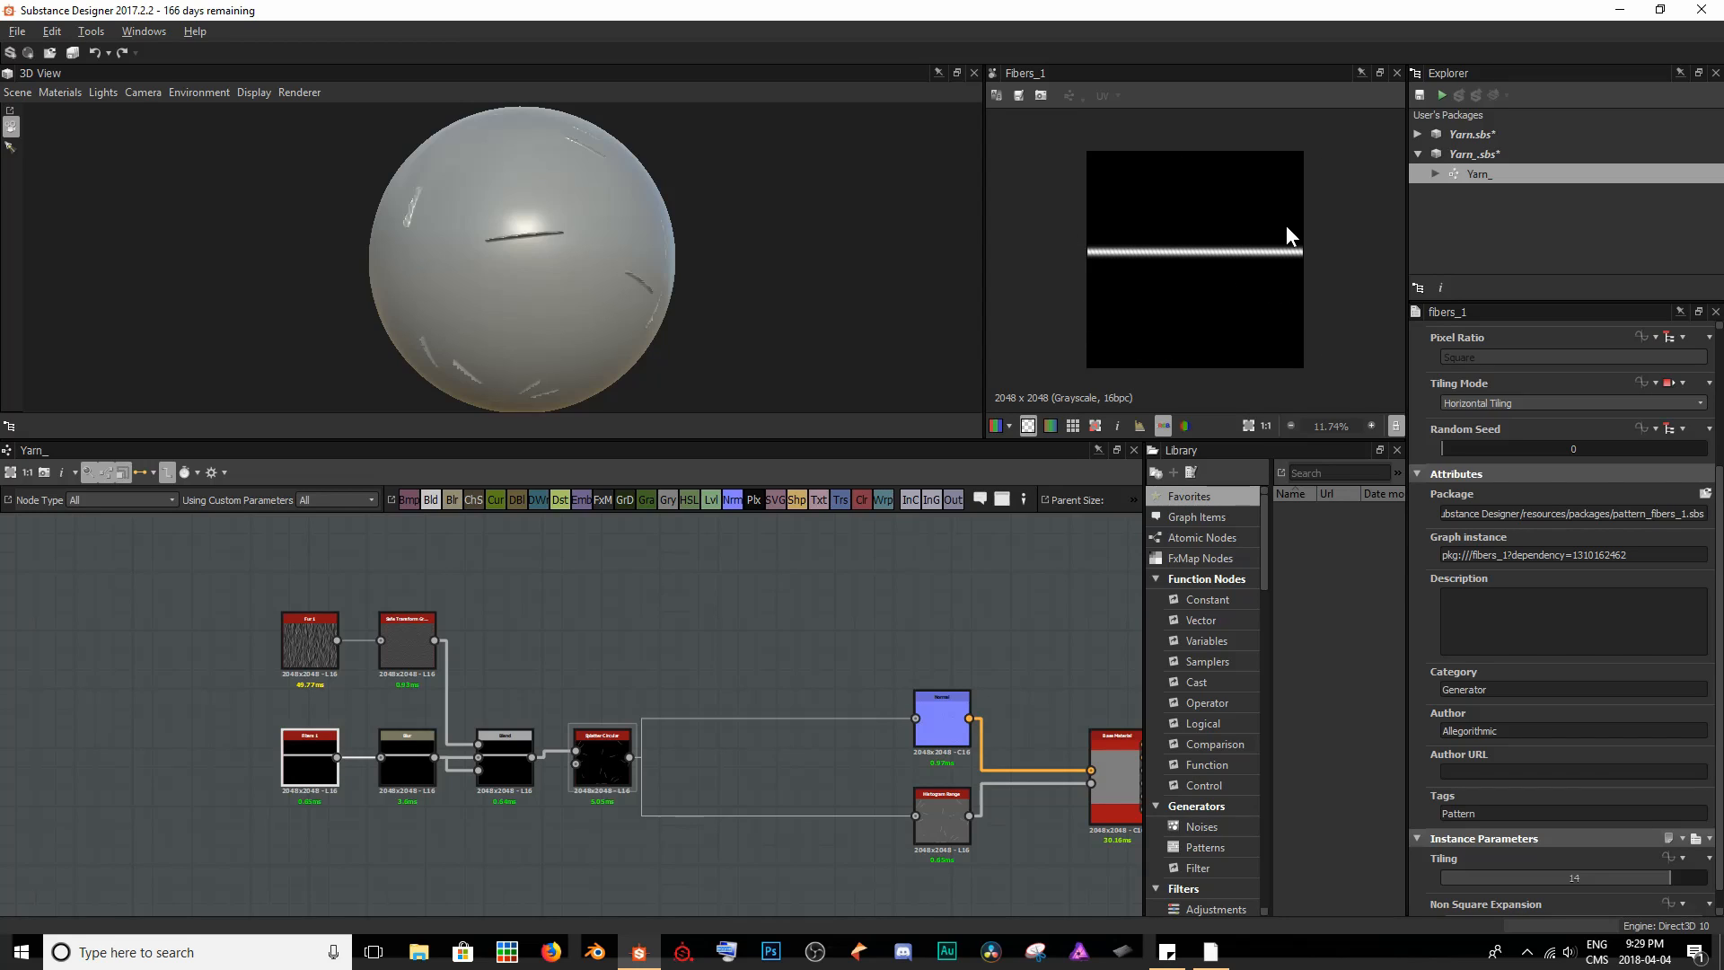
pyautogui.doubleClick(613, 747)
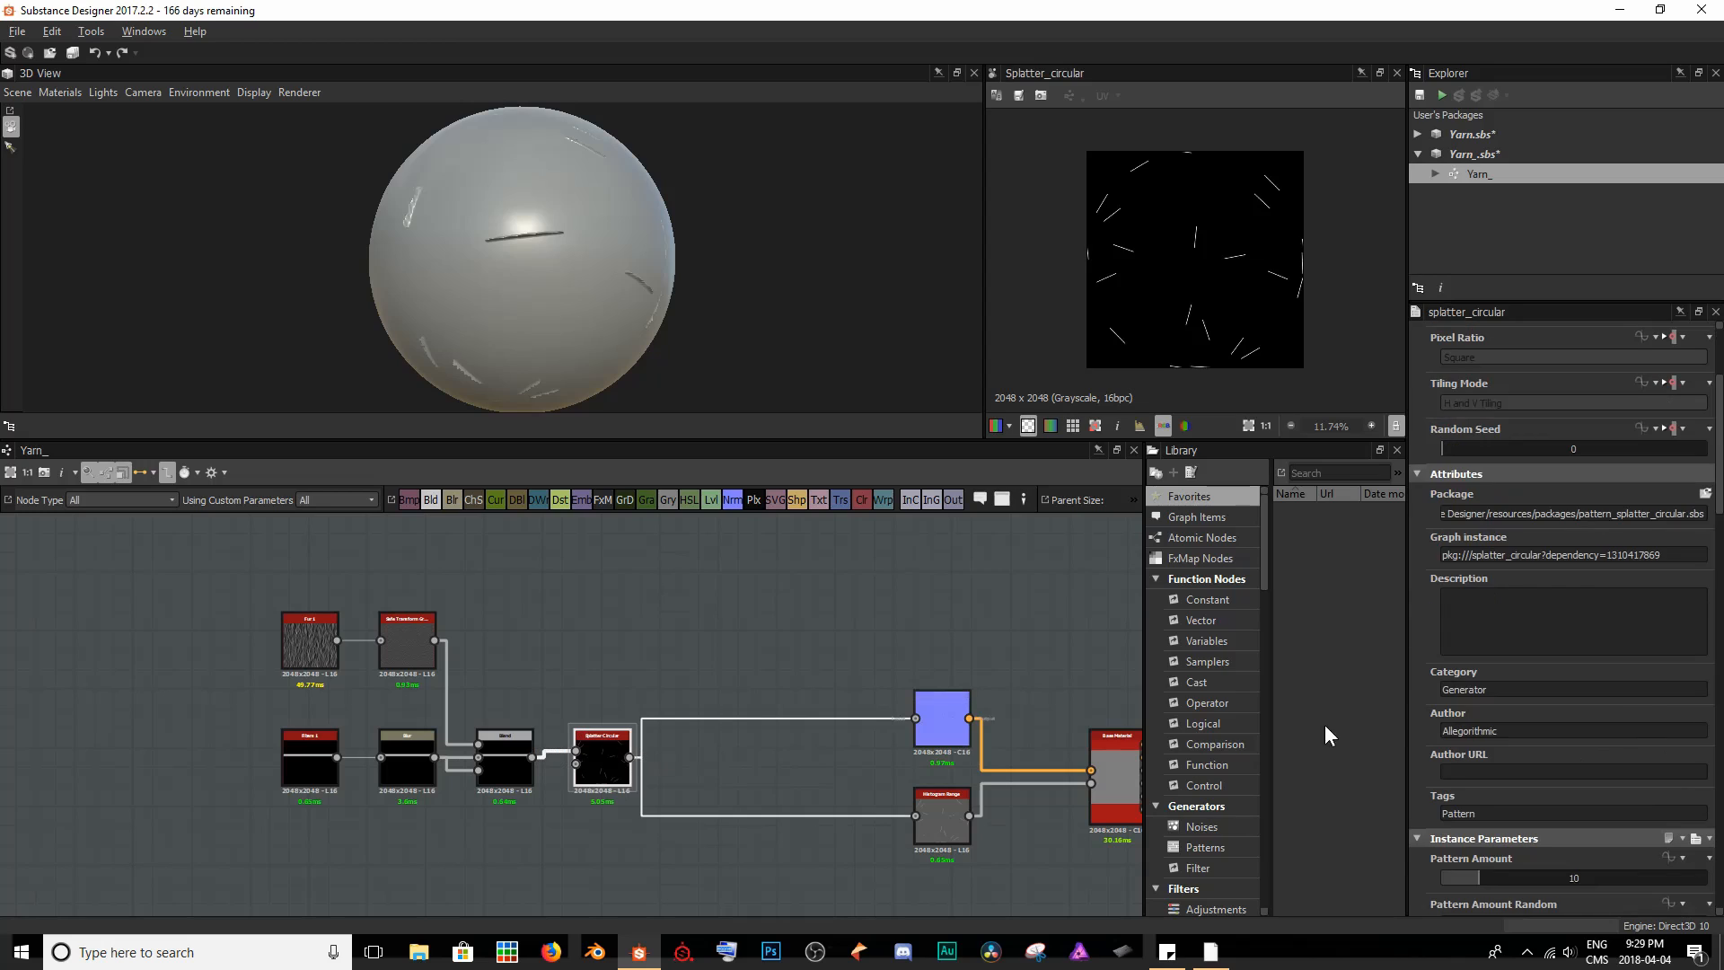
# - Set the Splatter Circular node's Size X to 1 and inspect the lengthened strands on the sphere
pyautogui.scroll(-8, 1648, 706)
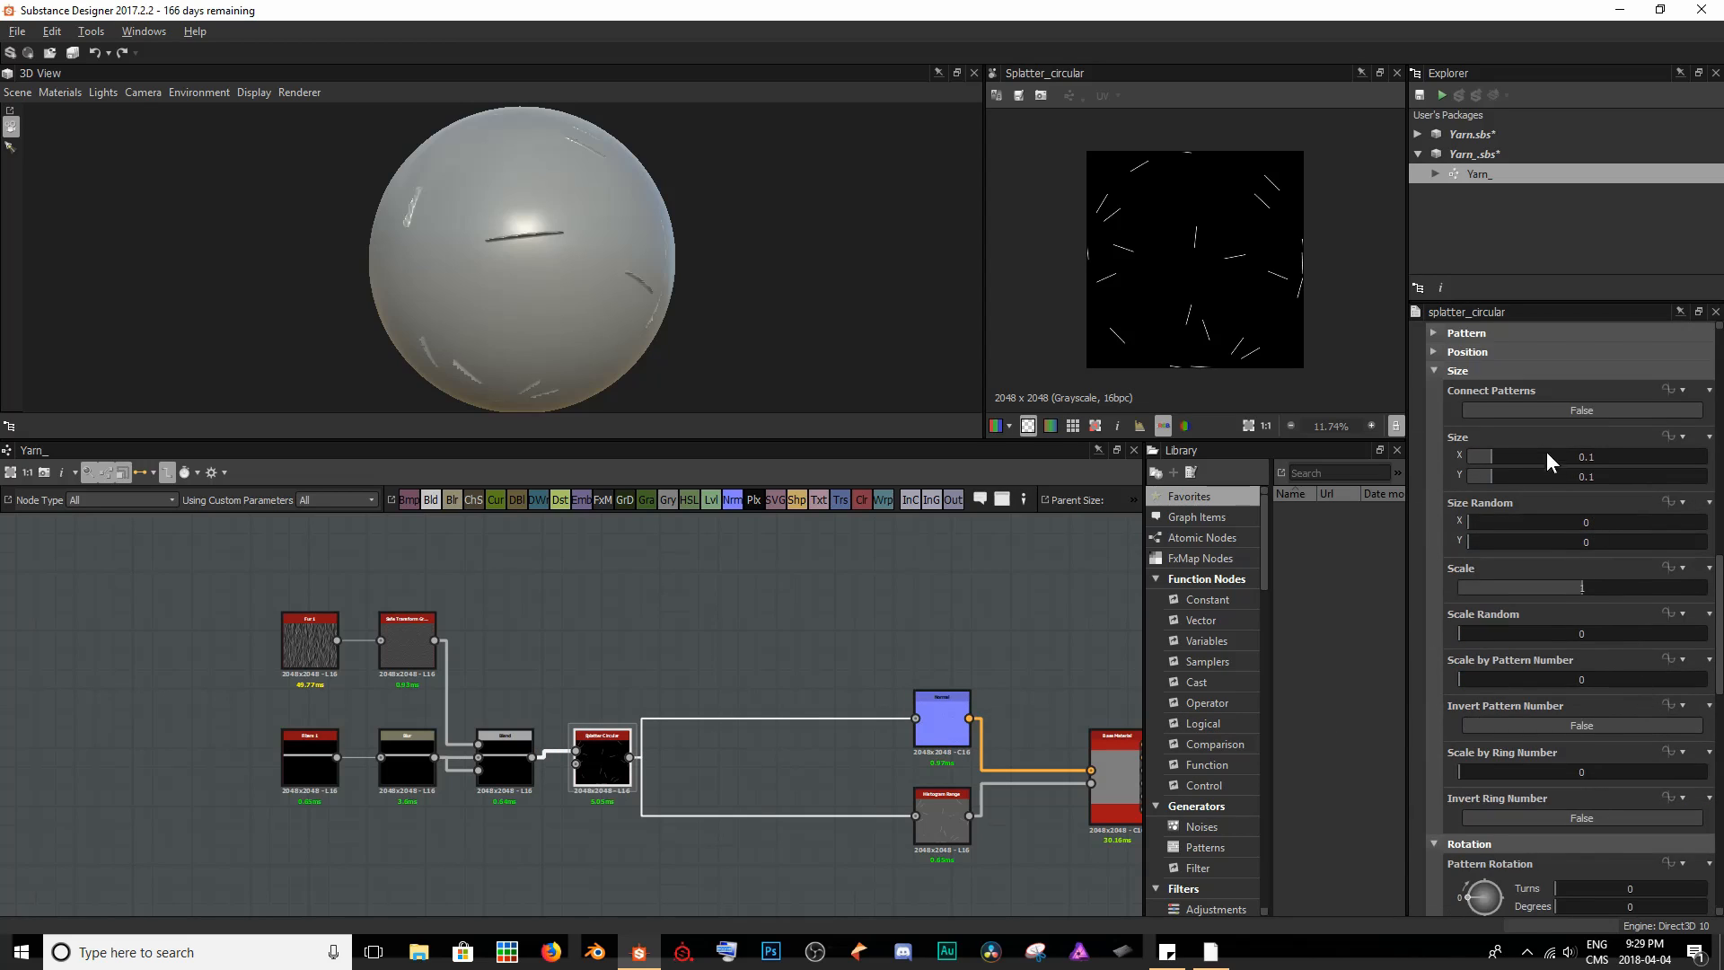
pyautogui.moveTo(1494, 455); pyautogui.dragTo(1711, 454)
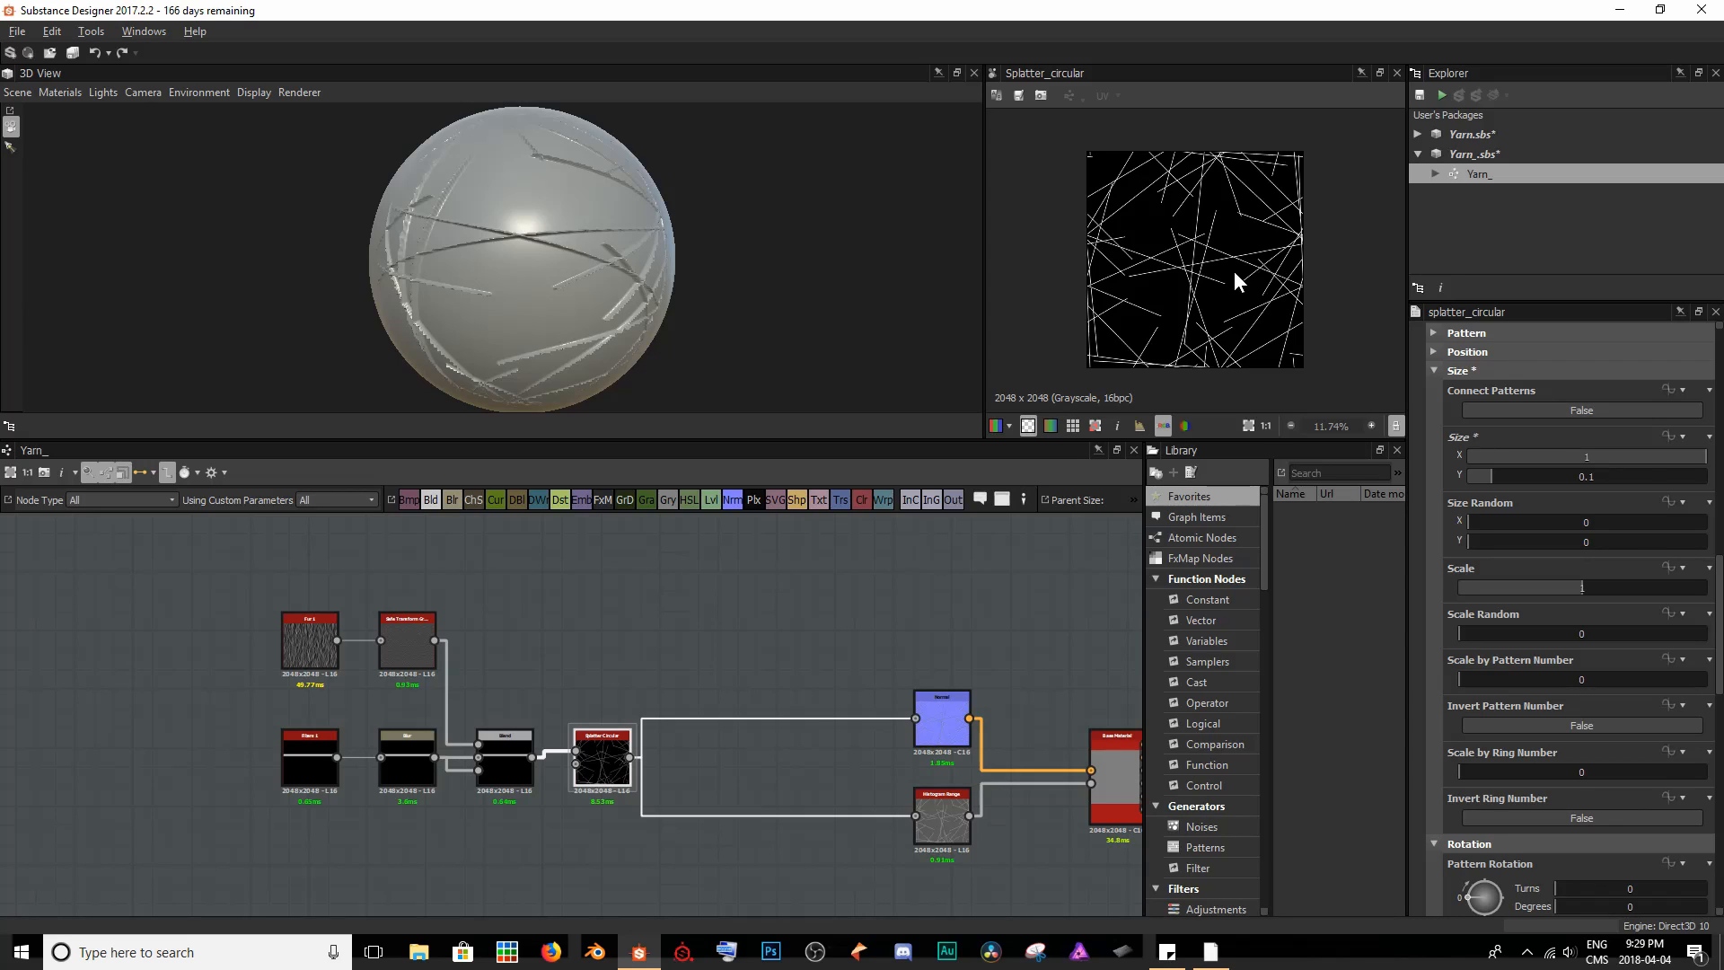
pyautogui.moveTo(789, 298); pyautogui.dragTo(527, 268)
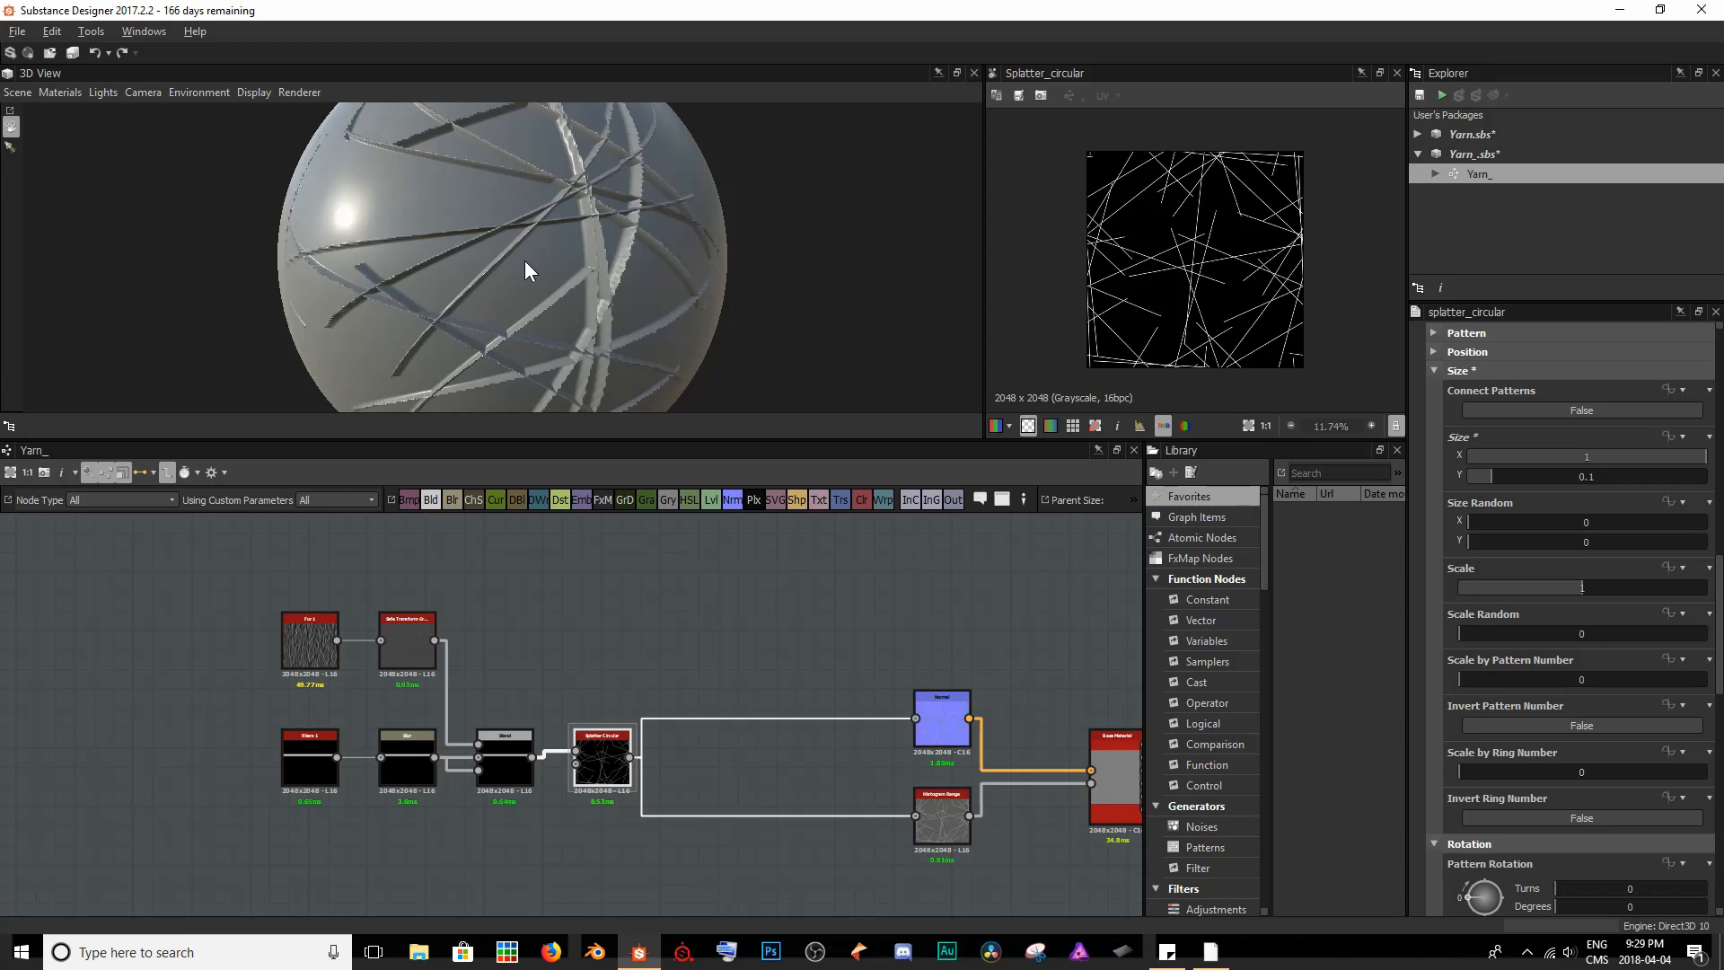
pyautogui.moveTo(524, 260); pyautogui.dragTo(484, 247)
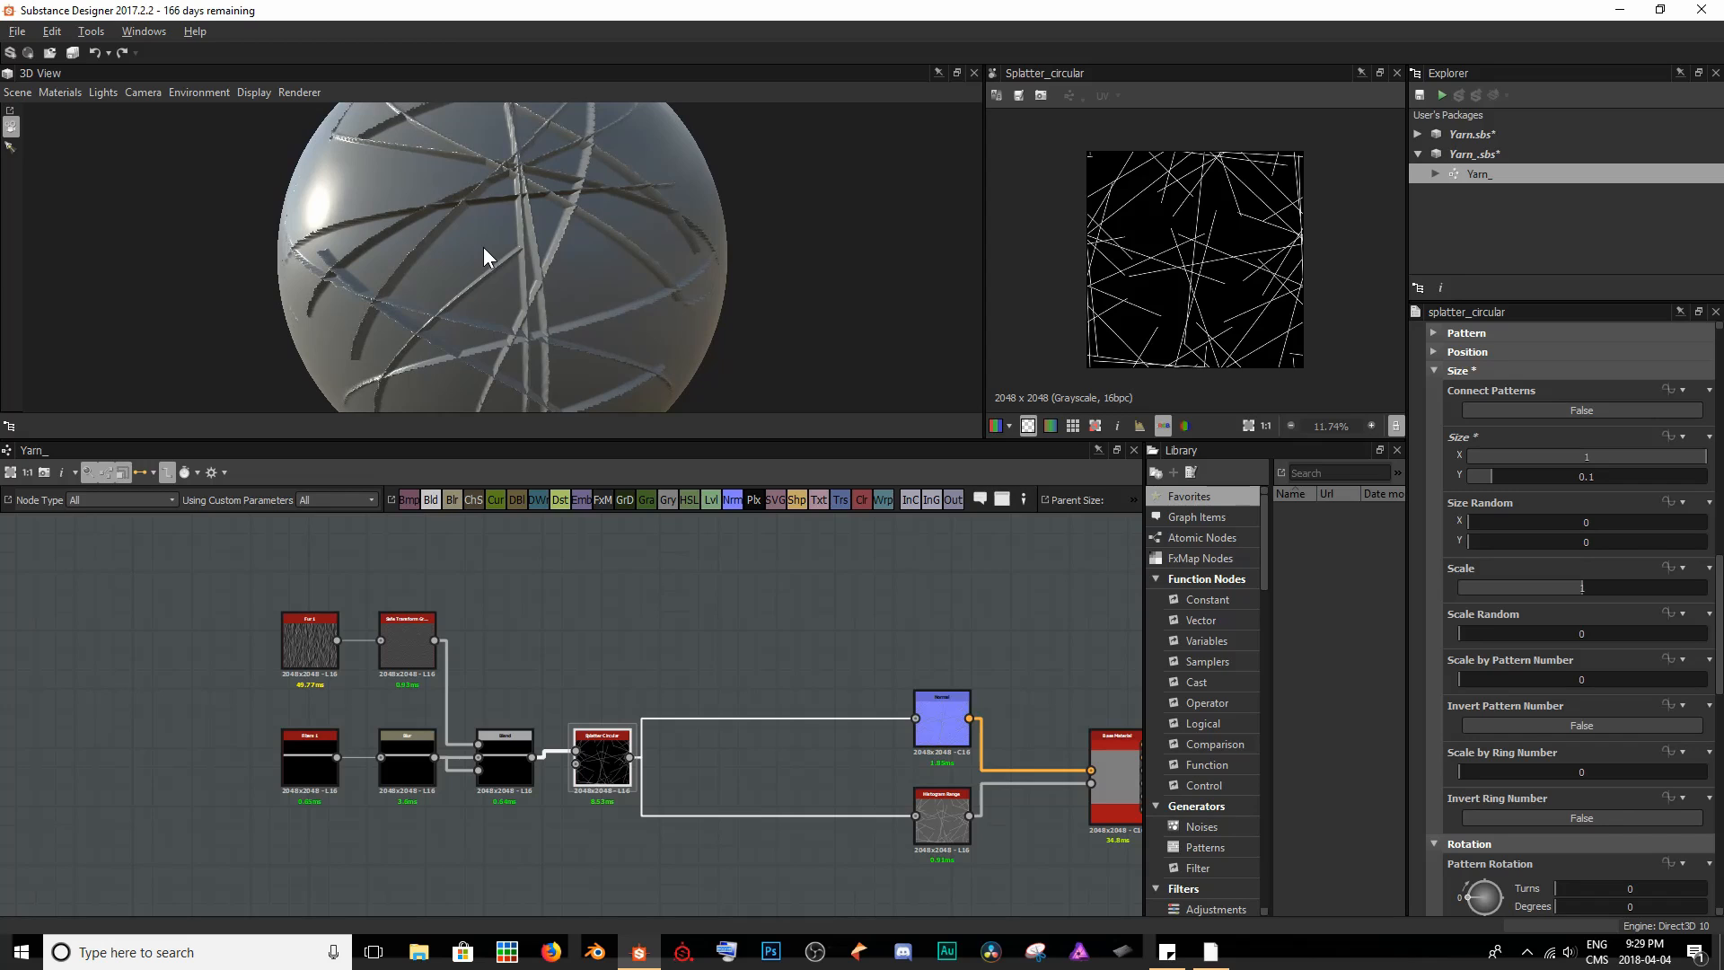
pyautogui.scroll(8, 561, 260)
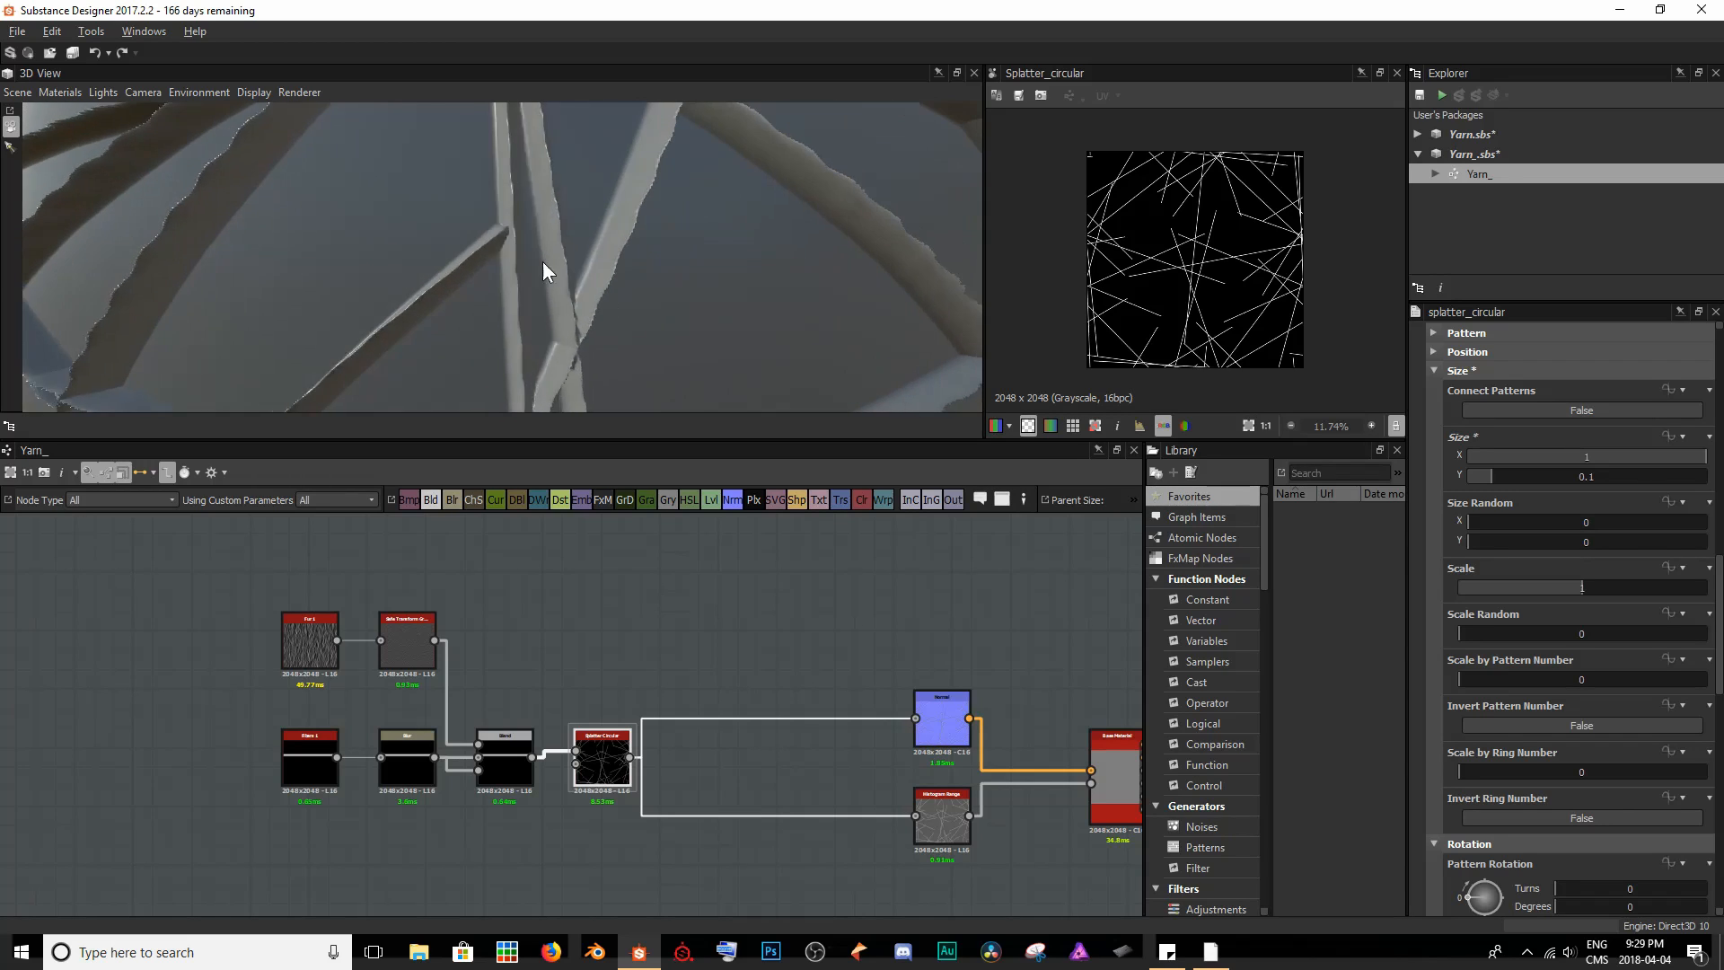
pyautogui.scroll(4, 543, 262)
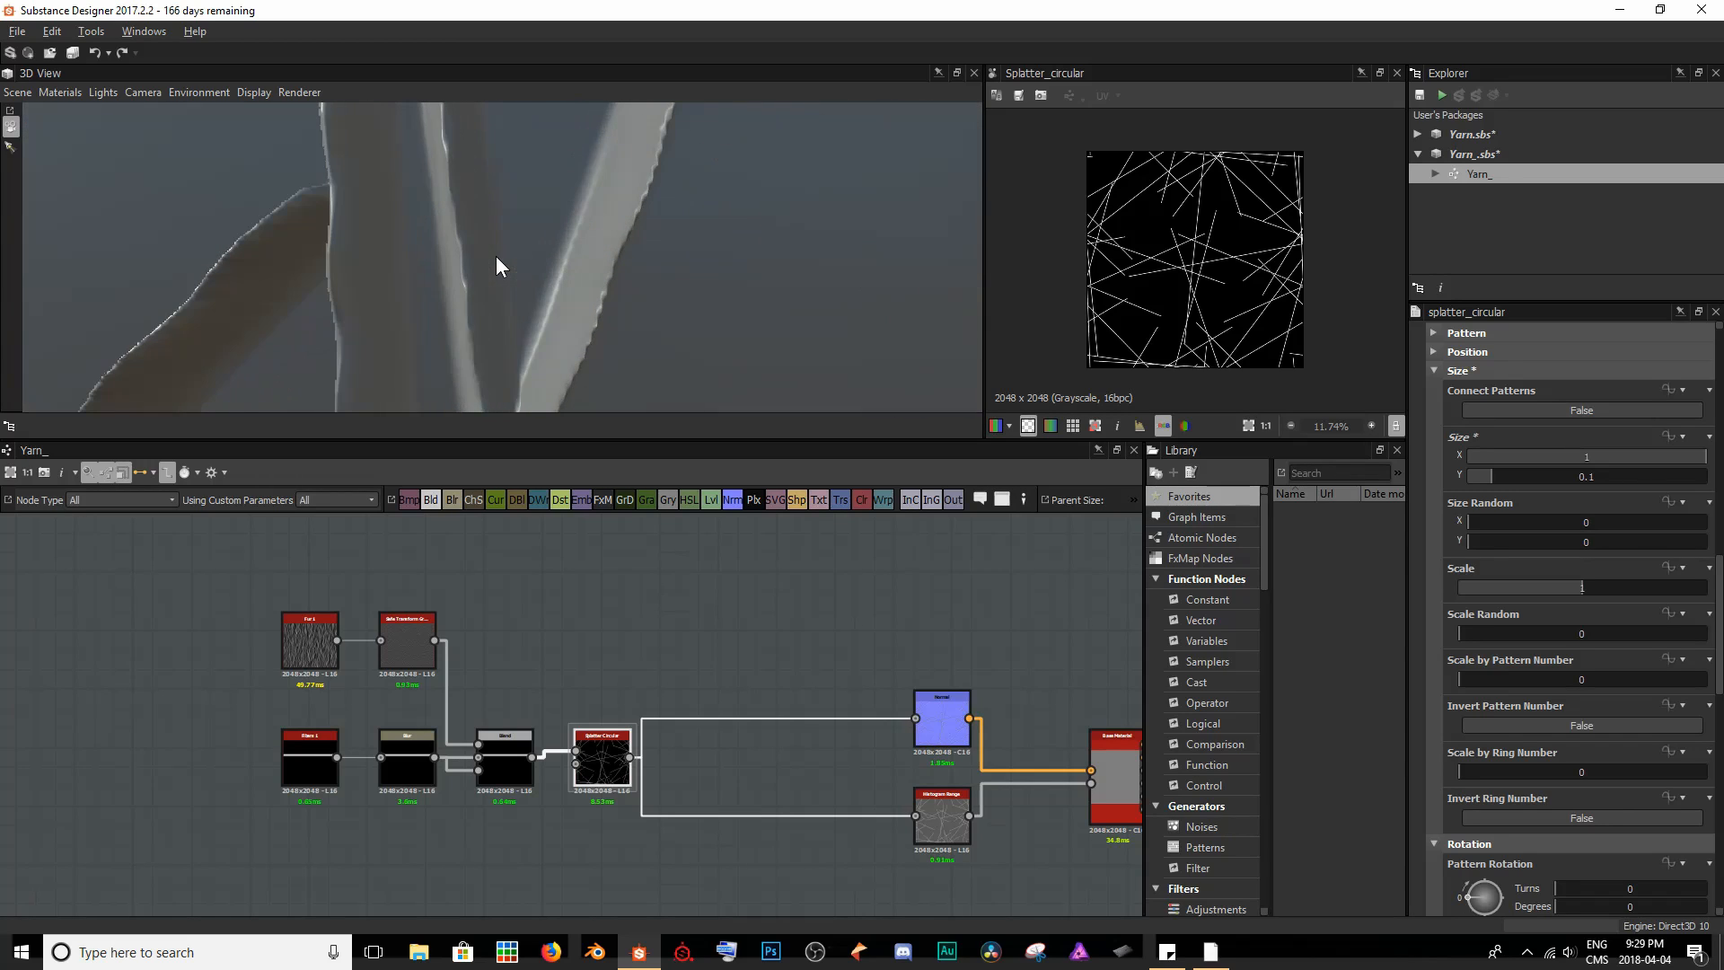
pyautogui.moveTo(573, 317); pyautogui.dragTo(605, 276)
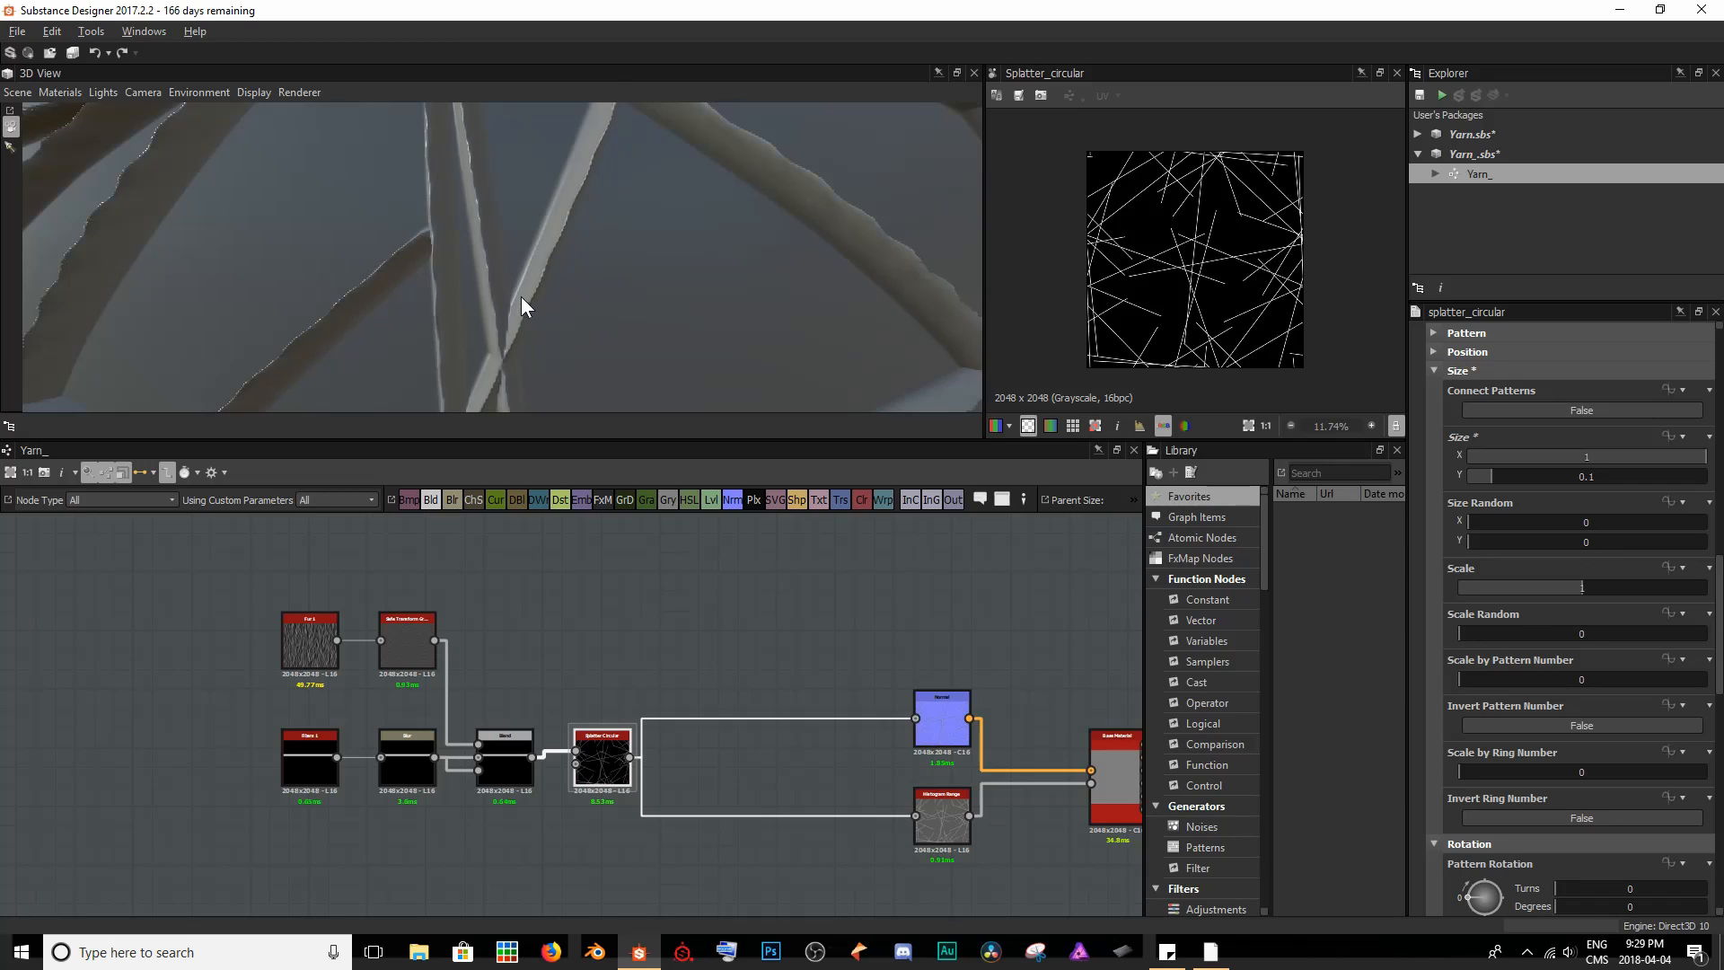
pyautogui.scroll(-8, 502, 266)
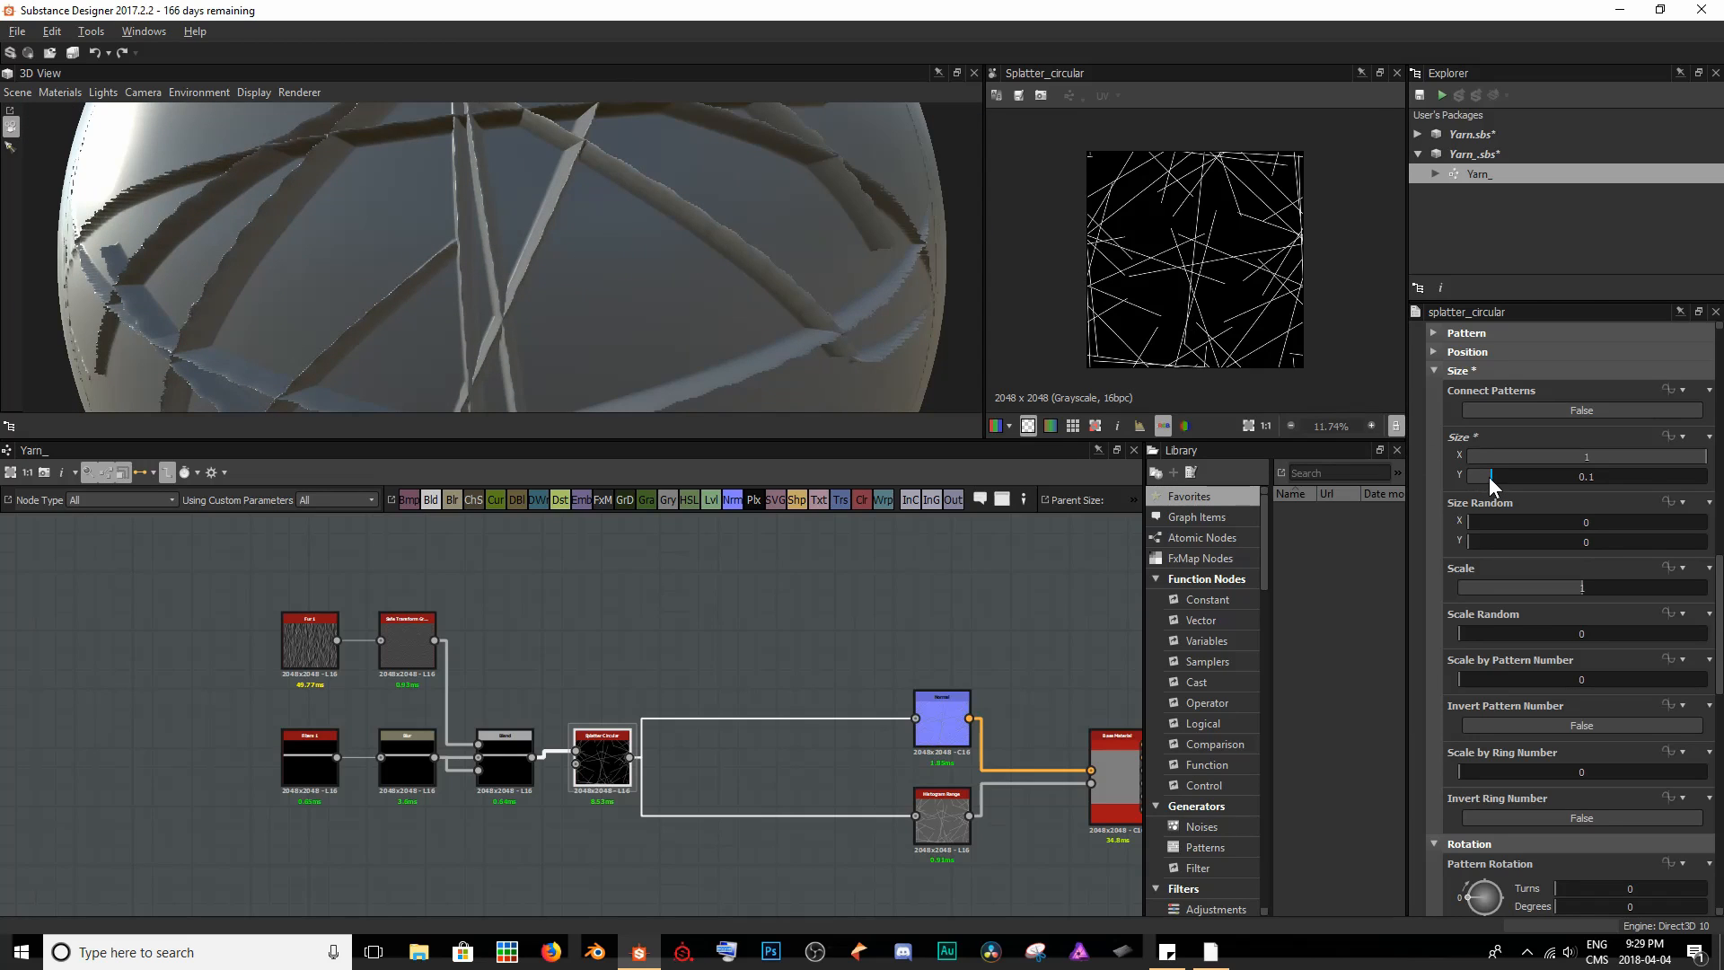
# - Thicken the splattered strands by trying Size Y at 0.39 and settling on 0.5, checking the sphere each time
pyautogui.moveTo(1488, 477); pyautogui.dragTo(1559, 486)
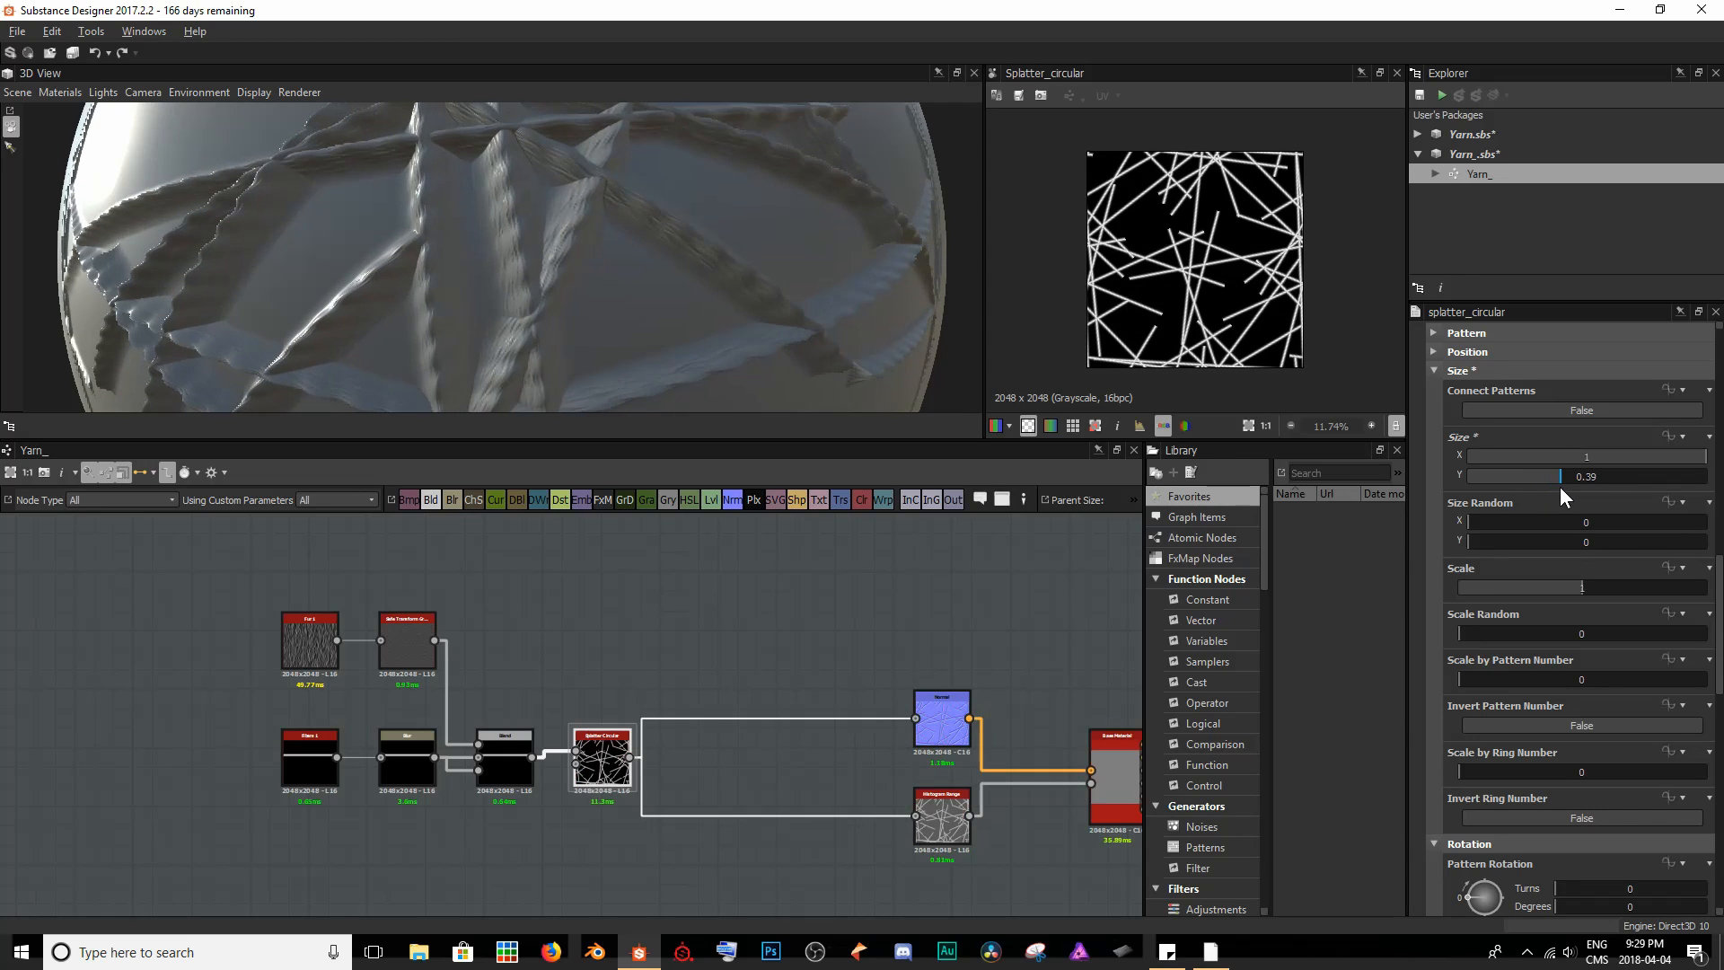
pyautogui.scroll(-5, 524, 200)
pyautogui.moveTo(524, 200); pyautogui.dragTo(490, 181)
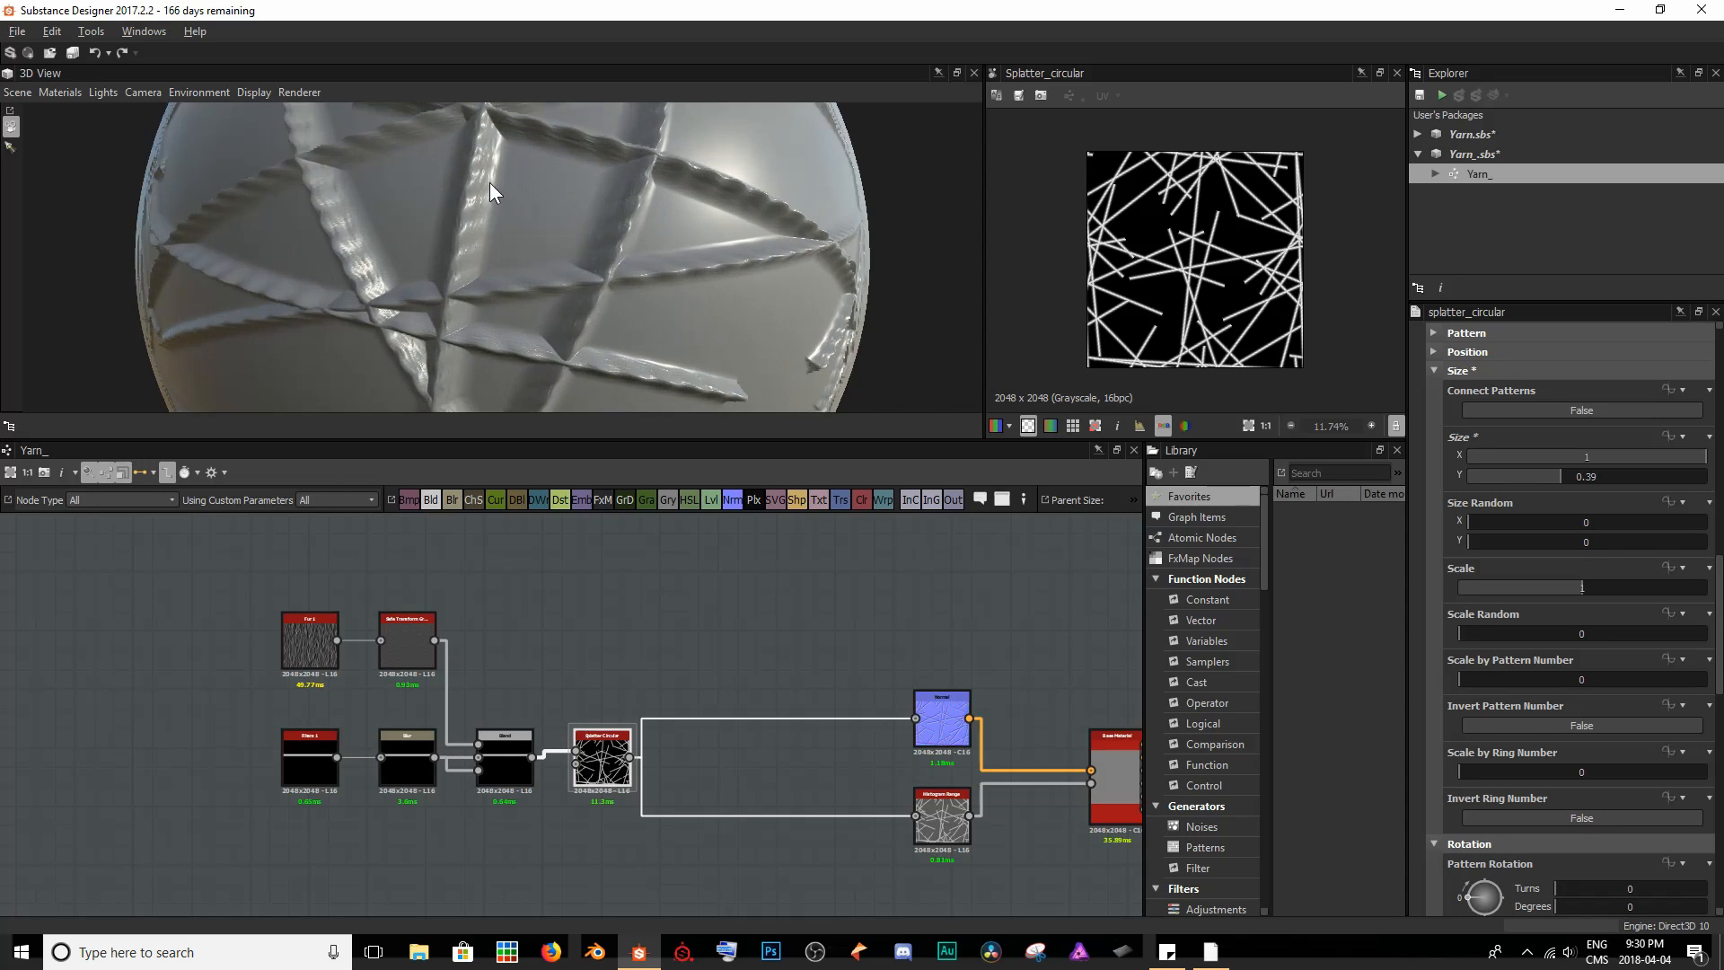
pyautogui.scroll(5, 489, 181)
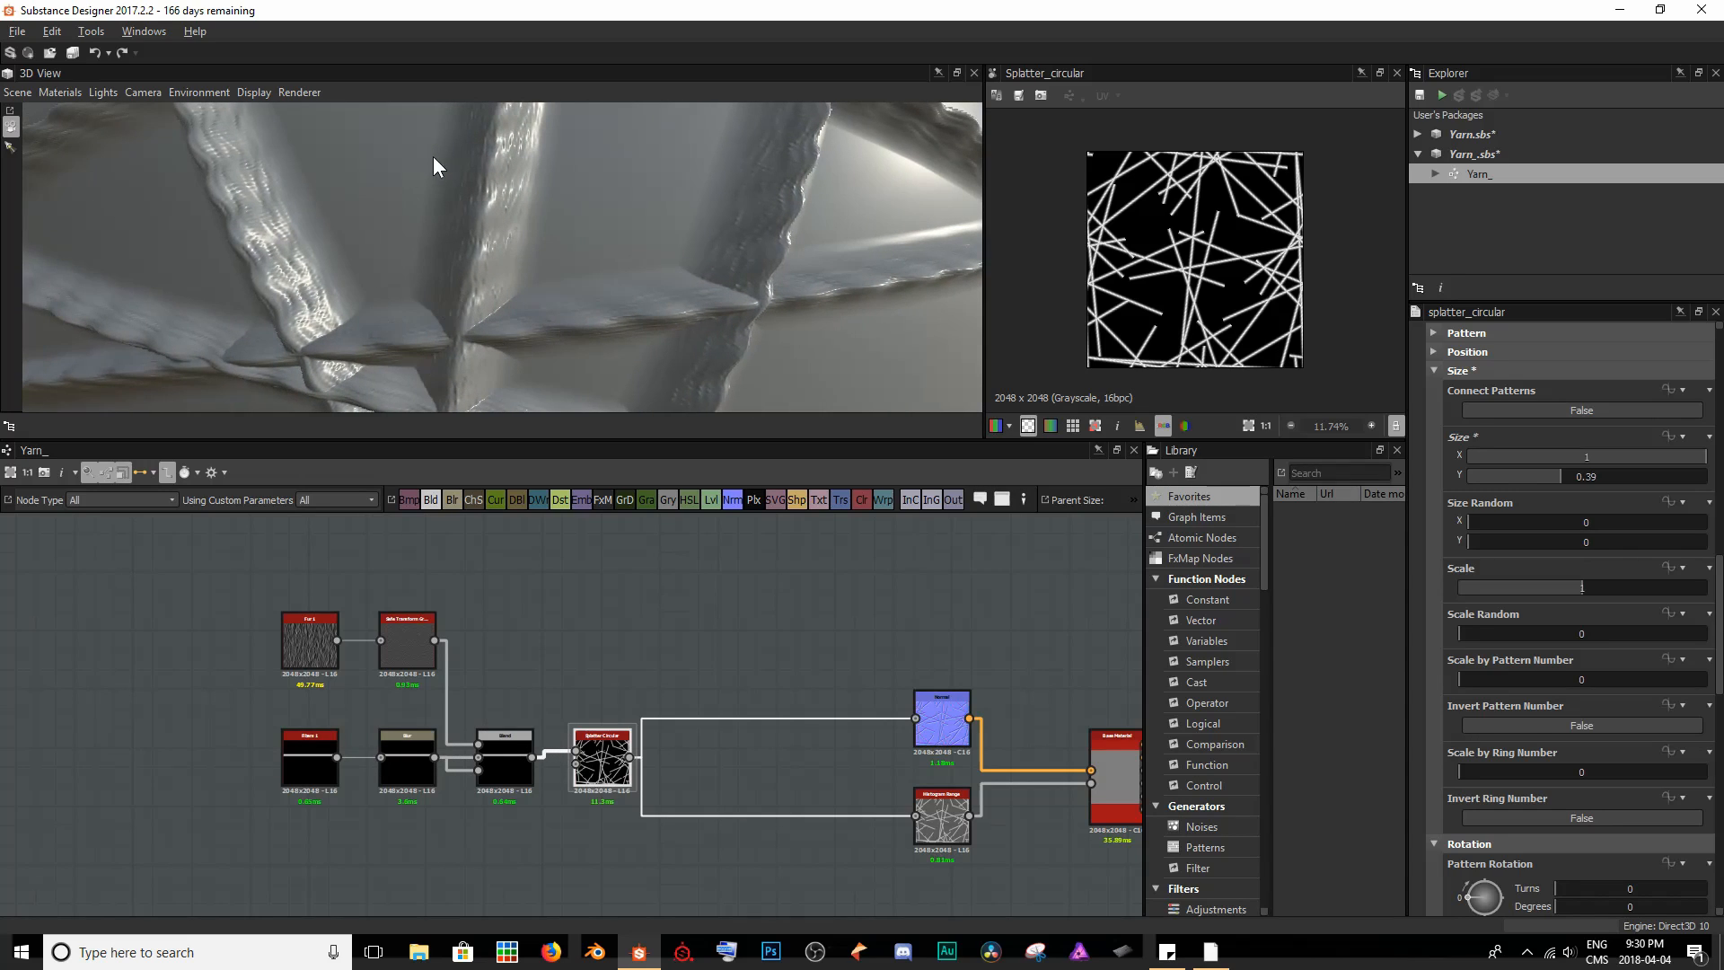
pyautogui.moveTo(1569, 480); pyautogui.dragTo(1586, 477)
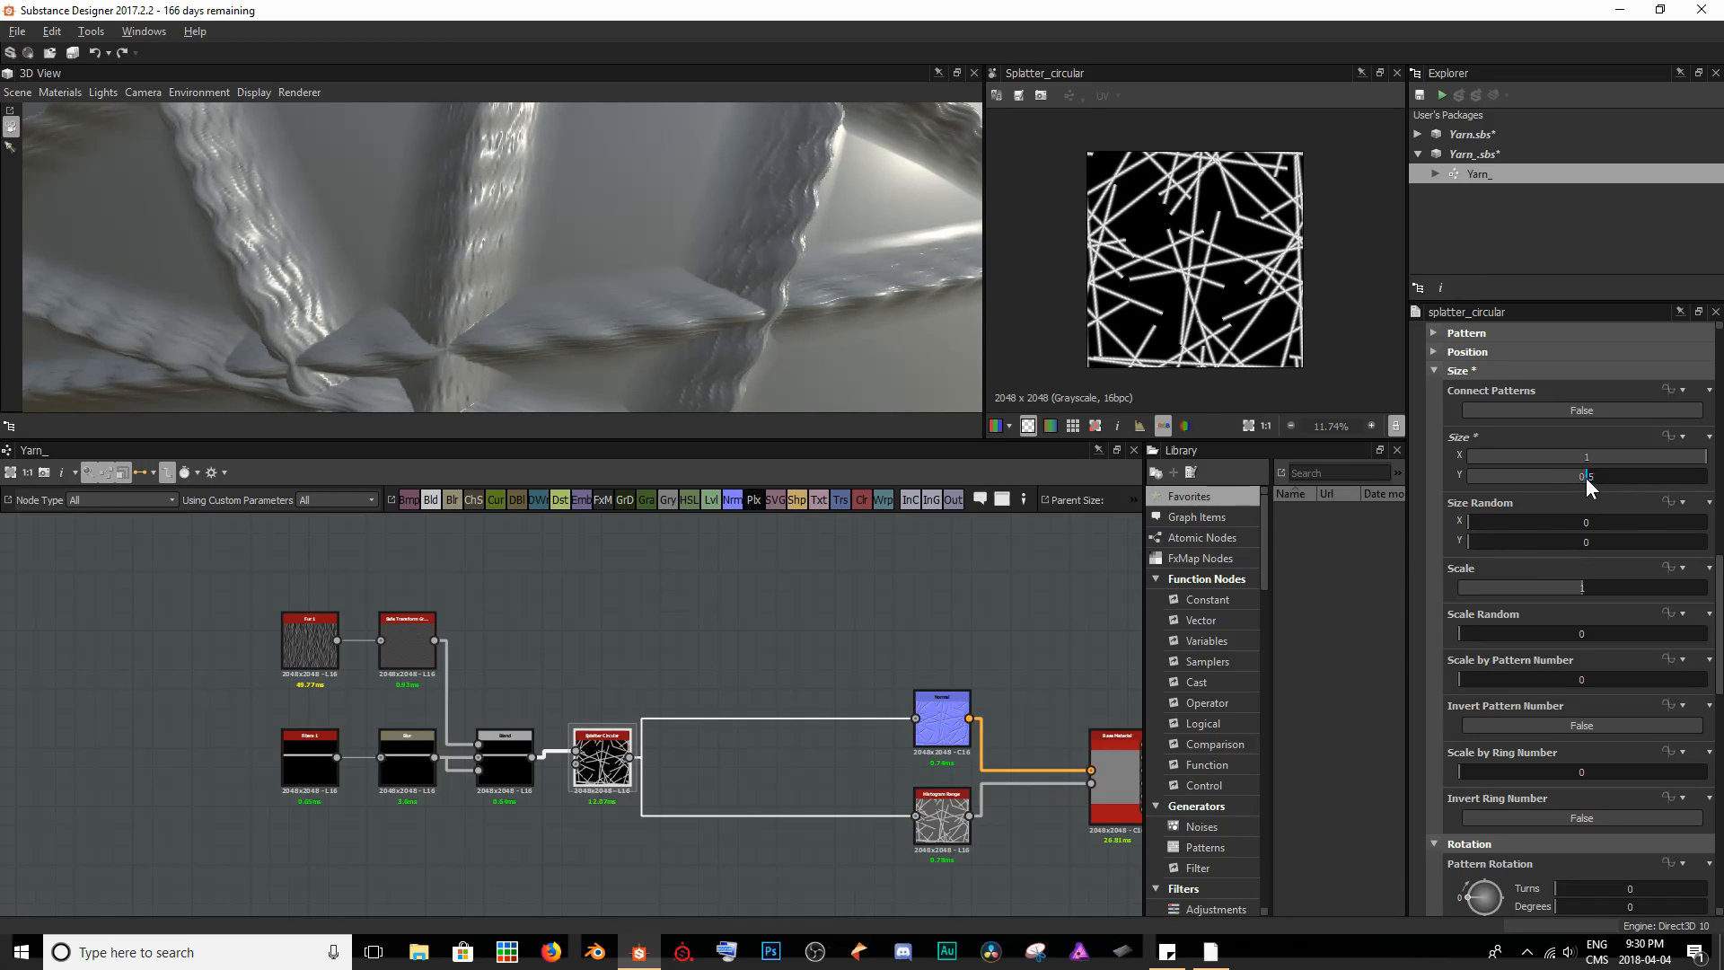
pyautogui.scroll(-4, 630, 187)
pyautogui.moveTo(700, 273); pyautogui.dragTo(528, 233)
pyautogui.scroll(-3, 439, 263)
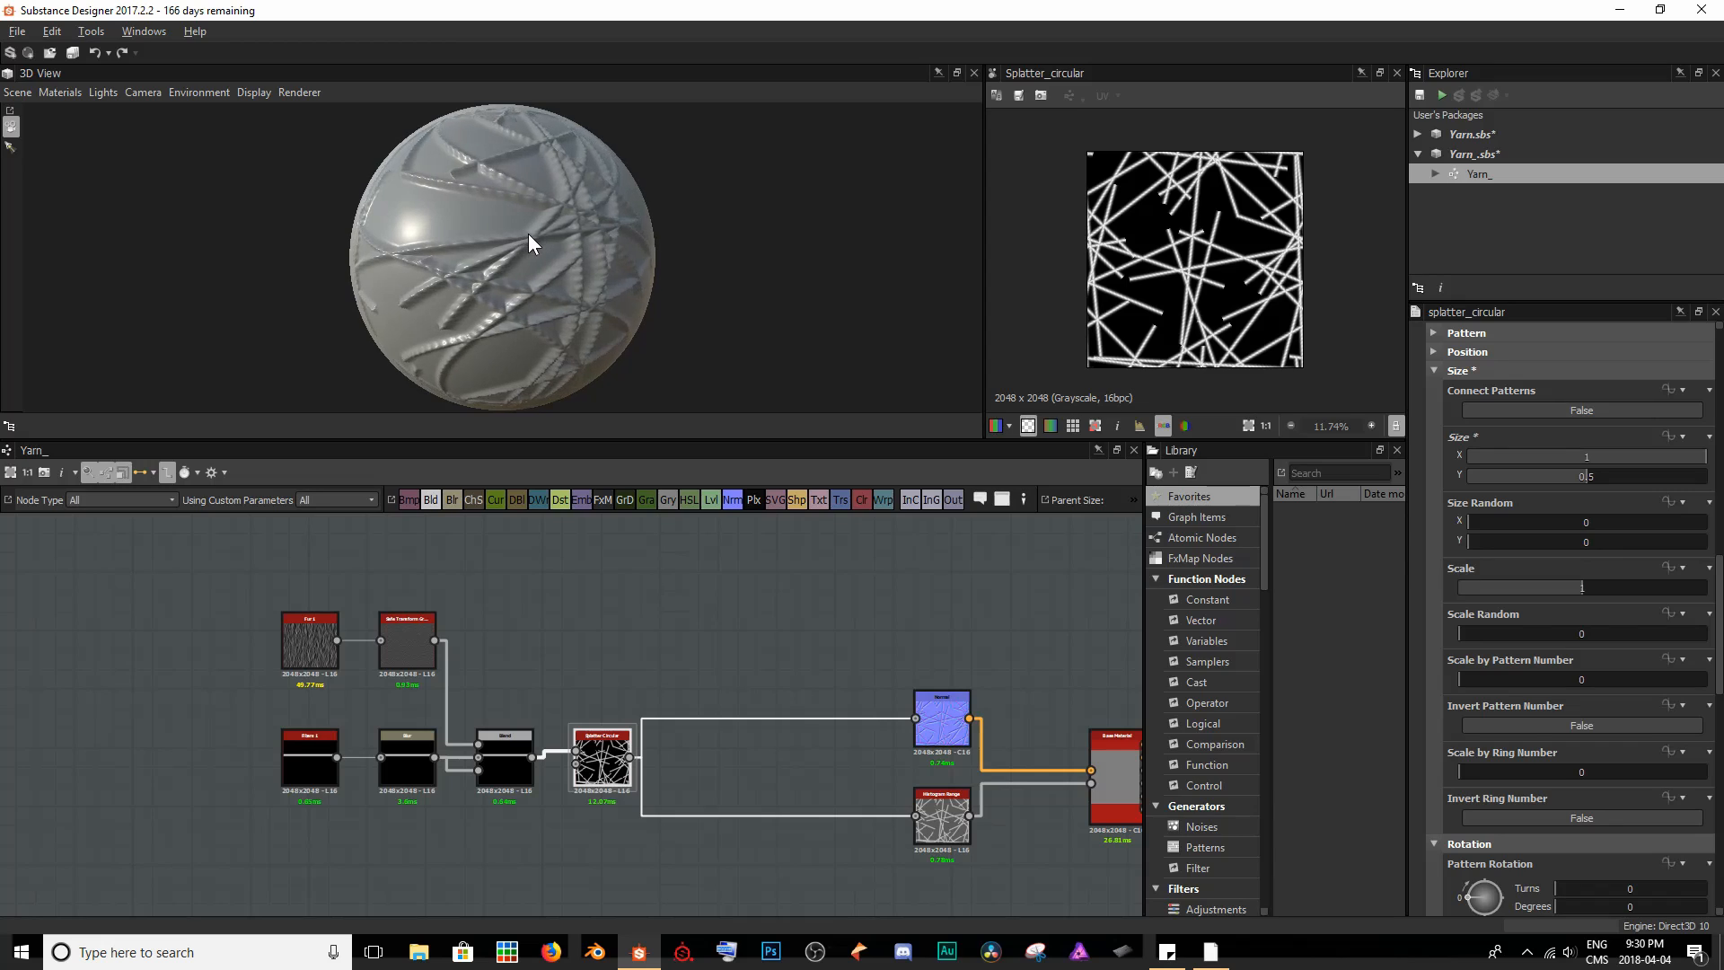
# - Try a Pattern Rotation of 116 degrees on the Splatter Circular node and examine the strands in 3D
pyautogui.scroll(2, 1547, 487)
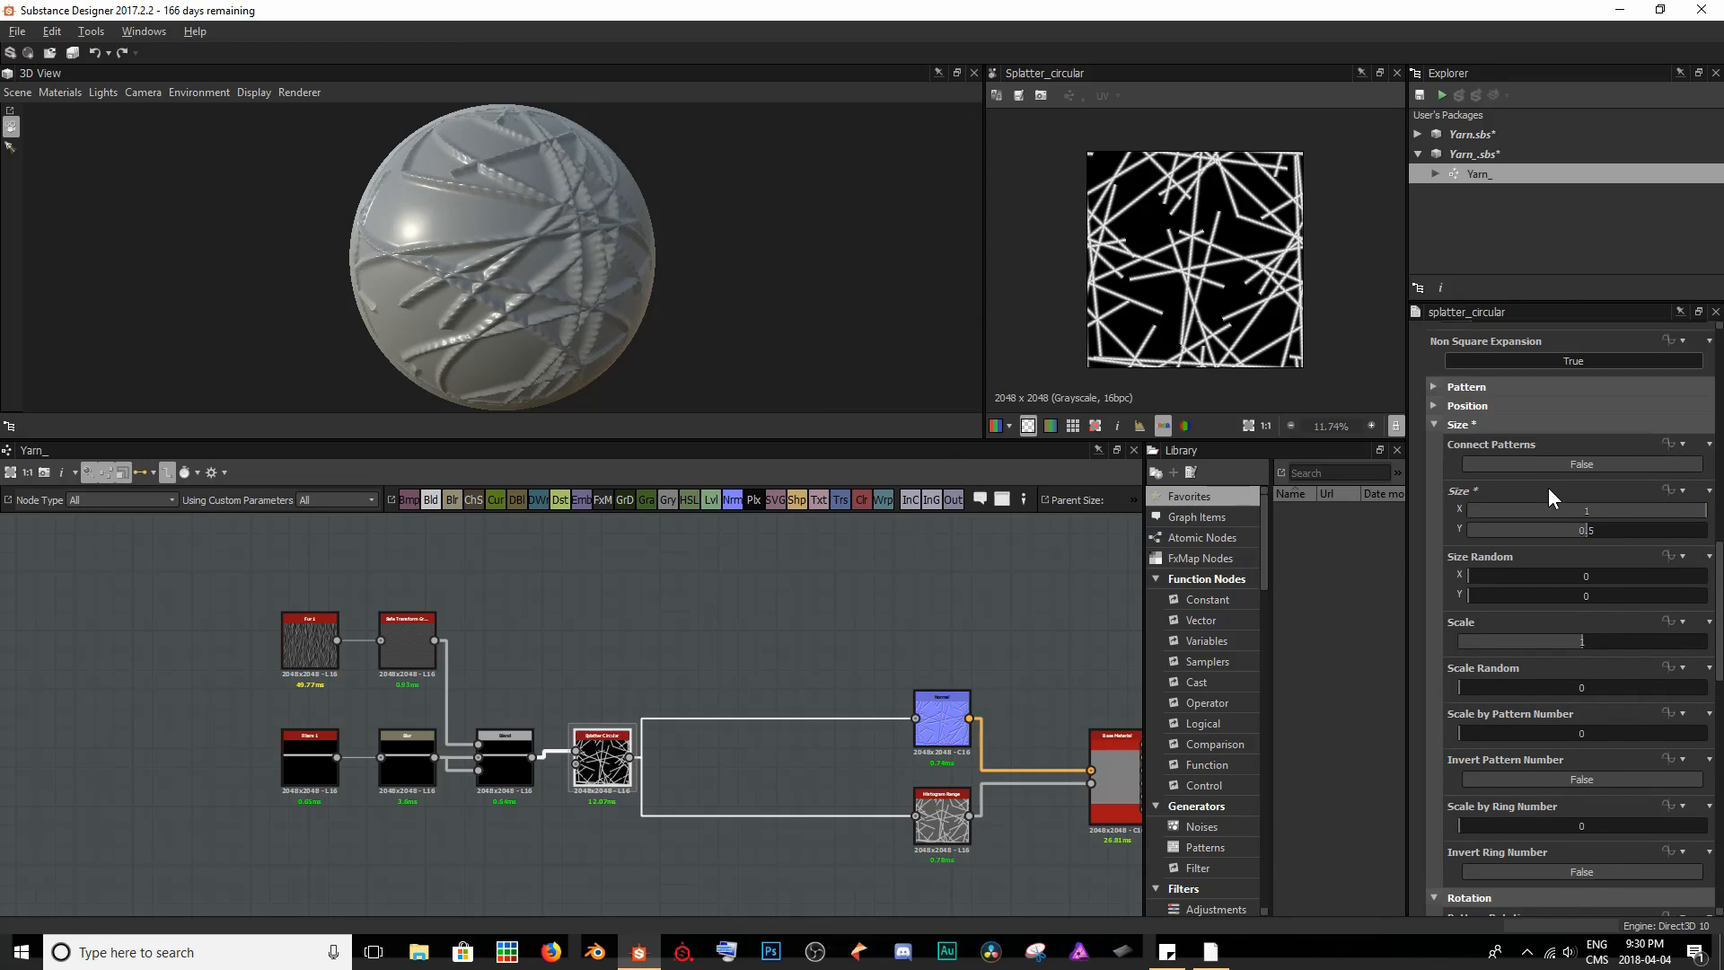
pyautogui.scroll(-2, 1547, 486)
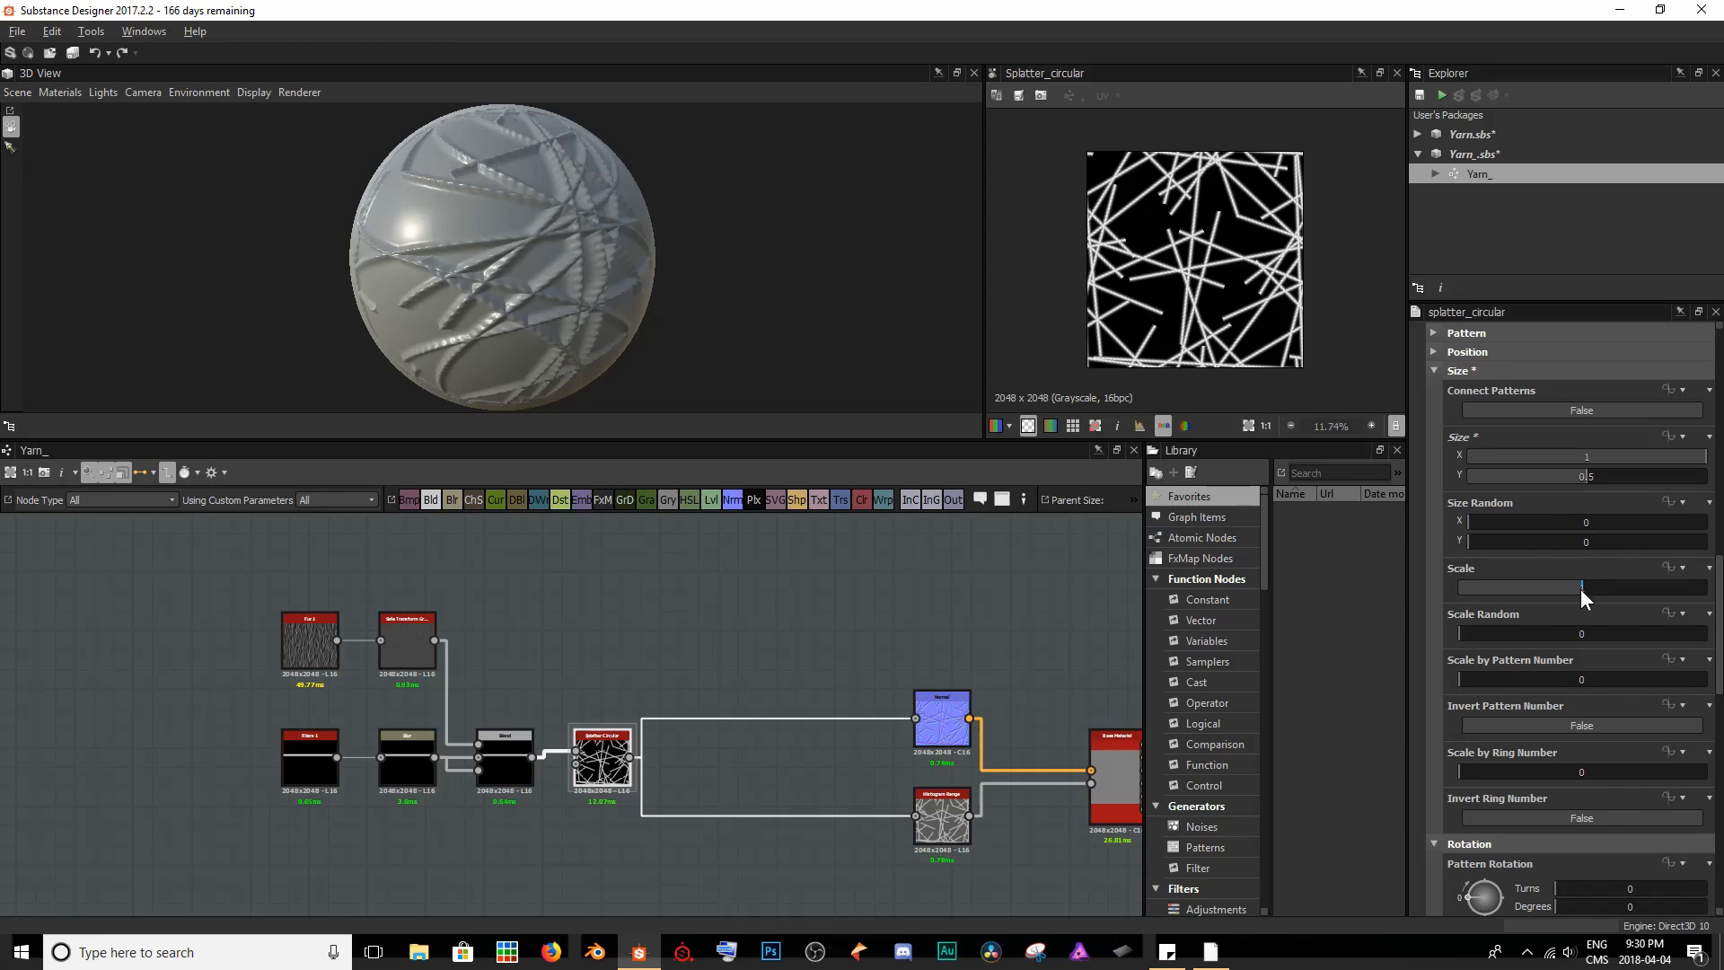
pyautogui.scroll(-5, 1571, 619)
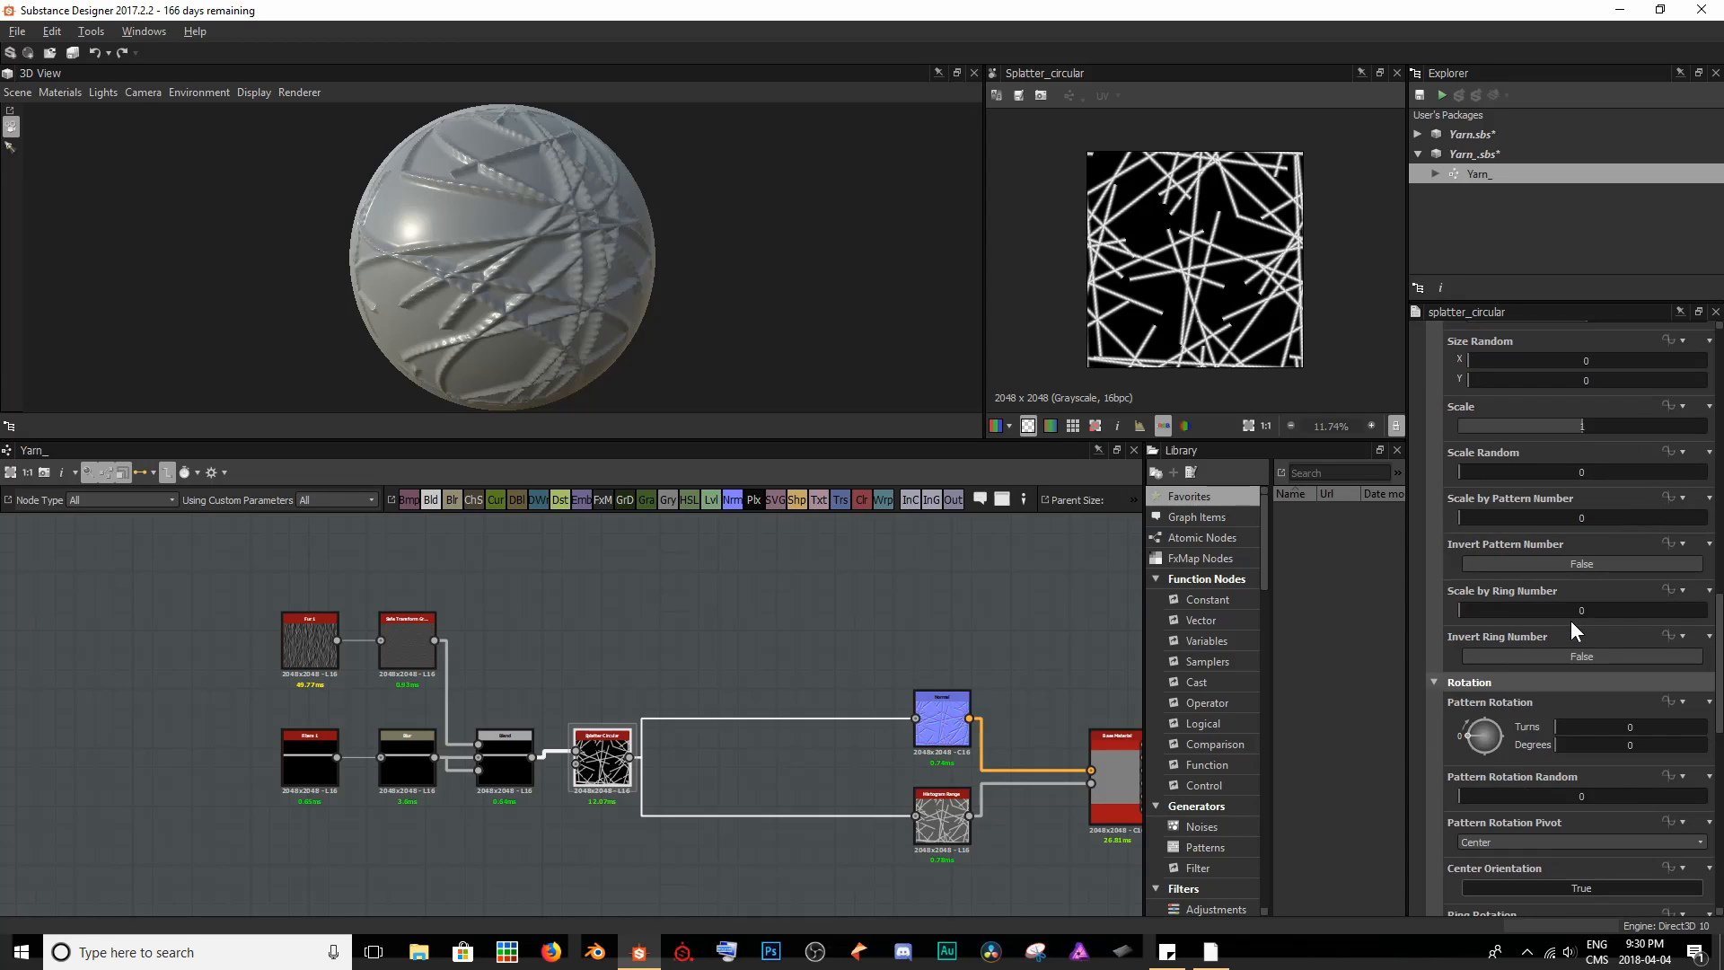
pyautogui.scroll(-1, 1571, 622)
pyautogui.scroll(-1, 1576, 584)
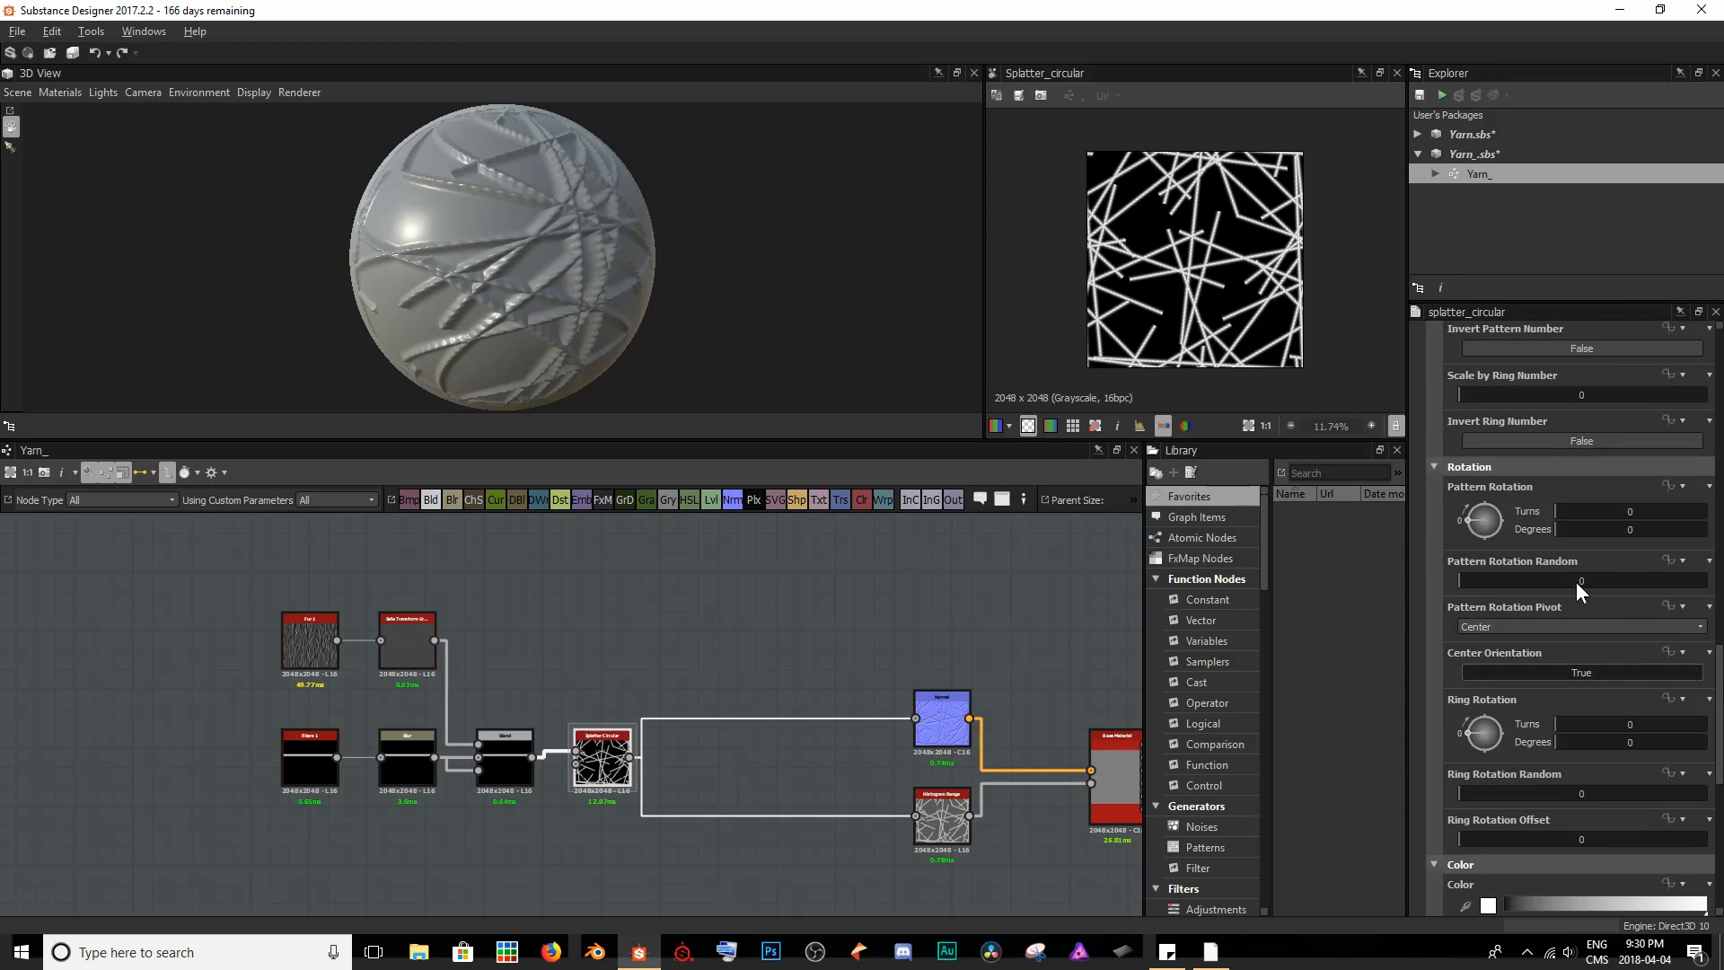
pyautogui.moveTo(1568, 531); pyautogui.dragTo(1603, 530)
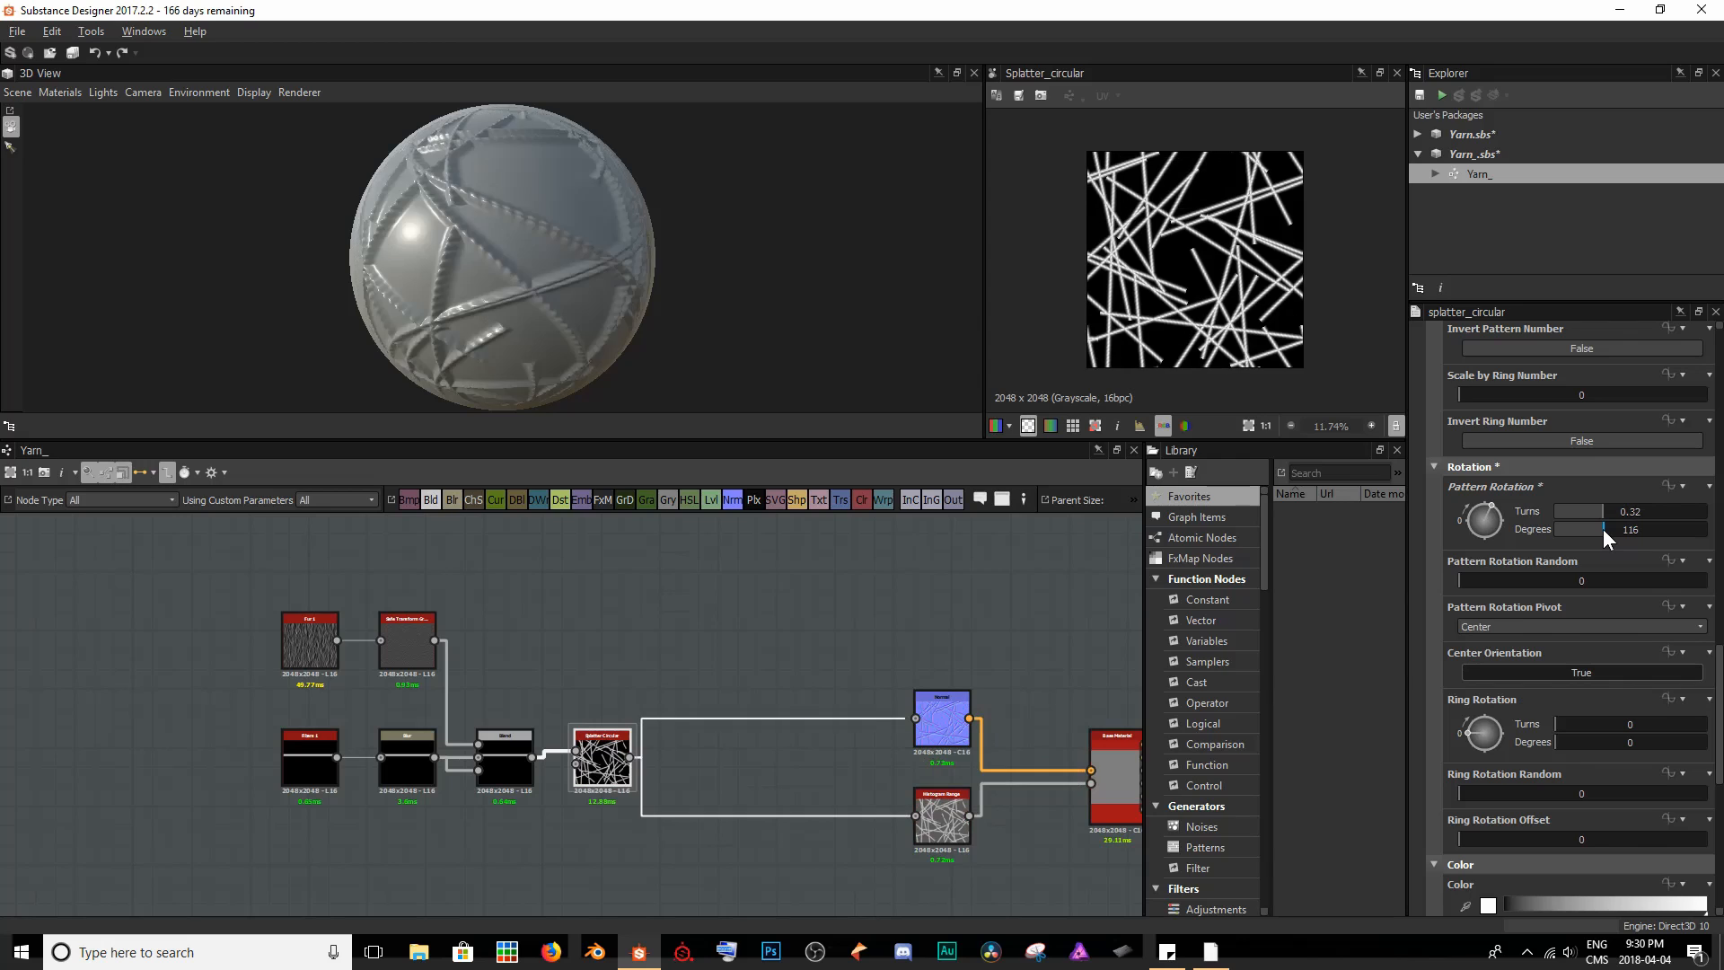
pyautogui.moveTo(637, 306); pyautogui.dragTo(344, 205)
pyautogui.scroll(6, 532, 255)
pyautogui.scroll(-1, 533, 255)
pyautogui.moveTo(719, 258); pyautogui.dragTo(462, 212)
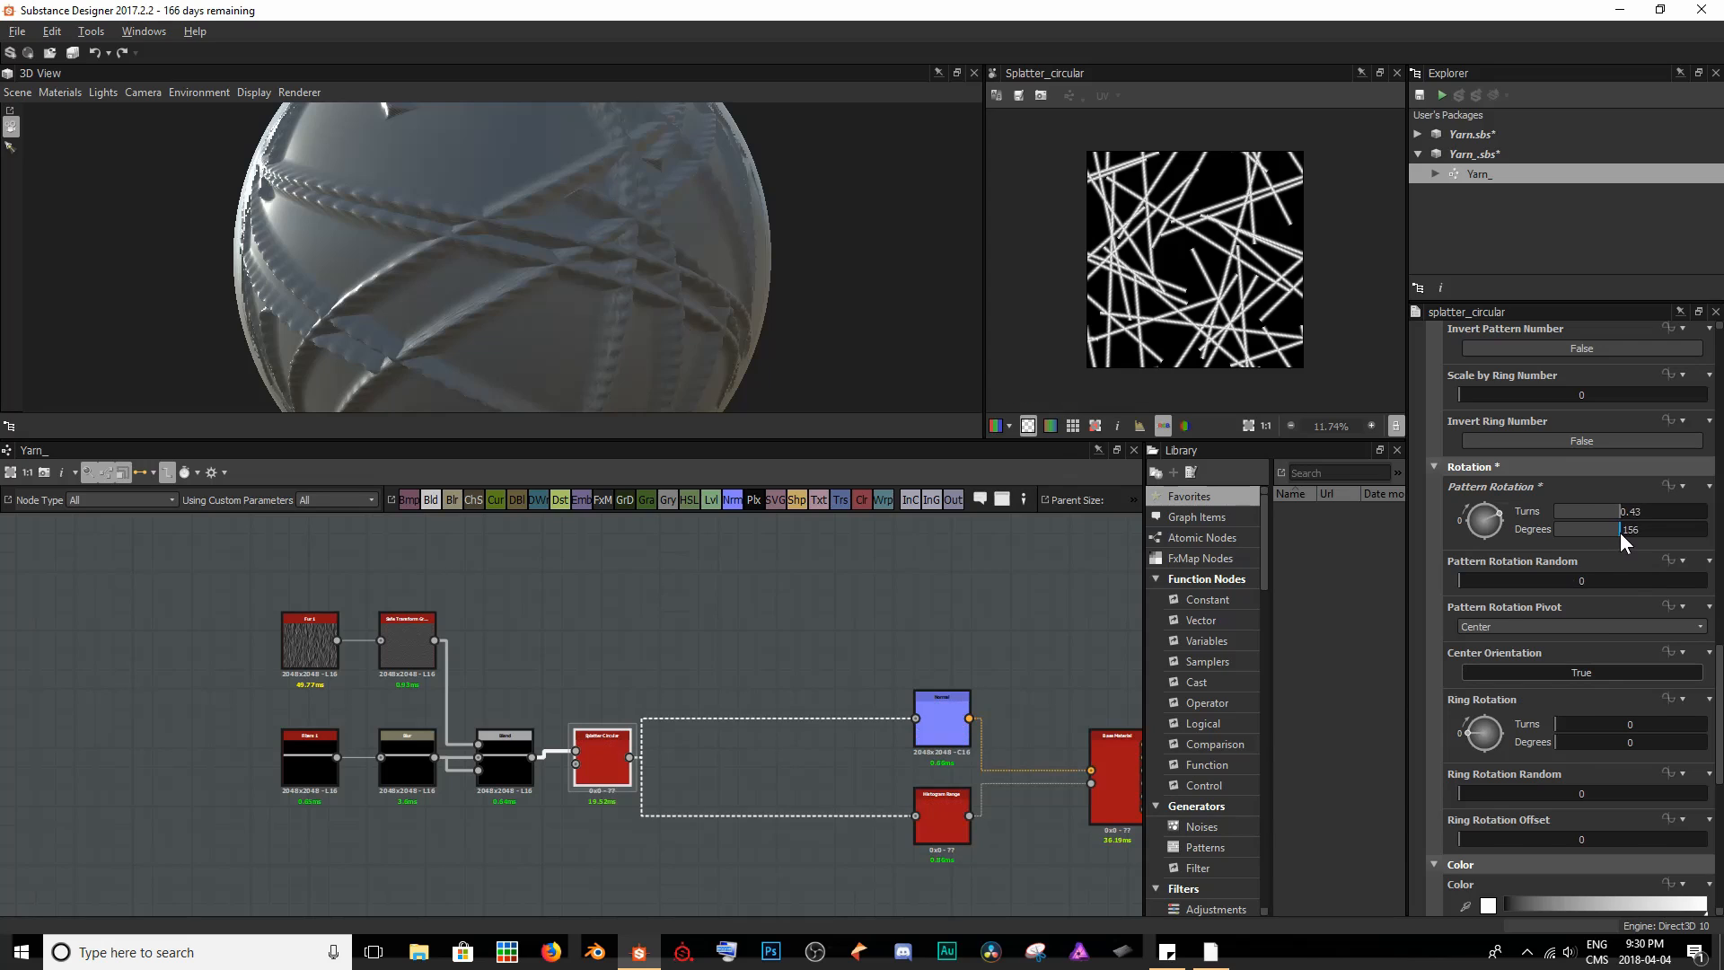
# - Set the Splatter Circular node's Pattern Rotation to 201 degrees and check the strand layout on the sphere
pyautogui.moveTo(1620, 531); pyautogui.dragTo(1640, 534)
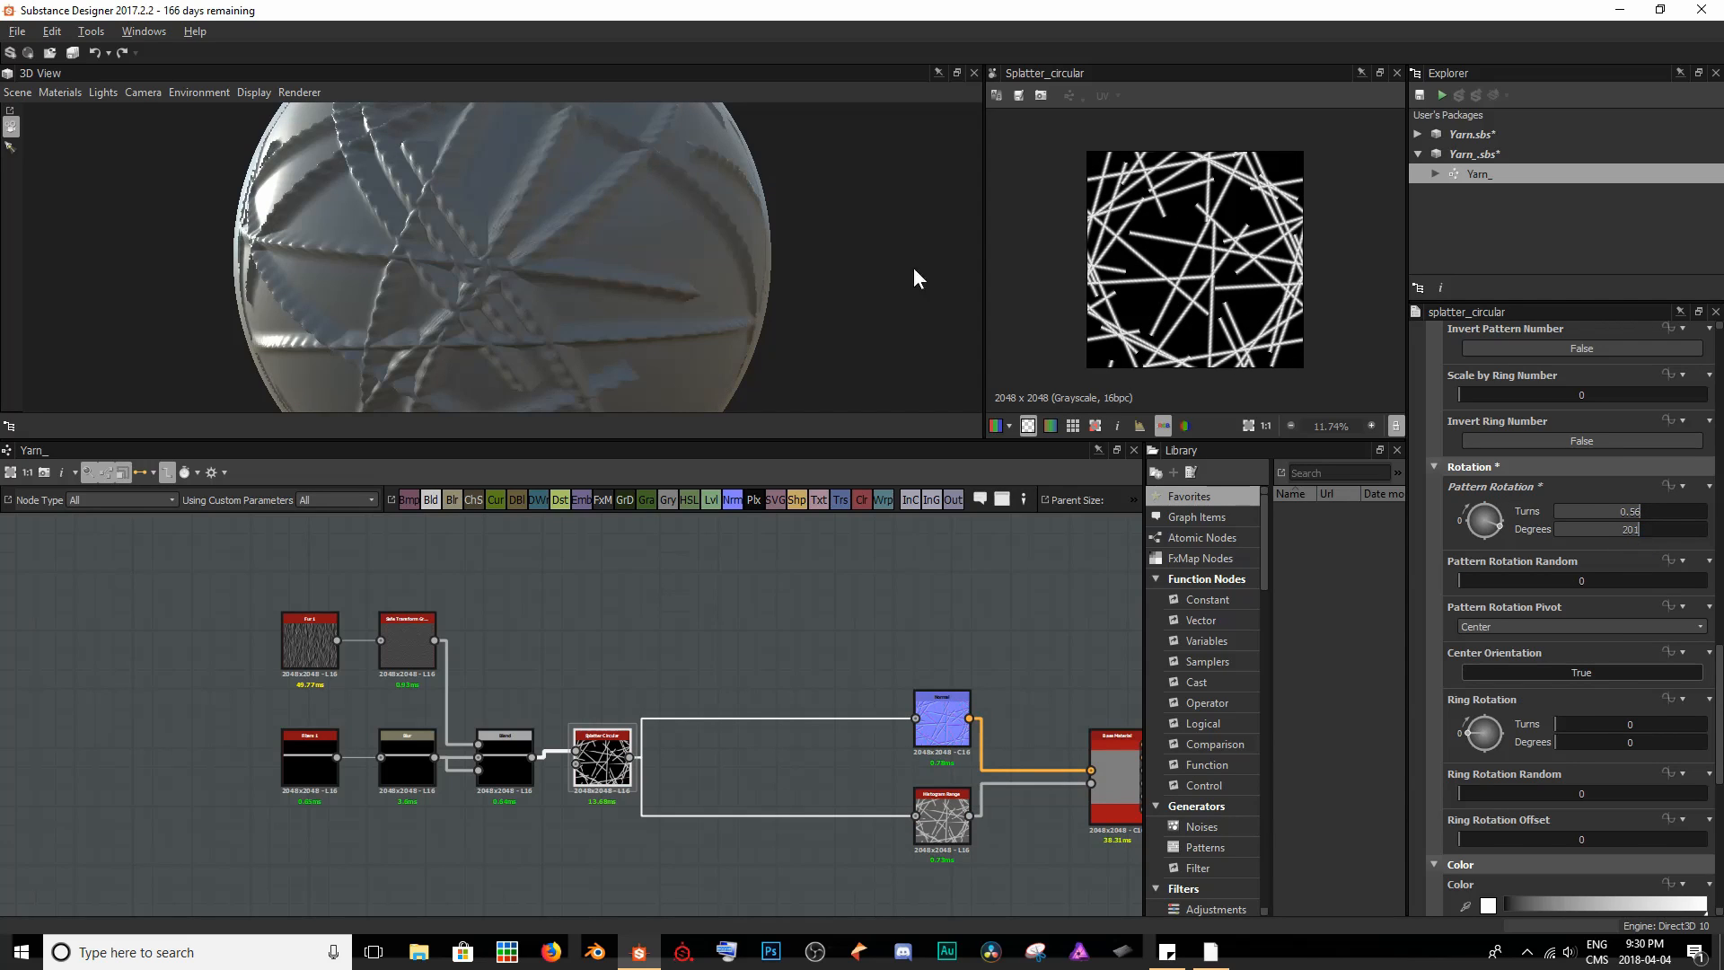
pyautogui.scroll(-5, 521, 187)
pyautogui.moveTo(454, 215); pyautogui.dragTo(519, 230)
pyautogui.keyDown('ctrl'); pyautogui.keyDown('shift'); pyautogui.moveTo(522, 229); pyautogui.dragTo(573, 233, button='right'); pyautogui.keyUp('shift'); pyautogui.keyUp('ctrl')
pyautogui.scroll(1, 582, 243)
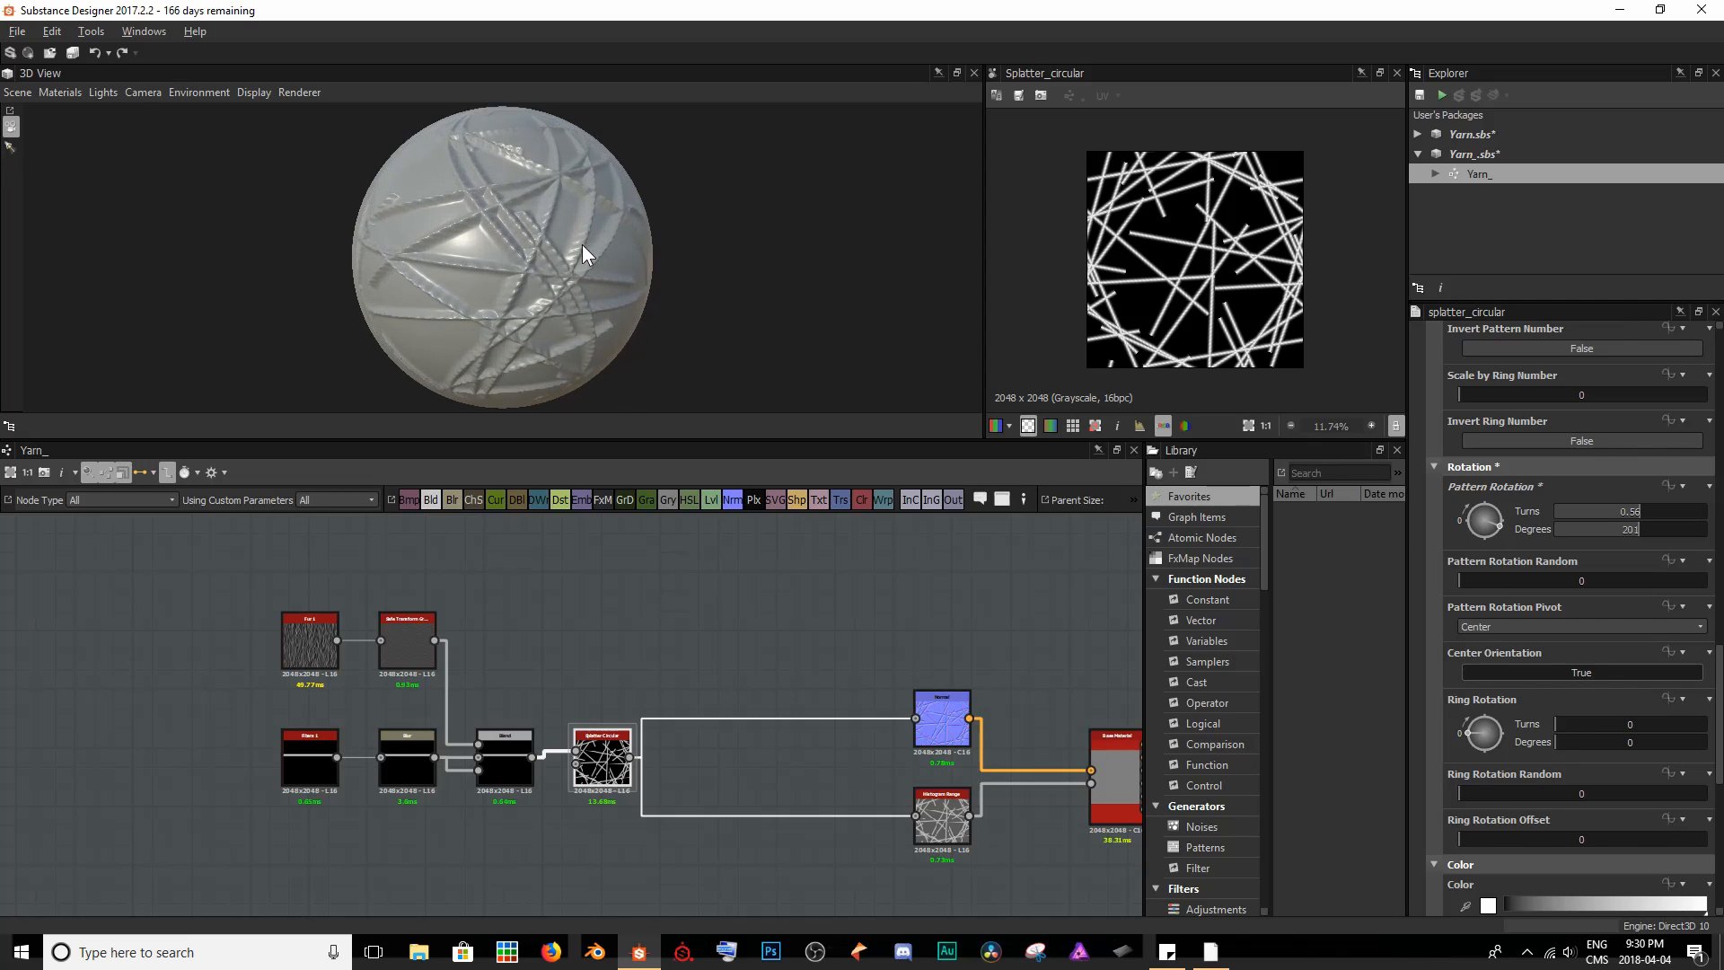
pyautogui.scroll(1, 582, 244)
# - Set the Splatter Circular node's Ring Rotation to 139 degrees and look over the resulting 2D pattern
pyautogui.scroll(-1, 1614, 585)
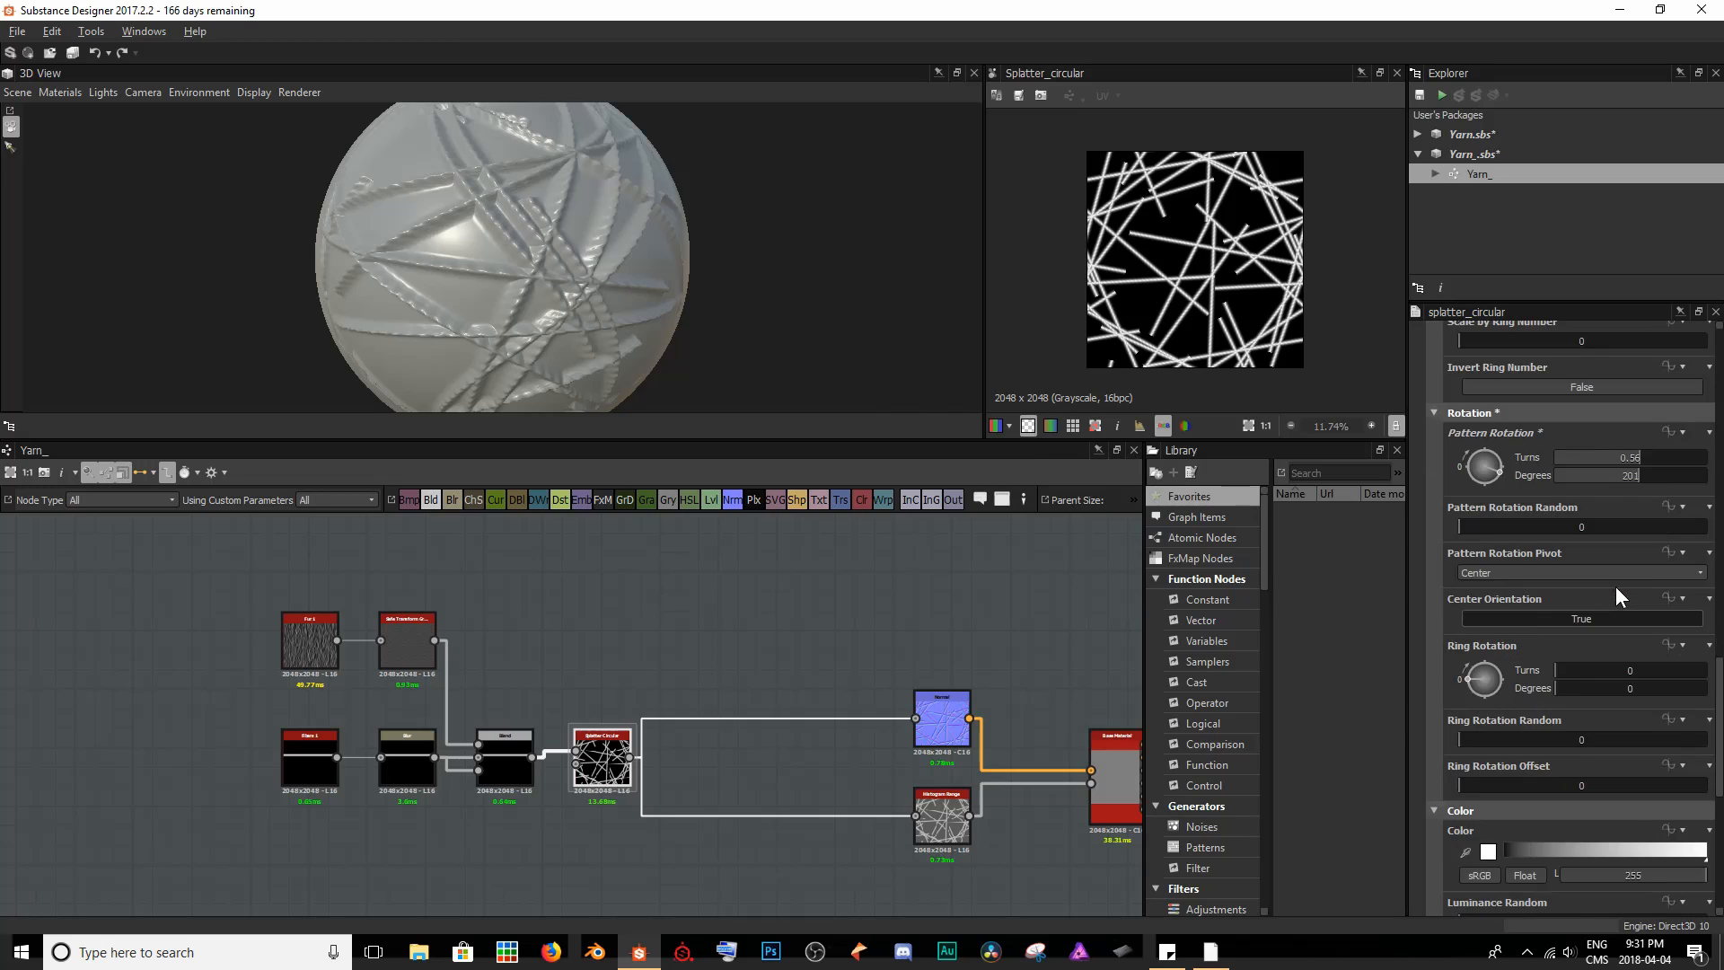
pyautogui.scroll(-1, 1615, 586)
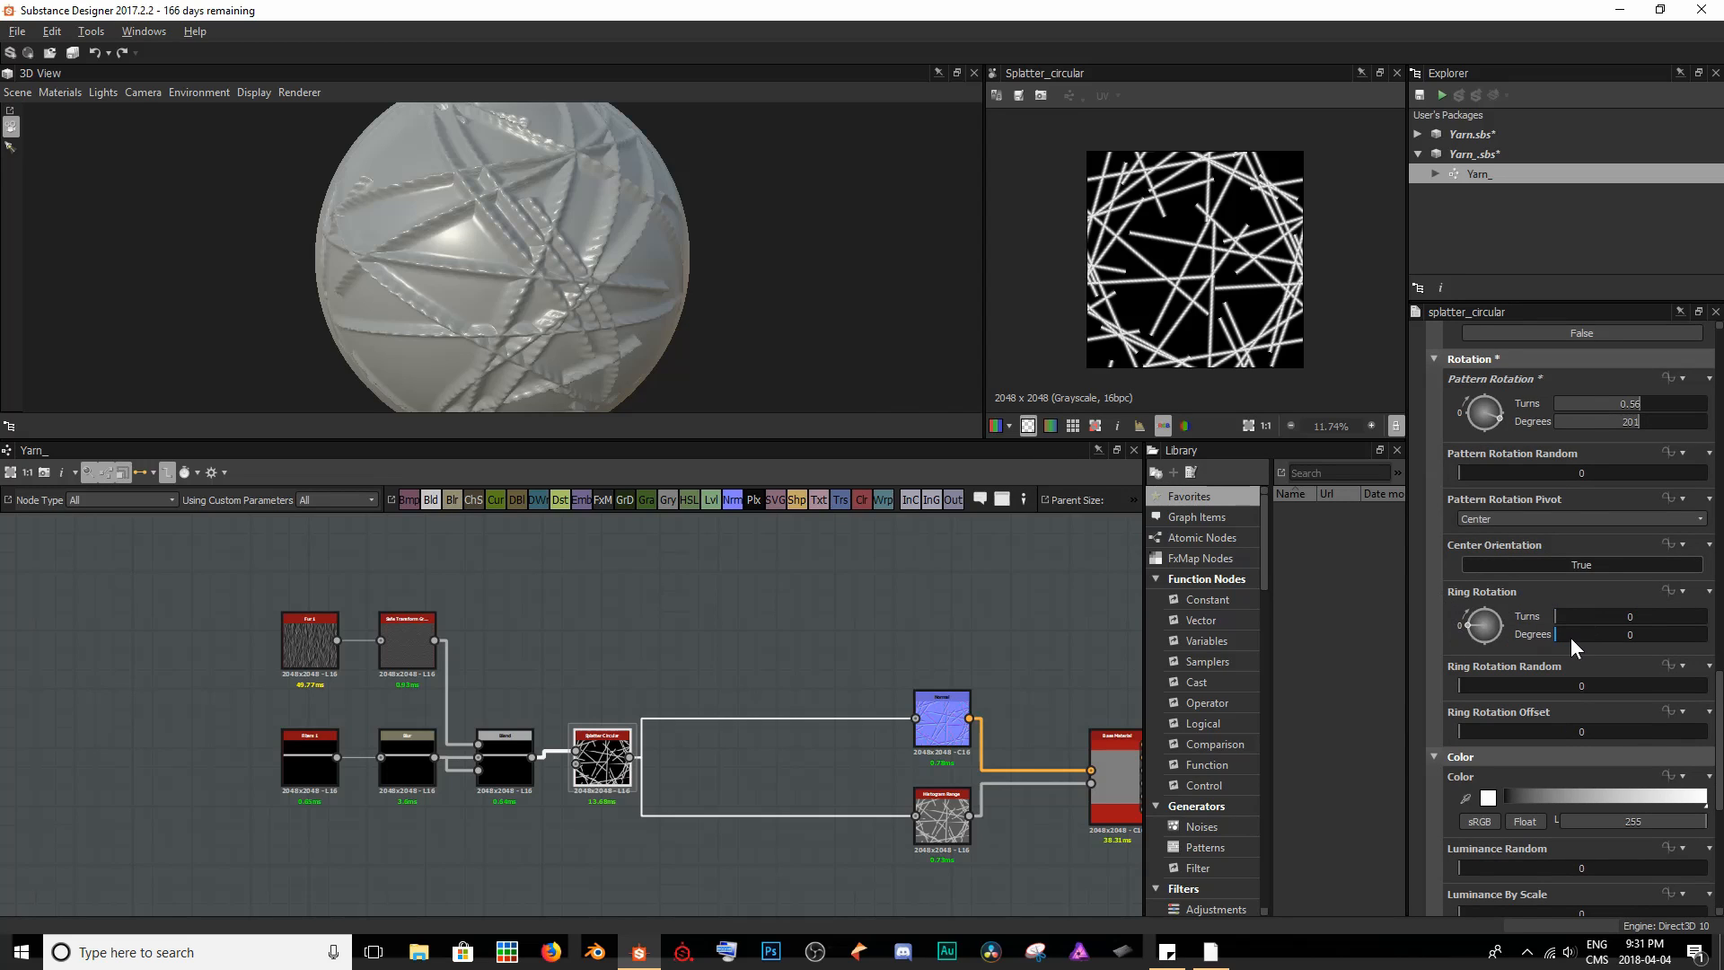
pyautogui.moveTo(1570, 638); pyautogui.dragTo(1612, 642)
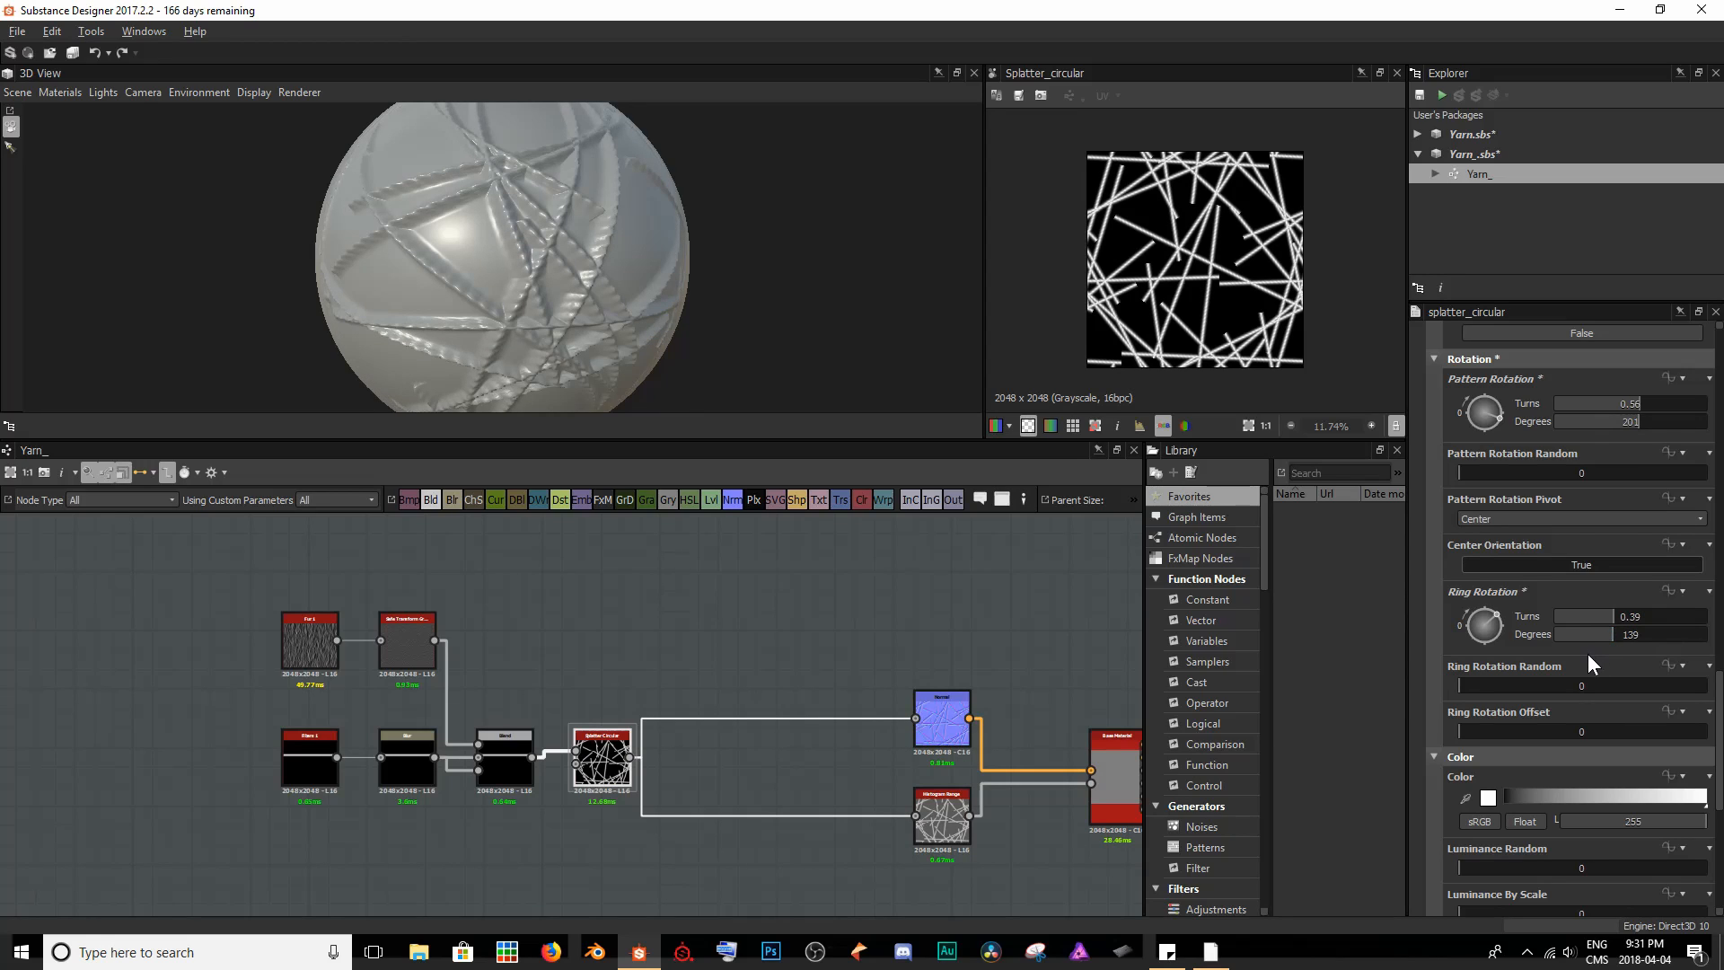
pyautogui.scroll(-5, 1588, 657)
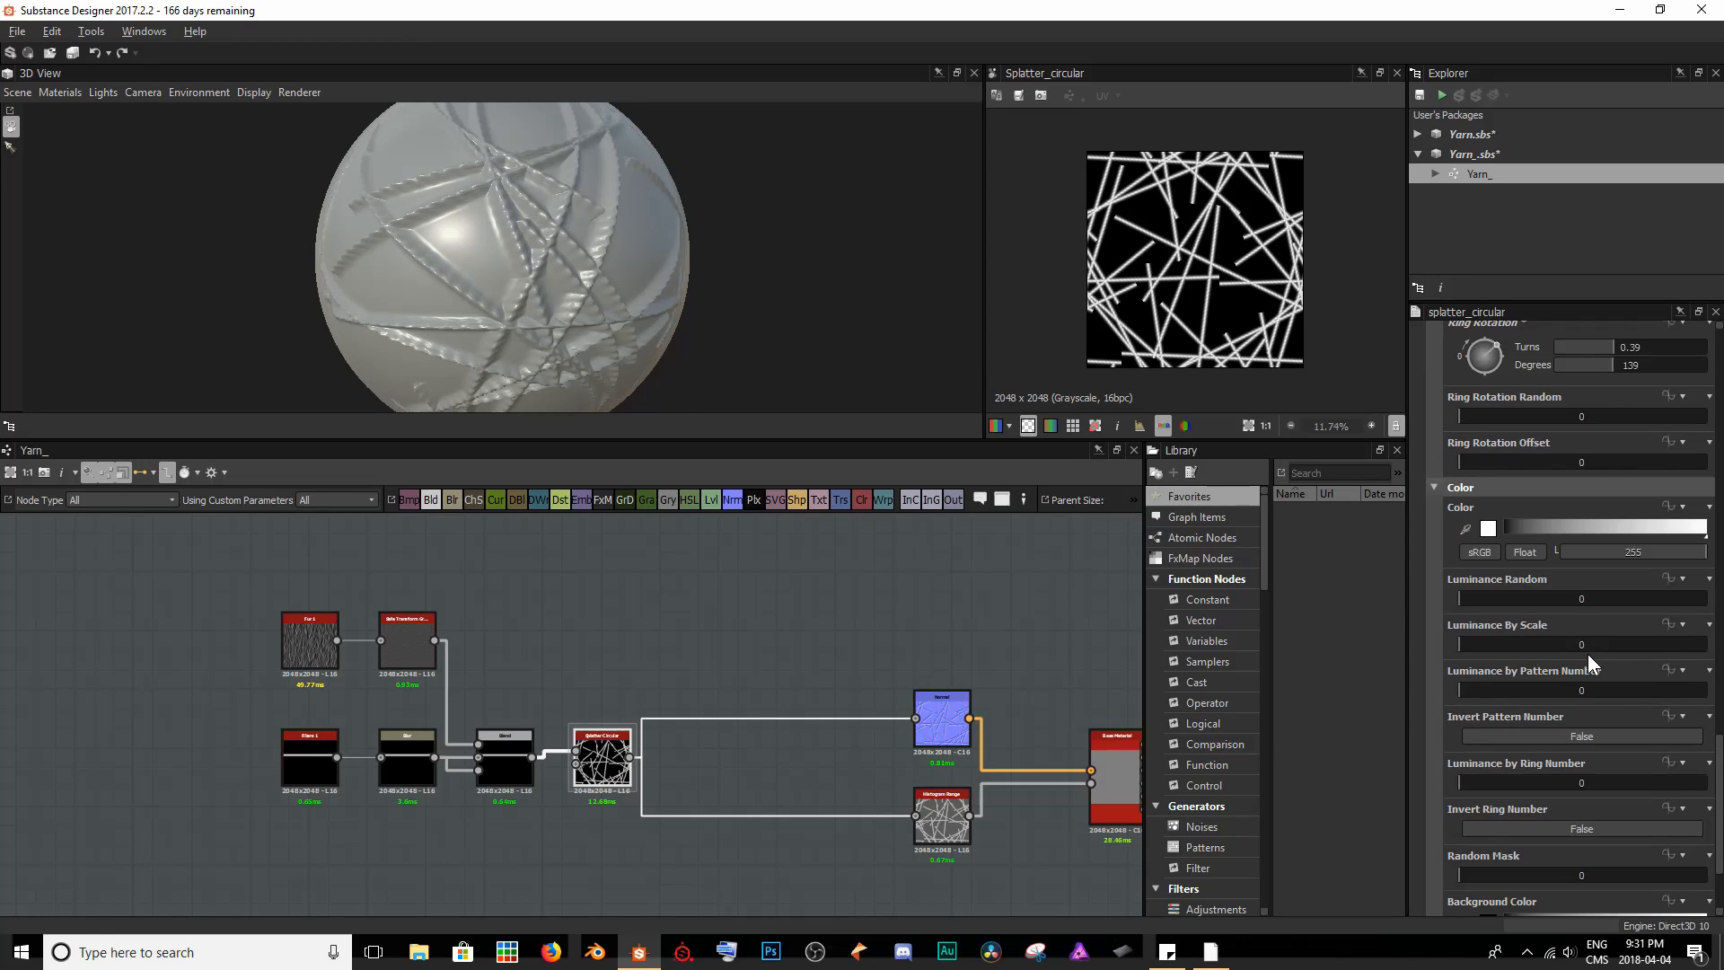
pyautogui.scroll(-1, 1587, 655)
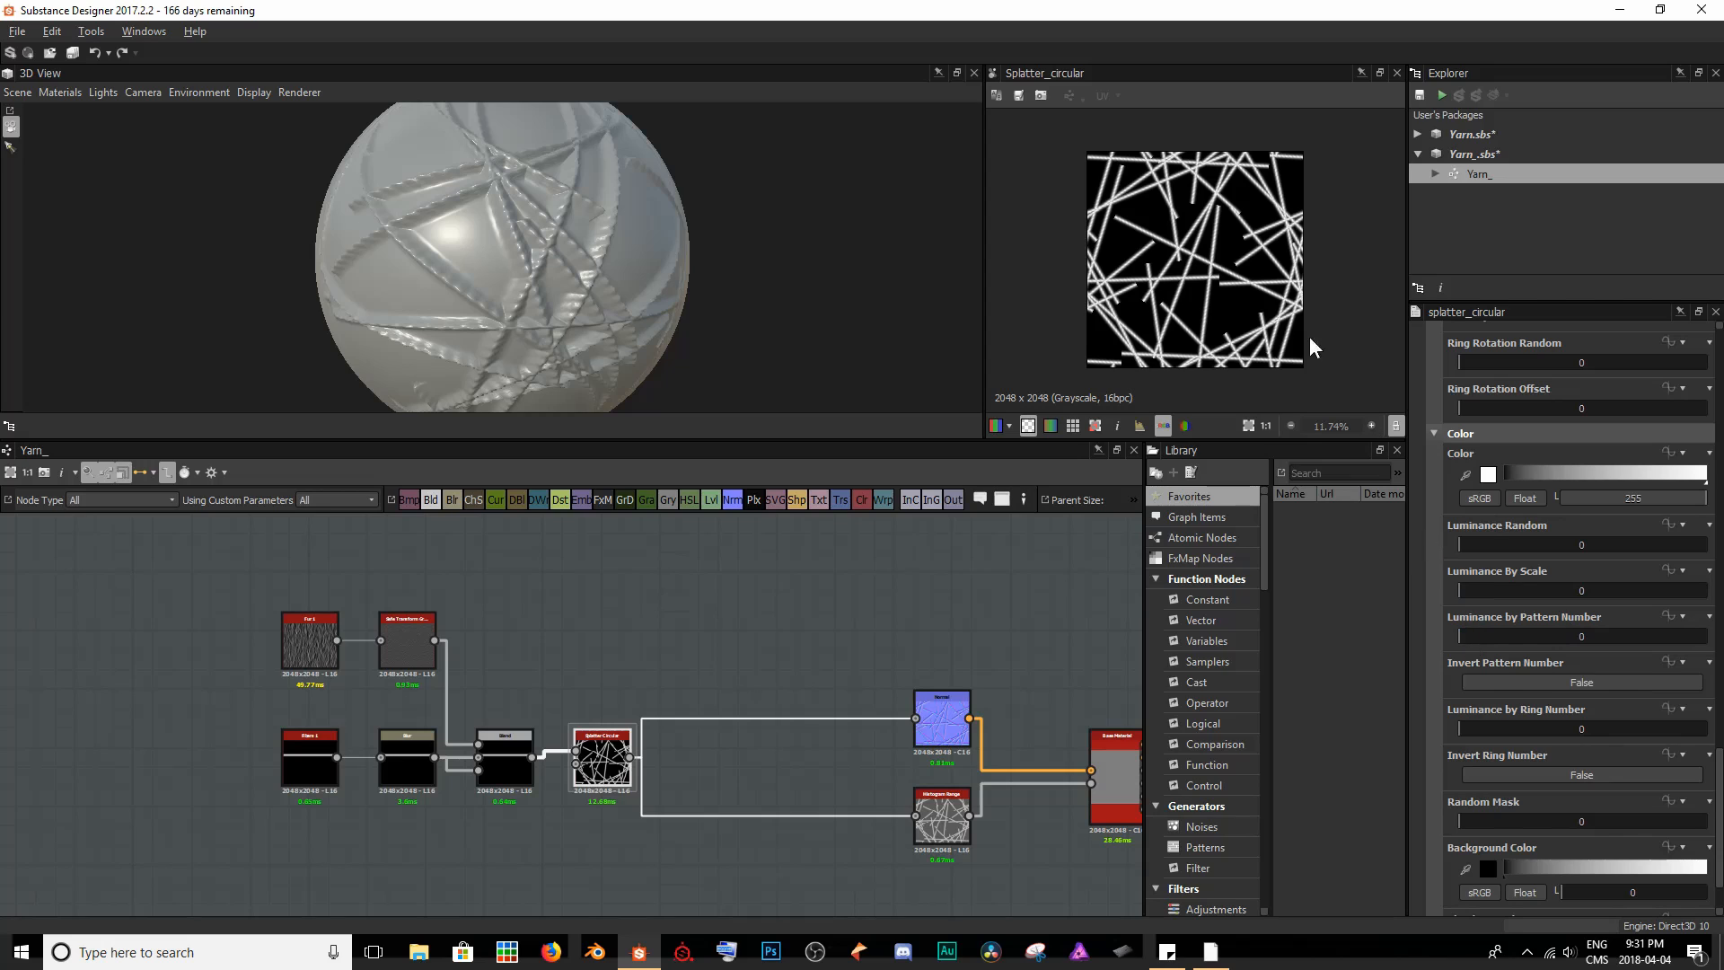
pyautogui.scroll(1, 1197, 250)
pyautogui.scroll(1, 1196, 249)
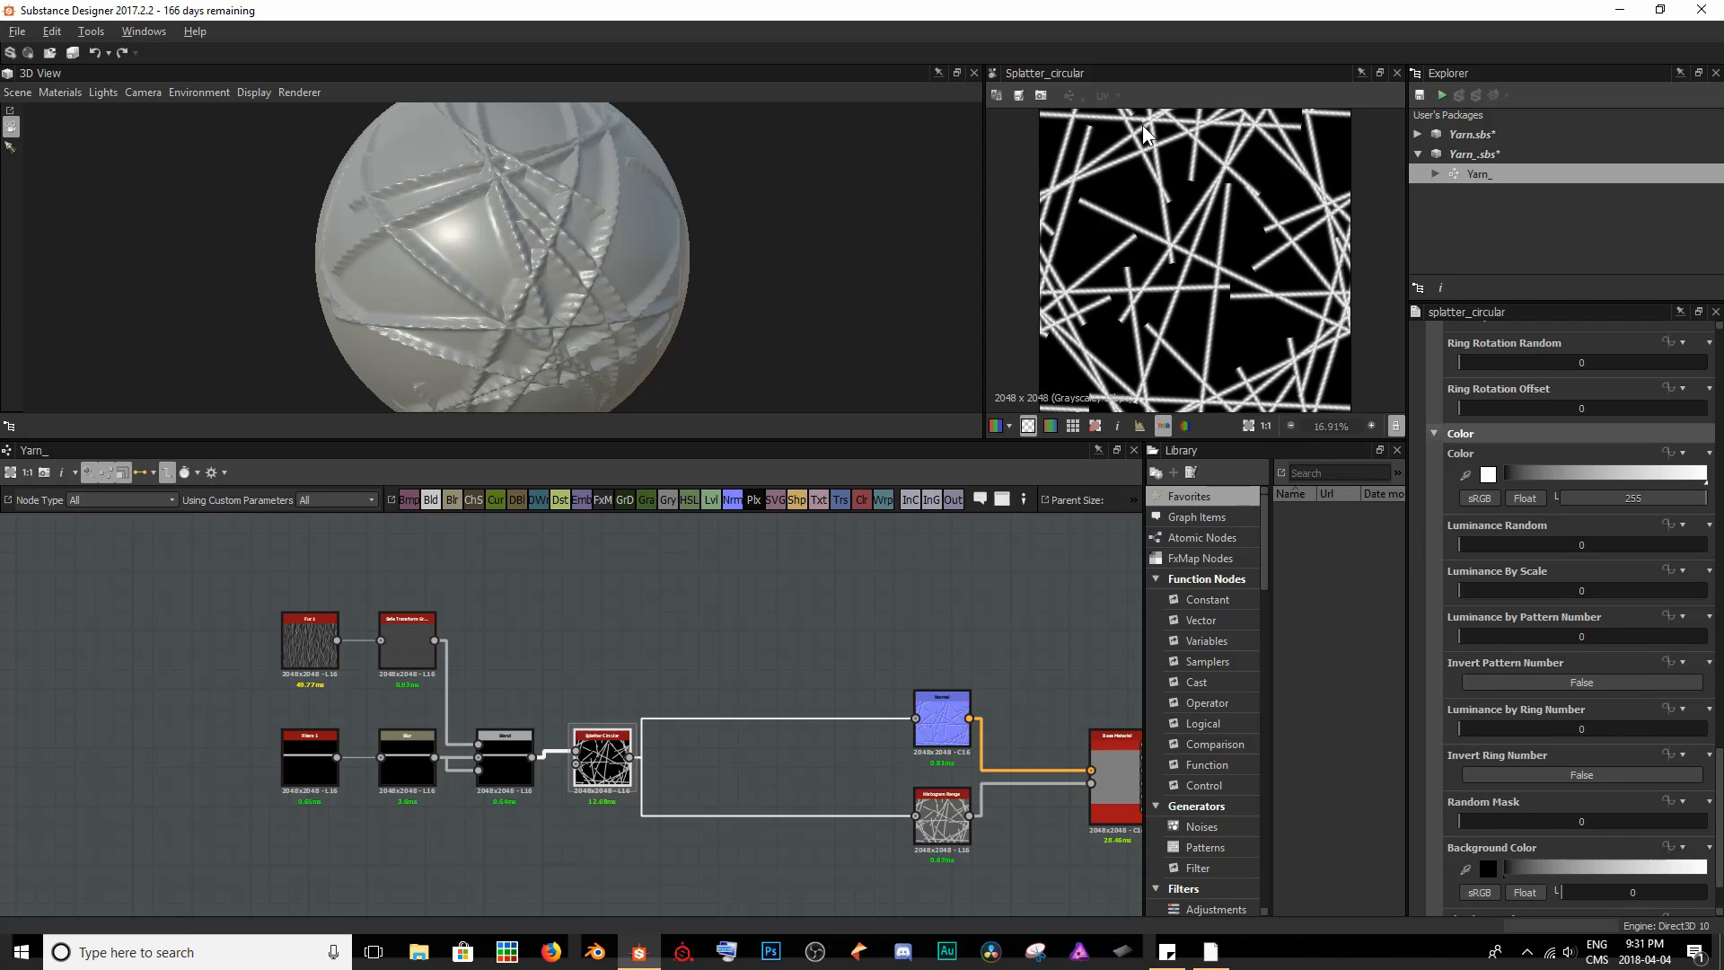
# - Set the Splatter Circular node's Luminance by Pattern Number to 0.72 and inspect the strand overlaps in 2D and 3D
pyautogui.scroll(15, 1571, 551)
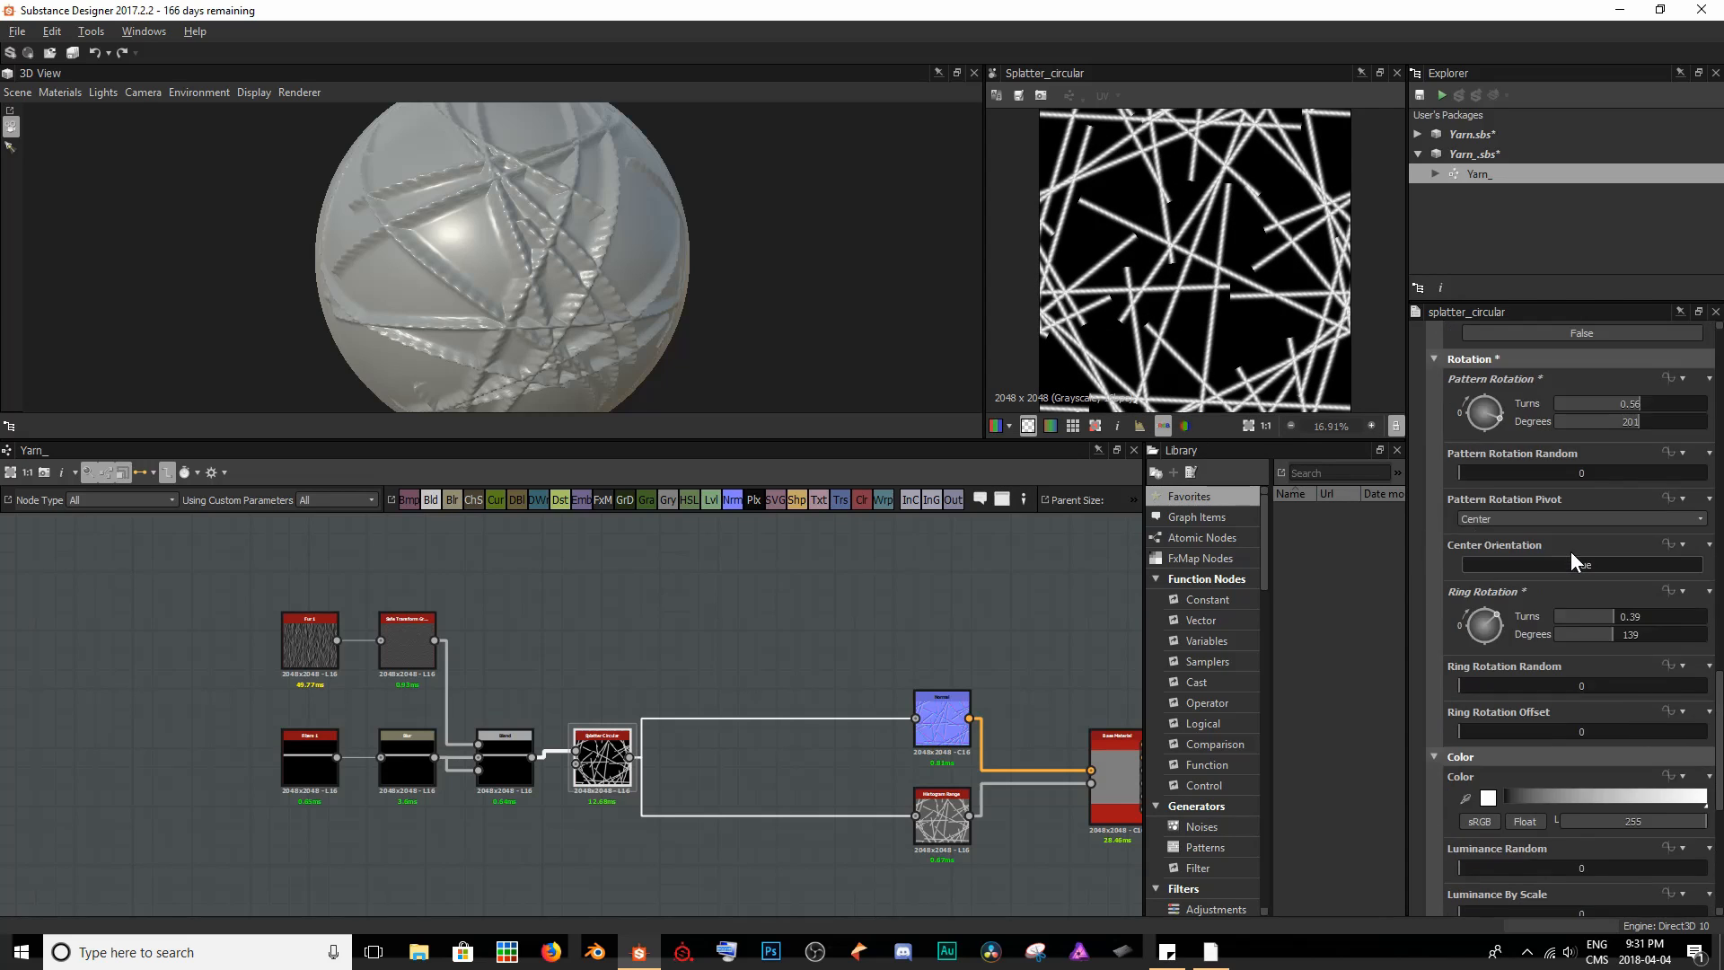
pyautogui.scroll(3, 1571, 563)
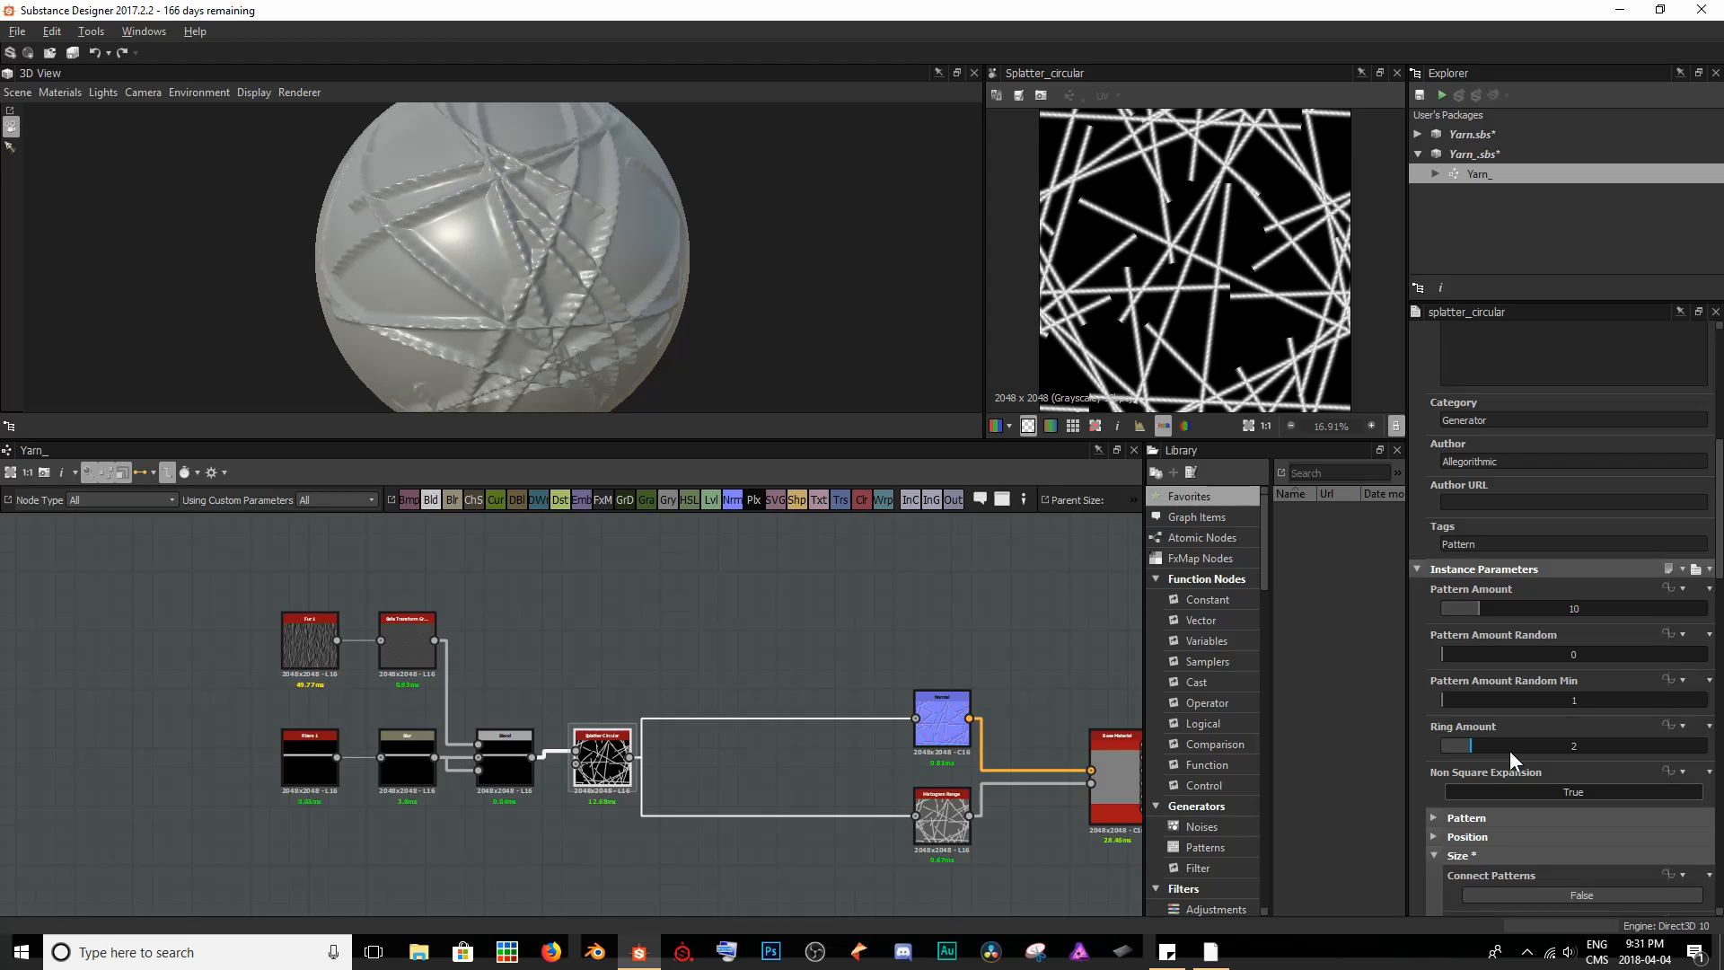
pyautogui.scroll(-15, 1514, 747)
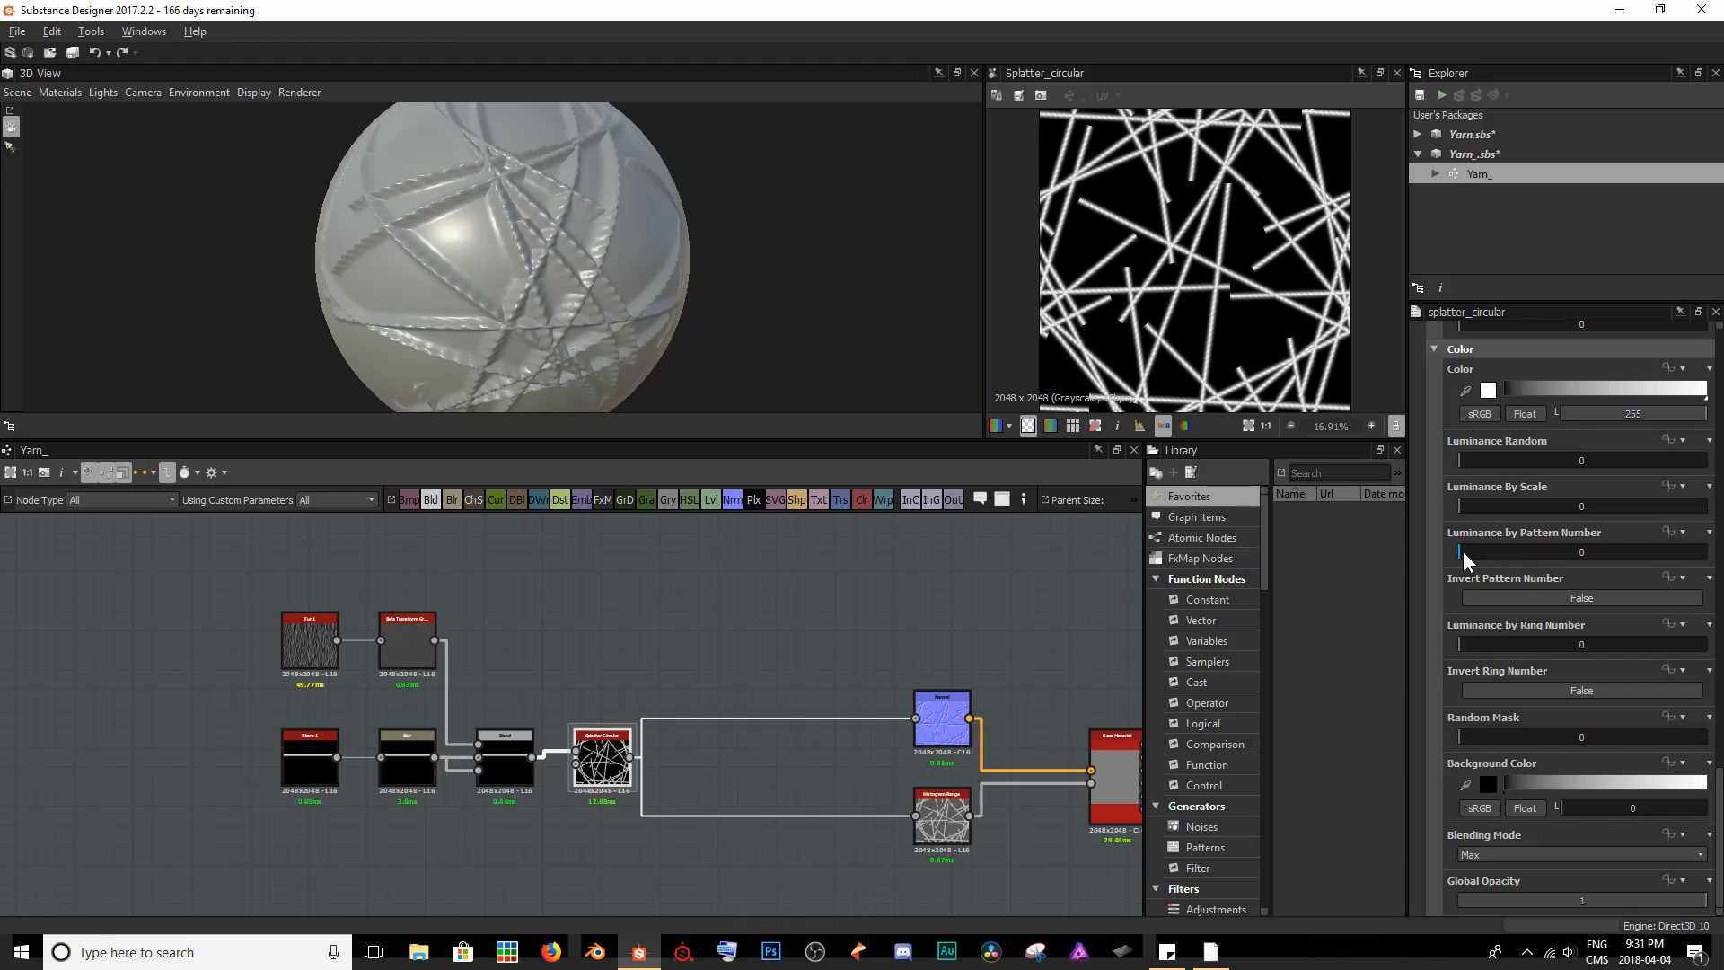
pyautogui.moveTo(1464, 552); pyautogui.dragTo(1635, 564)
pyautogui.scroll(5, 1251, 286)
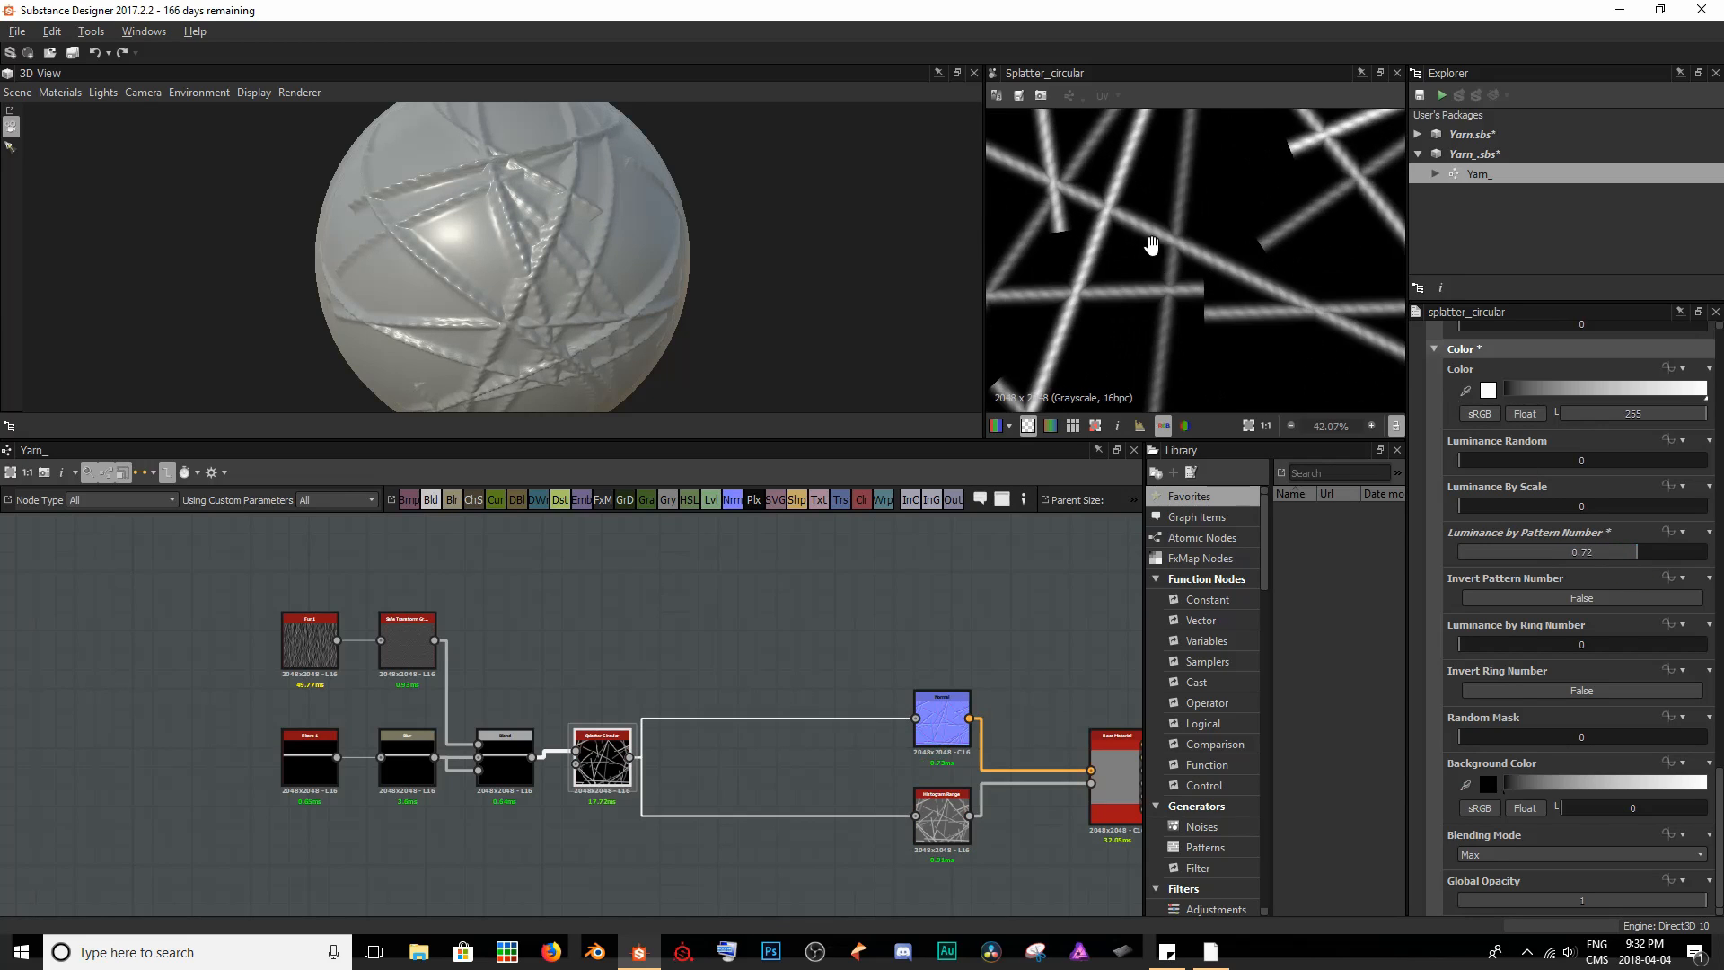
pyautogui.scroll(3, 1208, 278)
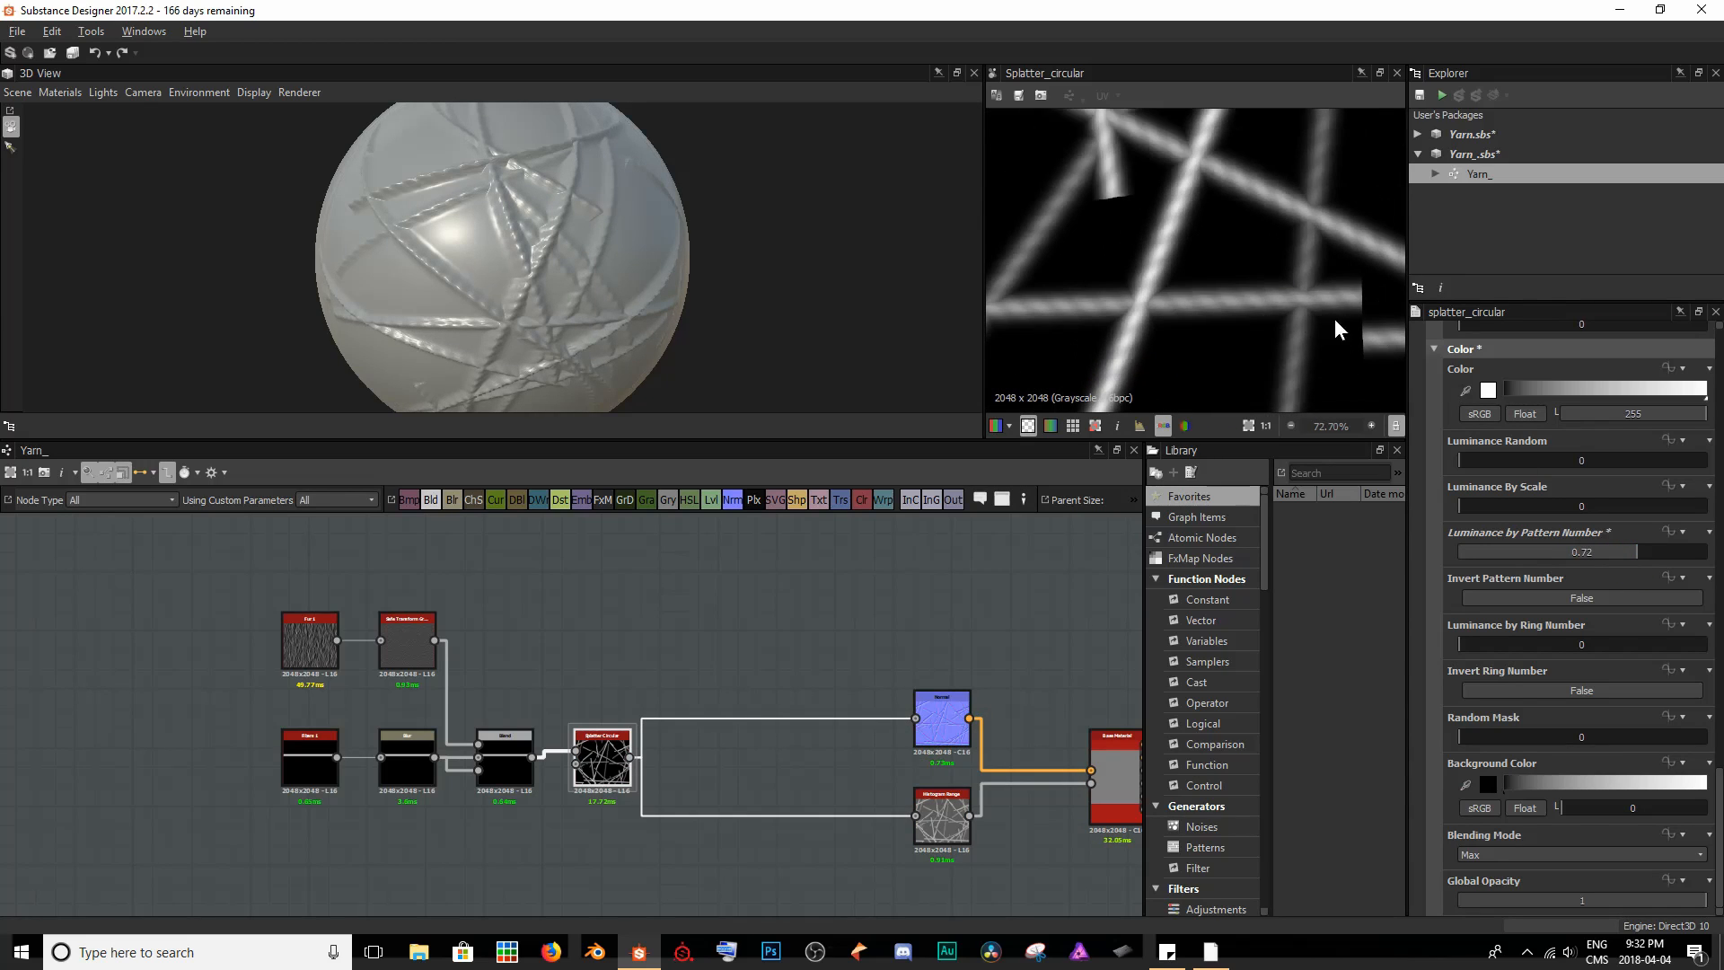
pyautogui.scroll(3, 593, 277)
pyautogui.moveTo(551, 286); pyautogui.dragTo(549, 236)
pyautogui.scroll(2, 533, 244)
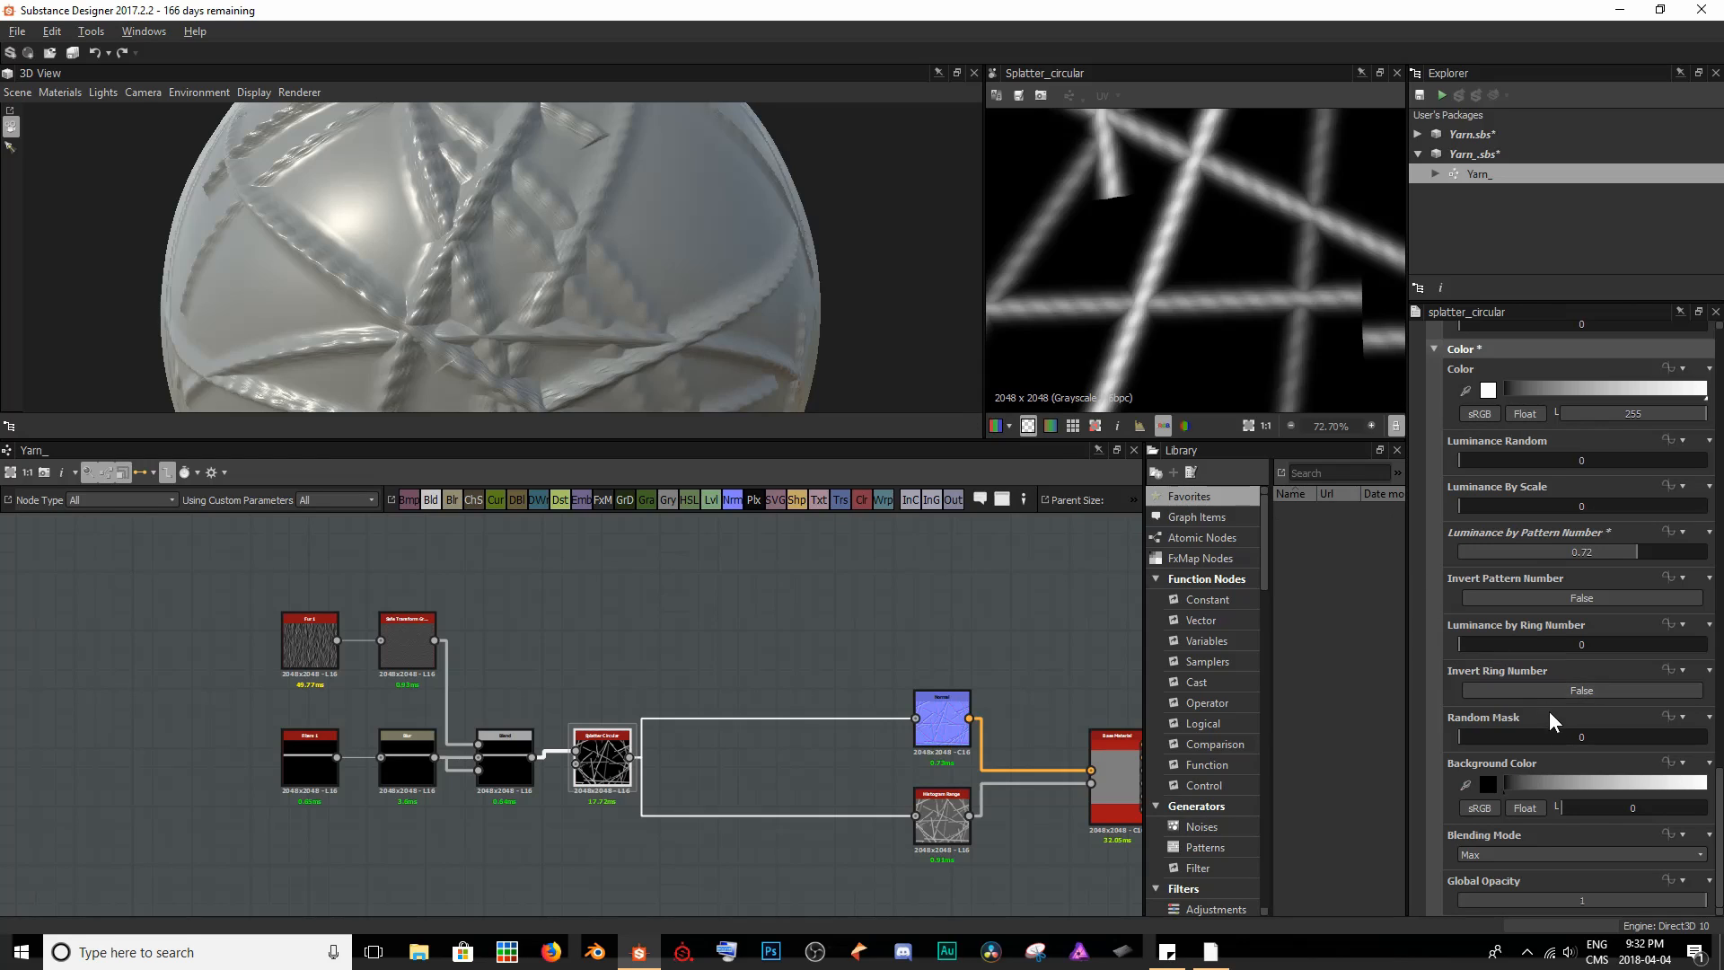
pyautogui.moveTo(1637, 551); pyautogui.dragTo(1647, 550)
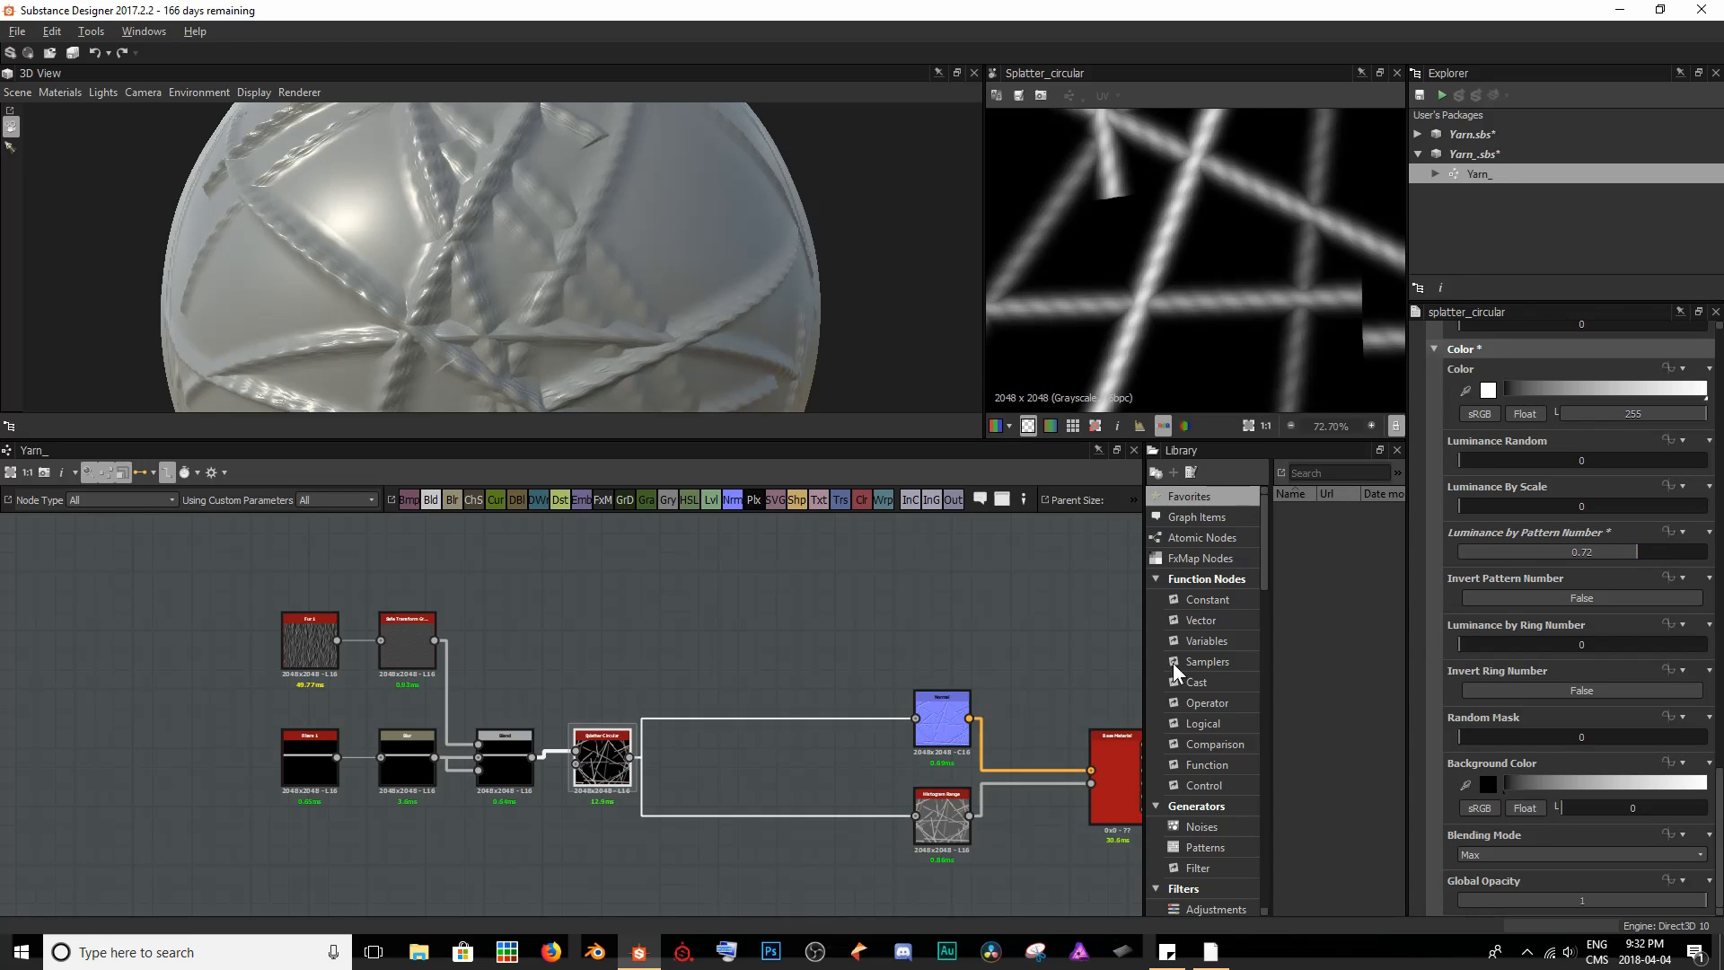
# - Set the Histogram Range node's Range to 0.63
pyautogui.click(942, 817)
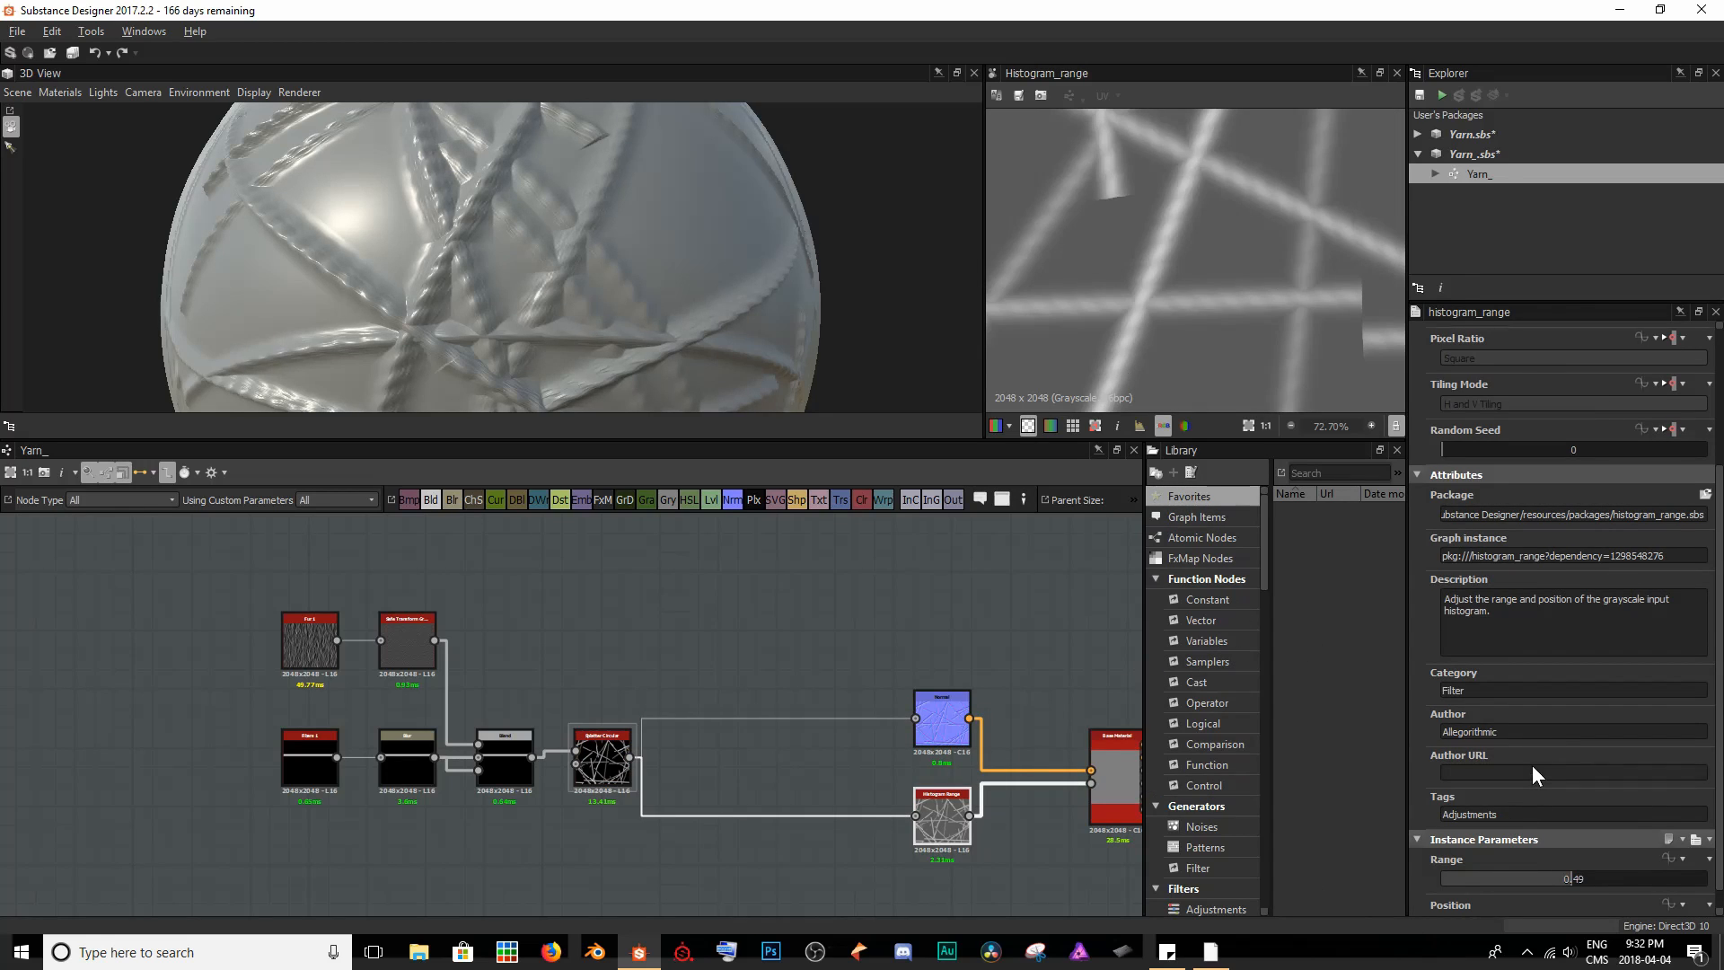
pyautogui.scroll(-1, 1536, 778)
pyautogui.moveTo(1571, 854); pyautogui.dragTo(1606, 858)
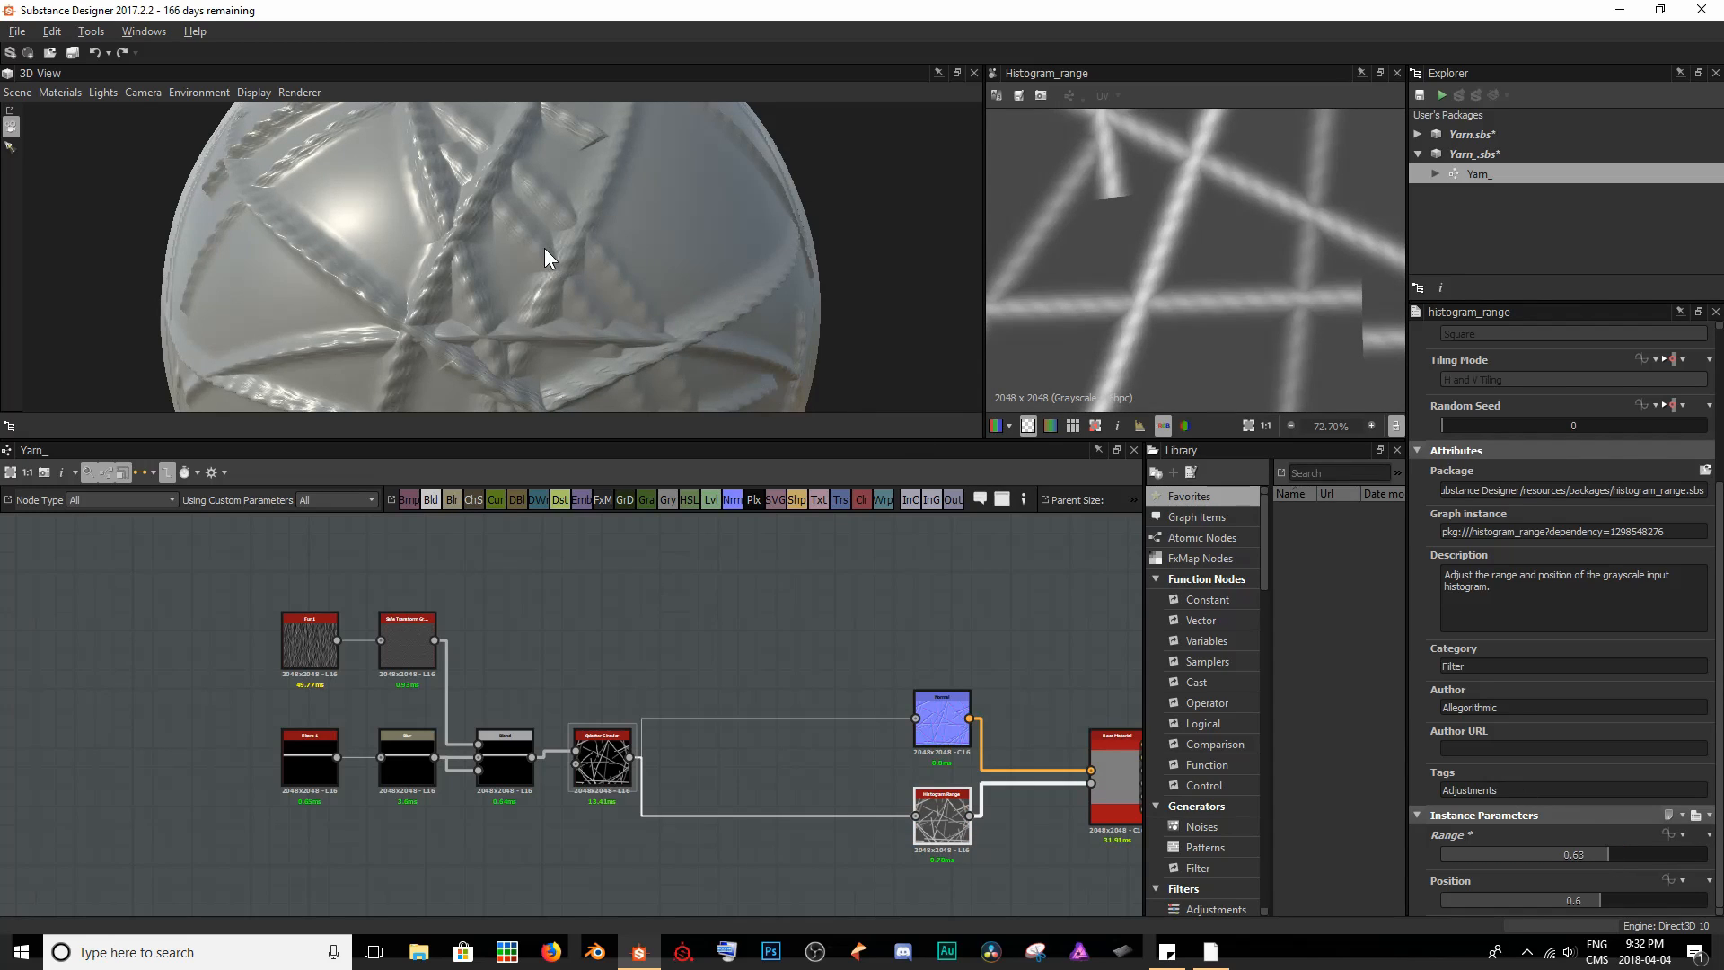
# - Examine the relief and overlaps of the strands on the sphere from several angles and distances
pyautogui.moveTo(544, 249); pyautogui.dragTo(486, 222)
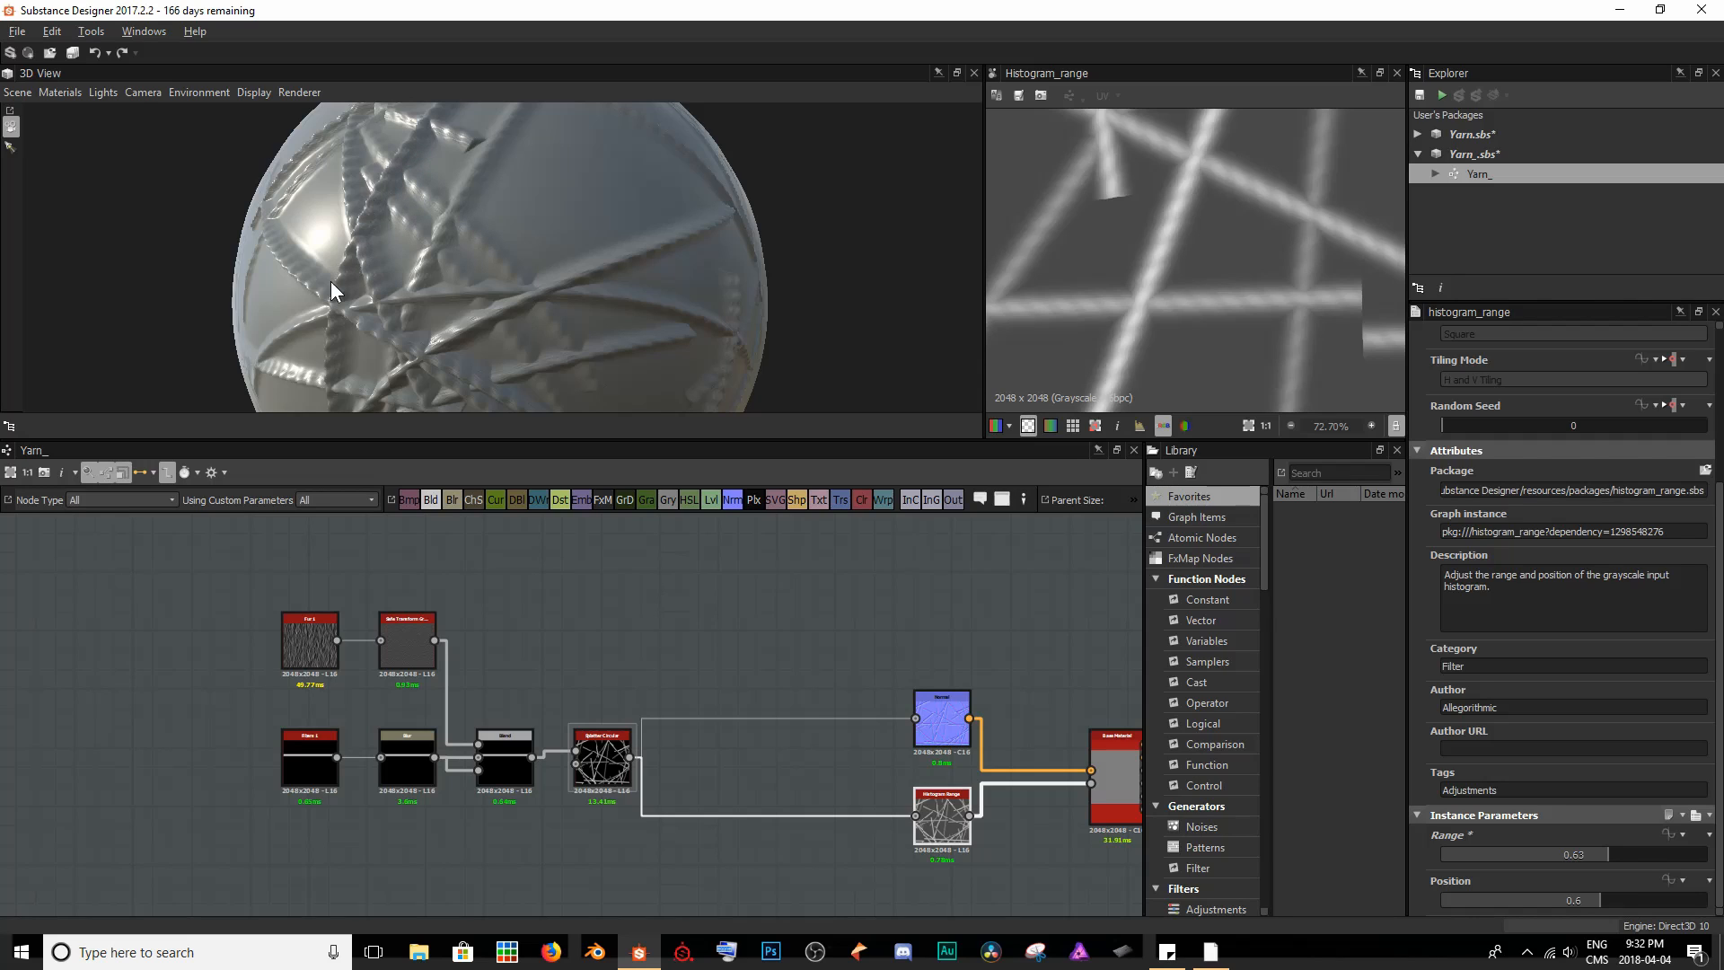
pyautogui.moveTo(359, 280); pyautogui.dragTo(409, 276, button='middle')
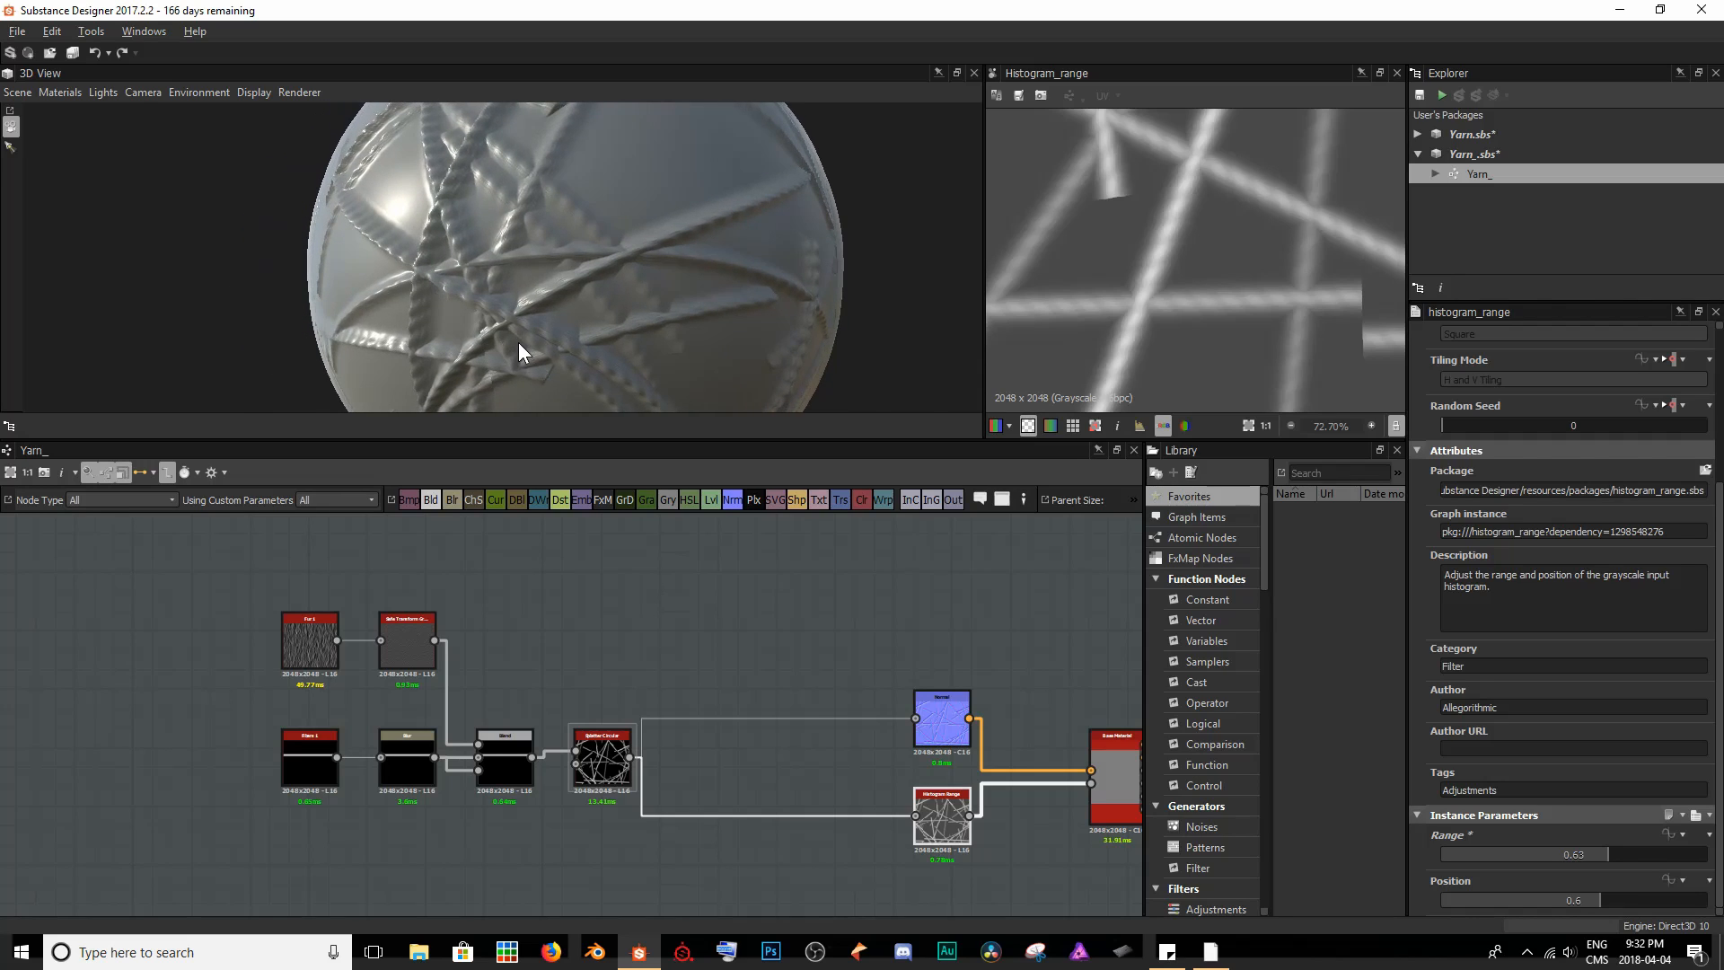
pyautogui.moveTo(518, 342); pyautogui.dragTo(510, 316)
pyautogui.moveTo(523, 396); pyautogui.dragTo(515, 228)
pyautogui.scroll(5, 457, 245)
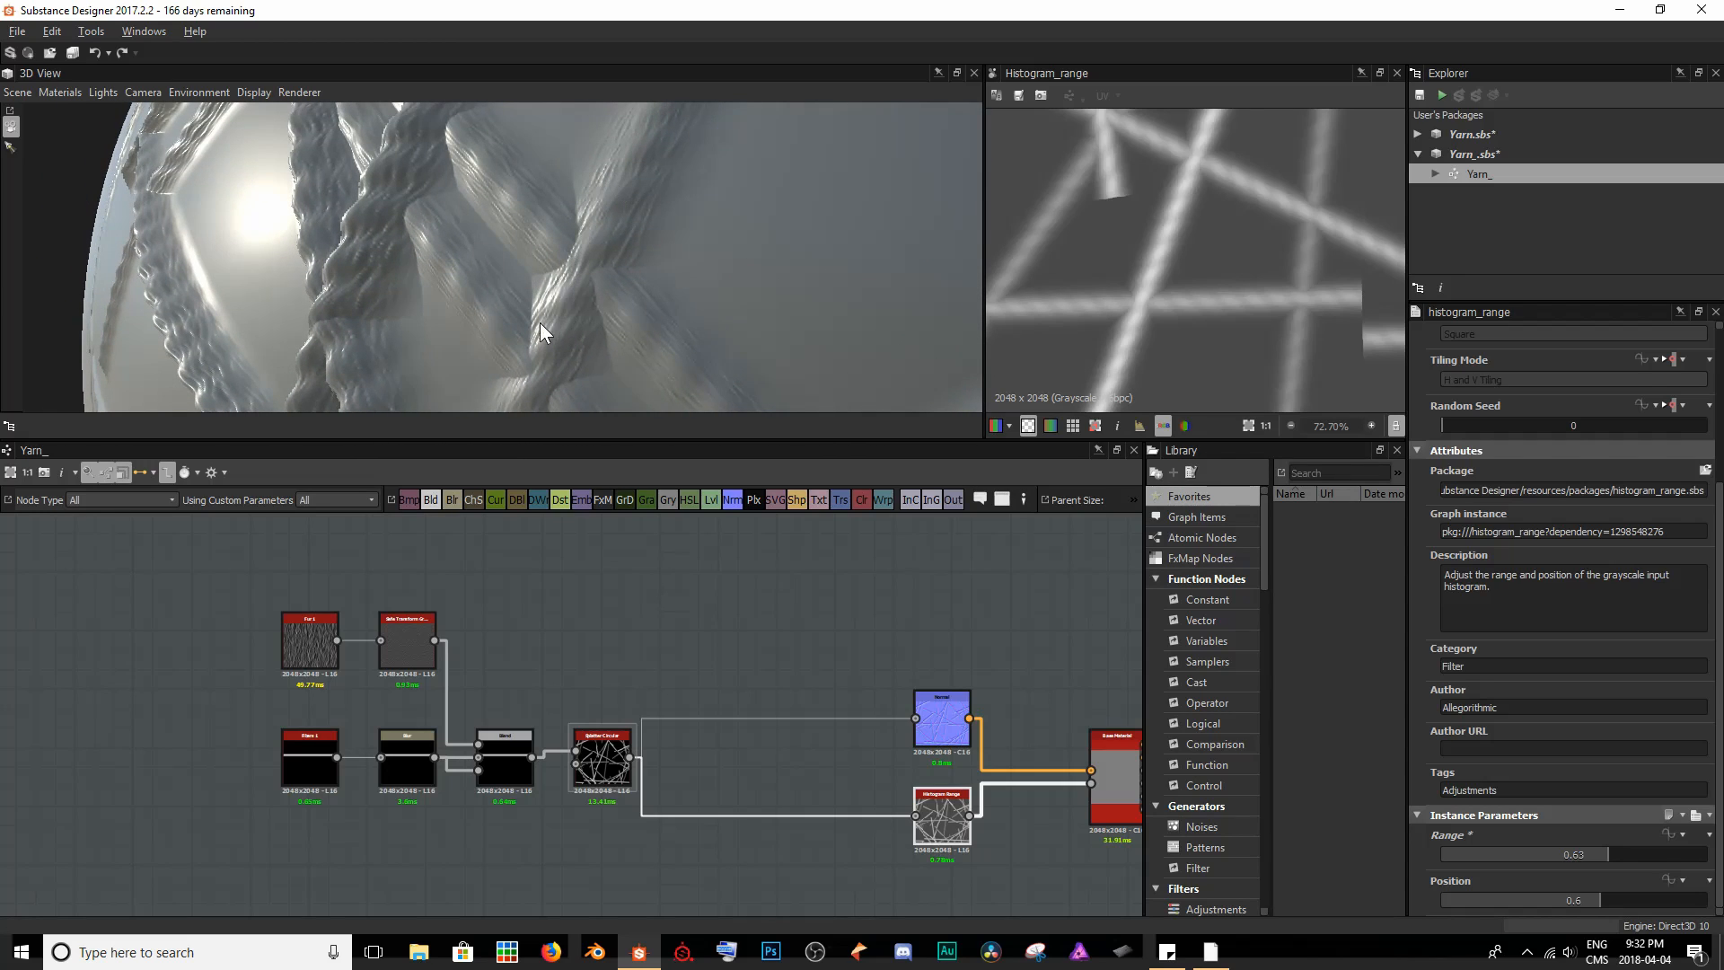
pyautogui.scroll(-10, 543, 336)
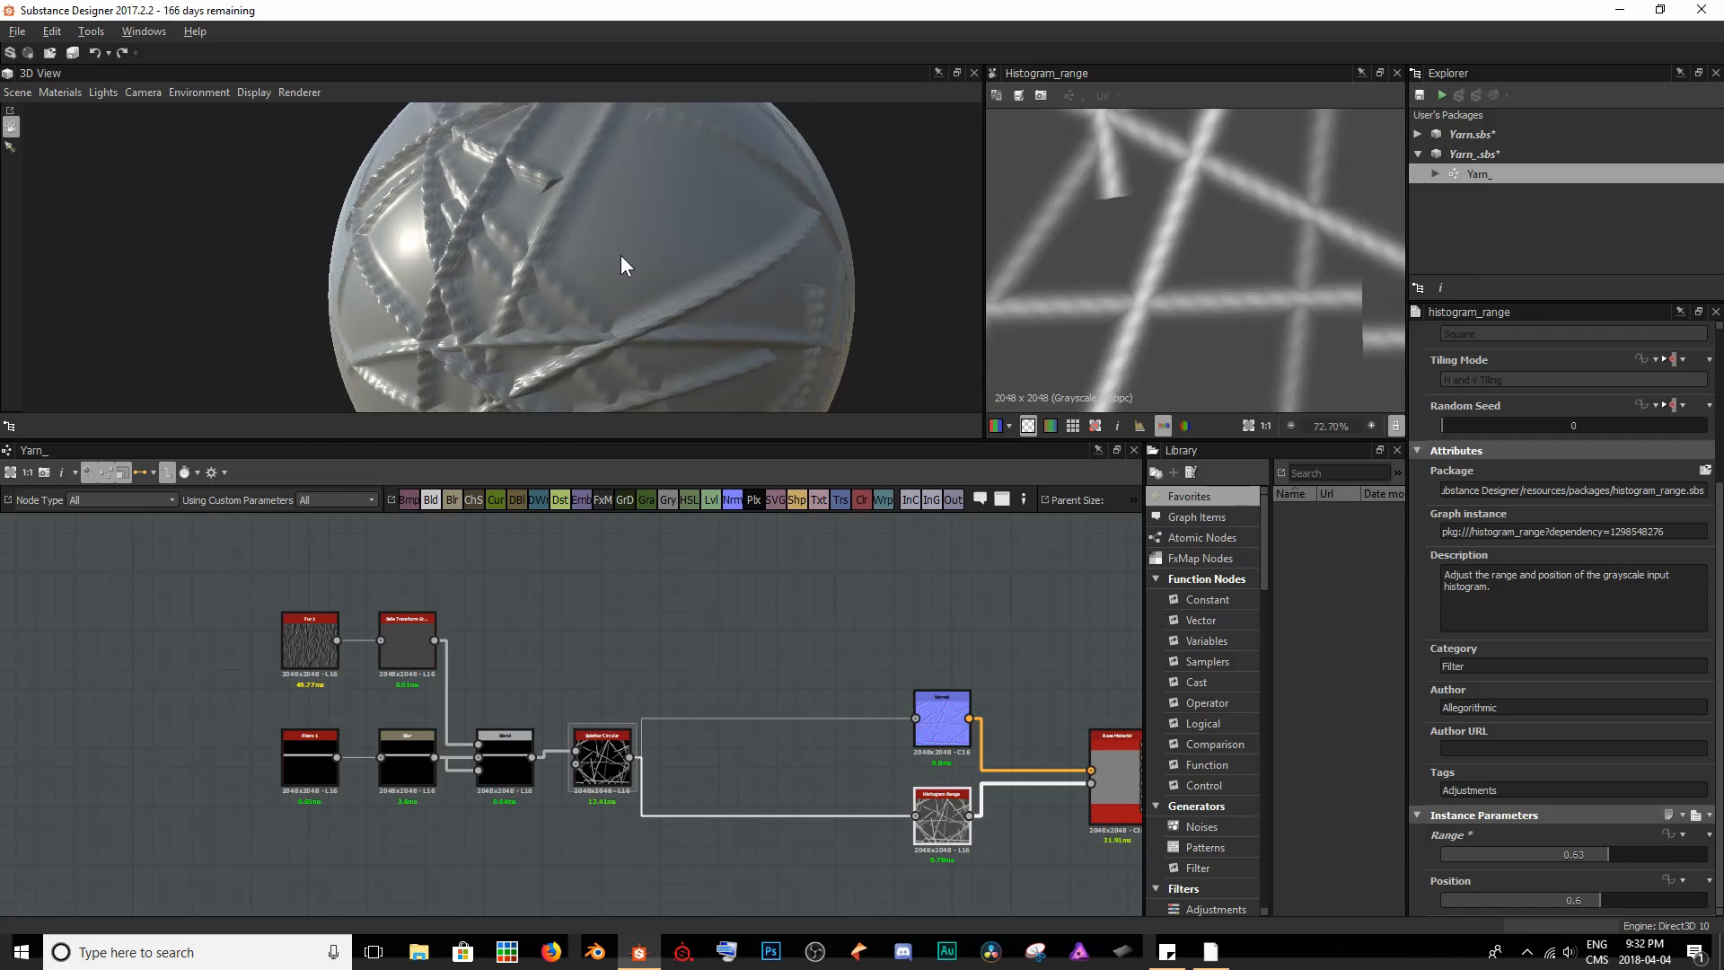
pyautogui.scroll(-3, 827, 315)
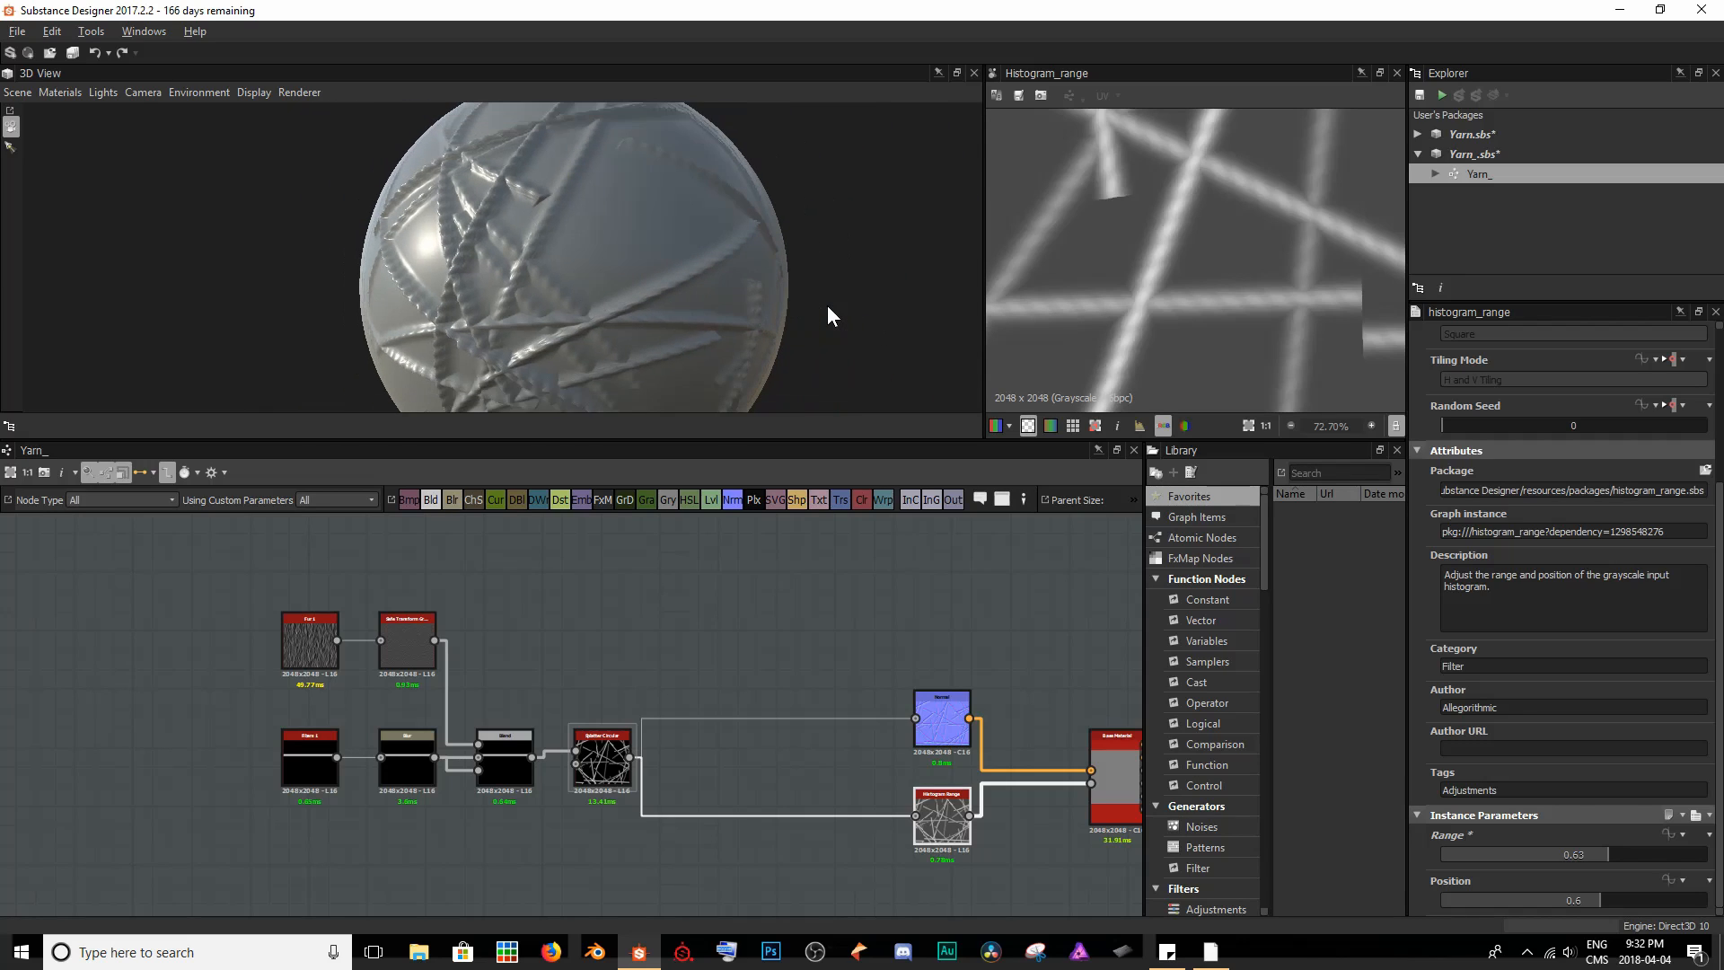
pyautogui.moveTo(563, 168); pyautogui.dragTo(750, 227)
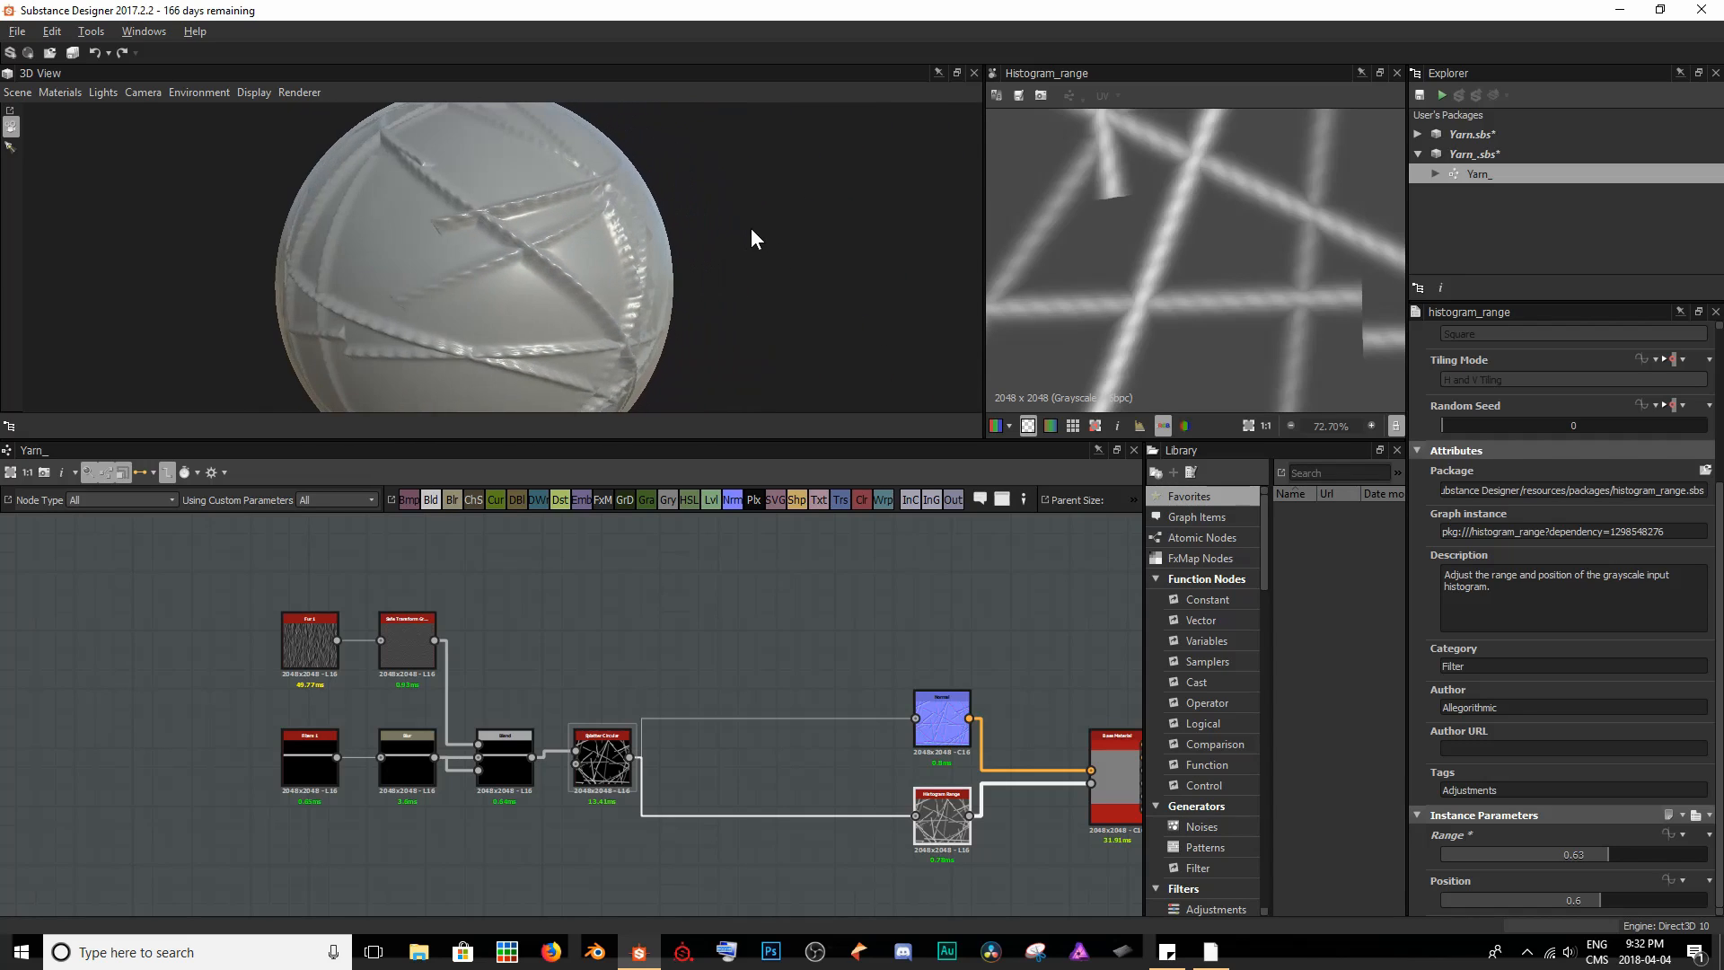
pyautogui.moveTo(512, 239); pyautogui.dragTo(422, 262)
pyautogui.moveTo(526, 255); pyautogui.dragTo(566, 268)
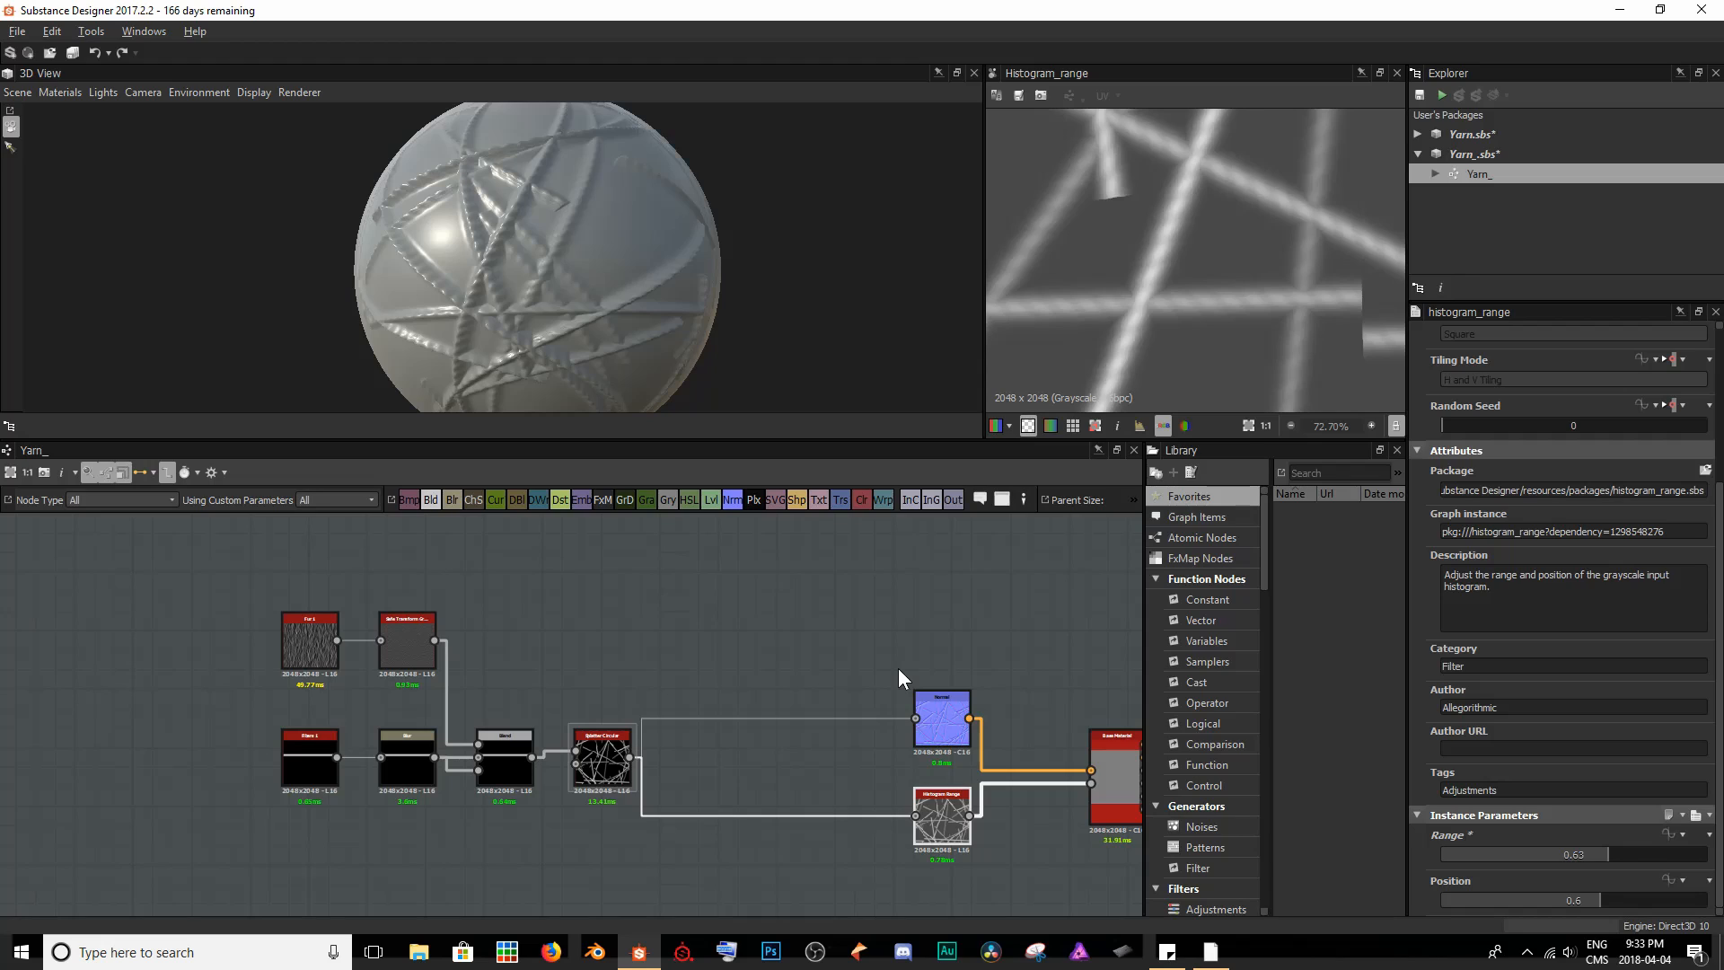
# - Raise the Splatter Circular node's Pattern Amount to 26 and check the strand density on the sphere
pyautogui.doubleClick(602, 759)
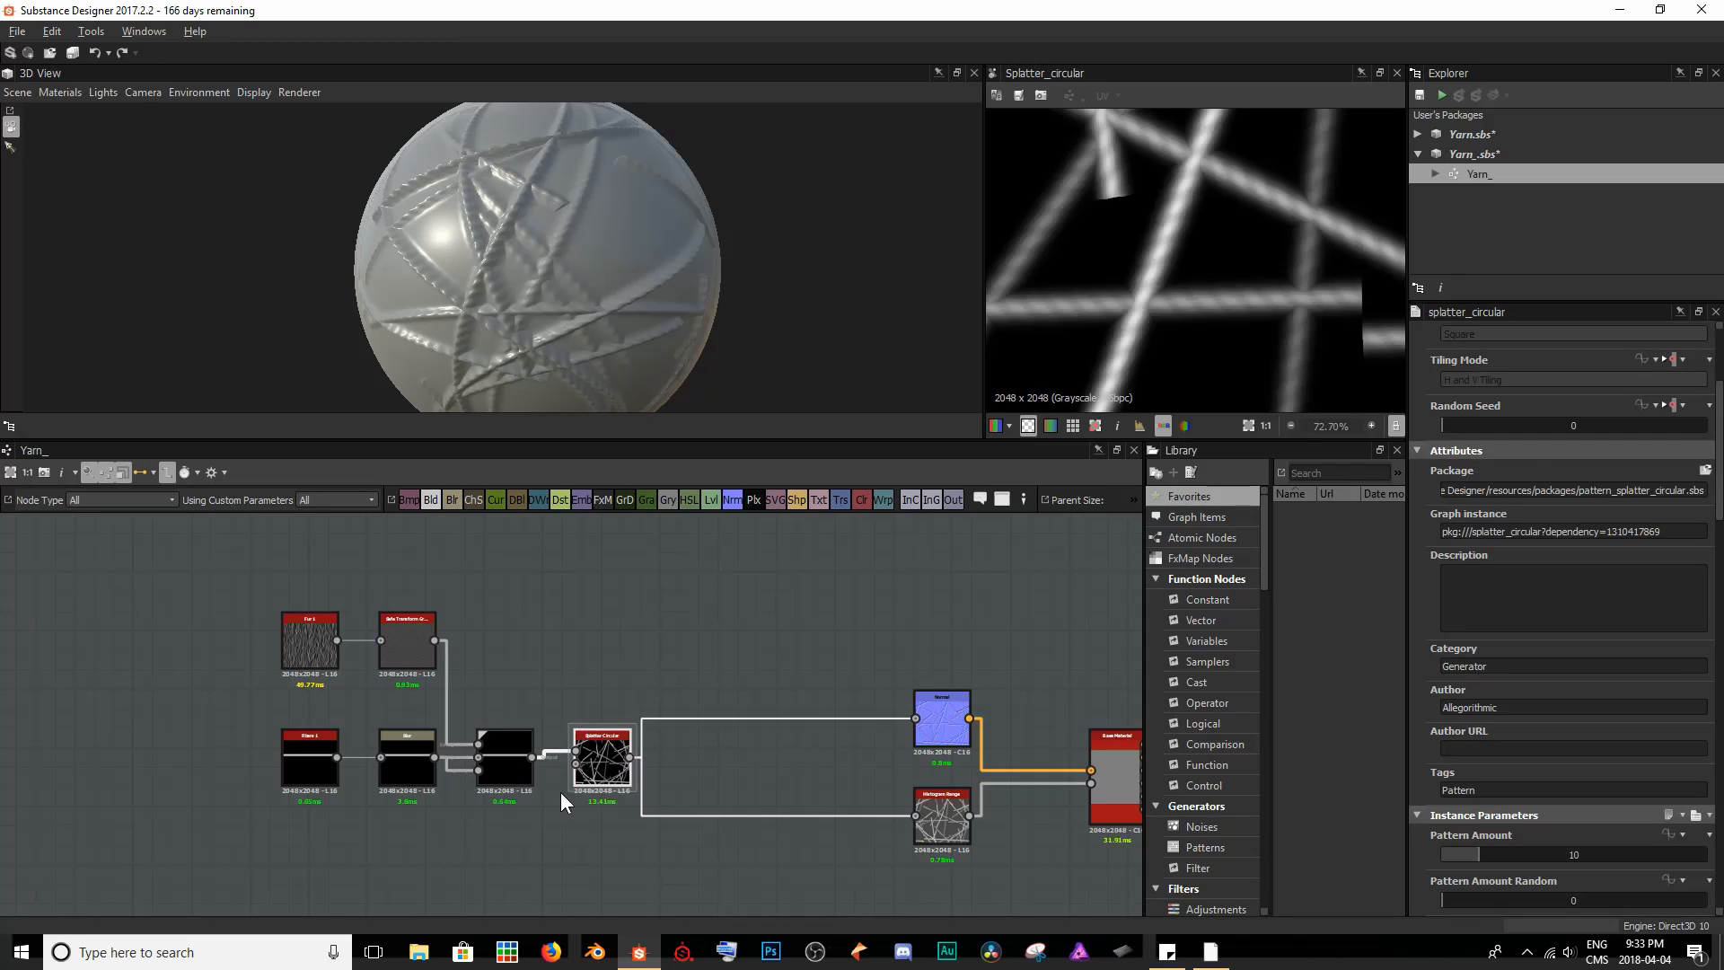
pyautogui.scroll(-3, 1523, 727)
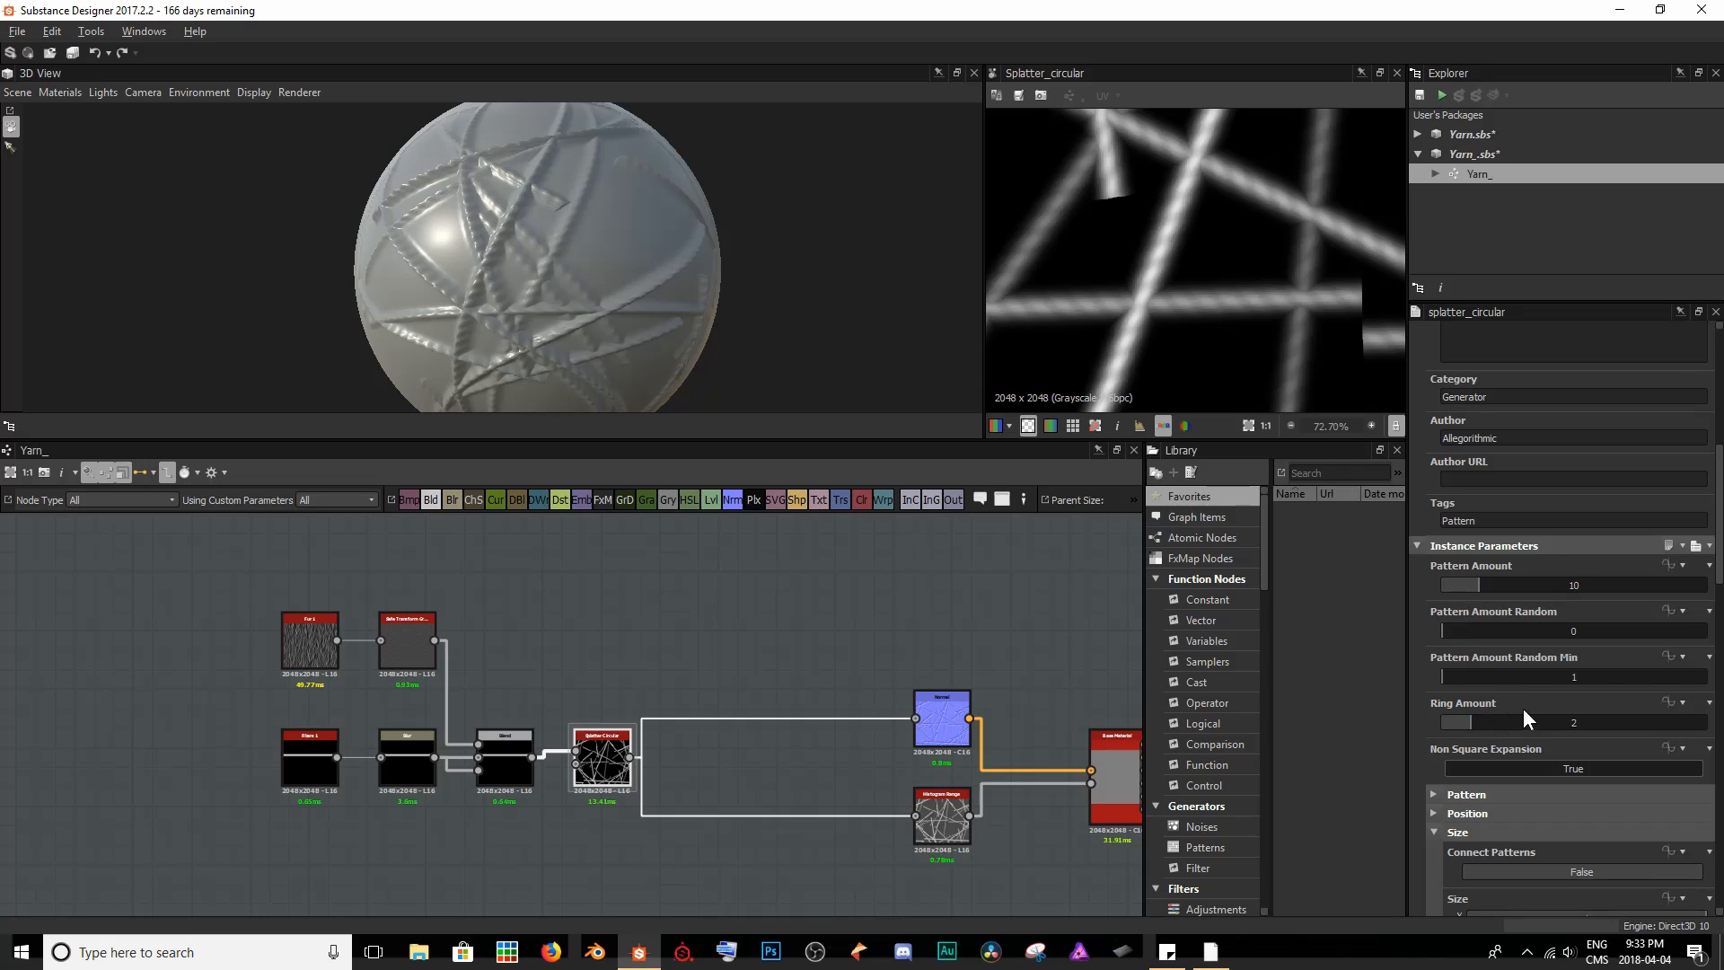
pyautogui.moveTo(1475, 585); pyautogui.dragTo(1547, 587)
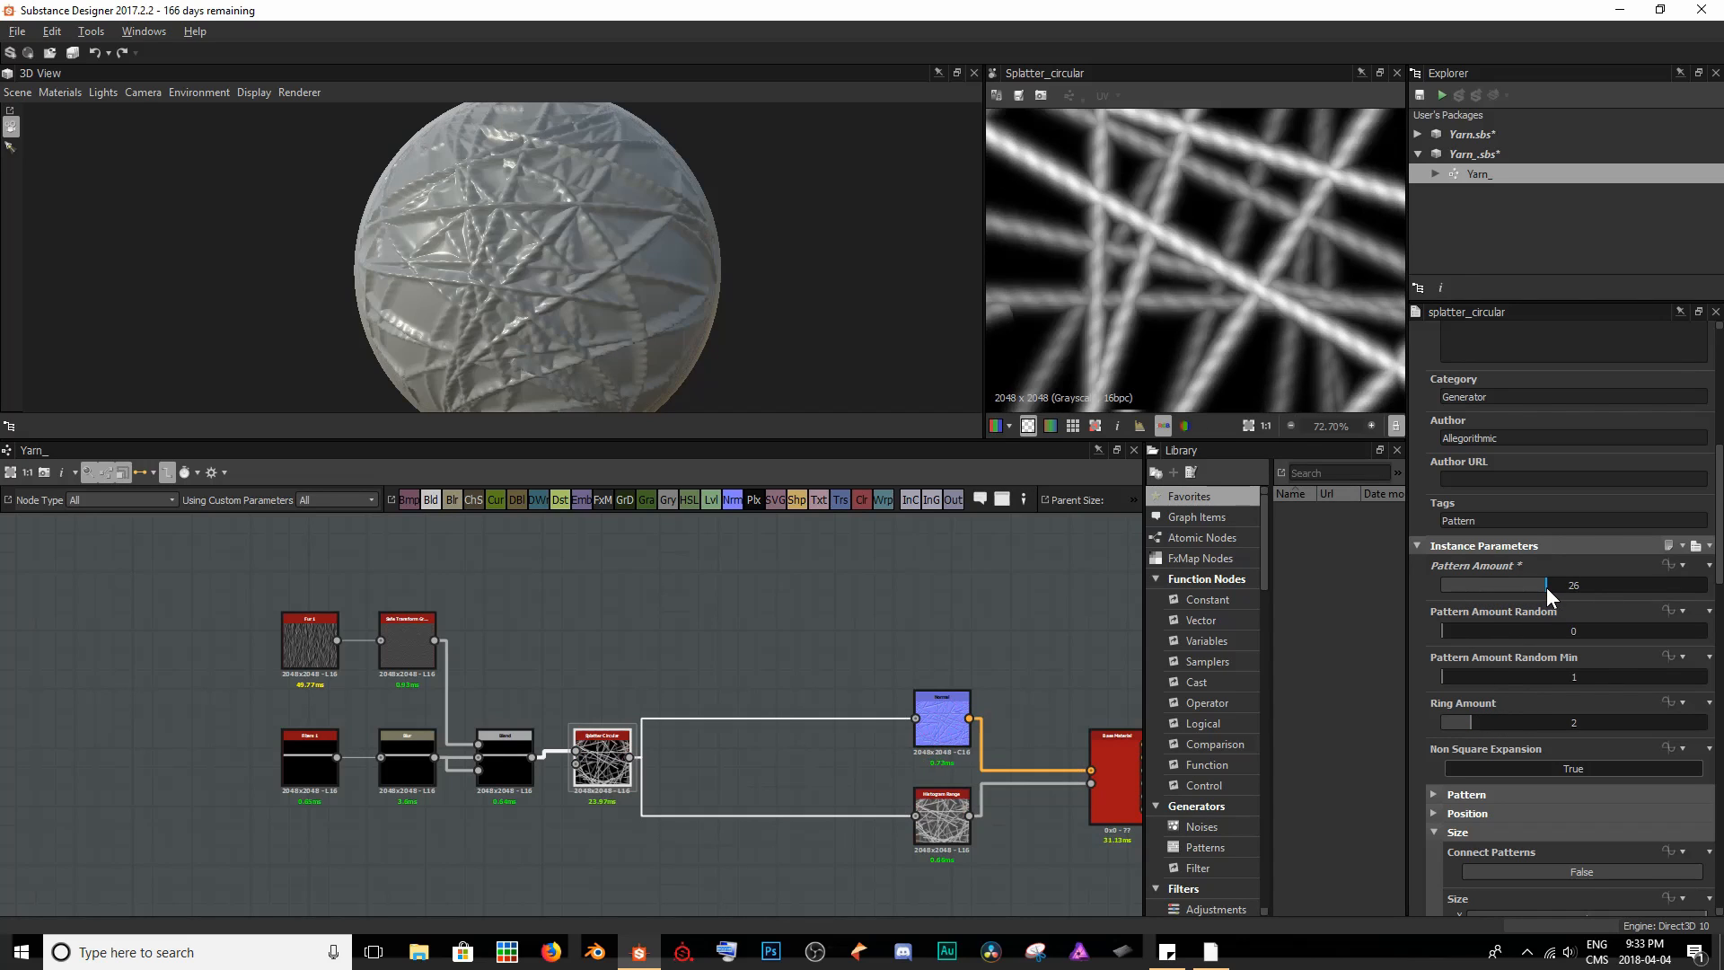
pyautogui.scroll(-2, 683, 225)
pyautogui.moveTo(674, 227); pyautogui.dragTo(810, 269)
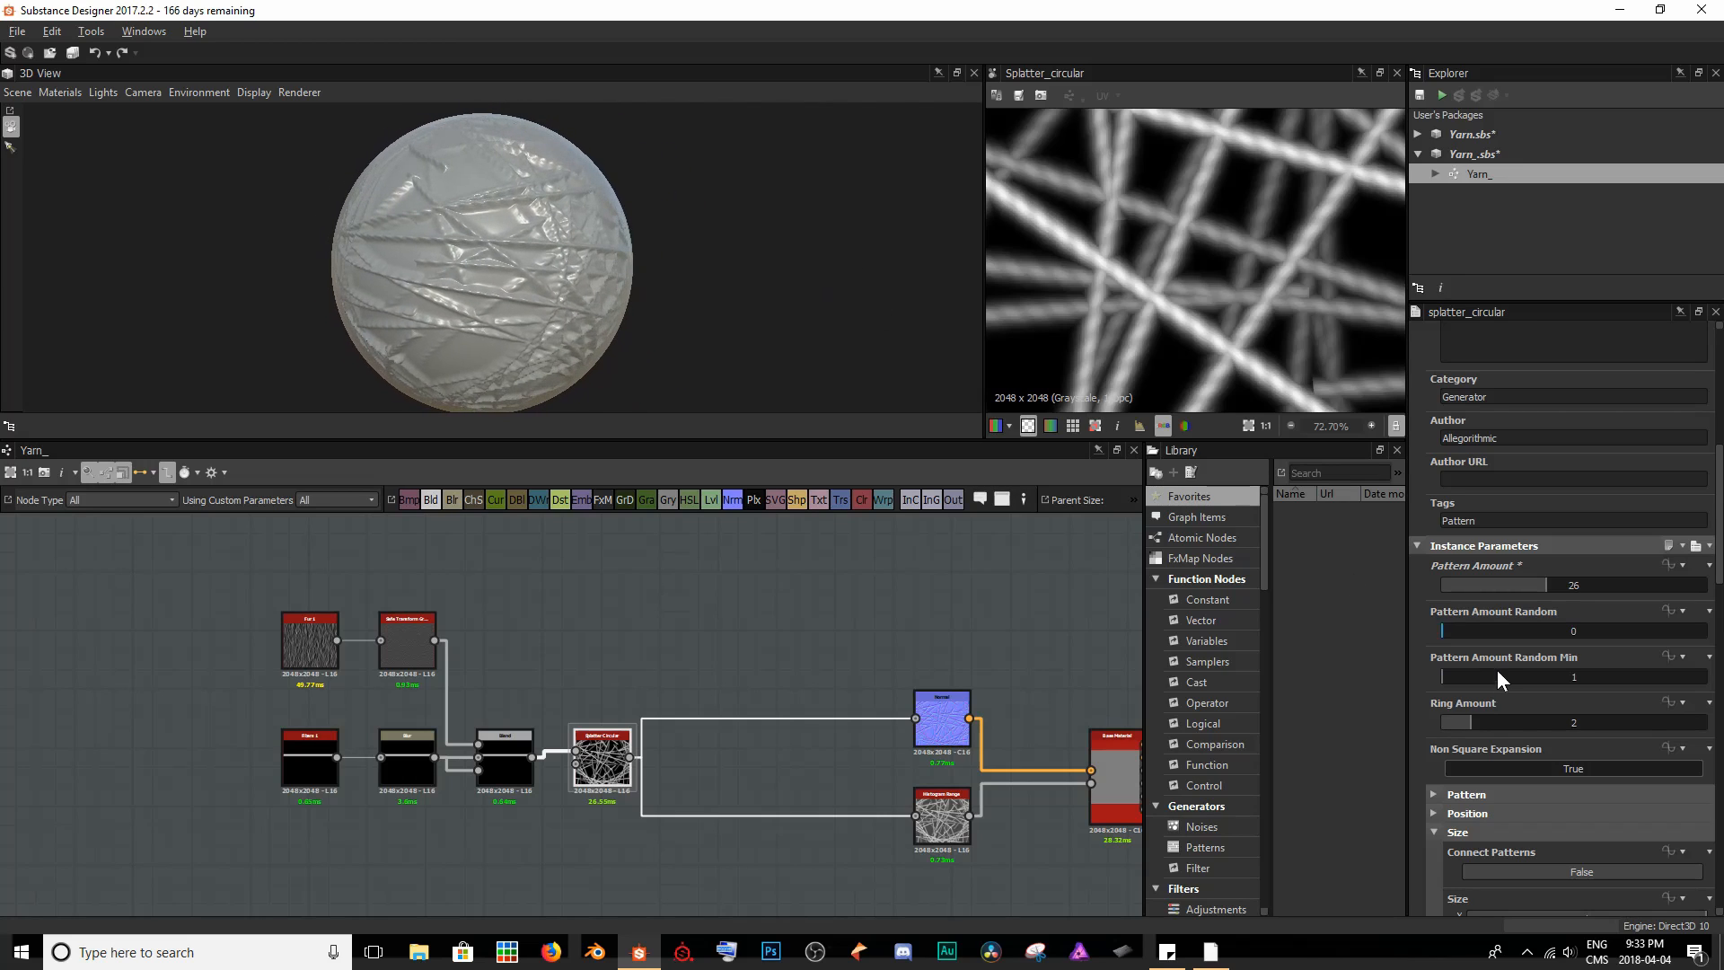
# - Set the Splatter Circular node's Ring Amount to 4 and Pattern Amount to 34, and inspect the coverage in 2D and 3D
pyautogui.moveTo(1475, 724); pyautogui.dragTo(1518, 716)
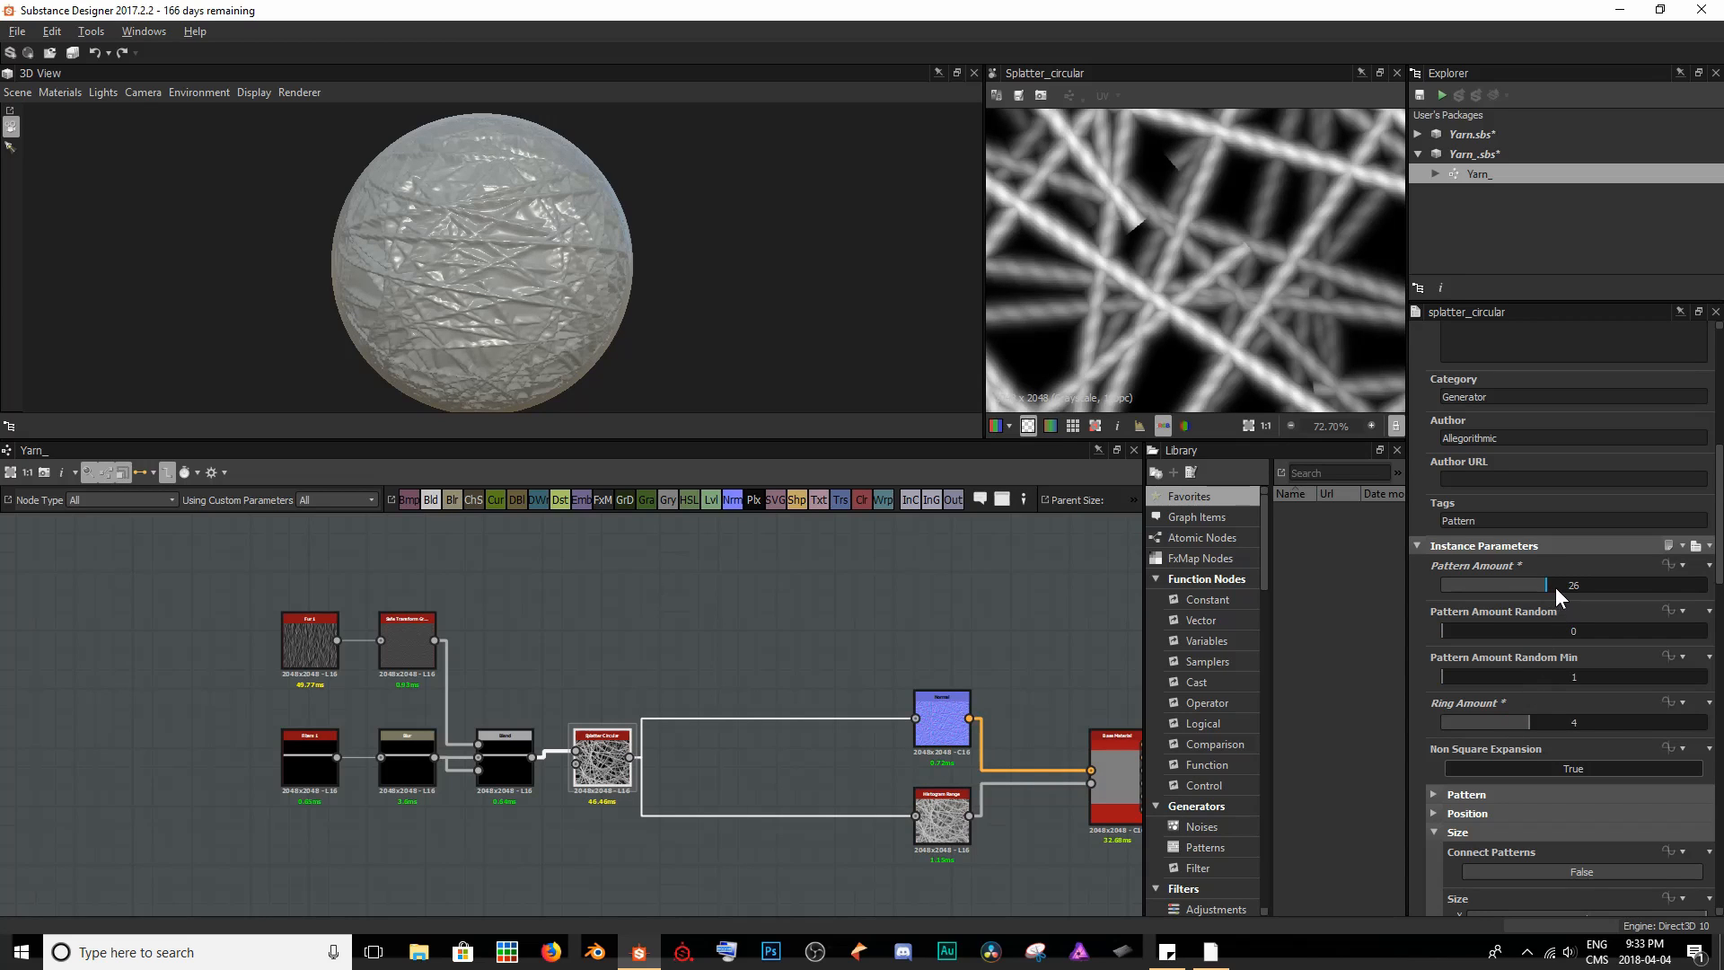
pyautogui.moveTo(1556, 585); pyautogui.dragTo(1578, 588)
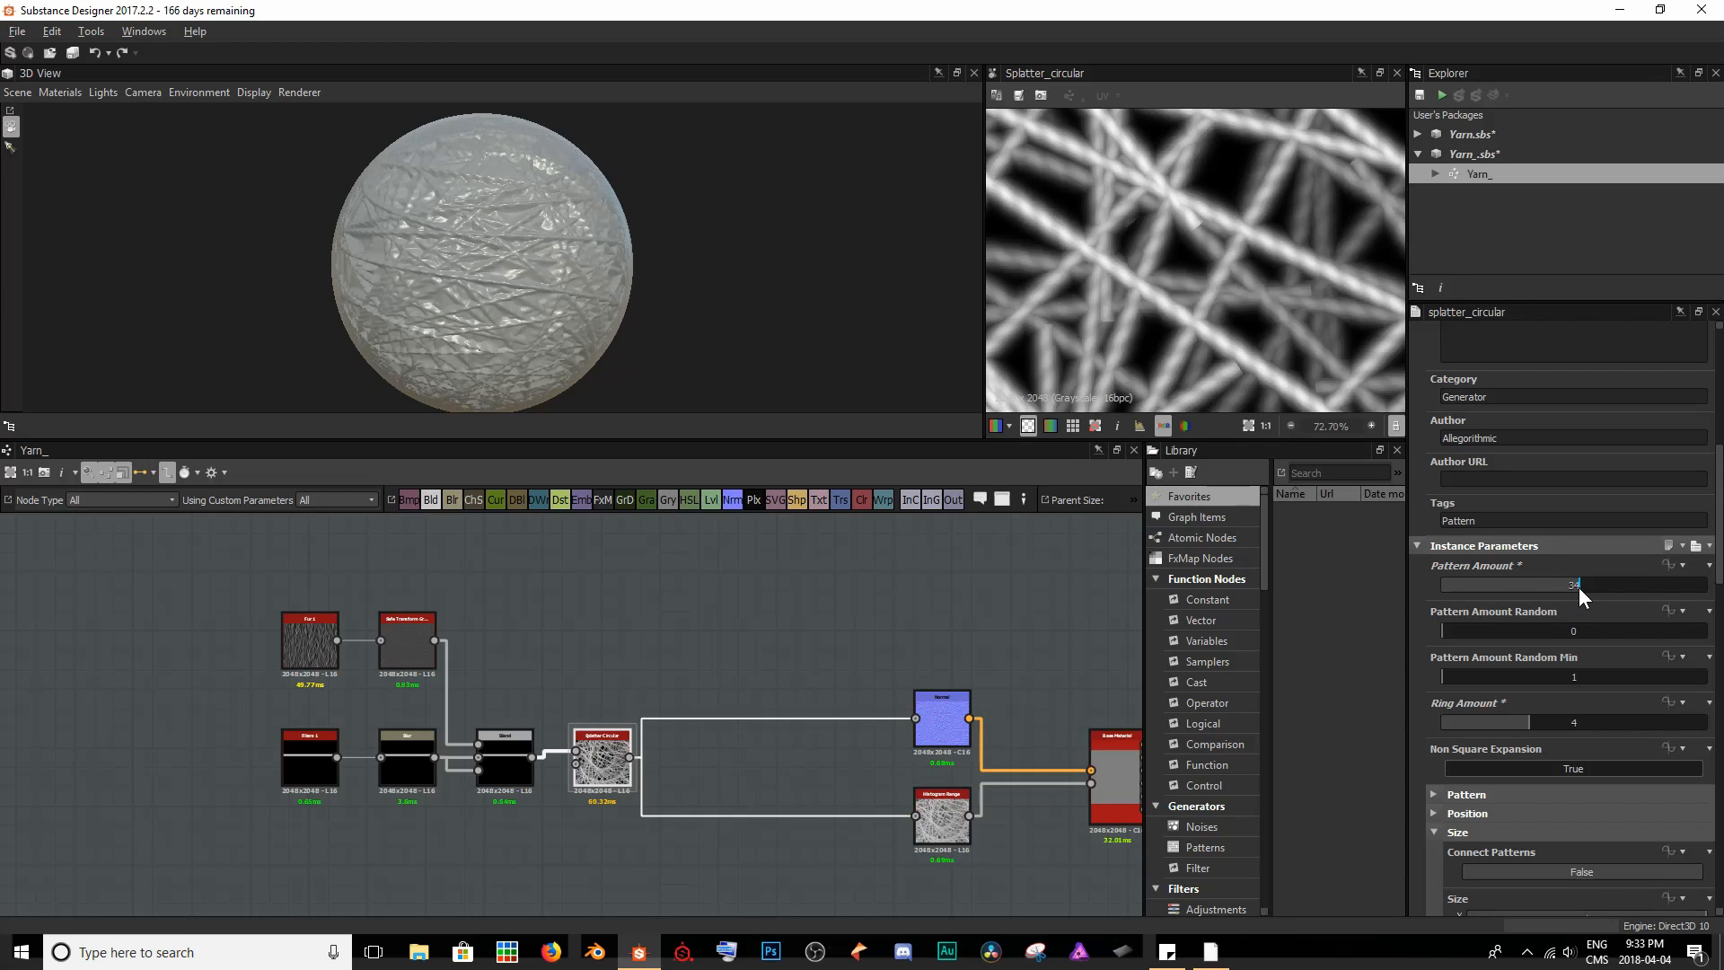
pyautogui.scroll(-9, 1244, 312)
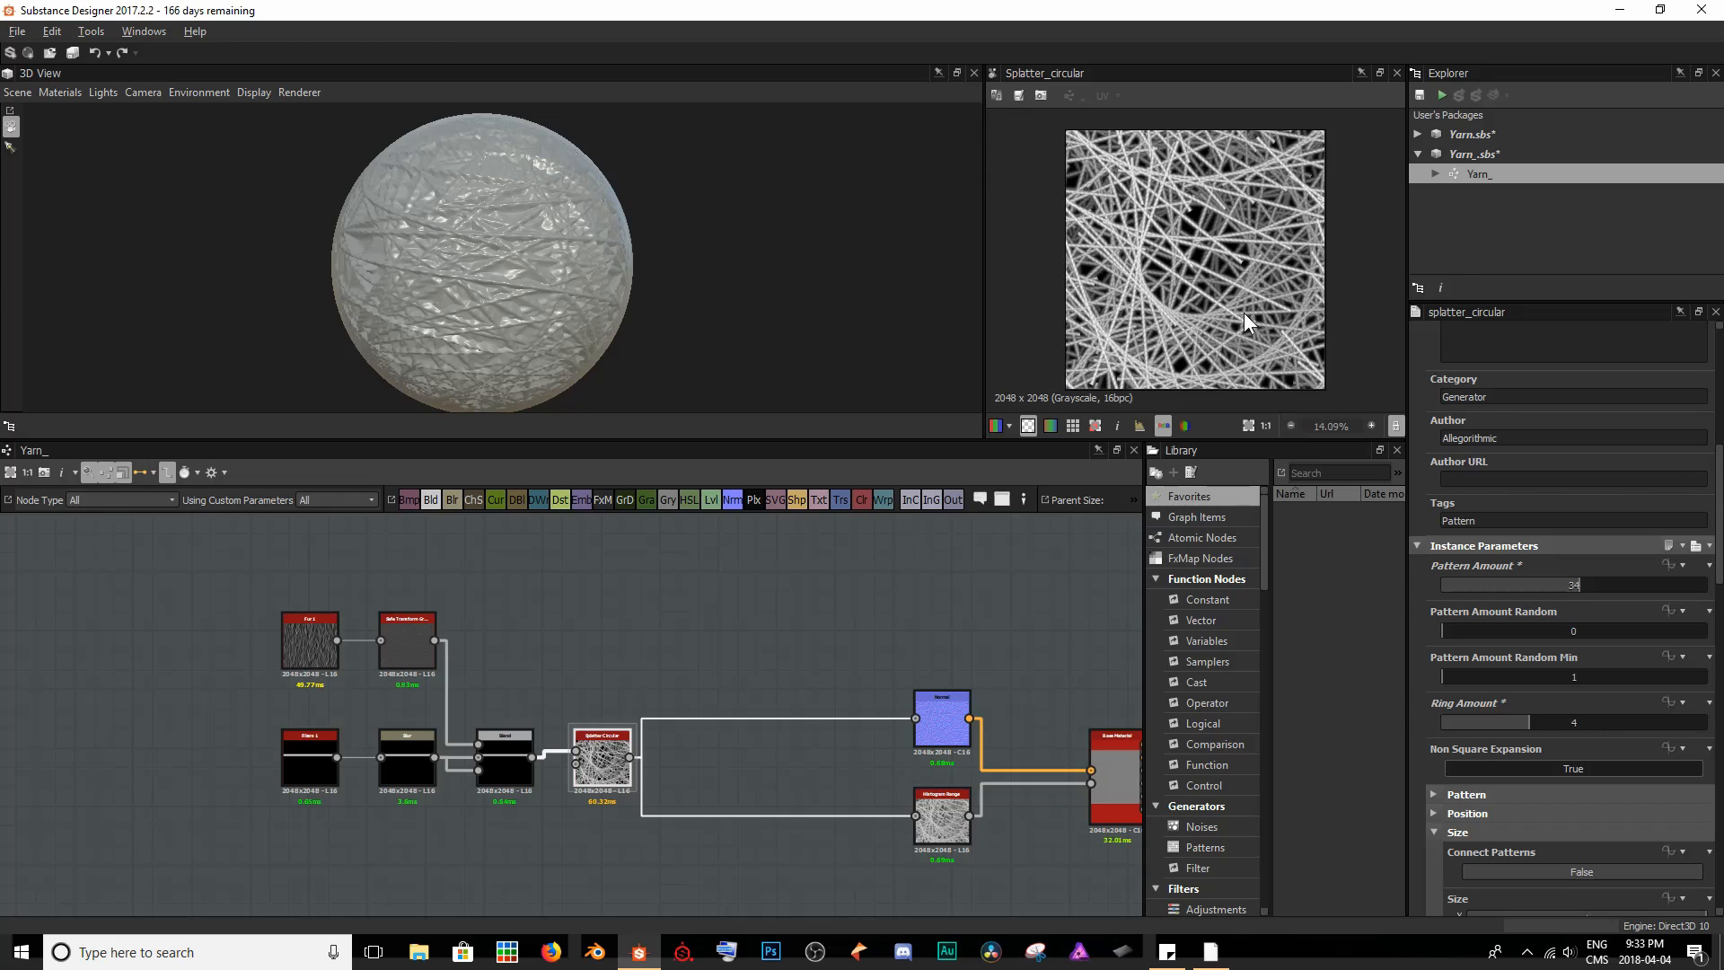
pyautogui.moveTo(484, 235); pyautogui.dragTo(543, 233)
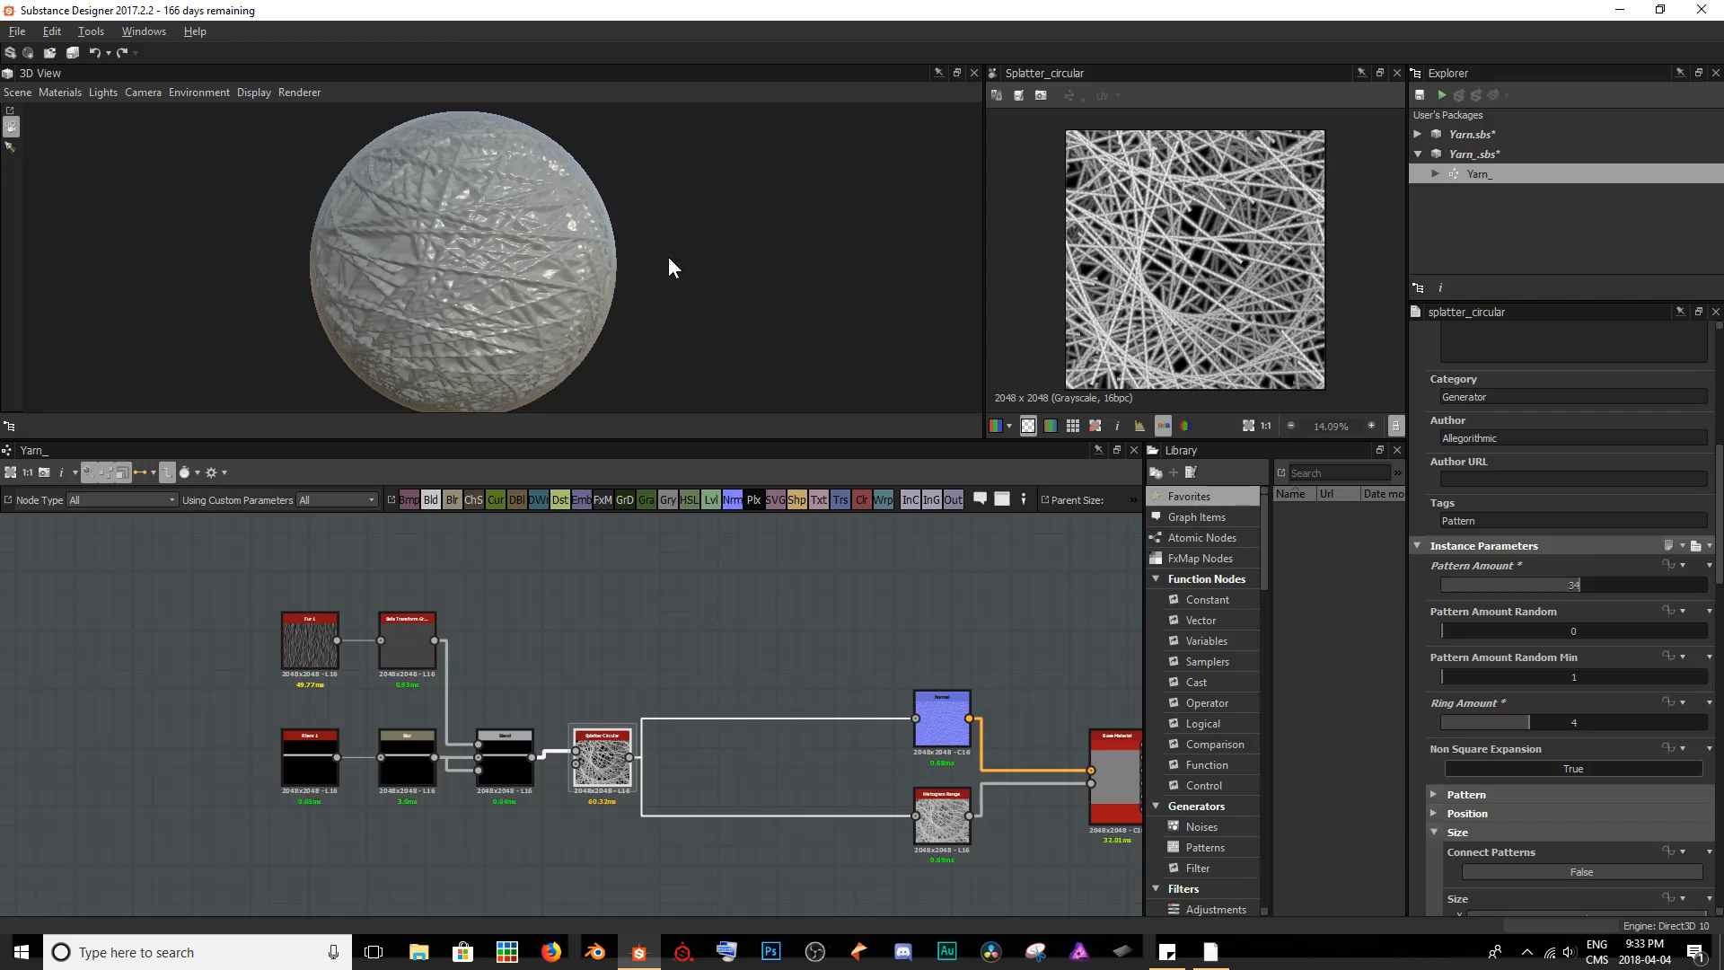
pyautogui.moveTo(485, 260); pyautogui.dragTo(430, 251)
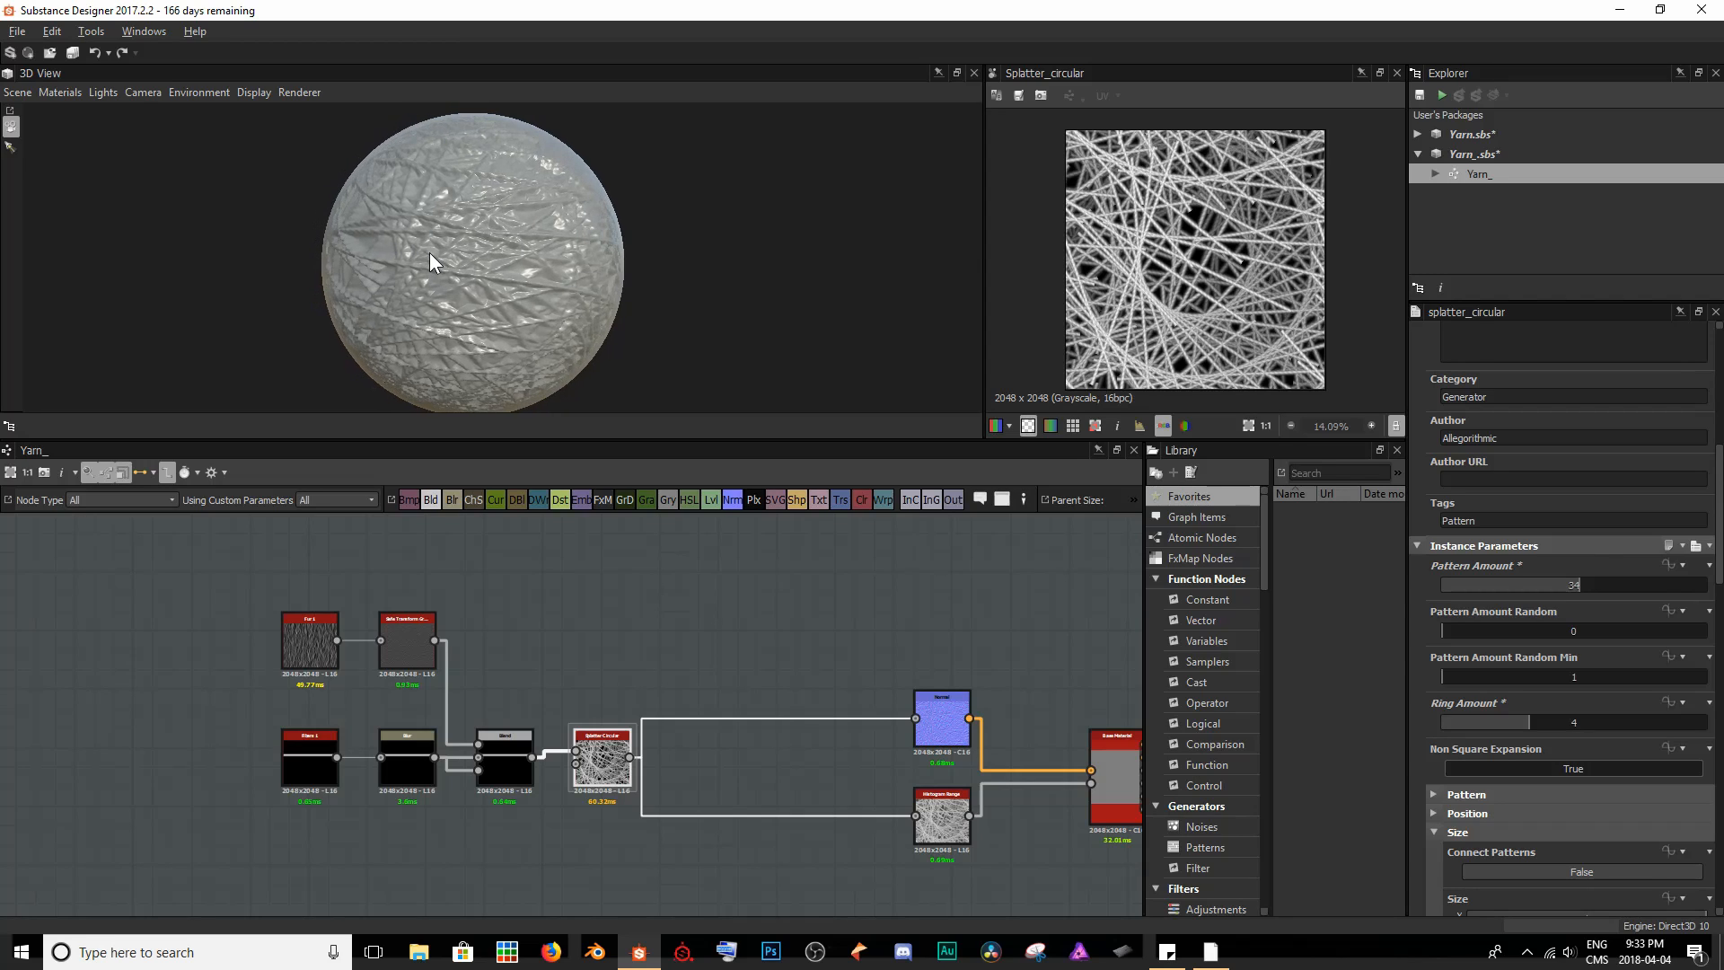
pyautogui.scroll(-2, 1649, 725)
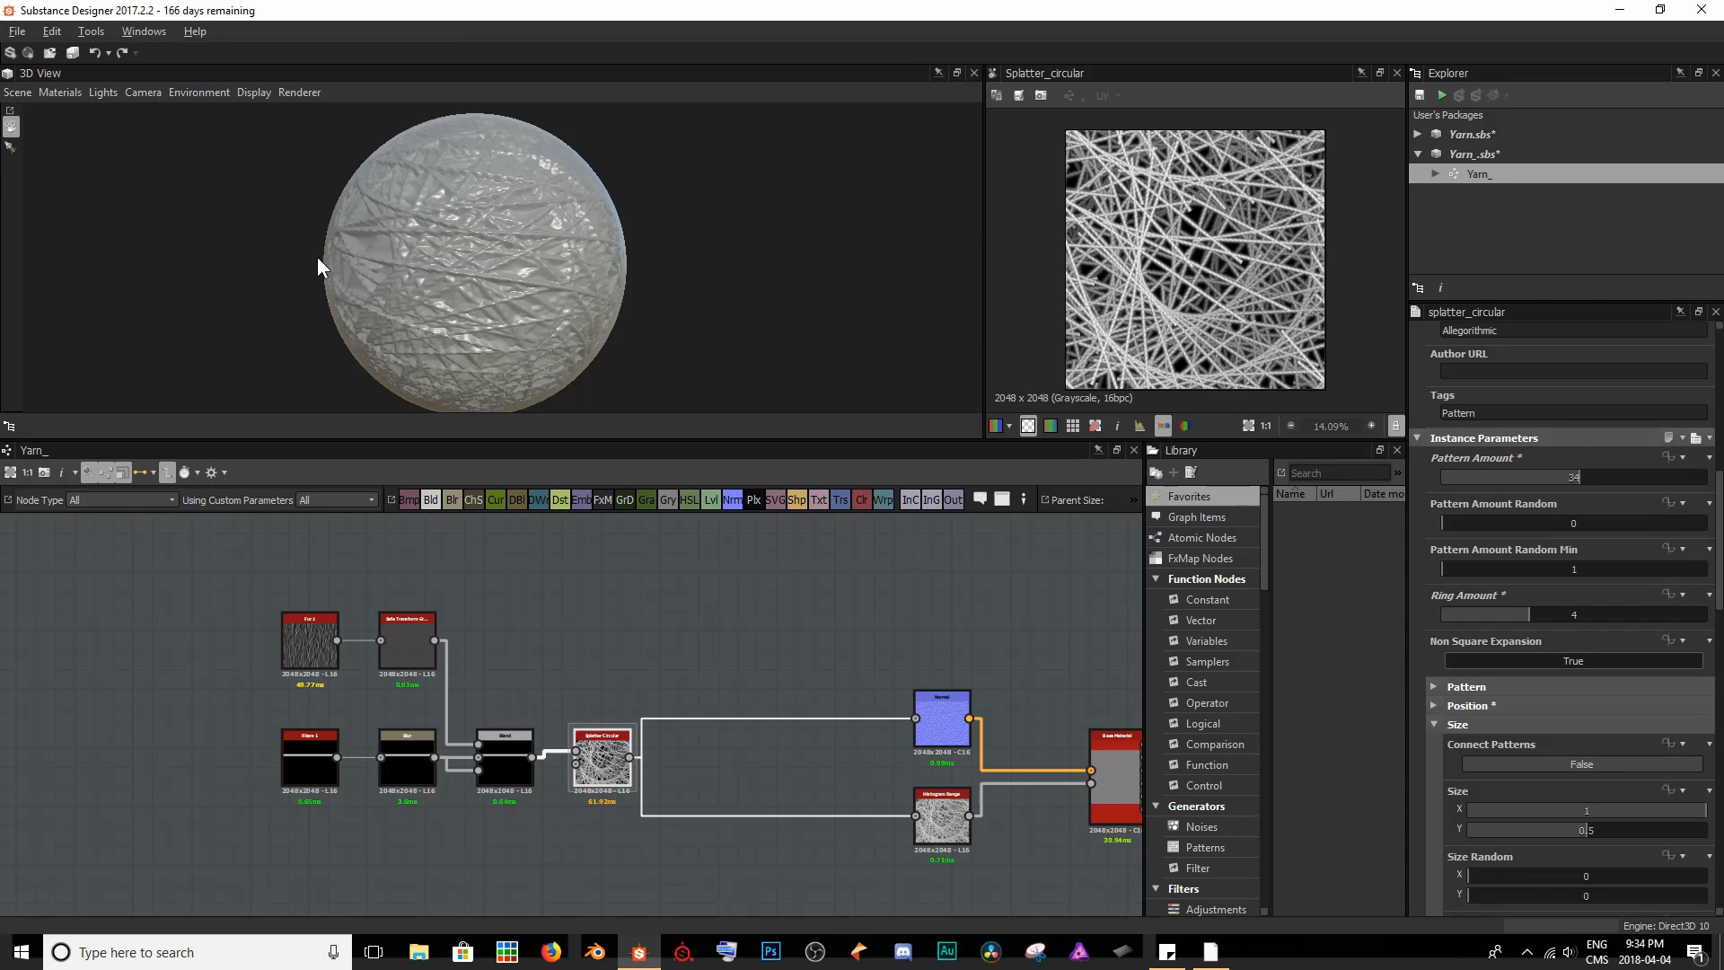
pyautogui.moveTo(320, 267)
pyautogui.mouseDown()
pyautogui.moveTo(665, 268)
pyautogui.moveTo(627, 263)
pyautogui.moveTo(583, 297)
pyautogui.moveTo(482, 324)
pyautogui.moveTo(556, 290)
pyautogui.moveTo(465, 299)
pyautogui.moveTo(601, 225)
pyautogui.mouseUp()
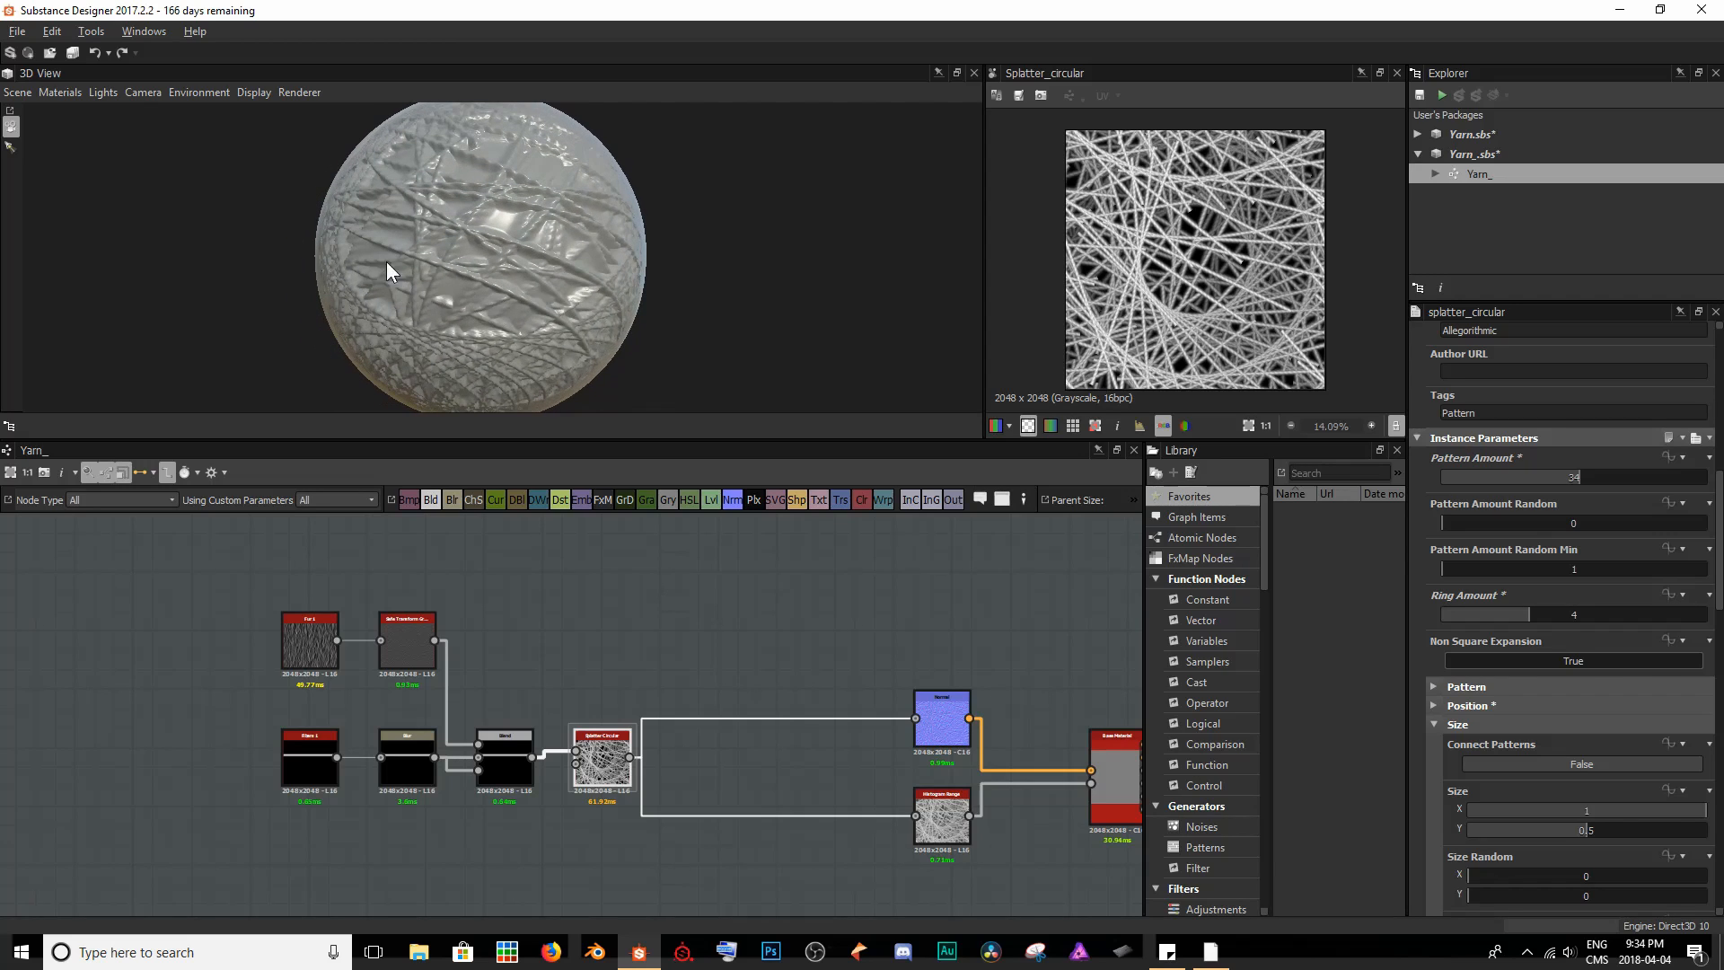
pyautogui.moveTo(387, 271)
pyautogui.mouseDown()
pyautogui.moveTo(405, 296)
pyautogui.moveTo(423, 209)
pyautogui.moveTo(523, 255)
pyautogui.moveTo(457, 175)
pyautogui.mouseUp()
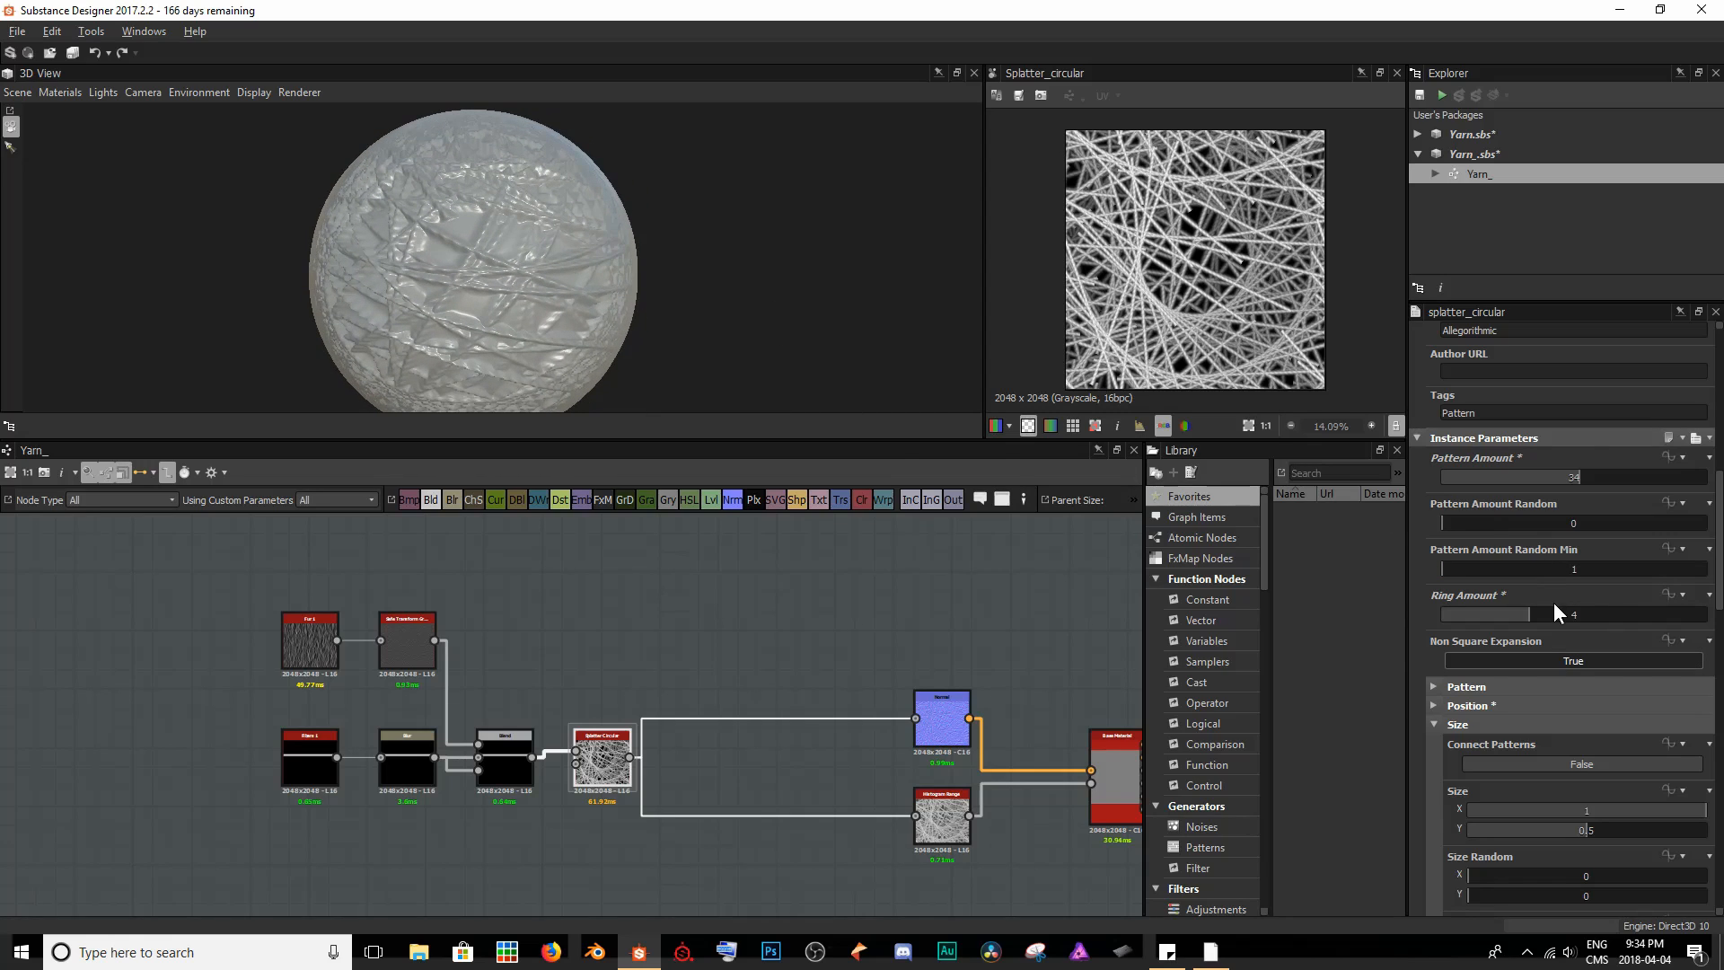
# - Set the Spread in the Splatter Circular node's Position settings to 1.7
pyautogui.scroll(-2, 1553, 603)
pyautogui.click(1483, 653)
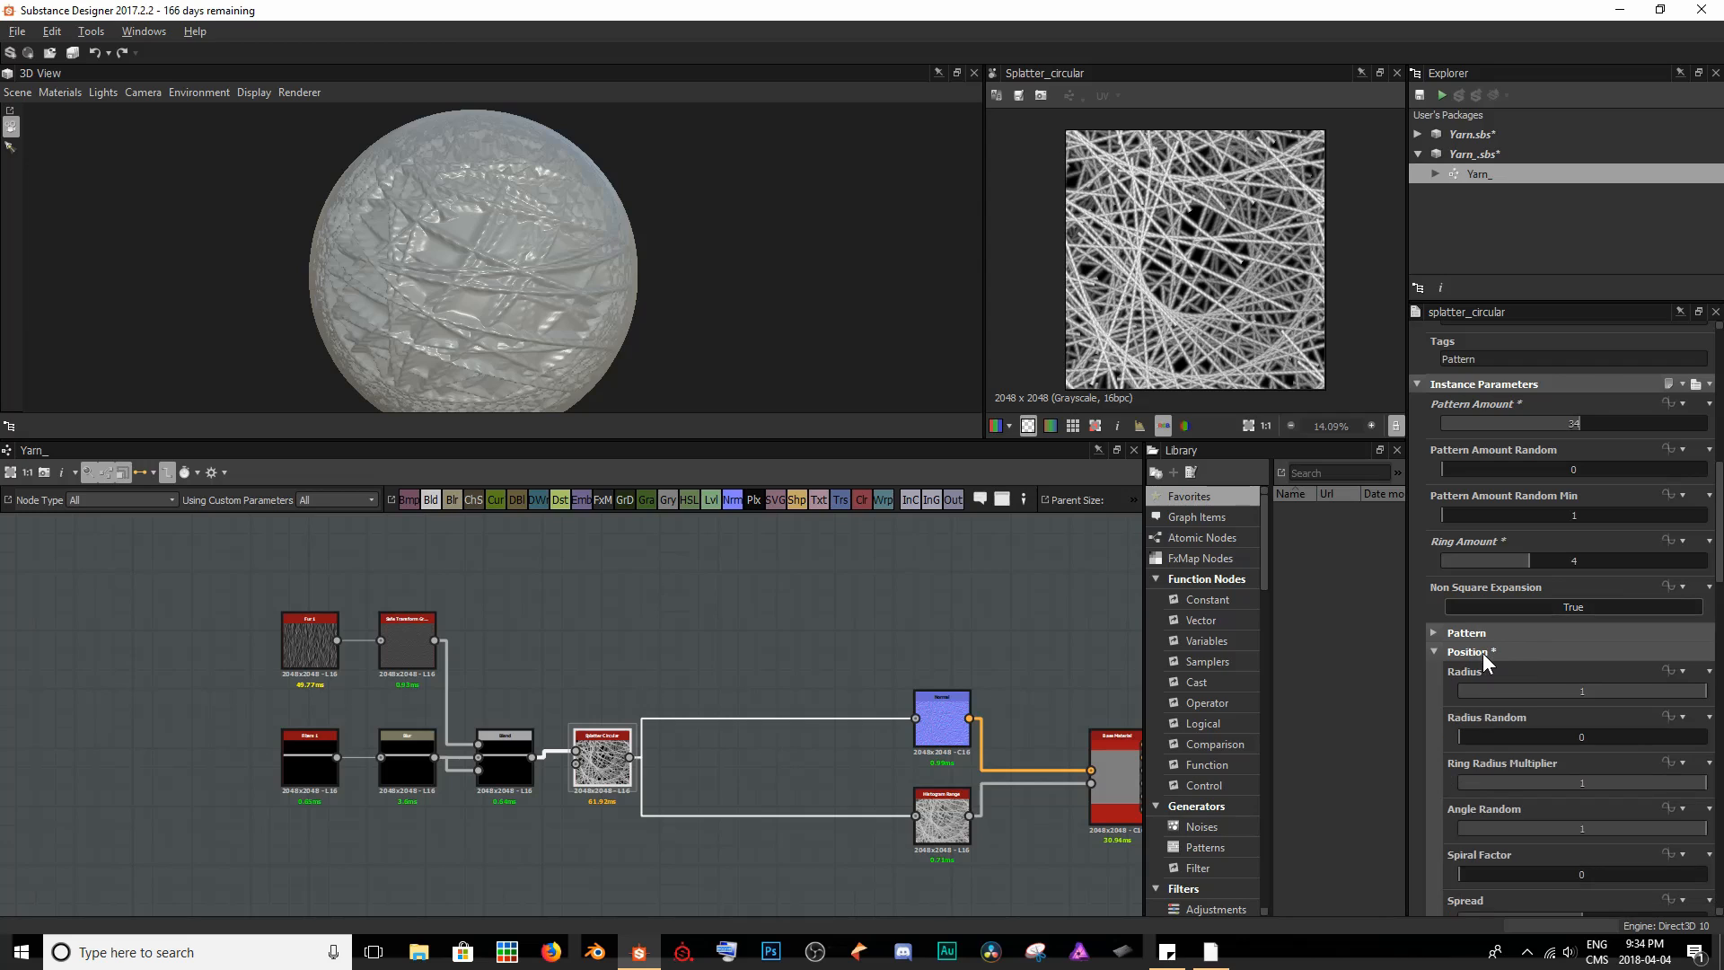
pyautogui.scroll(-4, 1484, 653)
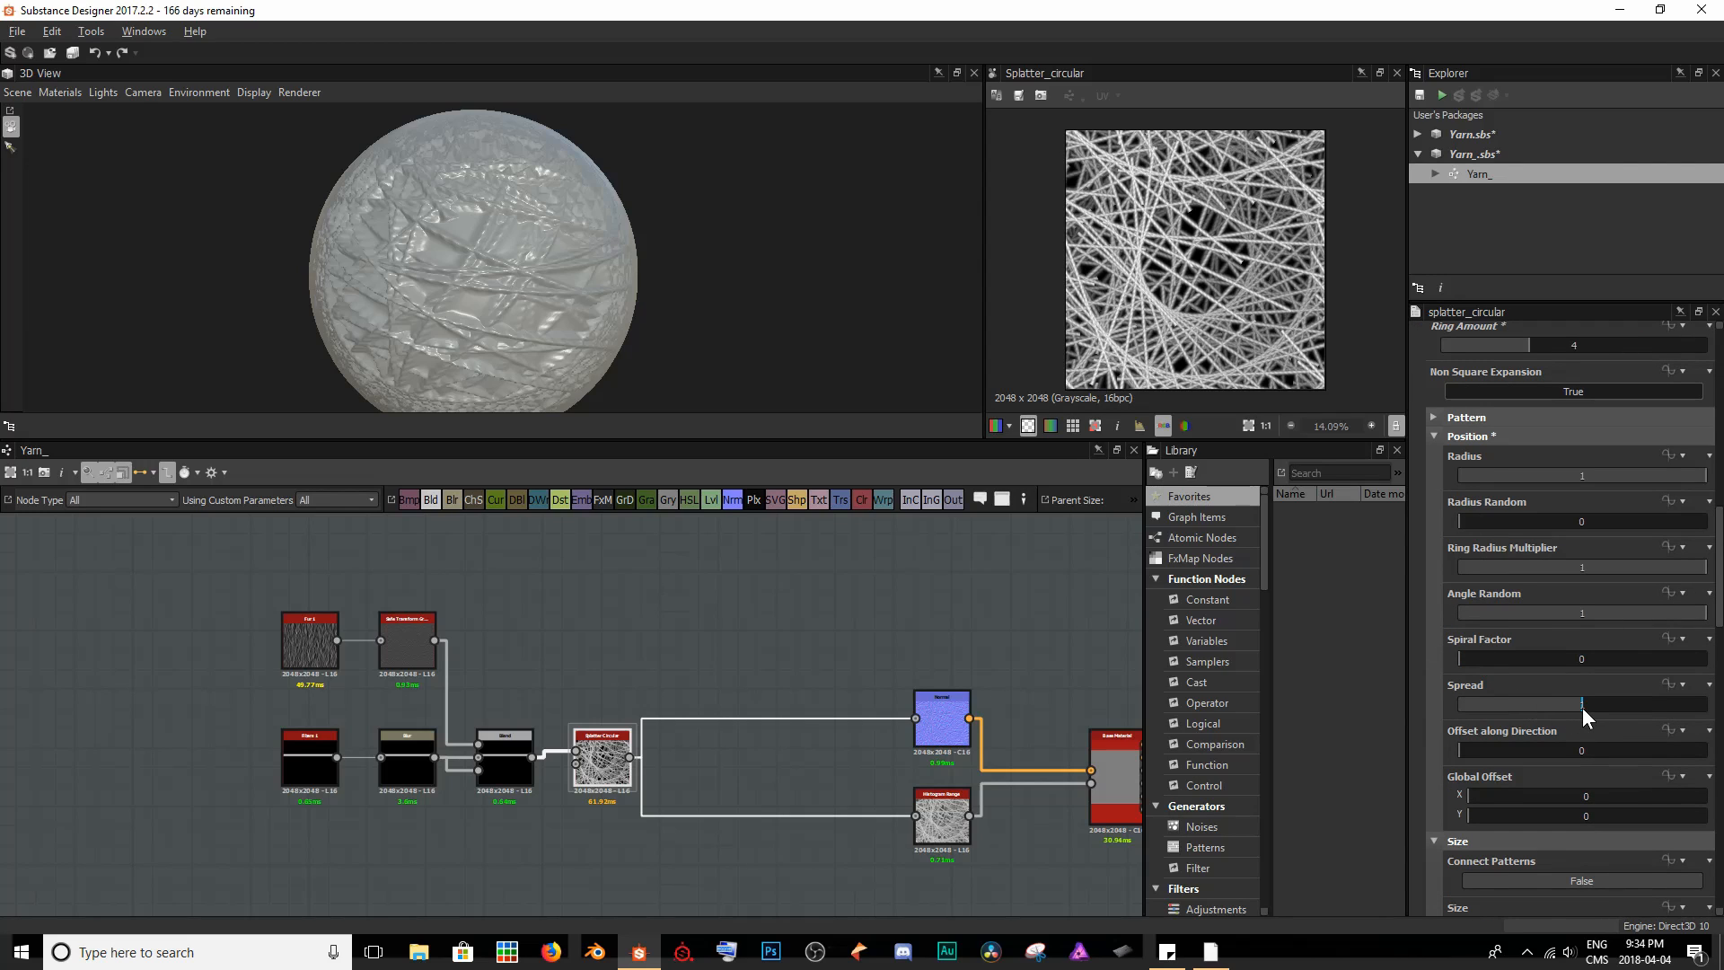
pyautogui.moveTo(1583, 707); pyautogui.dragTo(1669, 706)
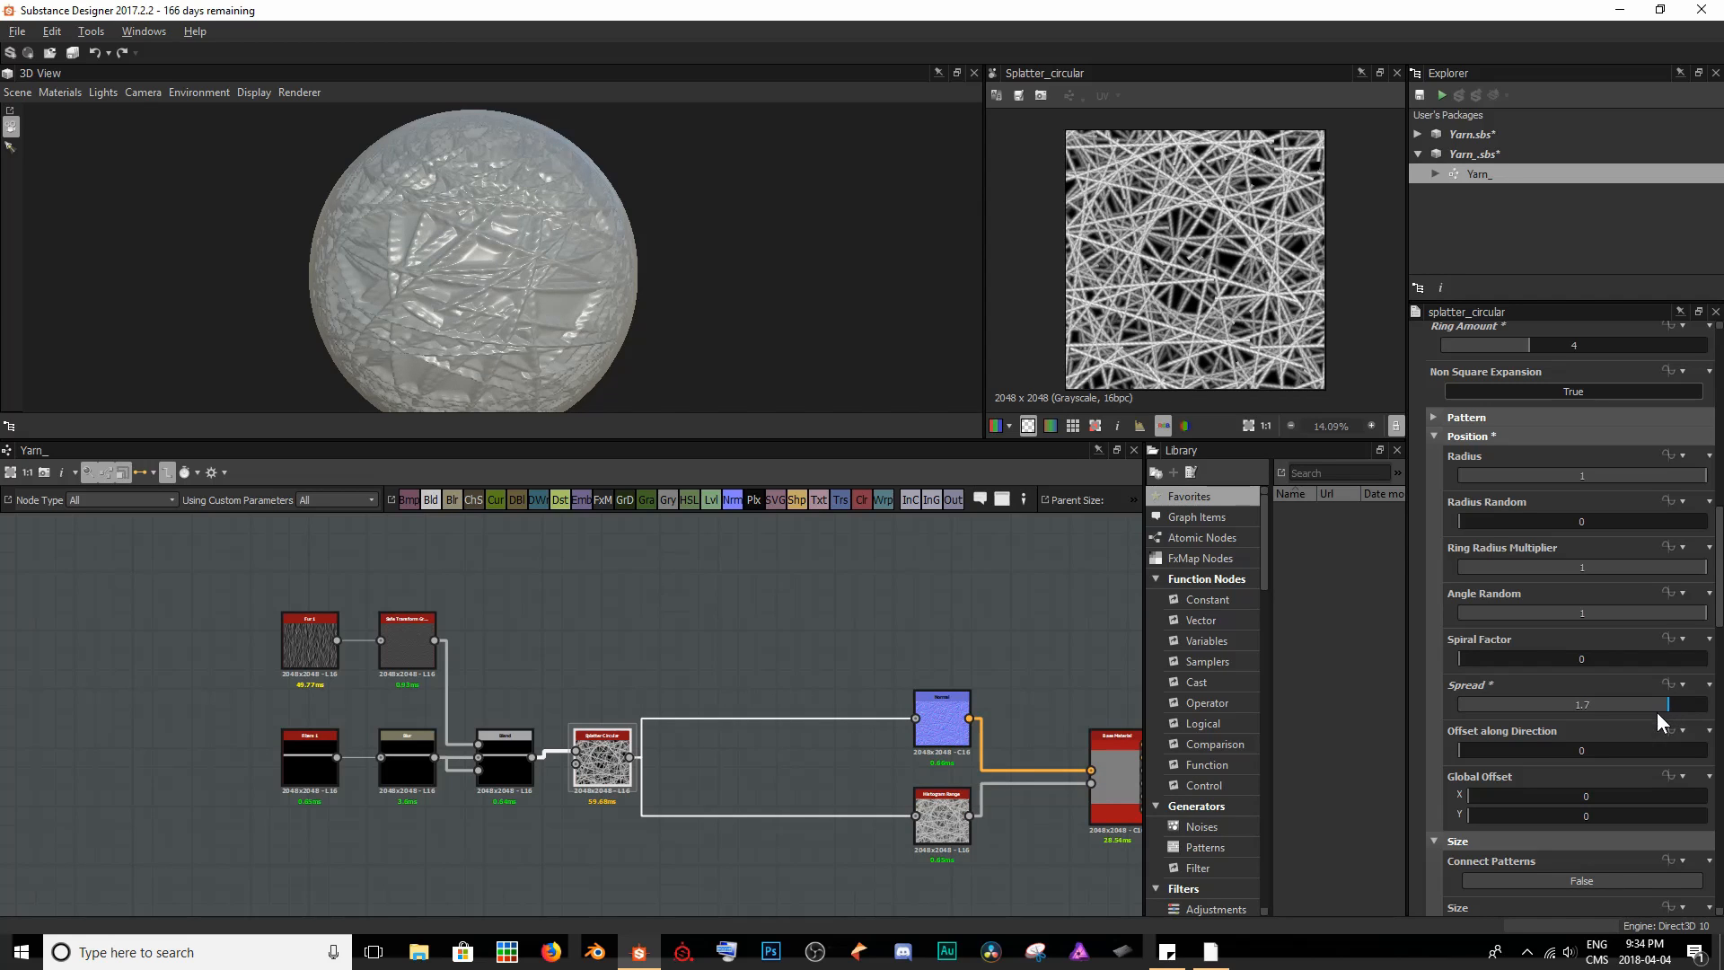
# - Set the Splatter Circular node's Offset along Direction to 0.63 and its Global Offset to X 0.4, Y 0.23
pyautogui.moveTo(1464, 748); pyautogui.dragTo(1712, 764)
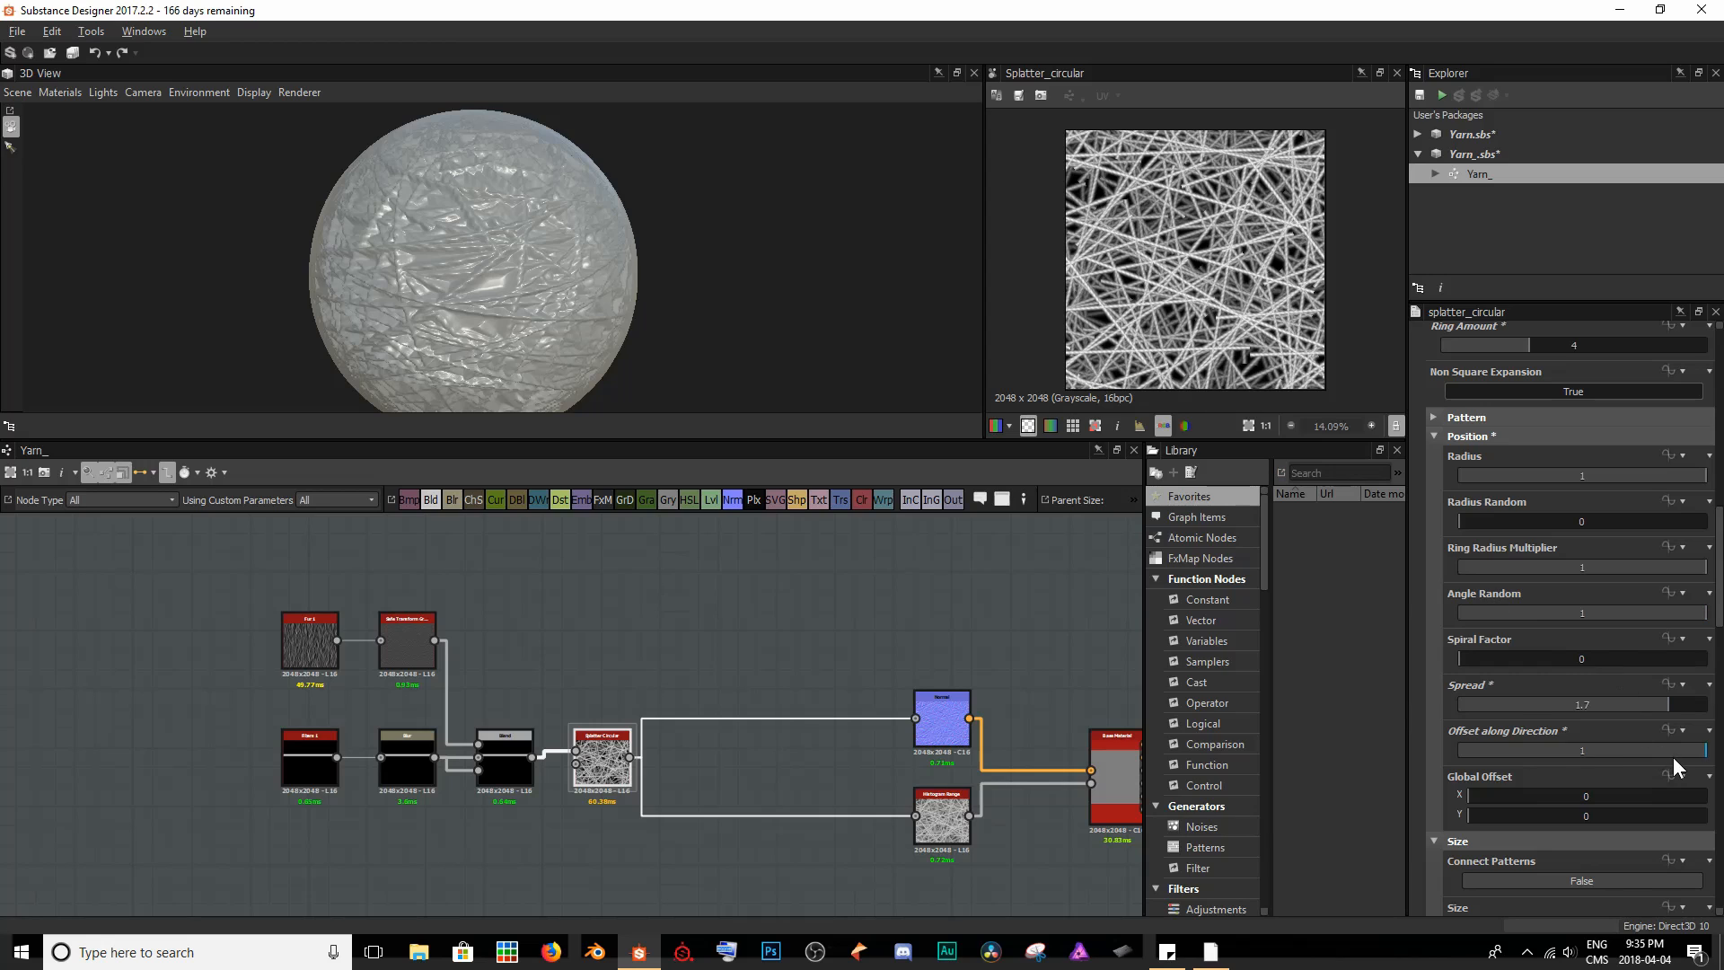
pyautogui.moveTo(1673, 758); pyautogui.dragTo(1613, 750)
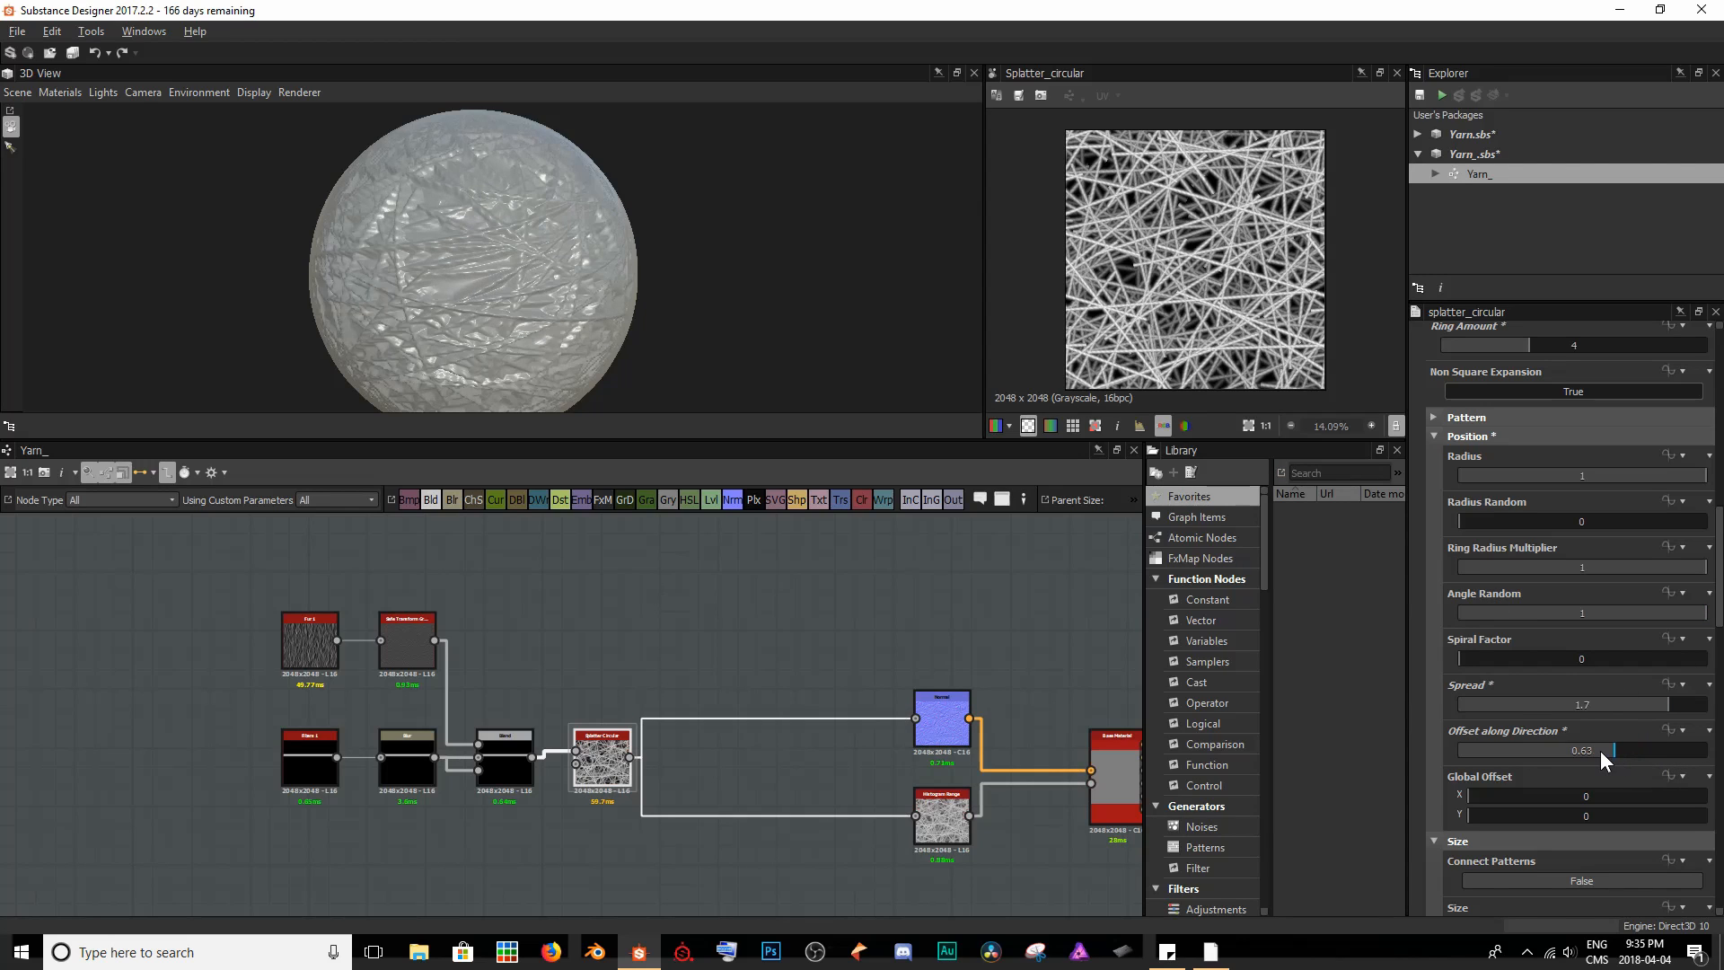
pyautogui.moveTo(1483, 793); pyautogui.dragTo(1590, 802)
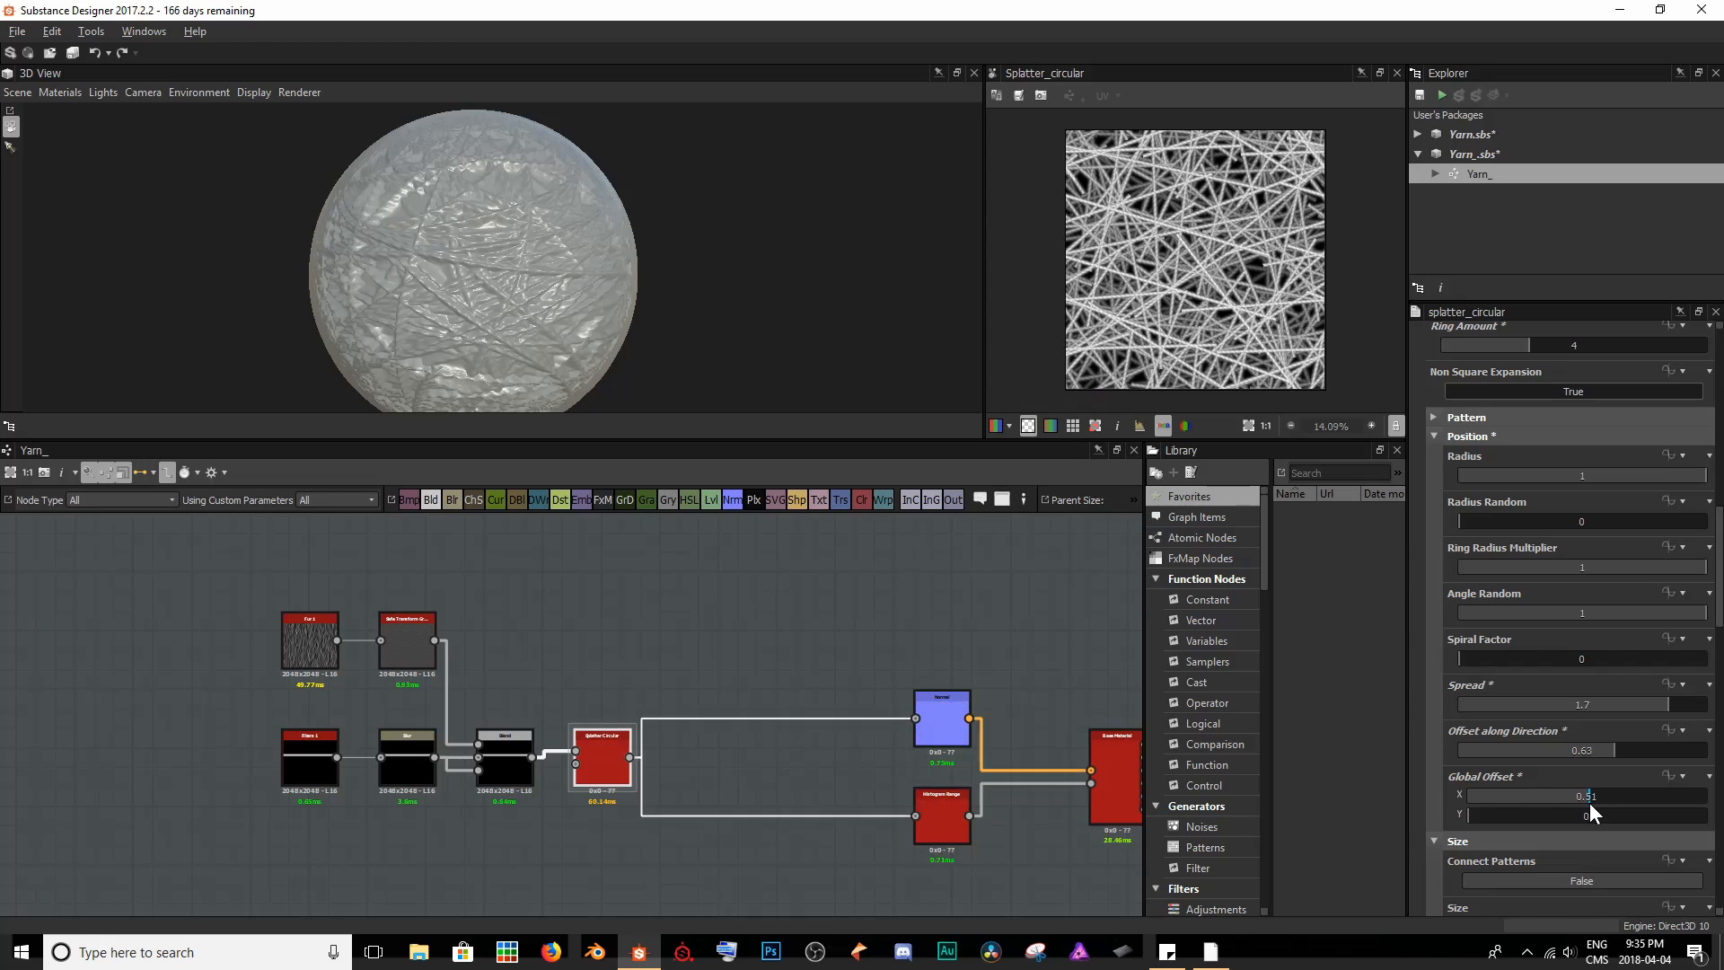
pyautogui.moveTo(1476, 816); pyautogui.dragTo(1564, 796)
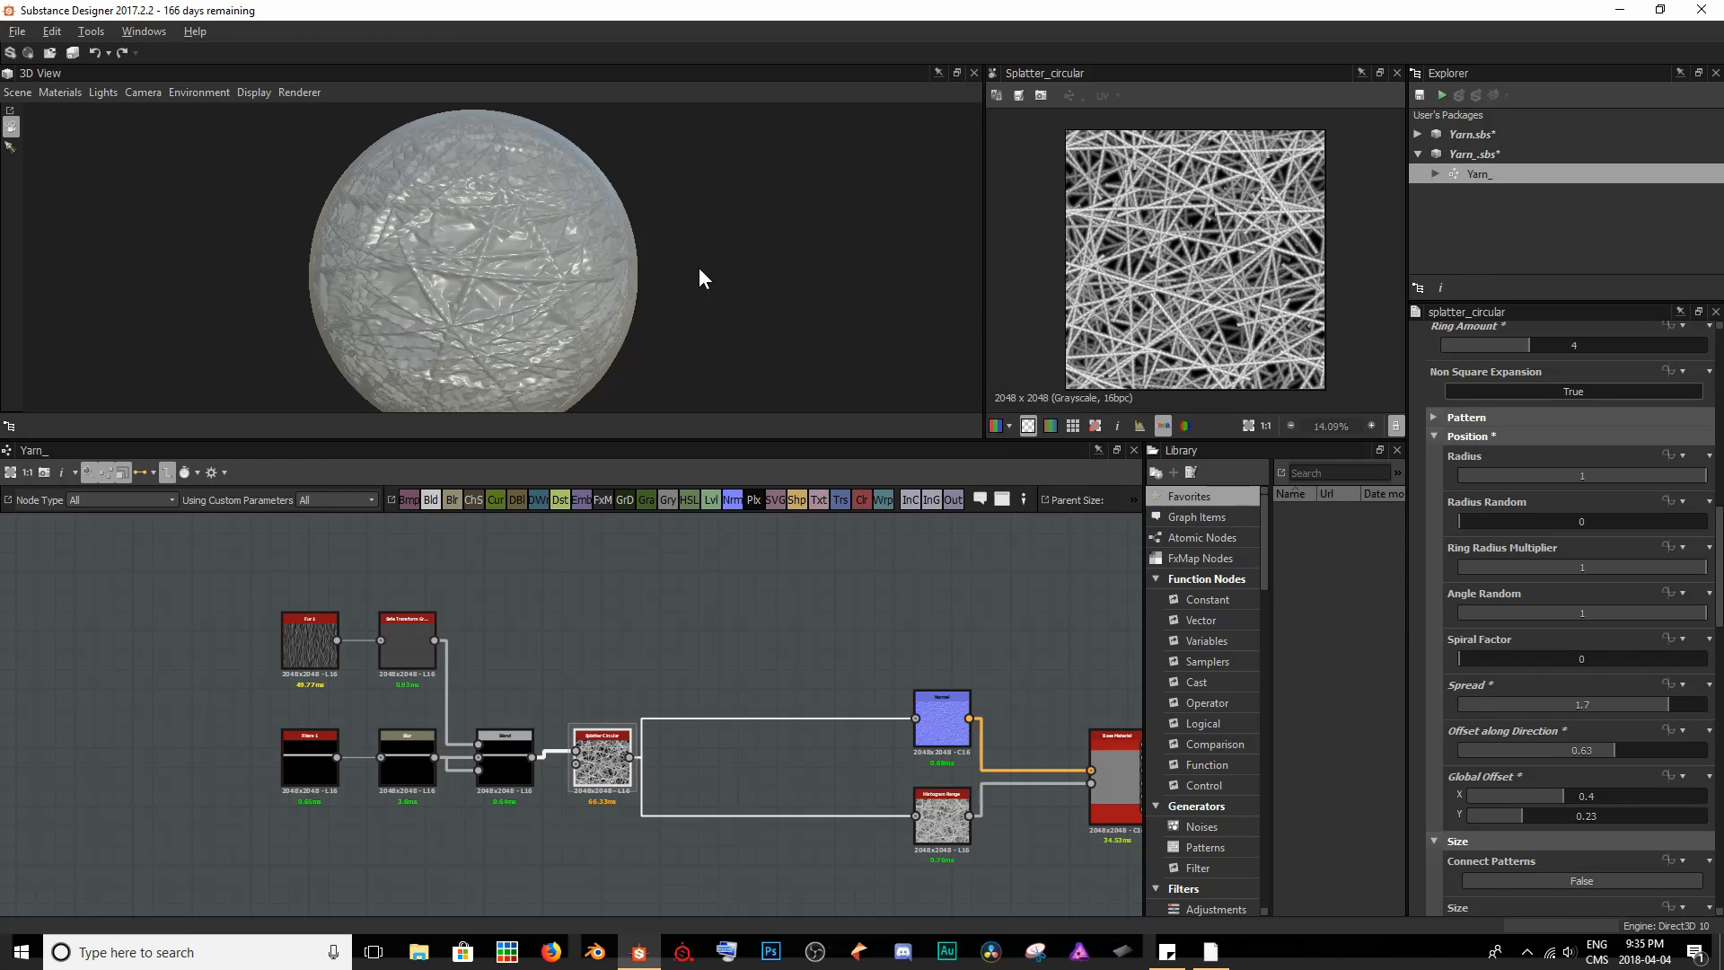
# - Inspect the strand ends, overlaps and remaining gaps up close in the 2D pattern and on the sphere
pyautogui.moveTo(699, 269); pyautogui.dragTo(973, 302)
pyautogui.scroll(12, 1242, 331)
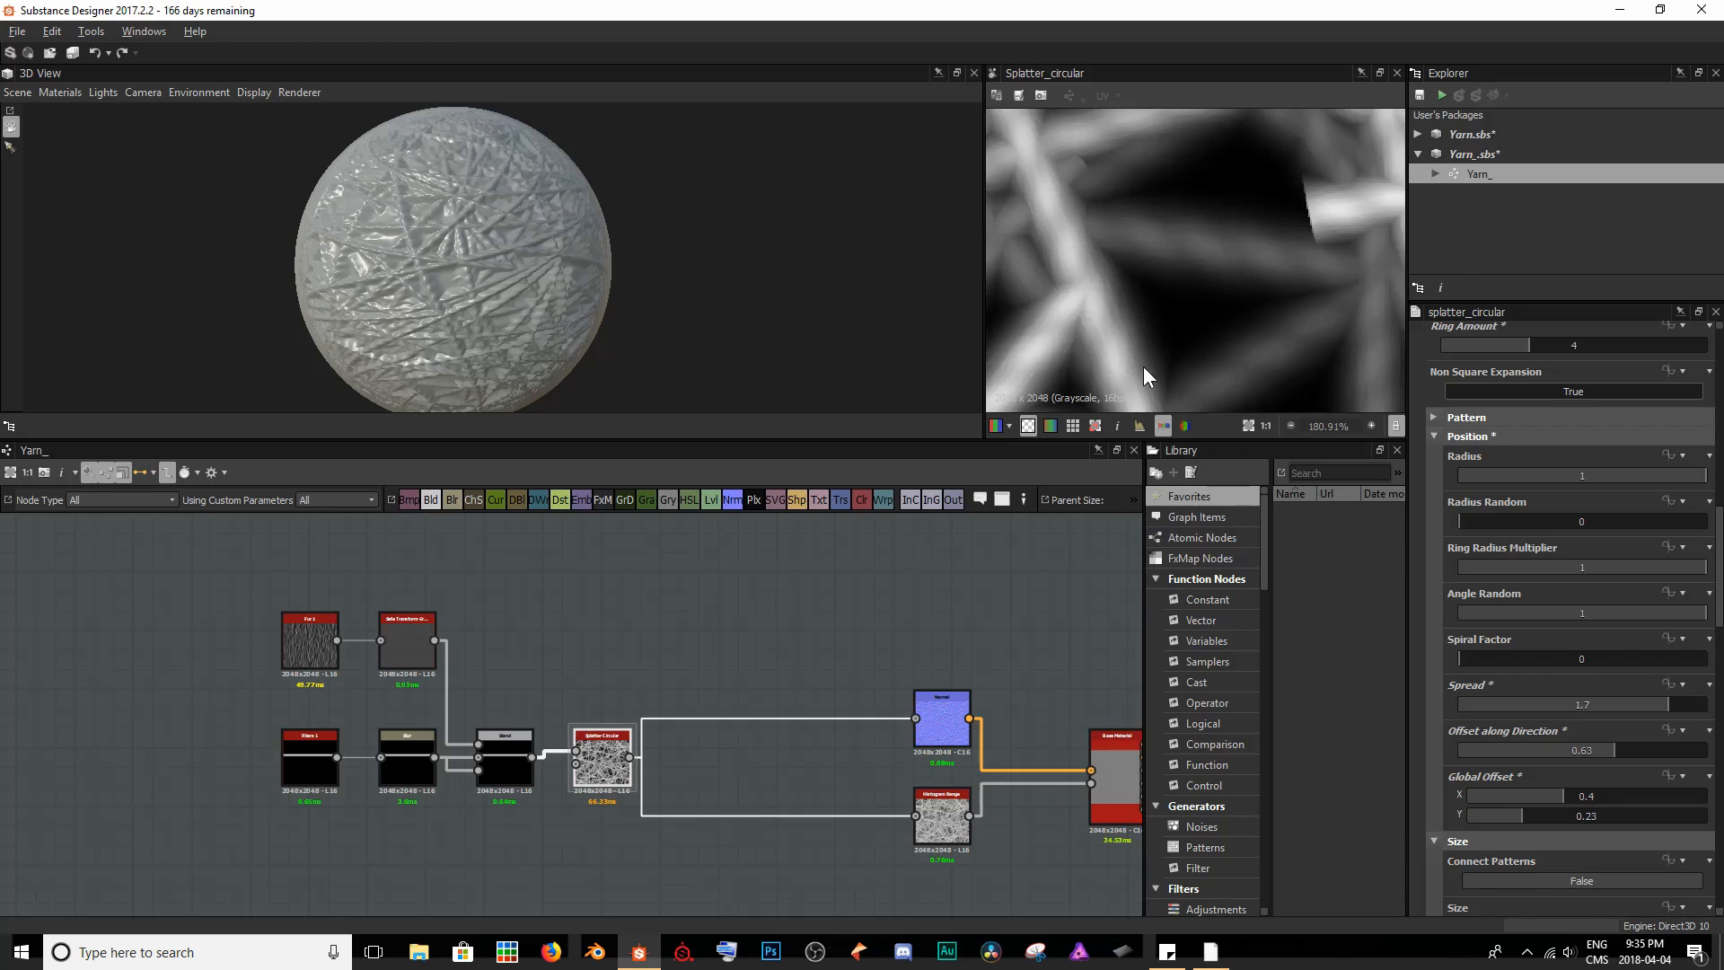
pyautogui.scroll(-1, 1260, 166)
pyautogui.scroll(2, 478, 284)
pyautogui.scroll(6, 479, 273)
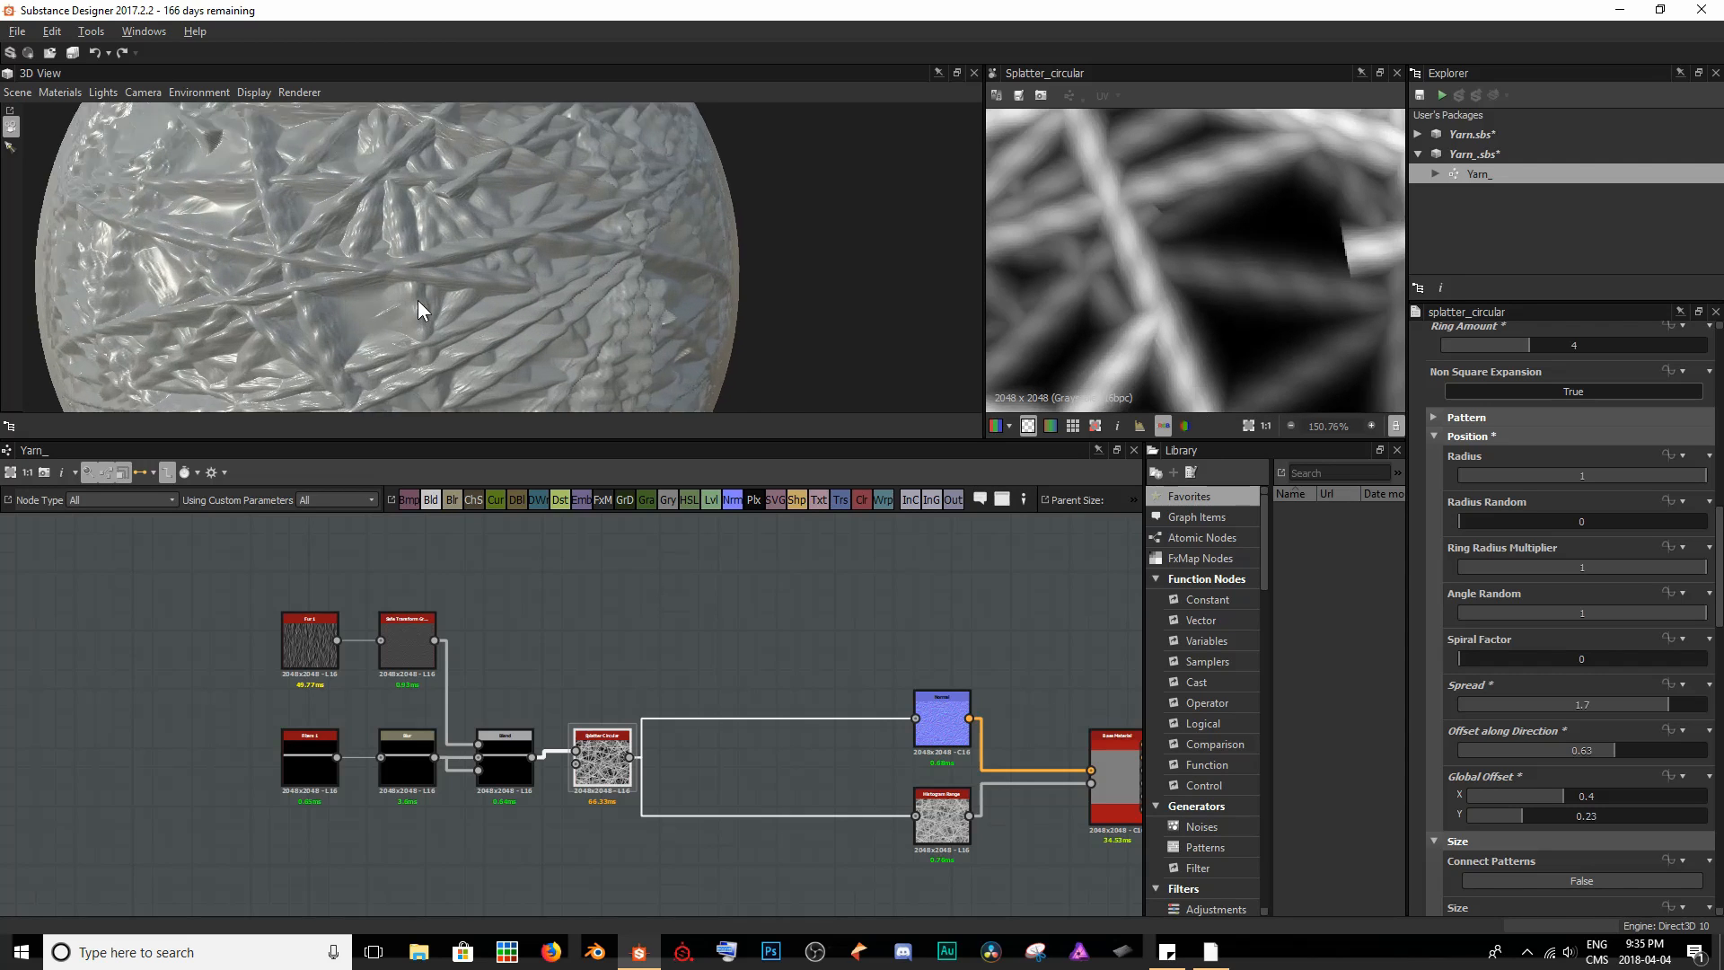
pyautogui.scroll(-8, 303, 267)
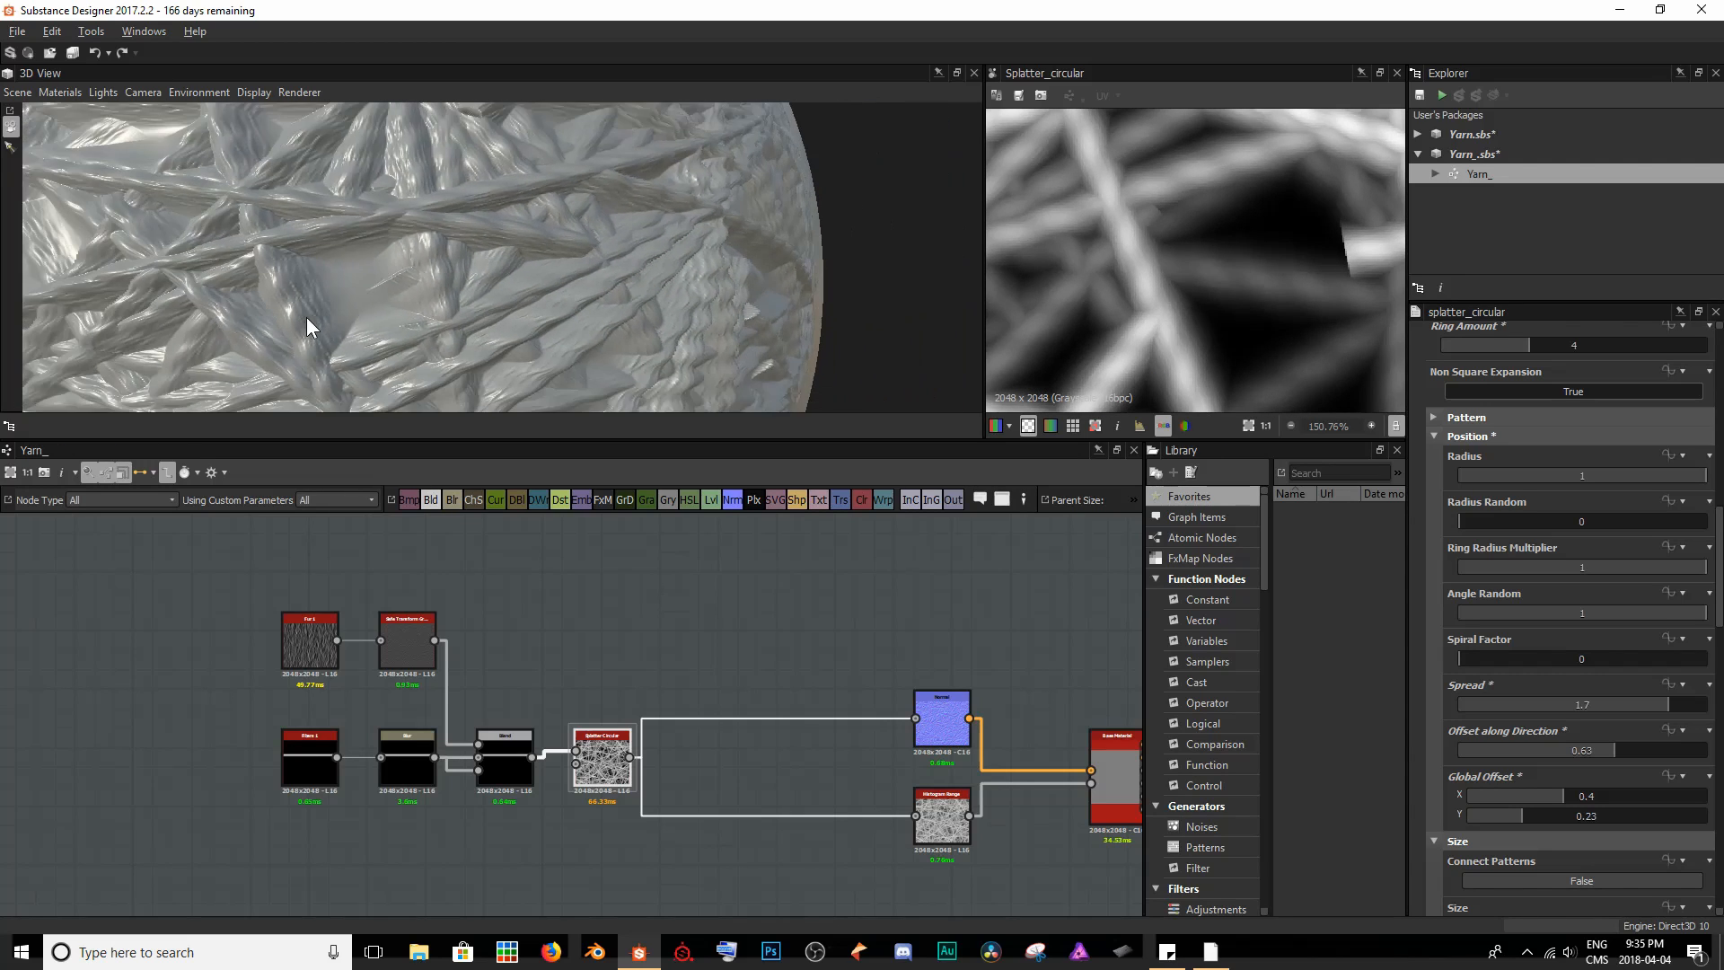
pyautogui.scroll(-5, 368, 317)
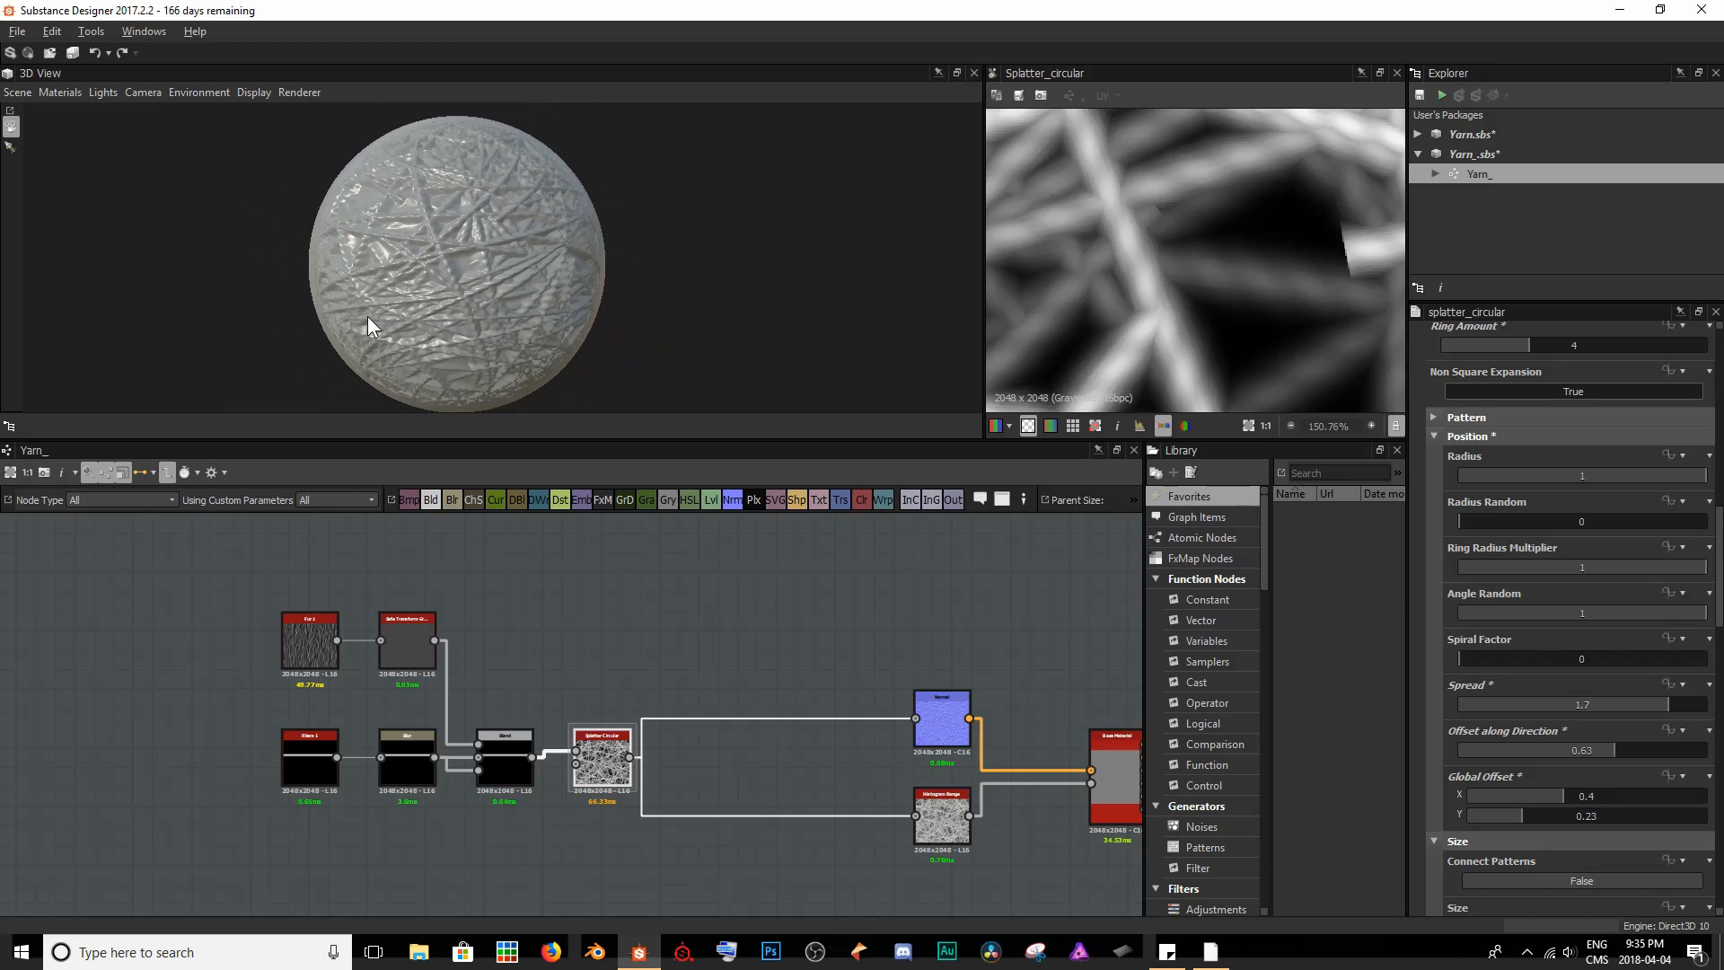
pyautogui.scroll(1, 506, 311)
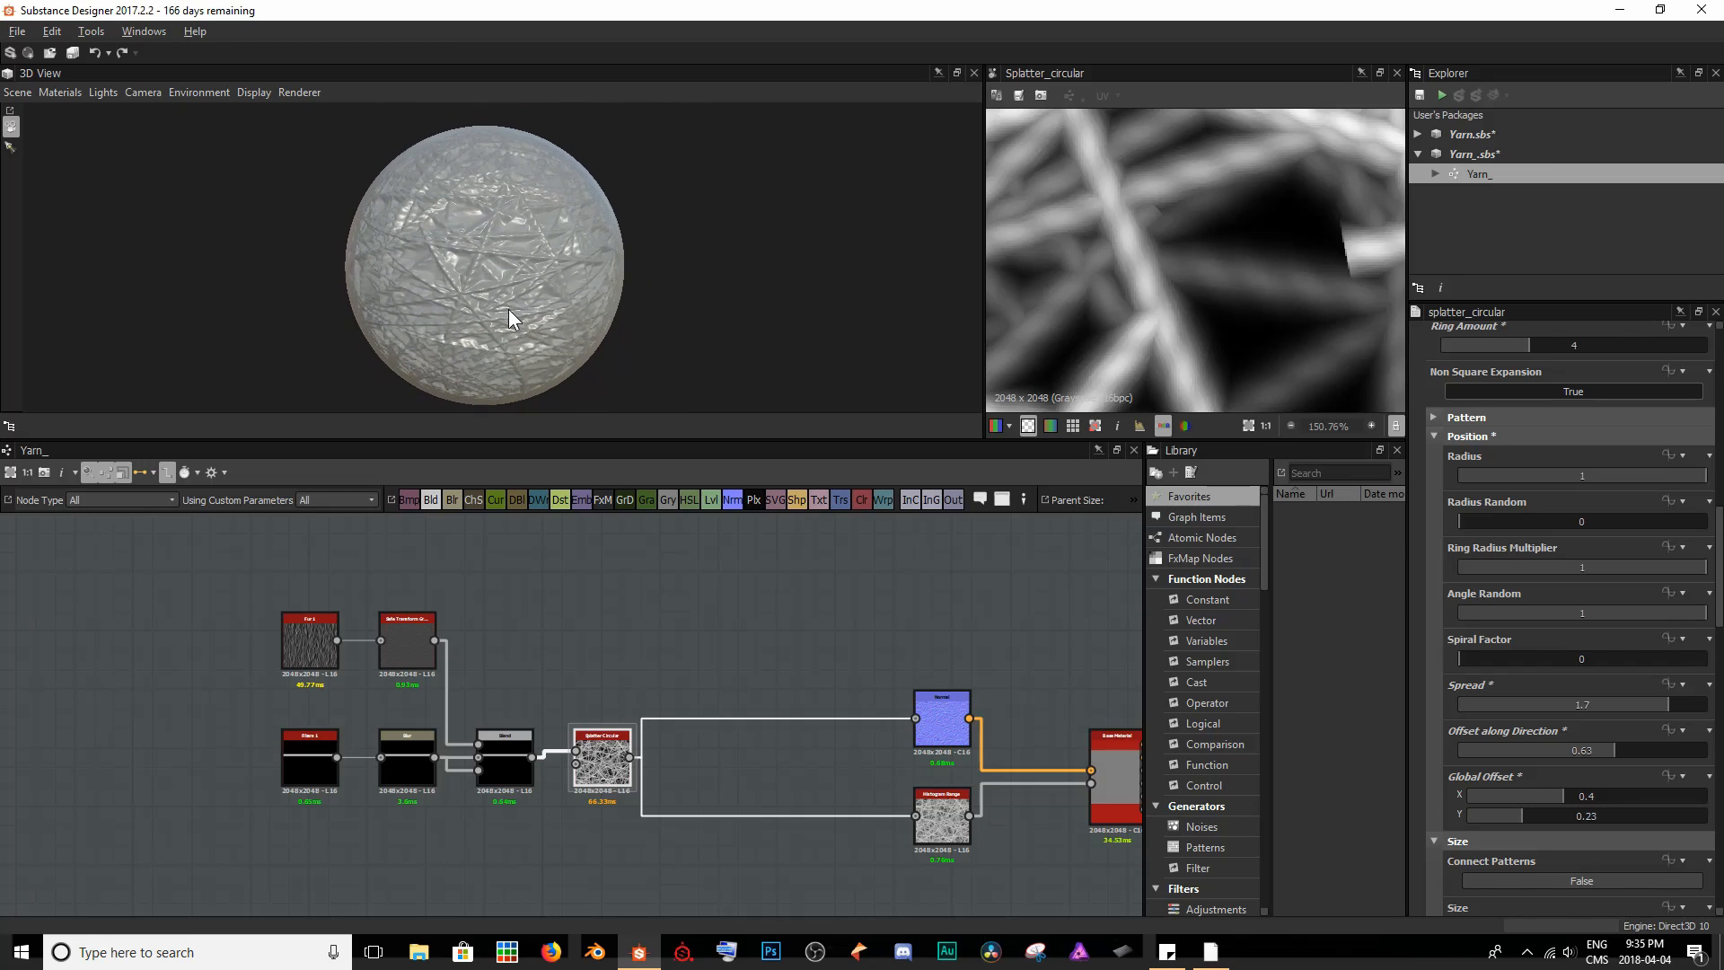
# - Increase the Splatter Circular node's Ring Amount to 5
pyautogui.scroll(3, 1539, 522)
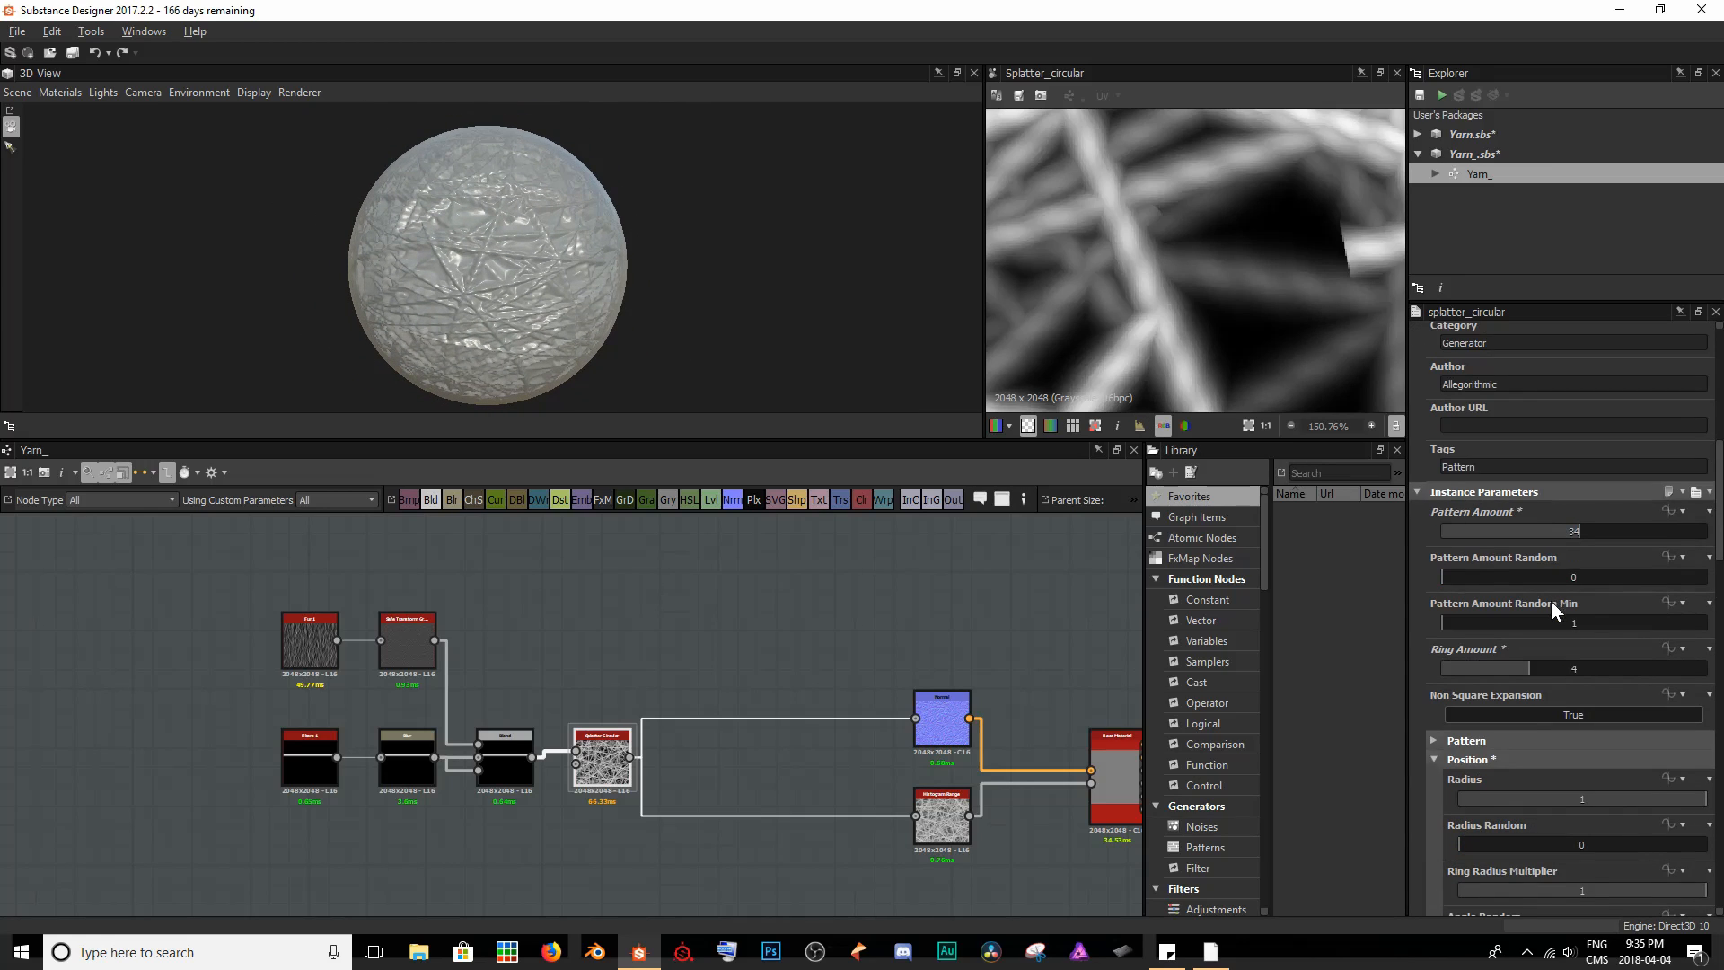
pyautogui.moveTo(1529, 667); pyautogui.dragTo(1547, 667)
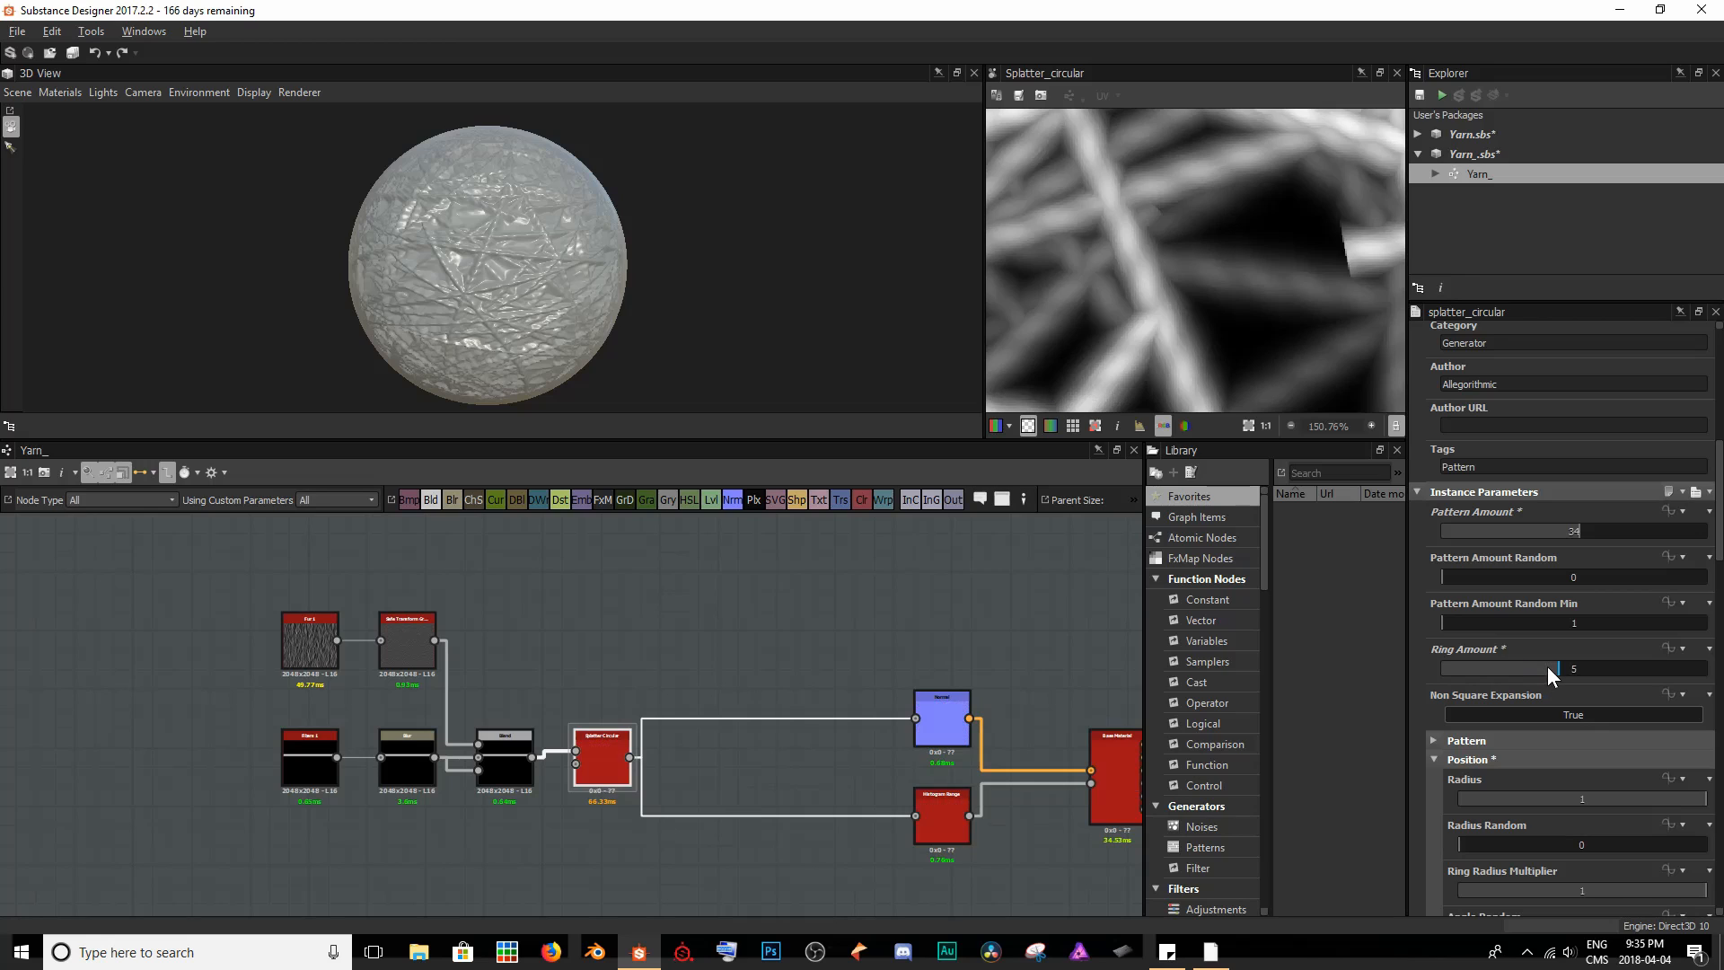
# - Raise the Splatter Circular node's Pattern Amount to 40 and its Ring Amount to 6, and check the strand density on the sphere
pyautogui.scroll(-4, 1207, 265)
pyautogui.scroll(-5, 1207, 266)
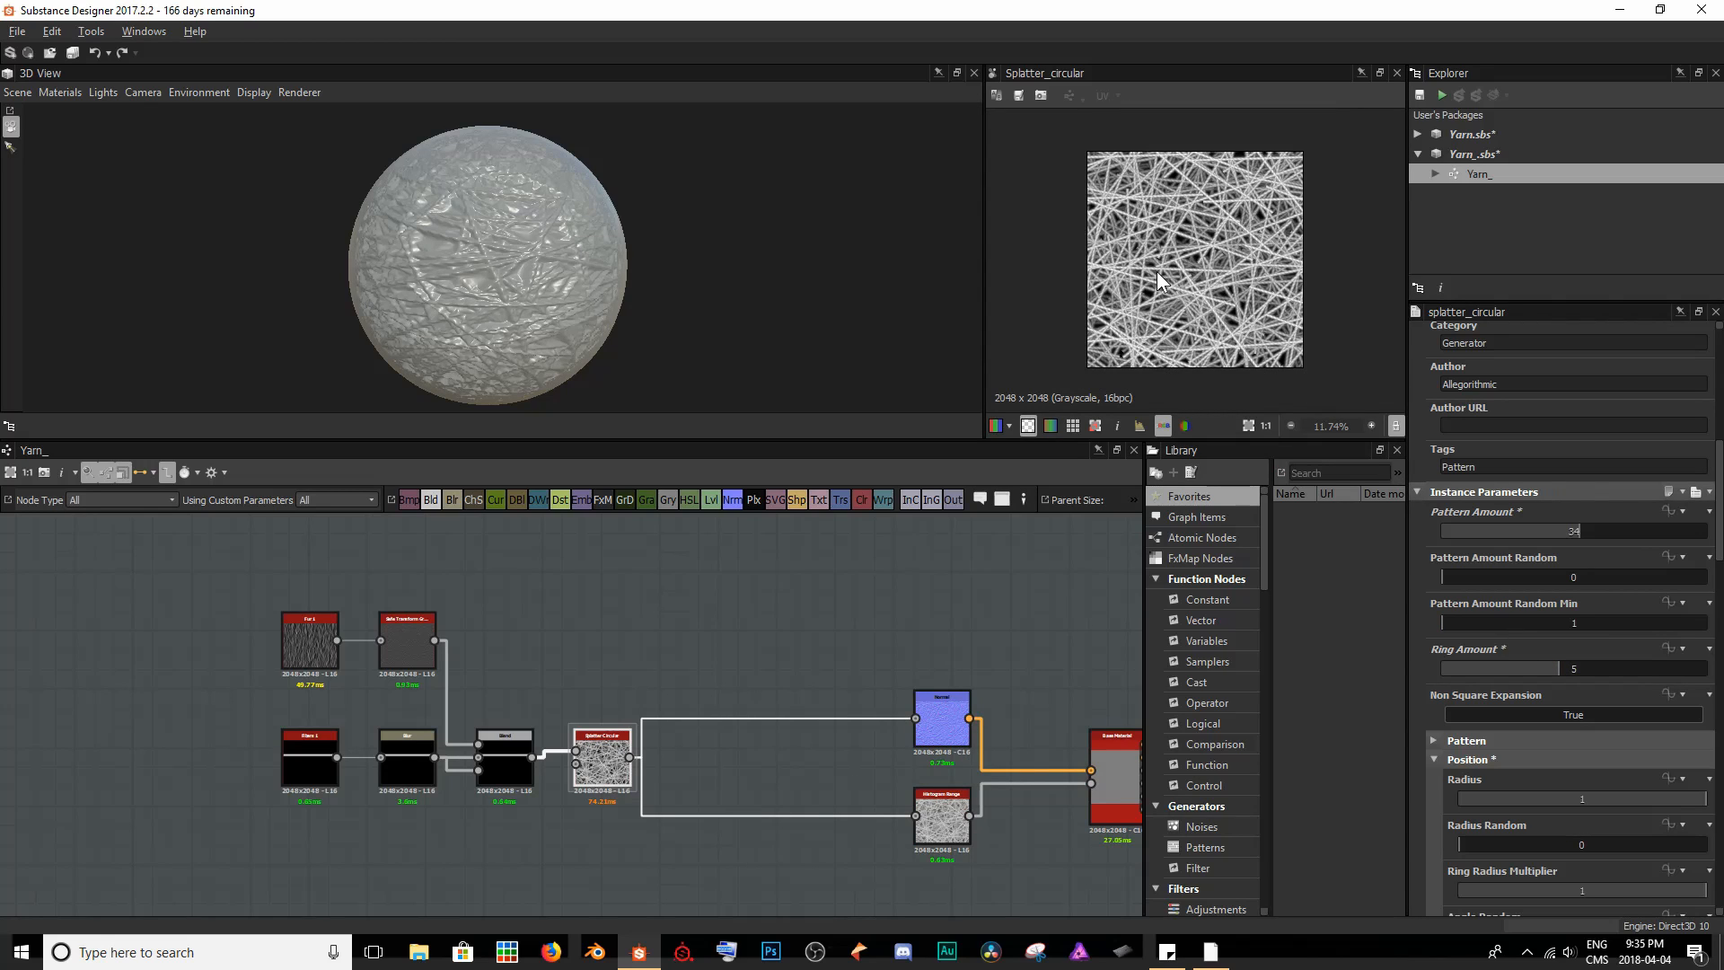
pyautogui.moveTo(1573, 533); pyautogui.dragTo(1598, 537)
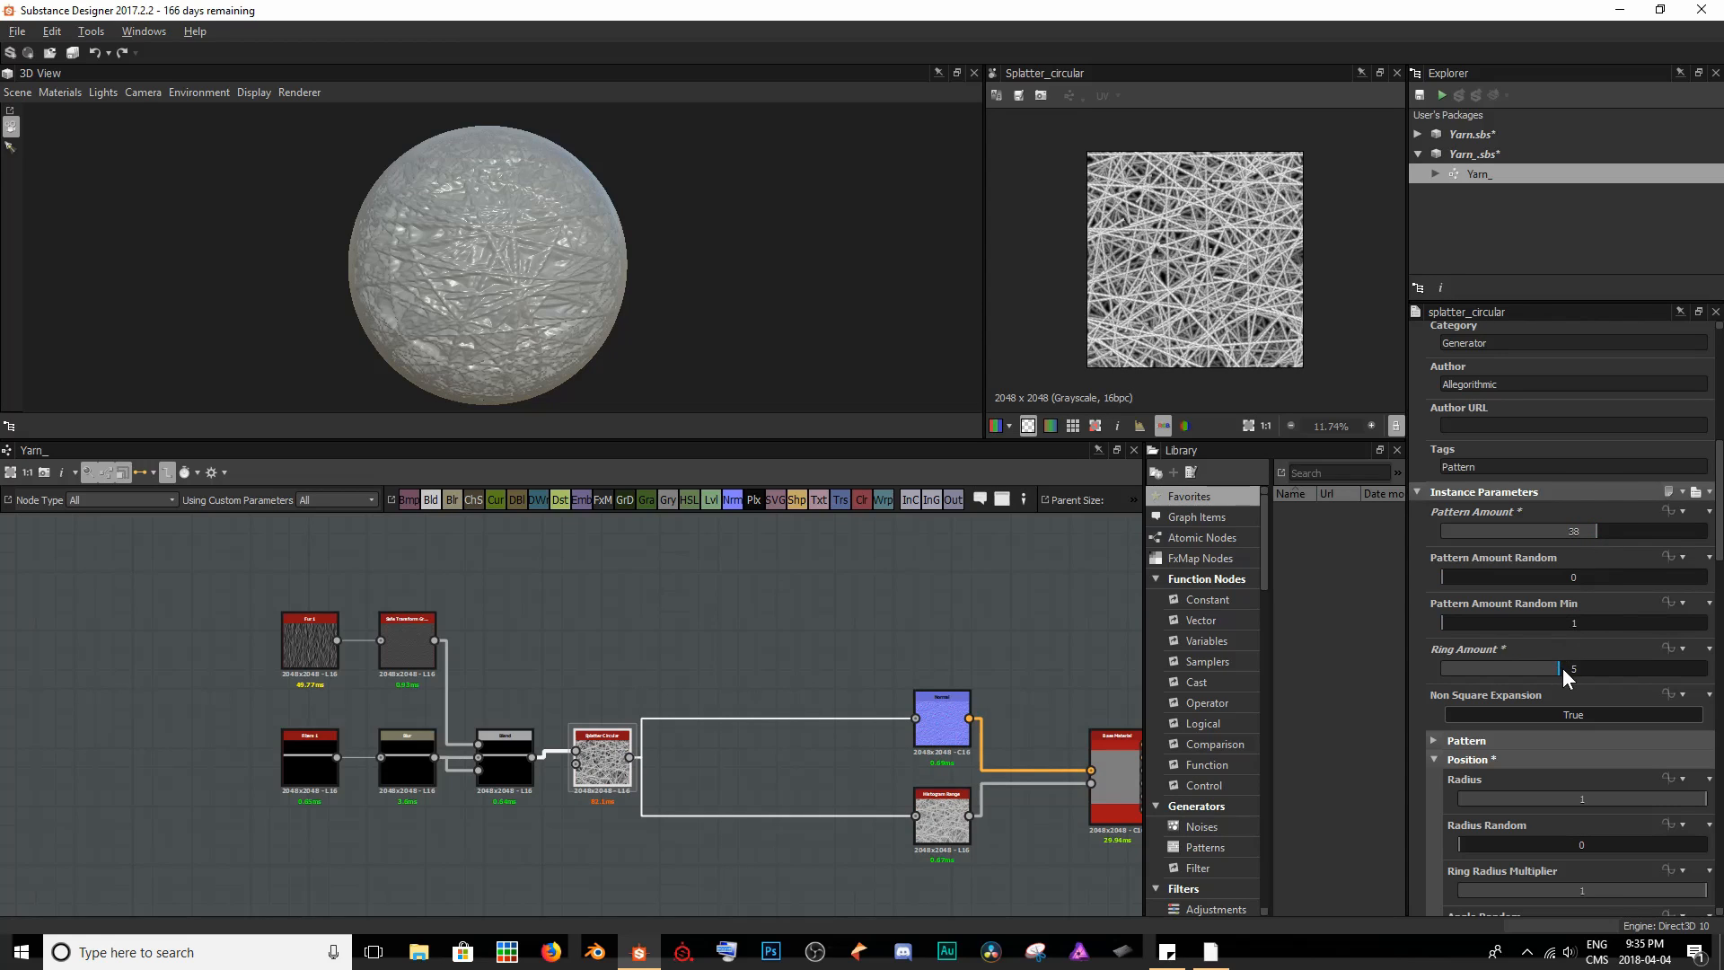
pyautogui.moveTo(1562, 667); pyautogui.dragTo(1574, 670)
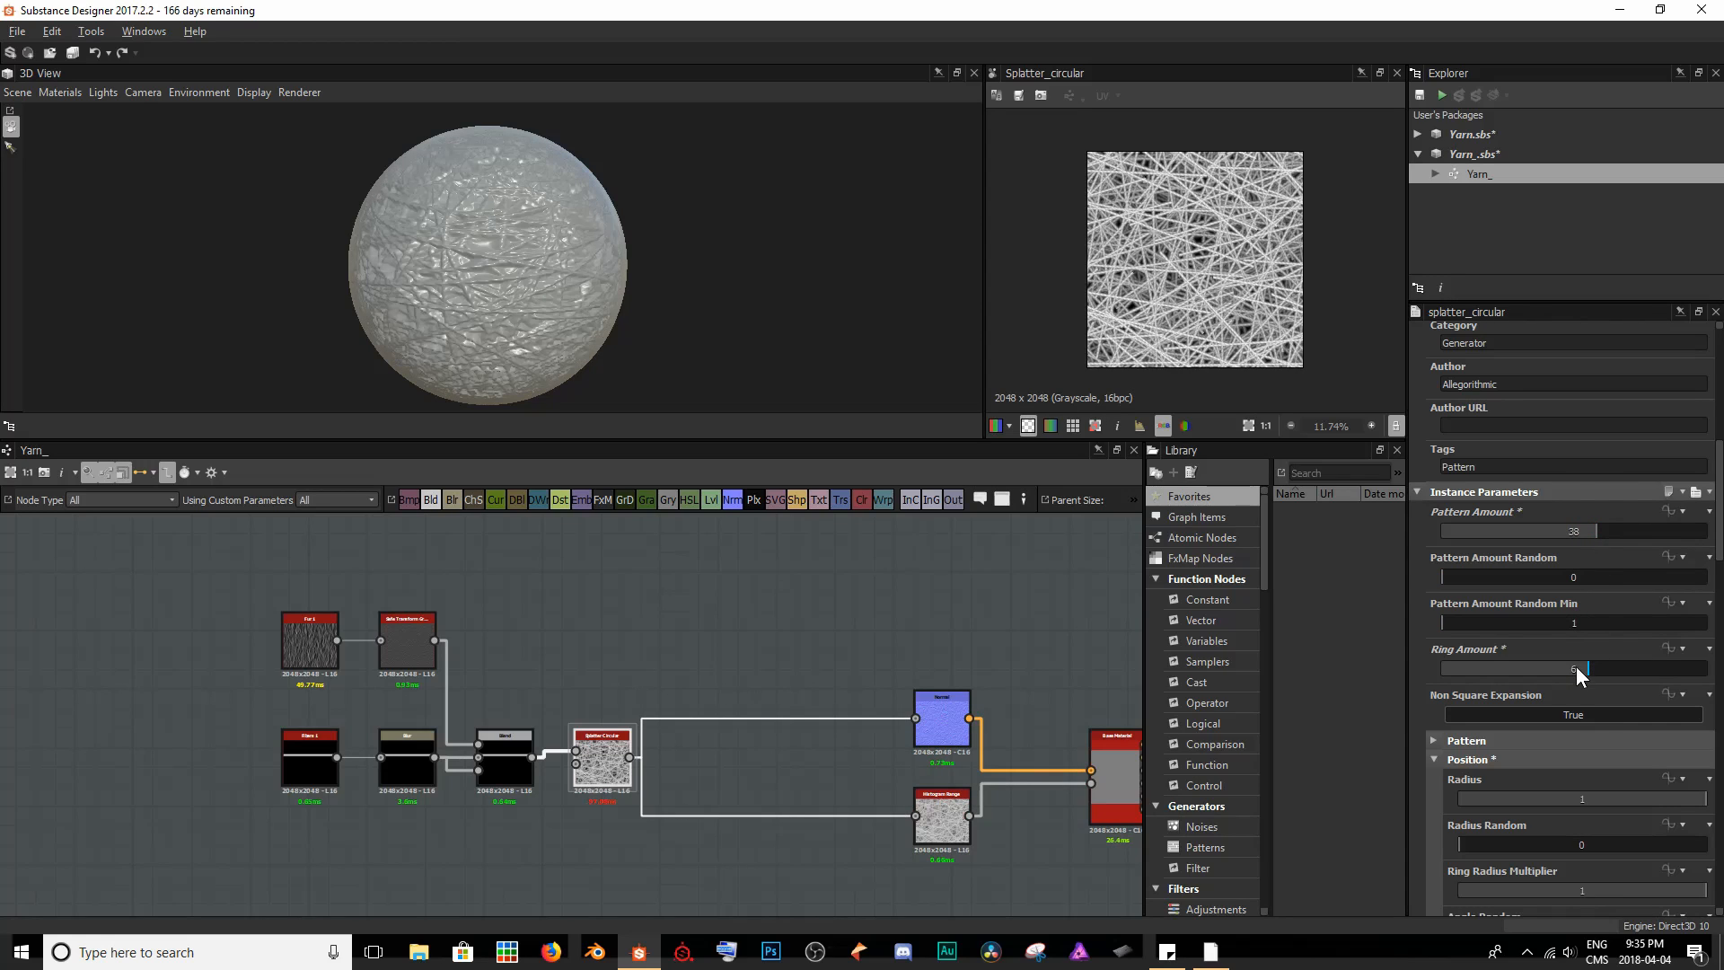
pyautogui.click(1583, 531)
pyautogui.moveTo(1584, 535); pyautogui.dragTo(1604, 534)
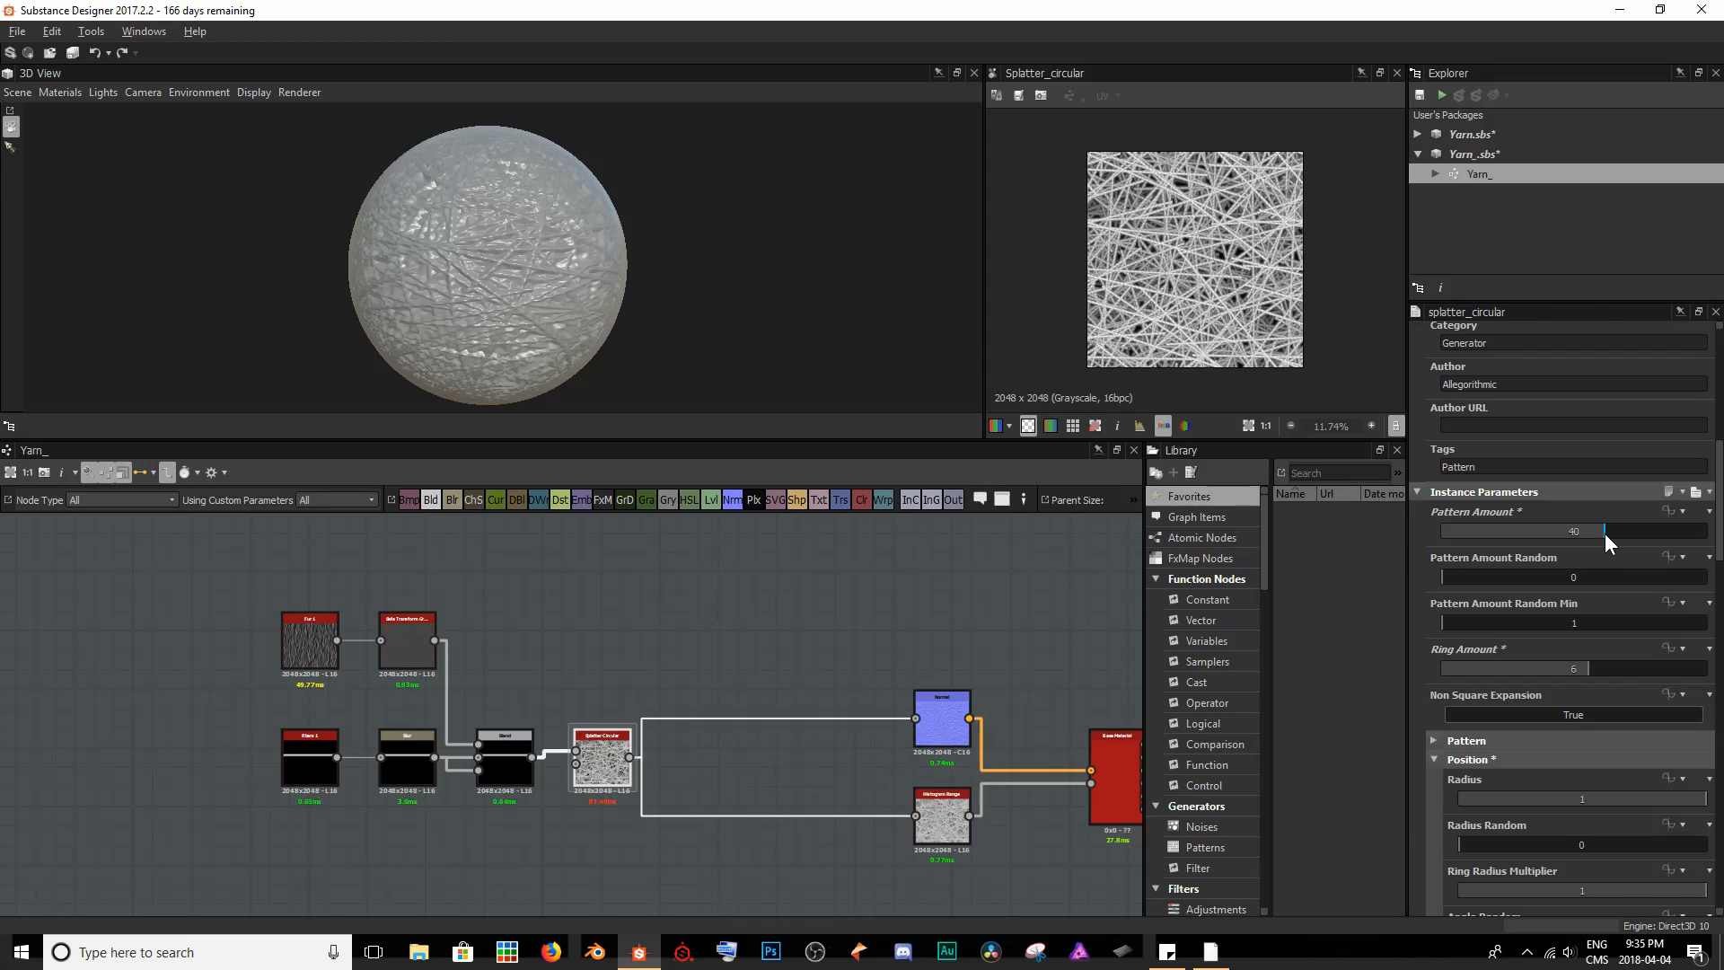
pyautogui.moveTo(624, 265)
pyautogui.mouseDown()
pyautogui.moveTo(414, 249)
pyautogui.moveTo(604, 301)
pyautogui.moveTo(606, 262)
pyautogui.moveTo(656, 242)
pyautogui.moveTo(768, 243)
pyautogui.moveTo(597, 223)
pyautogui.moveTo(658, 233)
pyautogui.moveTo(327, 244)
pyautogui.moveTo(661, 246)
pyautogui.moveTo(678, 204)
pyautogui.mouseUp()
pyautogui.scroll(4, 411, 246)
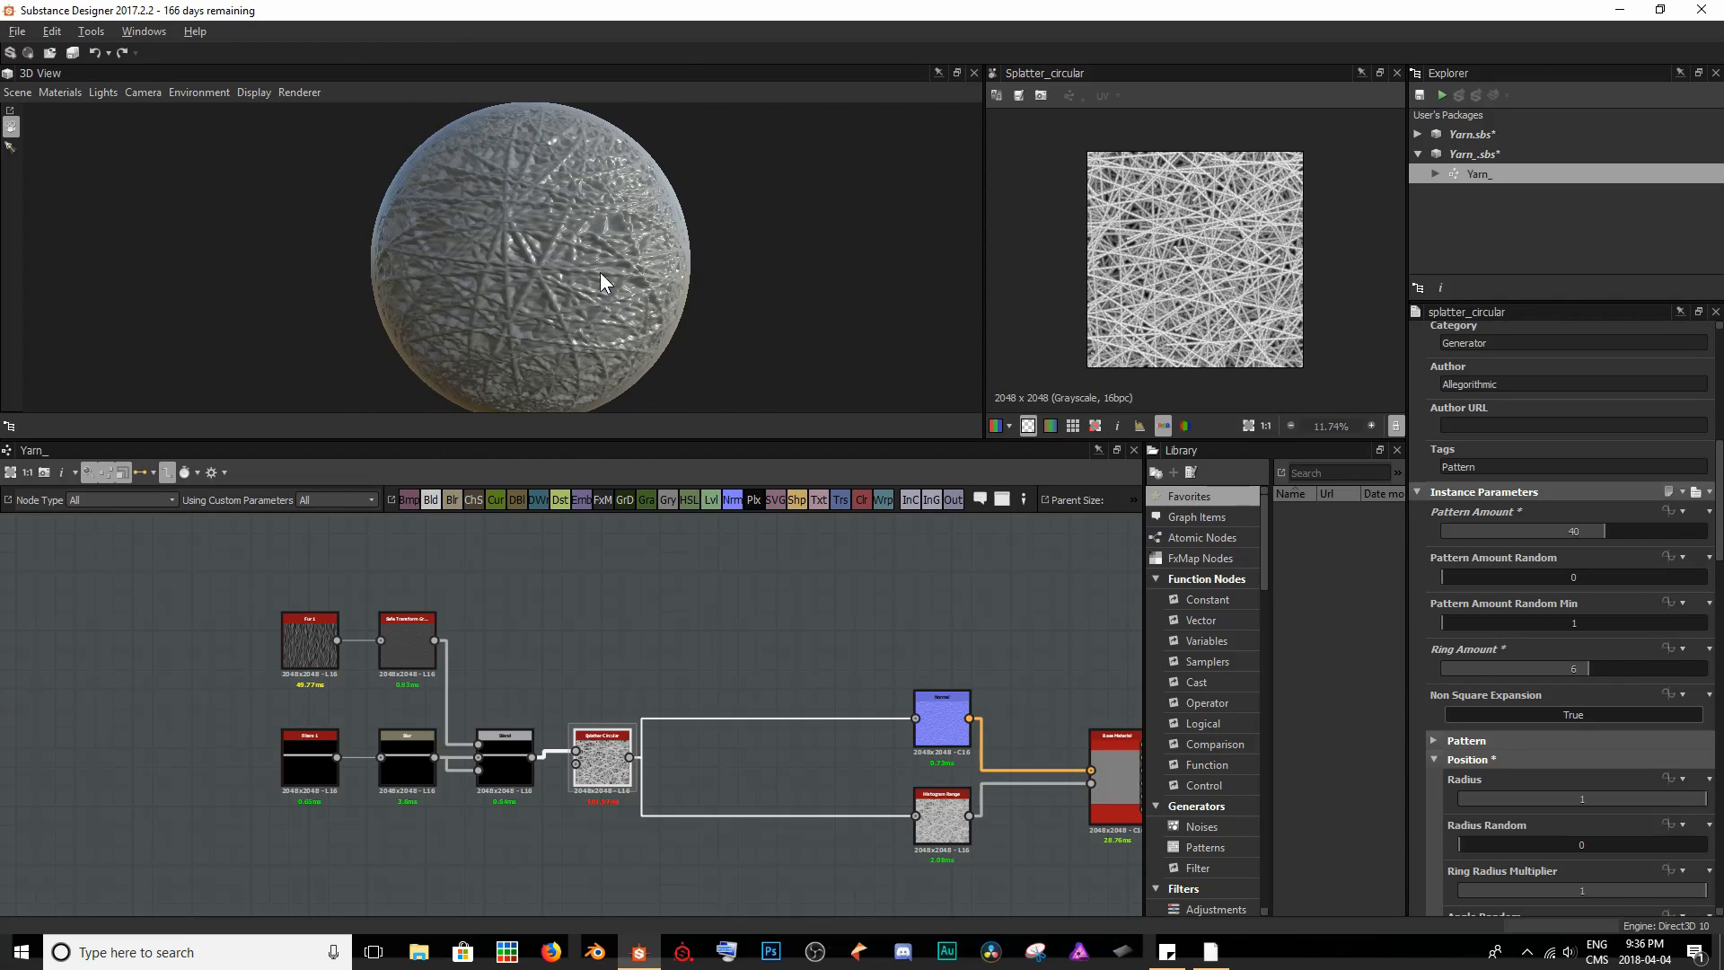
pyautogui.scroll(2, 600, 274)
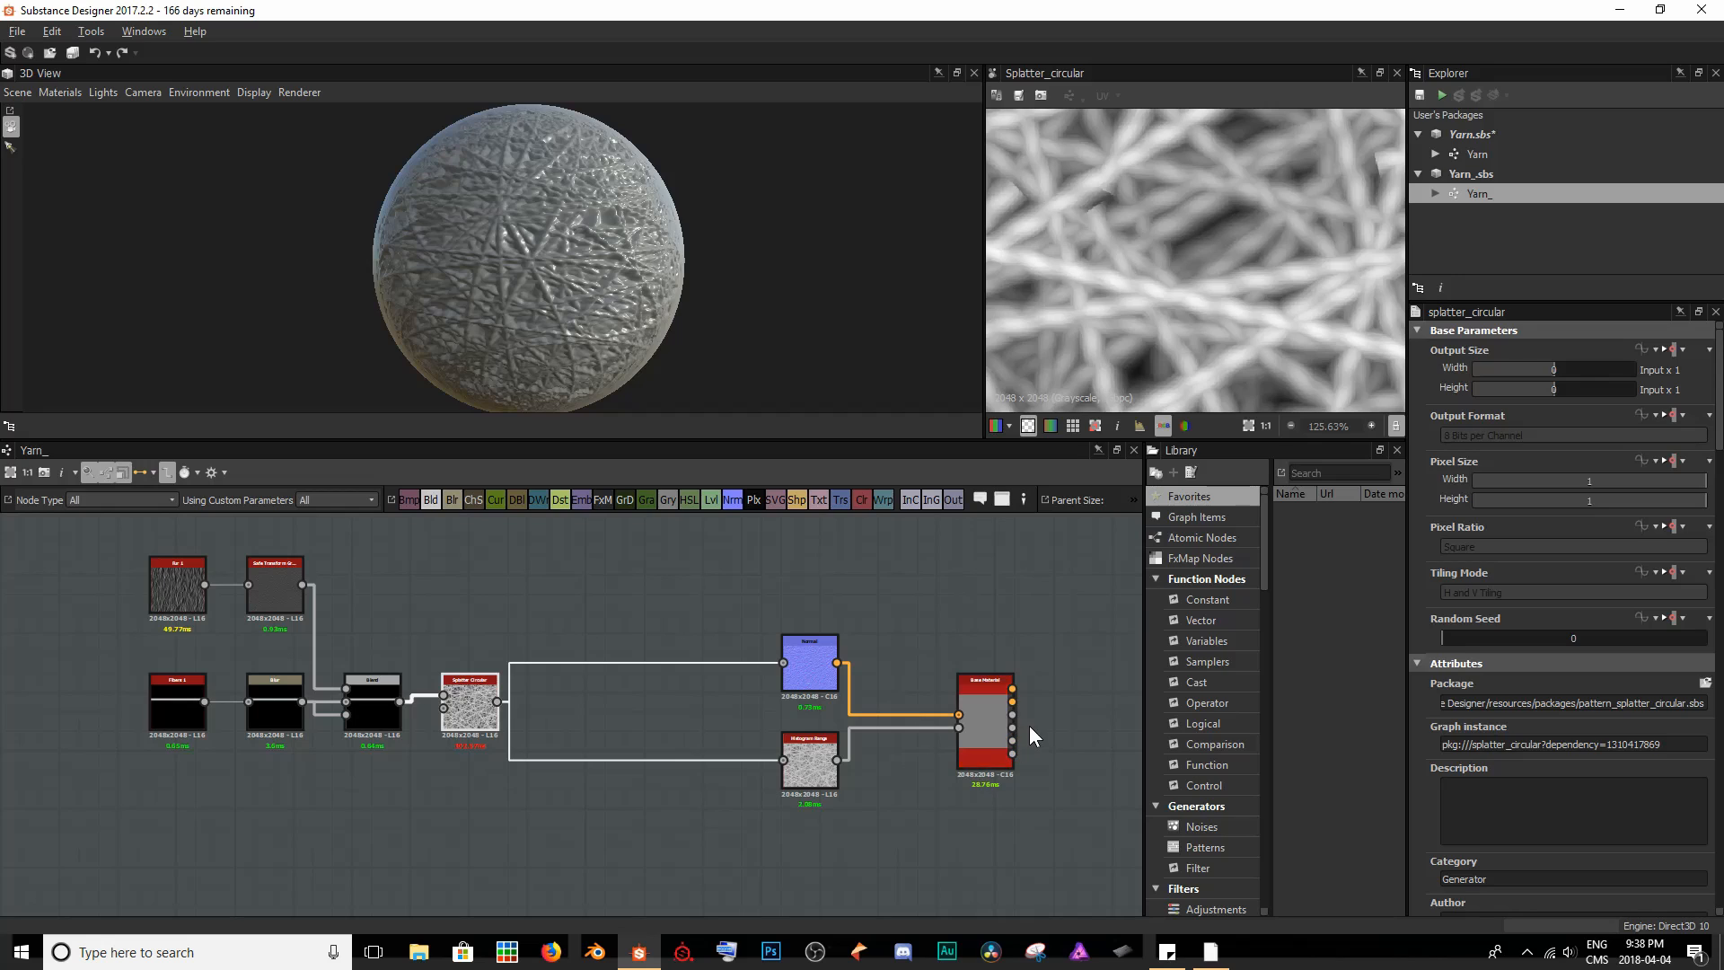
# - Delete the Base Material node that links the Normal and Histogram Range nodes to the outputs
pyautogui.moveTo(1030, 726); pyautogui.dragTo(819, 724, button='middle')
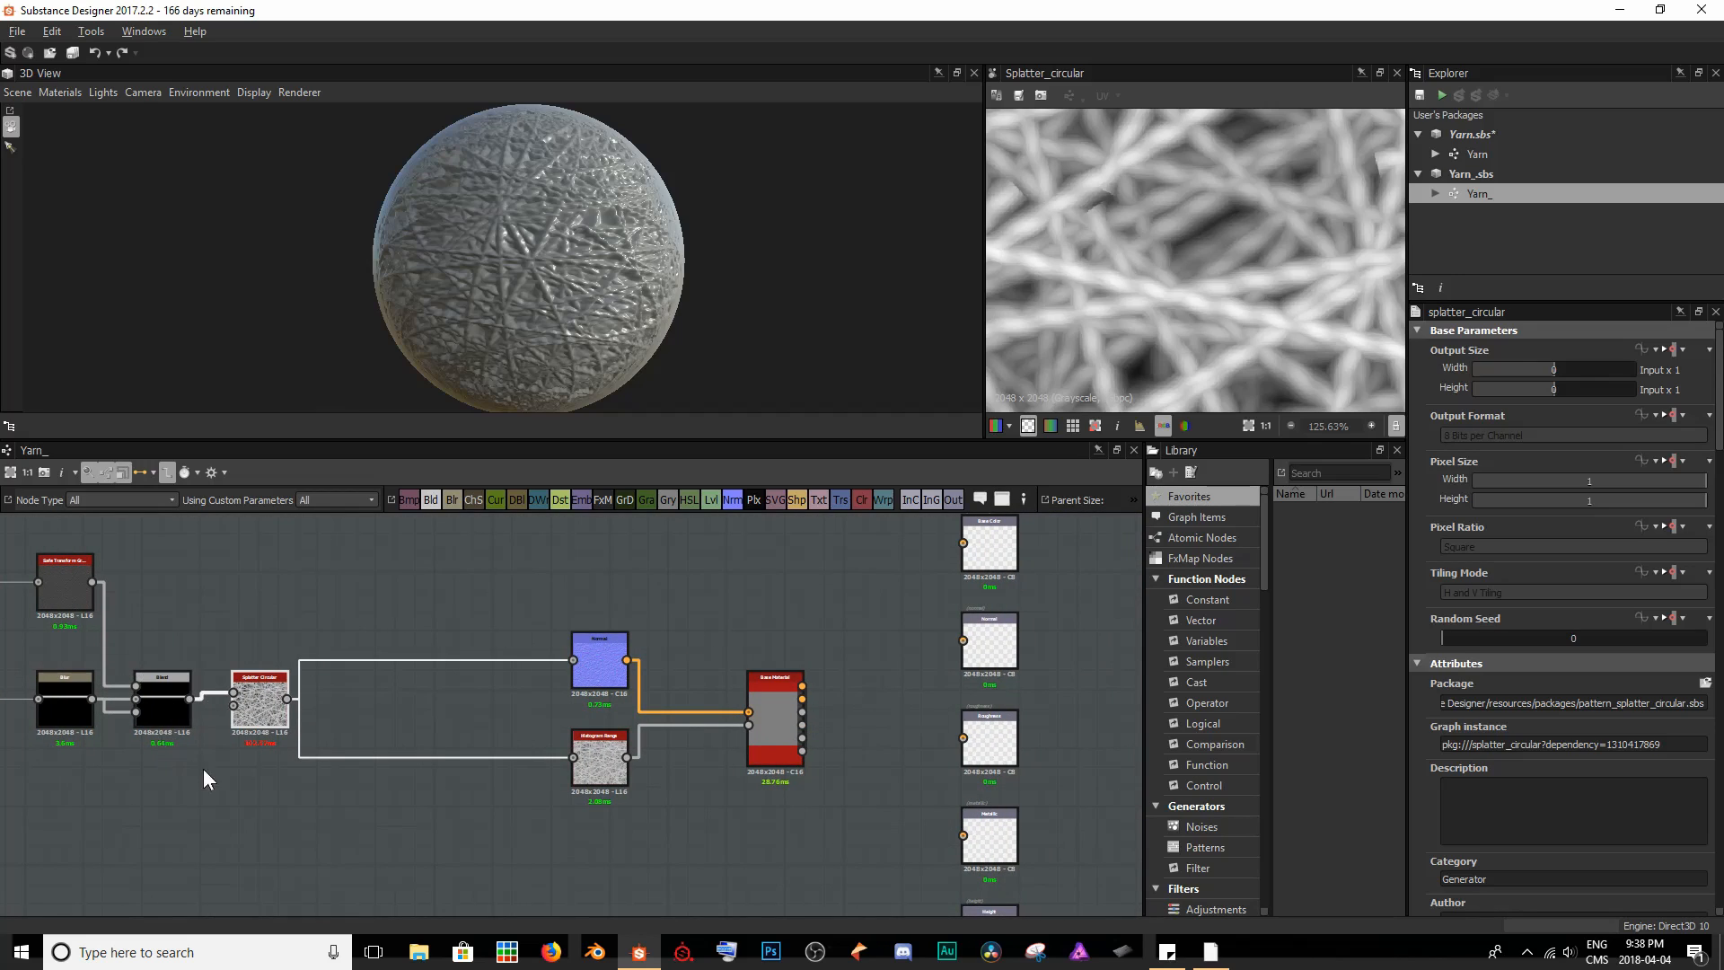
pyautogui.click(782, 710)
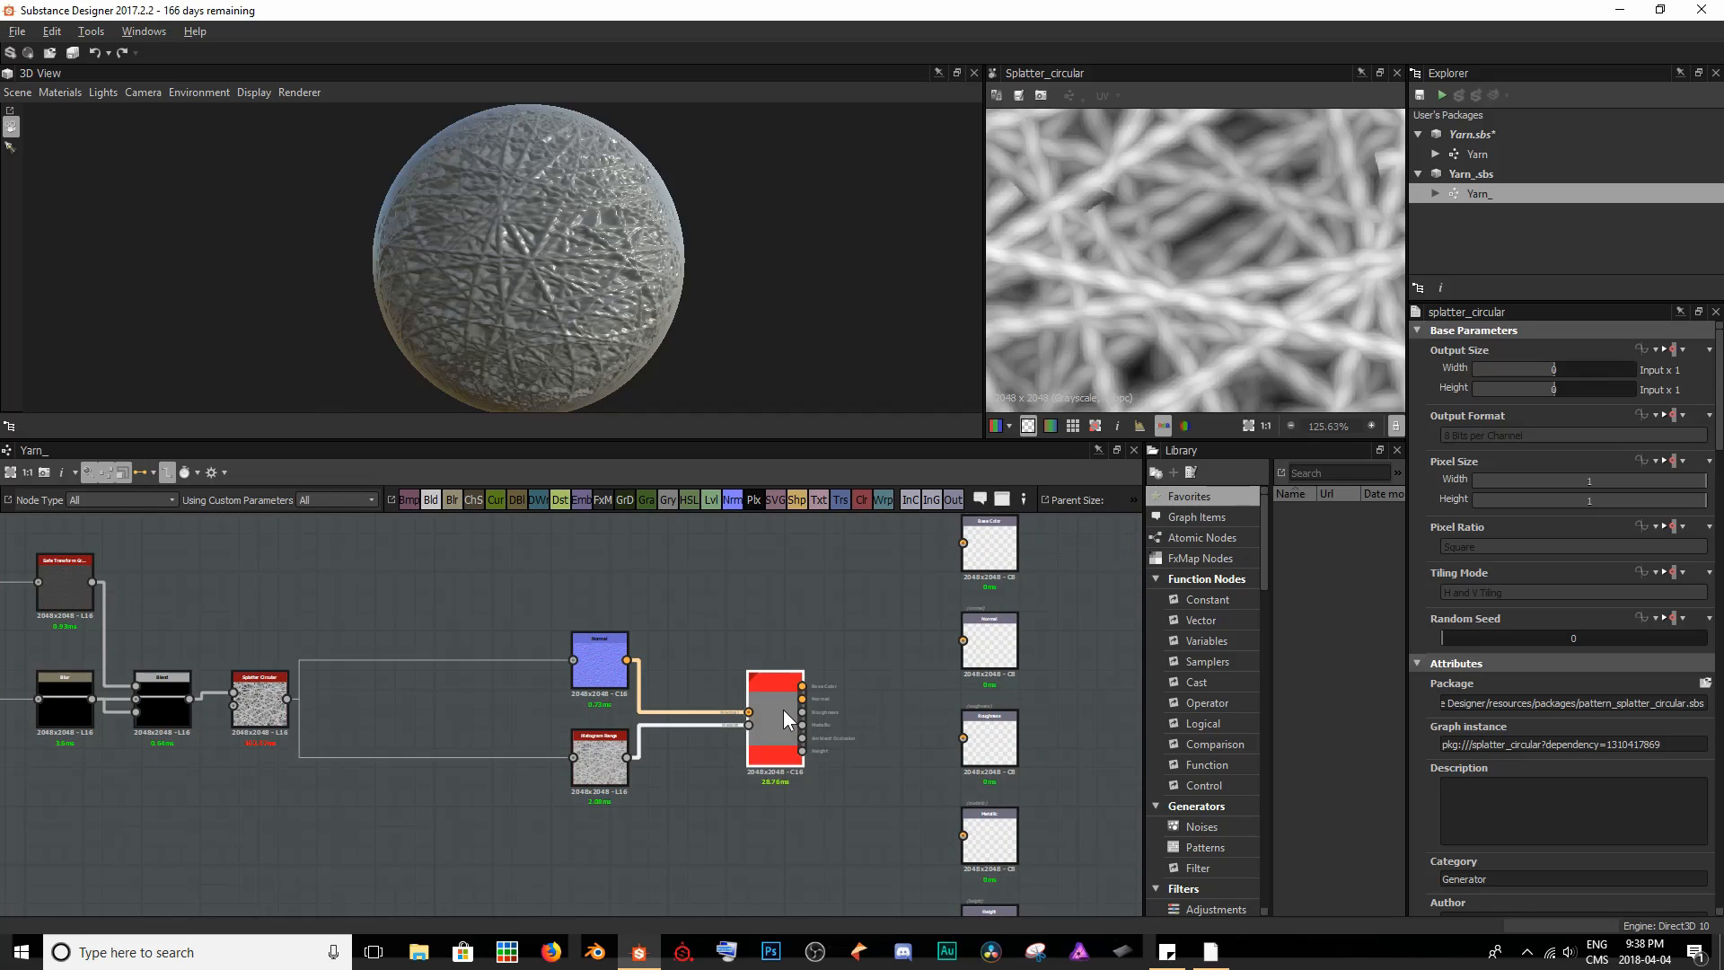
pyautogui.press('Delete')
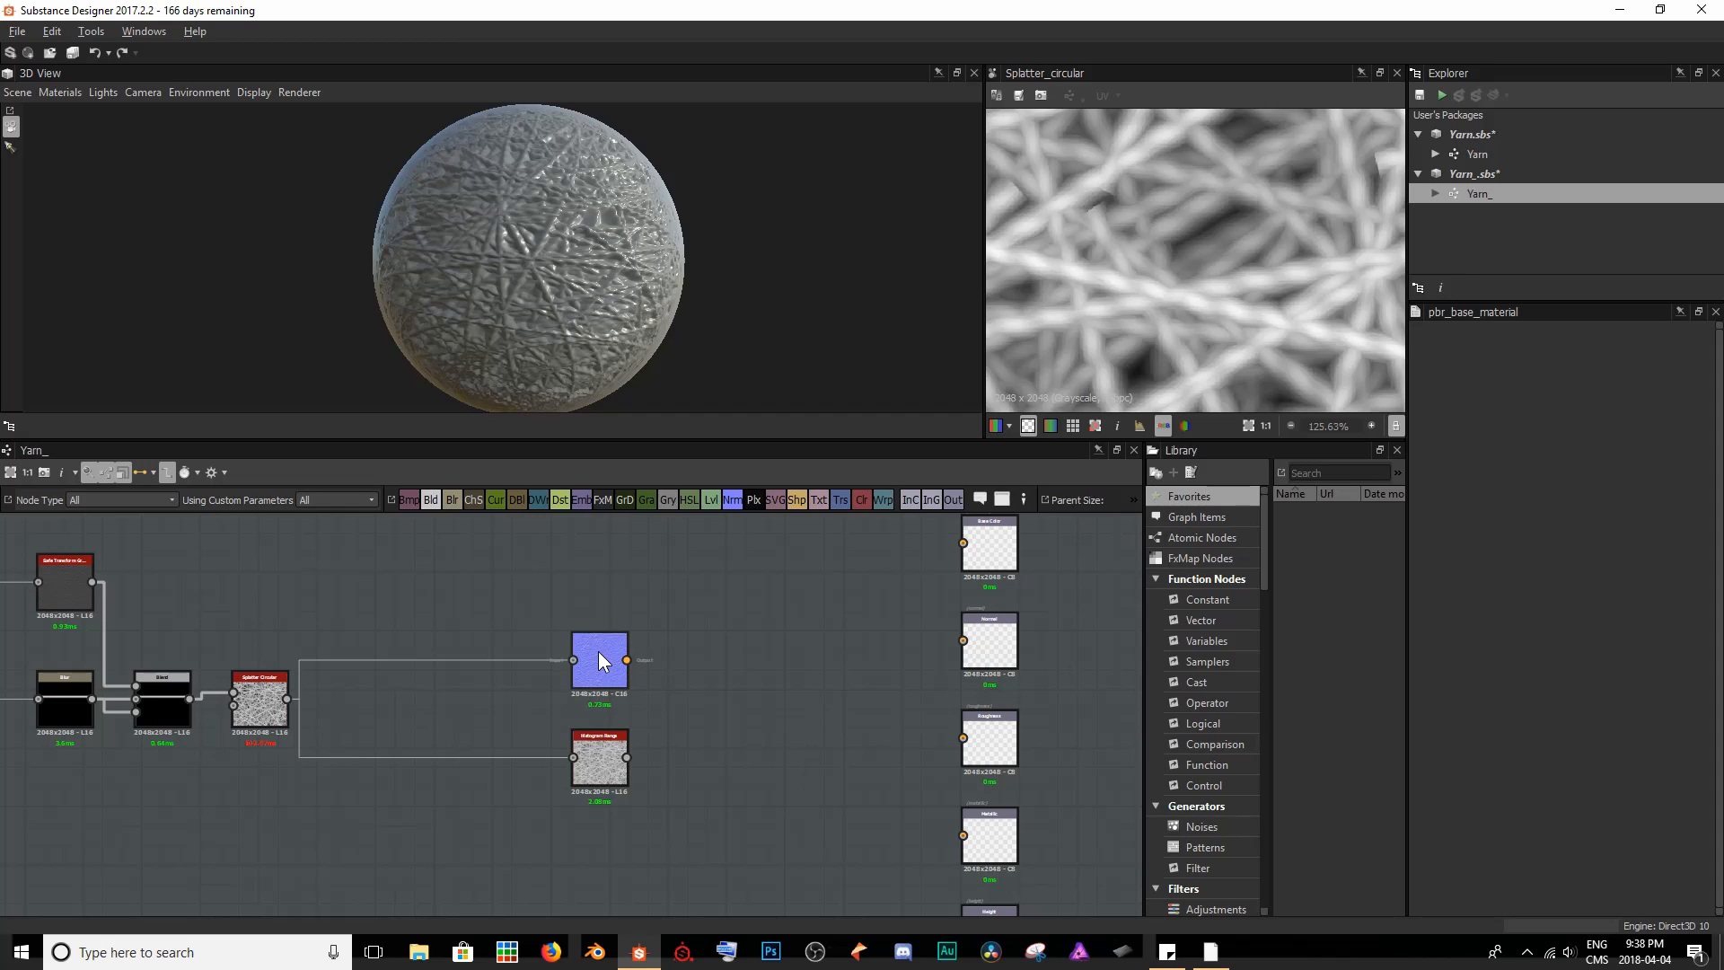
# - Connect the Normal node to the Normal output and the Histogram Range node to the Height output, placing each beside its output
pyautogui.moveTo(782, 719); pyautogui.dragTo(675, 777, button='middle')
pyautogui.moveTo(499, 720); pyautogui.dragTo(880, 705)
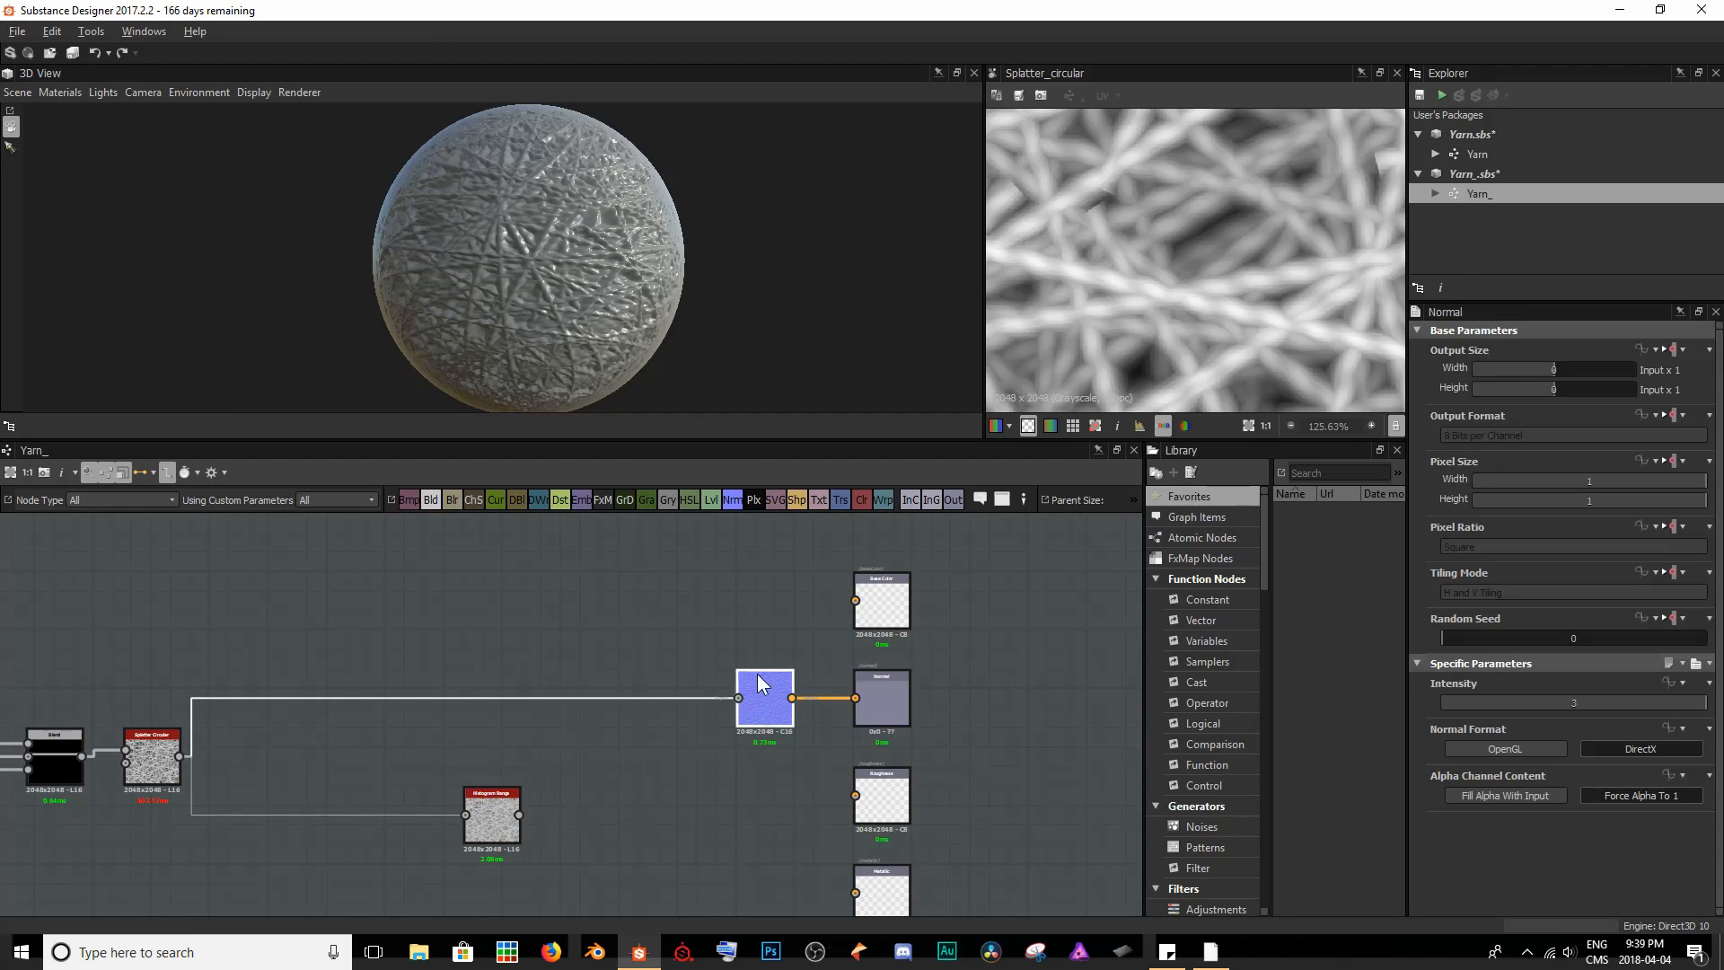
pyautogui.moveTo(759, 681); pyautogui.dragTo(705, 577, button='middle')
pyautogui.moveTo(659, 762); pyautogui.dragTo(573, 665, button='middle')
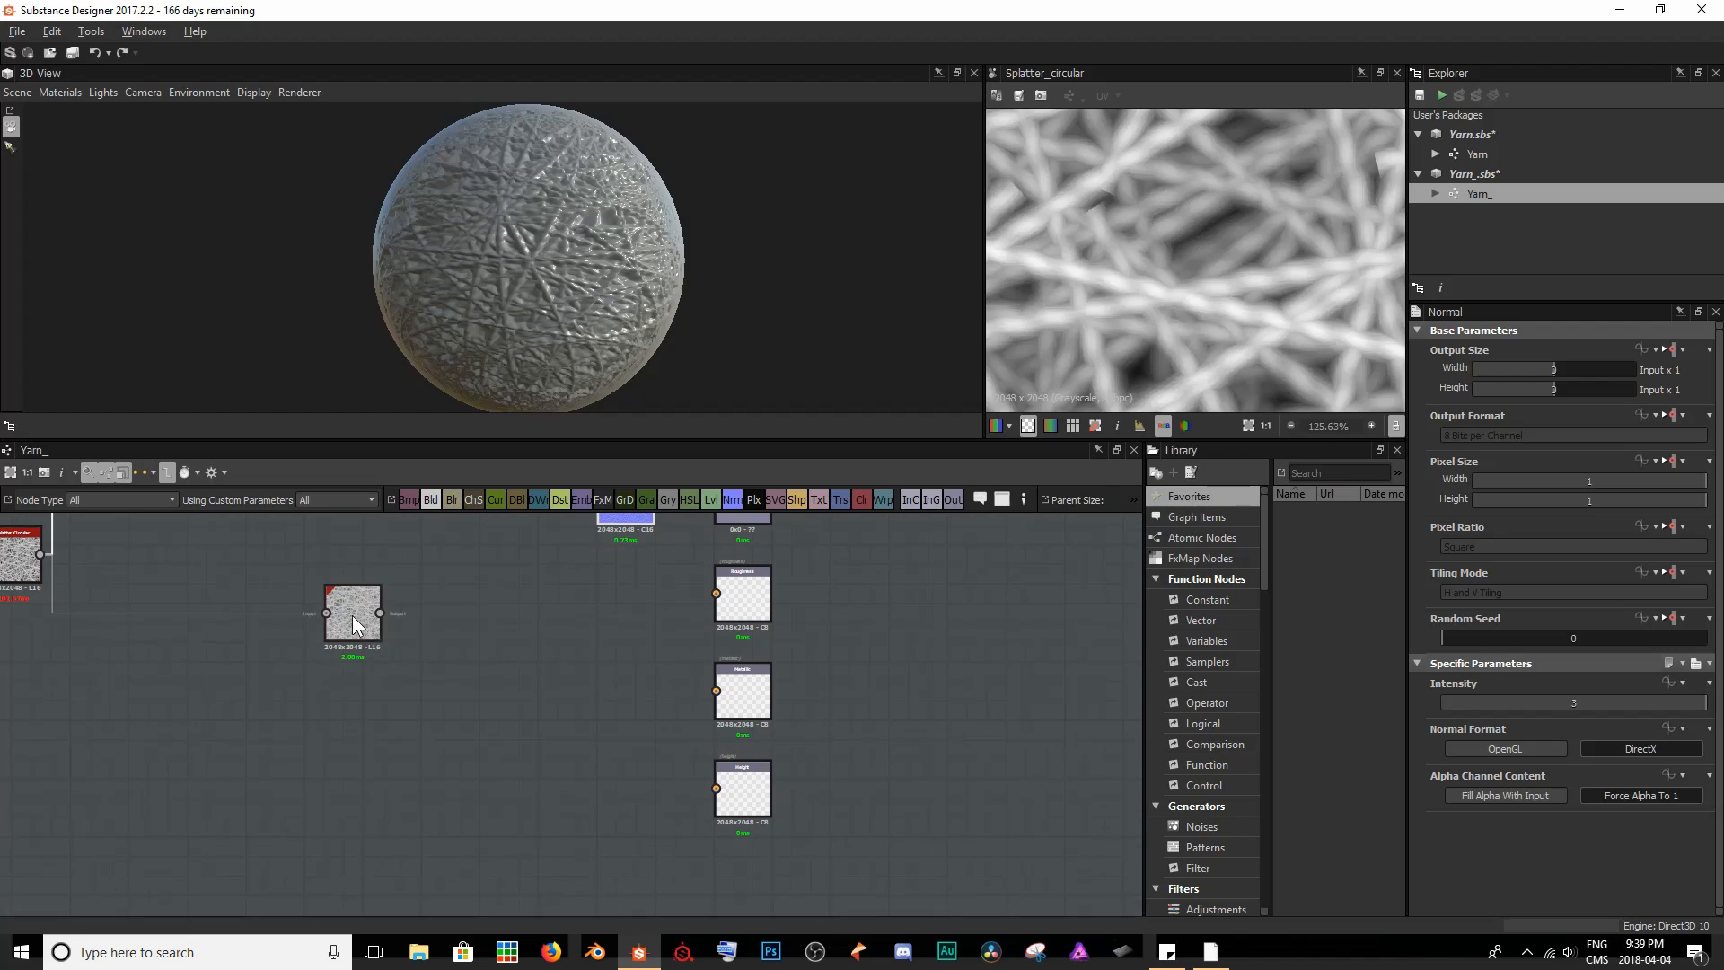
pyautogui.moveTo(352, 615); pyautogui.dragTo(739, 788)
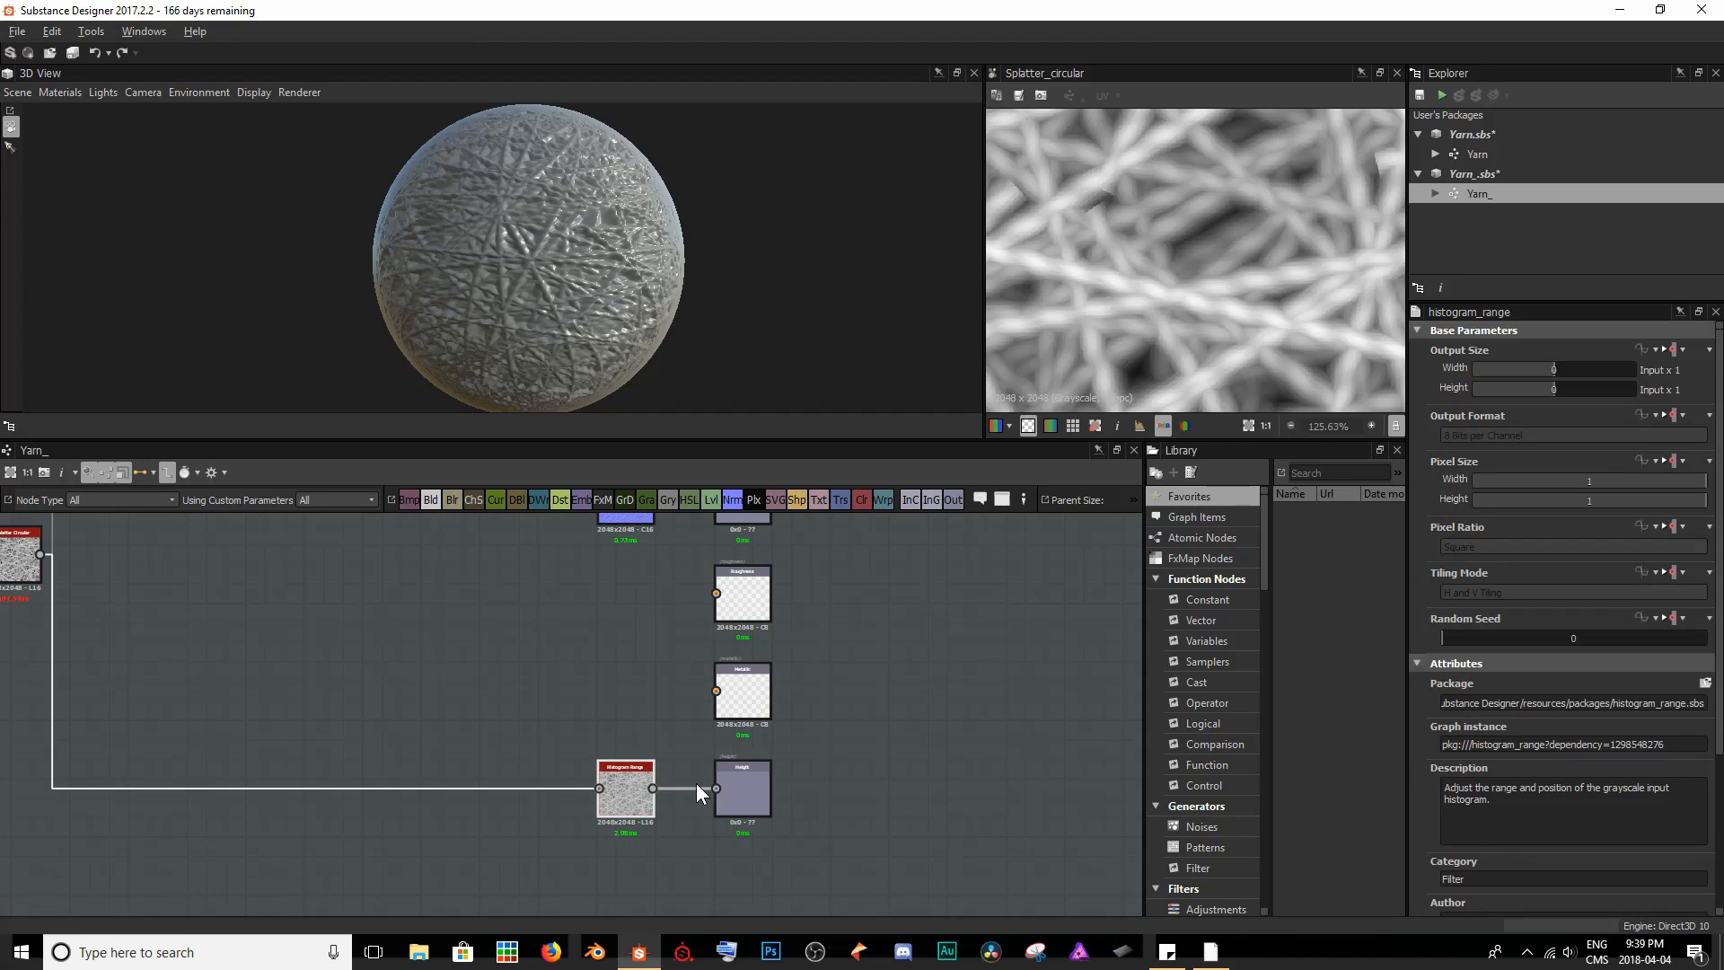
# - Show the graph's outputs in the 3D view and inspect the material on the sphere
pyautogui.rightClick(853, 579)
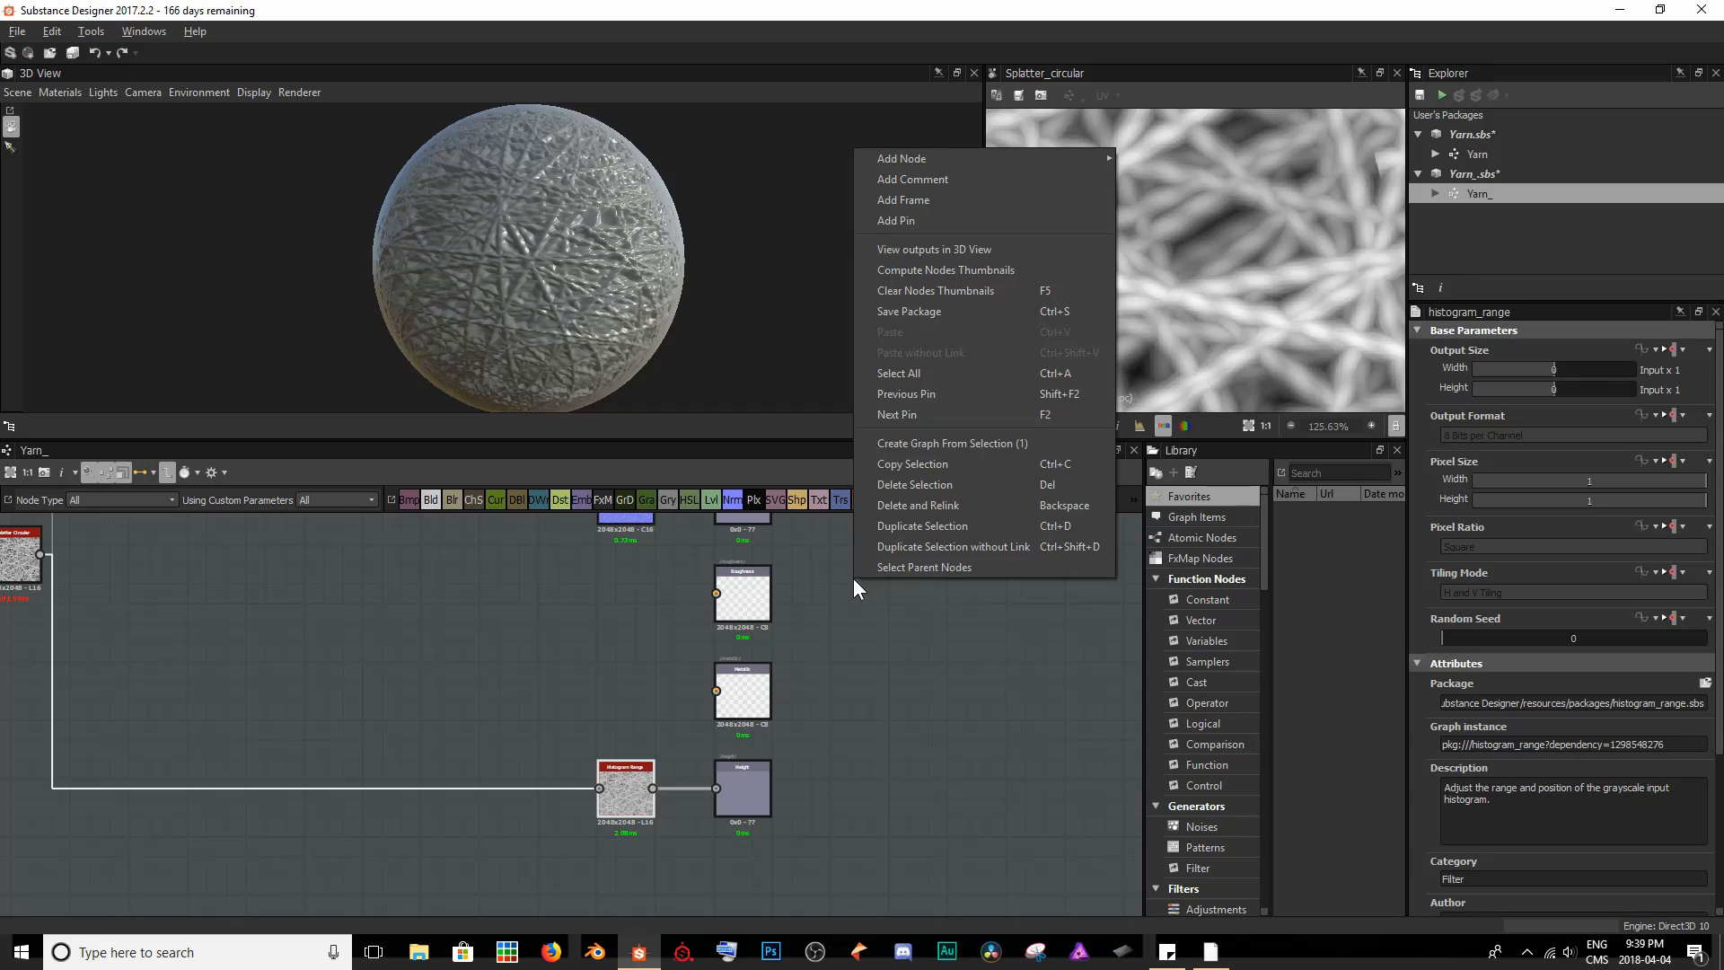
pyautogui.click(917, 249)
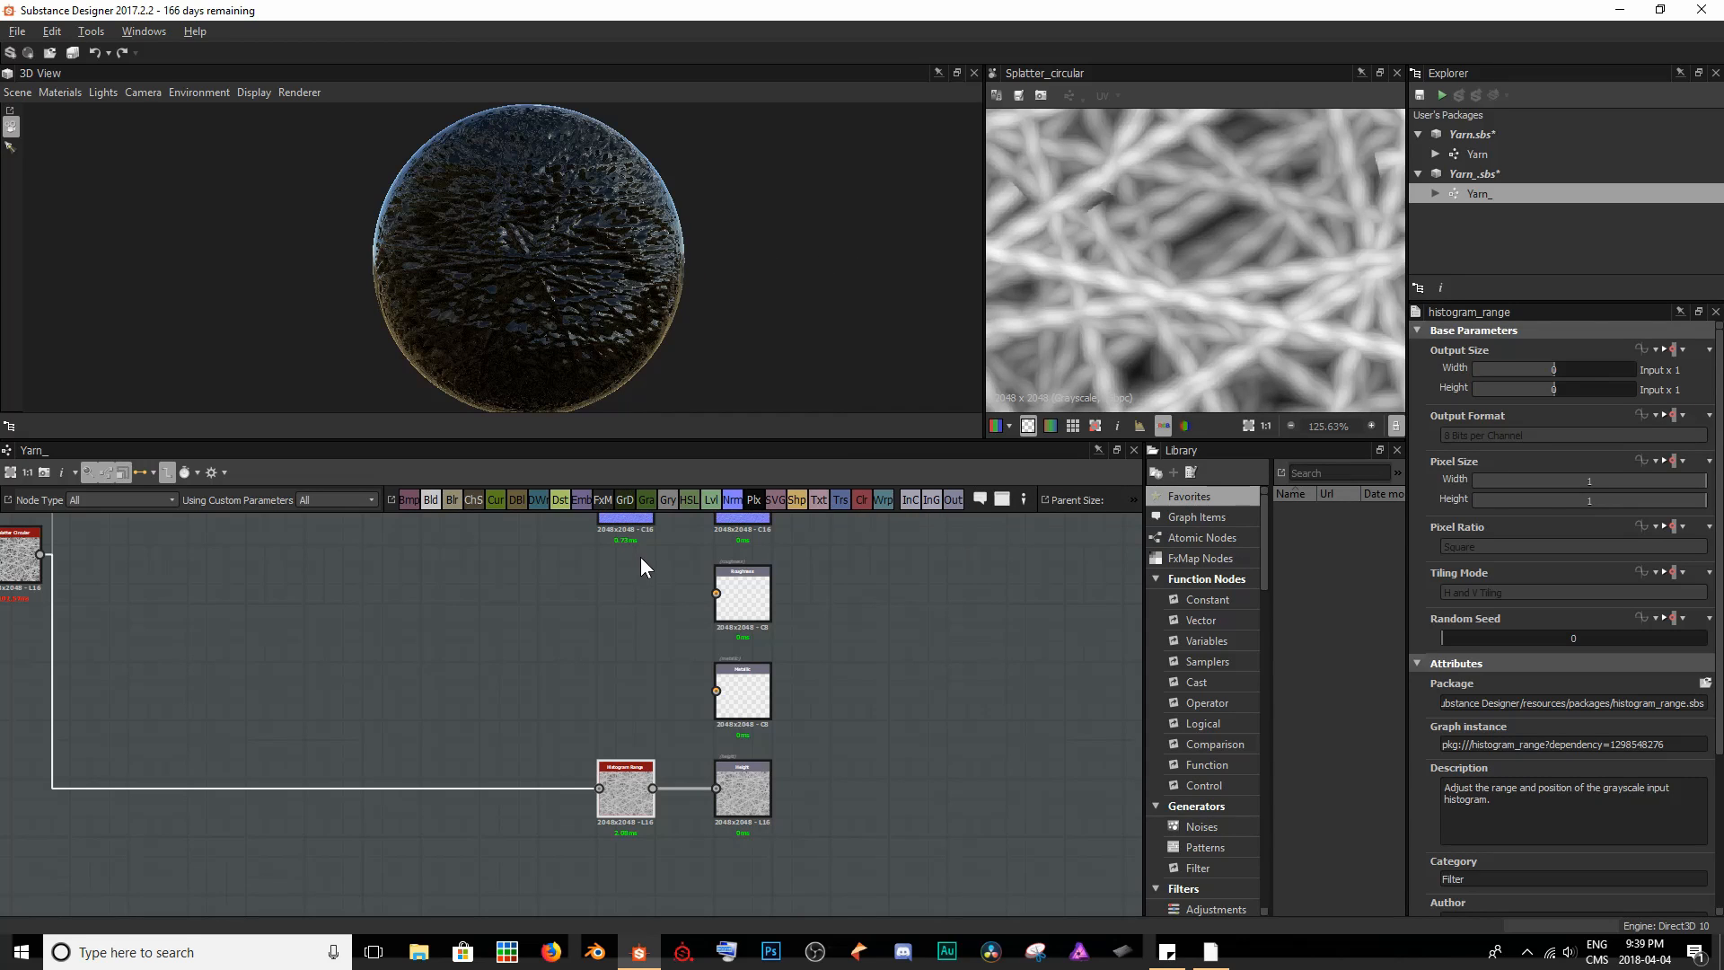
pyautogui.moveTo(664, 285); pyautogui.dragTo(596, 298)
pyautogui.scroll(5, 497, 311)
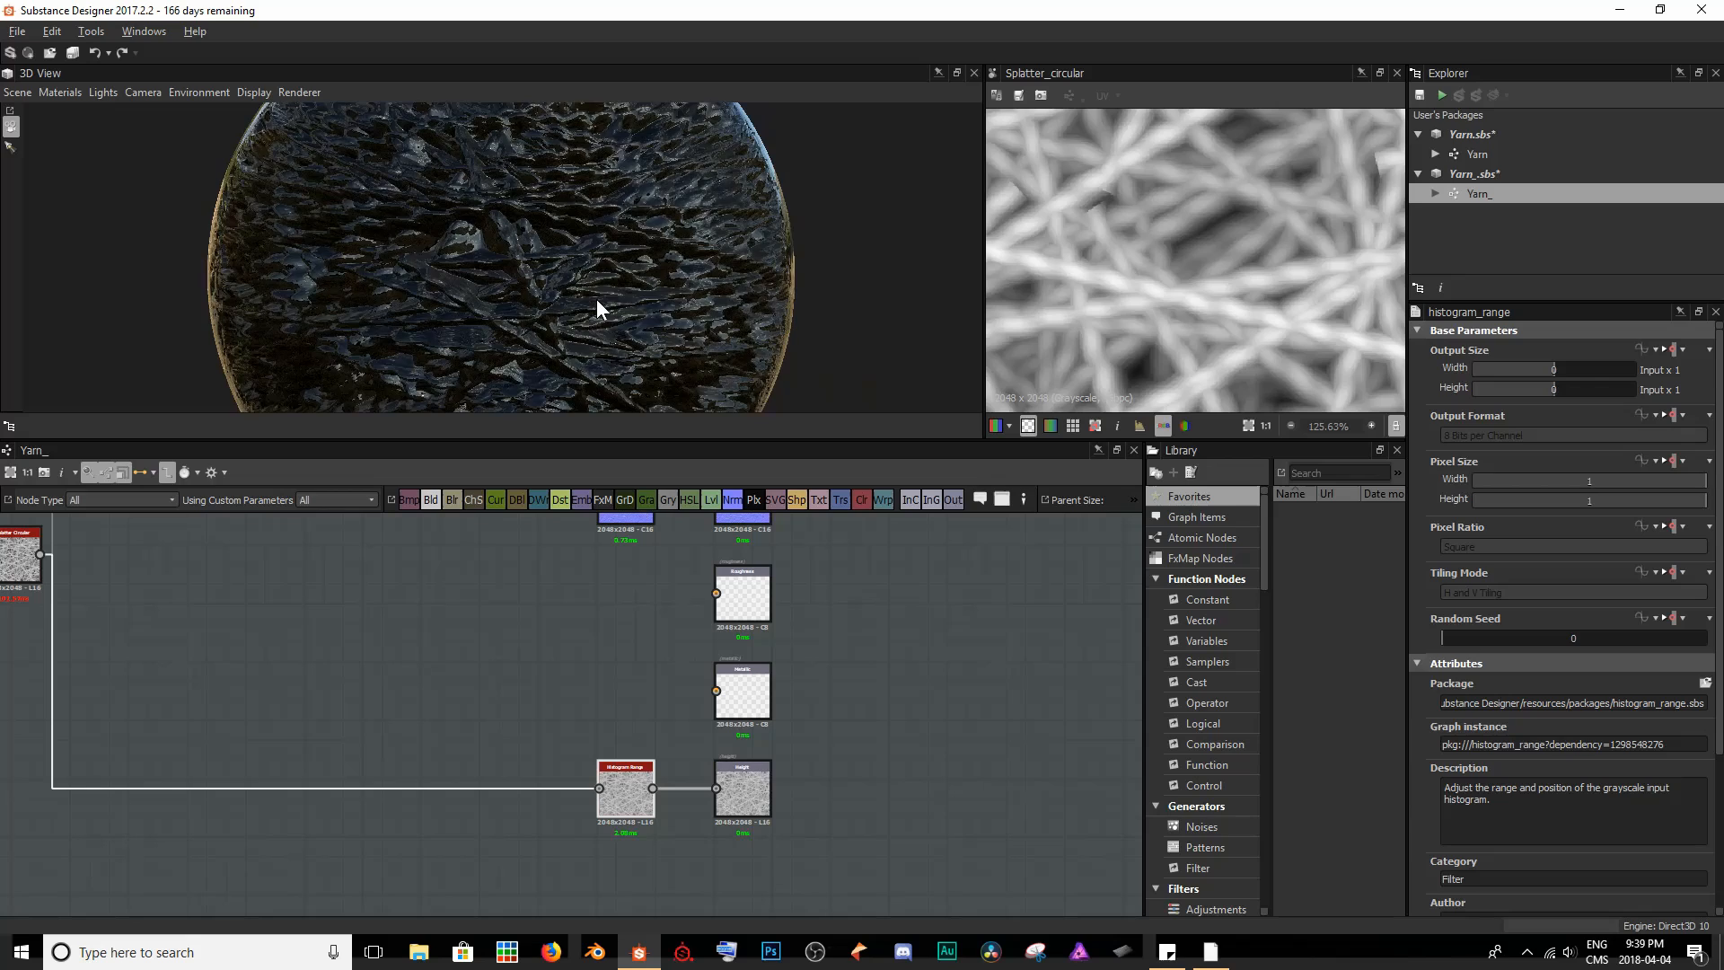
pyautogui.scroll(-3, 597, 298)
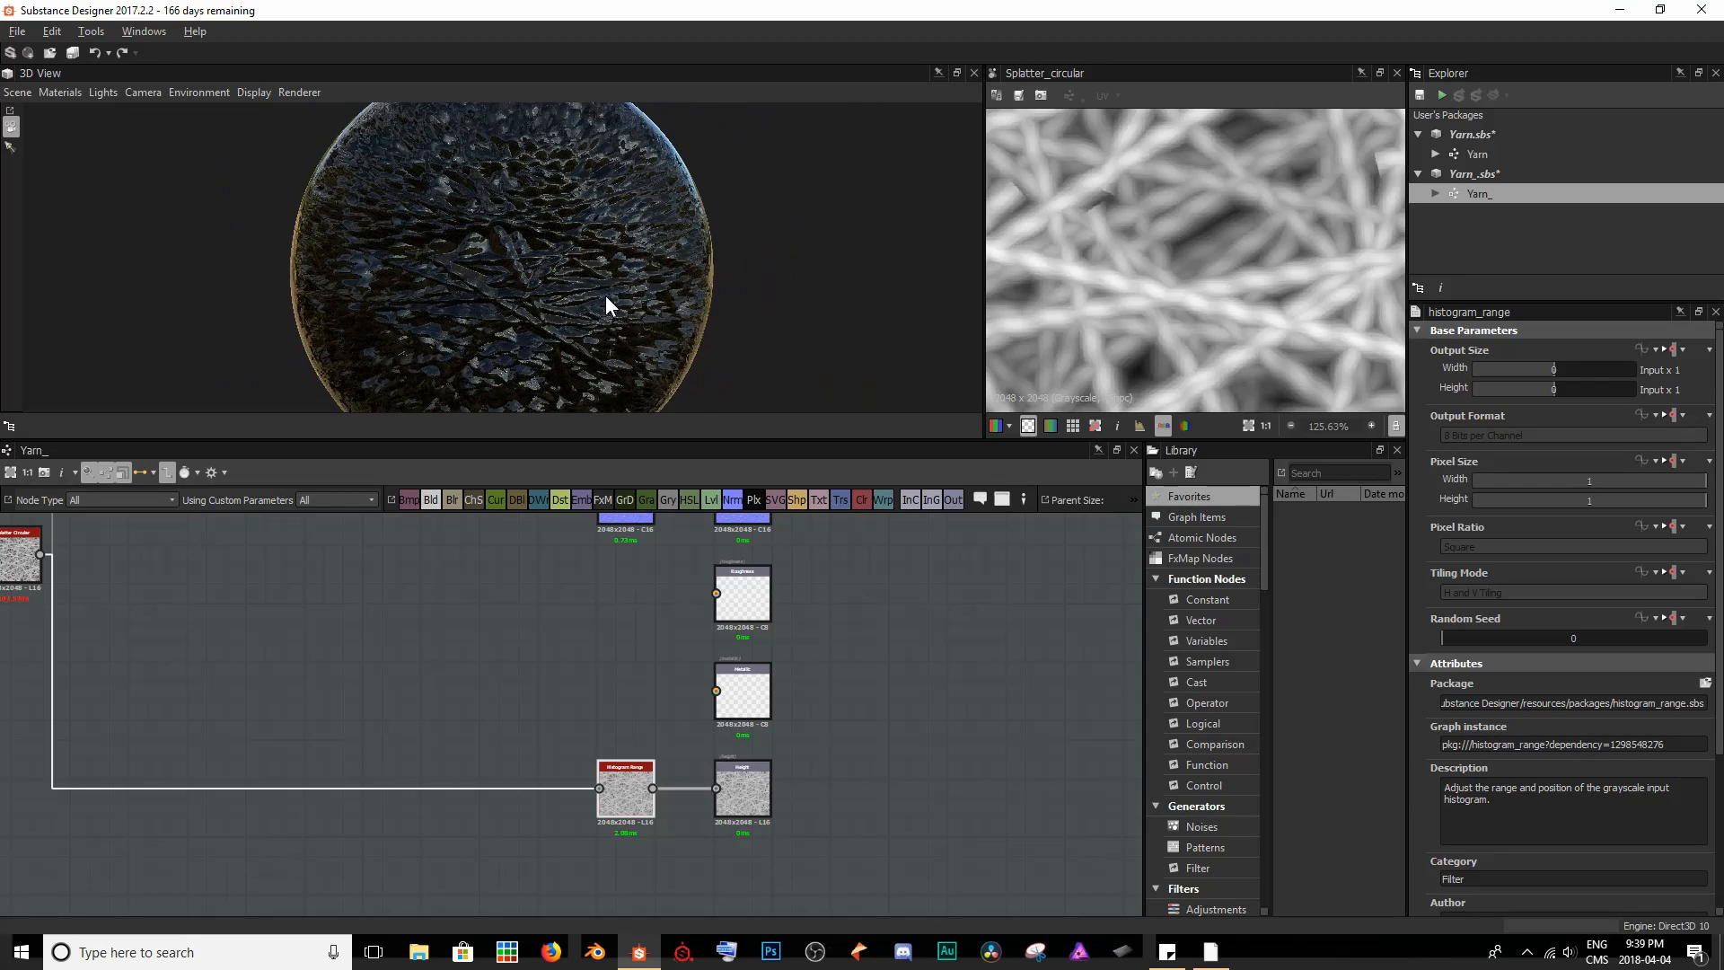
pyautogui.scroll(-2, 550, 284)
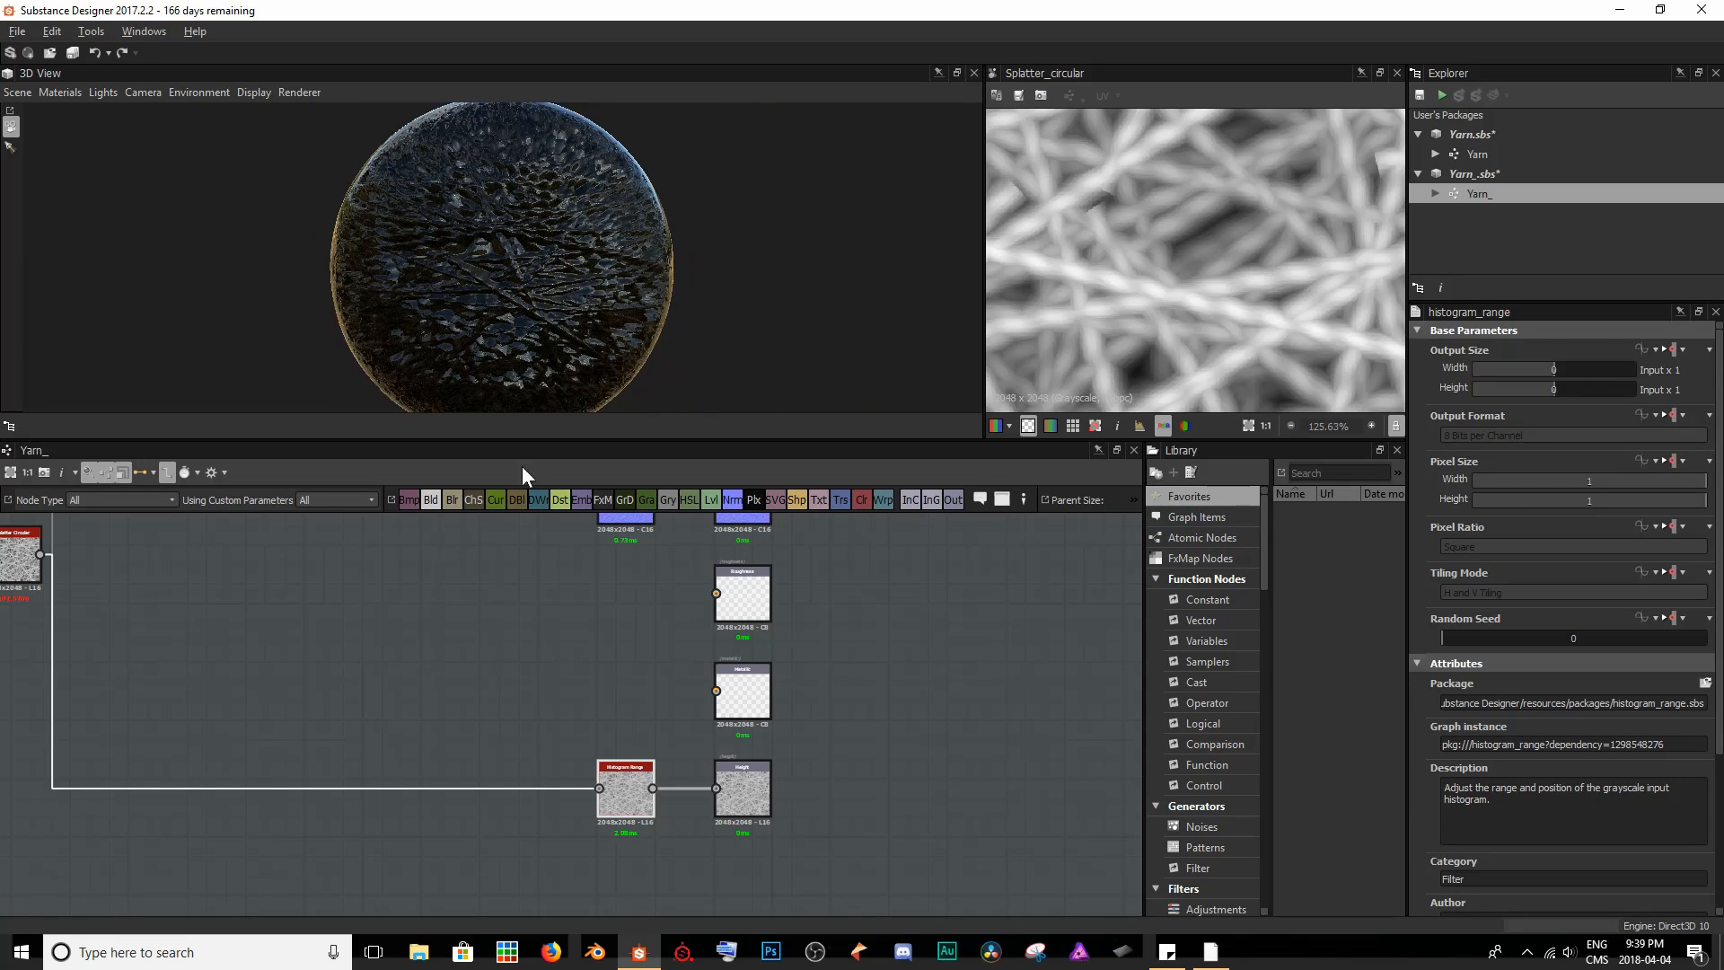
# - Add a Uniform Color node beside the outputs and connect it to the Roughness output
pyautogui.moveTo(557, 686); pyautogui.dragTo(607, 837, button='middle')
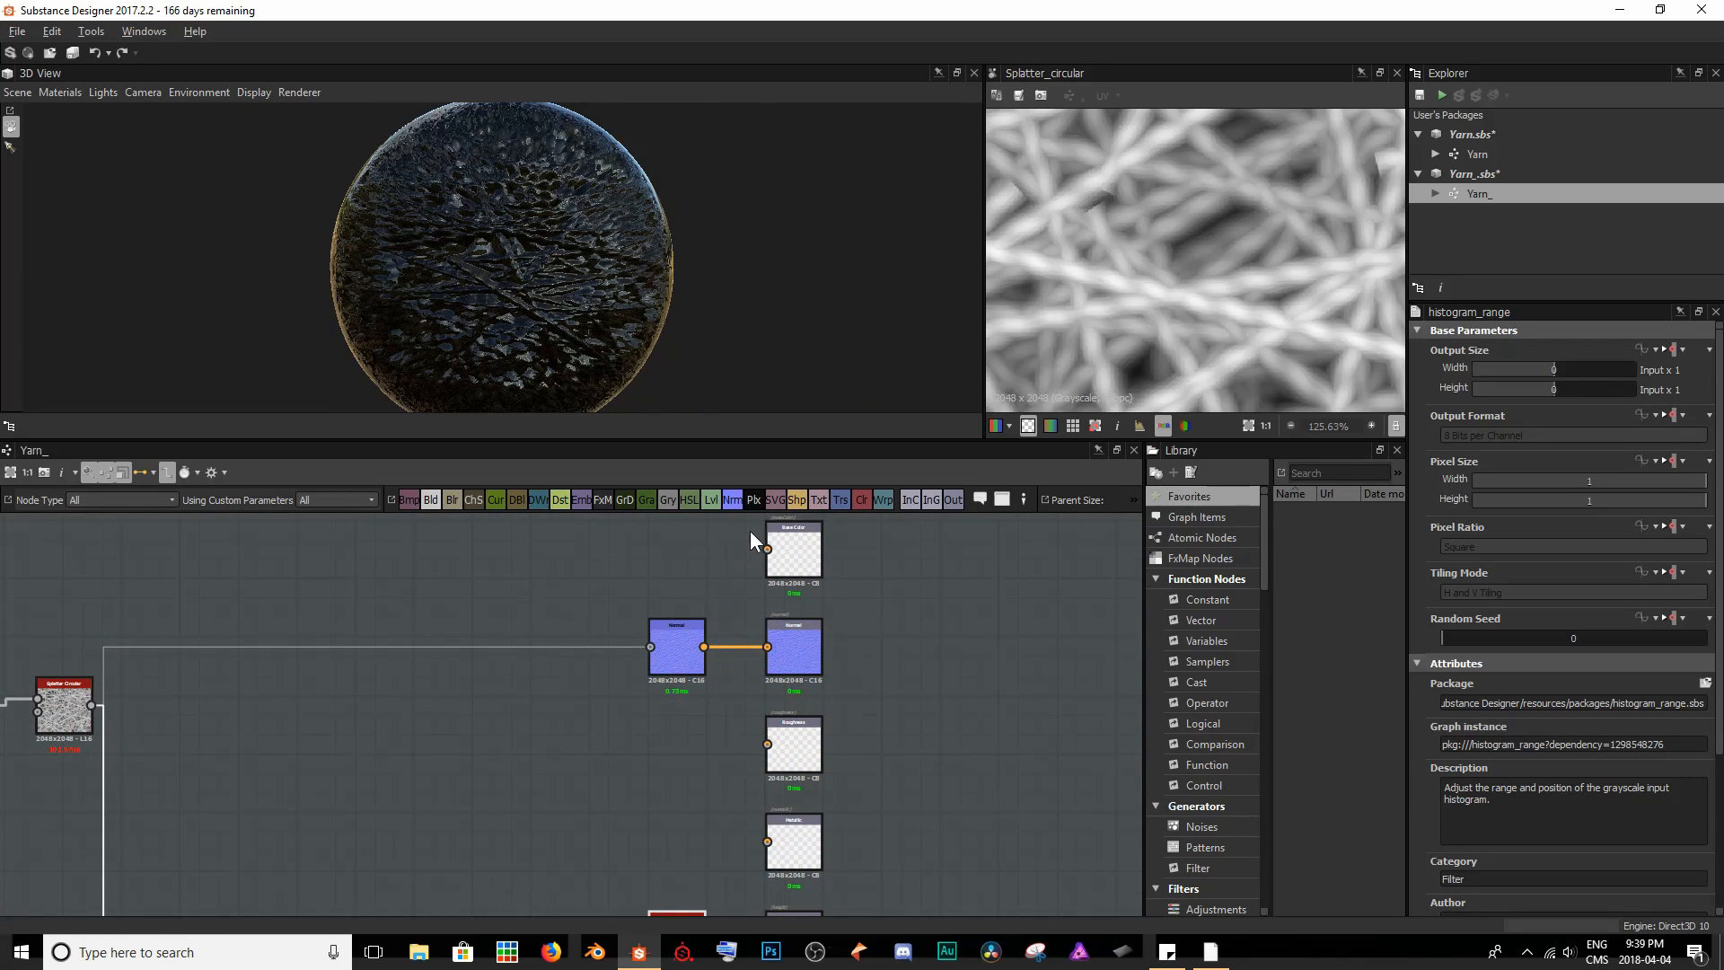
pyautogui.click(862, 502)
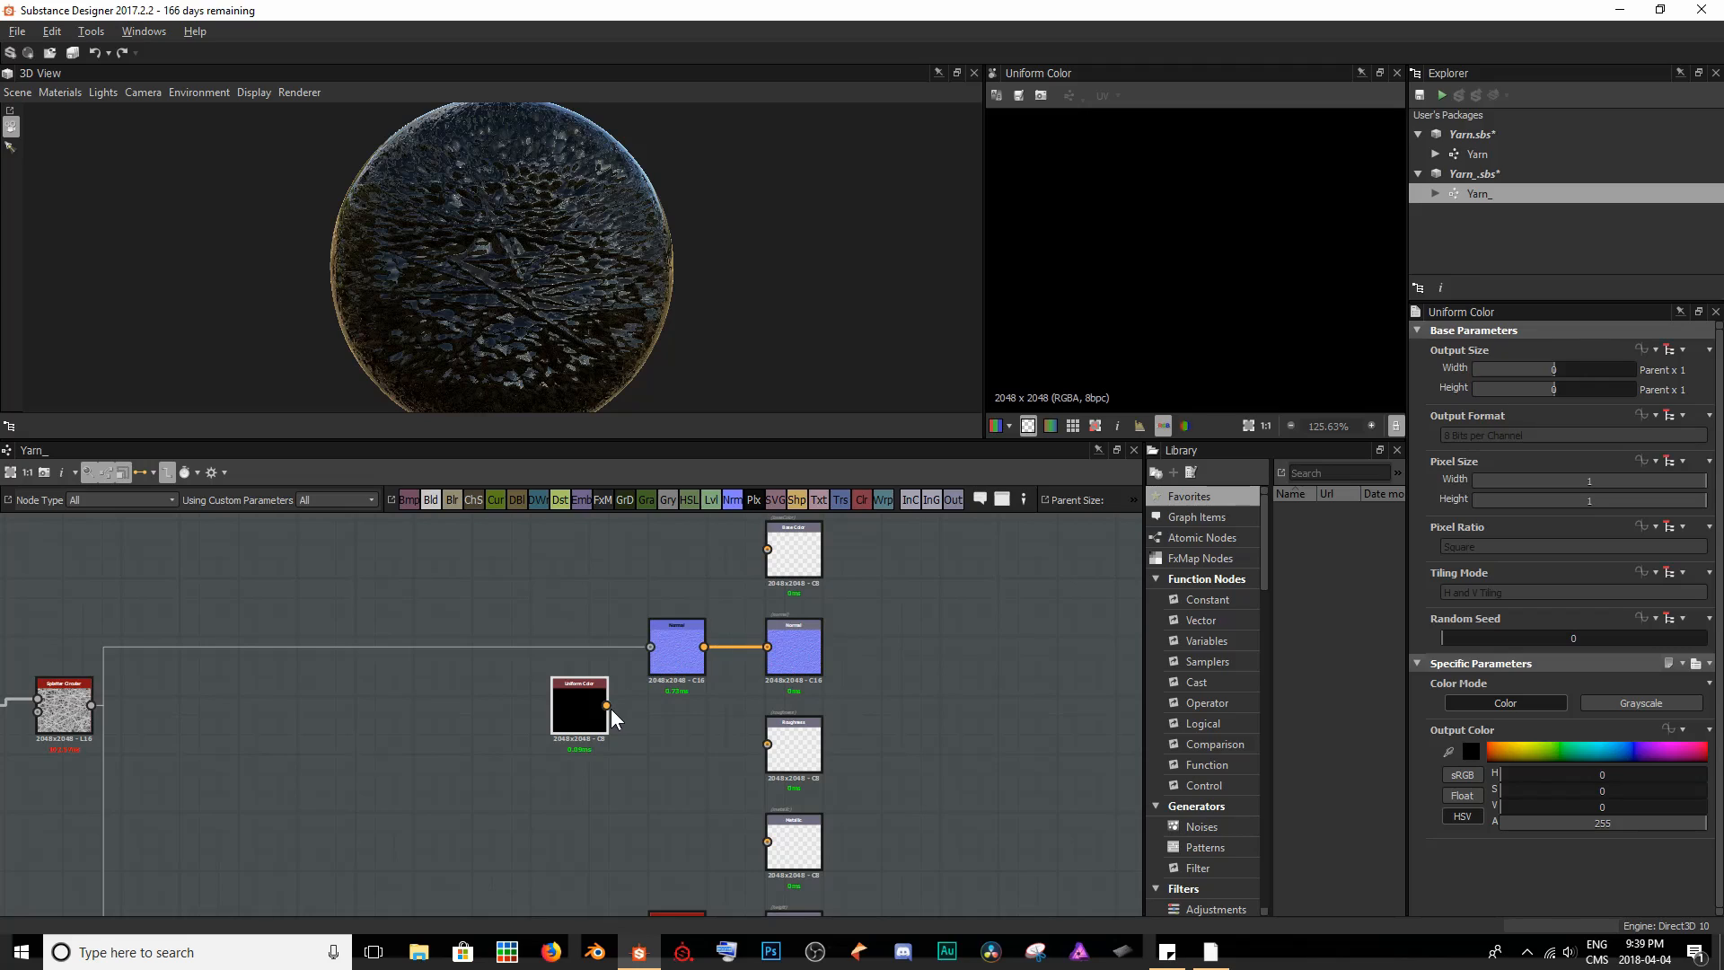
pyautogui.moveTo(608, 707); pyautogui.dragTo(778, 759)
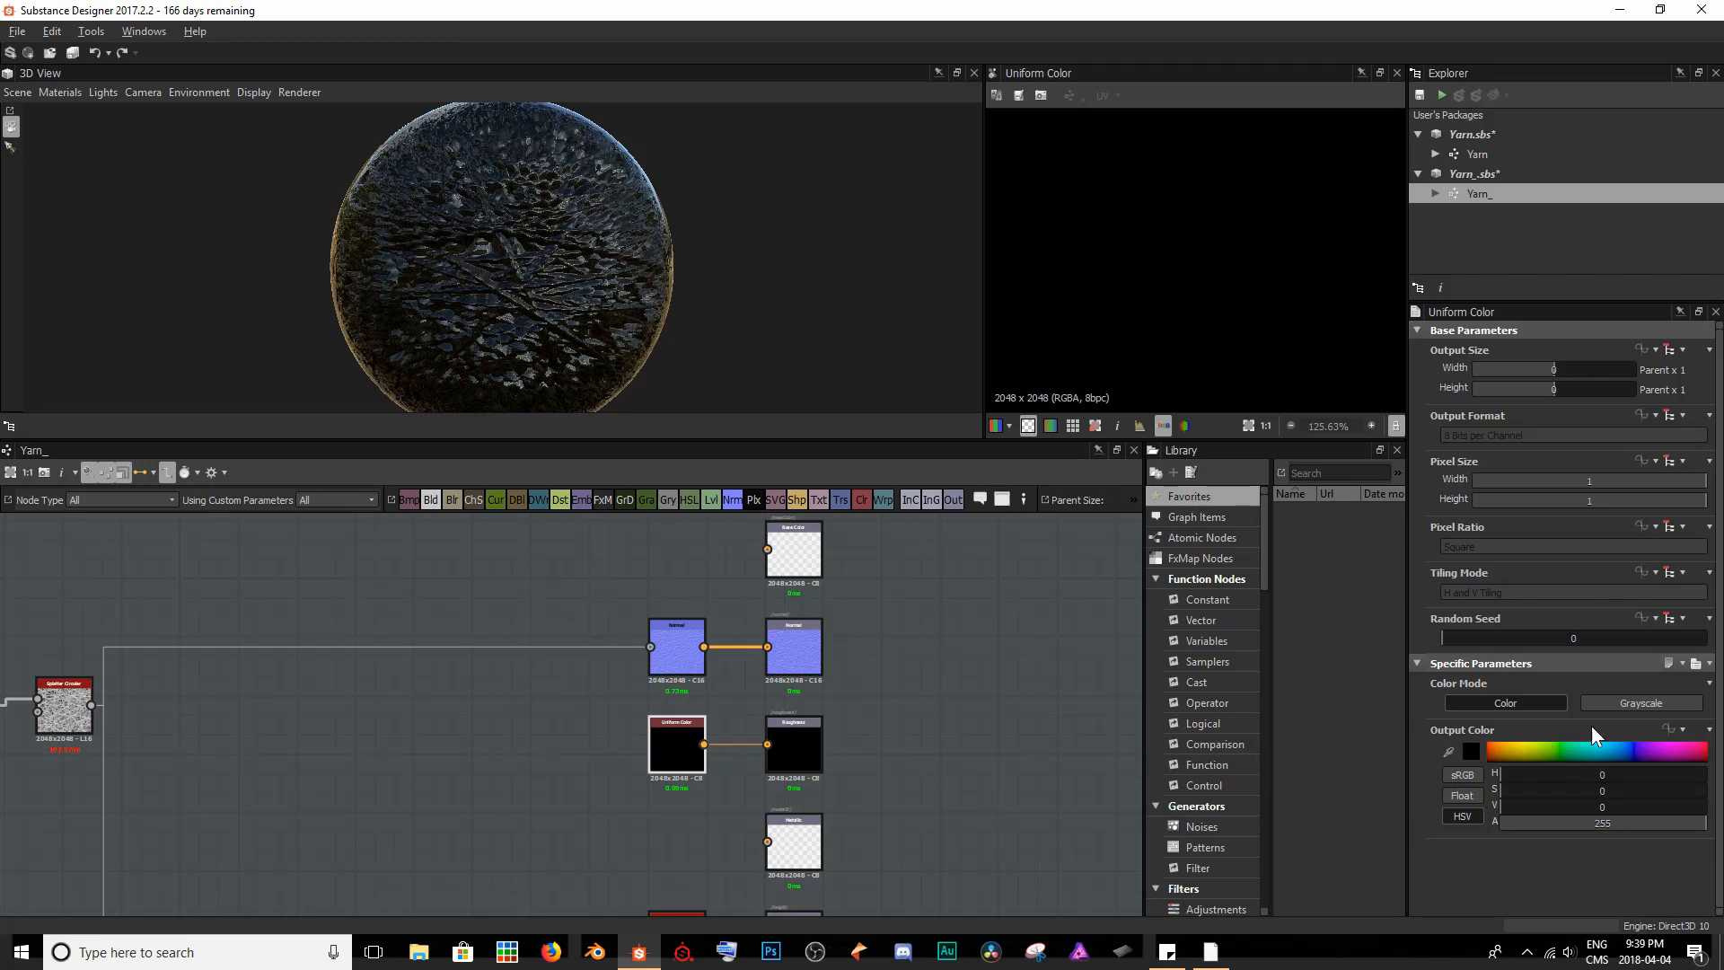
# - Switch the Uniform Color node to Grayscale with a luminance of about 146 and check the roughness on the sphere
pyautogui.click(1647, 705)
pyautogui.moveTo(1623, 774)
pyautogui.mouseDown()
pyautogui.moveTo(1581, 780)
pyautogui.moveTo(1646, 780)
pyautogui.mouseUp()
pyautogui.moveTo(1646, 779); pyautogui.dragTo(1634, 777)
pyautogui.moveTo(540, 196); pyautogui.dragTo(371, 296)
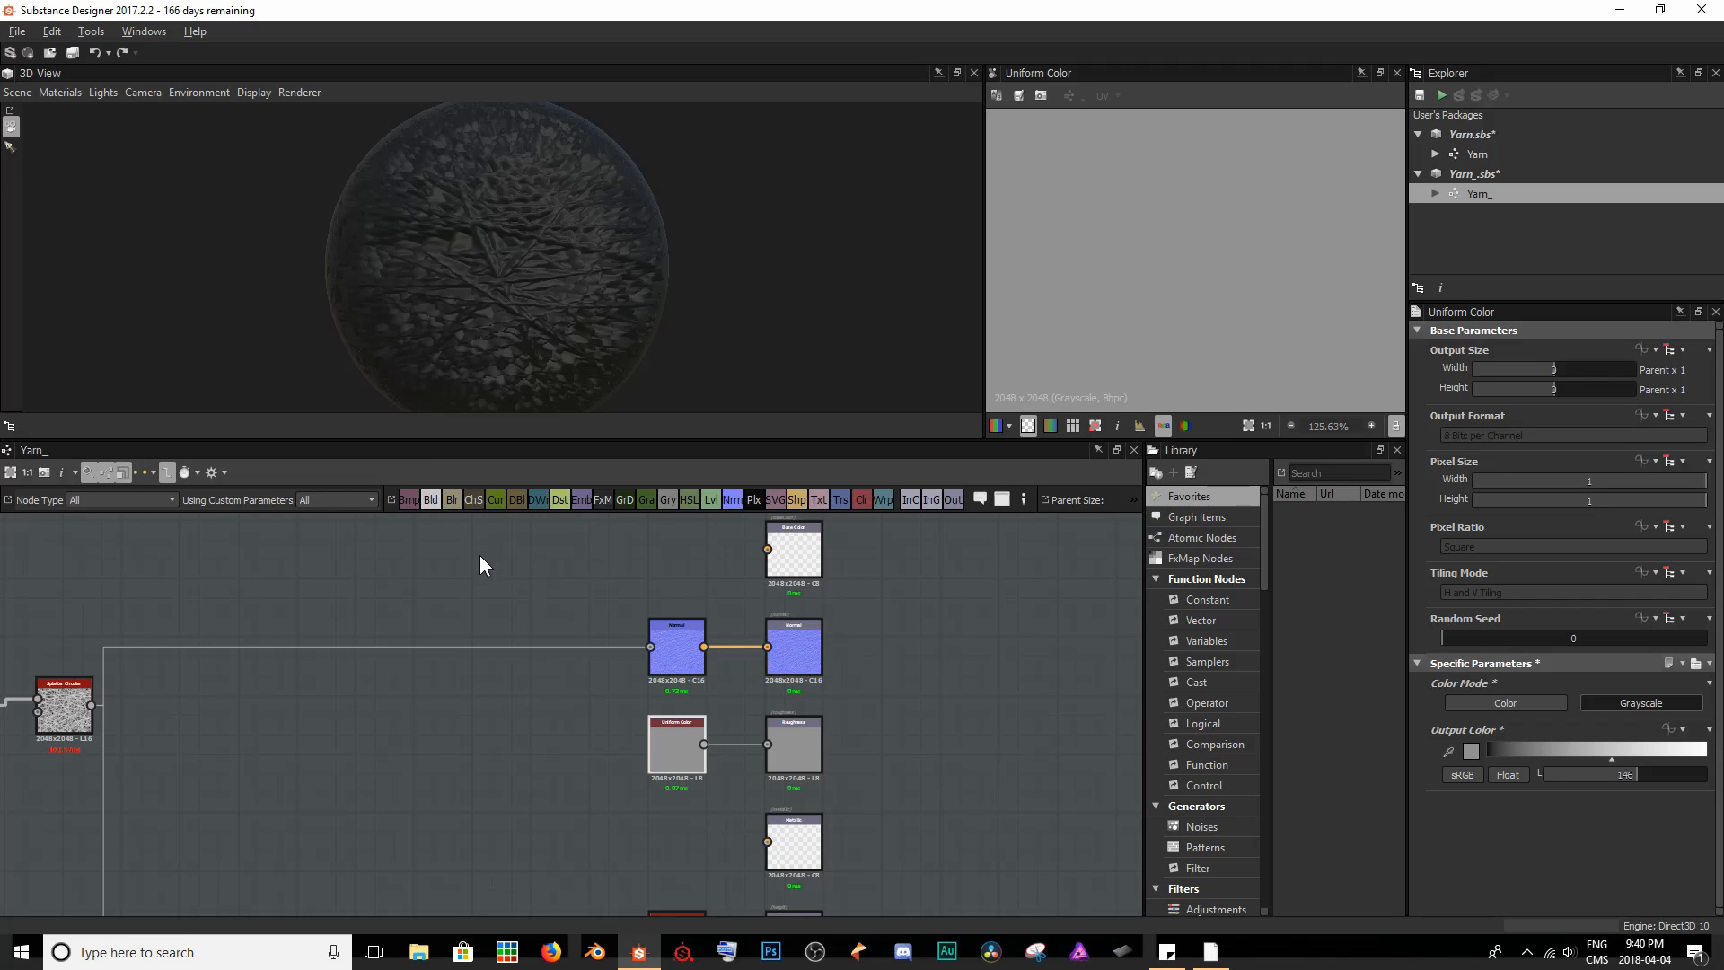
# - Add a Gradient Map node in the empty area above the Splatter Circular node's output link
pyautogui.click(493, 591)
pyautogui.moveTo(492, 593); pyautogui.dragTo(738, 684, button='middle')
pyautogui.press('space')
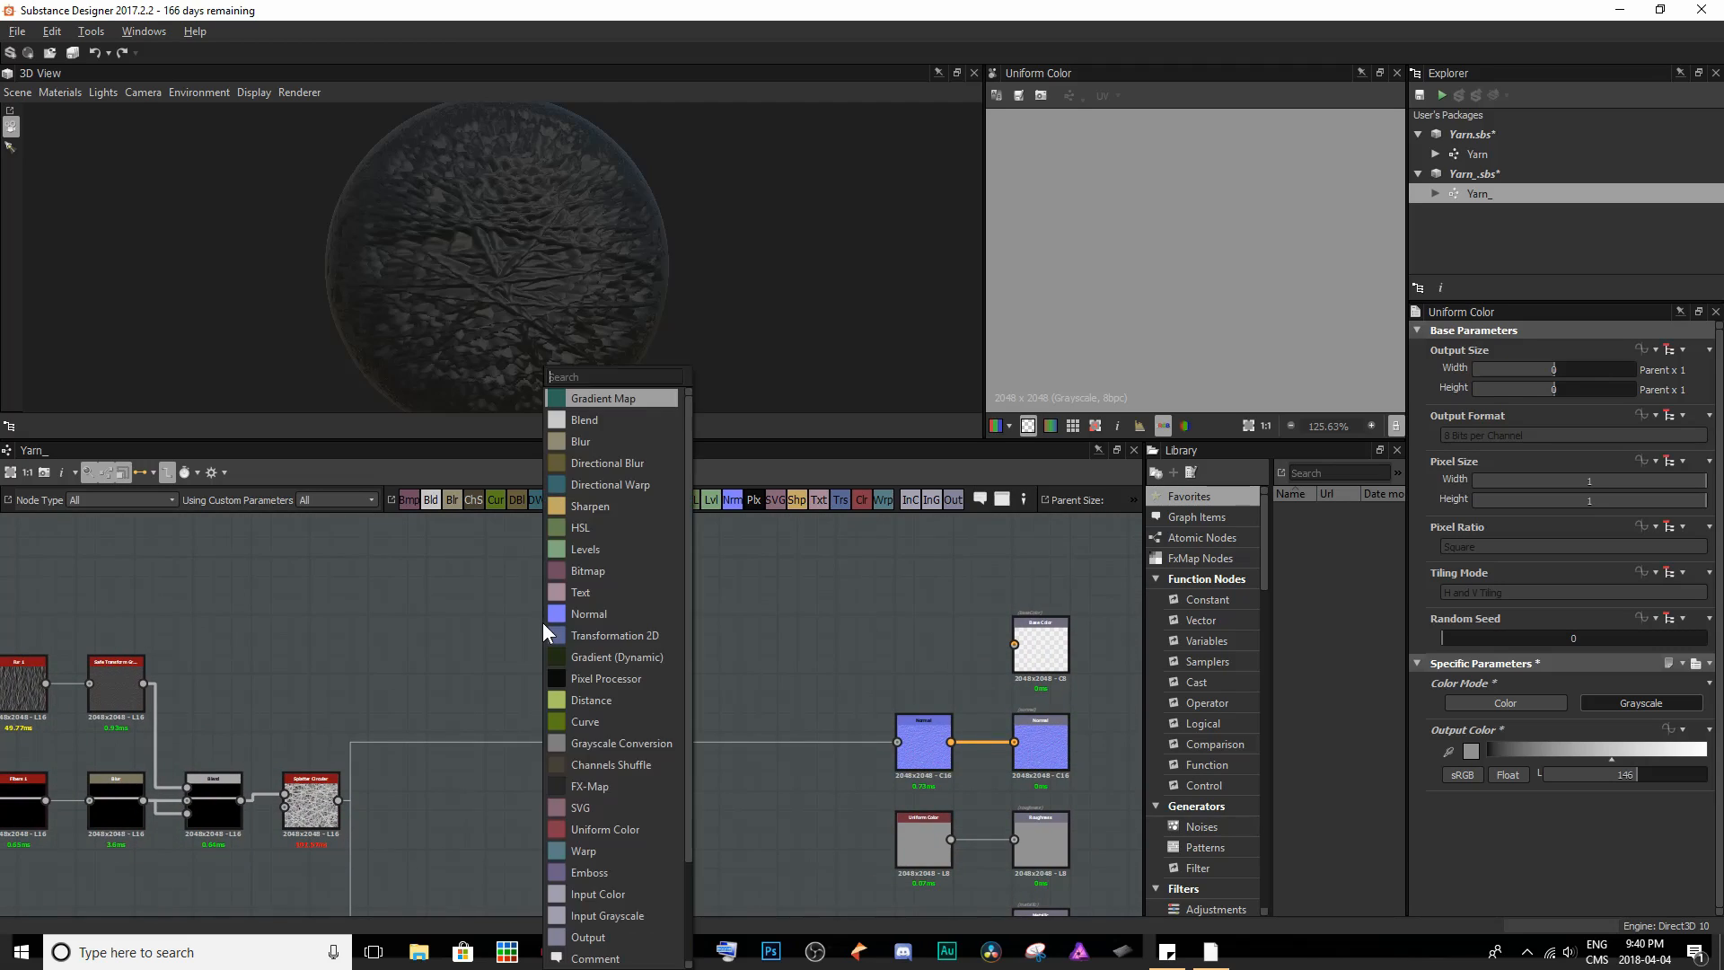
pyautogui.write('grad')
pyautogui.press('Return')
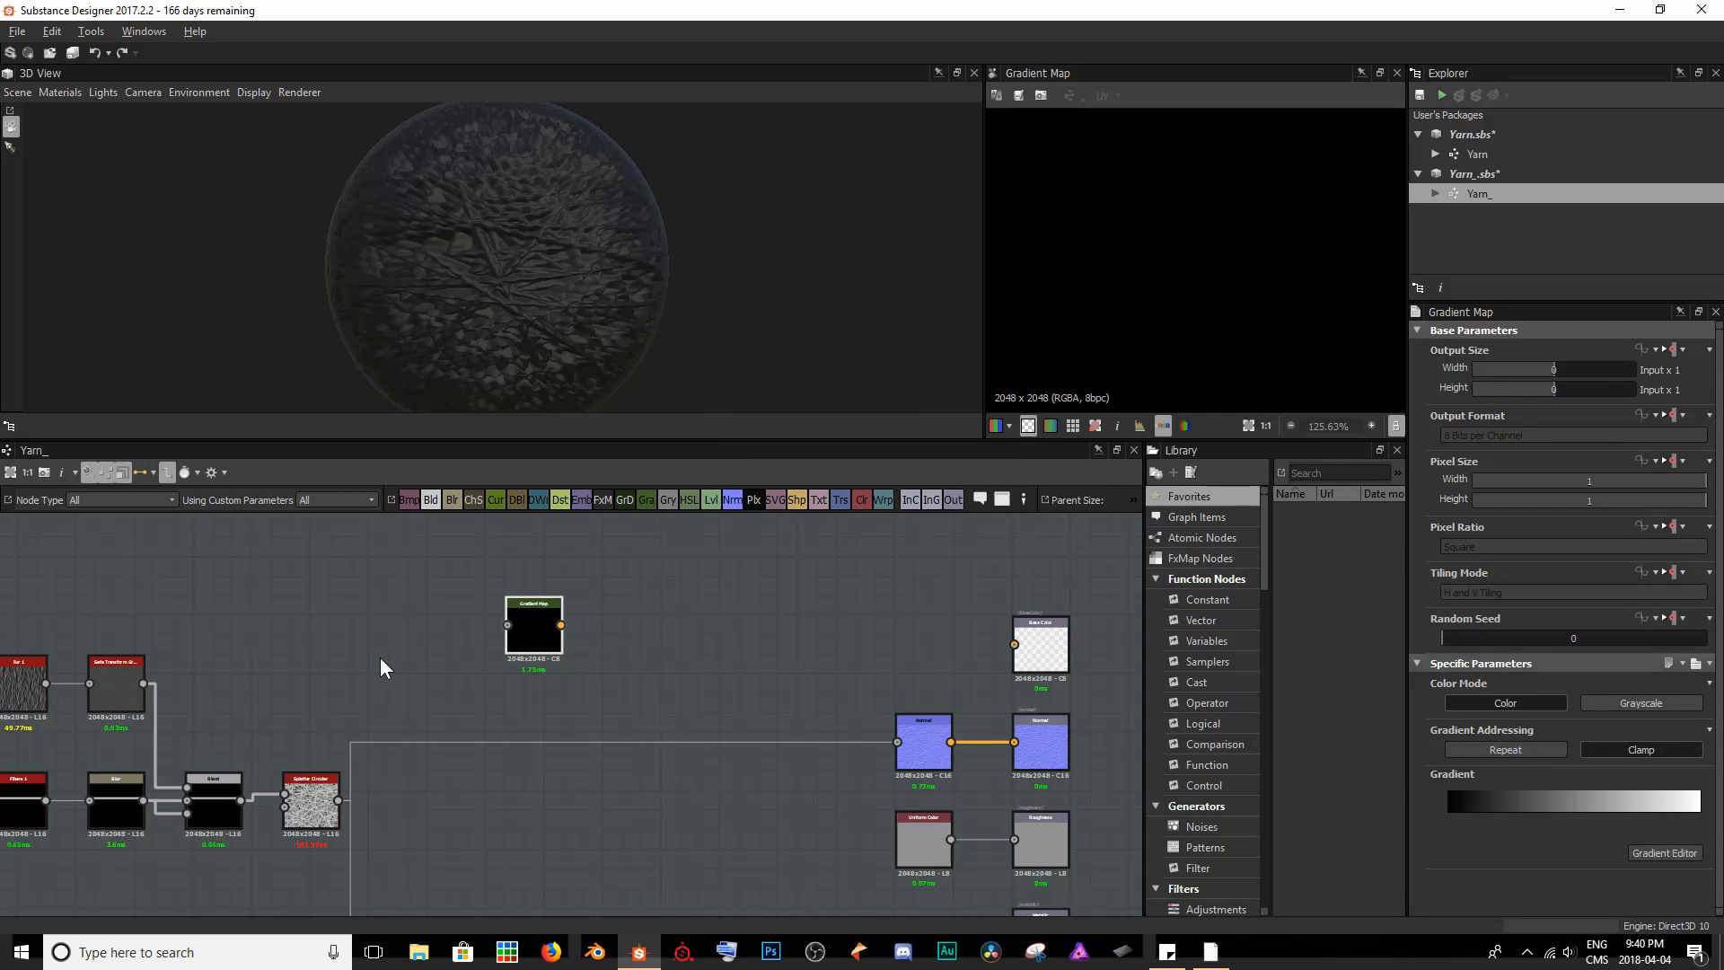
# - Feed the Splatter Circular output into the Gradient Map node and display its result in the 2D view
pyautogui.moveTo(379, 657); pyautogui.dragTo(453, 648, button='middle')
pyautogui.click(399, 787)
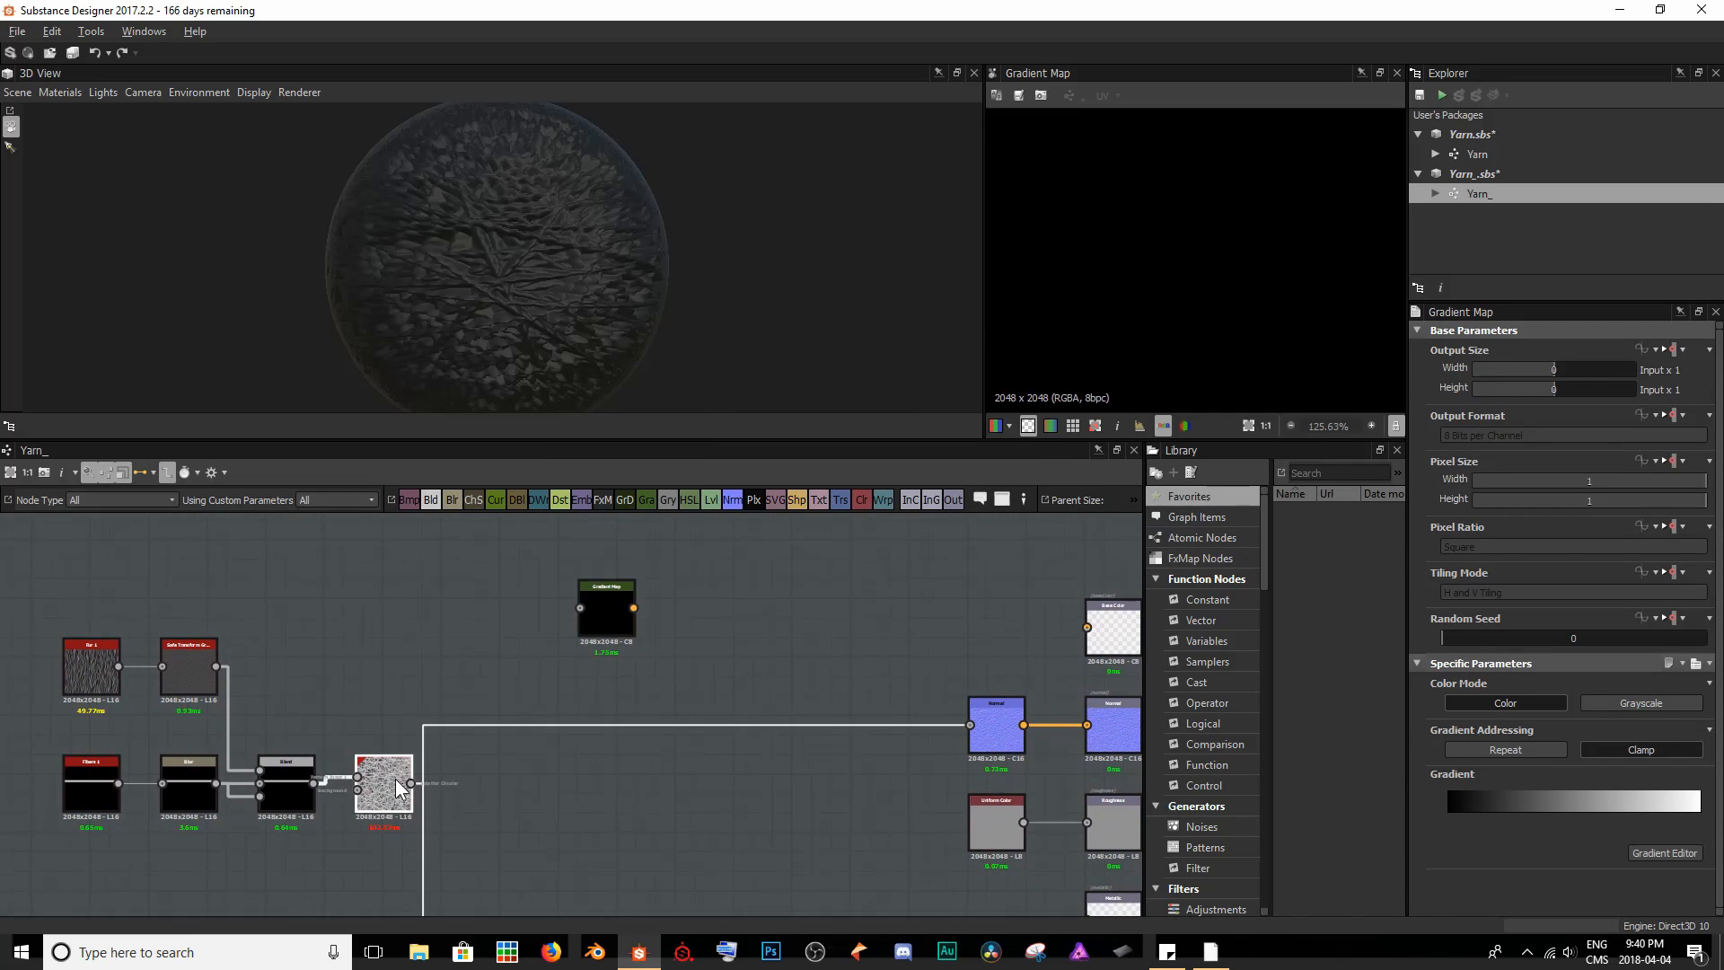
pyautogui.scroll(-8, 1167, 271)
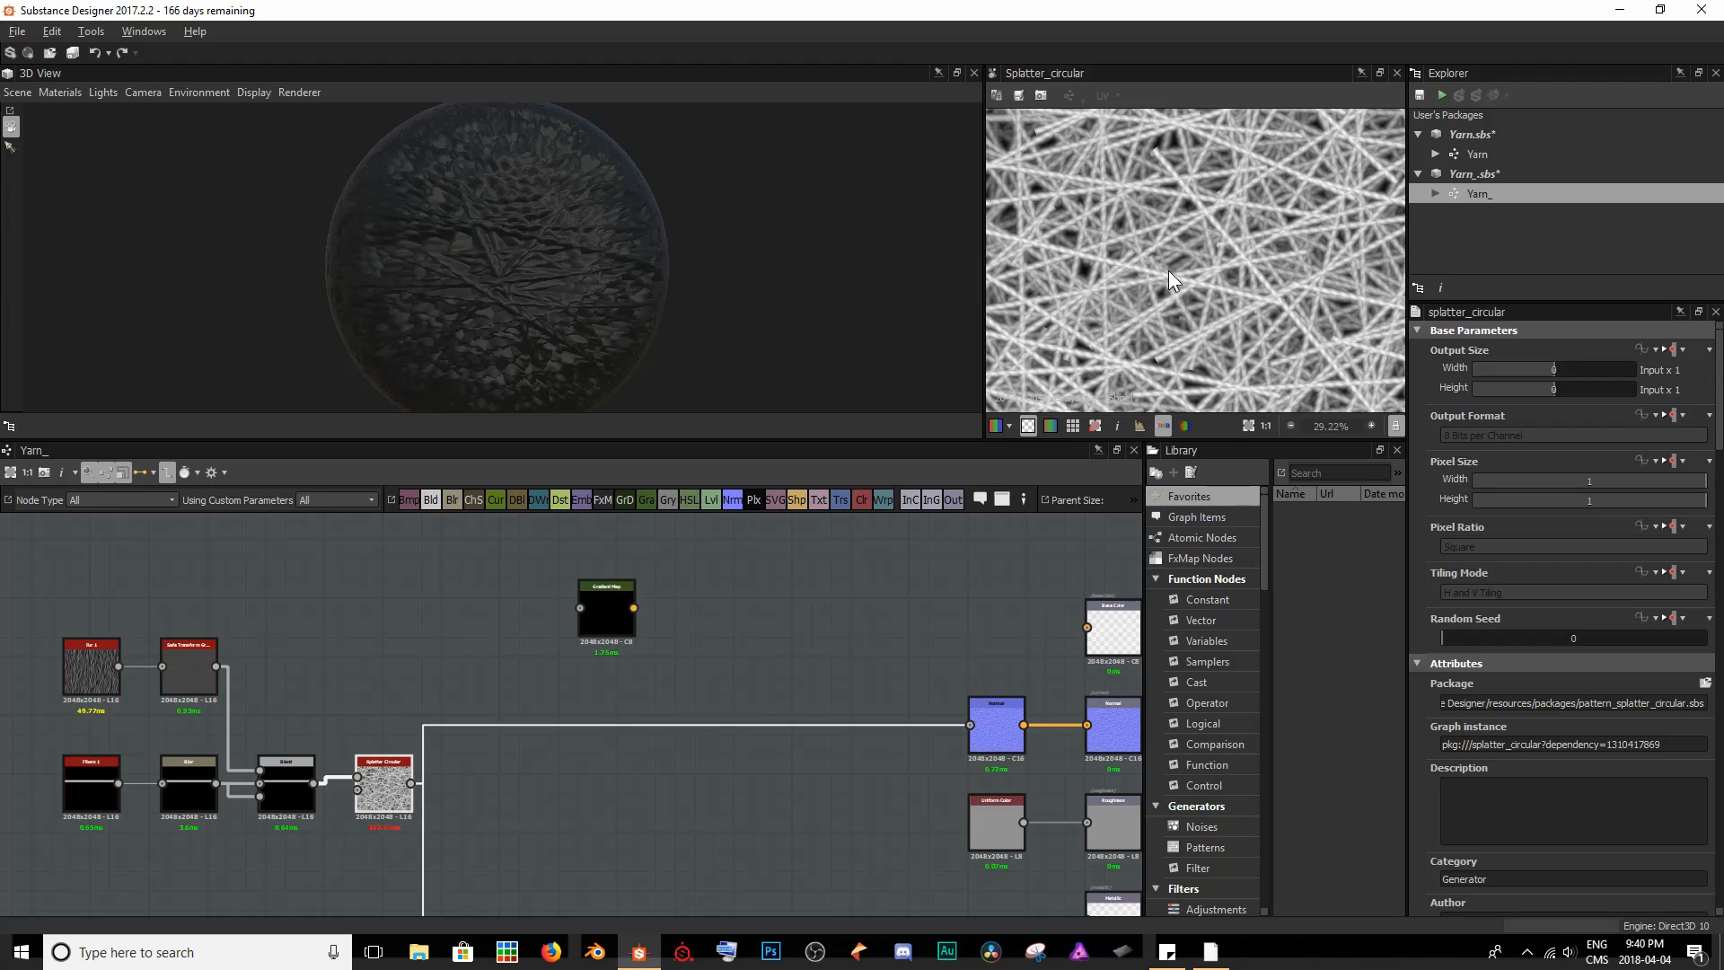
pyautogui.moveTo(417, 782); pyautogui.dragTo(581, 608)
pyautogui.click(608, 610)
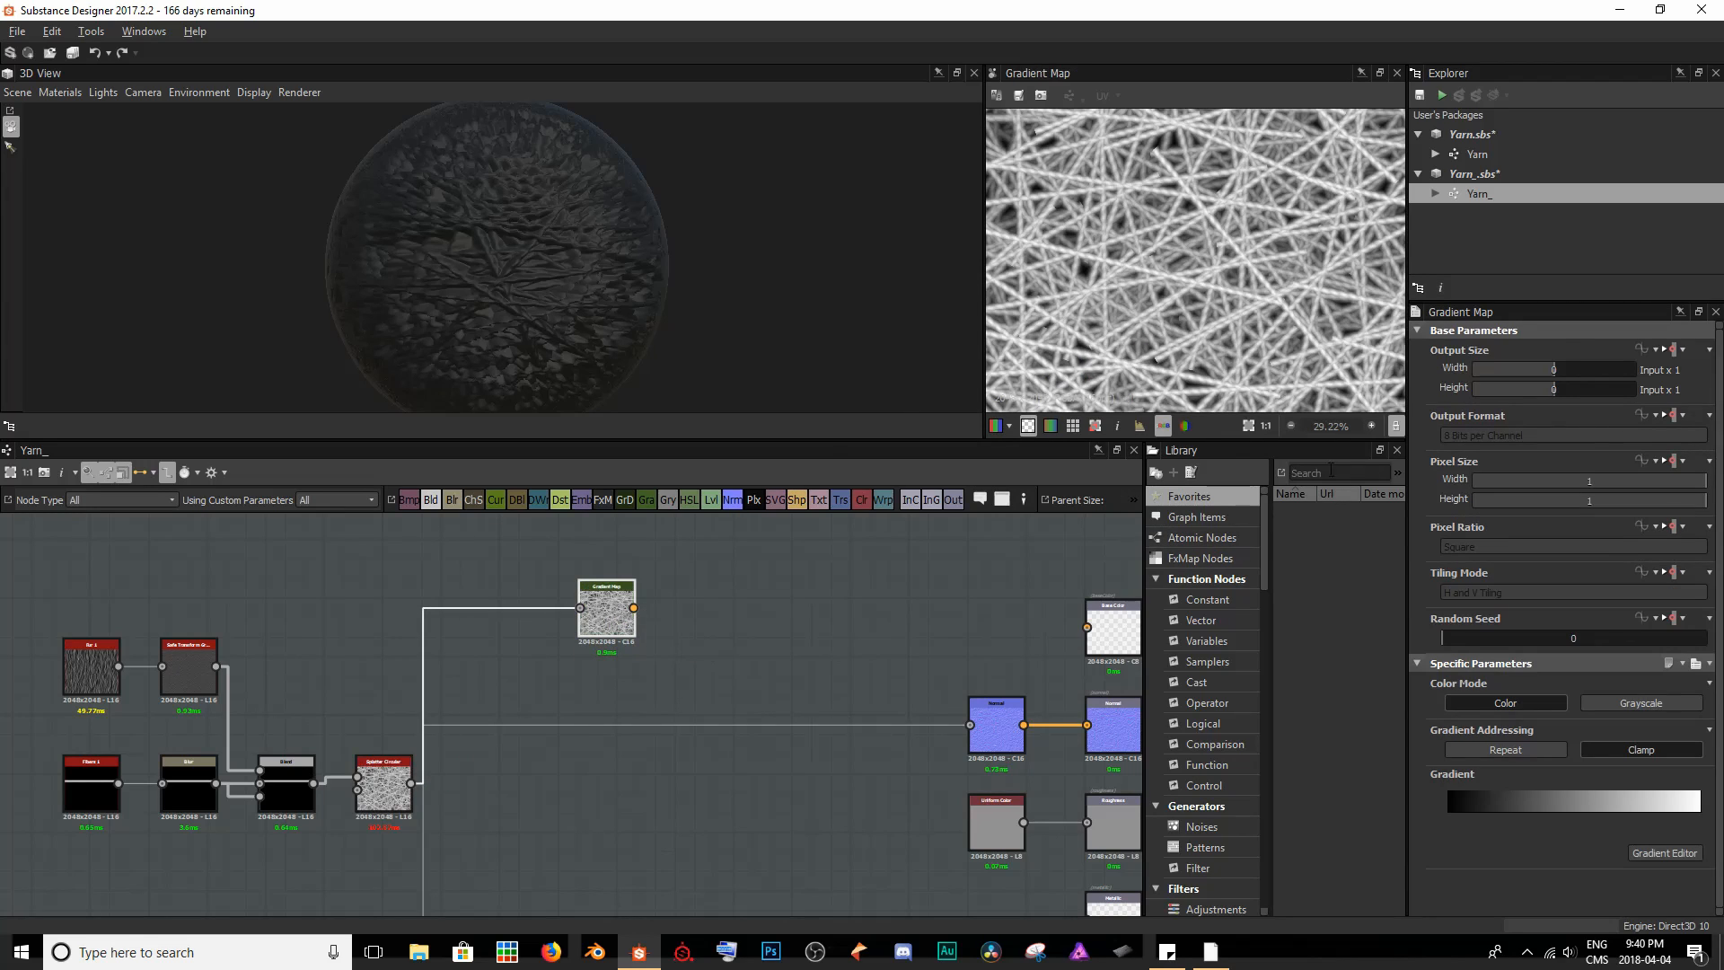
pyautogui.scroll(-4, 1254, 248)
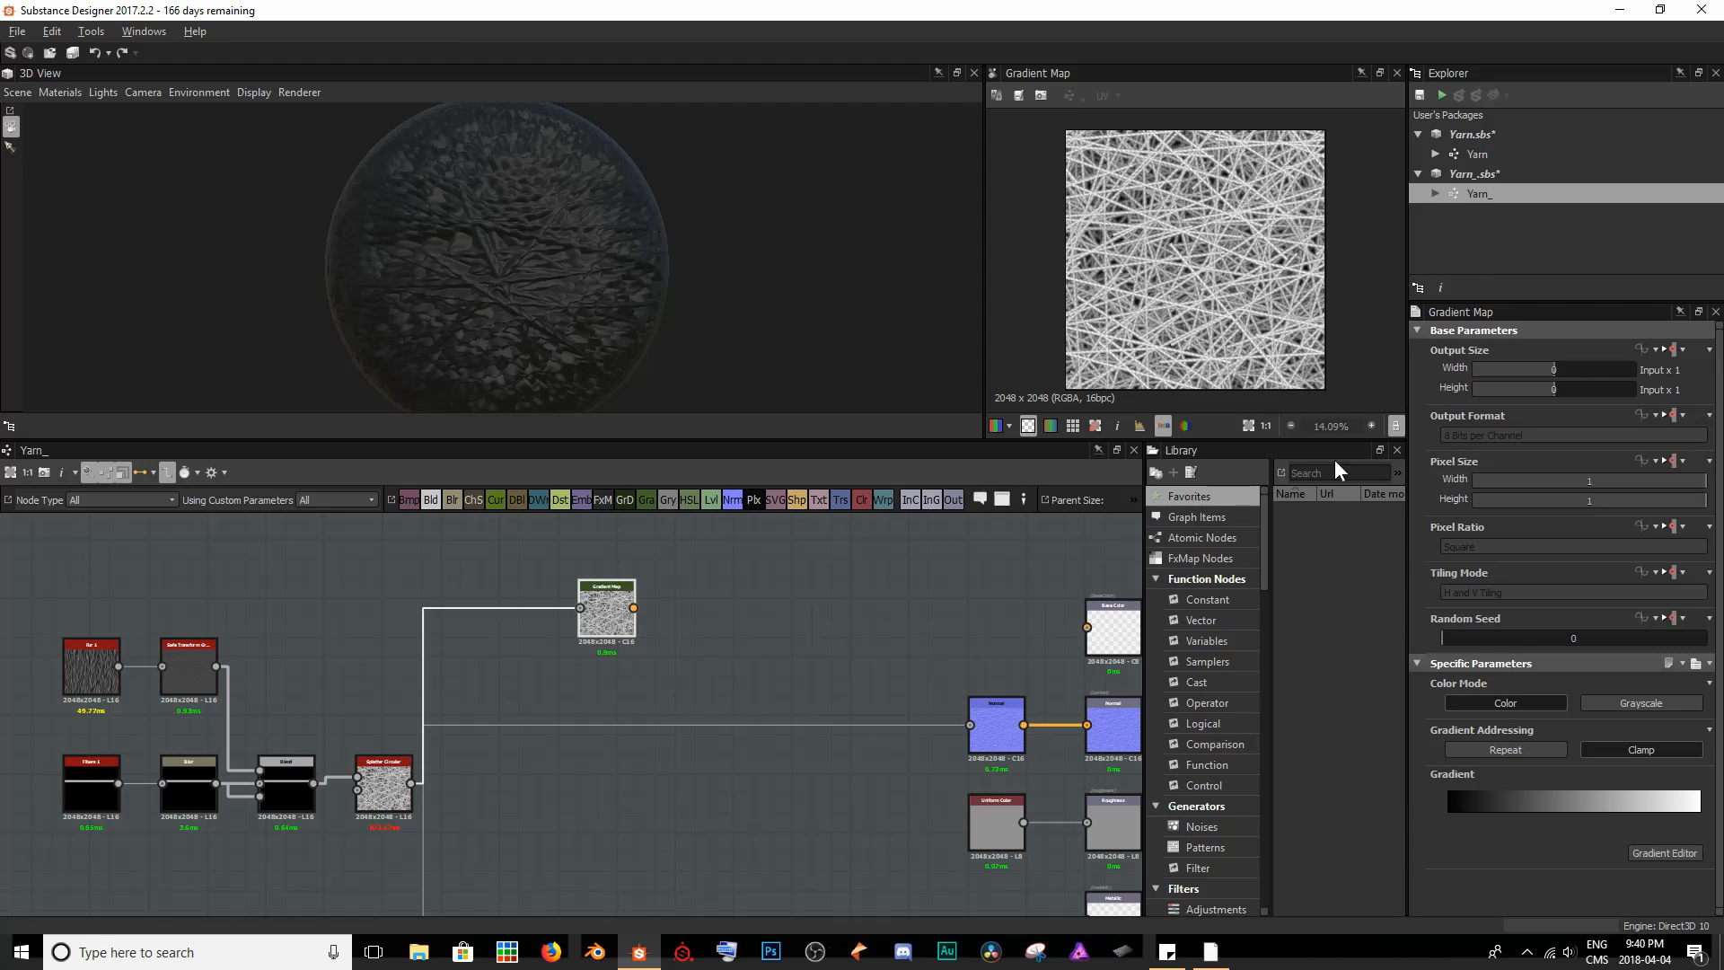
# - Open the Gradient Map's gradient for editing and select its white end key
pyautogui.click(1666, 855)
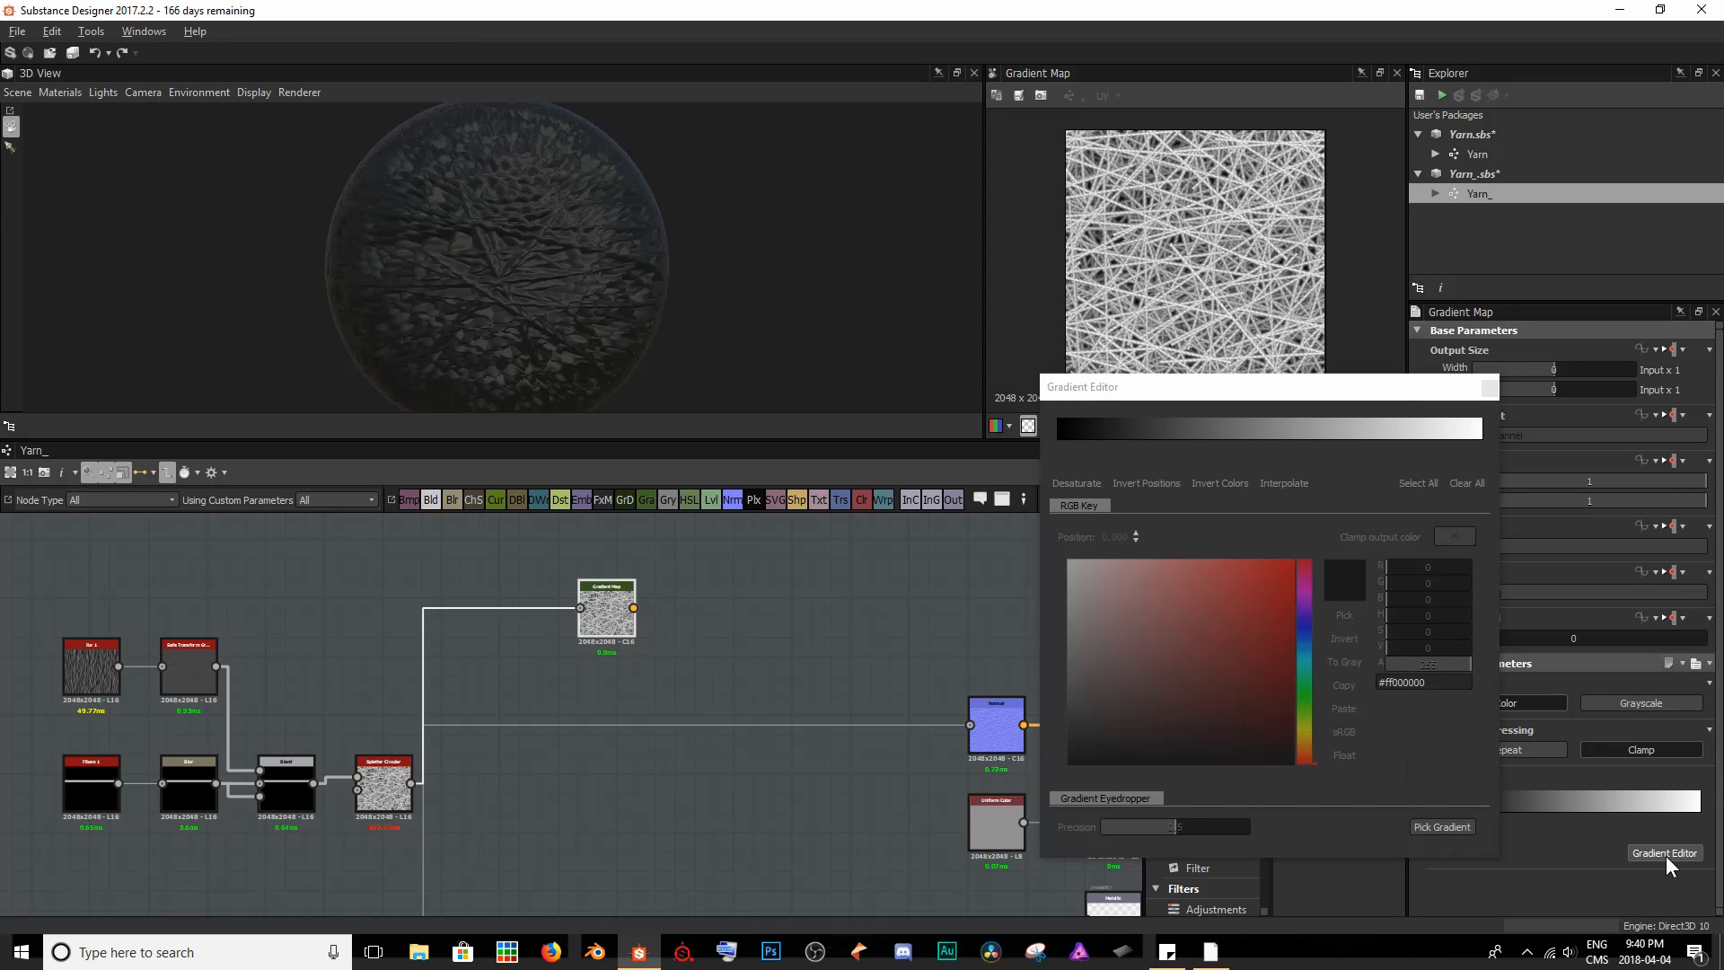
pyautogui.moveTo(1309, 381); pyautogui.dragTo(935, 421)
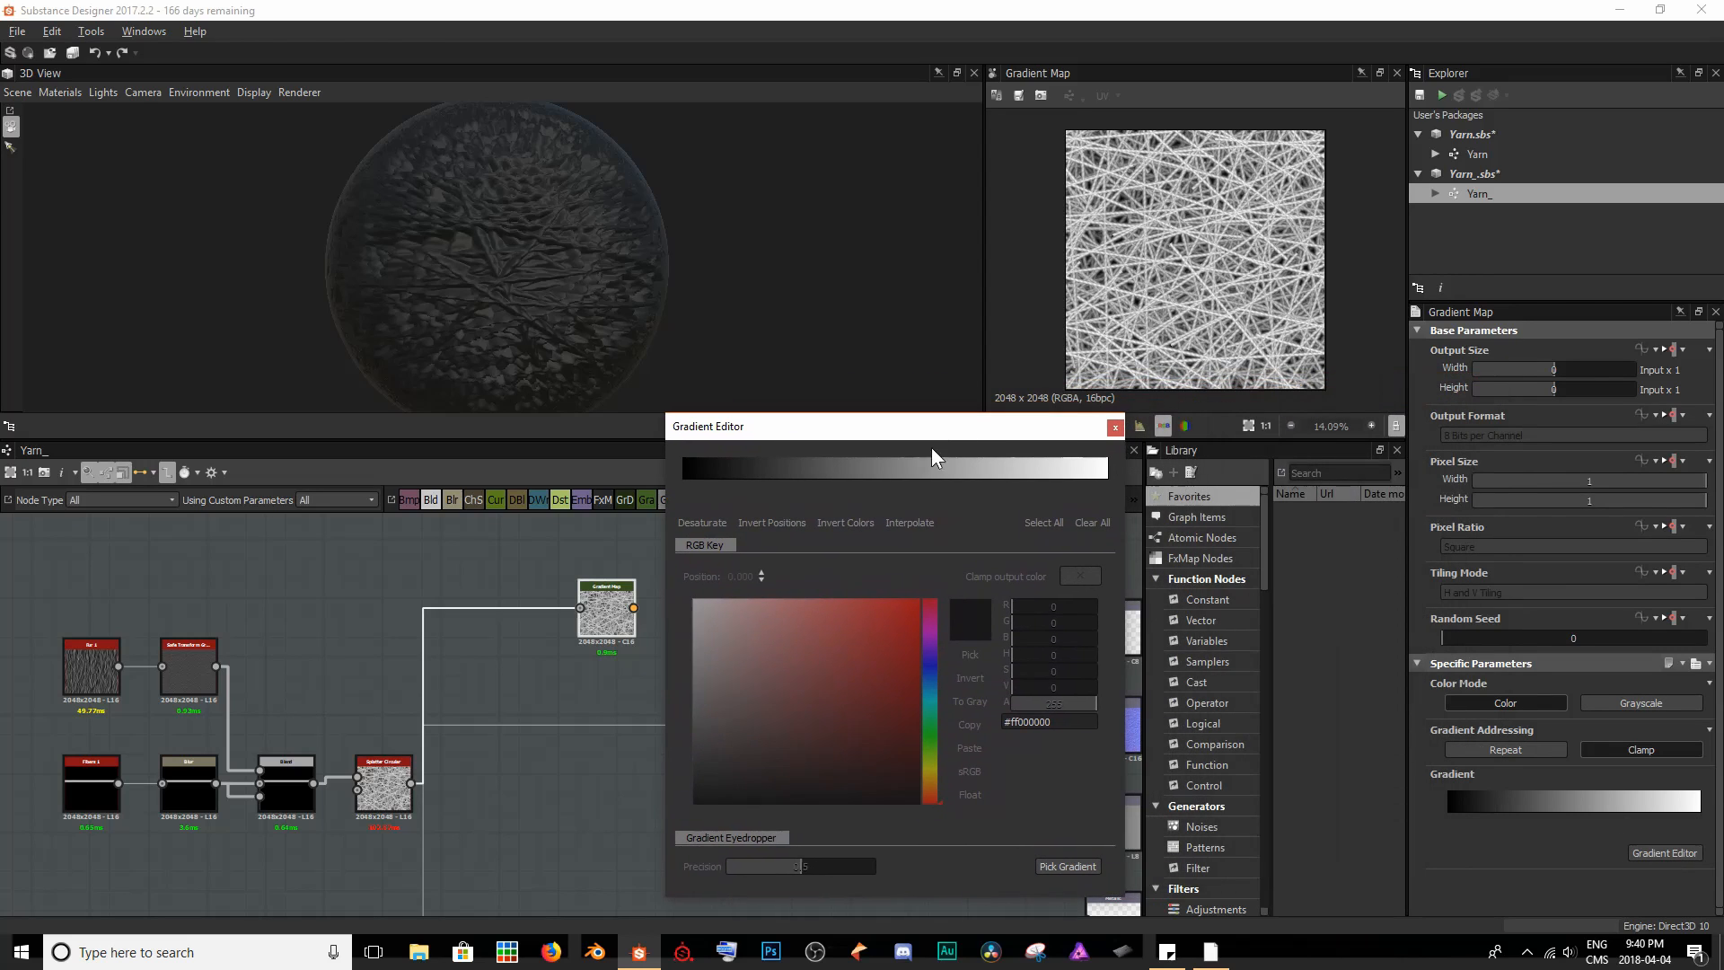
pyautogui.click(1107, 482)
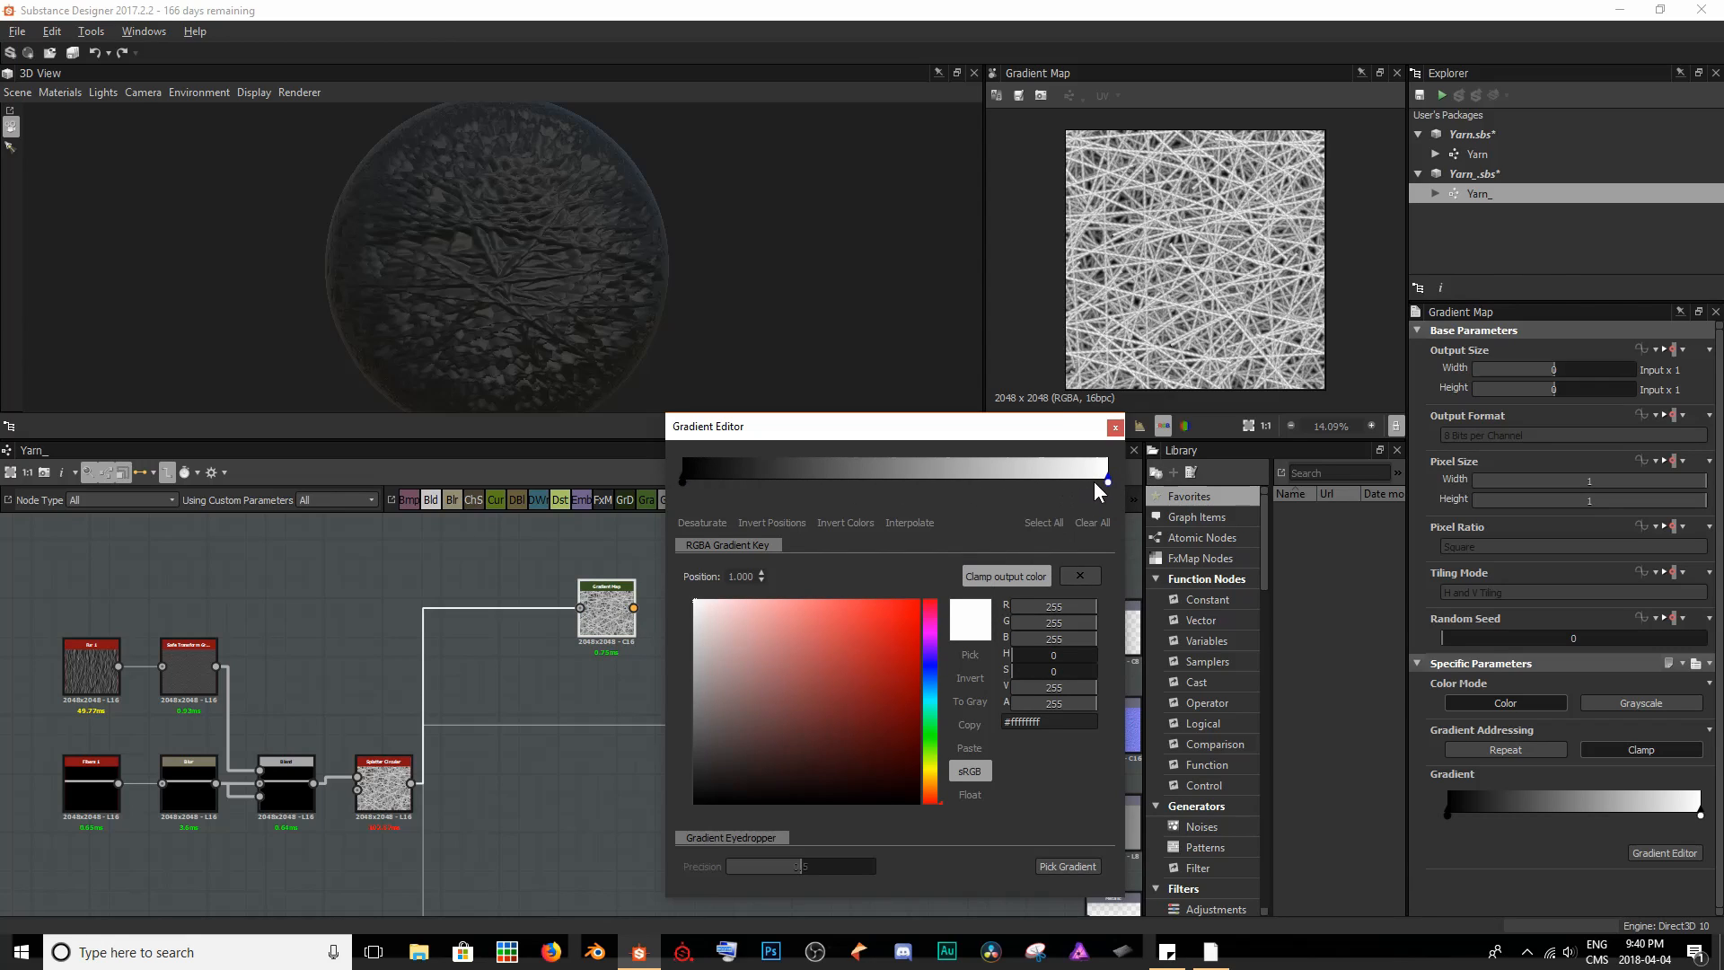
# - Try the white gradient key at position 0.850, compare the strands in the 2D view, and return the key to 1.000
pyautogui.moveTo(1107, 484); pyautogui.dragTo(1043, 483)
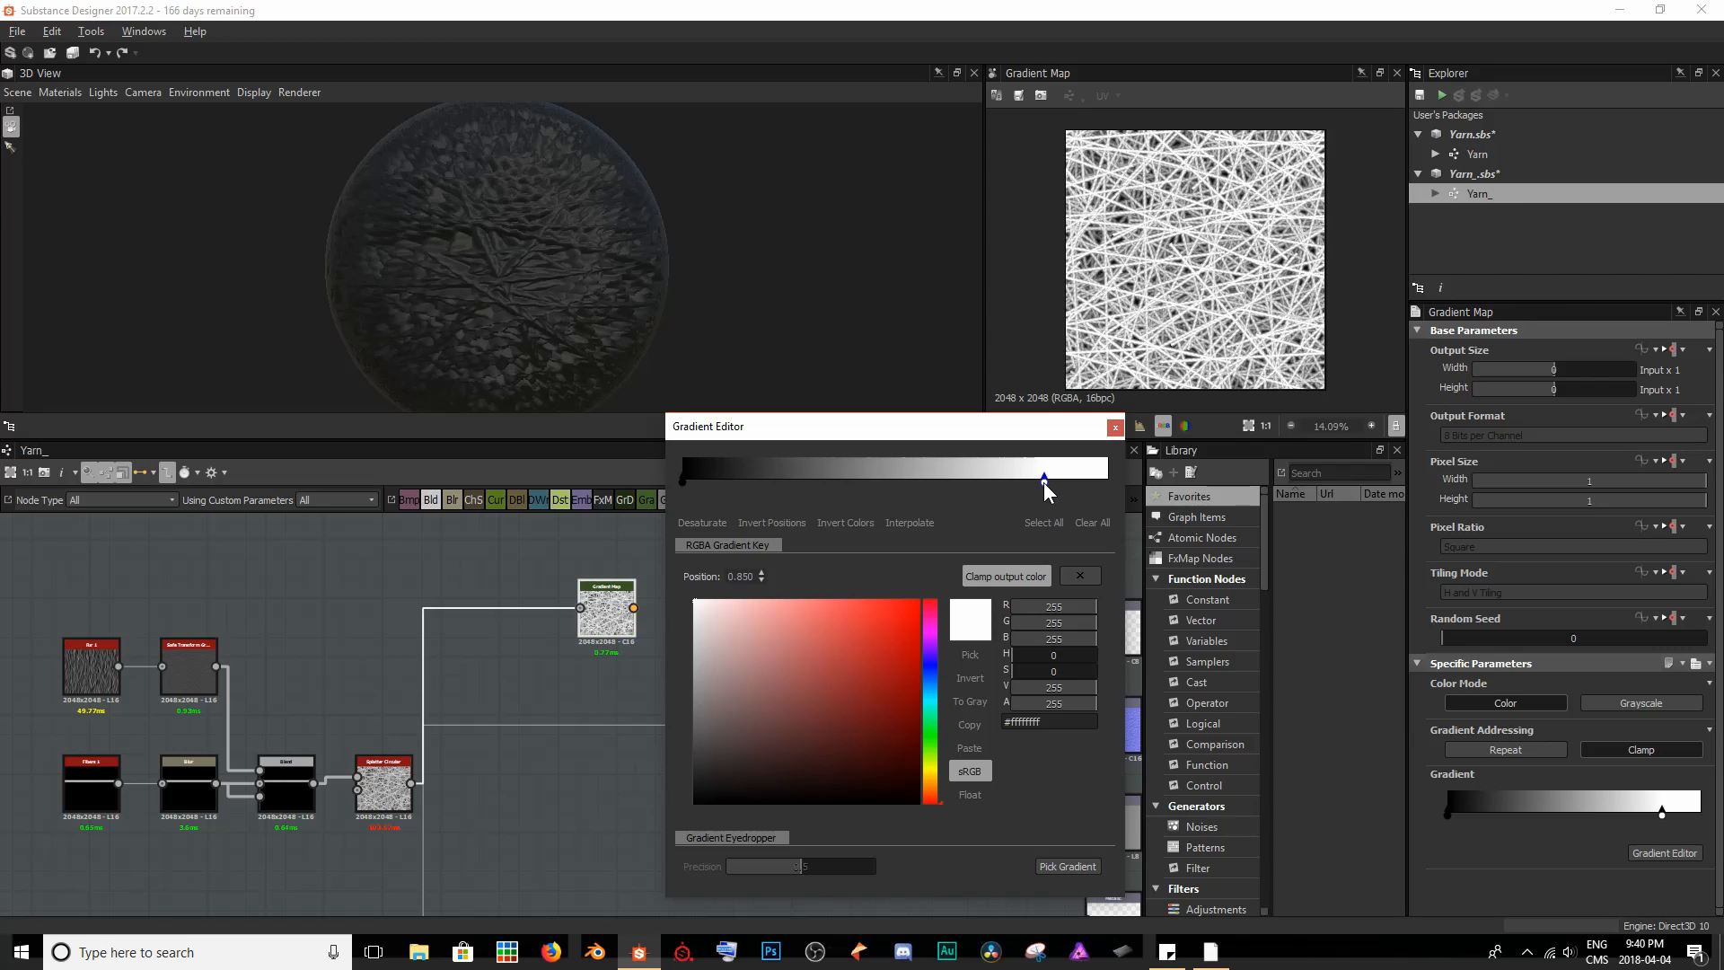
pyautogui.scroll(9, 1181, 261)
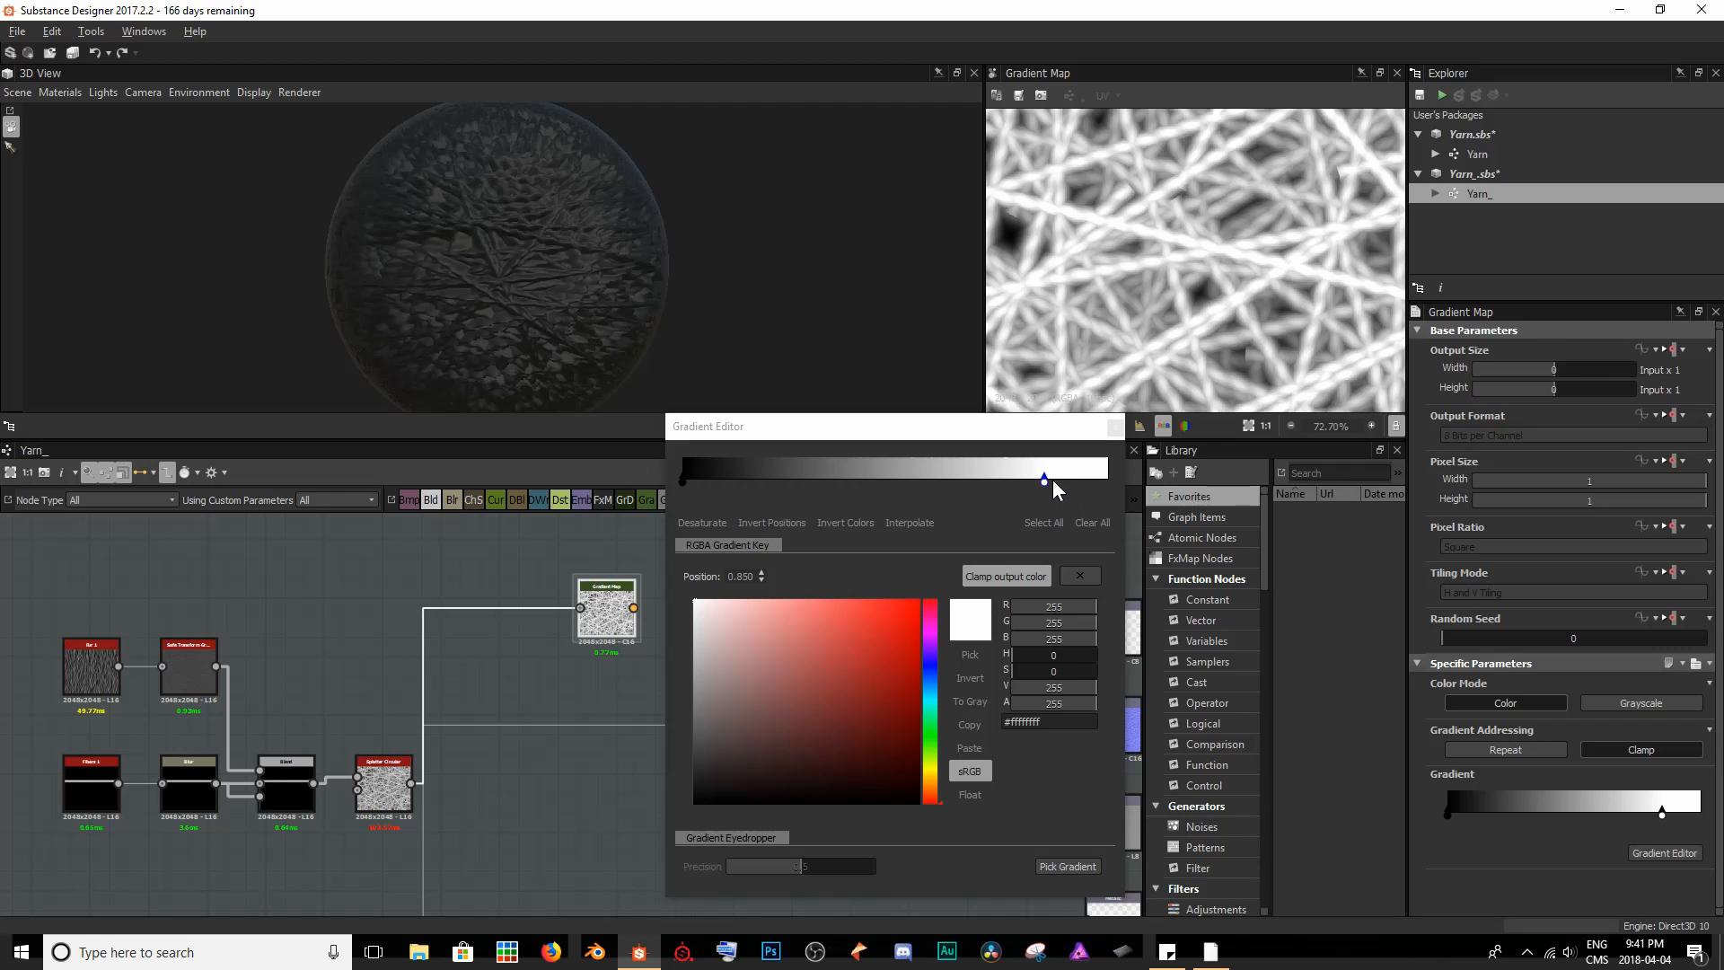
pyautogui.moveTo(1045, 481); pyautogui.dragTo(1115, 486)
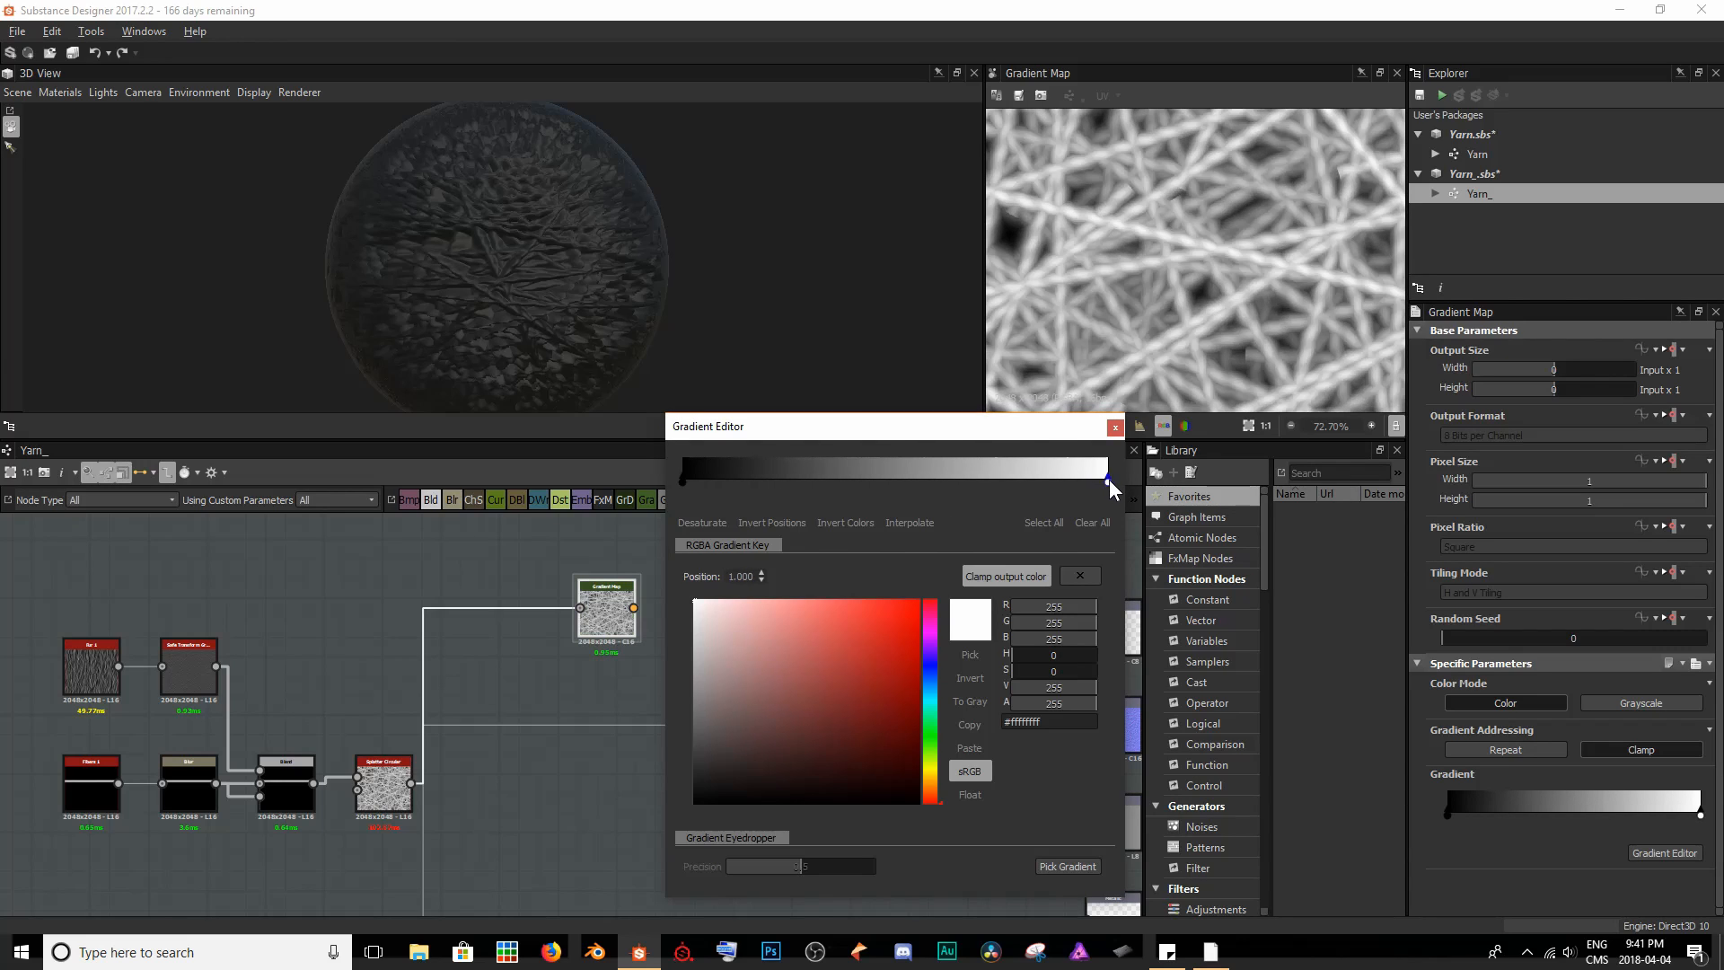
# - Colour the gradient's end key dark red (#ff982222) and test lower positions for it, leaving it at 1.000
pyautogui.click(825, 732)
pyautogui.moveTo(824, 733); pyautogui.dragTo(868, 683)
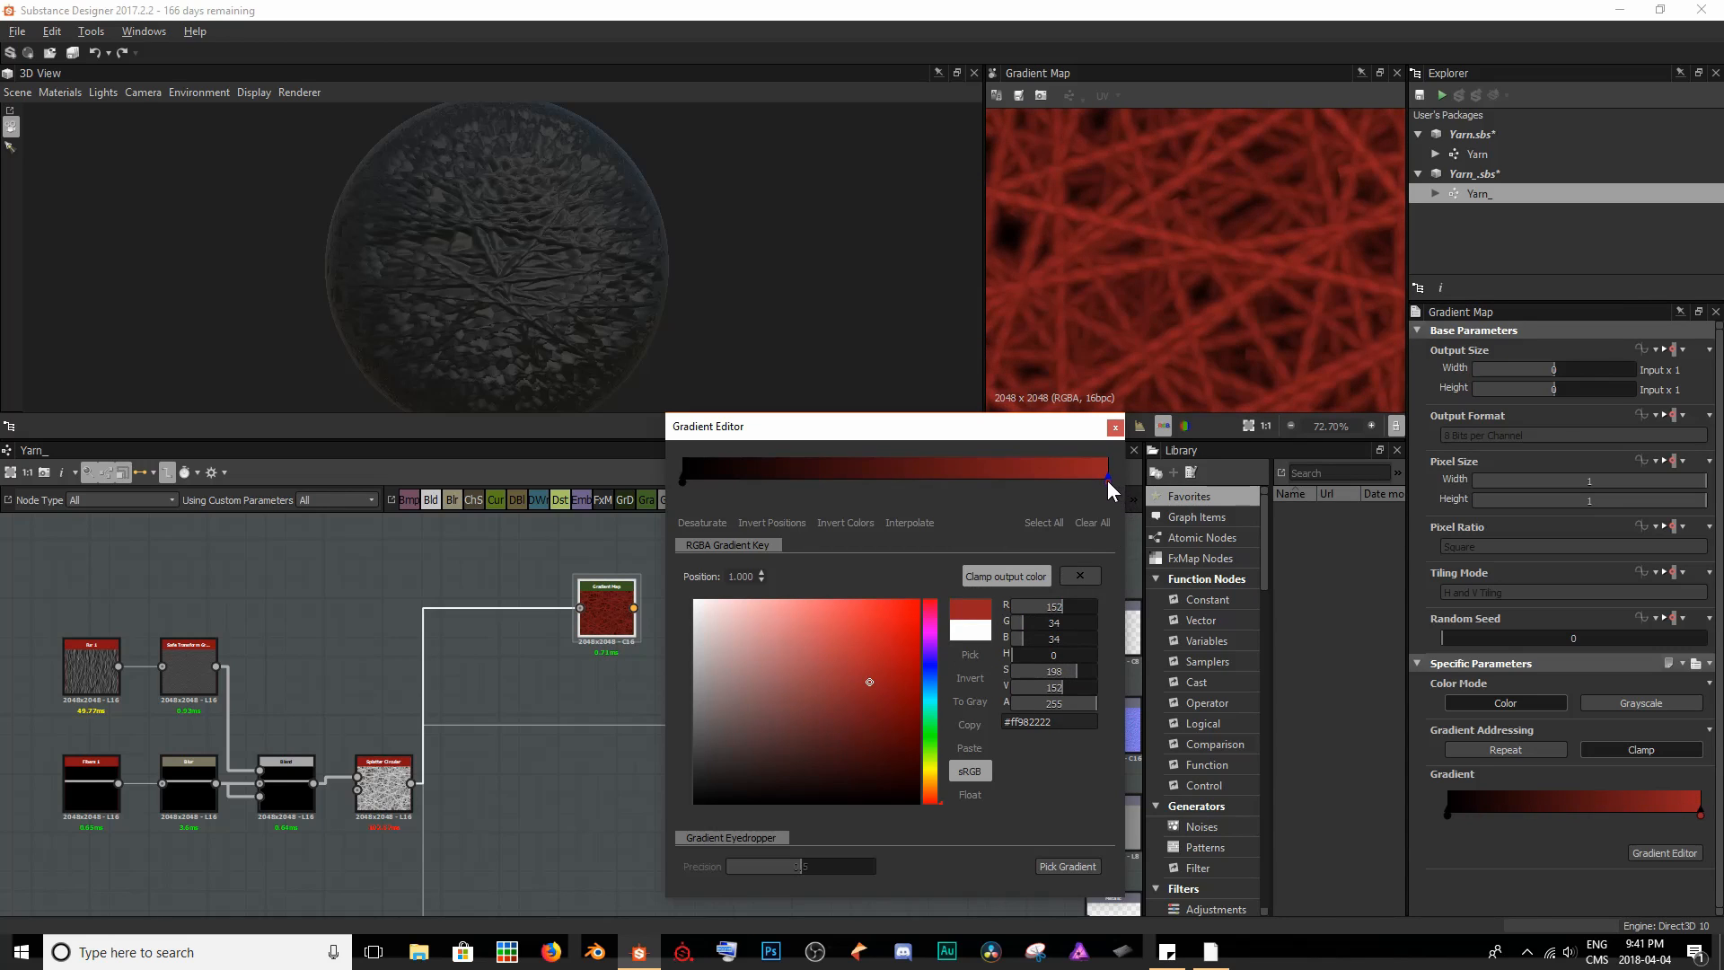
pyautogui.moveTo(1107, 481); pyautogui.dragTo(1041, 503)
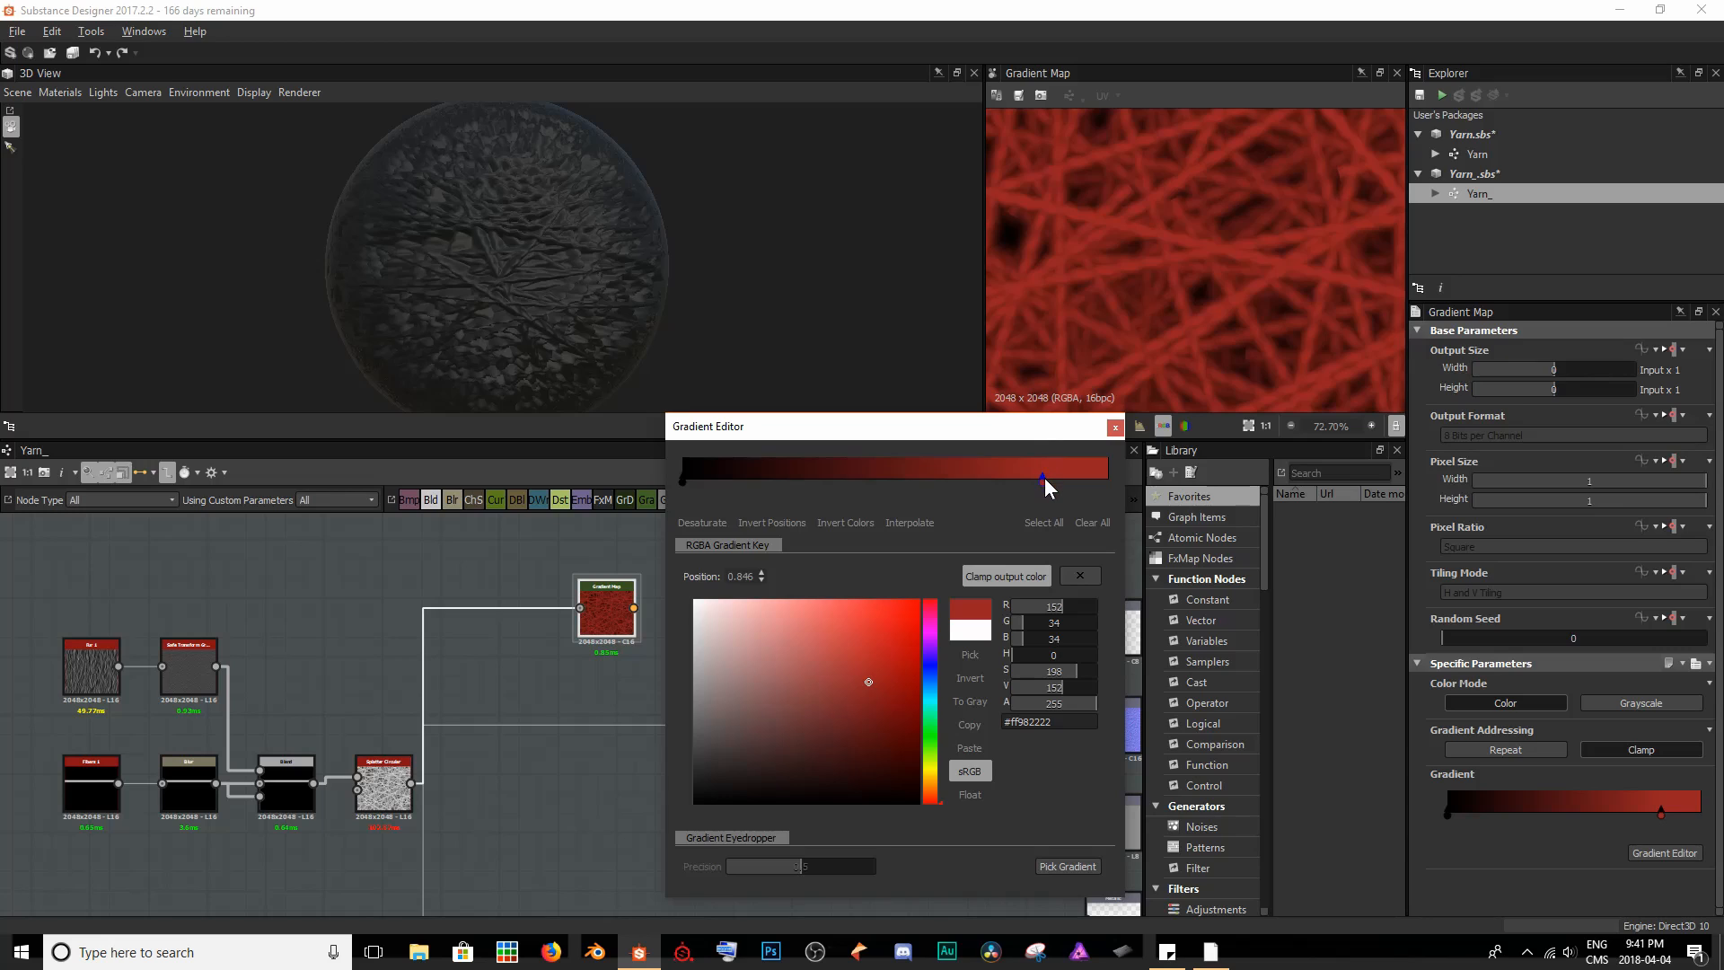
pyautogui.moveTo(1044, 483); pyautogui.dragTo(1050, 481)
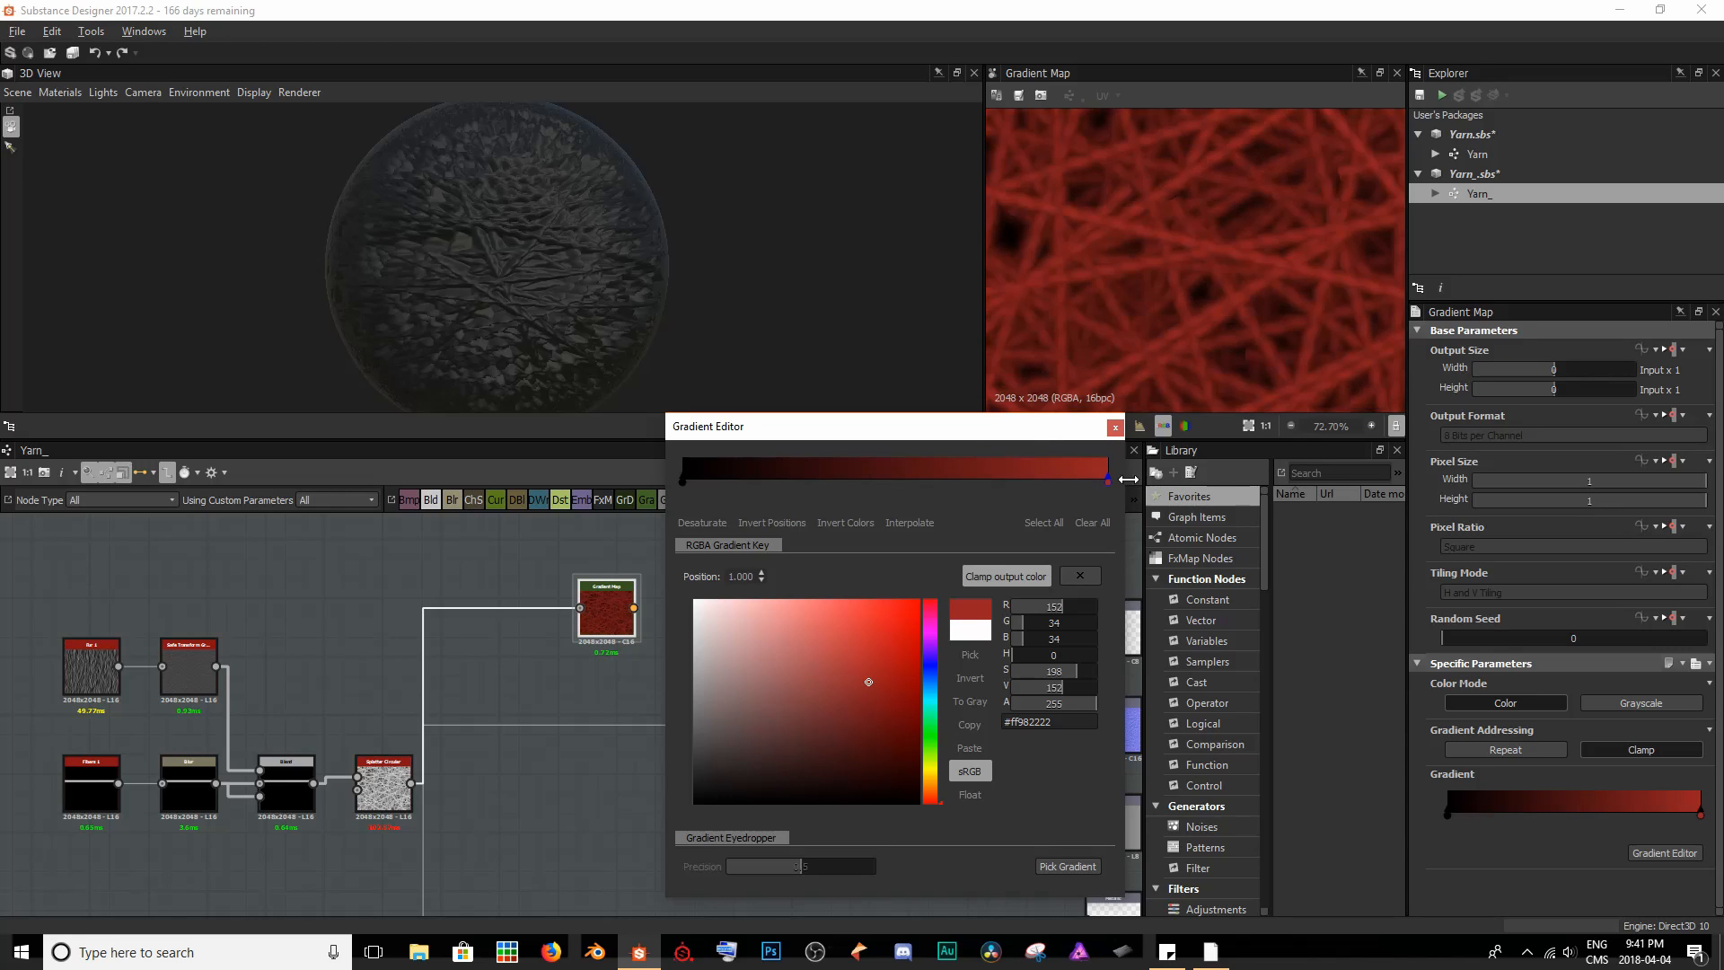
# - Recolour the gradient's end key blue (#ff227698) and test the black key at positions 0.065 and 0.696, returning it to 0.000
pyautogui.click(933, 690)
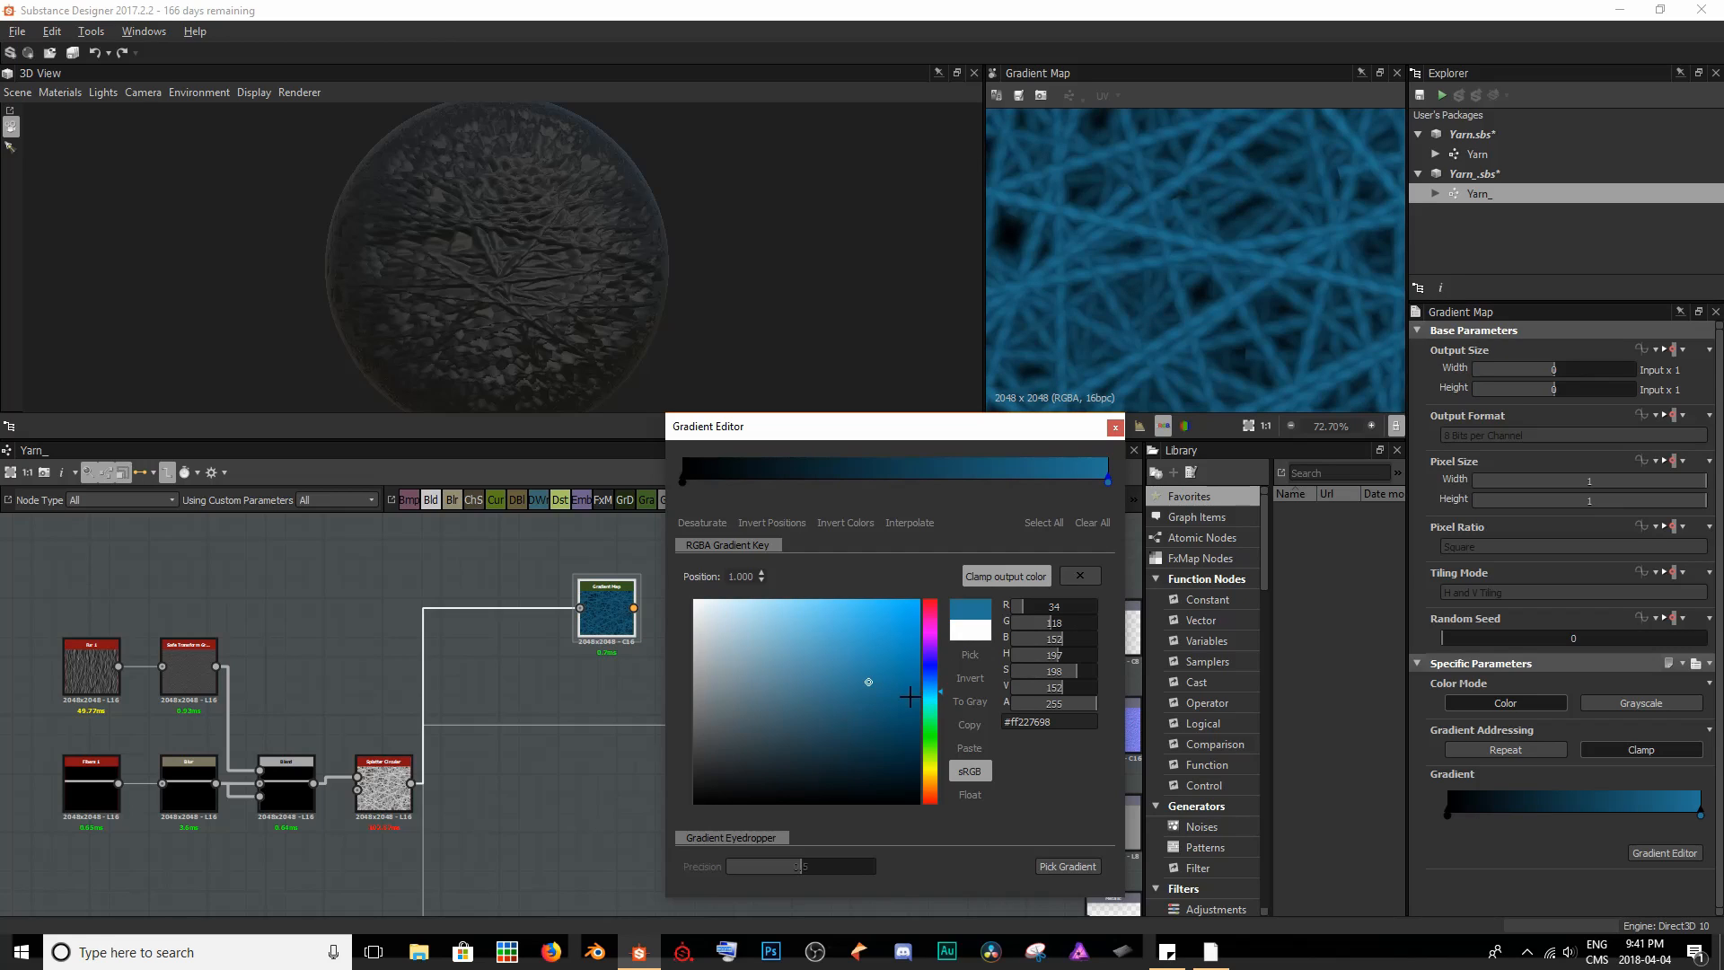
pyautogui.click(683, 481)
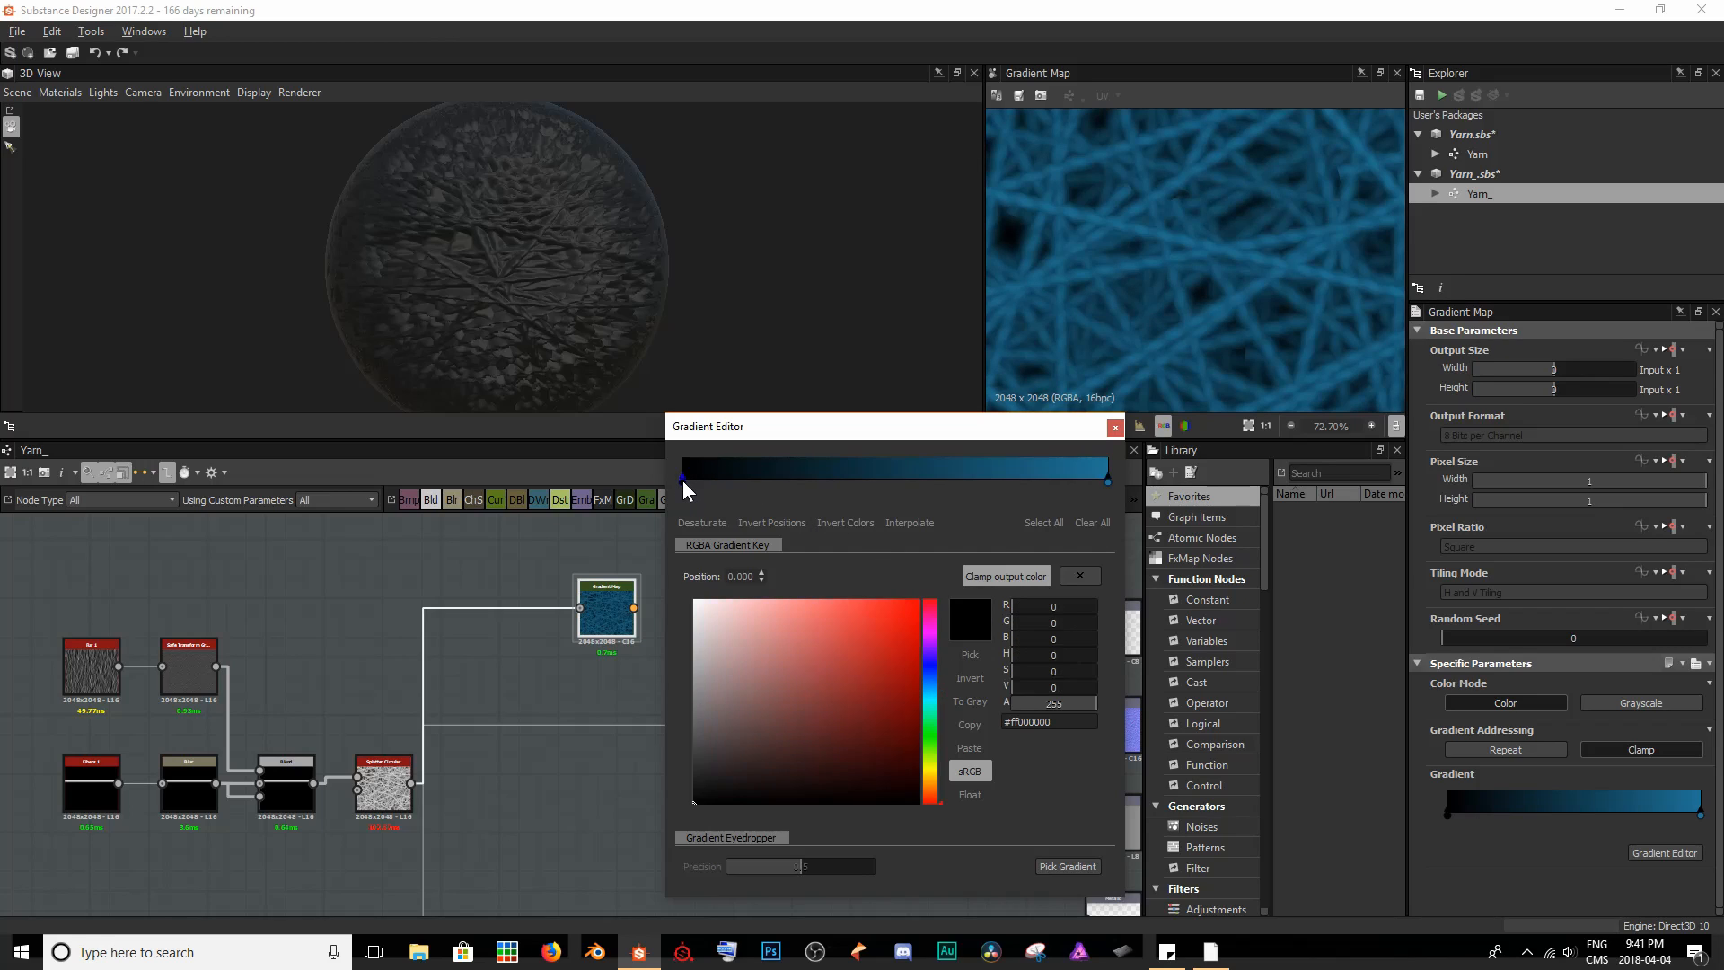
pyautogui.moveTo(684, 482); pyautogui.dragTo(709, 486)
pyautogui.scroll(5, 1042, 235)
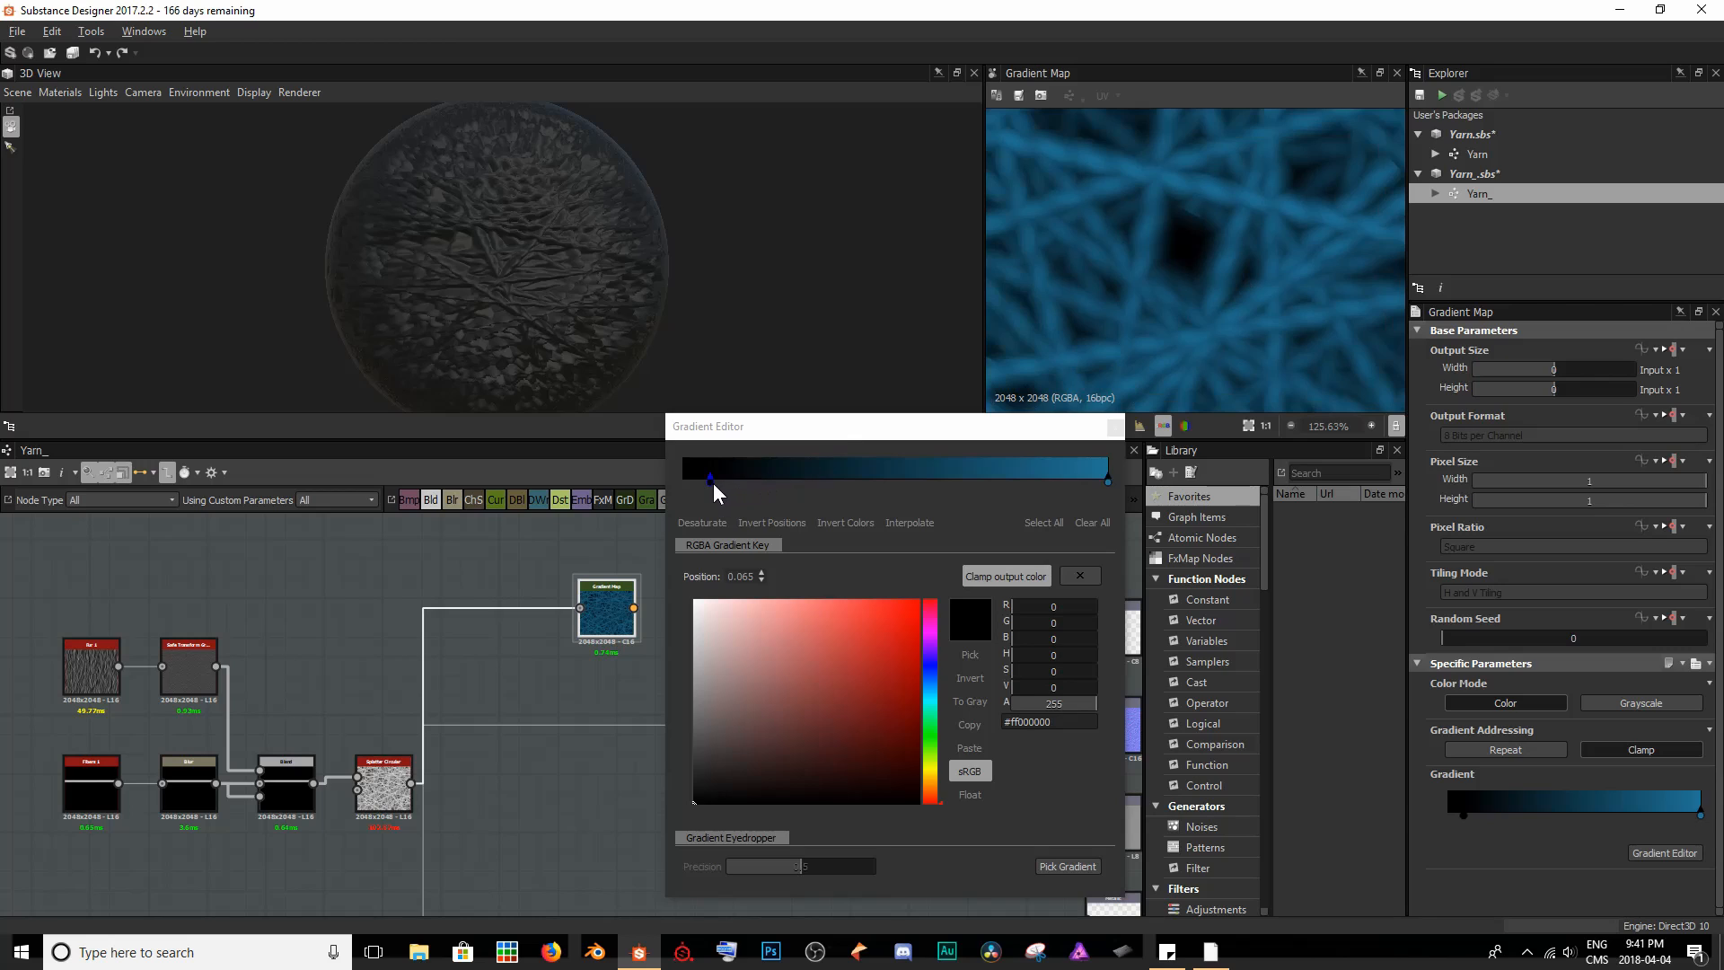
pyautogui.moveTo(713, 482); pyautogui.dragTo(980, 476)
pyautogui.scroll(-12, 1228, 243)
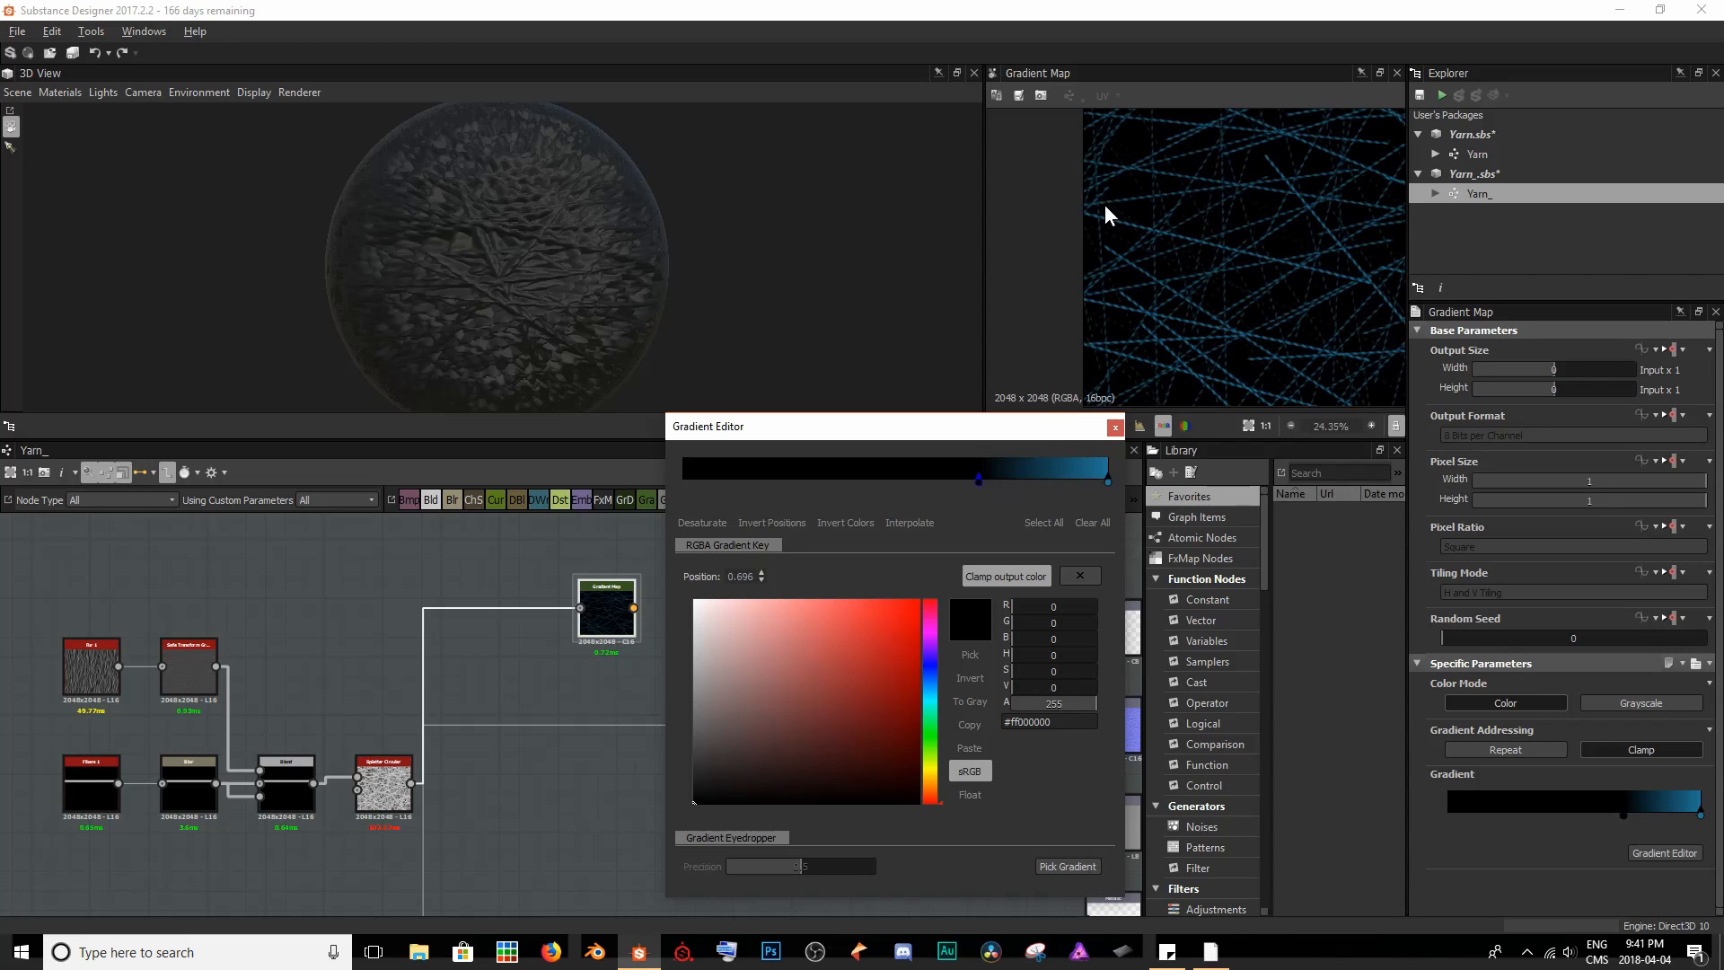
pyautogui.moveTo(1205, 258); pyautogui.dragTo(1127, 257, button='middle')
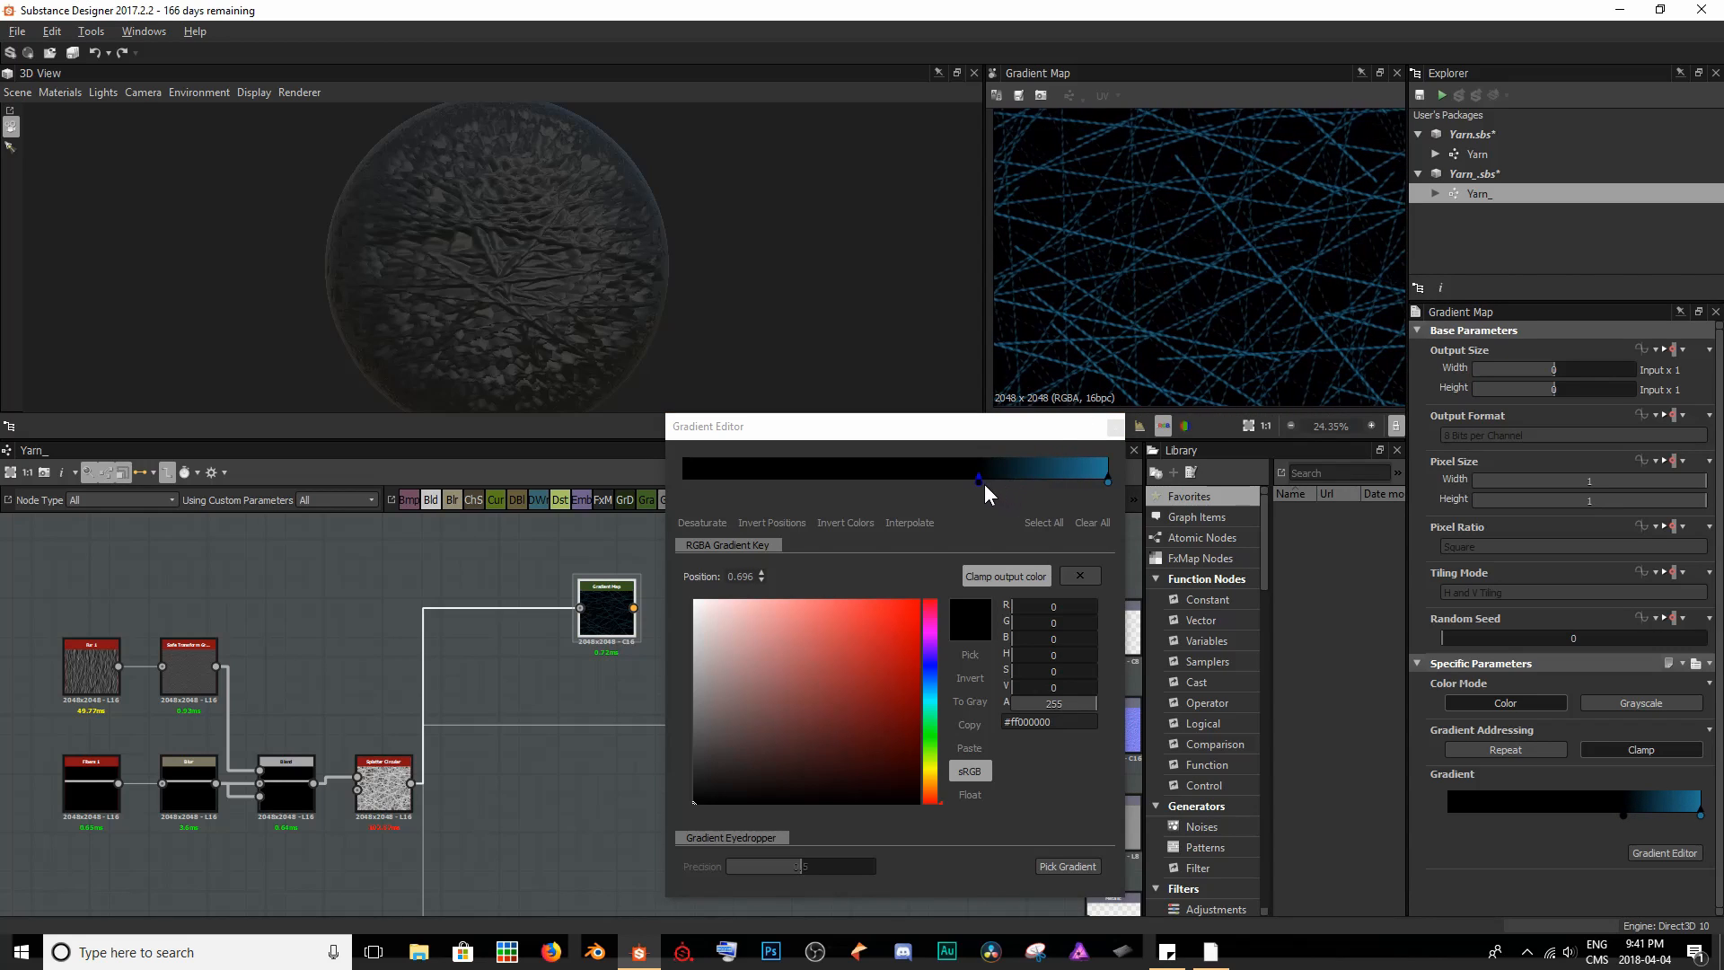
pyautogui.moveTo(982, 483); pyautogui.dragTo(664, 482)
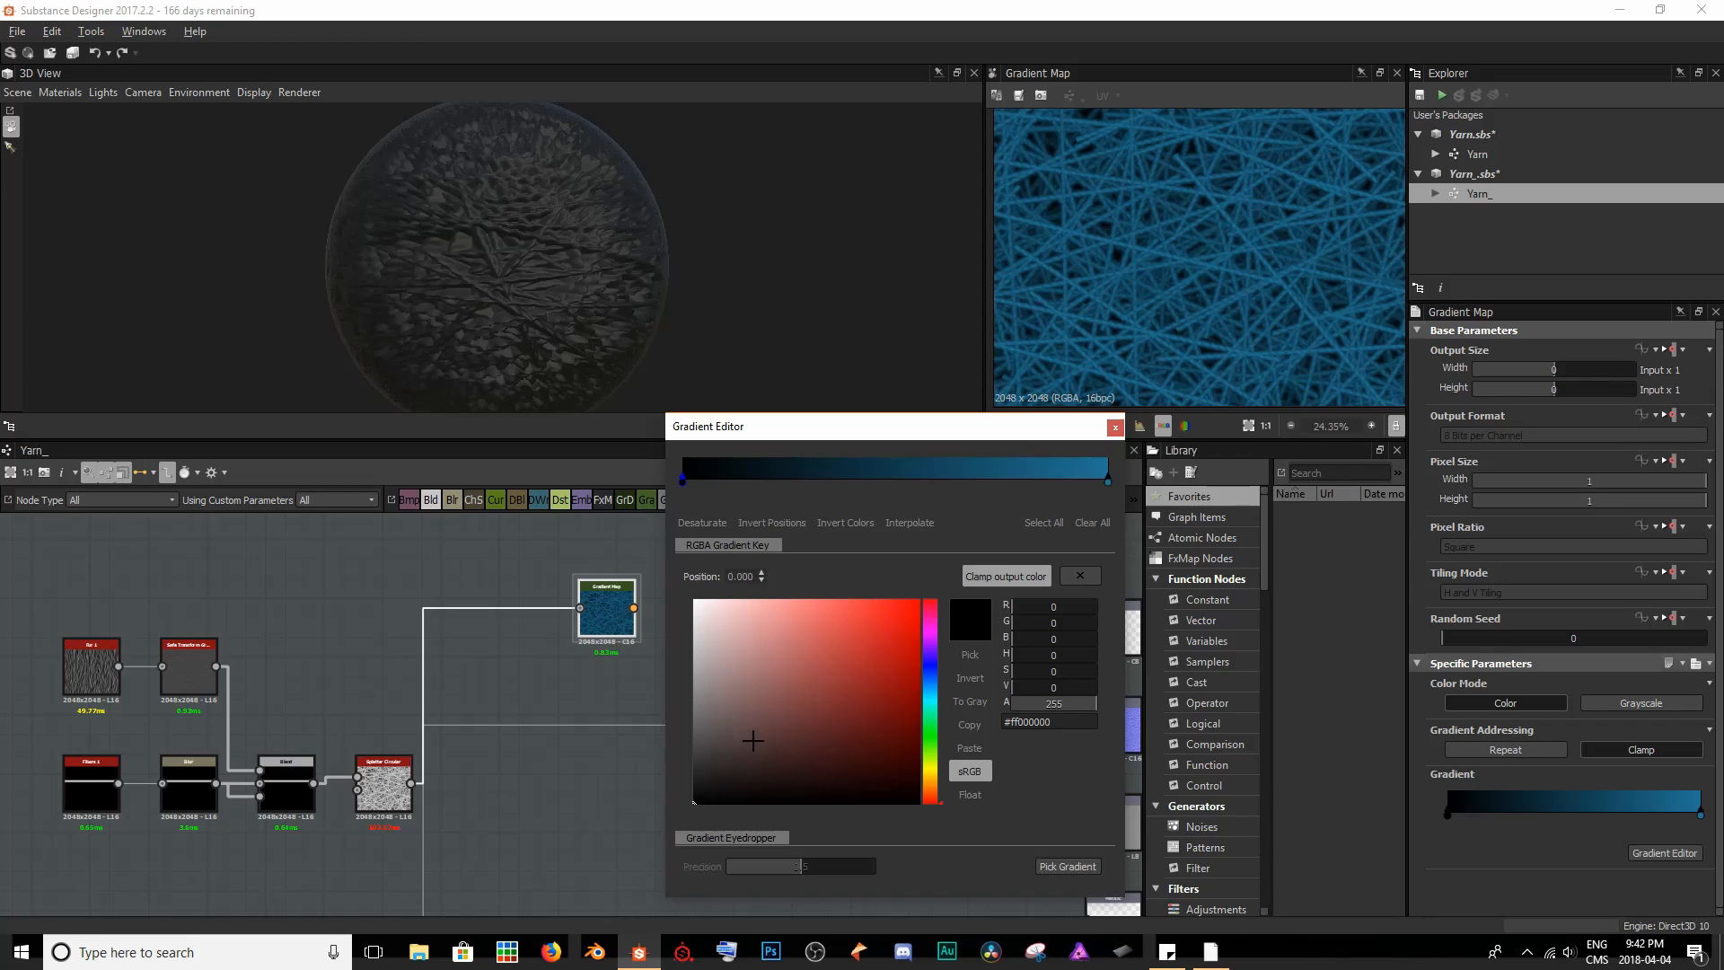
# - Add a gradient key near the blue end, move it to position 0.150 and colour it dark blue (#ff073447)
pyautogui.click(1093, 480)
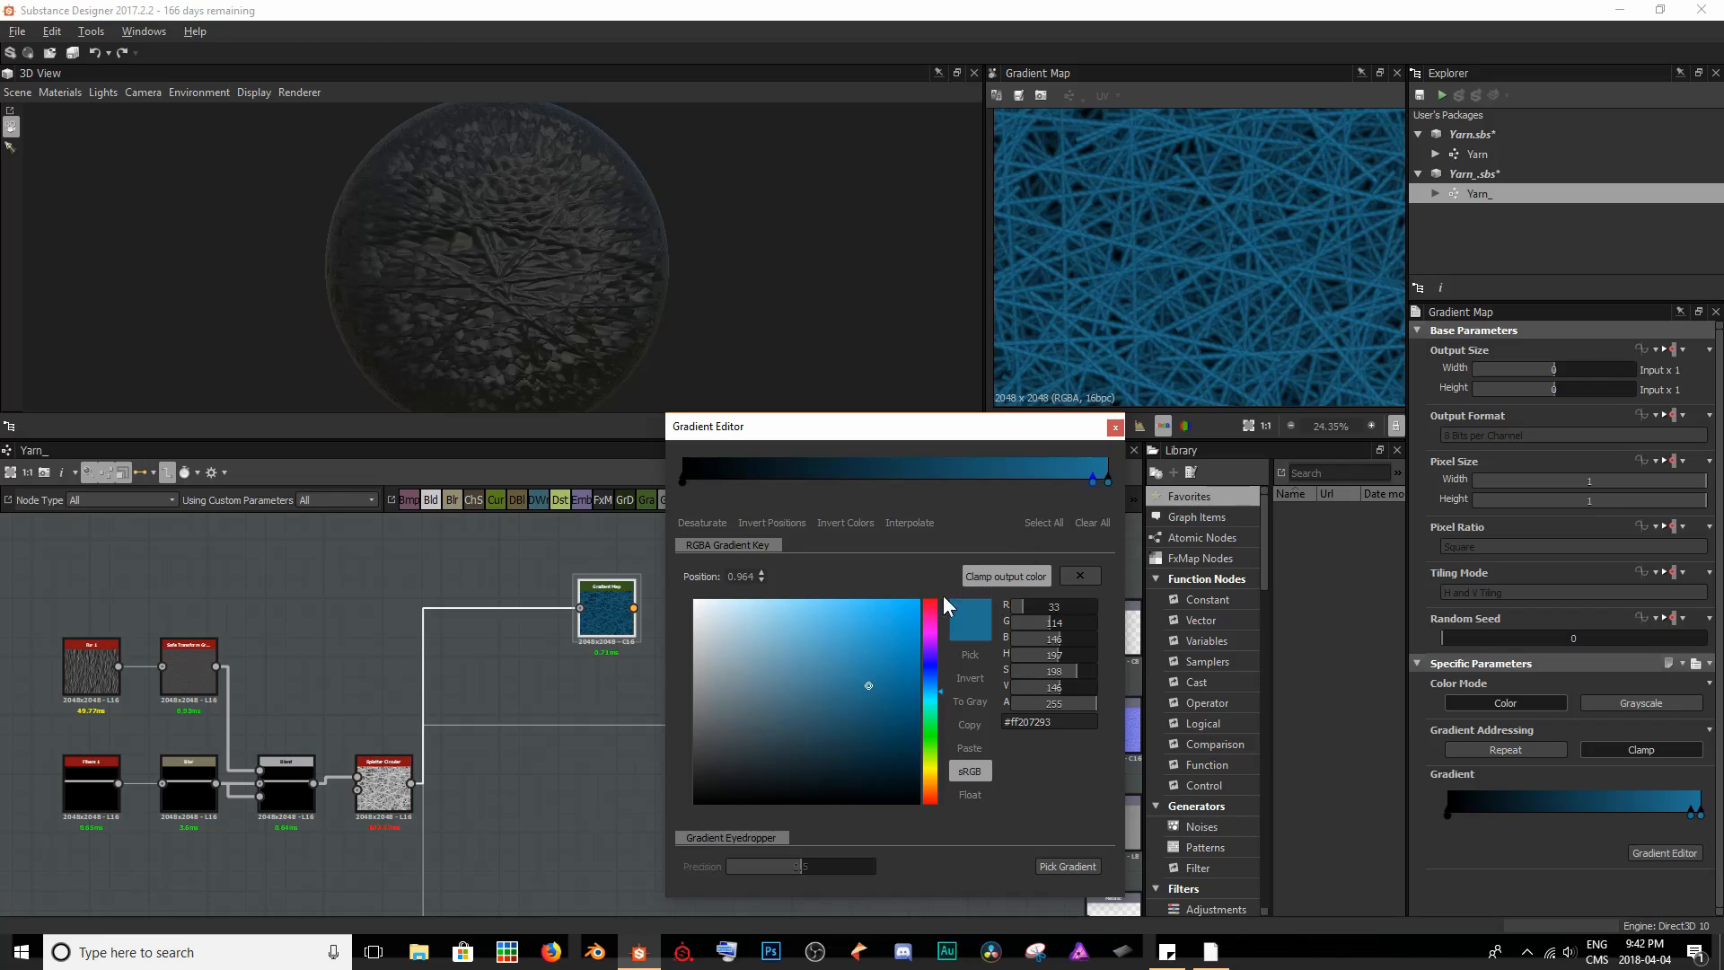
pyautogui.moveTo(869, 692); pyautogui.dragTo(880, 700)
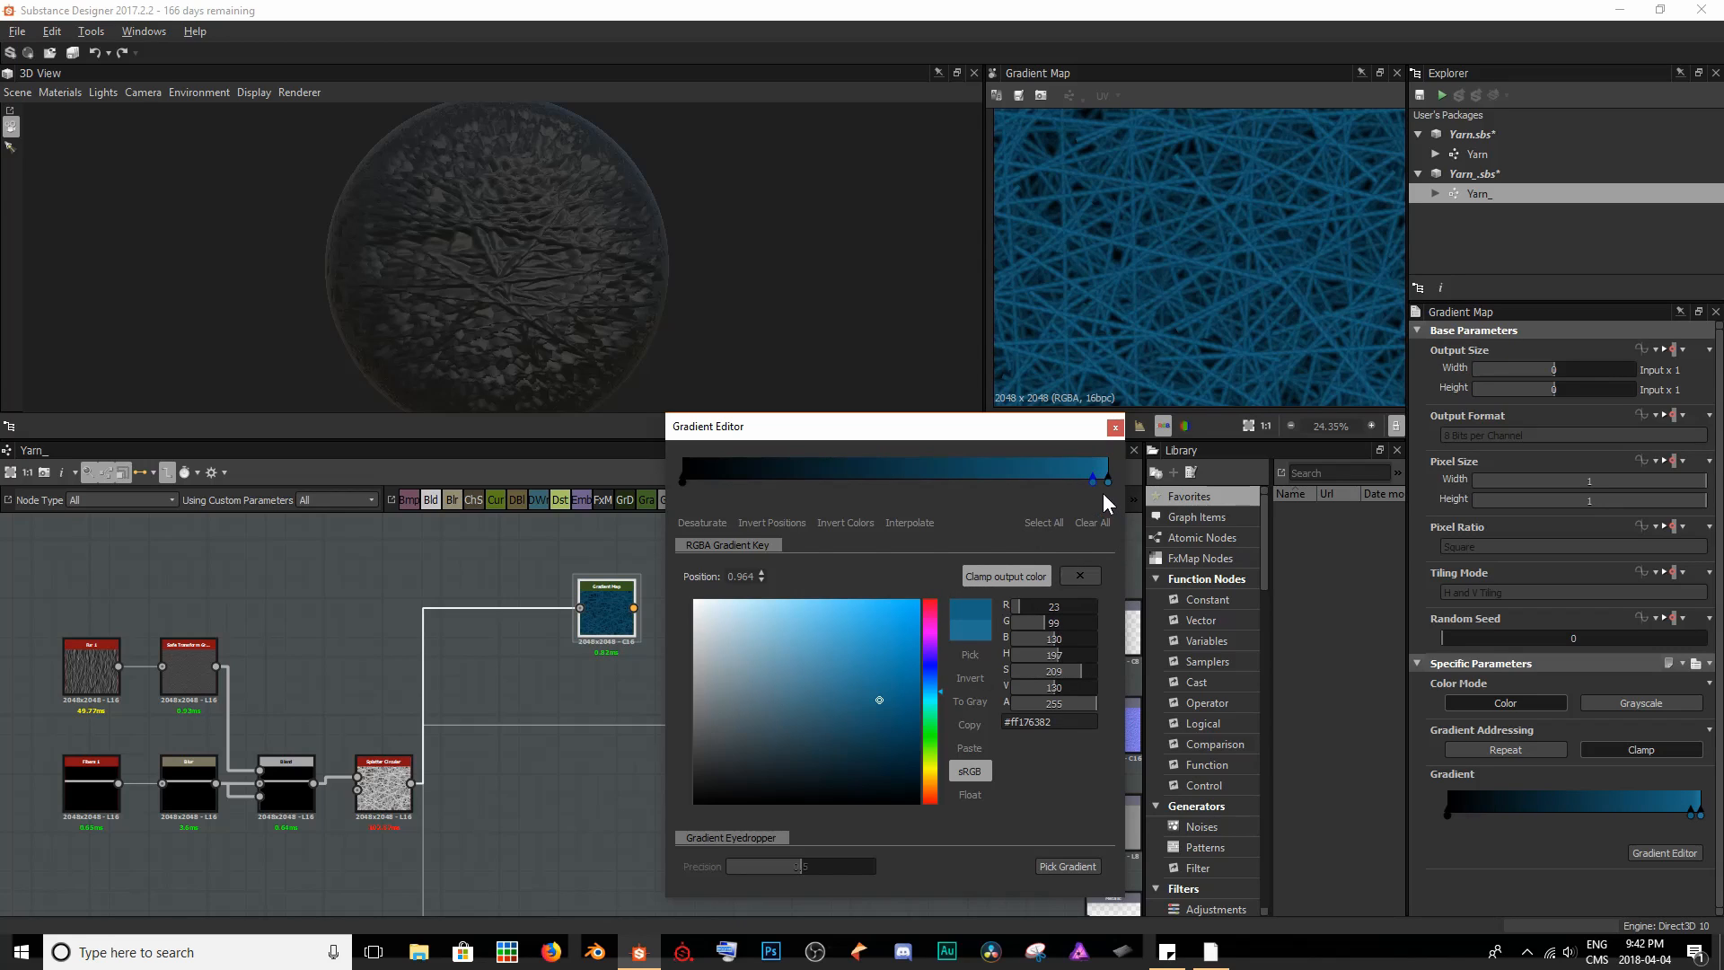
pyautogui.moveTo(1093, 482); pyautogui.dragTo(747, 490)
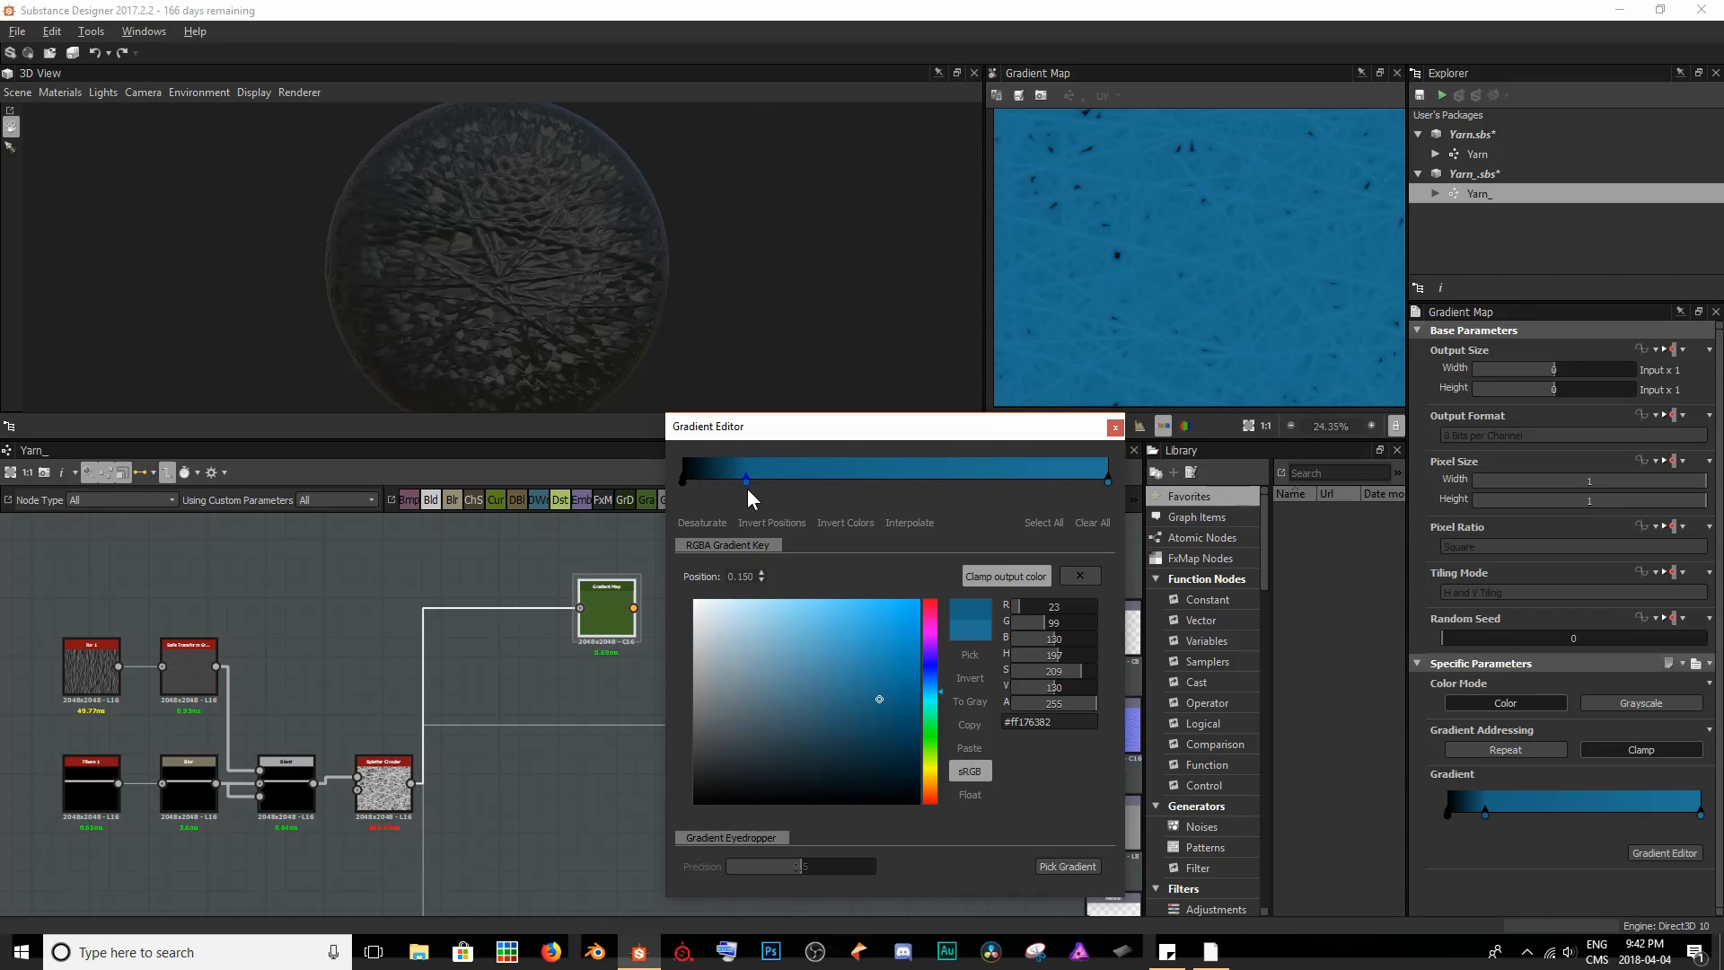
pyautogui.moveTo(877, 710); pyautogui.dragTo(896, 748)
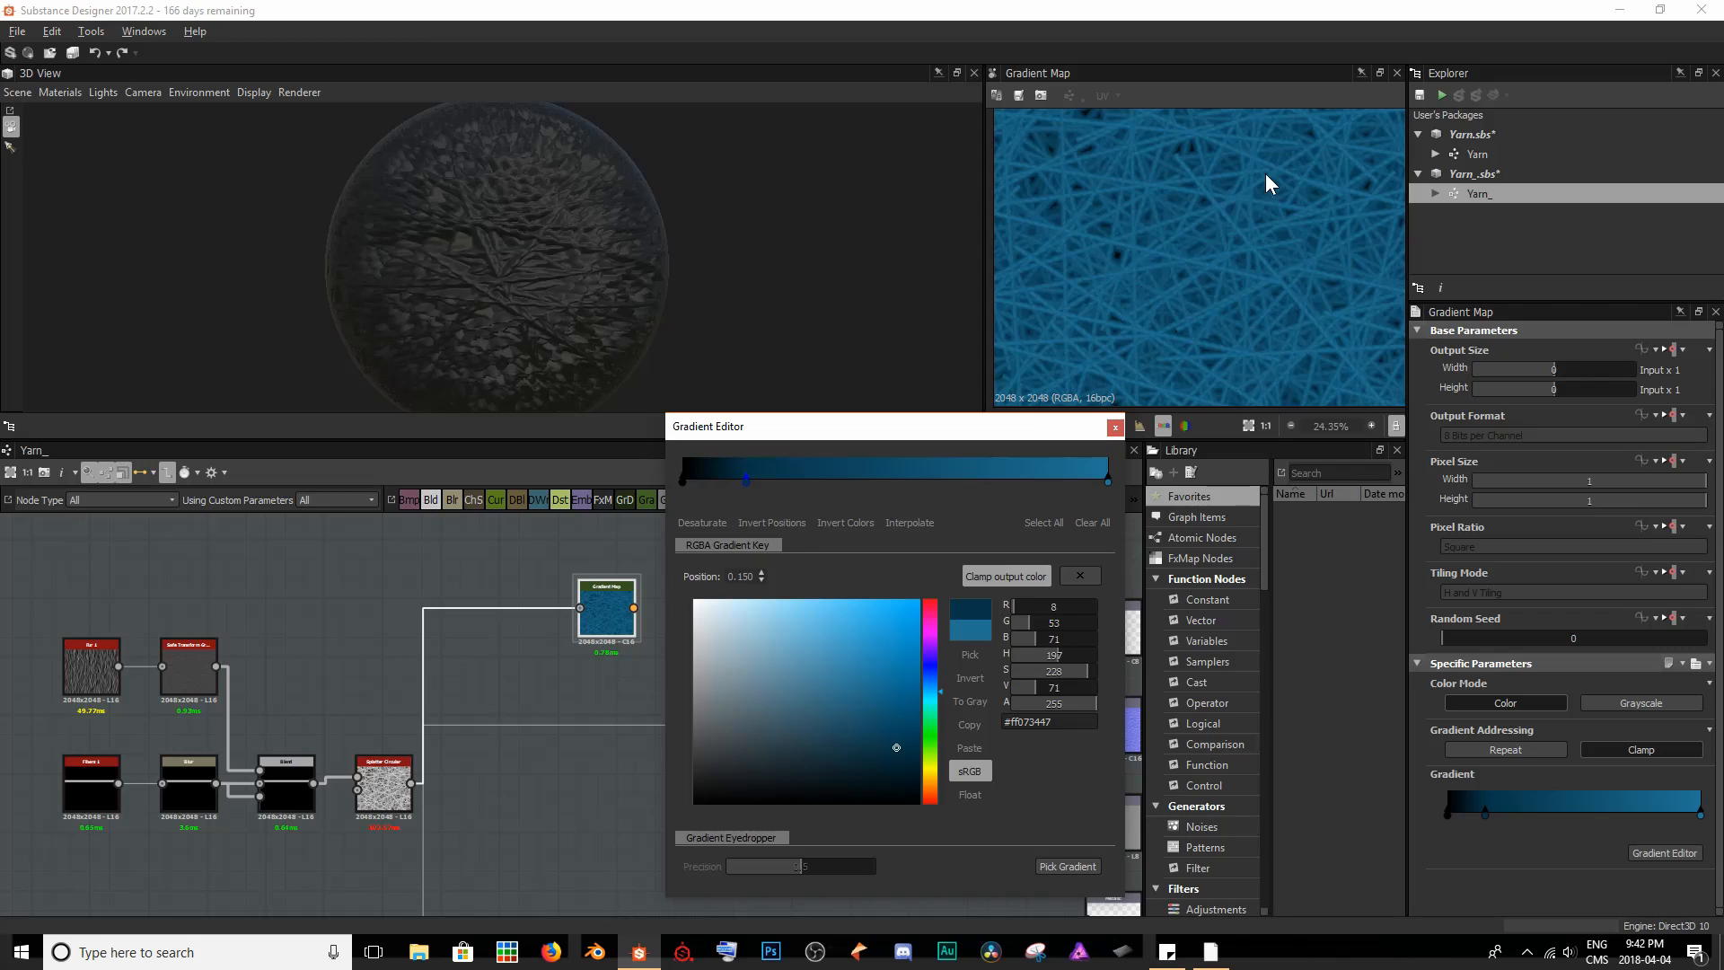
# - Remove the black start key from the gradient, move the dark blue key to position 0.196 and close the Gradient Editor
pyautogui.click(683, 482)
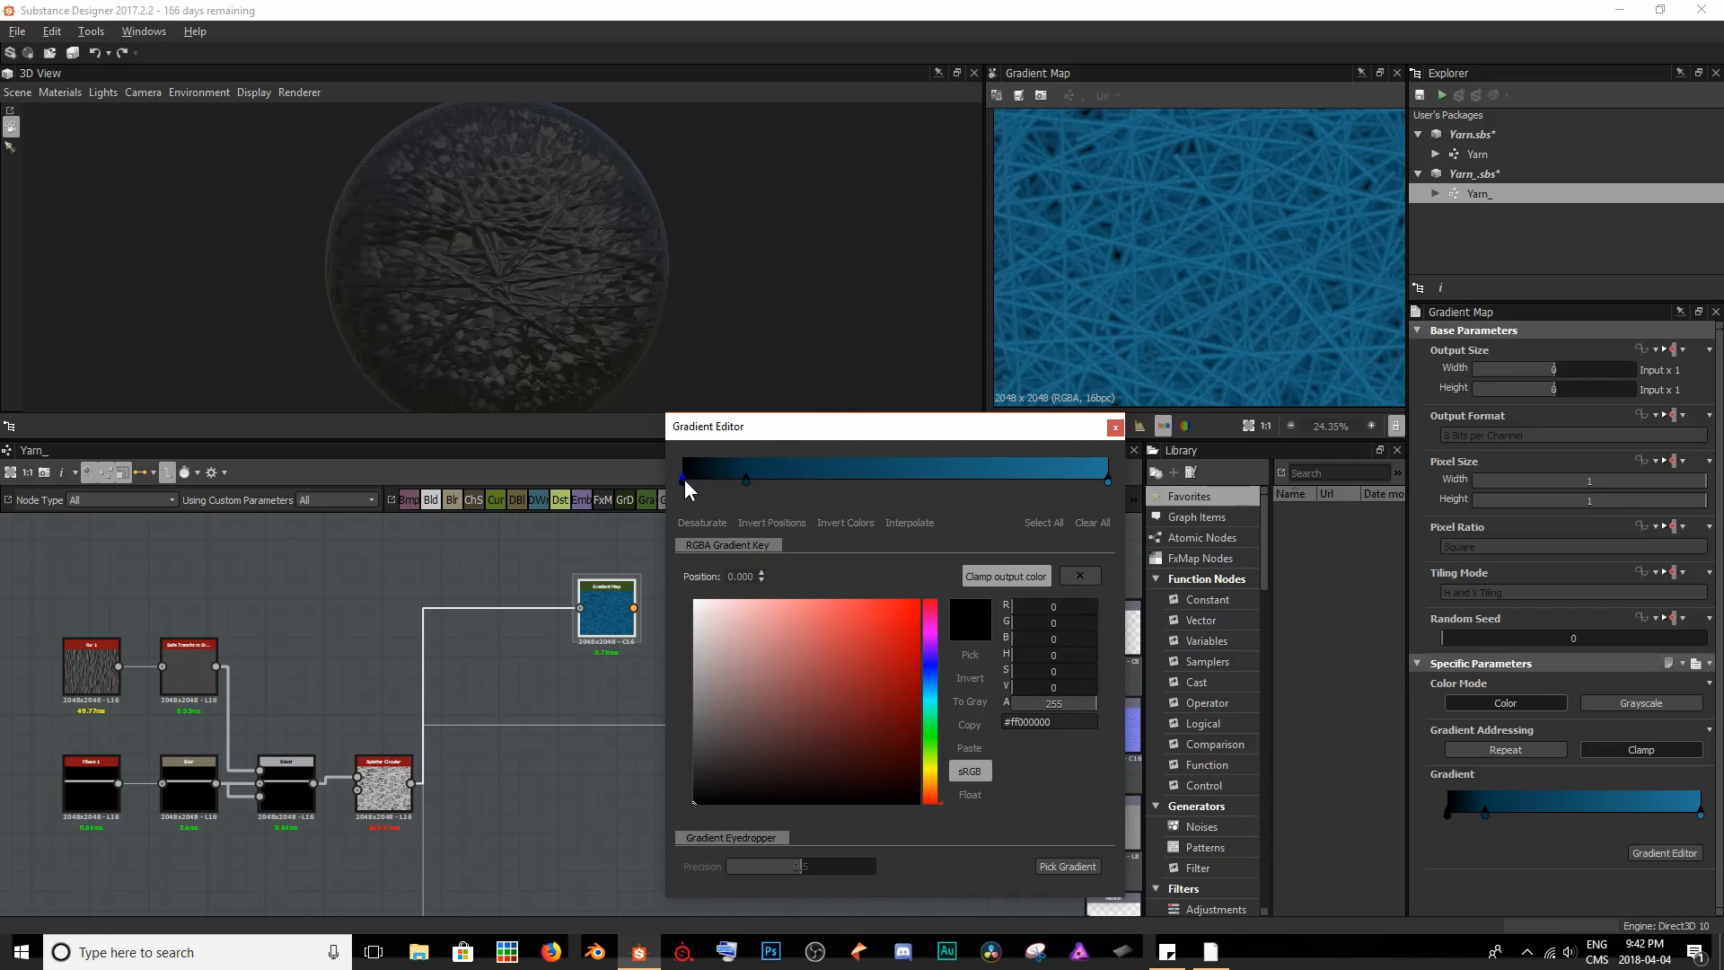
pyautogui.moveTo(684, 480); pyautogui.dragTo(678, 377)
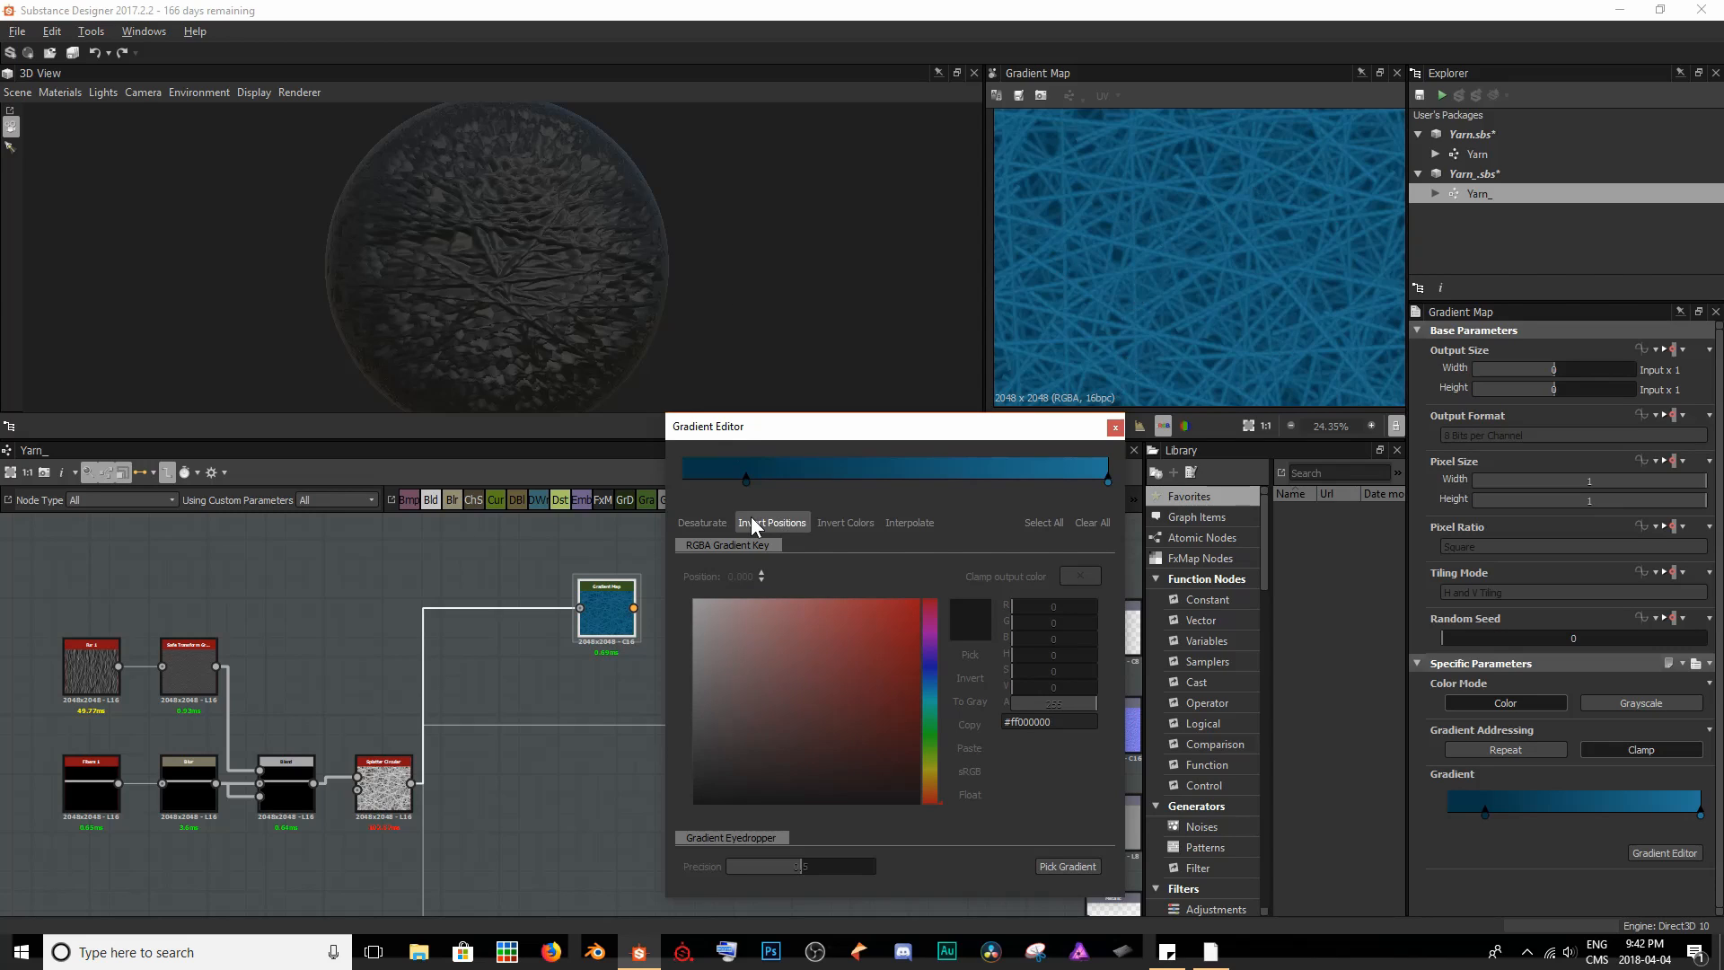
pyautogui.scroll(5, 1099, 290)
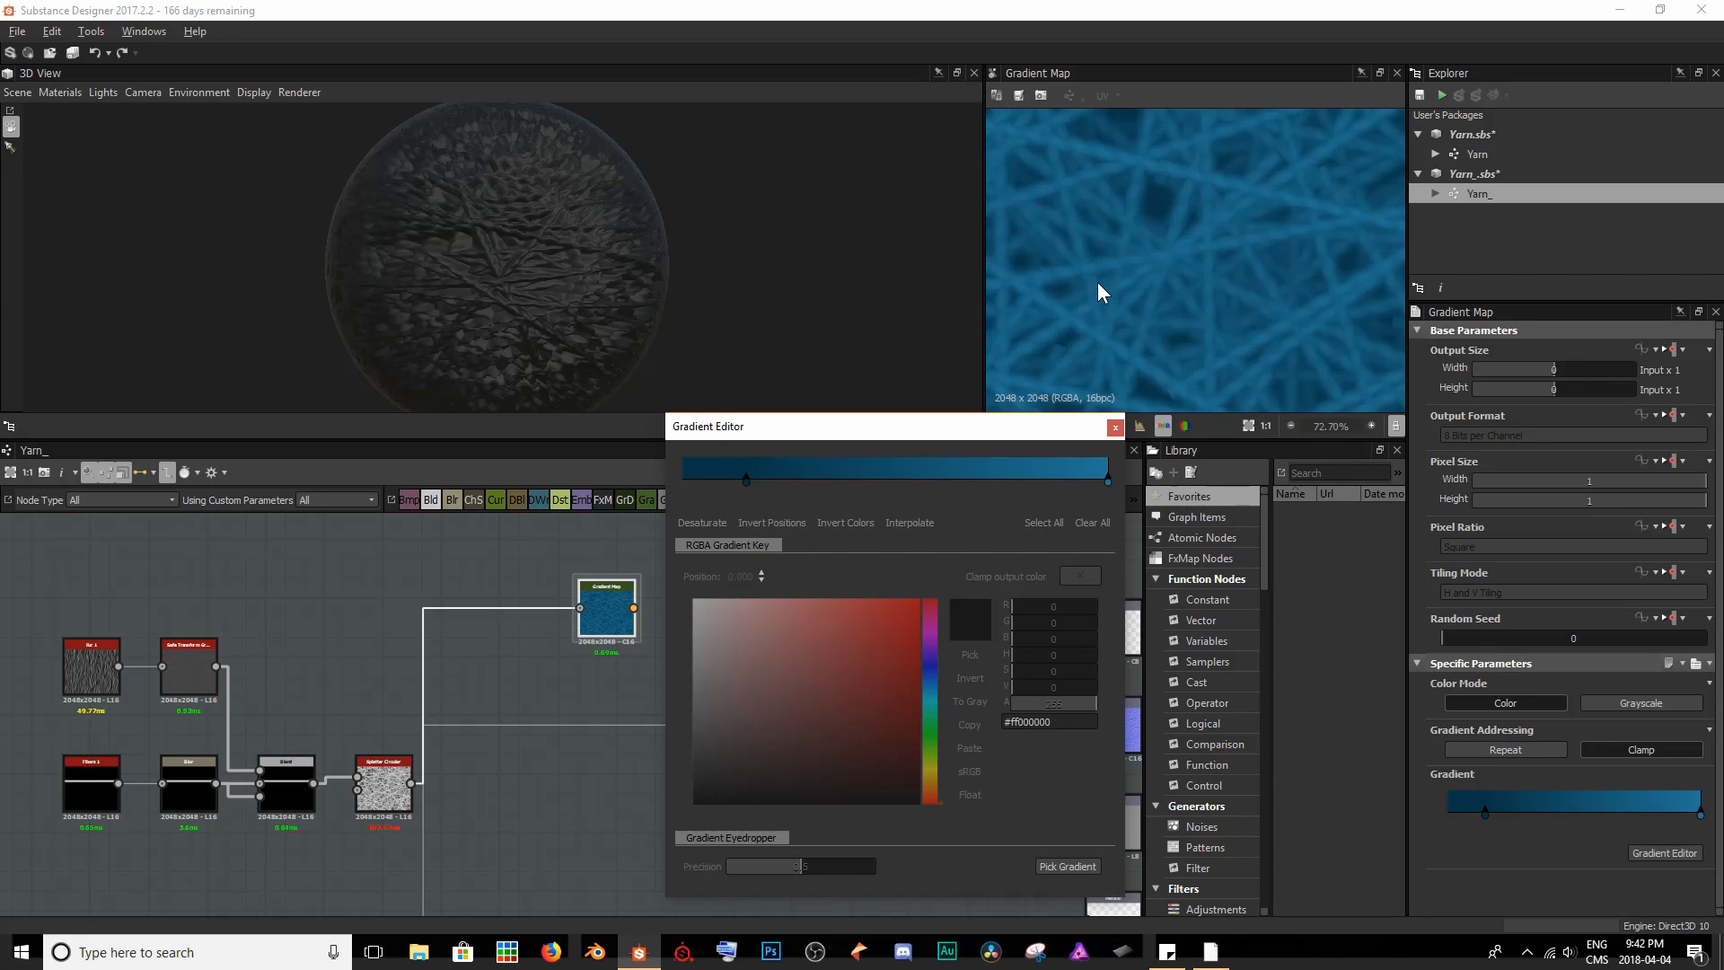
pyautogui.scroll(3, 1099, 290)
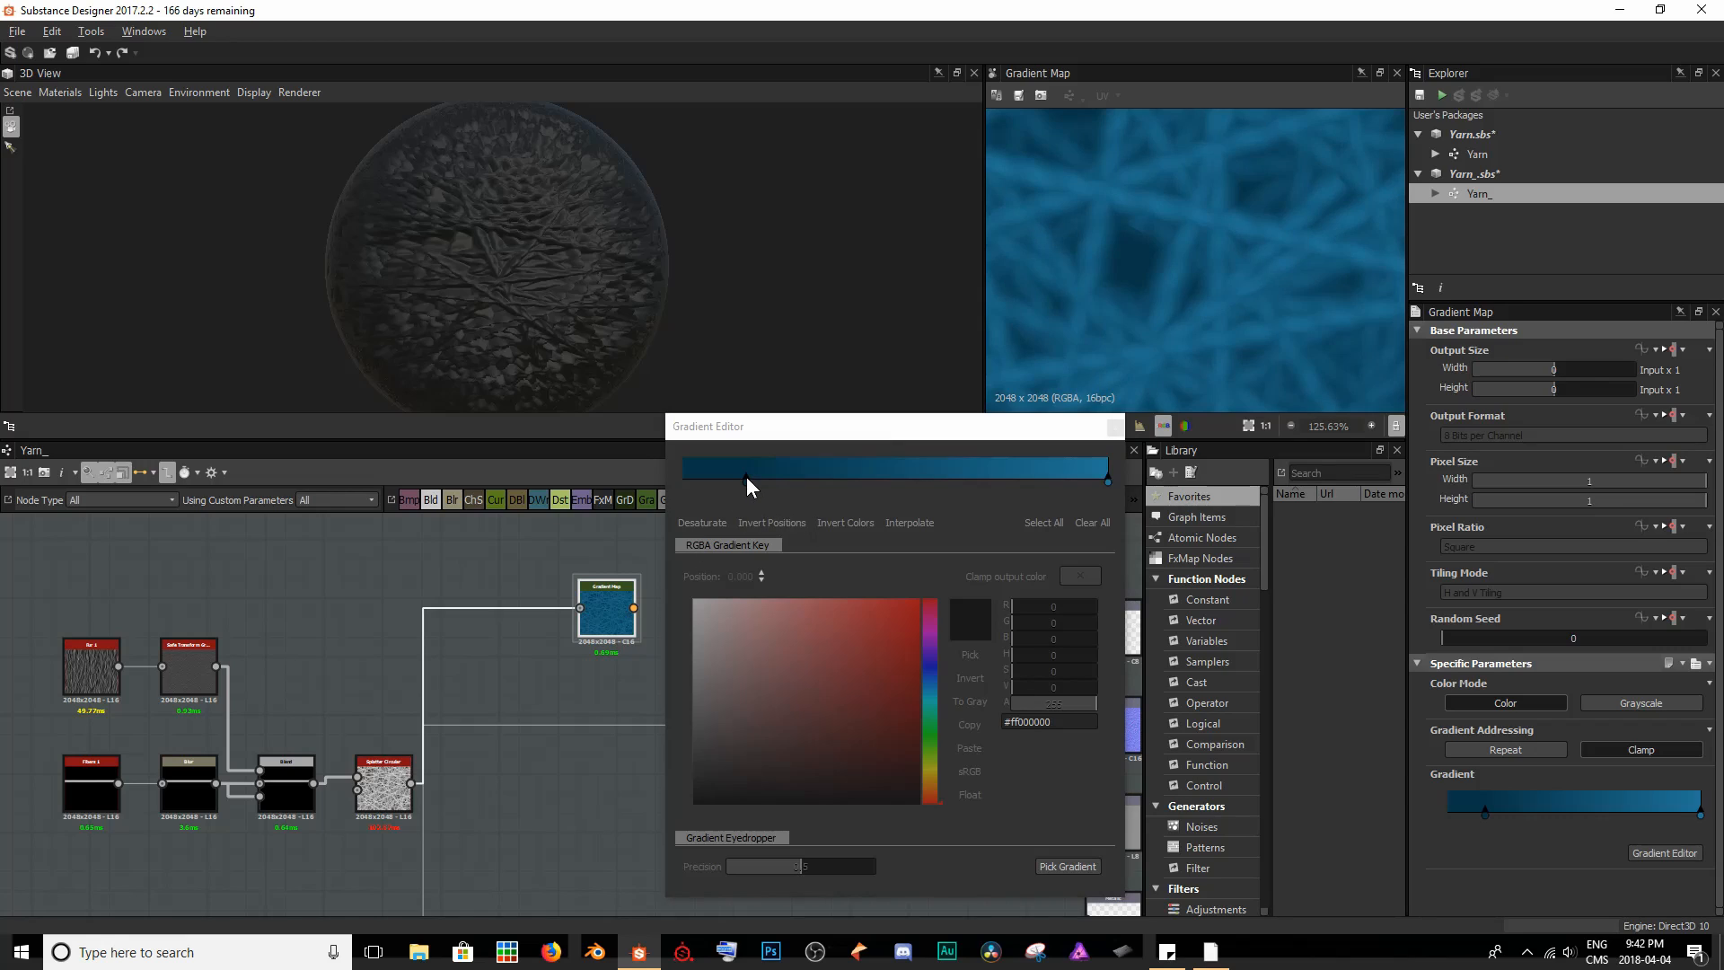
pyautogui.moveTo(747, 486)
pyautogui.mouseDown()
pyautogui.moveTo(1059, 488)
pyautogui.moveTo(670, 509)
pyautogui.moveTo(758, 508)
pyautogui.mouseUp()
pyautogui.scroll(-5, 1252, 338)
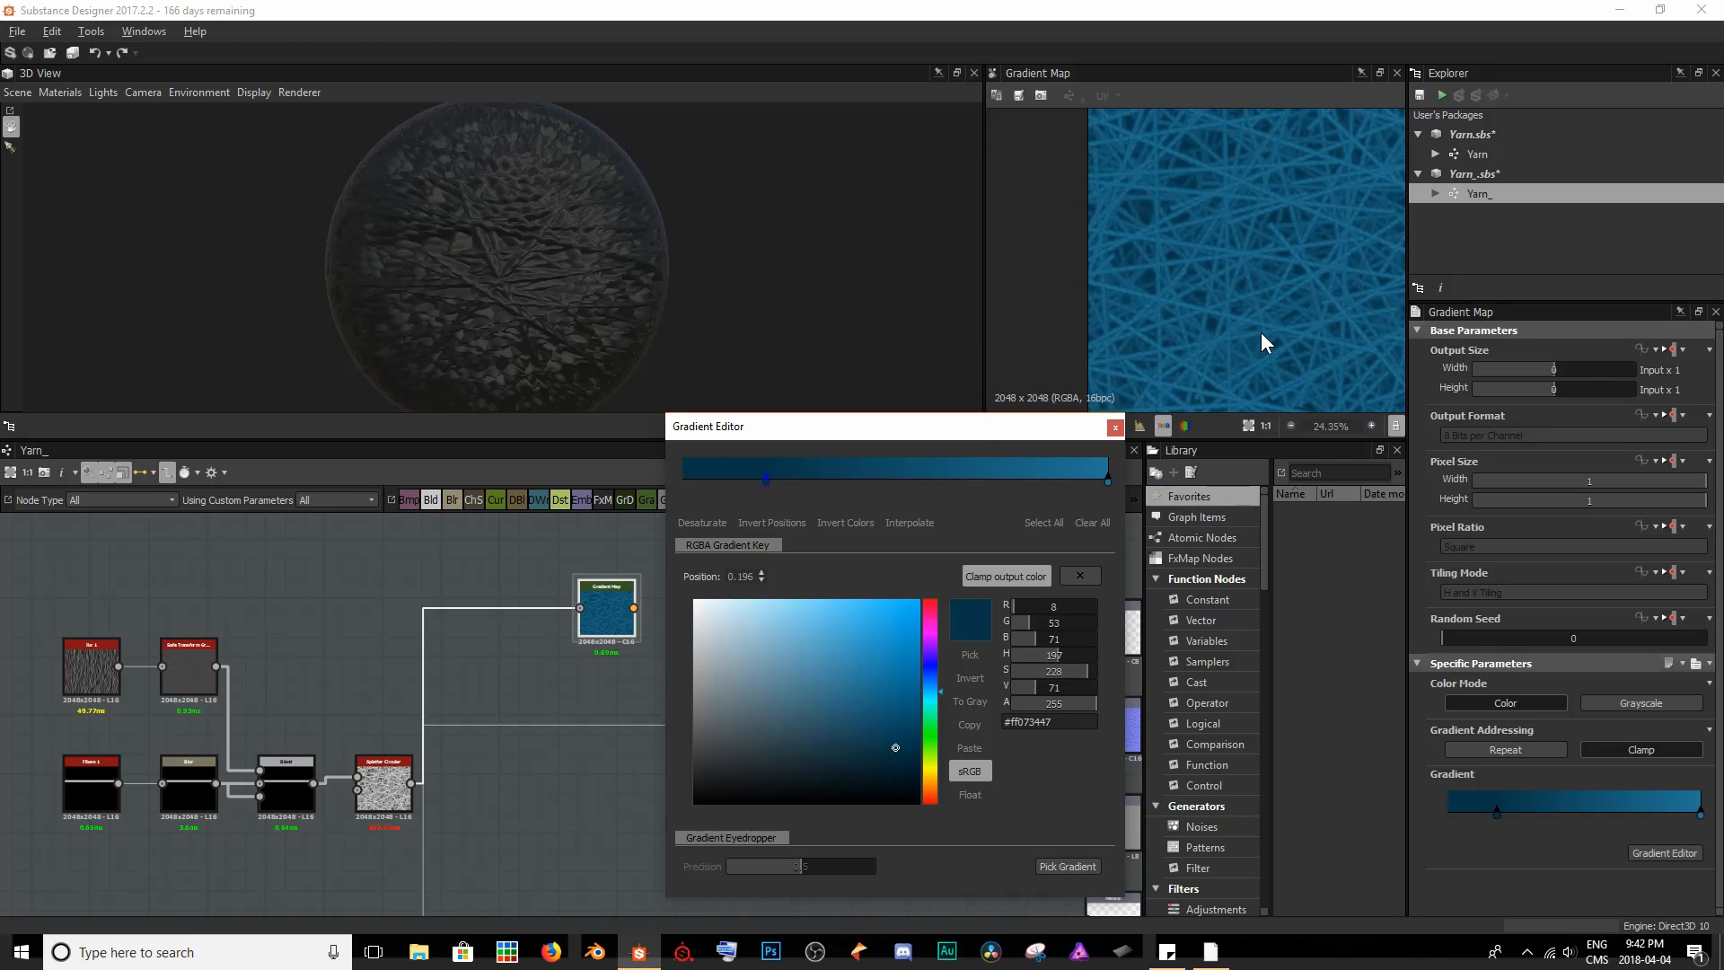
pyautogui.moveTo(1265, 331); pyautogui.dragTo(1091, 288, button='middle')
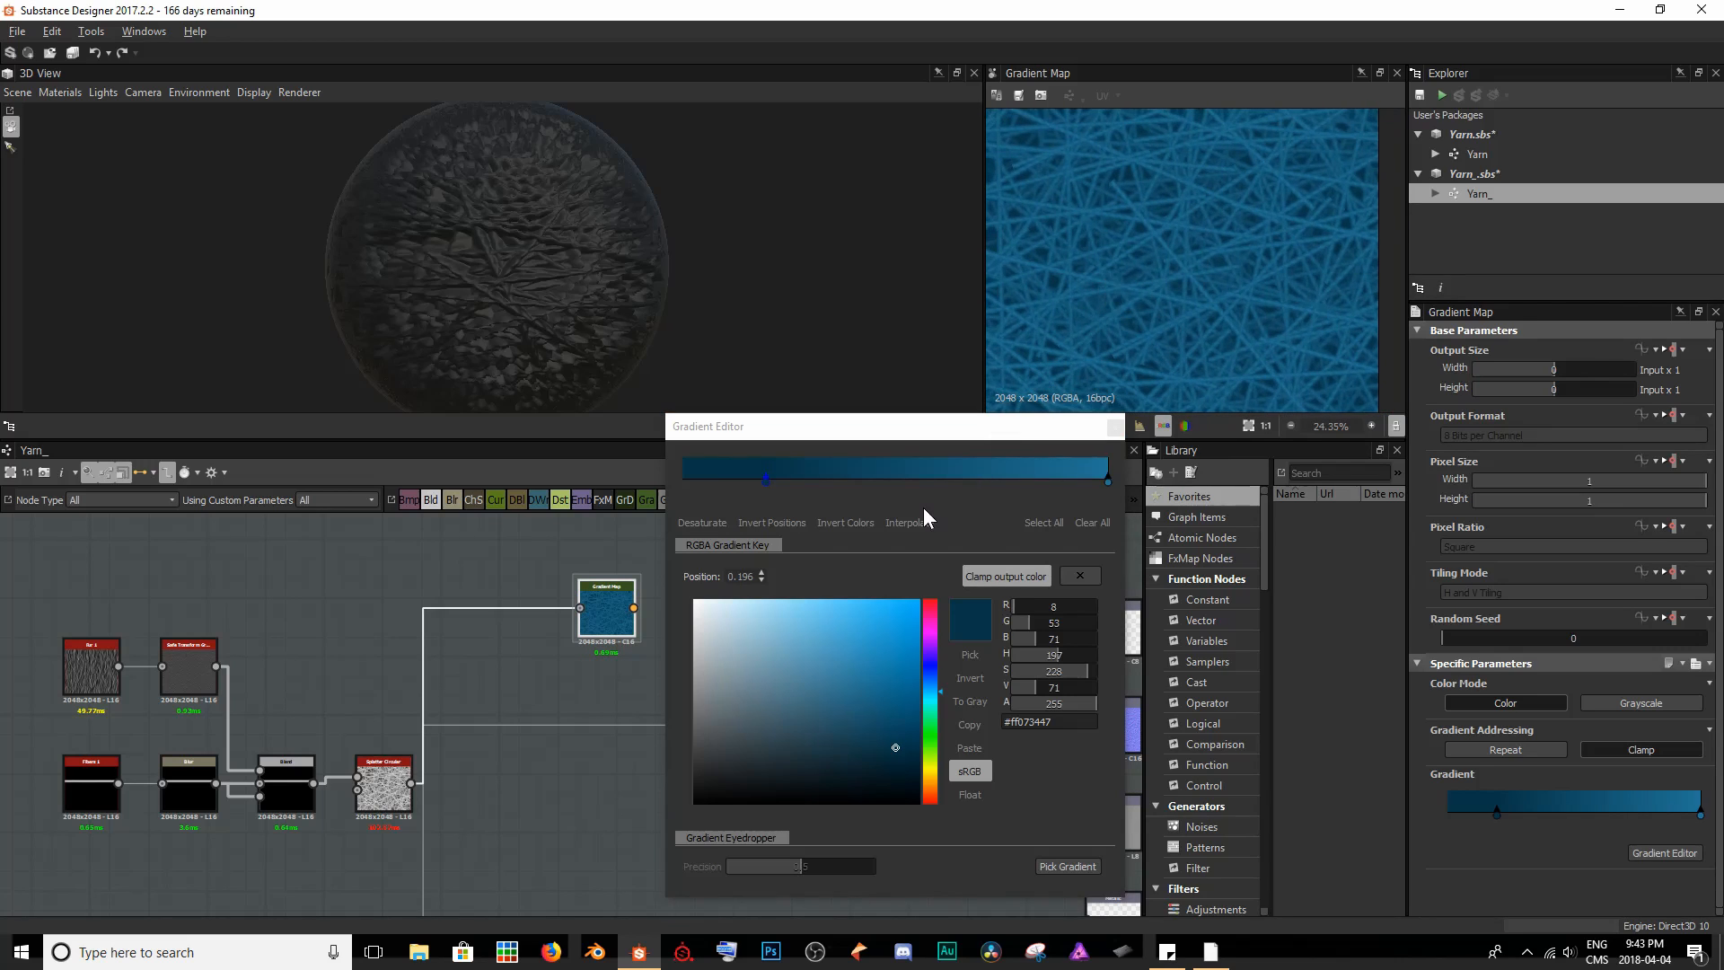
pyautogui.click(1116, 426)
# - Connect the Gradient Map node to the Base Color output and inspect the coloured strands on the 3D sphere
pyautogui.moveTo(859, 567); pyautogui.dragTo(712, 568, button='middle')
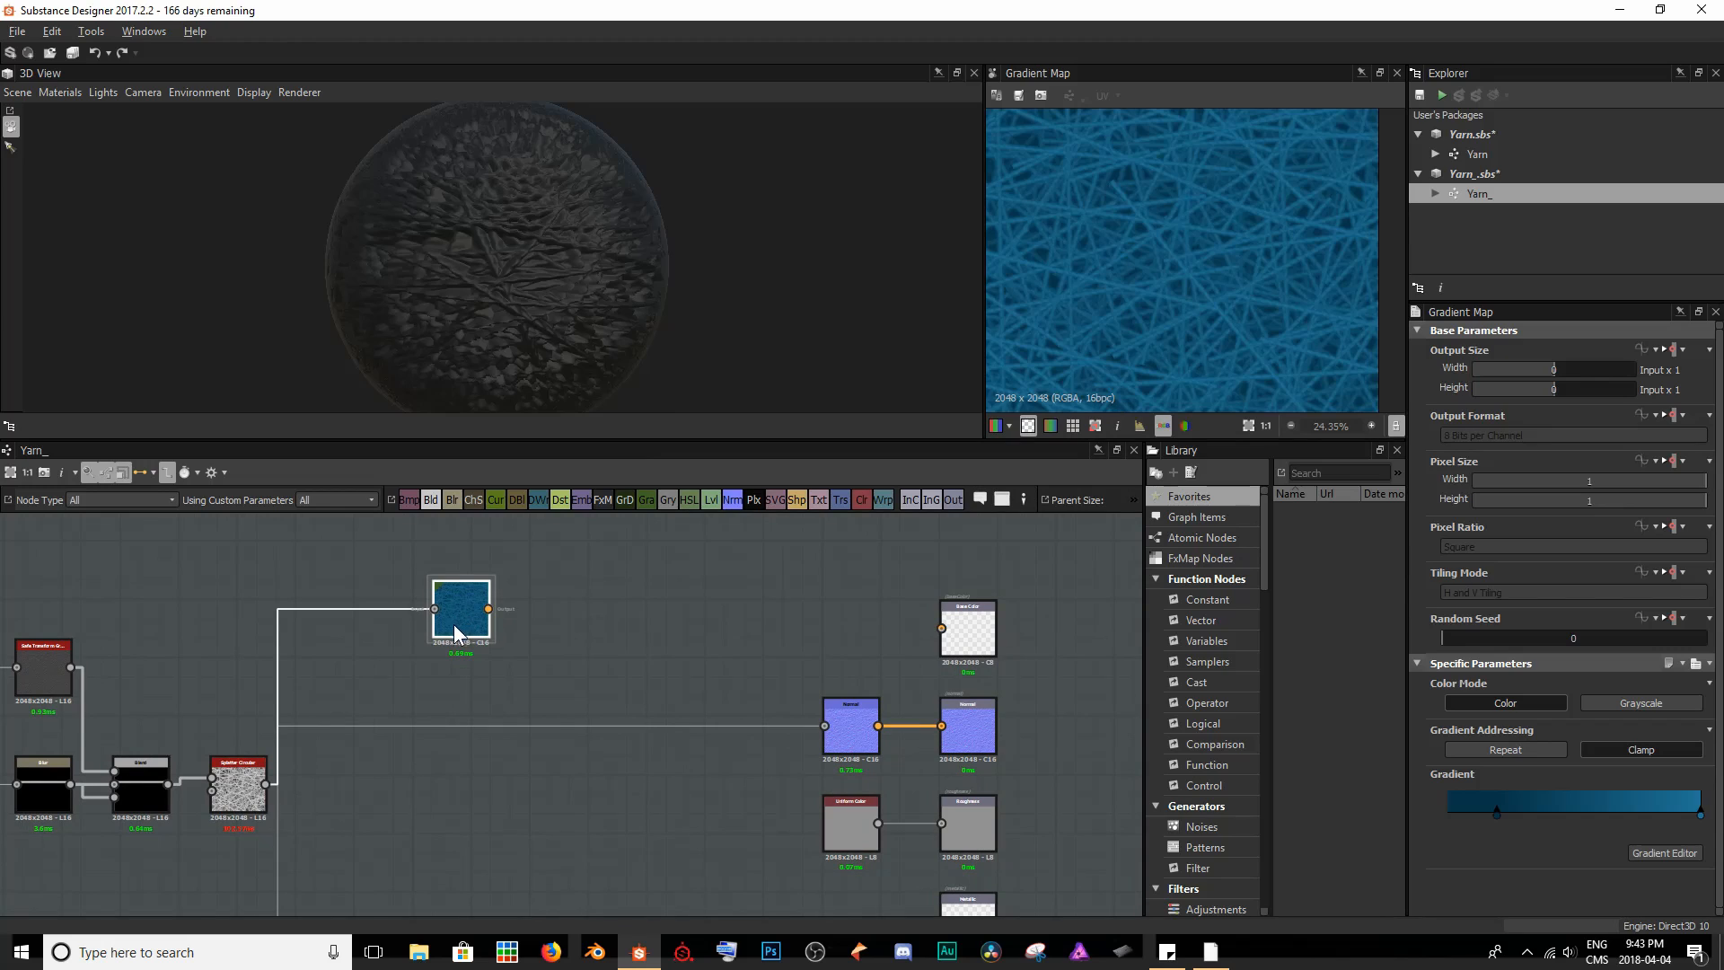
pyautogui.moveTo(454, 625); pyautogui.dragTo(982, 642)
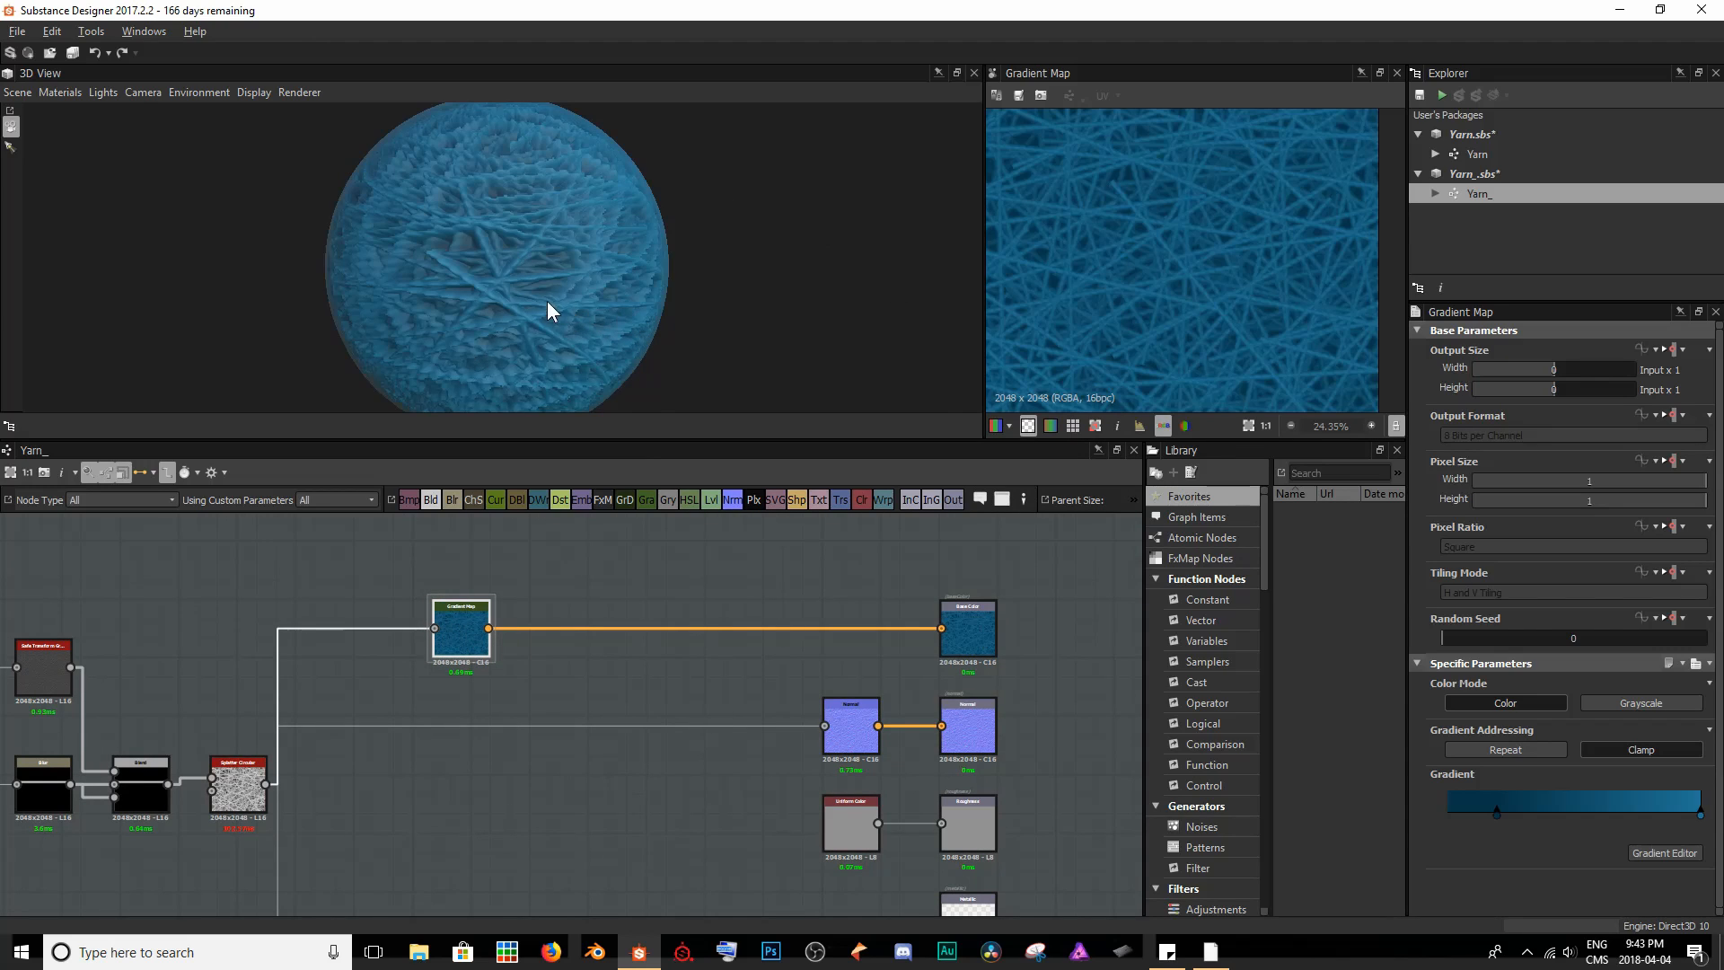
pyautogui.scroll(2, 507, 299)
pyautogui.moveTo(505, 292)
pyautogui.mouseDown()
pyautogui.moveTo(672, 305)
pyautogui.moveTo(591, 277)
pyautogui.moveTo(492, 282)
pyautogui.mouseUp()
pyautogui.moveTo(492, 282); pyautogui.dragTo(600, 257, button='right')
pyautogui.moveTo(600, 257); pyautogui.dragTo(521, 261, button='middle')
pyautogui.scroll(-7, 521, 262)
pyautogui.moveTo(427, 253); pyautogui.dragTo(548, 261)
pyautogui.scroll(3, 553, 261)
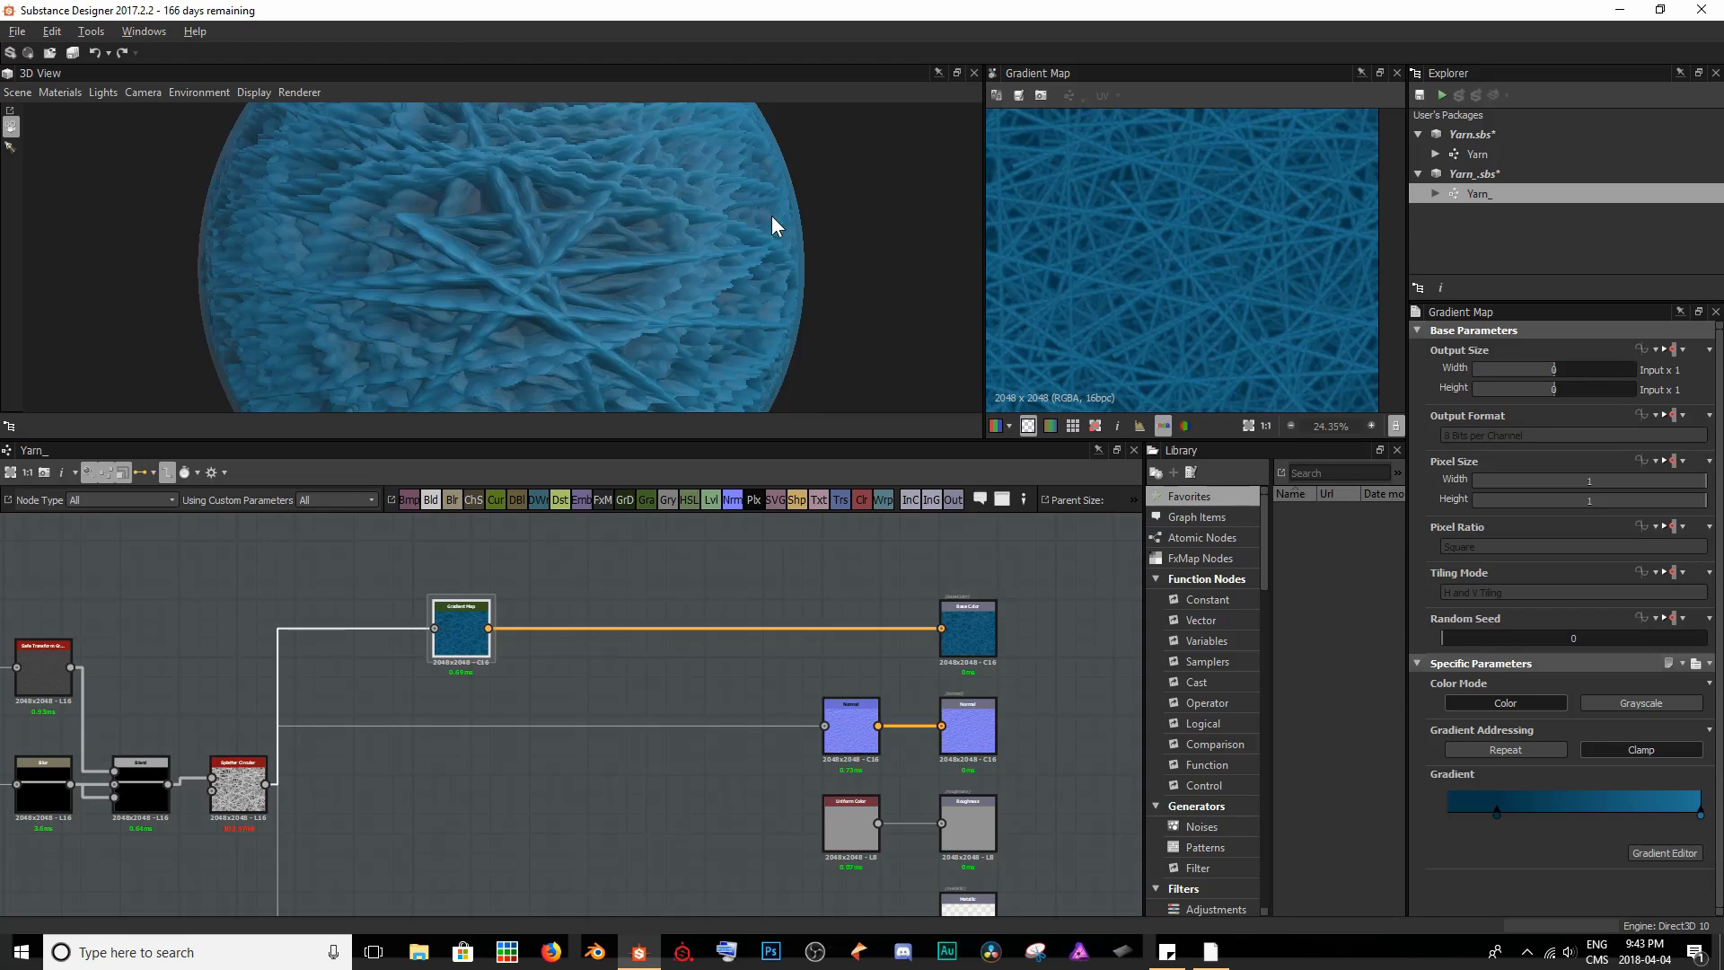
pyautogui.moveTo(669, 239); pyautogui.dragTo(643, 304)
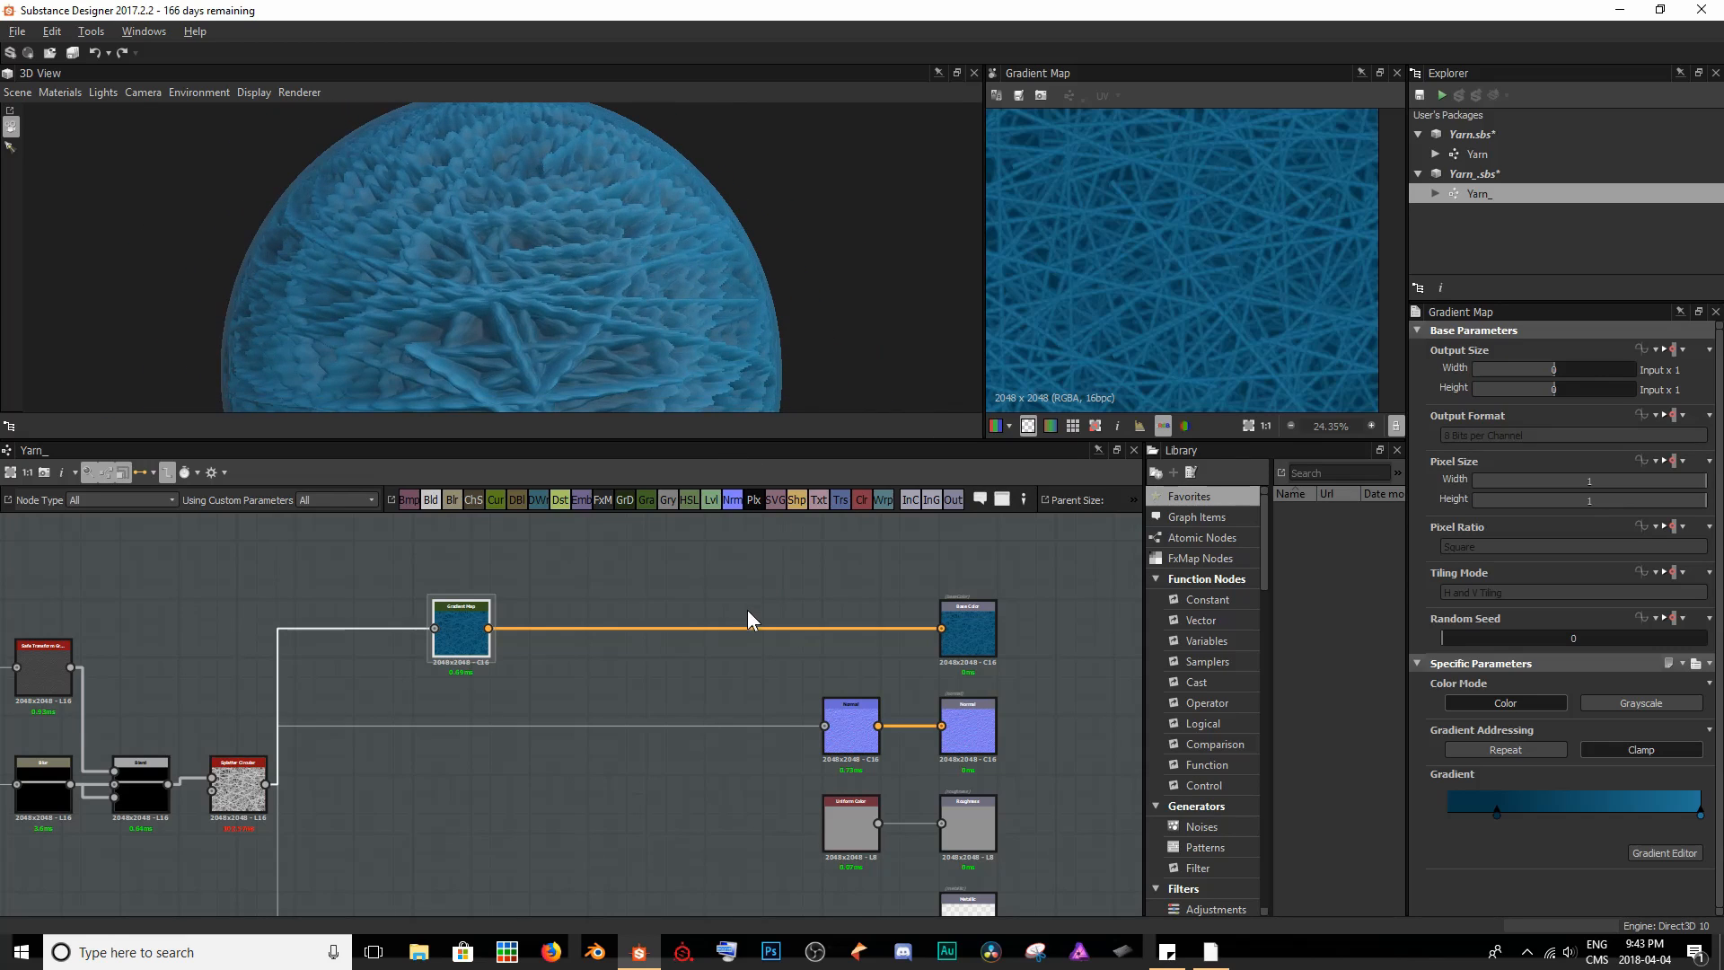
# - Set the Histogram Range node feeding the Height output to position 0.83 with a lower range, checking the strand relief in 3D
pyautogui.scroll(-5, 697, 637)
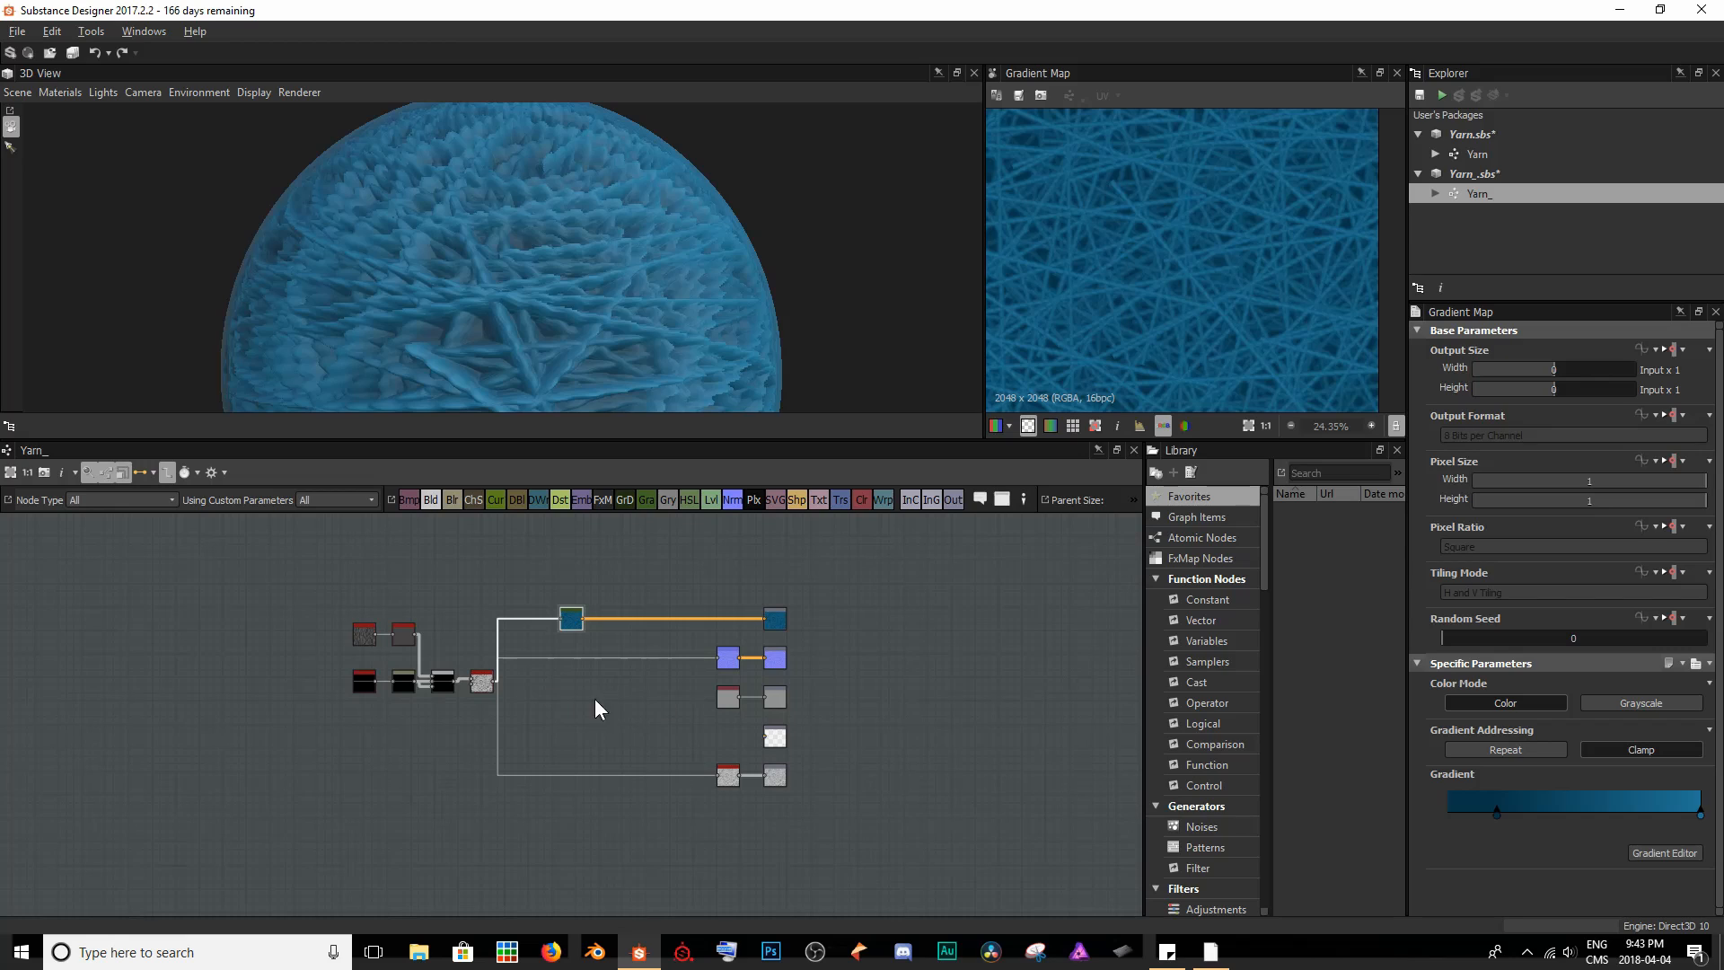
pyautogui.scroll(5, 817, 793)
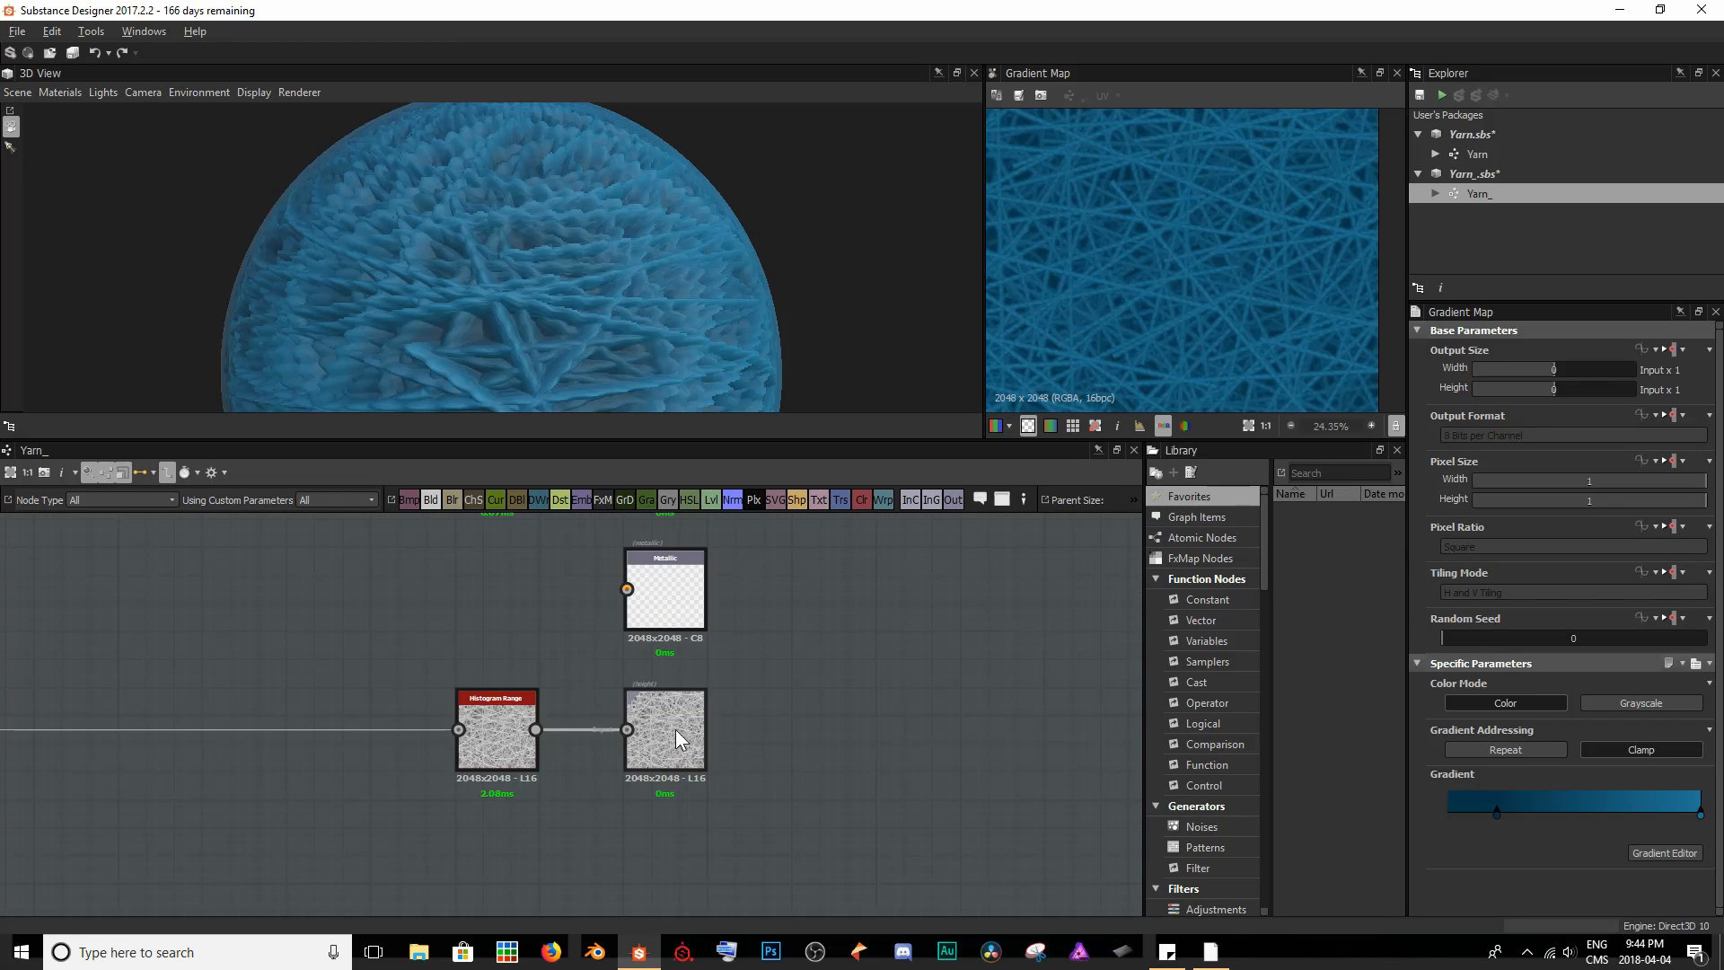
pyautogui.doubleClick(505, 757)
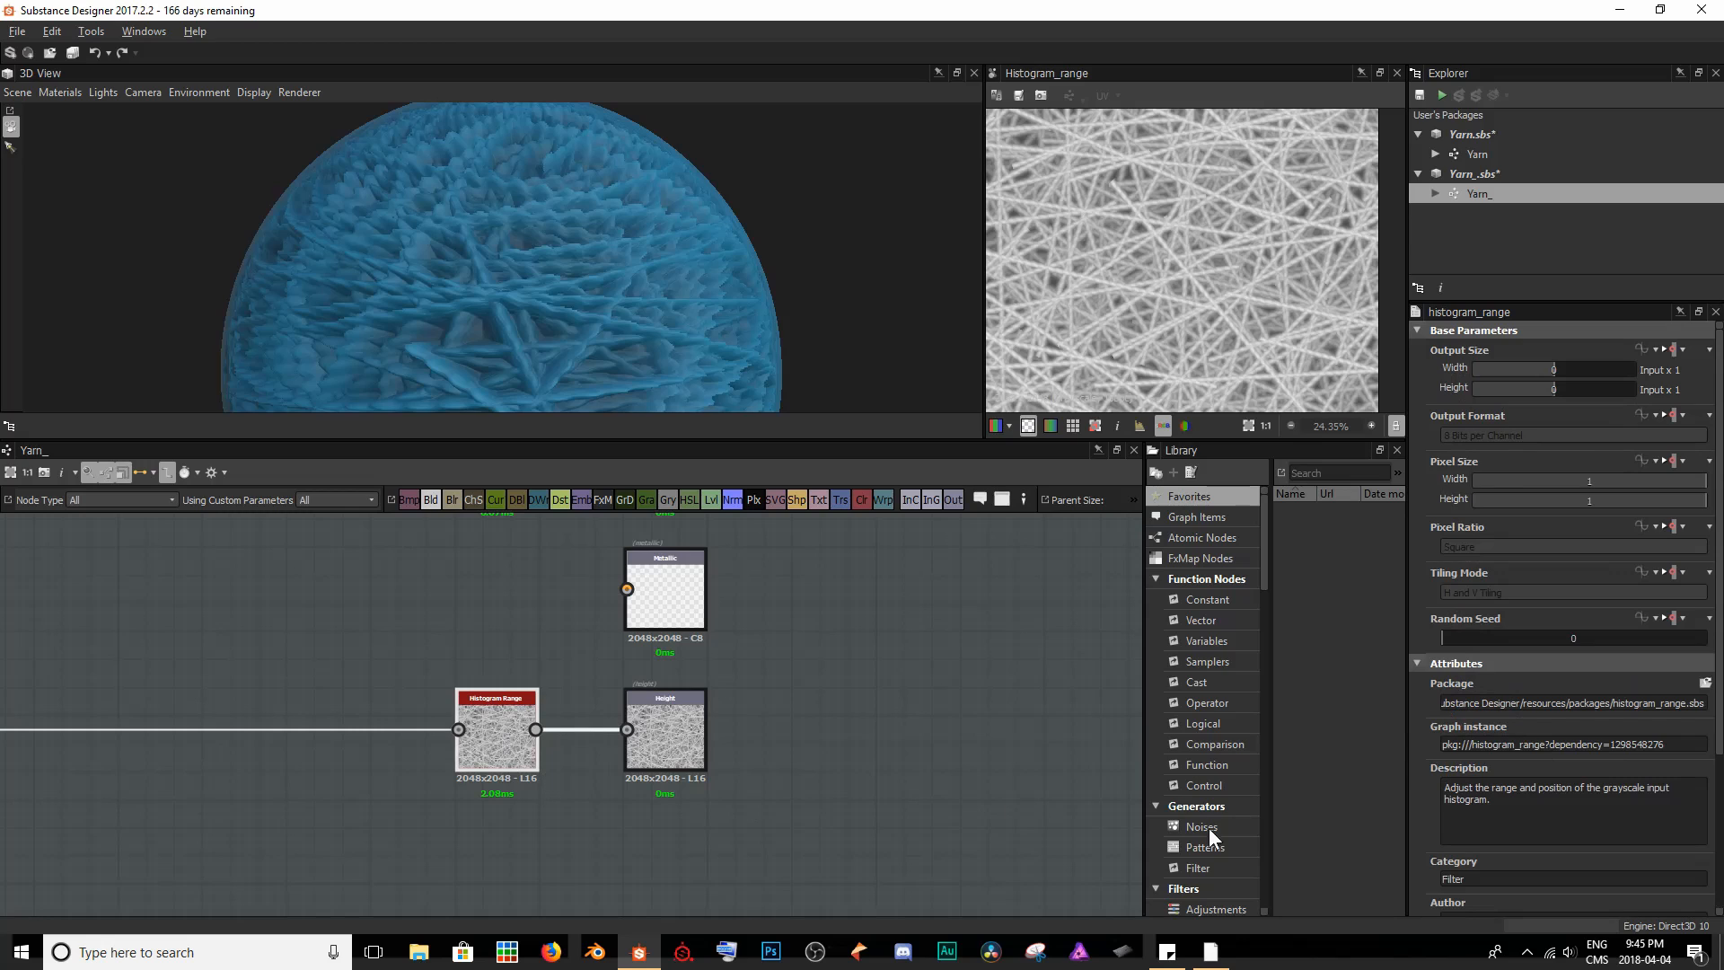
pyautogui.scroll(-3, 1580, 797)
pyautogui.moveTo(1604, 853); pyautogui.dragTo(1530, 853)
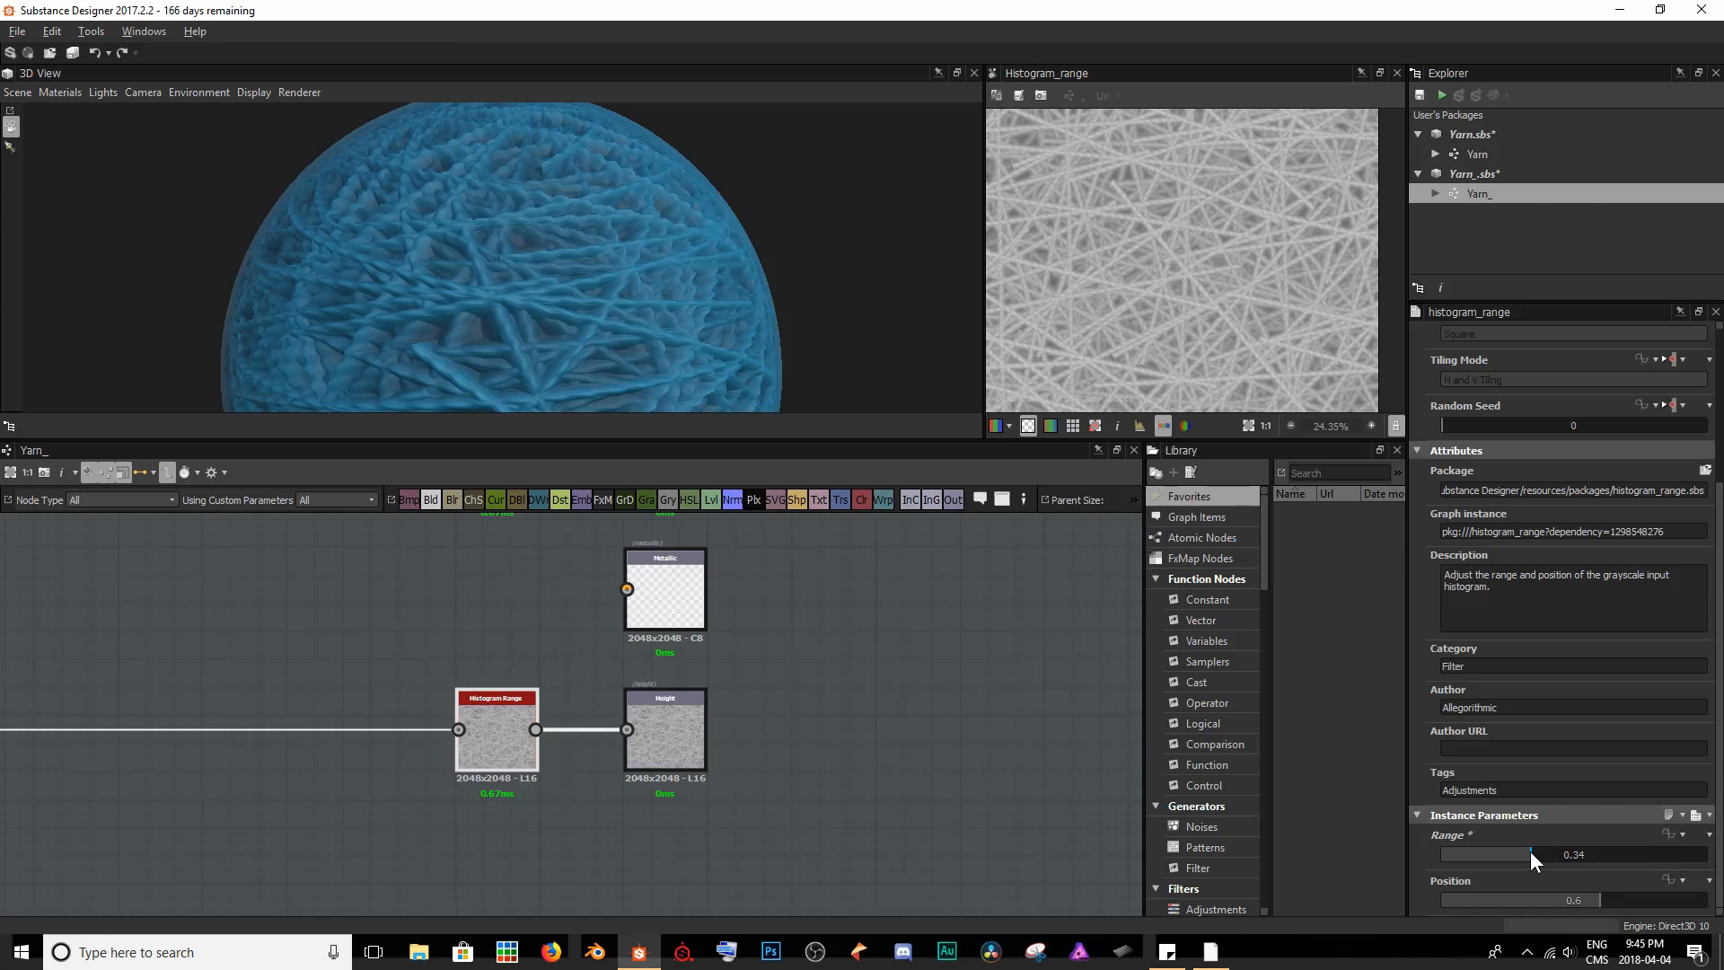
pyautogui.moveTo(1597, 902); pyautogui.dragTo(1661, 898)
pyautogui.scroll(-4, 661, 249)
pyautogui.moveTo(661, 249); pyautogui.dragTo(692, 235)
pyautogui.scroll(4, 691, 256)
pyautogui.scroll(-2, 691, 257)
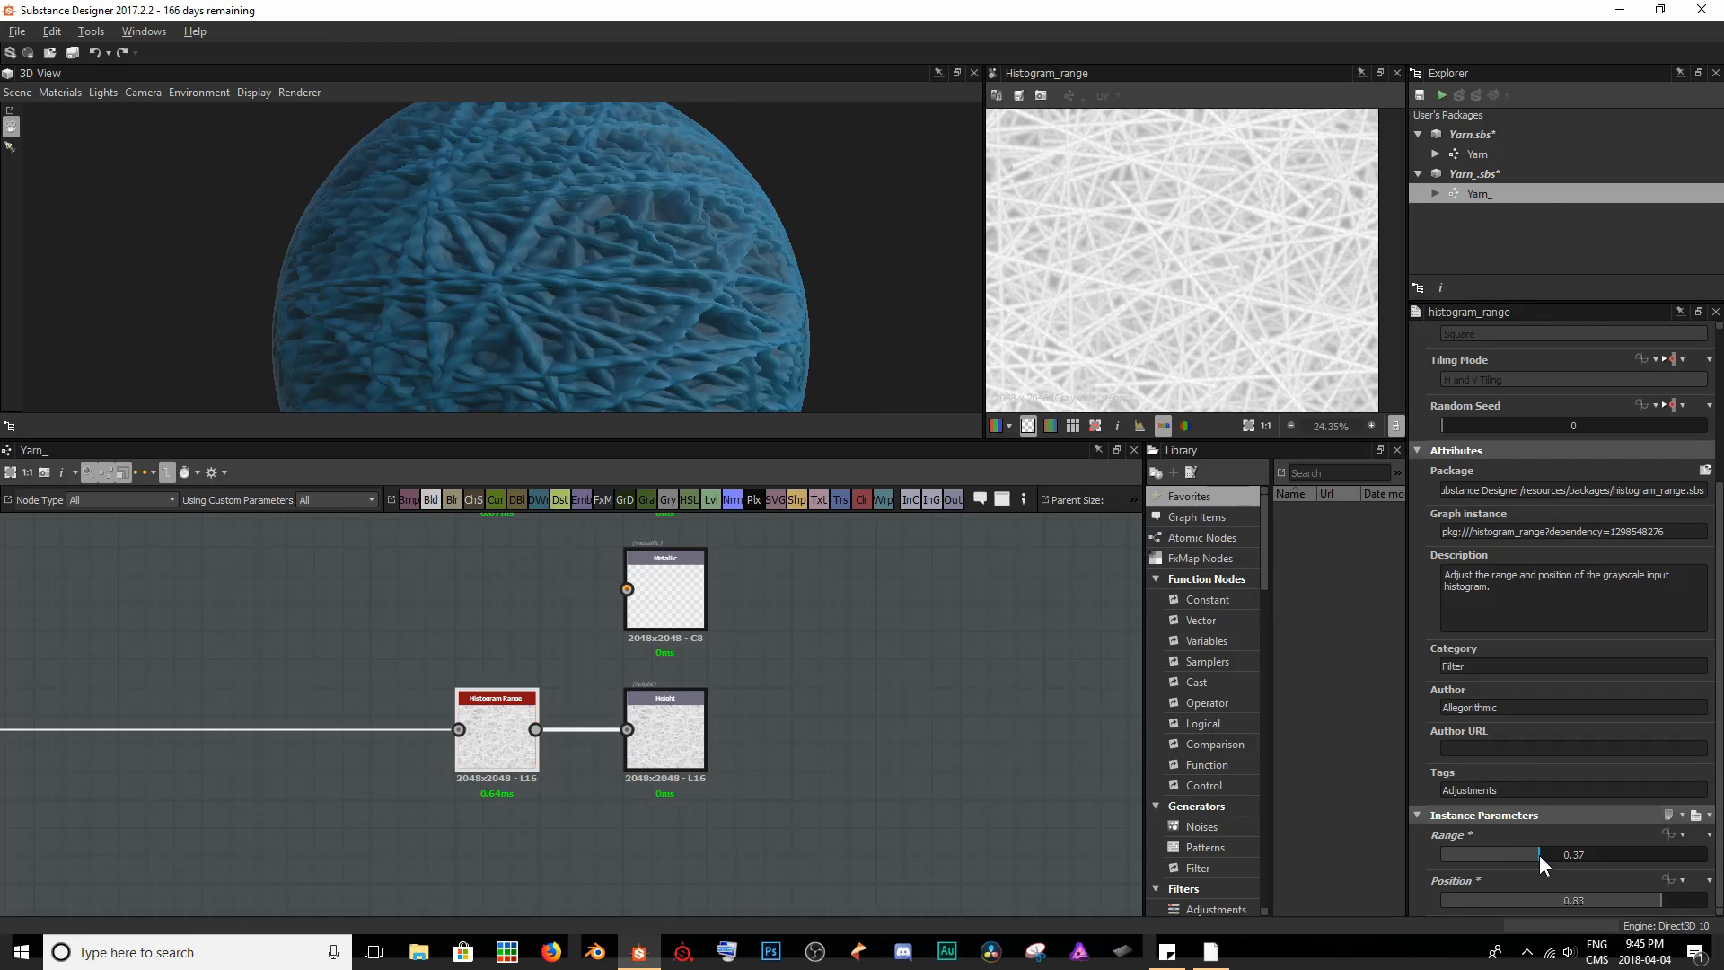
# - Fine-tune the Histogram Range node's range to 0.32 and check the strand depth around the sphere
pyautogui.moveTo(1539, 854)
pyautogui.mouseDown()
pyautogui.moveTo(1508, 854)
pyautogui.moveTo(1526, 849)
pyautogui.mouseUp()
pyautogui.moveTo(655, 257); pyautogui.dragTo(451, 337)
pyautogui.moveTo(450, 338); pyautogui.dragTo(483, 262, button='middle')
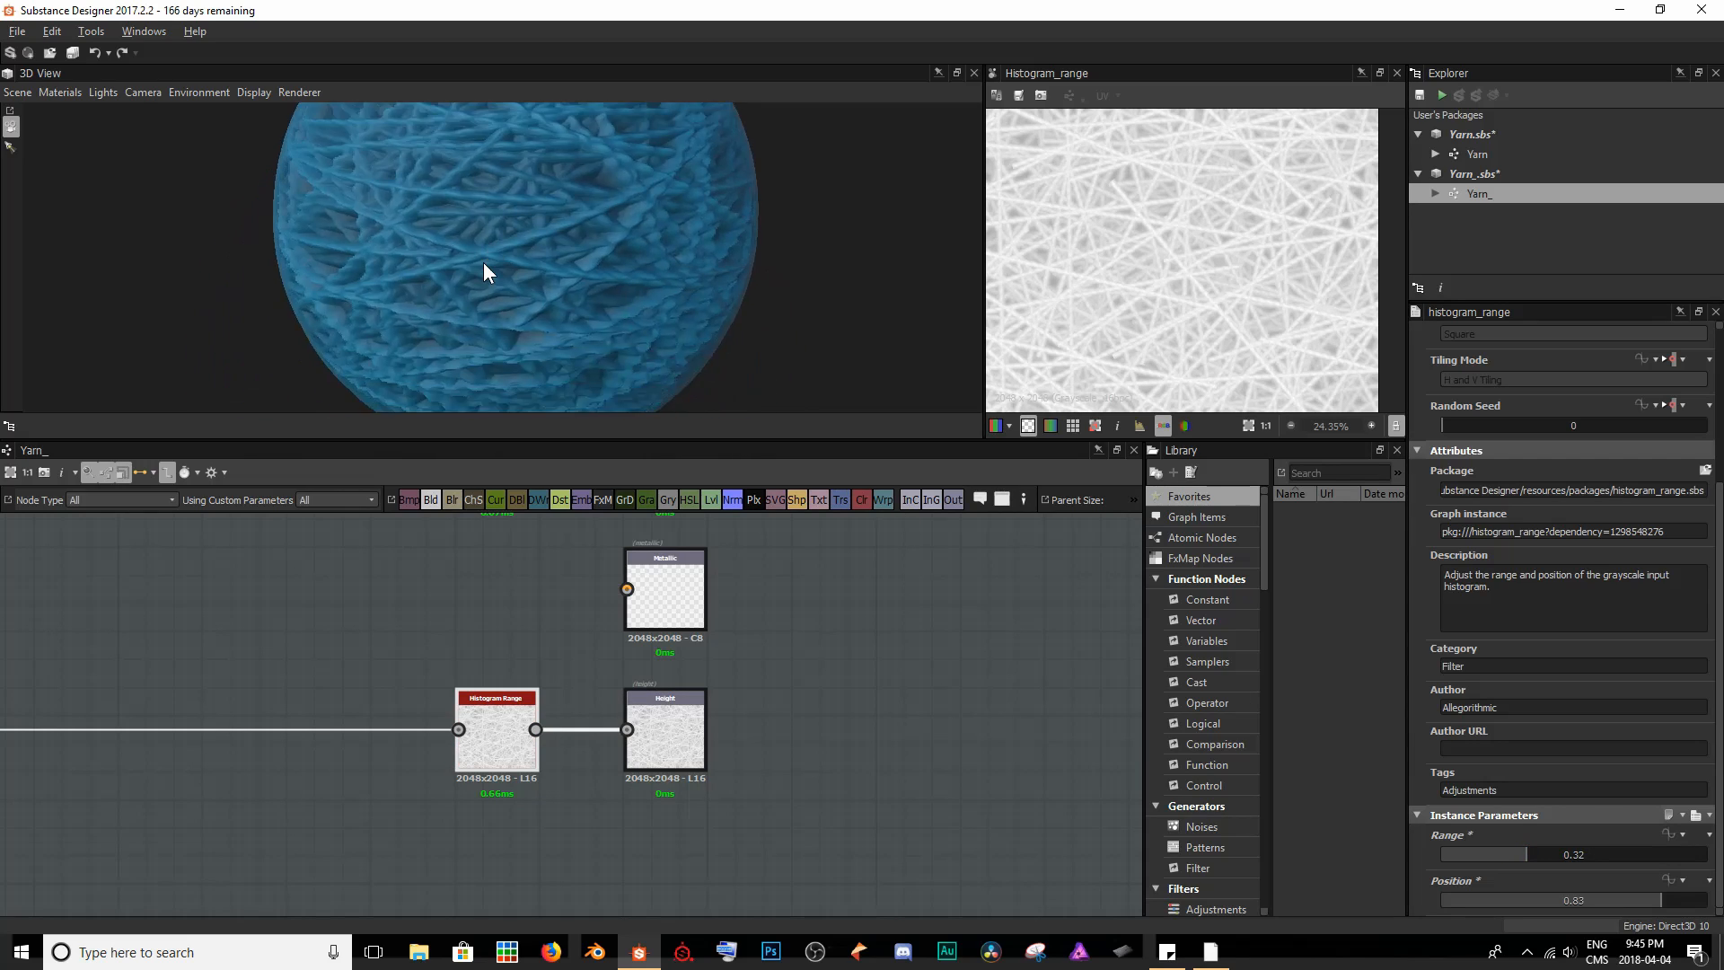
pyautogui.scroll(-3, 483, 262)
pyautogui.moveTo(483, 262); pyautogui.dragTo(685, 235)
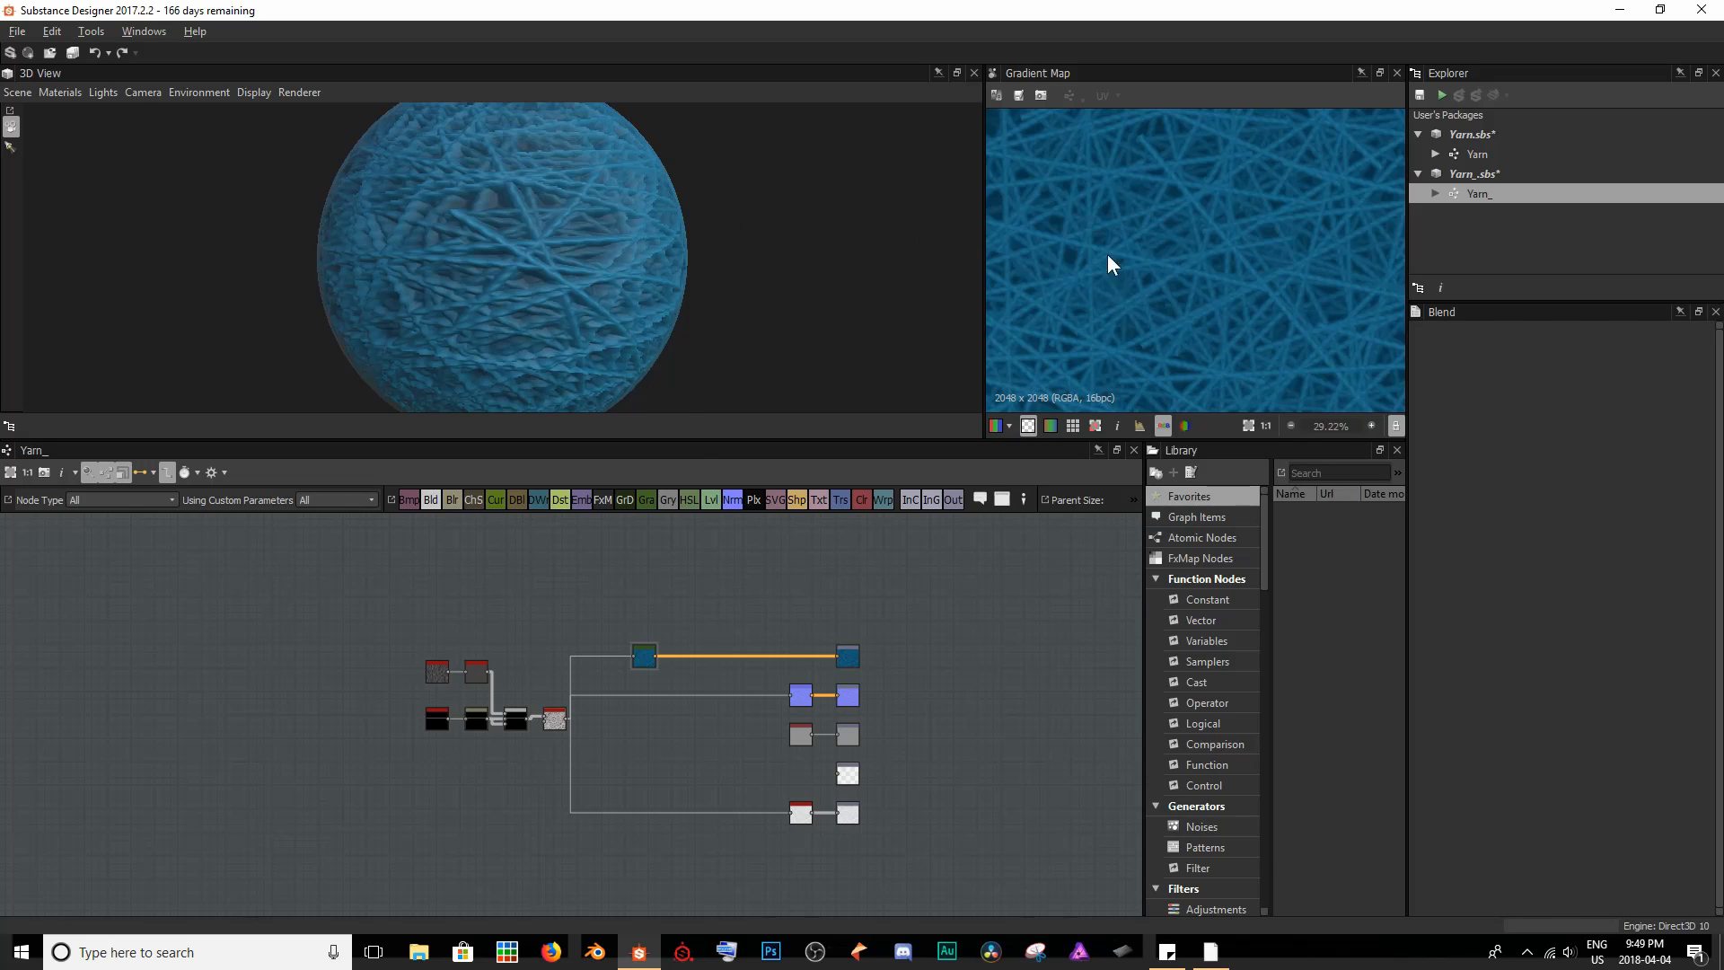
pyautogui.scroll(10, 1160, 186)
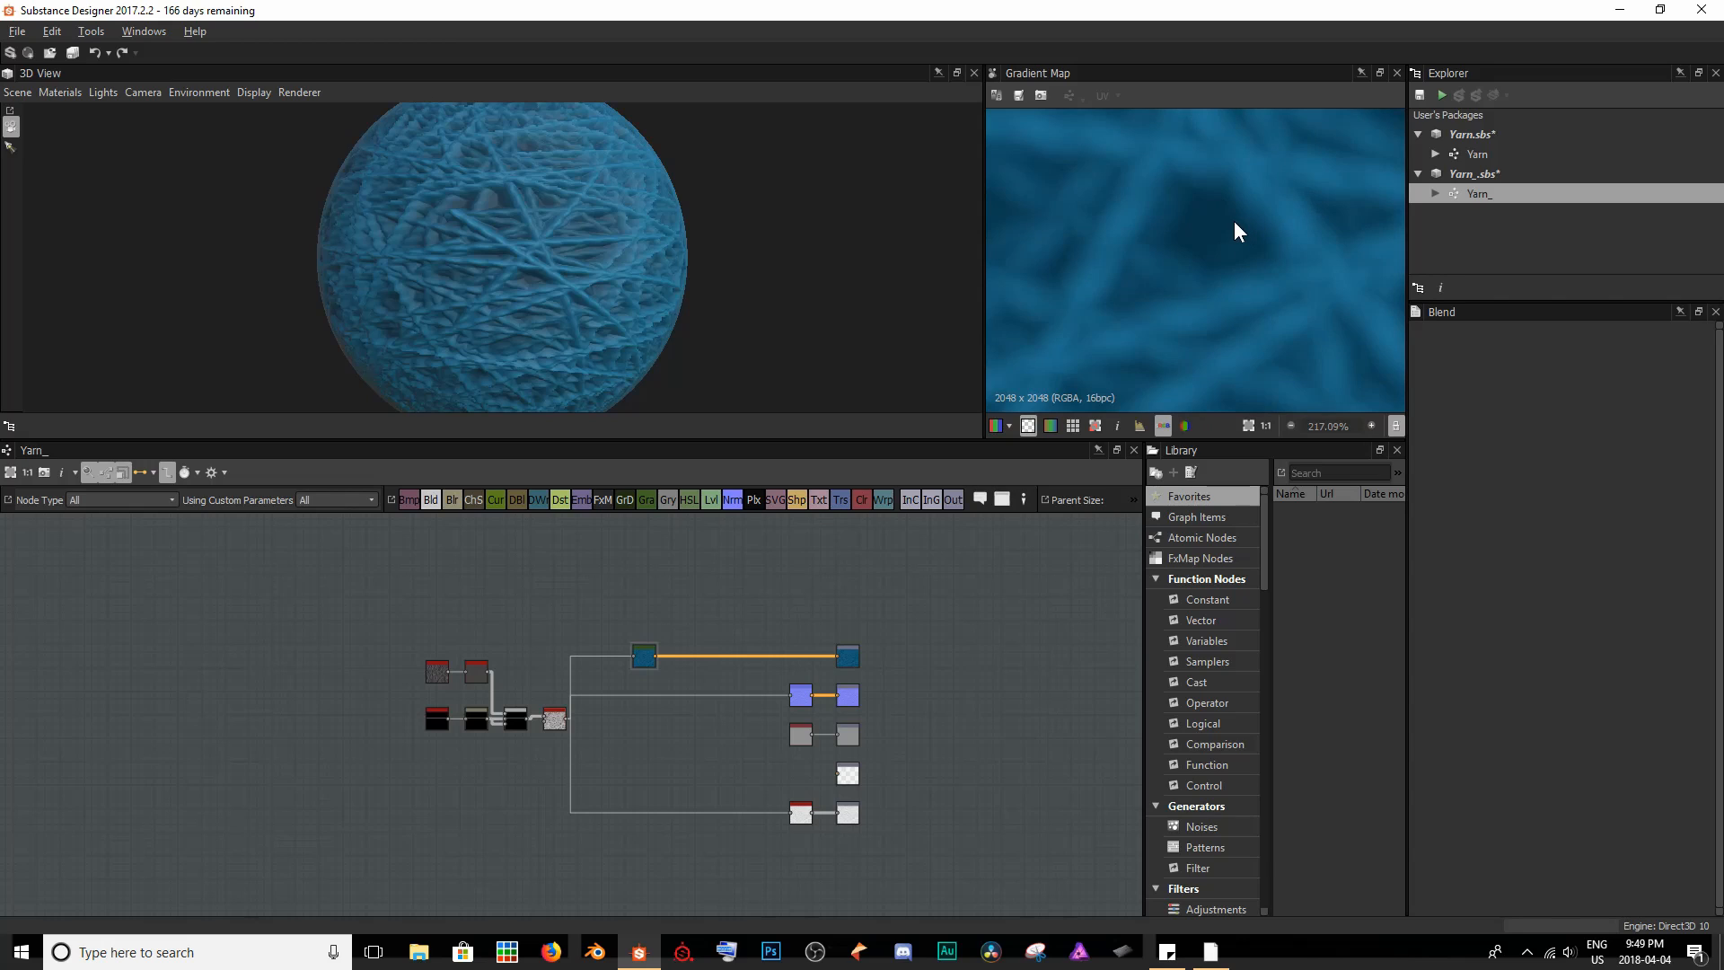
pyautogui.scroll(-4, 1190, 245)
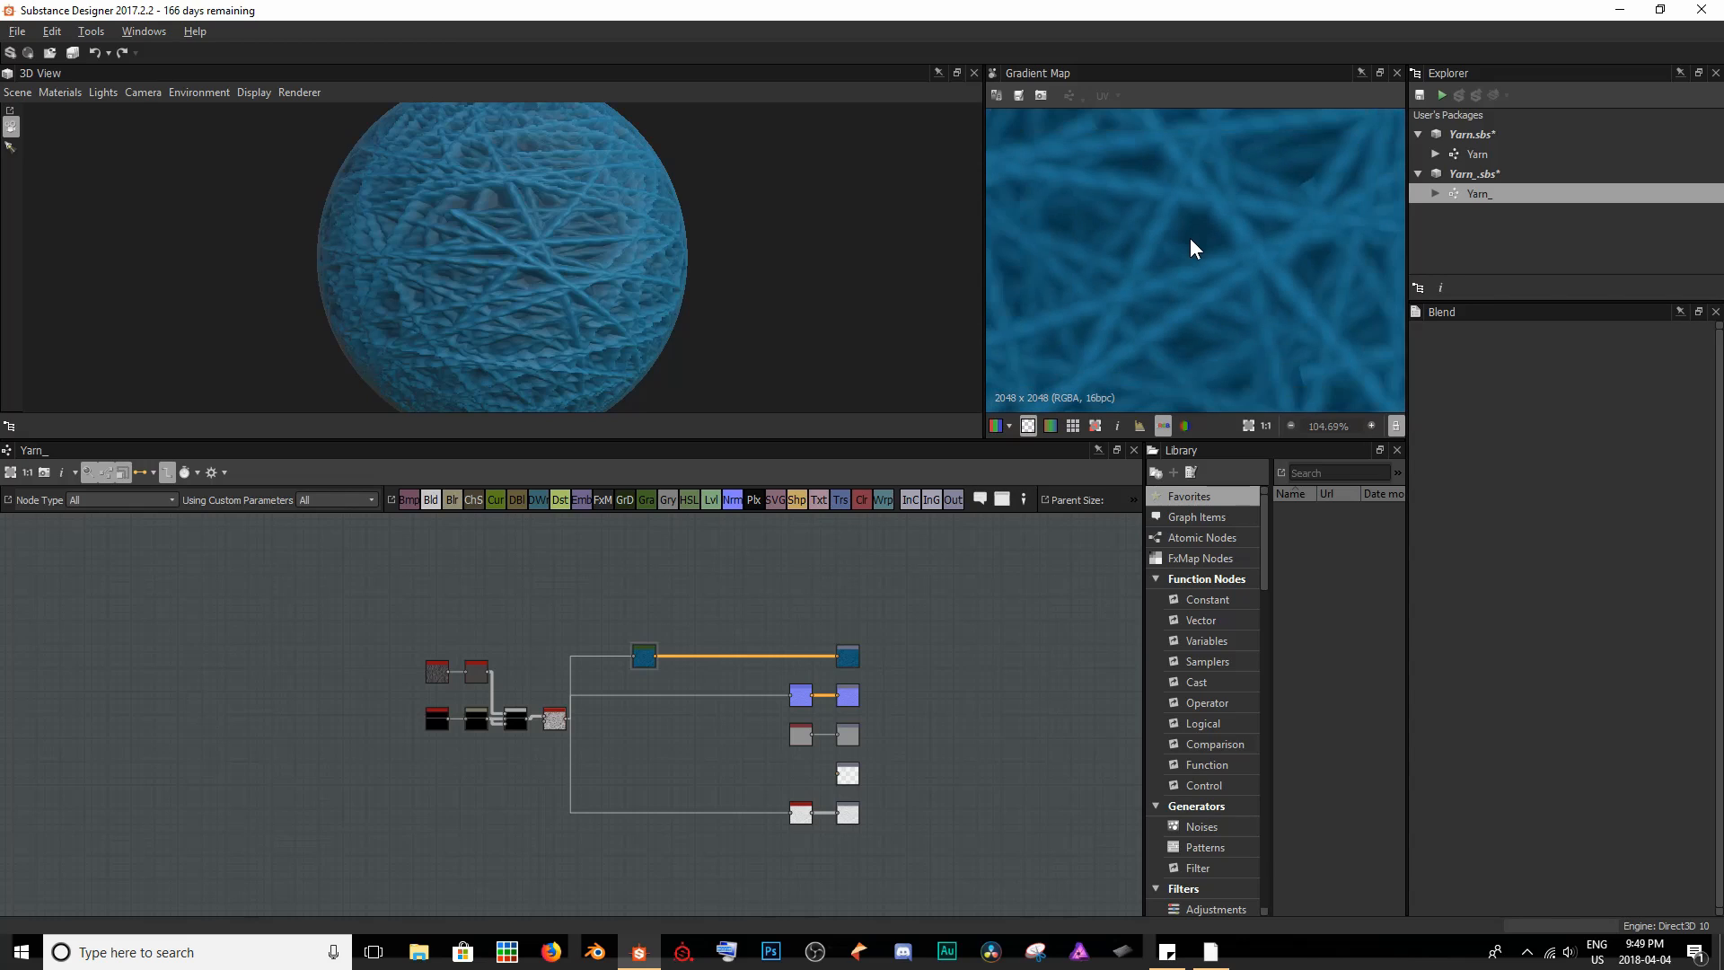
pyautogui.scroll(-10, 1201, 257)
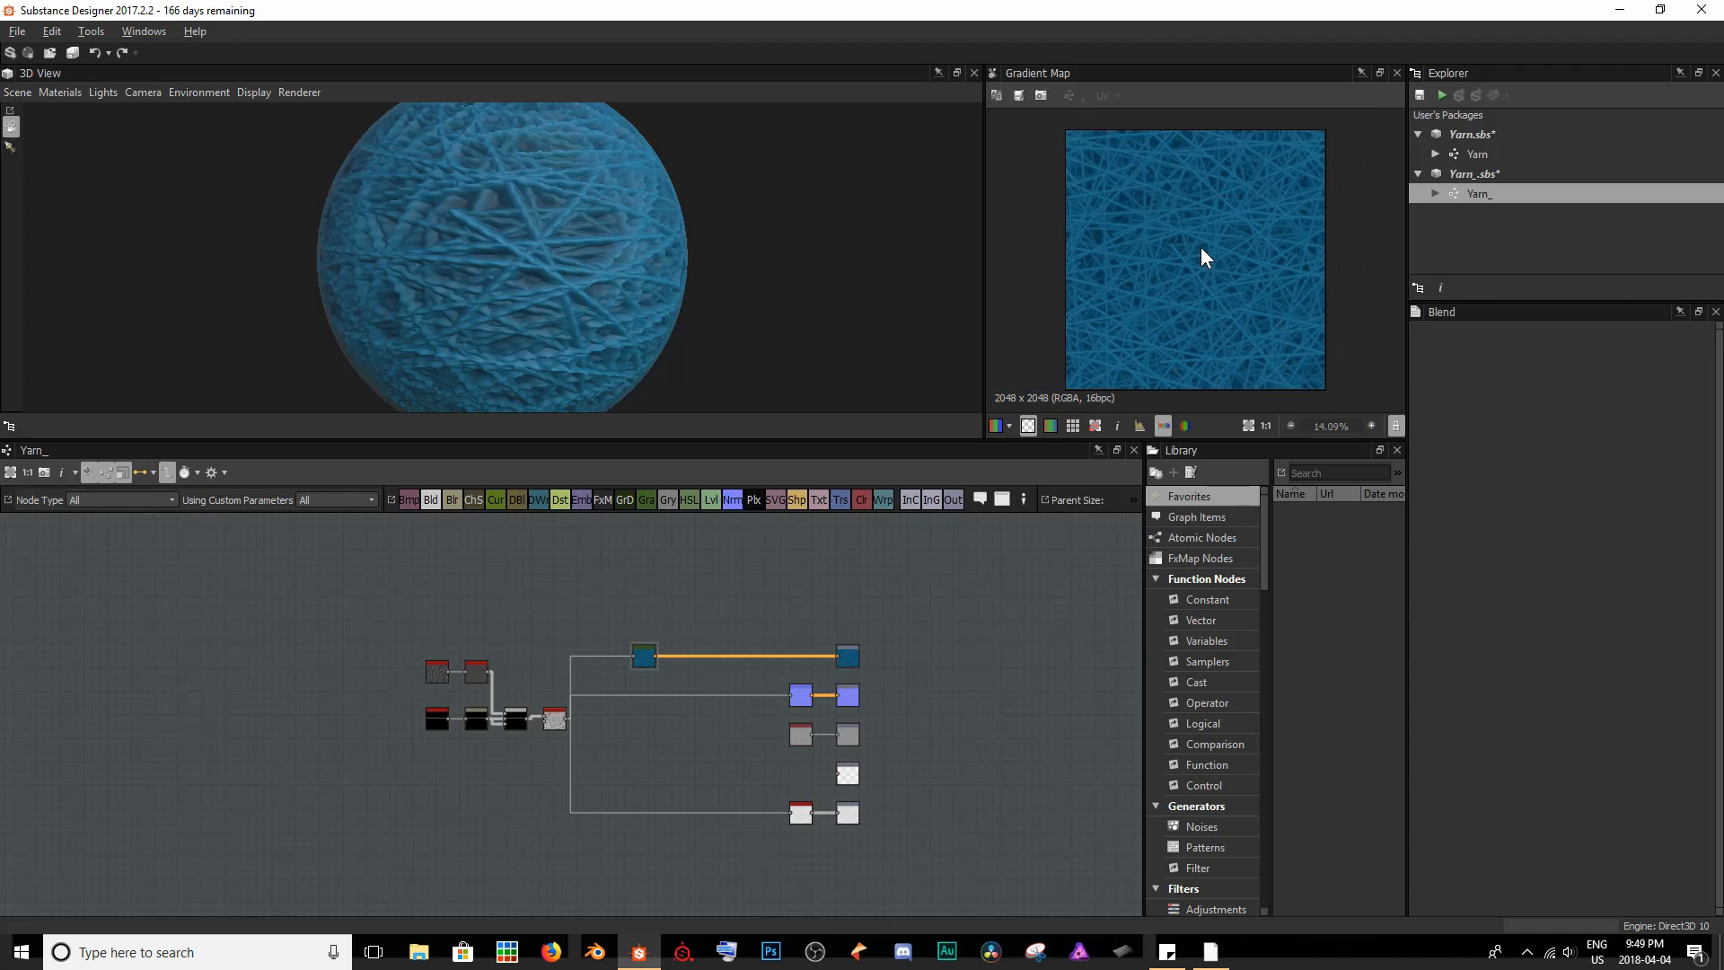
# - Add a new Output node to the graph and place it directly below the Height output
pyautogui.moveTo(934, 794); pyautogui.dragTo(885, 723, button='middle')
pyautogui.scroll(8, 823, 781)
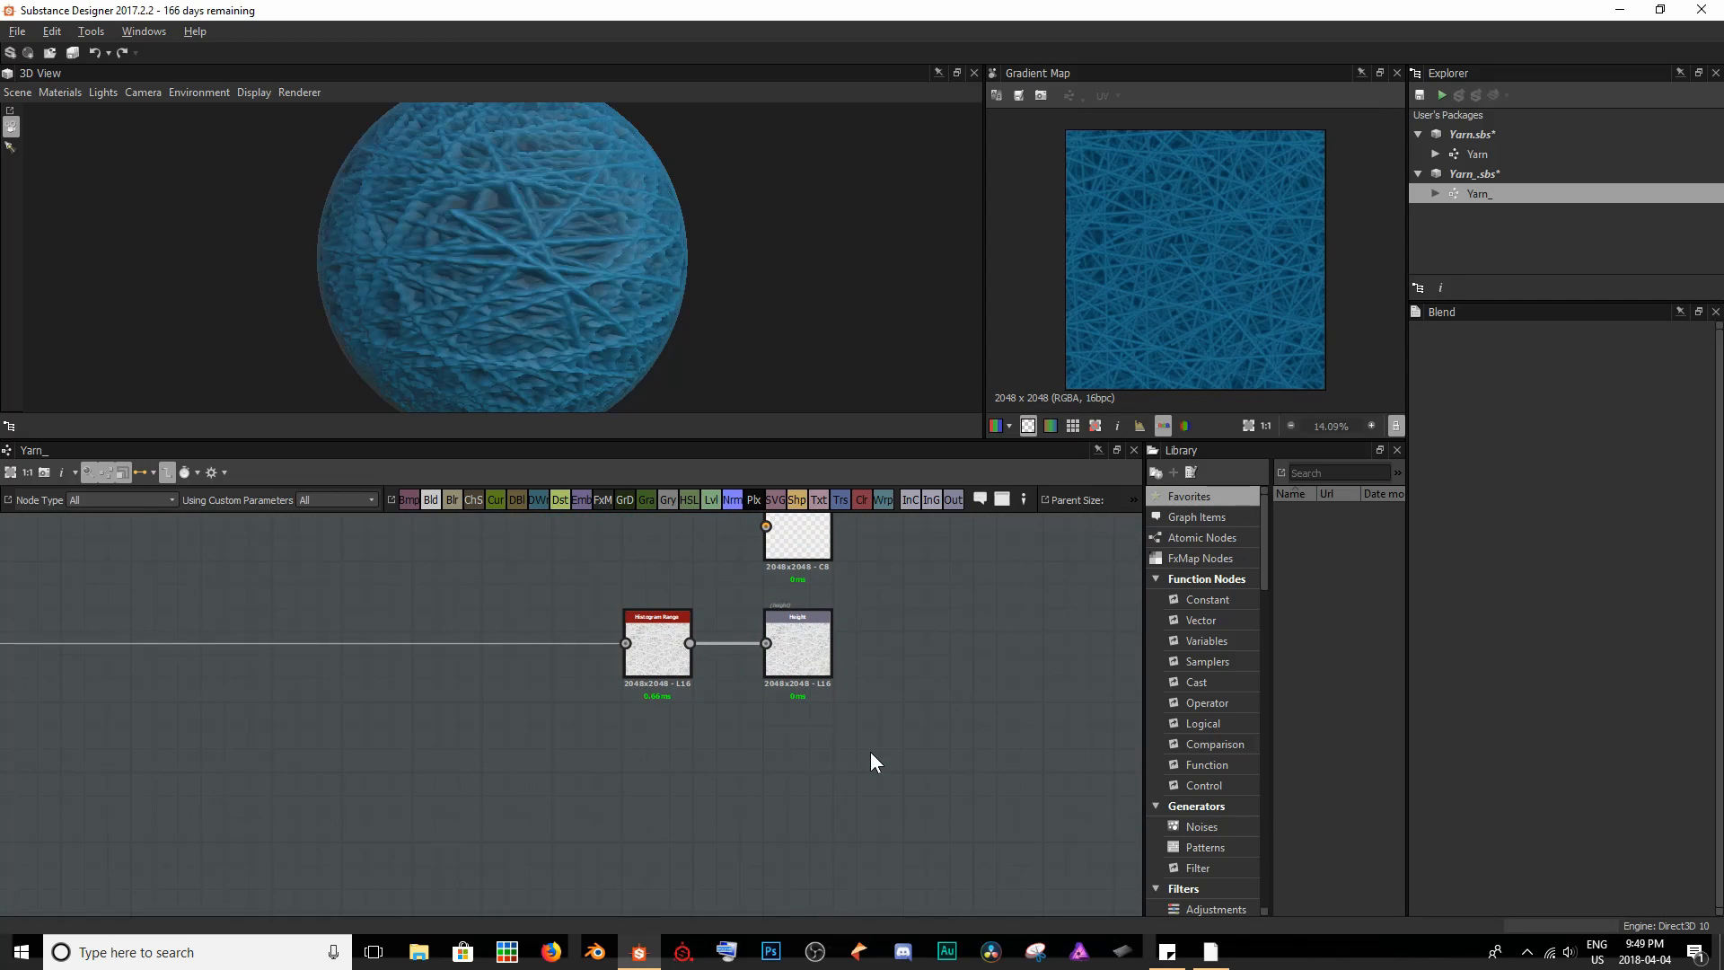
pyautogui.press('space')
pyautogui.write('outp')
pyautogui.press('Return')
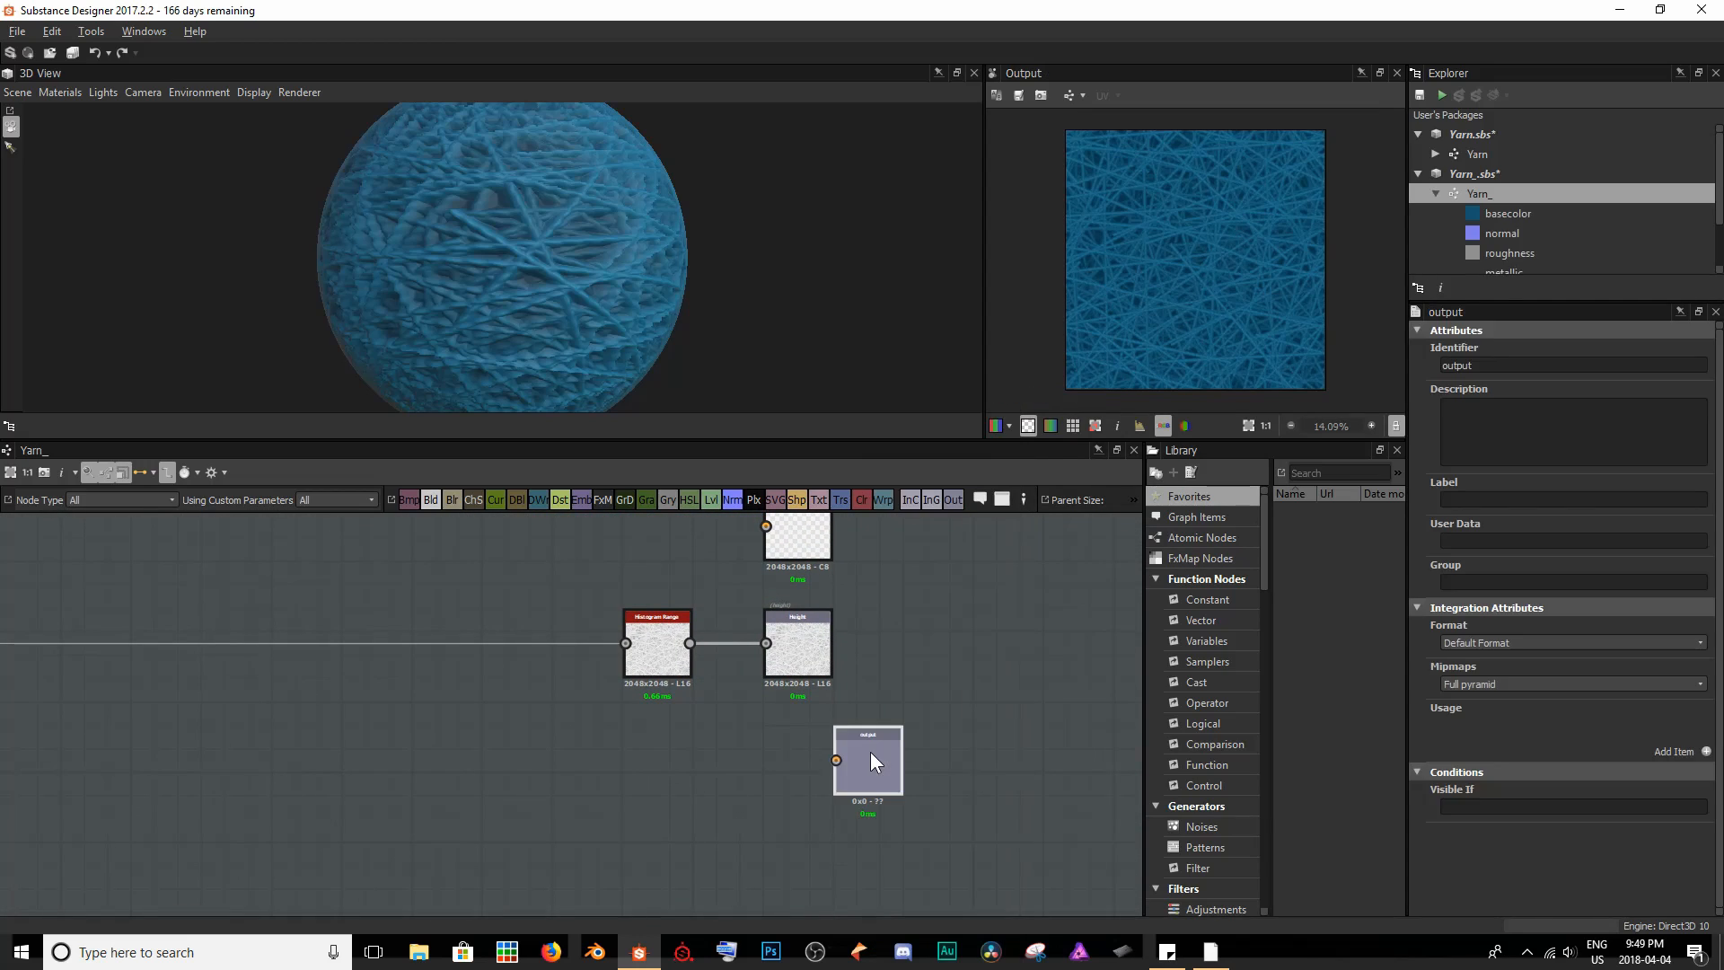
pyautogui.moveTo(863, 758); pyautogui.dragTo(795, 764)
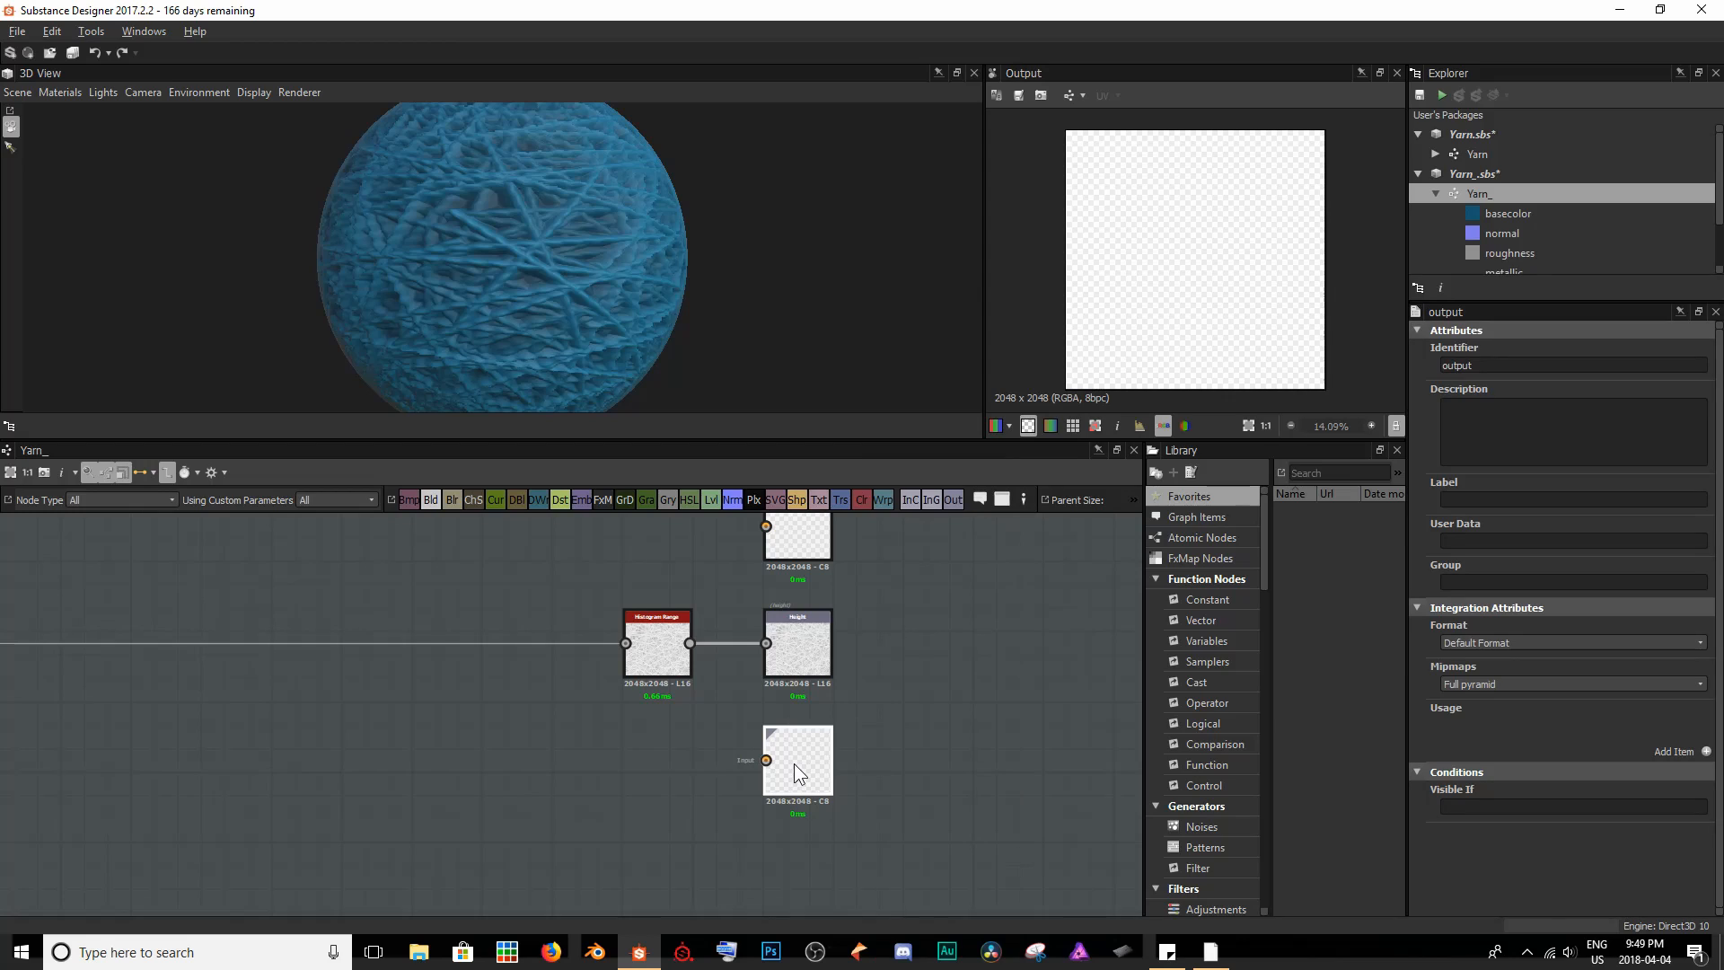
# - Add an ambientOcclusion usage to the new output and set its identifier to ambientOcclusion
pyautogui.click(1706, 752)
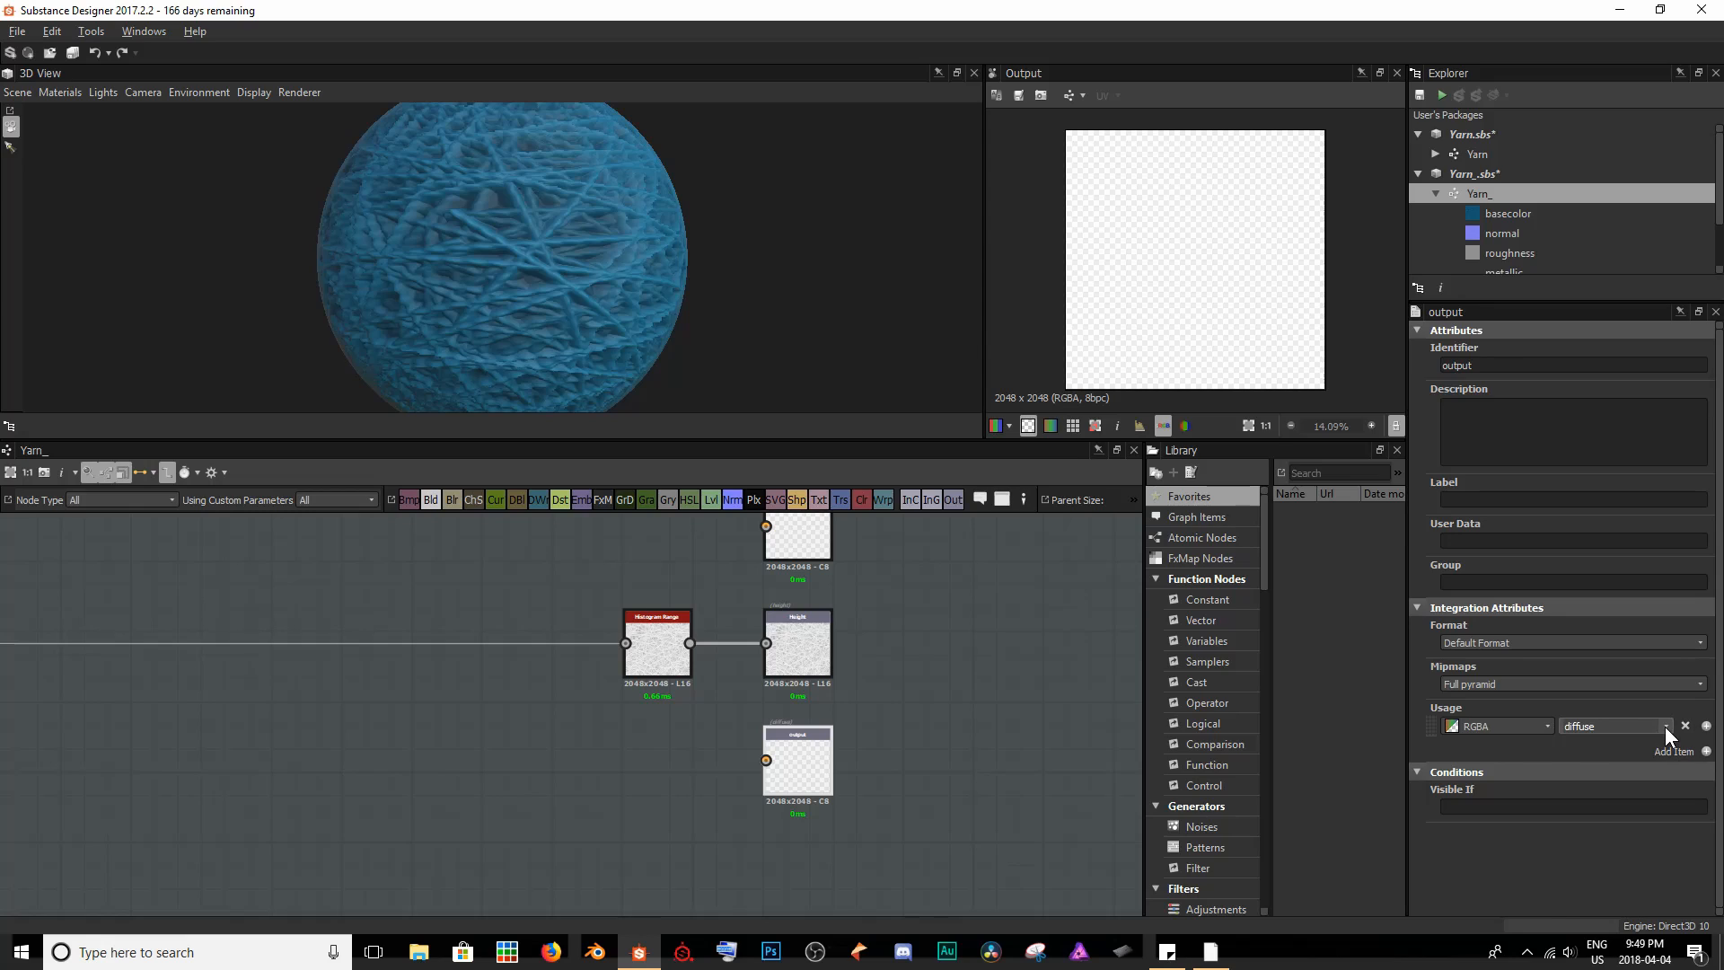
pyautogui.click(1665, 725)
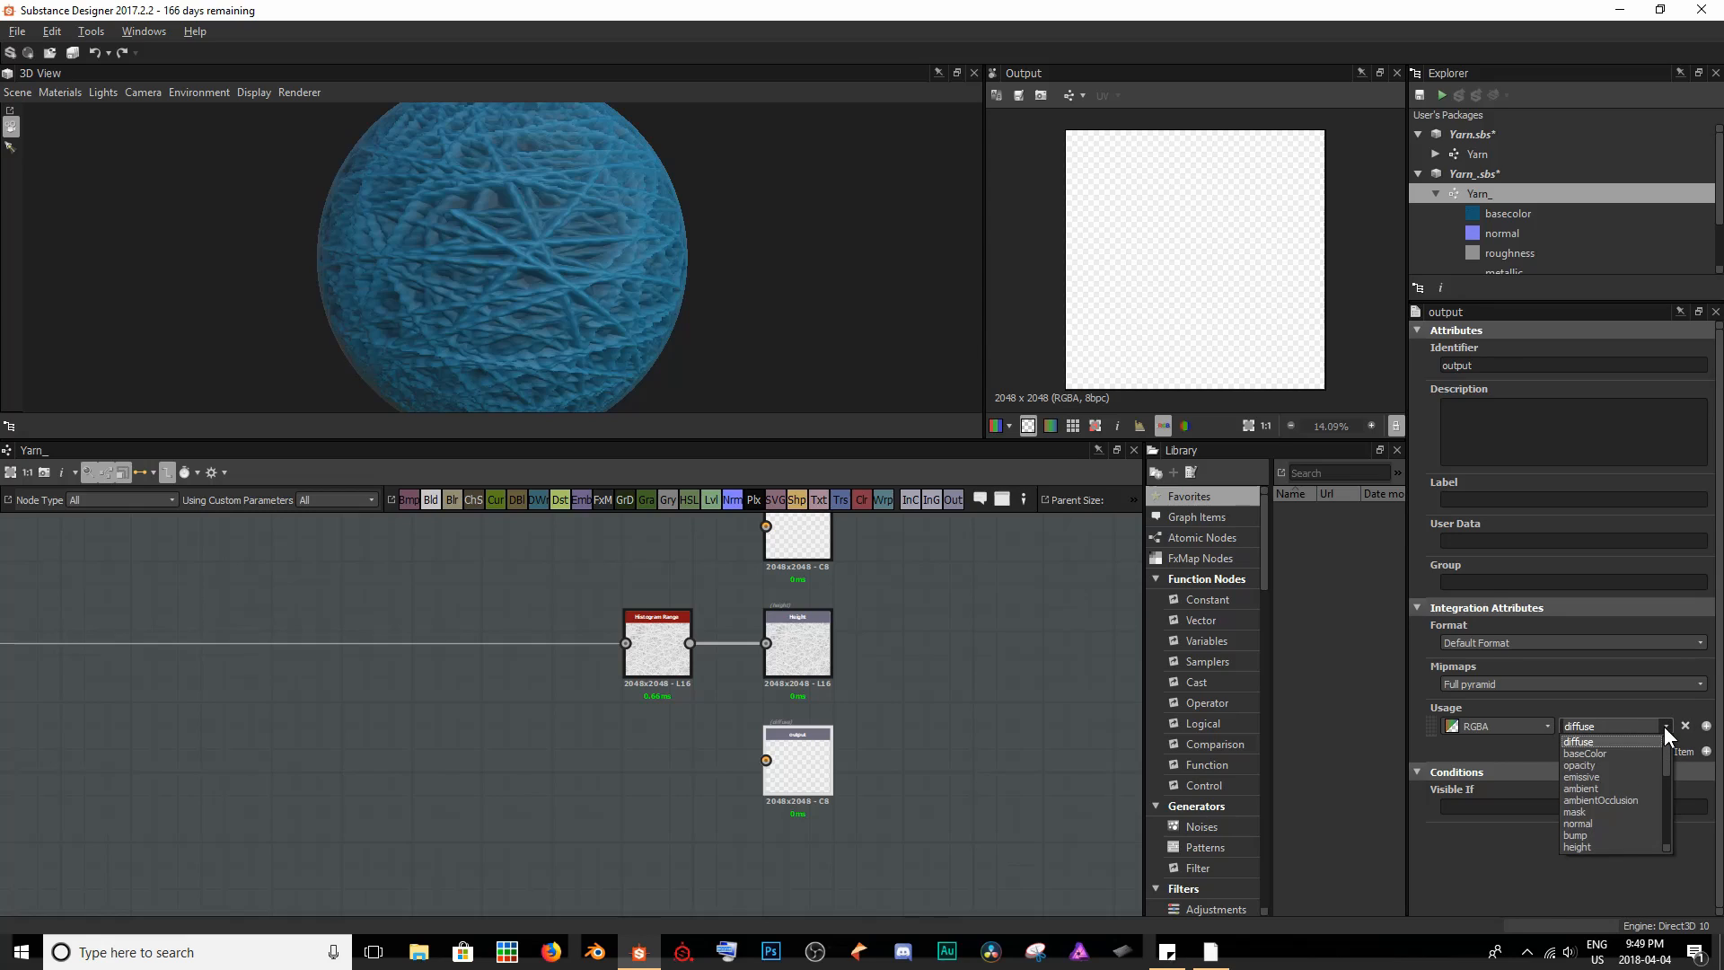
pyautogui.click(1607, 800)
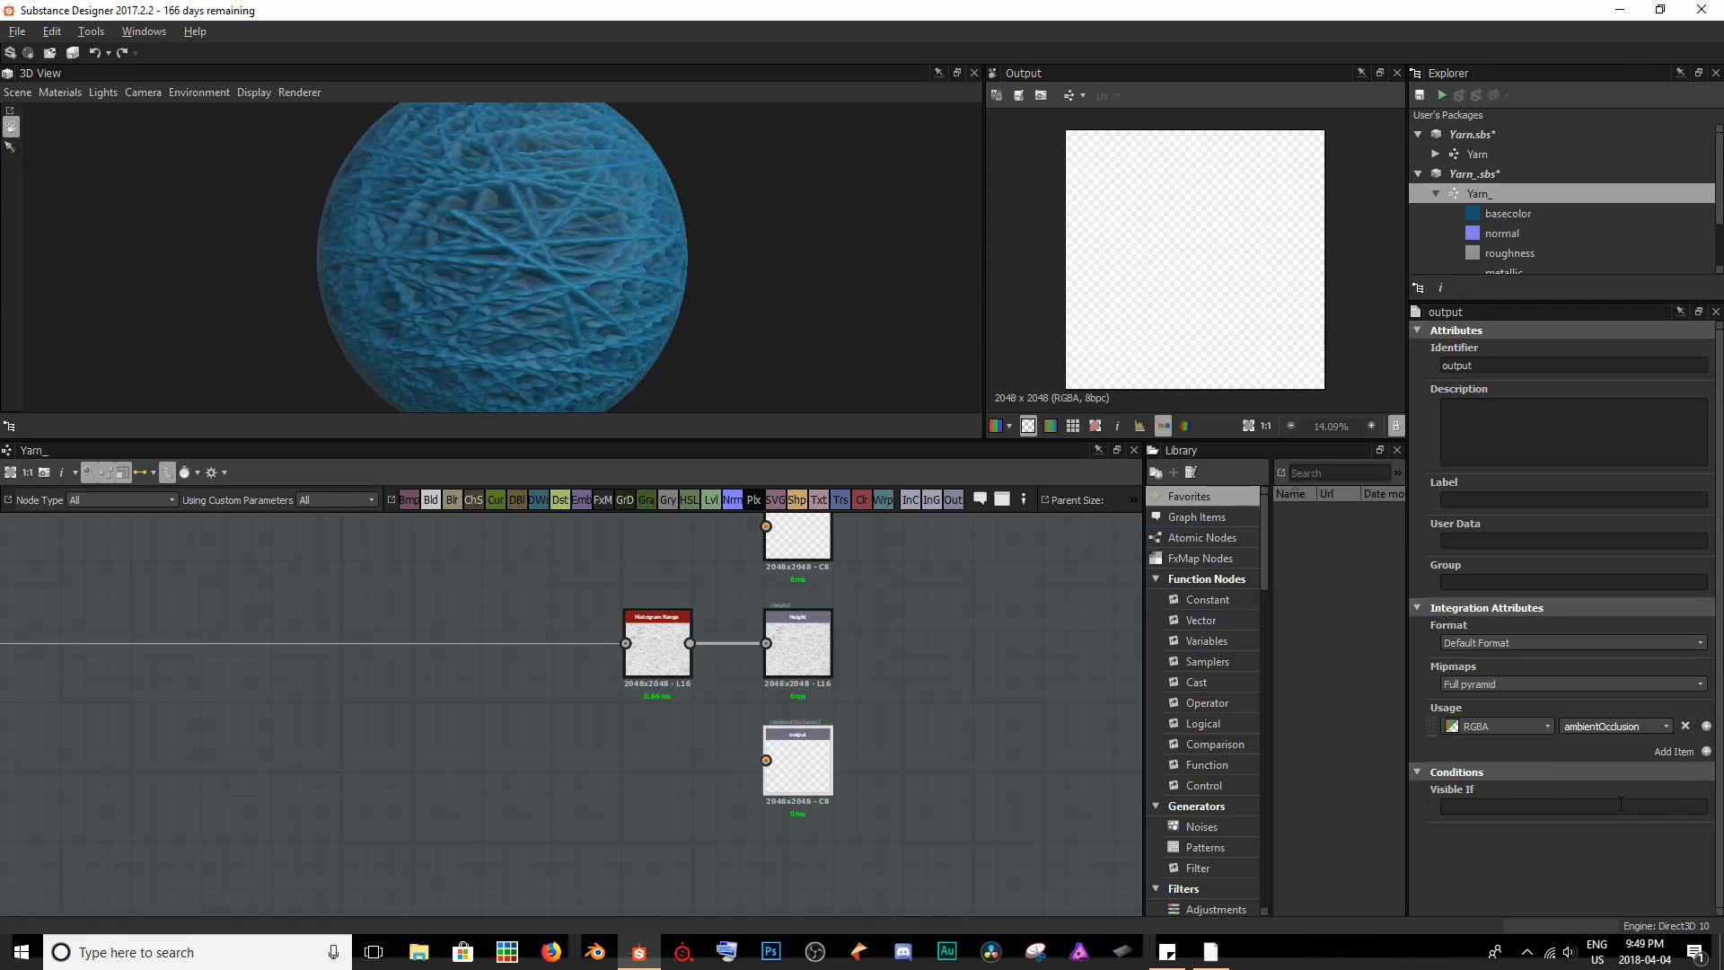
pyautogui.hotkey('ctrl', 'a')
pyautogui.hotkey('ctrl', 'c')
pyautogui.click(1506, 364)
pyautogui.hotkey('ctrl', 'v')
pyautogui.hotkey('ctrl', 'a')
pyautogui.hotkey('ctrl', 'v')
# - Label the new output Ambient Occlusion and assign it to the Material group
pyautogui.click(1479, 498)
pyautogui.write('Ambient O')
pyautogui.write('cclusion')
pyautogui.write('Material')
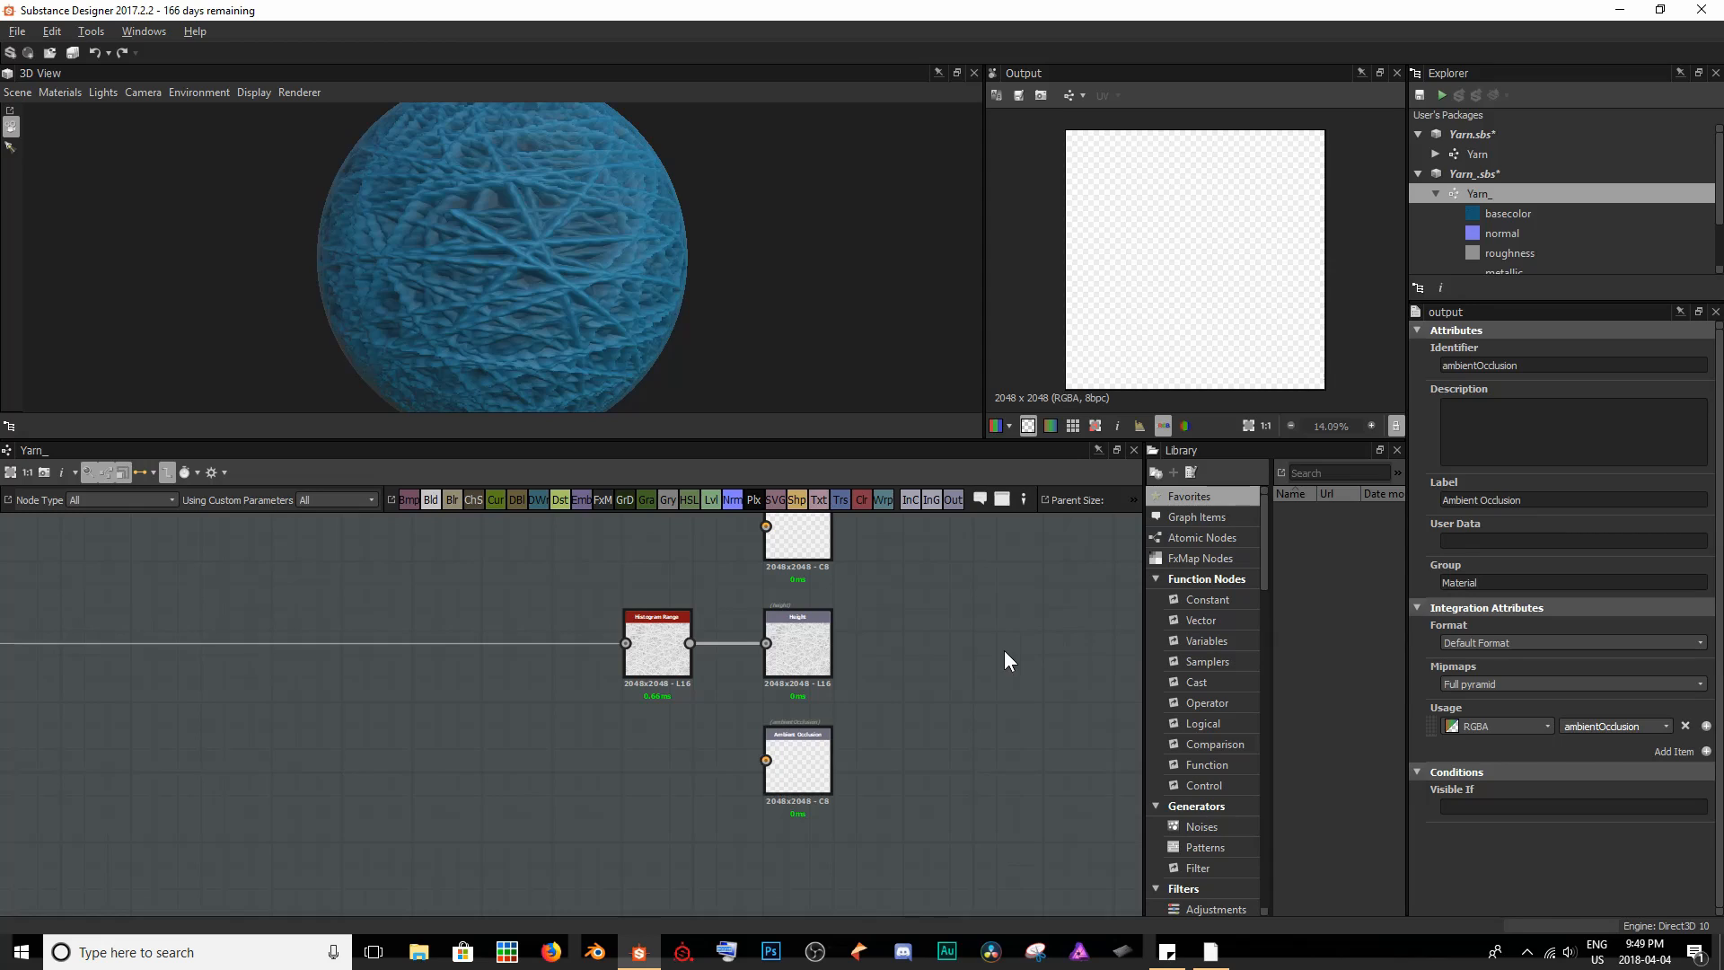
# - Show the graph's outputs in the 3D view so the preview uses the new ambient occlusion output
pyautogui.rightClick(978, 621)
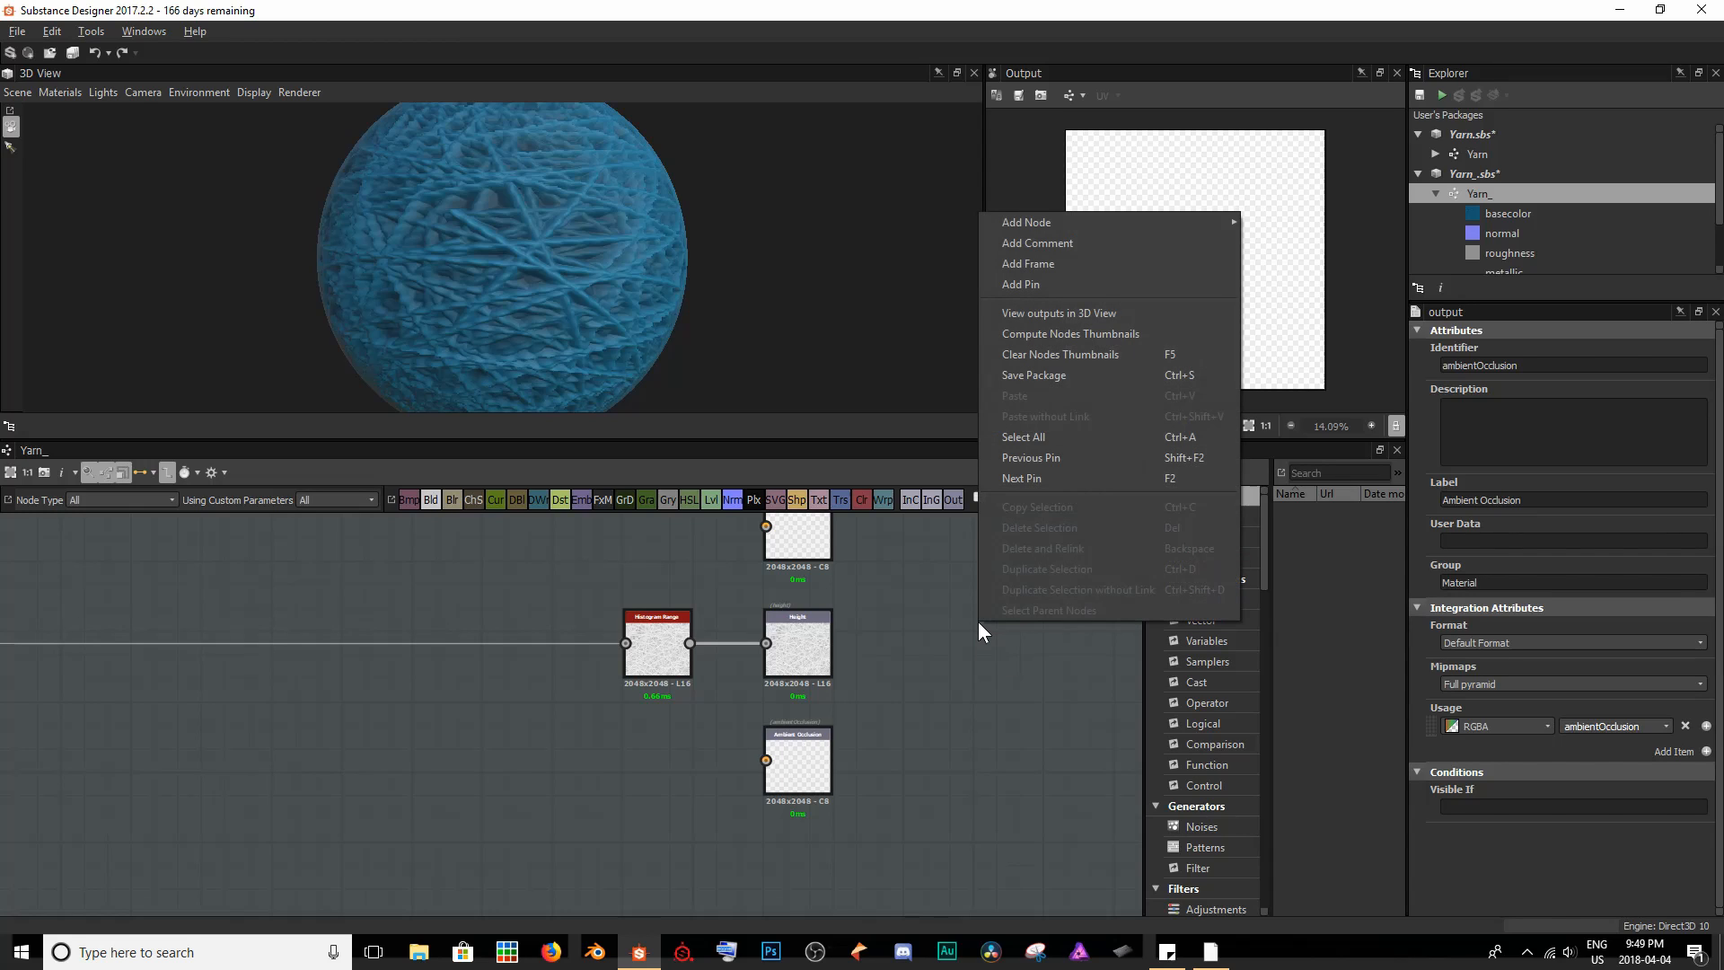
pyautogui.click(991, 313)
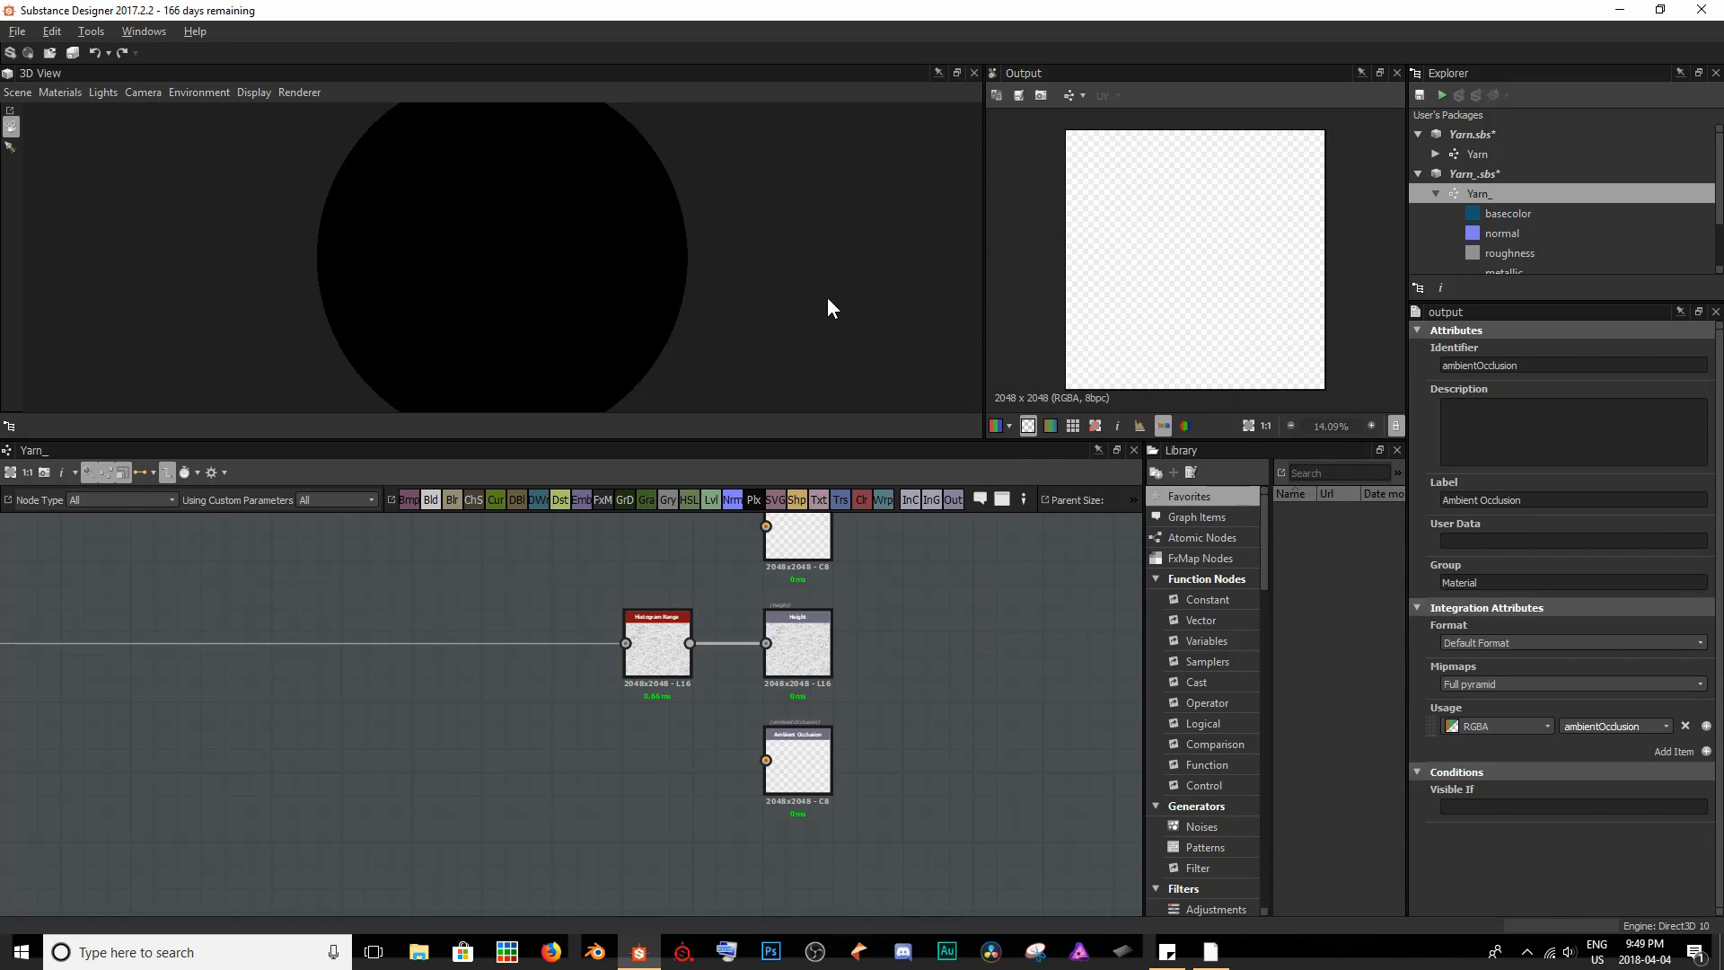
pyautogui.scroll(-3, 580, 248)
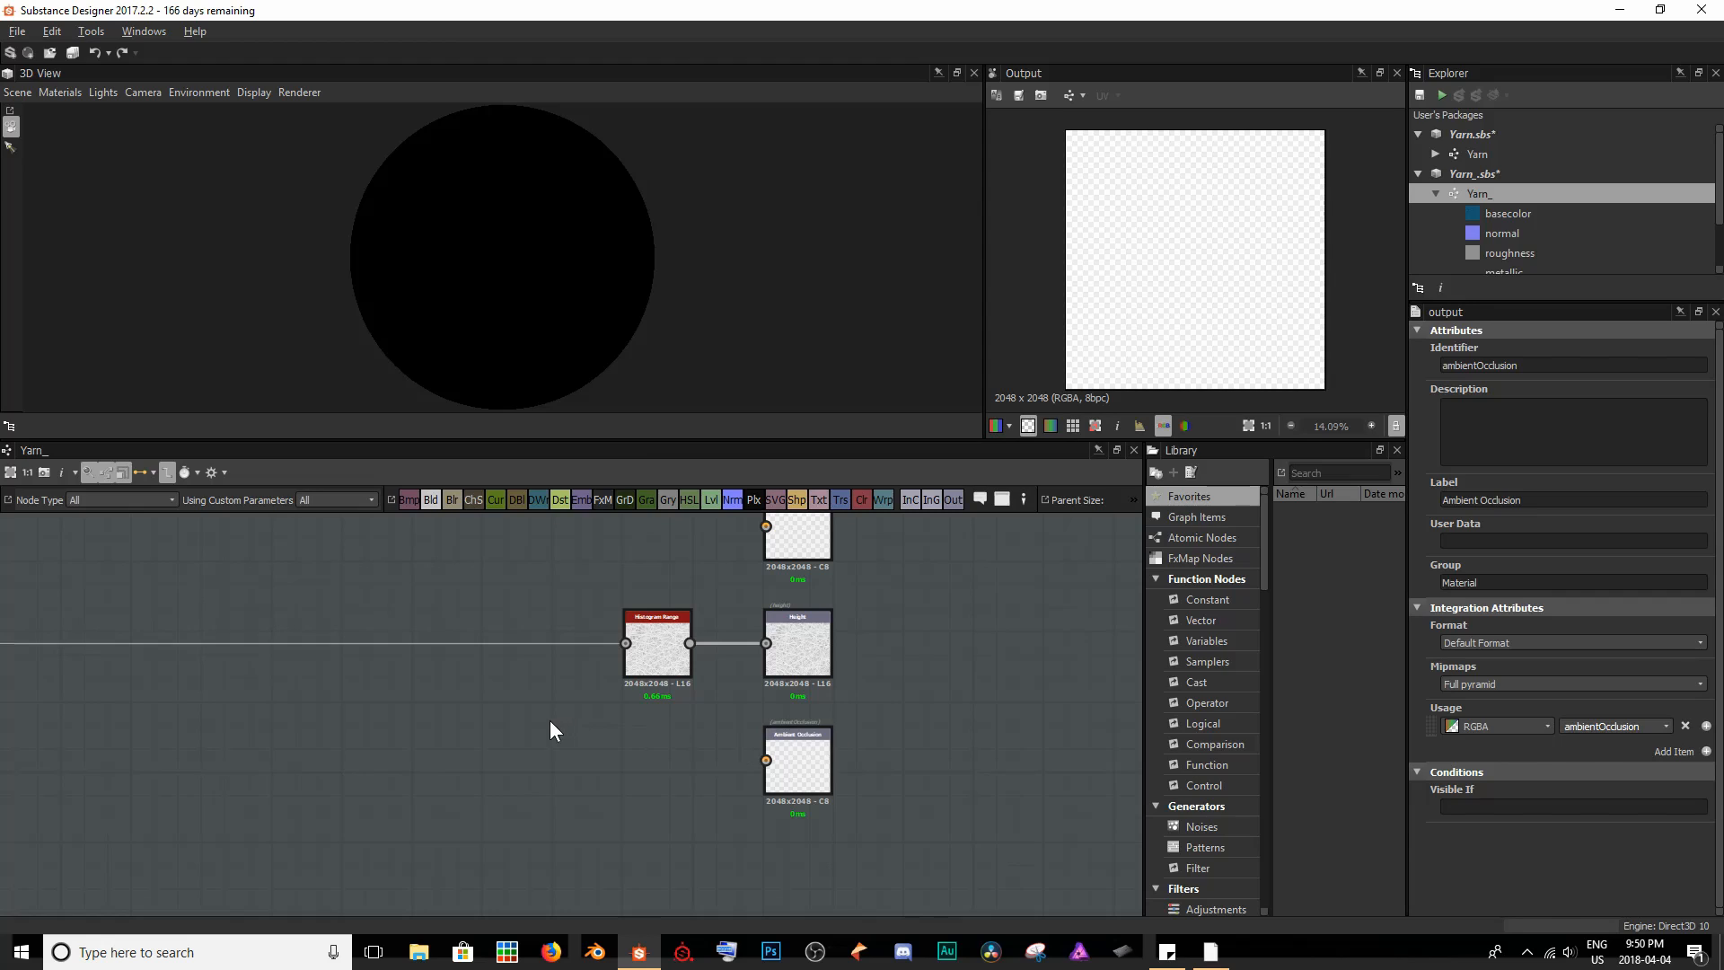
# - Add an Ambient Occlusion (hbao) filter node below Histogram Range and connect it to the Ambient Occlusion output
pyautogui.press('space')
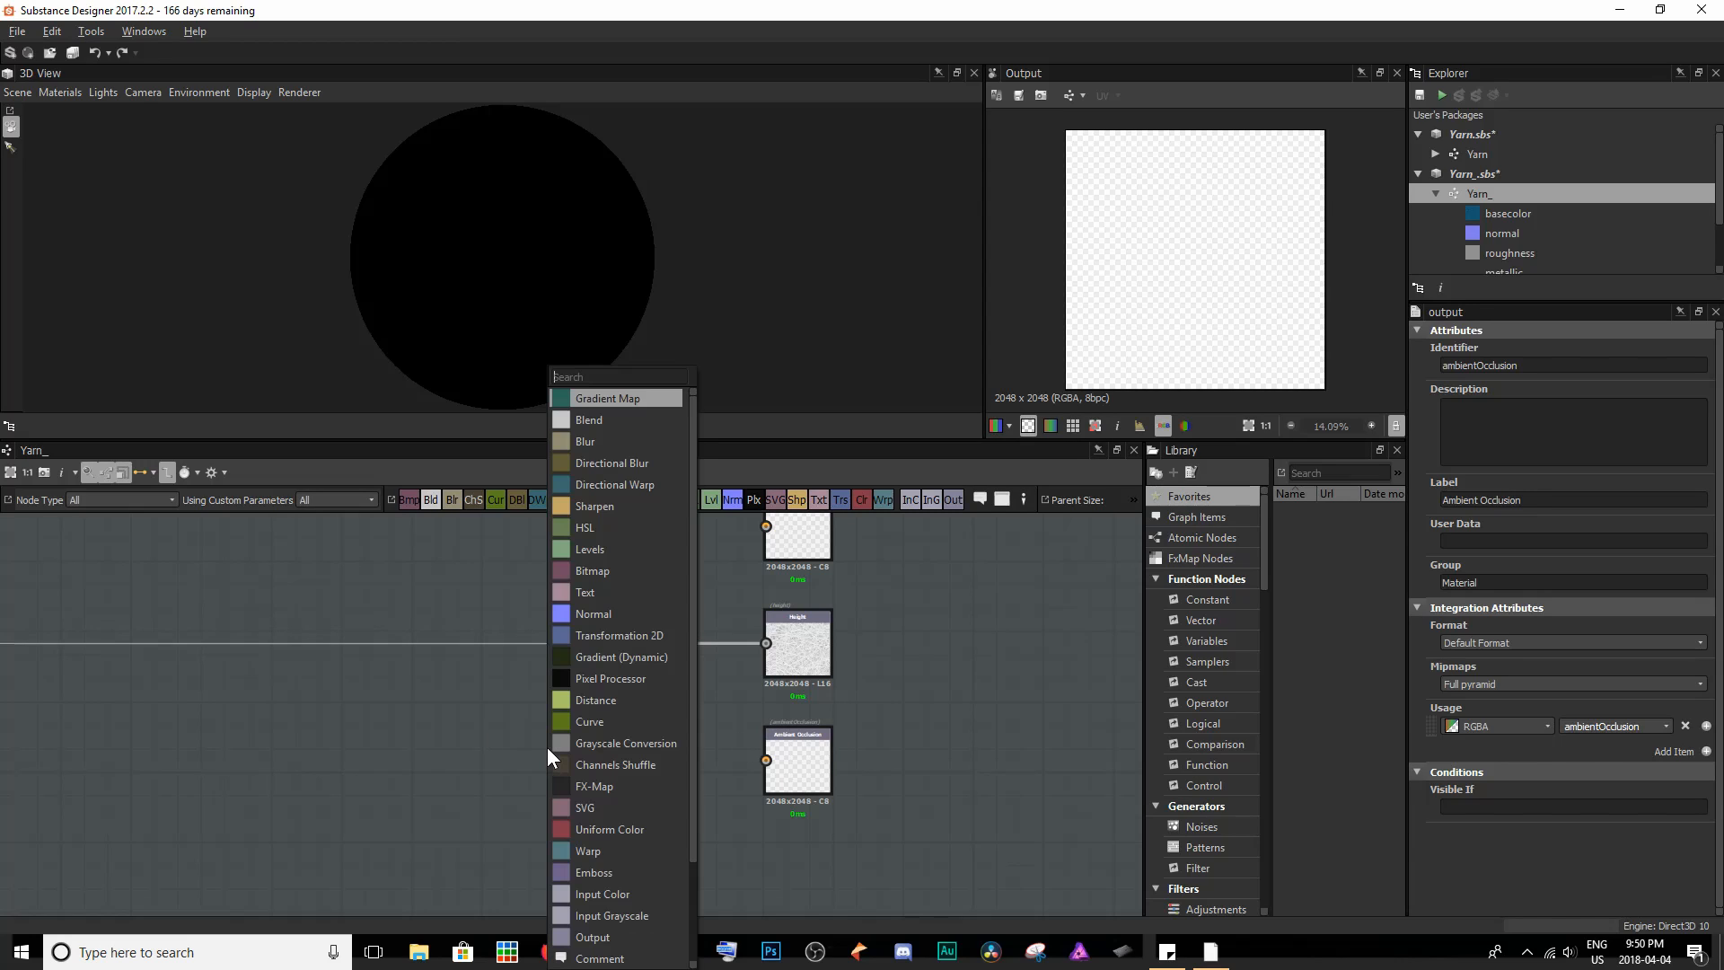
pyautogui.write('ambi')
pyautogui.press('Down')
pyautogui.press('Down')
pyautogui.press('Down')
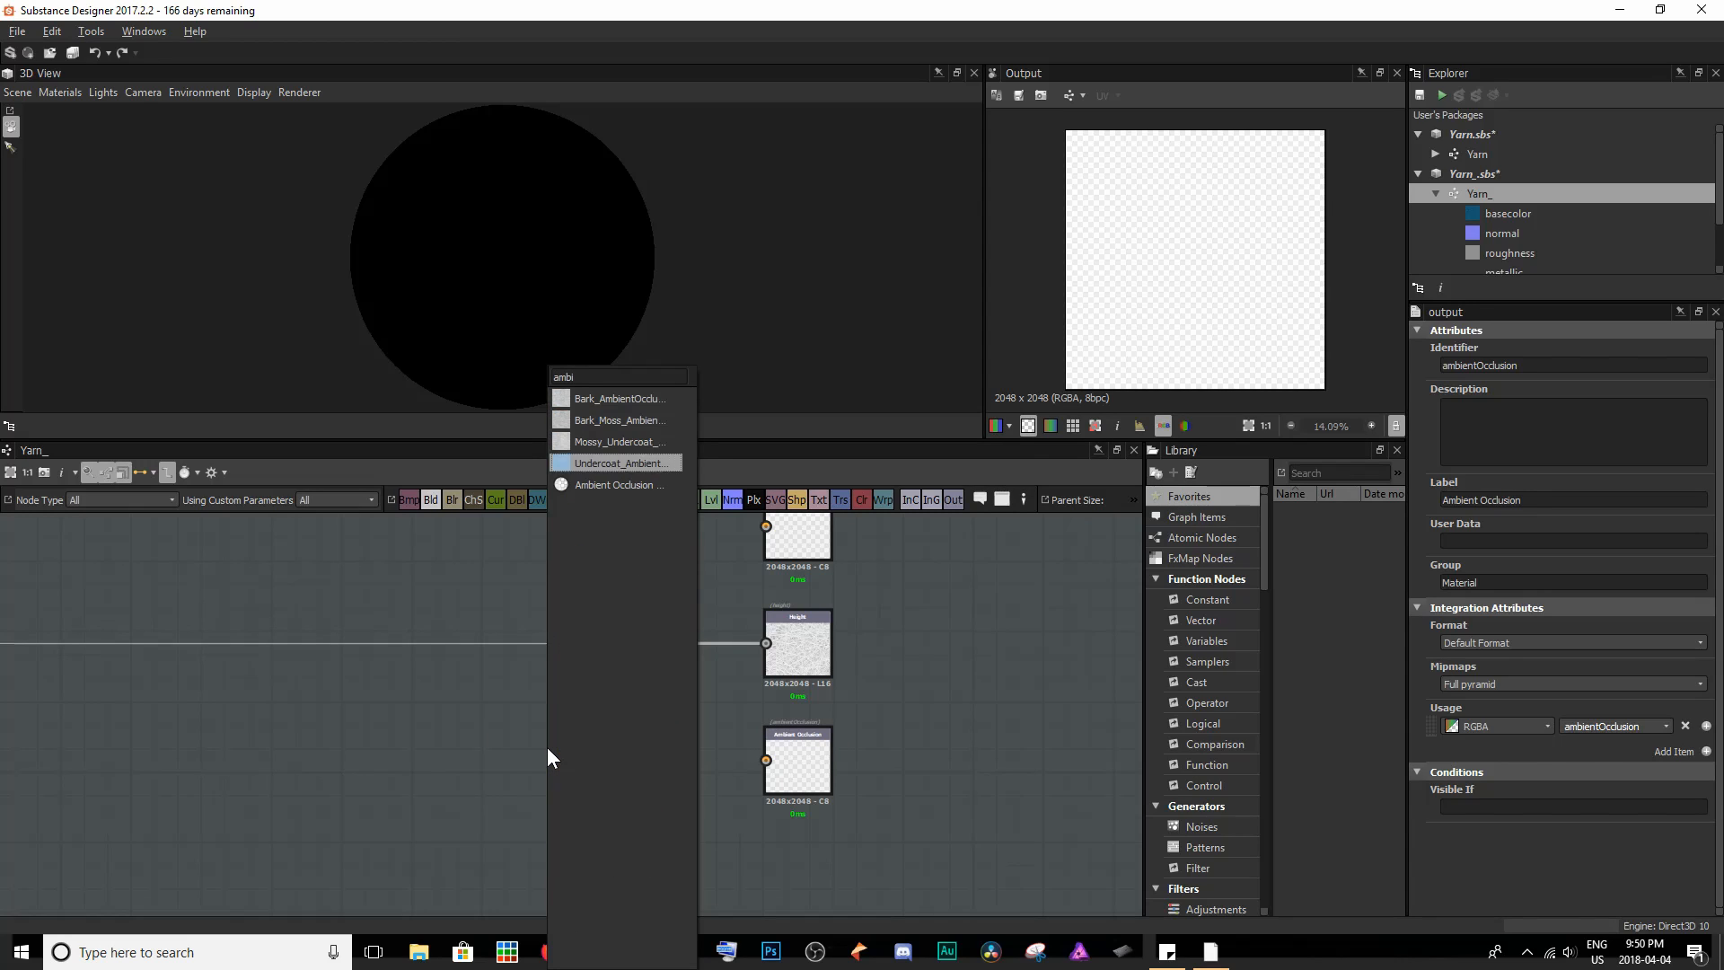
pyautogui.press('Down')
pyautogui.press('Return')
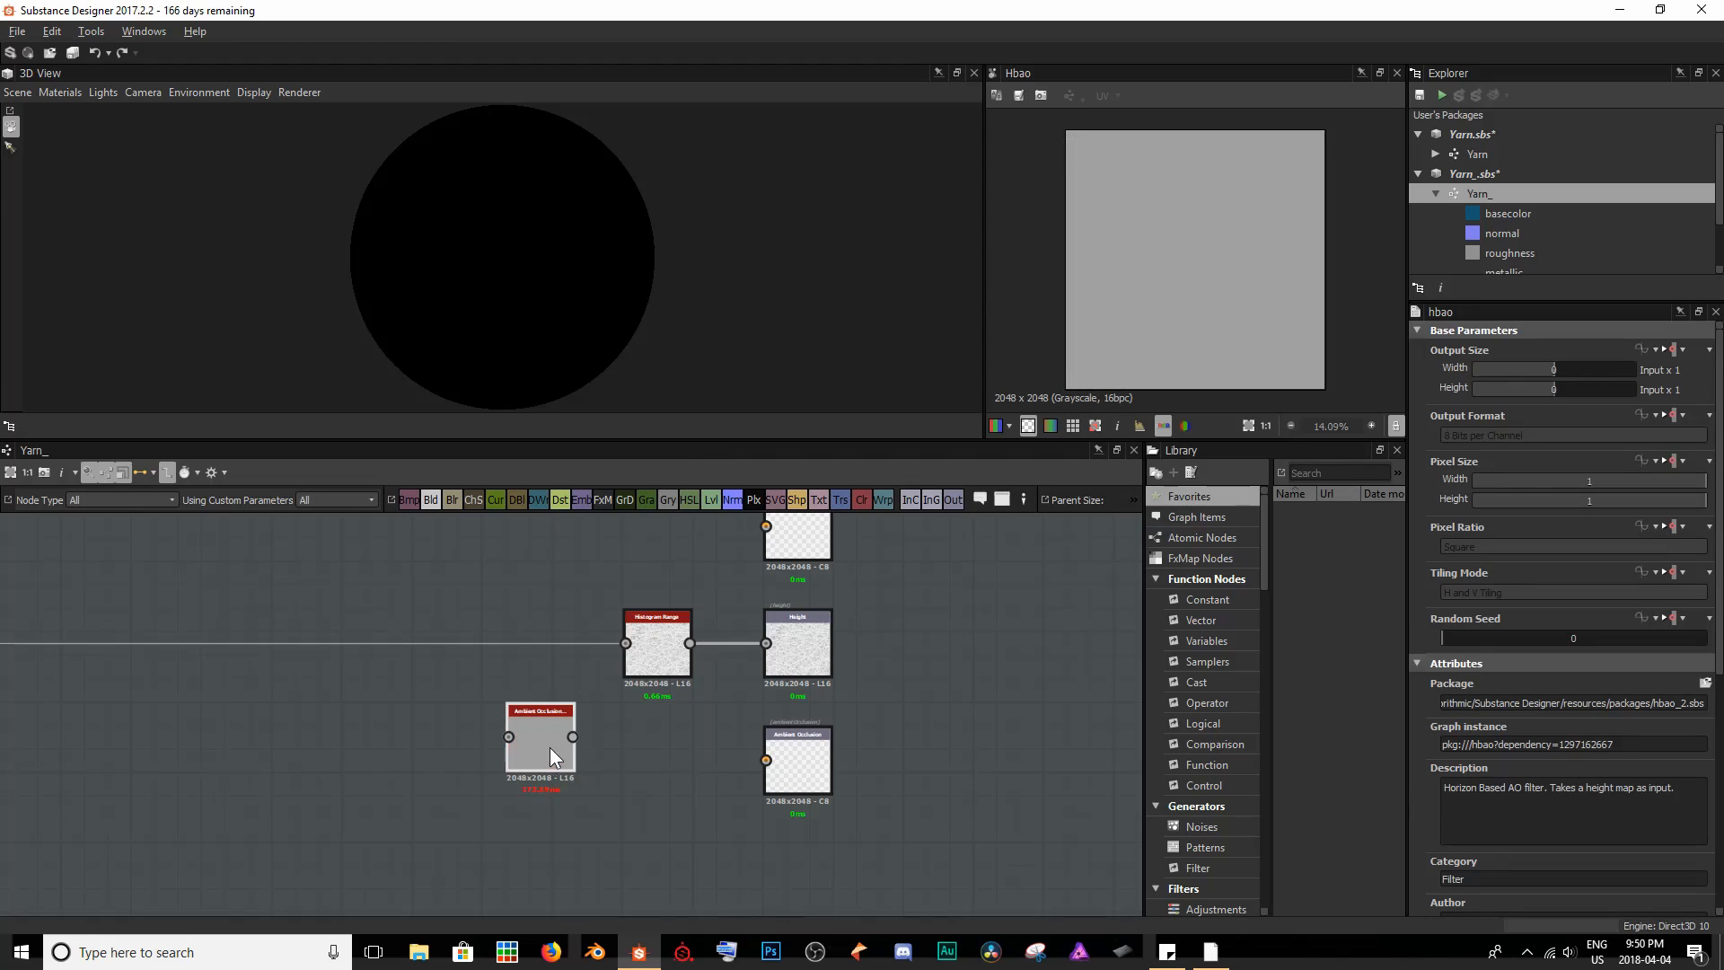
pyautogui.moveTo(547, 747); pyautogui.dragTo(778, 772)
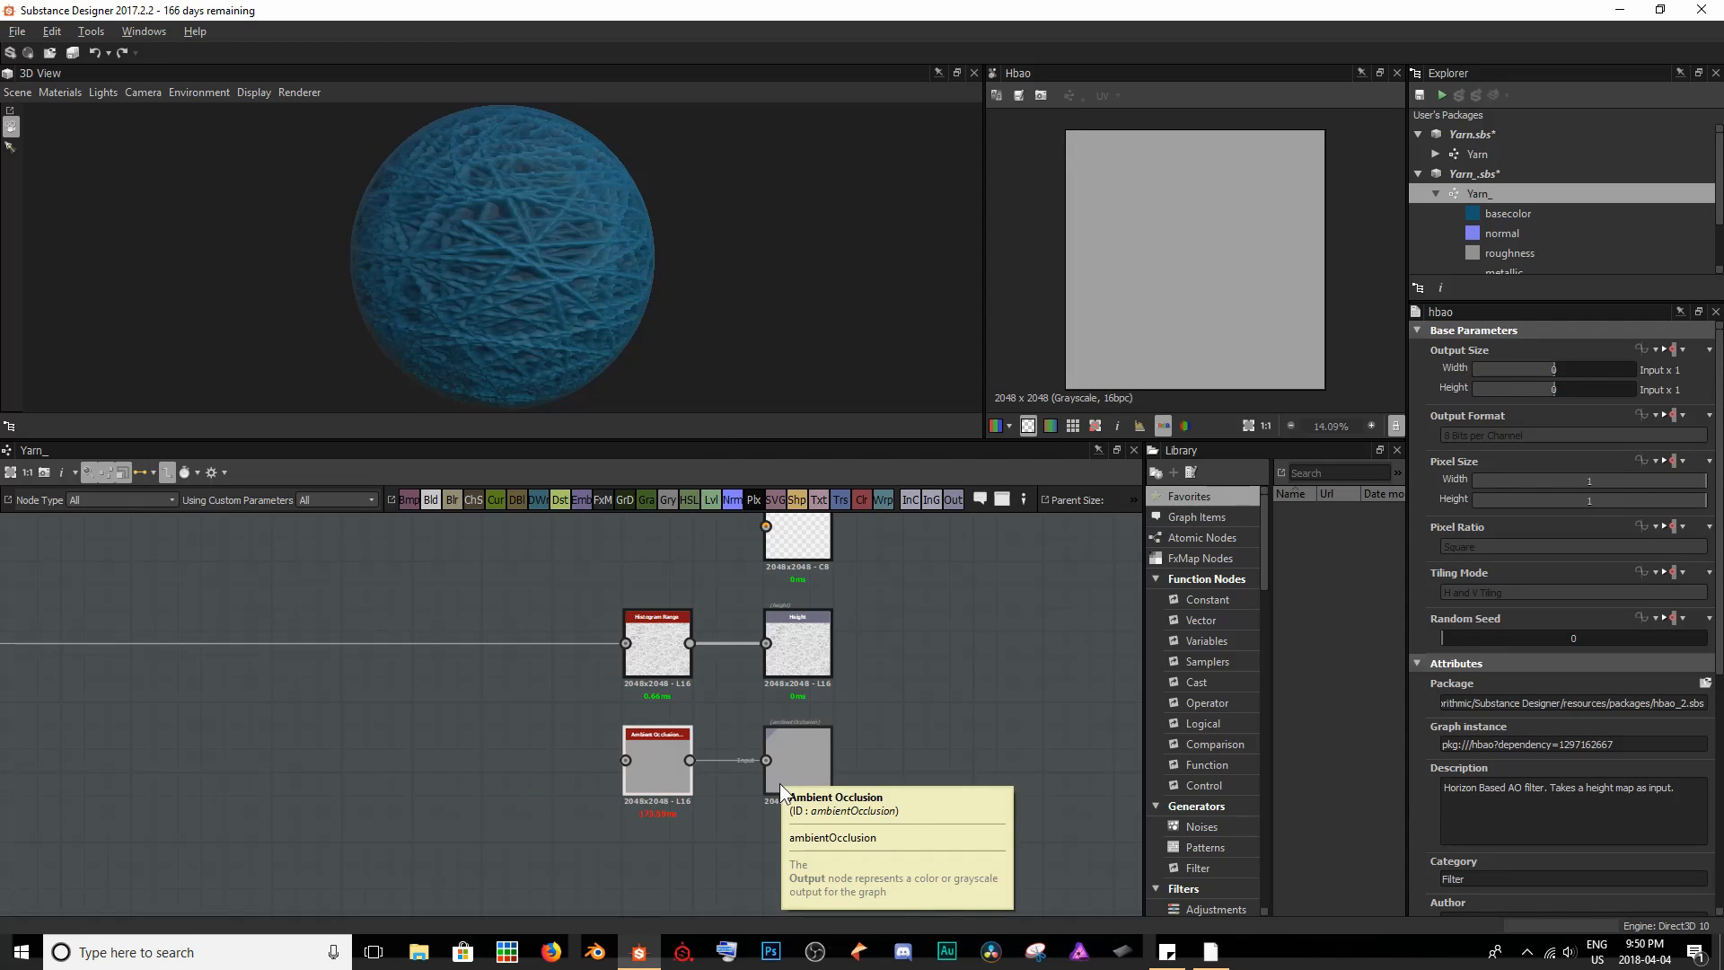
pyautogui.moveTo(322, 278)
pyautogui.mouseDown()
pyautogui.moveTo(399, 273)
pyautogui.moveTo(351, 275)
pyautogui.mouseUp()
pyautogui.scroll(-3, 386, 762)
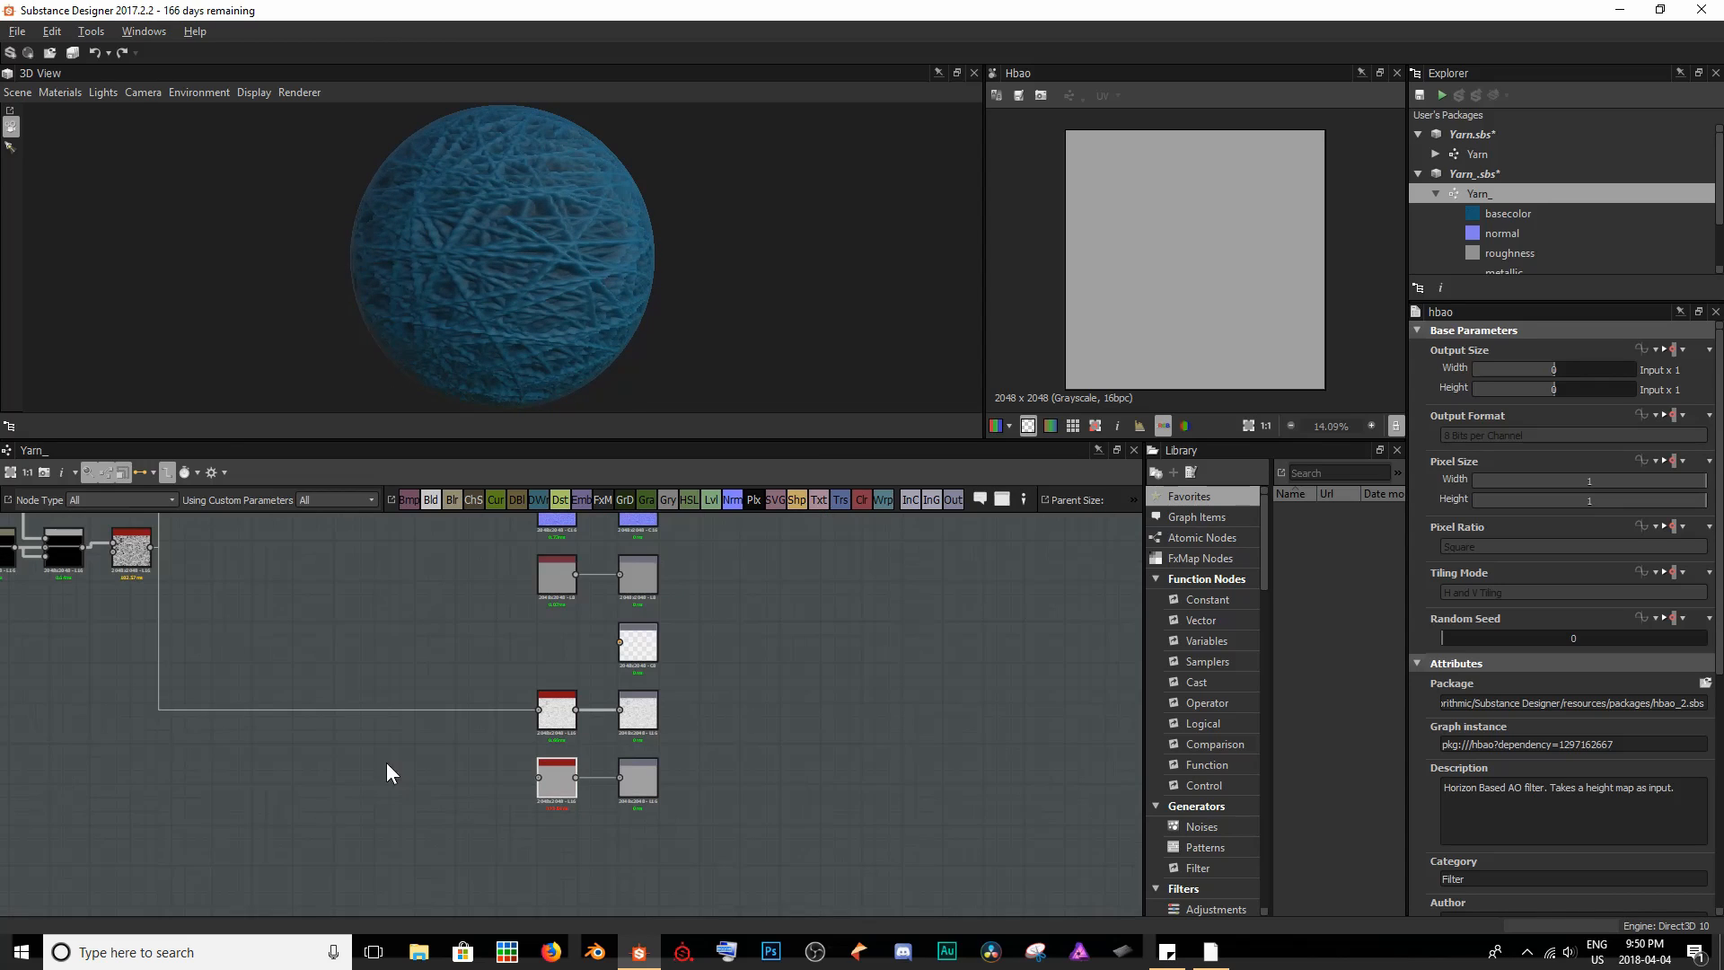
# - Enable GPU Optimization on the Ambient Occlusion (HBAO) node
pyautogui.moveTo(377, 747); pyautogui.dragTo(436, 748, button='middle')
pyautogui.scroll(5, 623, 831)
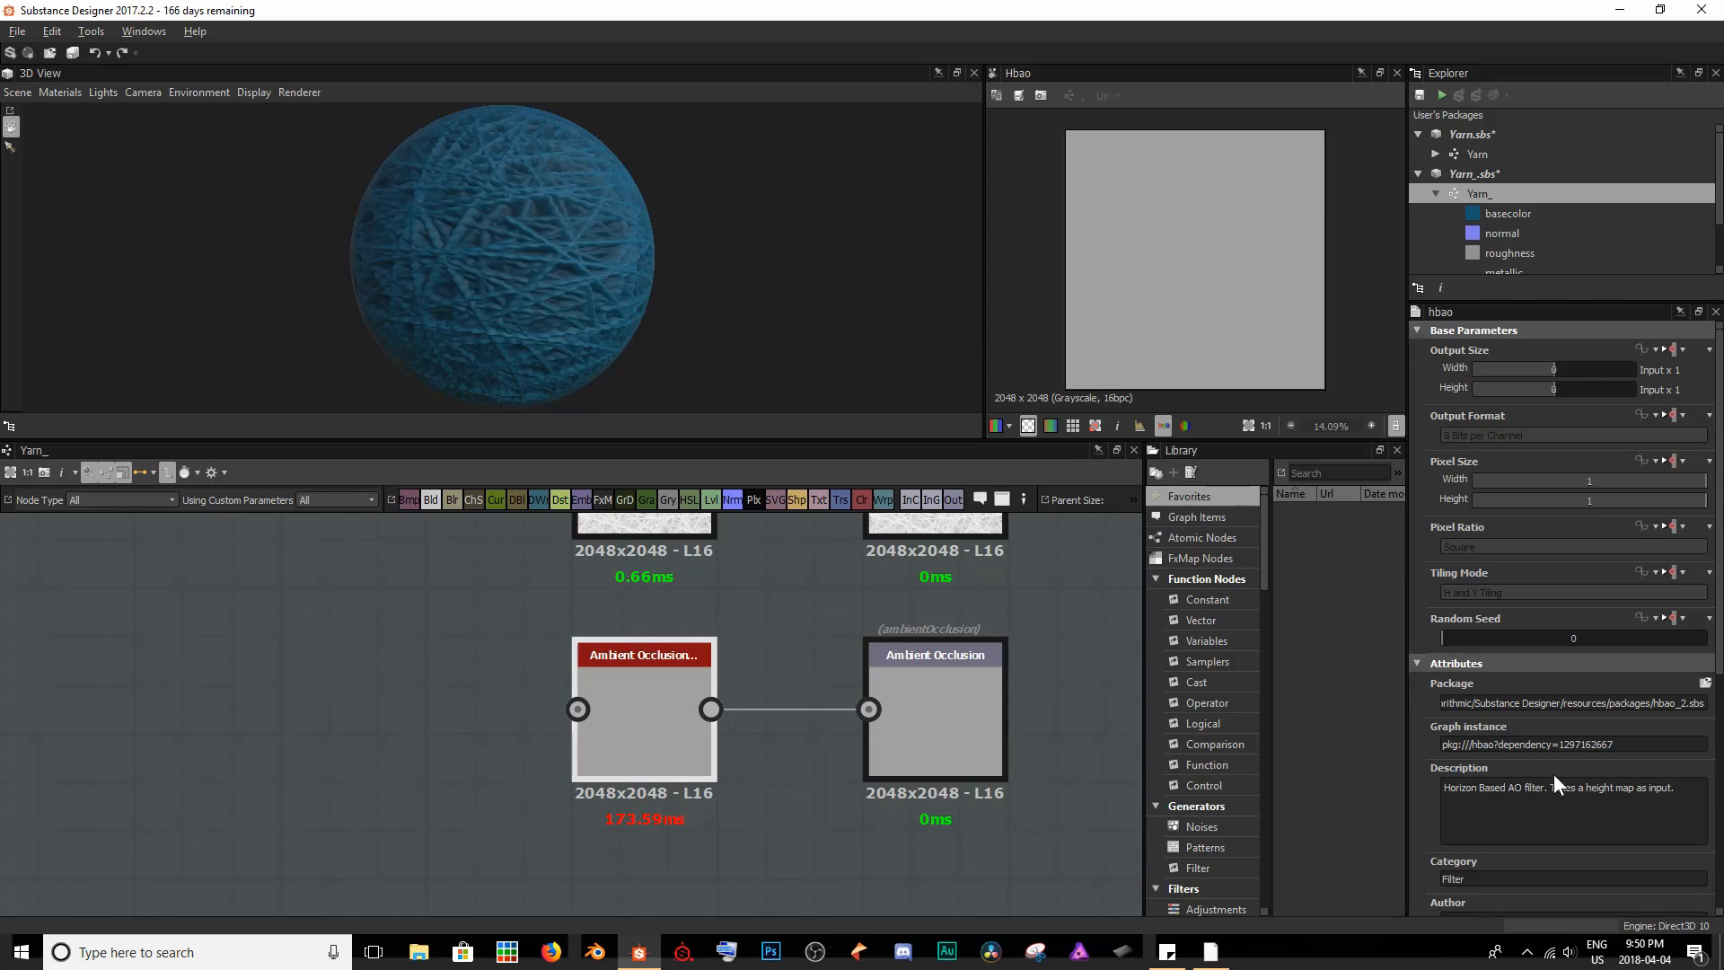
pyautogui.scroll(-5, 1594, 768)
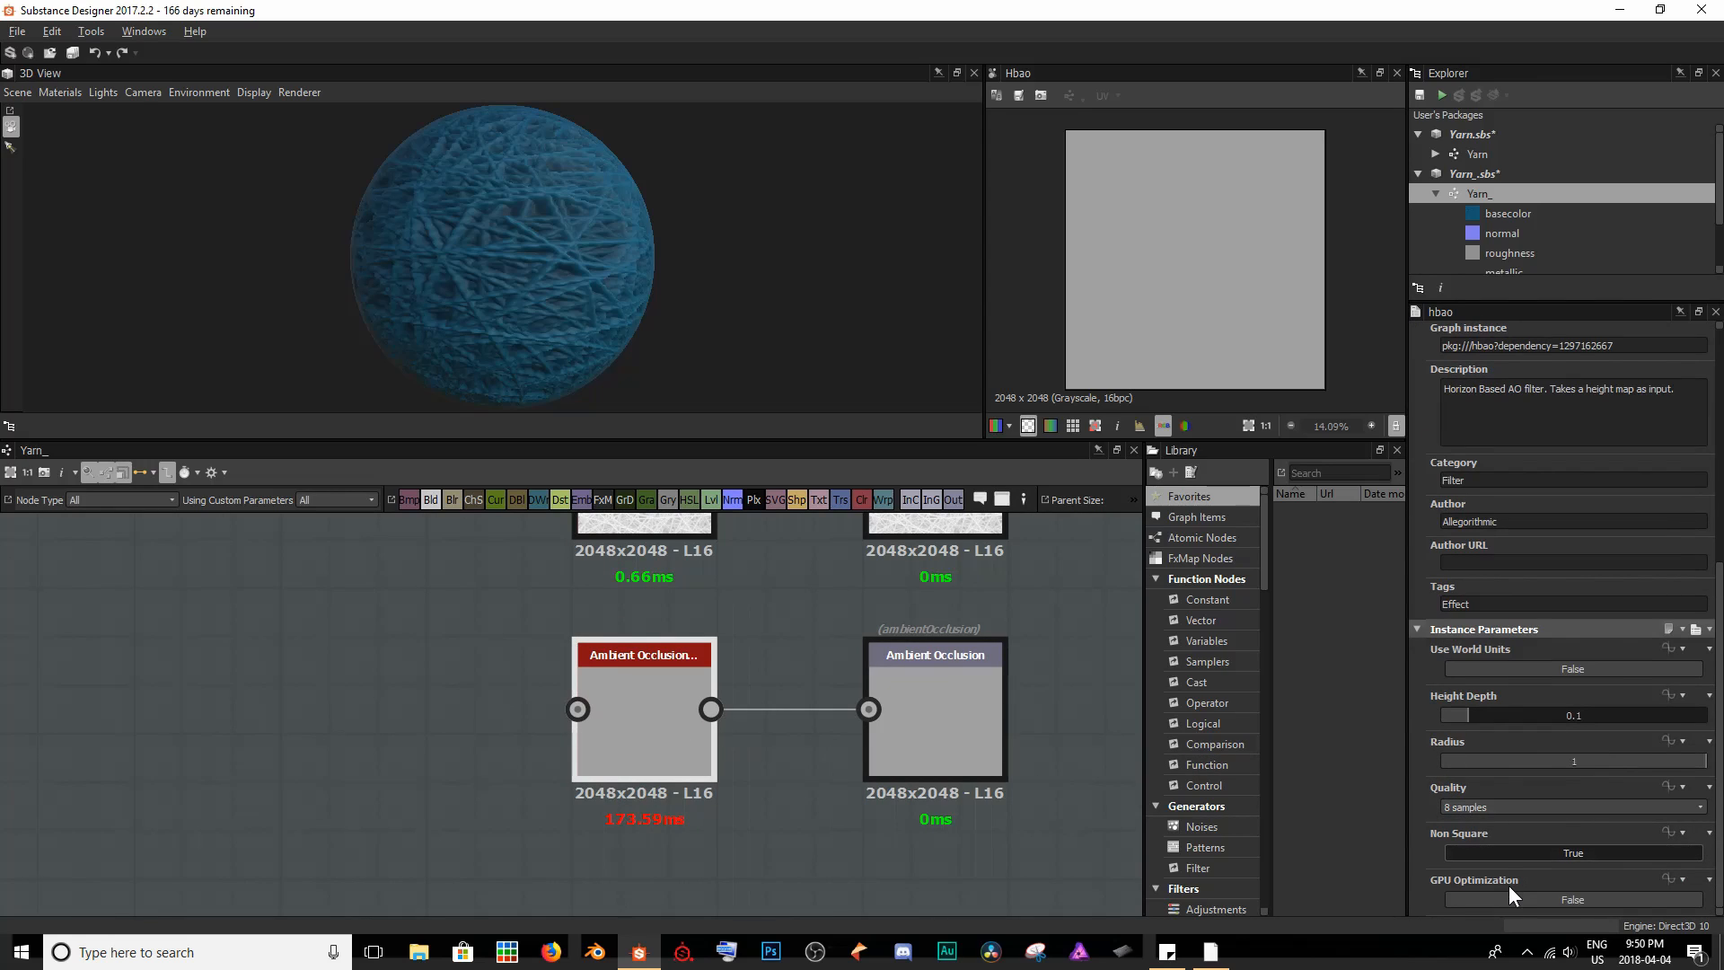
pyautogui.click(1508, 894)
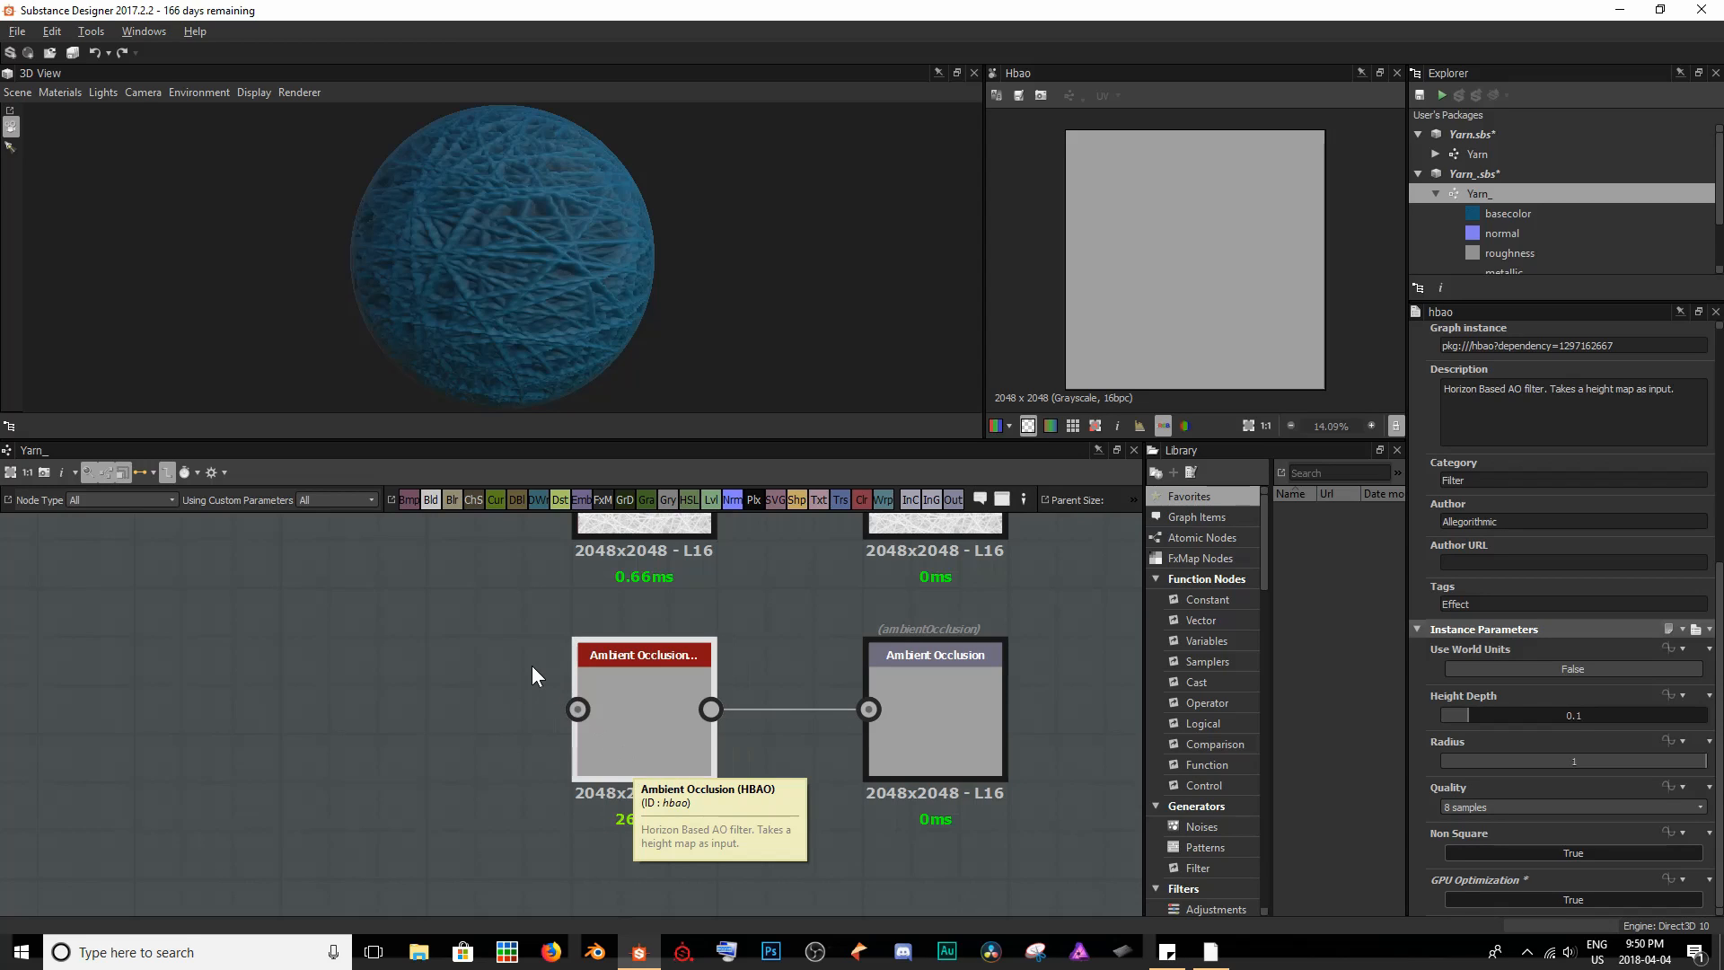
# - Connect the Histogram Range output to the height input of the Ambient Occlusion (HBAO) node
pyautogui.scroll(-4, 531, 665)
pyautogui.moveTo(531, 665); pyautogui.dragTo(723, 743, button='middle')
pyautogui.scroll(-2, 724, 743)
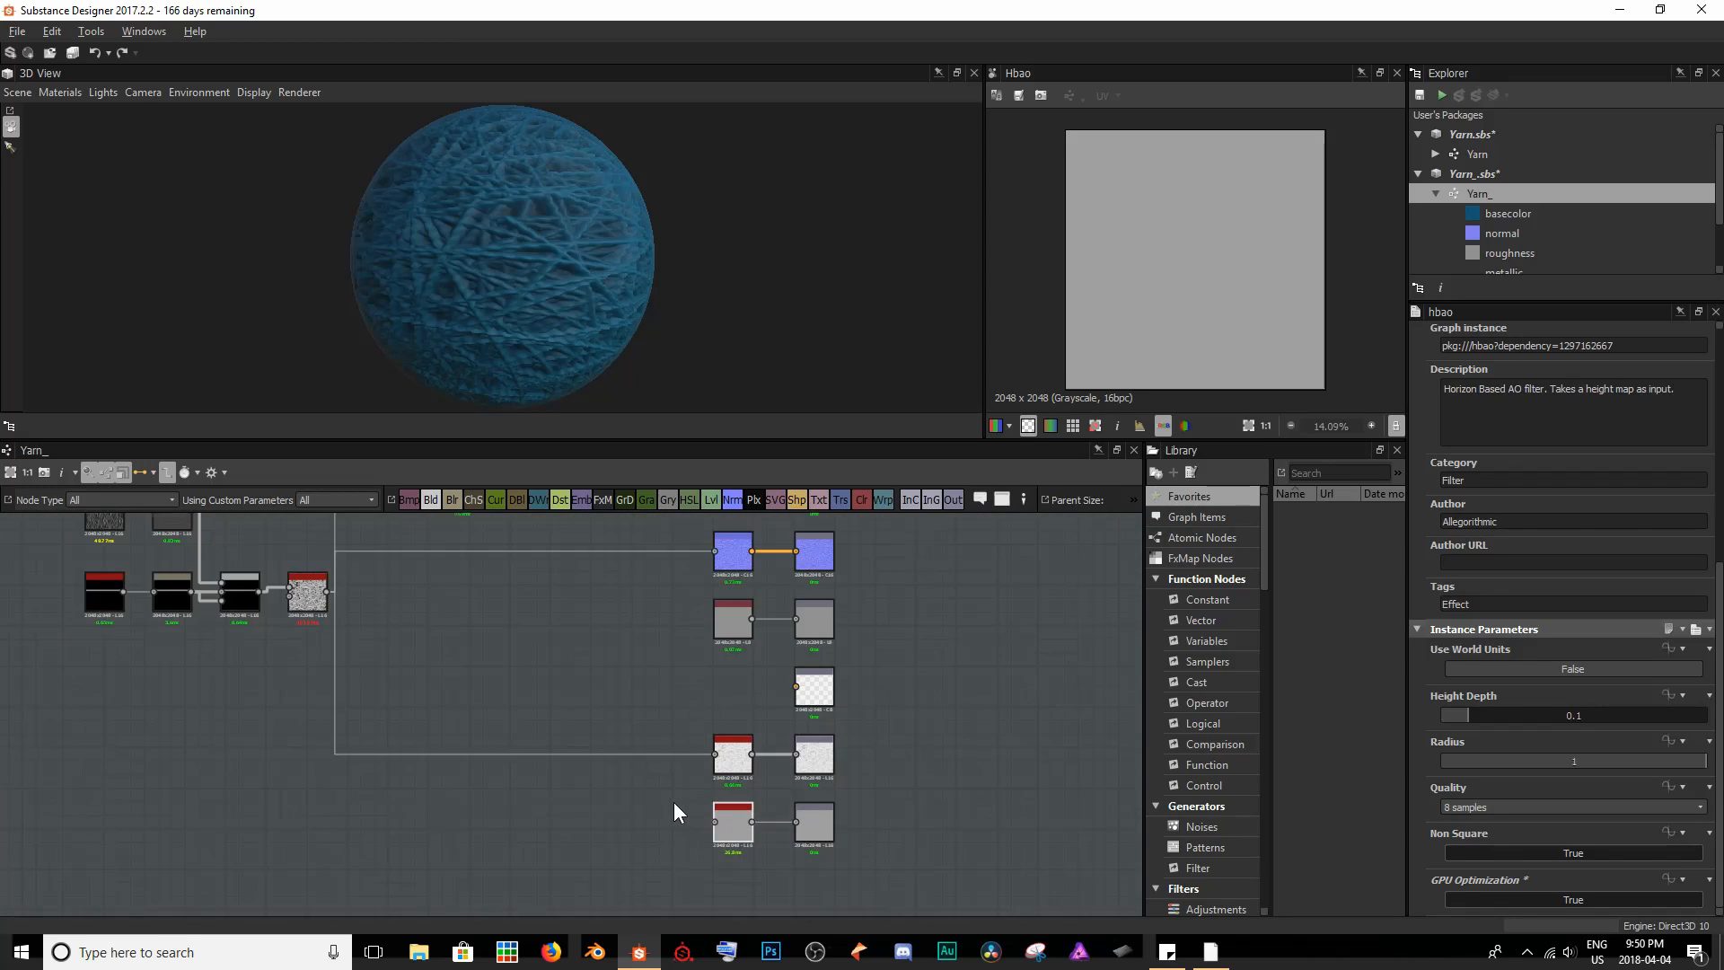
pyautogui.moveTo(673, 801); pyautogui.dragTo(611, 776, button='middle')
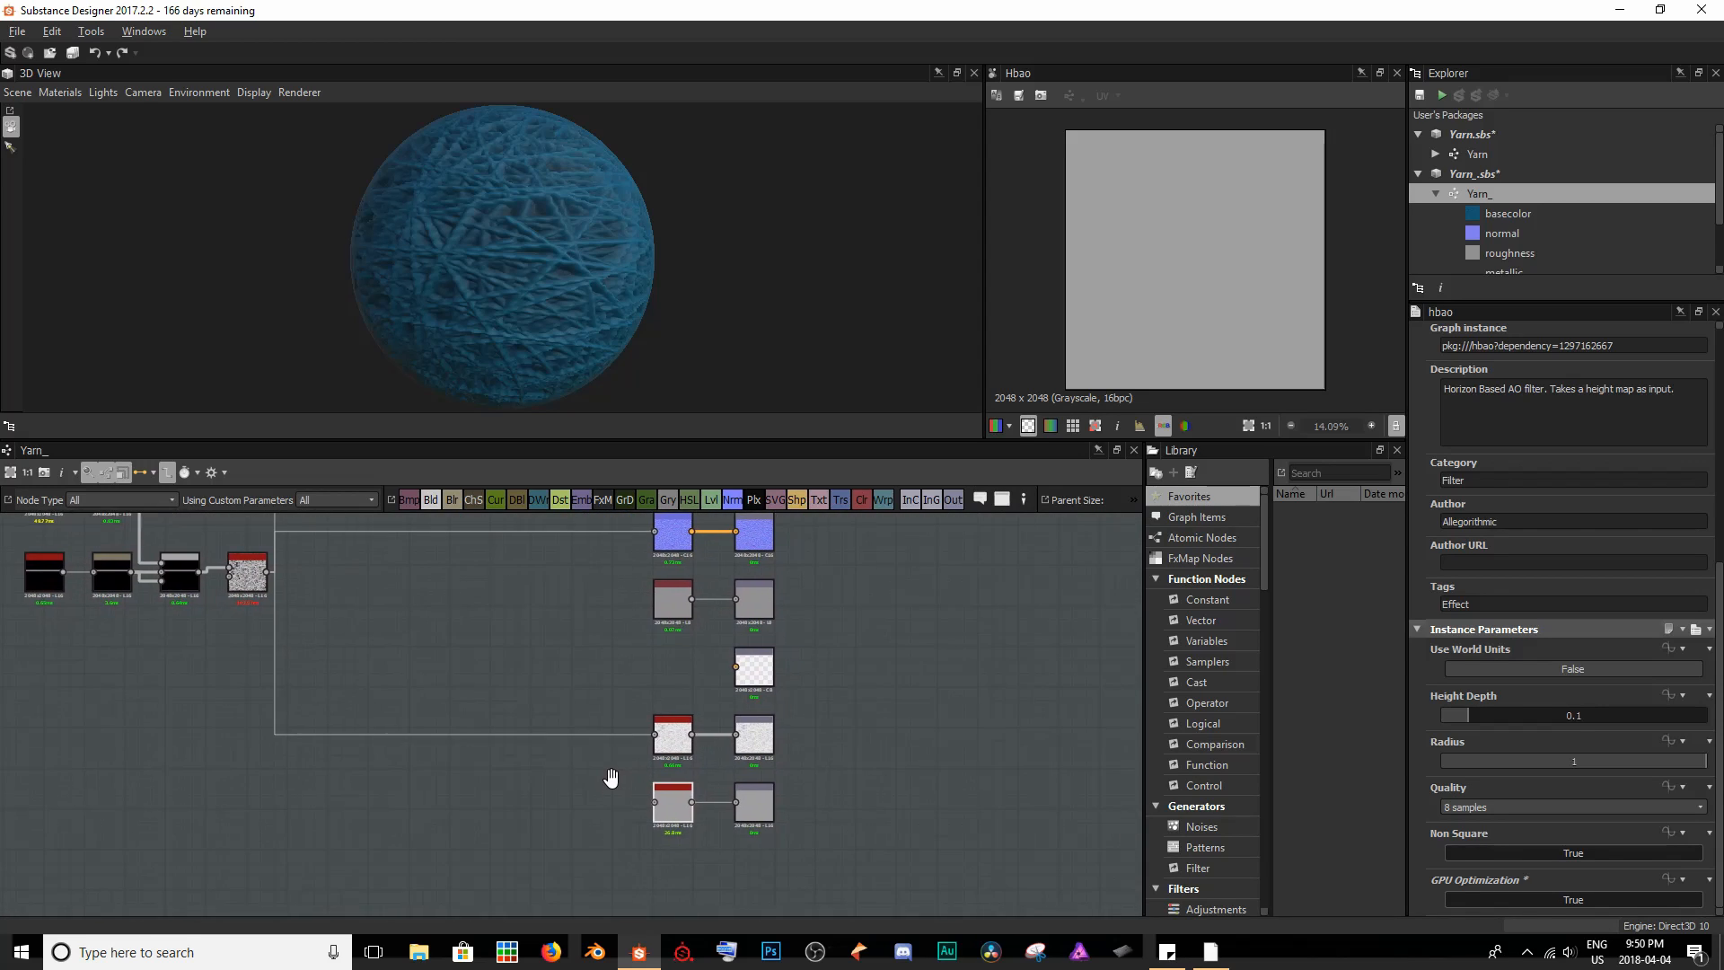
pyautogui.doubleClick(684, 736)
pyautogui.scroll(4, 1176, 240)
pyautogui.scroll(-3, 1165, 250)
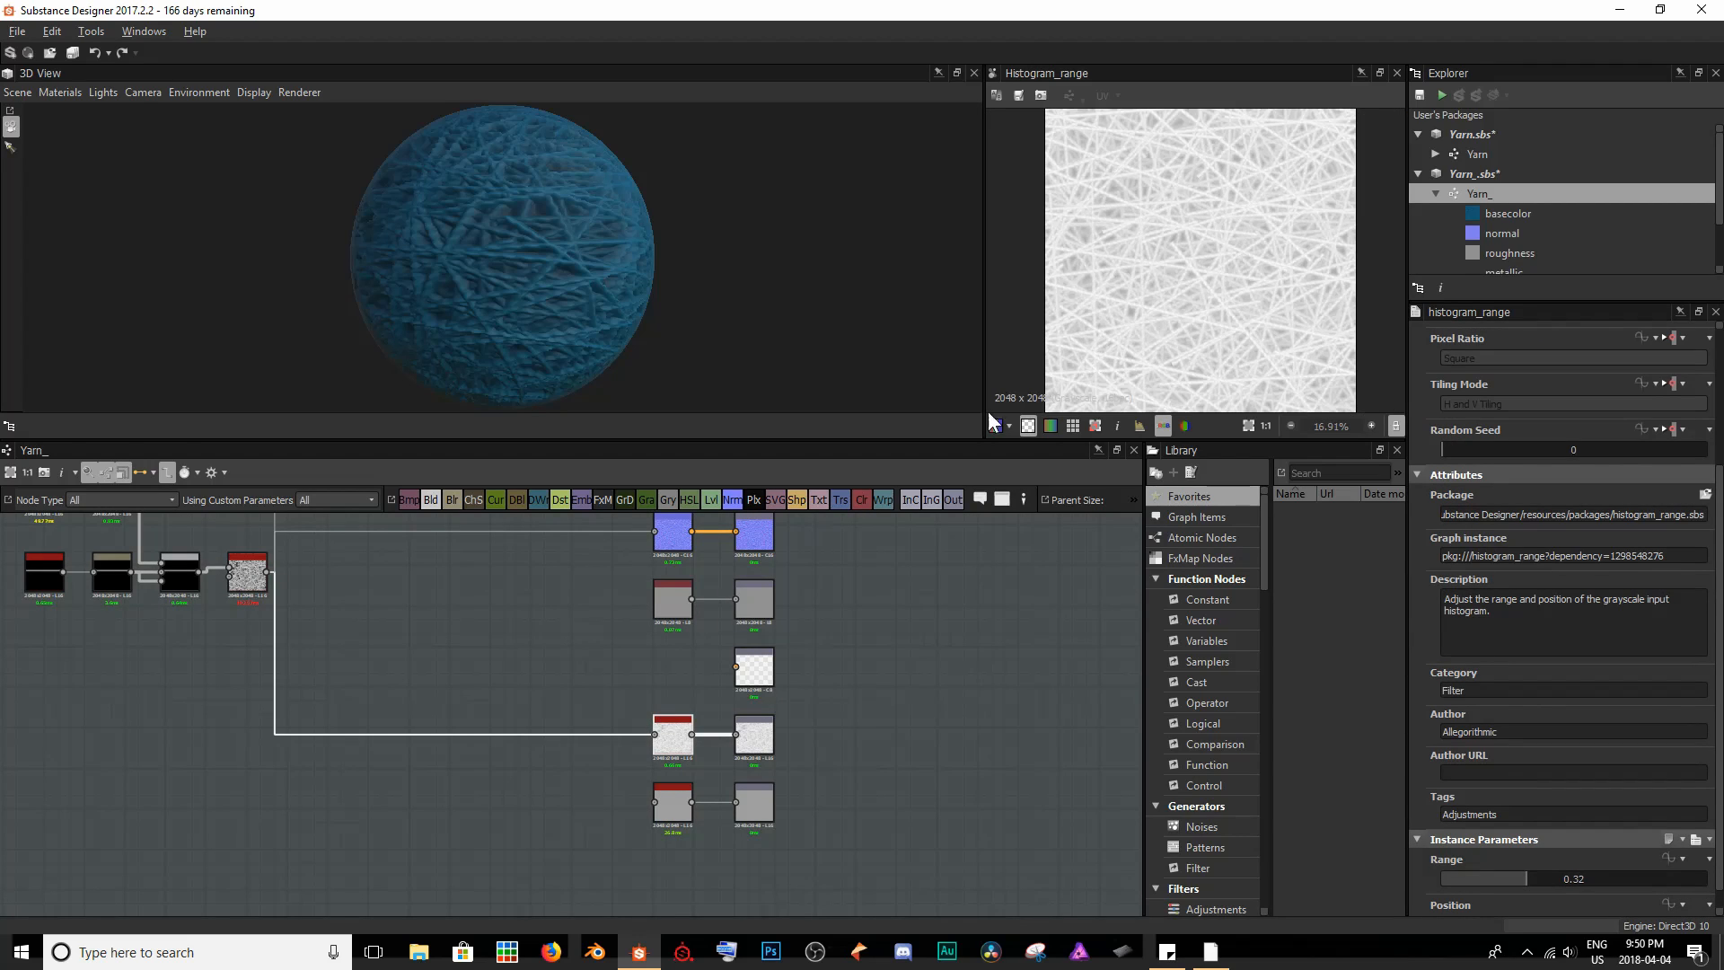
pyautogui.scroll(4, 672, 778)
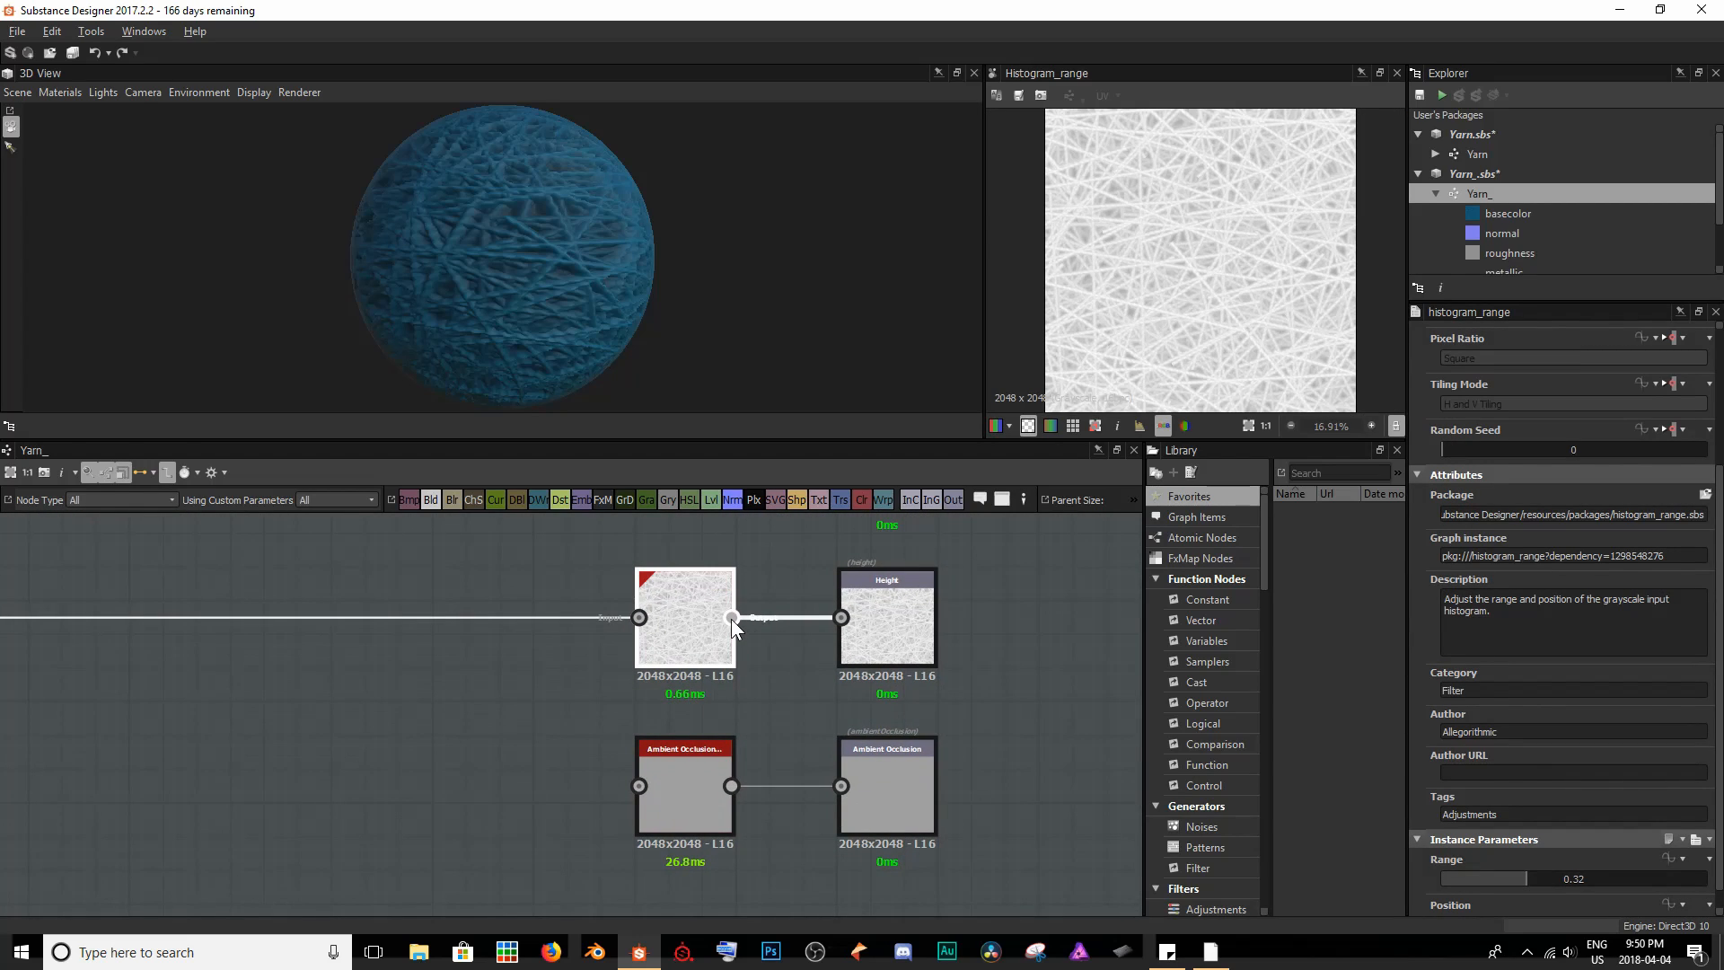
pyautogui.moveTo(730, 618); pyautogui.dragTo(639, 785)
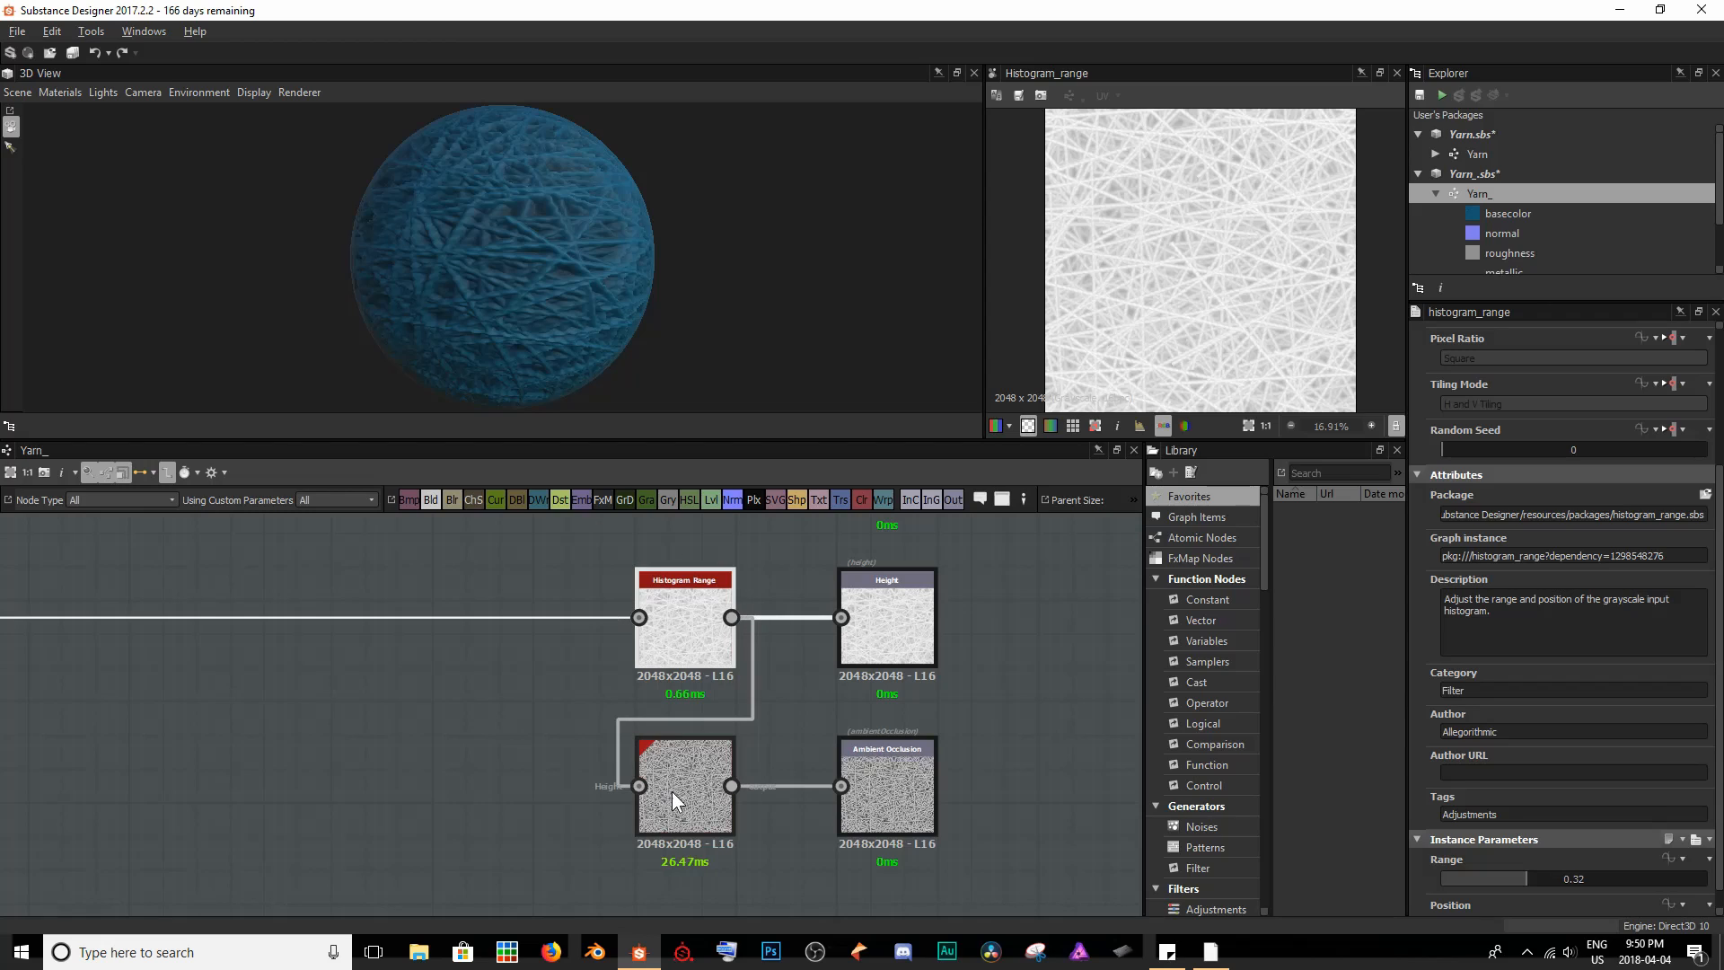
# - Disconnect Histogram Range from the Ambient Occlusion node, reconnect them, and compare the effect on the yarn ball in the 3D view
pyautogui.click(709, 715)
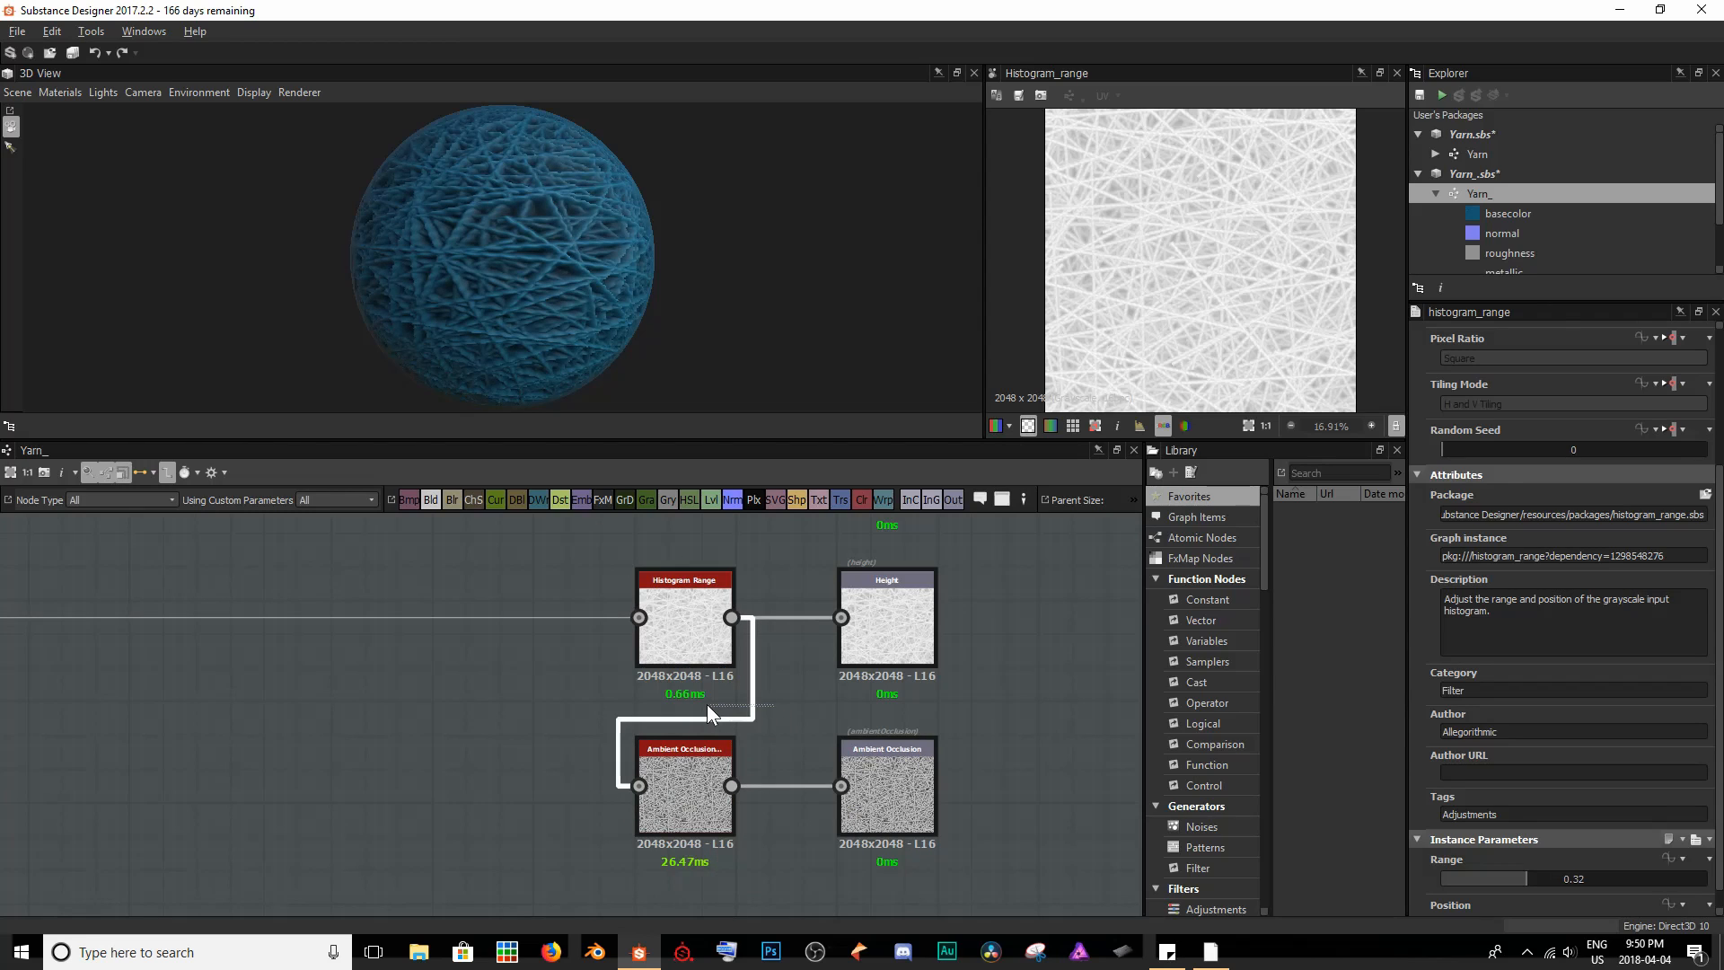
pyautogui.press('Delete')
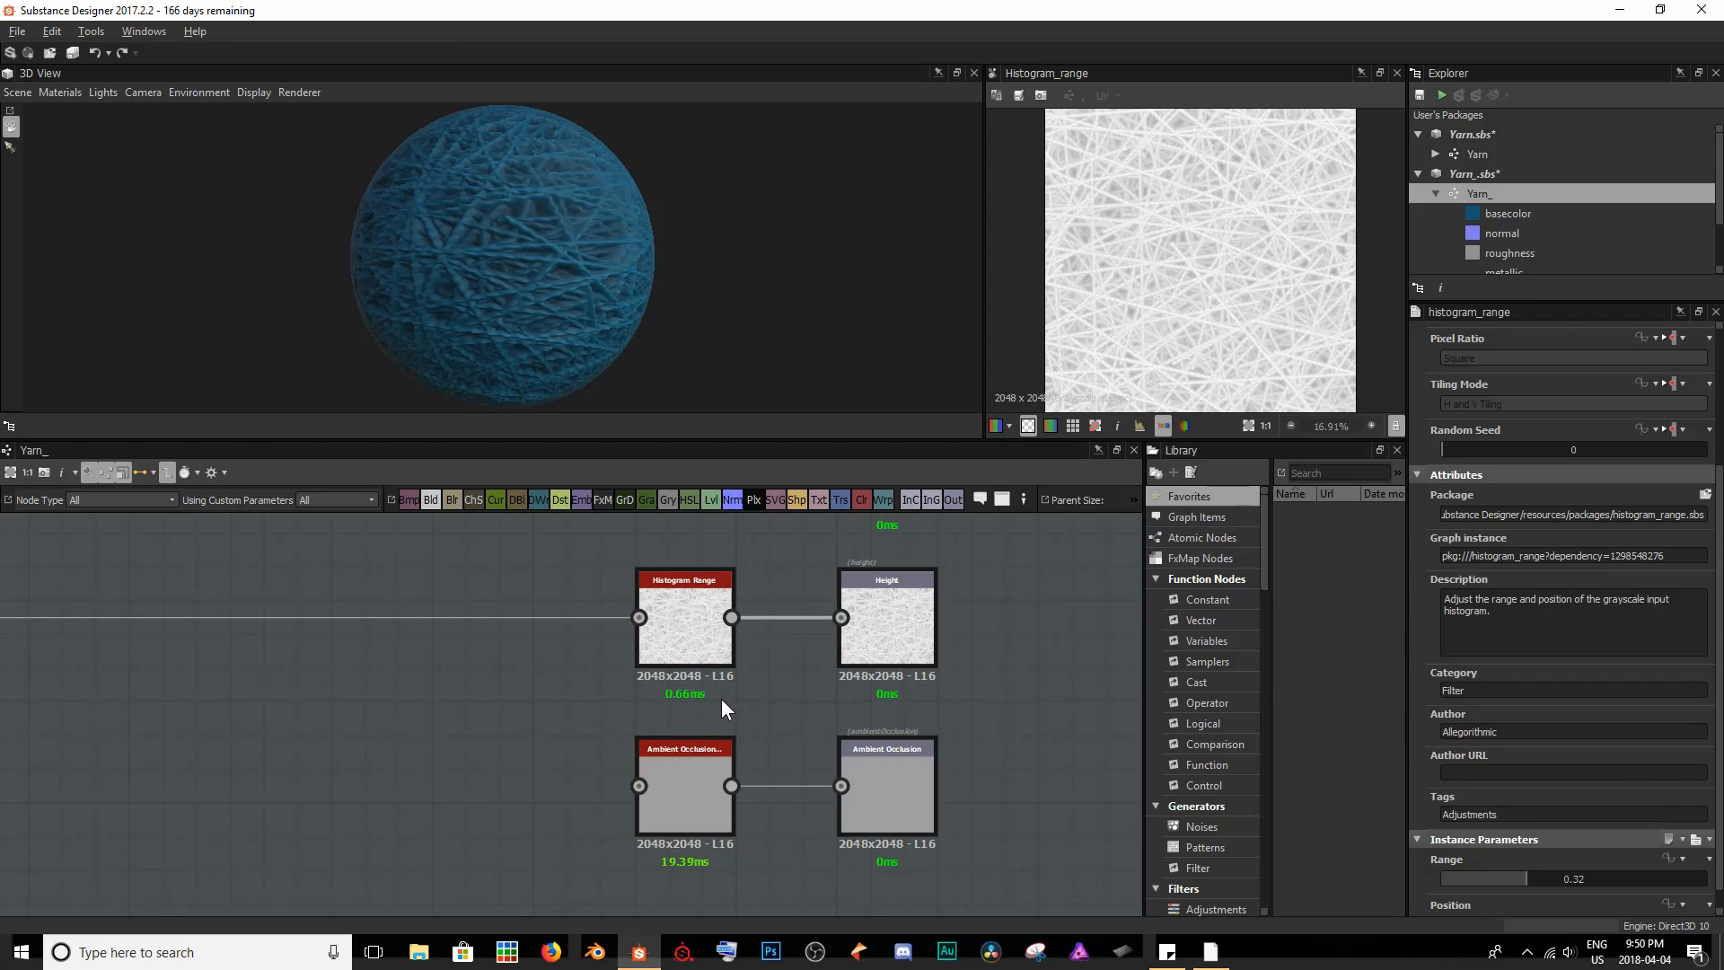
pyautogui.moveTo(732, 617); pyautogui.dragTo(641, 787)
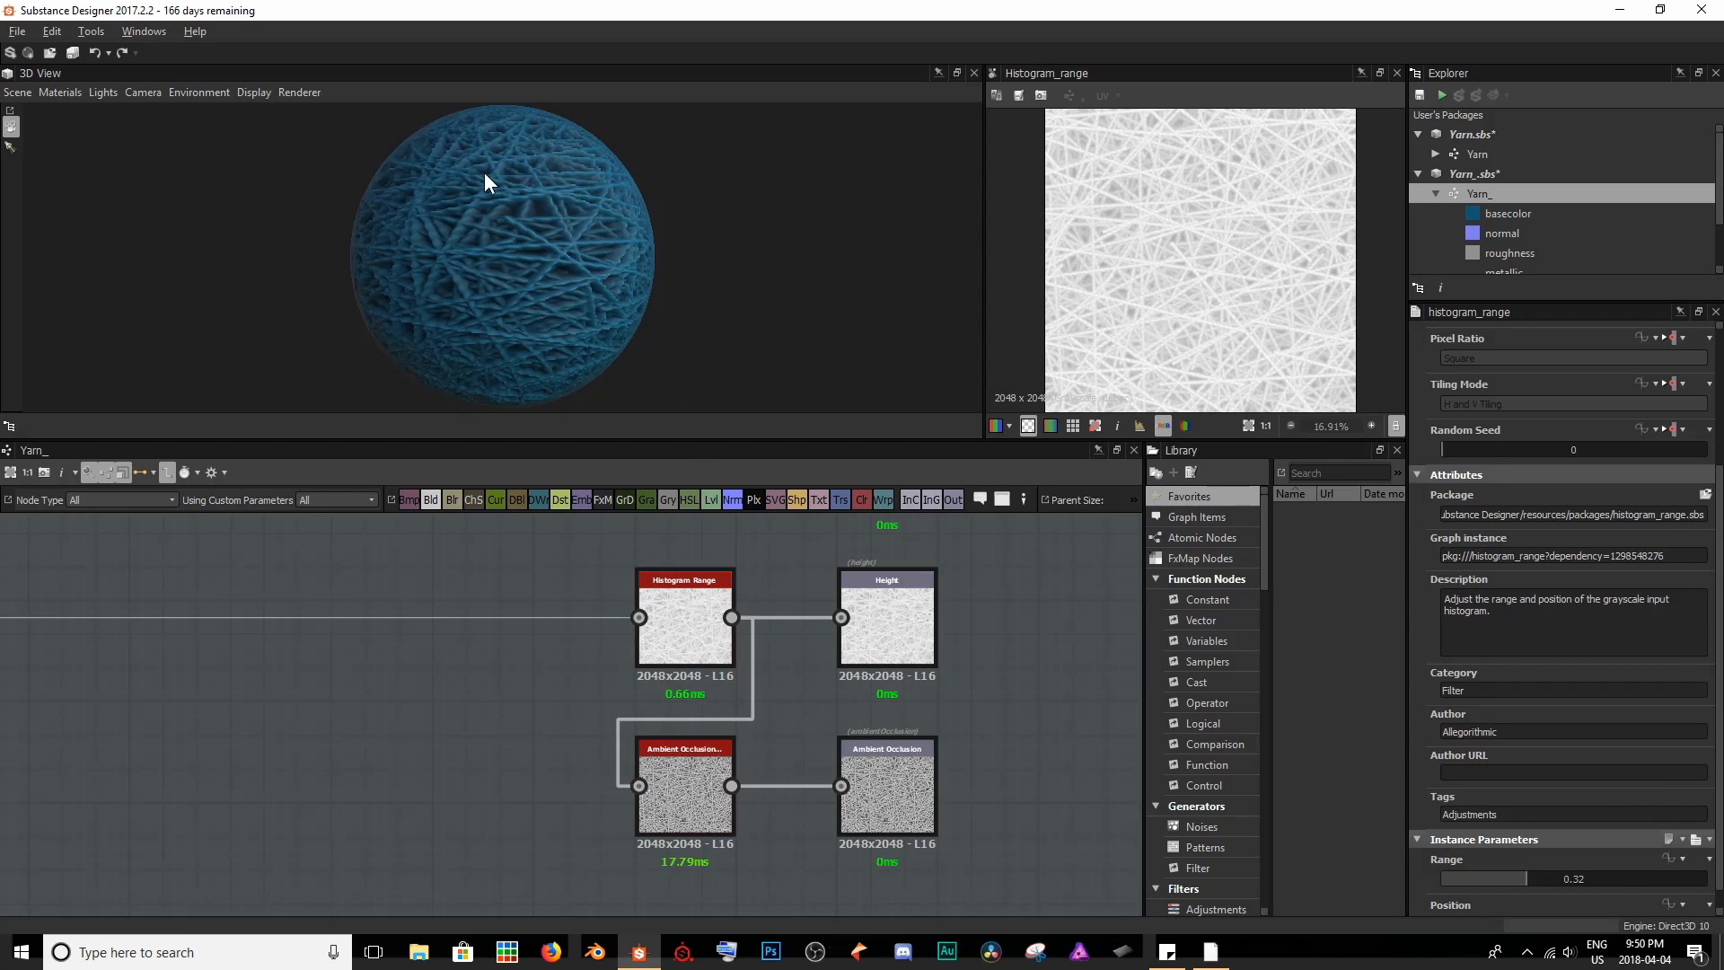
pyautogui.scroll(5, 536, 246)
pyautogui.moveTo(544, 244); pyautogui.dragTo(583, 216)
pyautogui.scroll(-3, 496, 241)
pyautogui.scroll(-2, 437, 260)
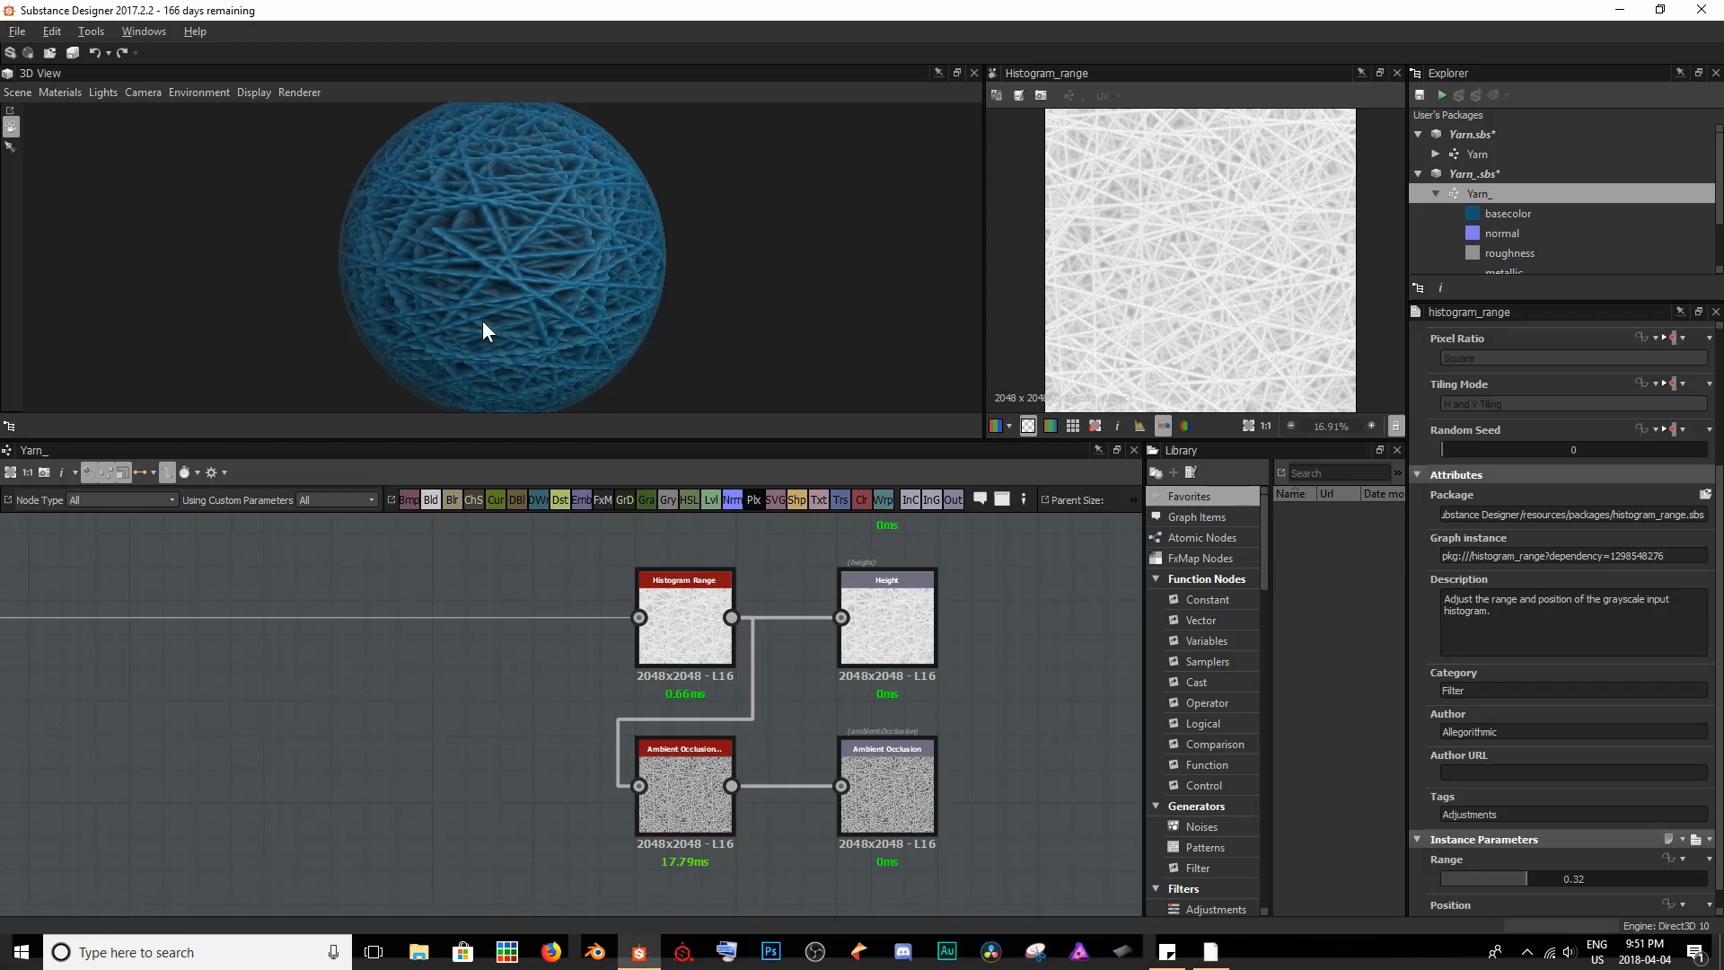
# - Preview the Ambient Occlusion node's map in the 2D view and set its Height Depth to 0.5
pyautogui.doubleClick(701, 794)
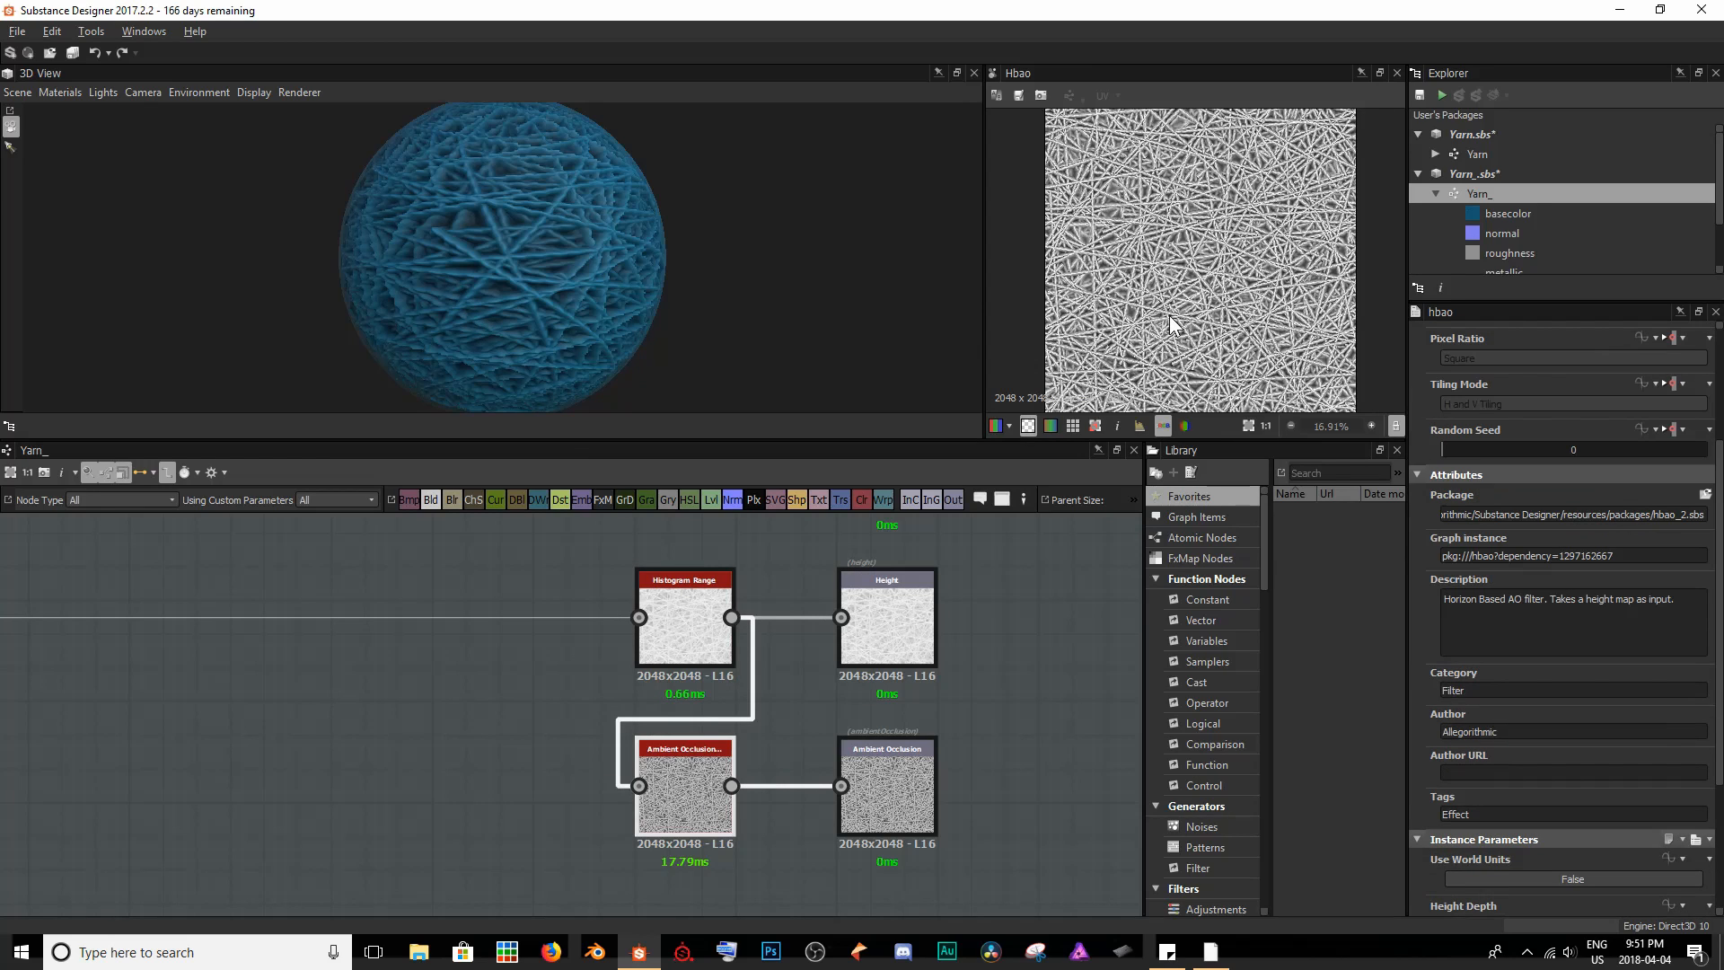
pyautogui.scroll(3, 1172, 323)
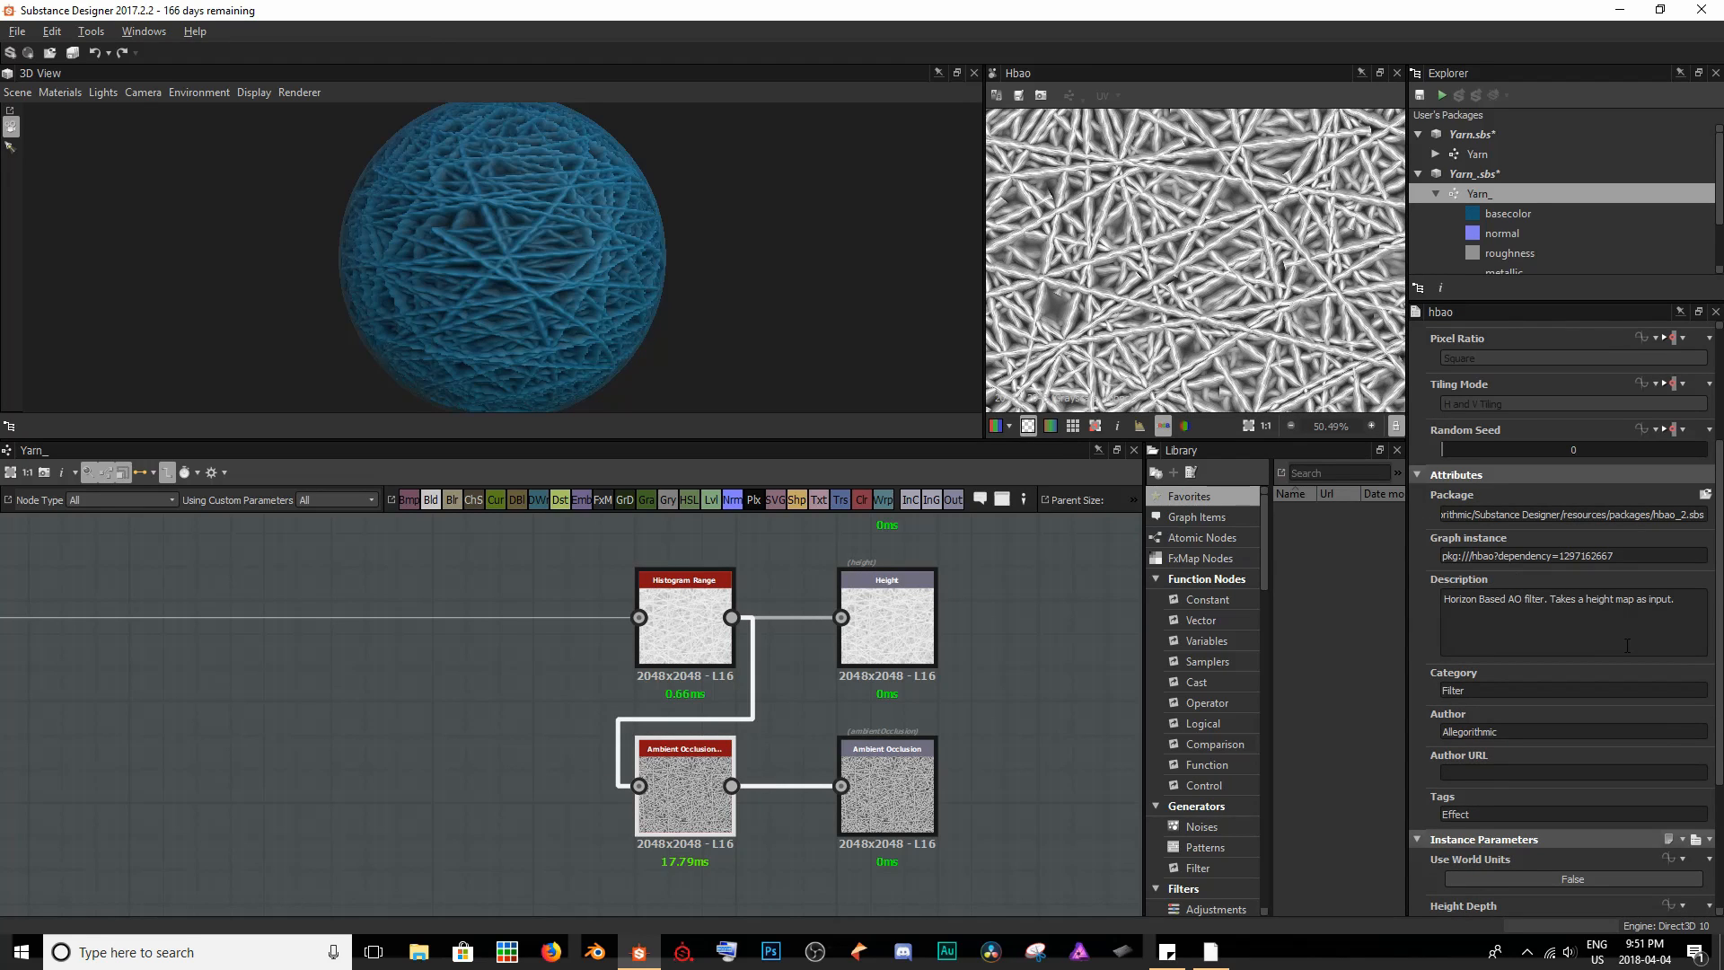
pyautogui.scroll(-3, 1627, 649)
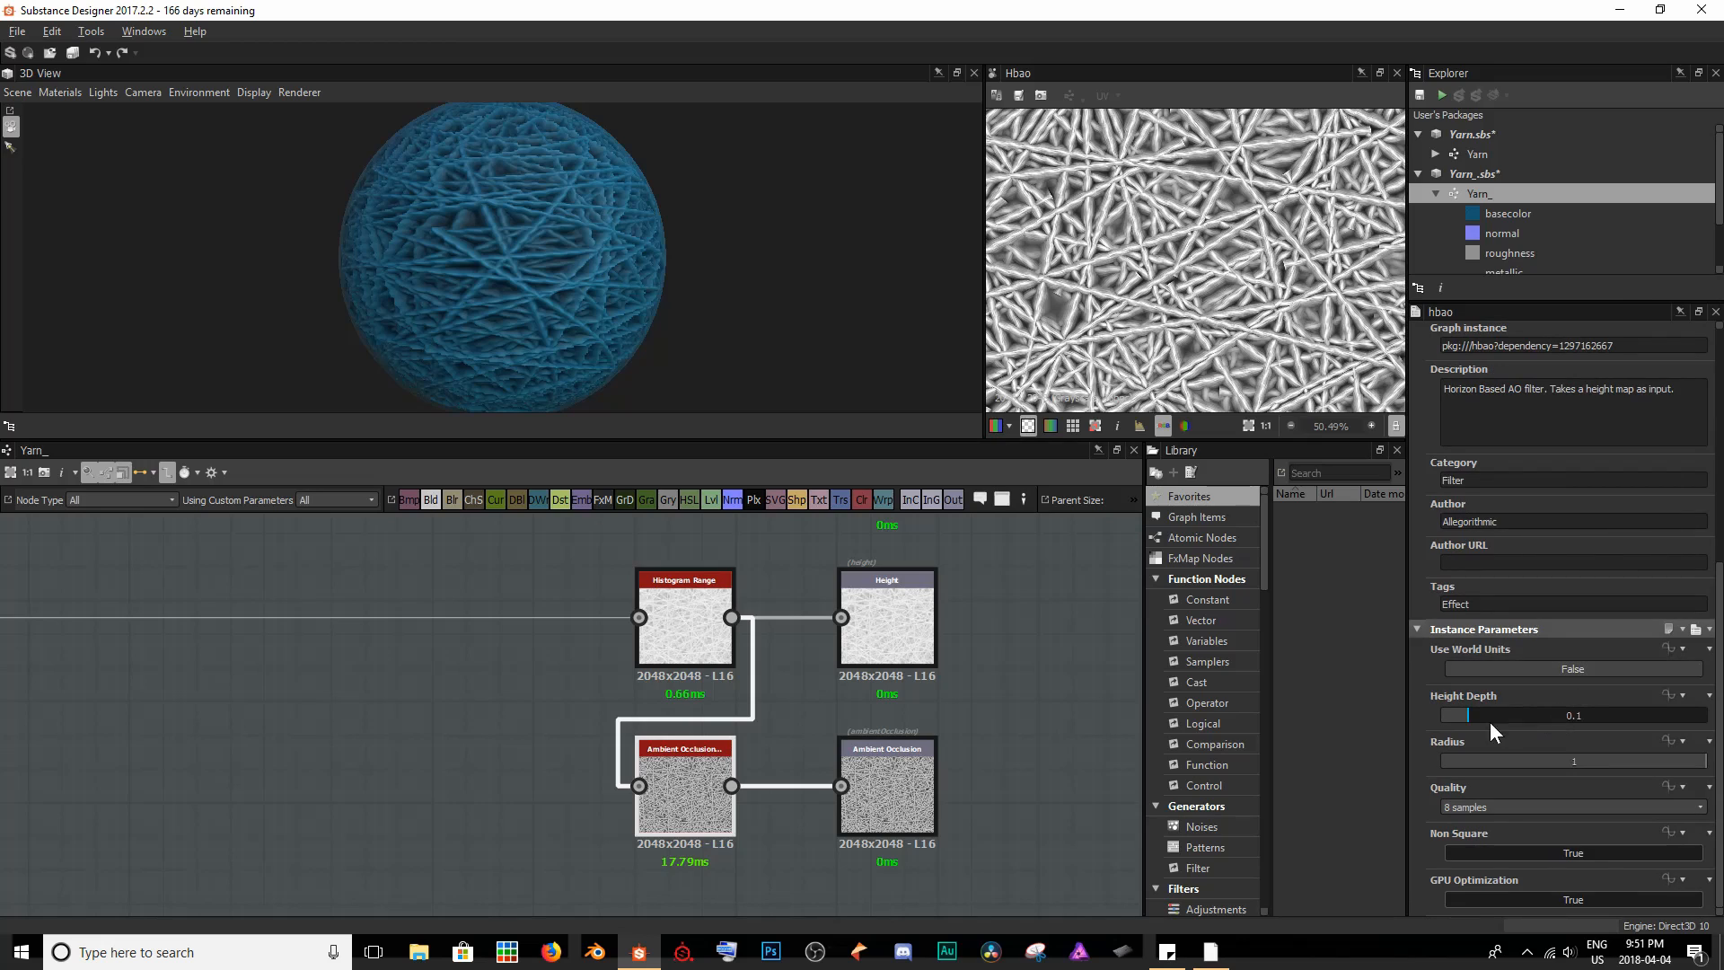
pyautogui.moveTo(1467, 714); pyautogui.dragTo(1574, 720)
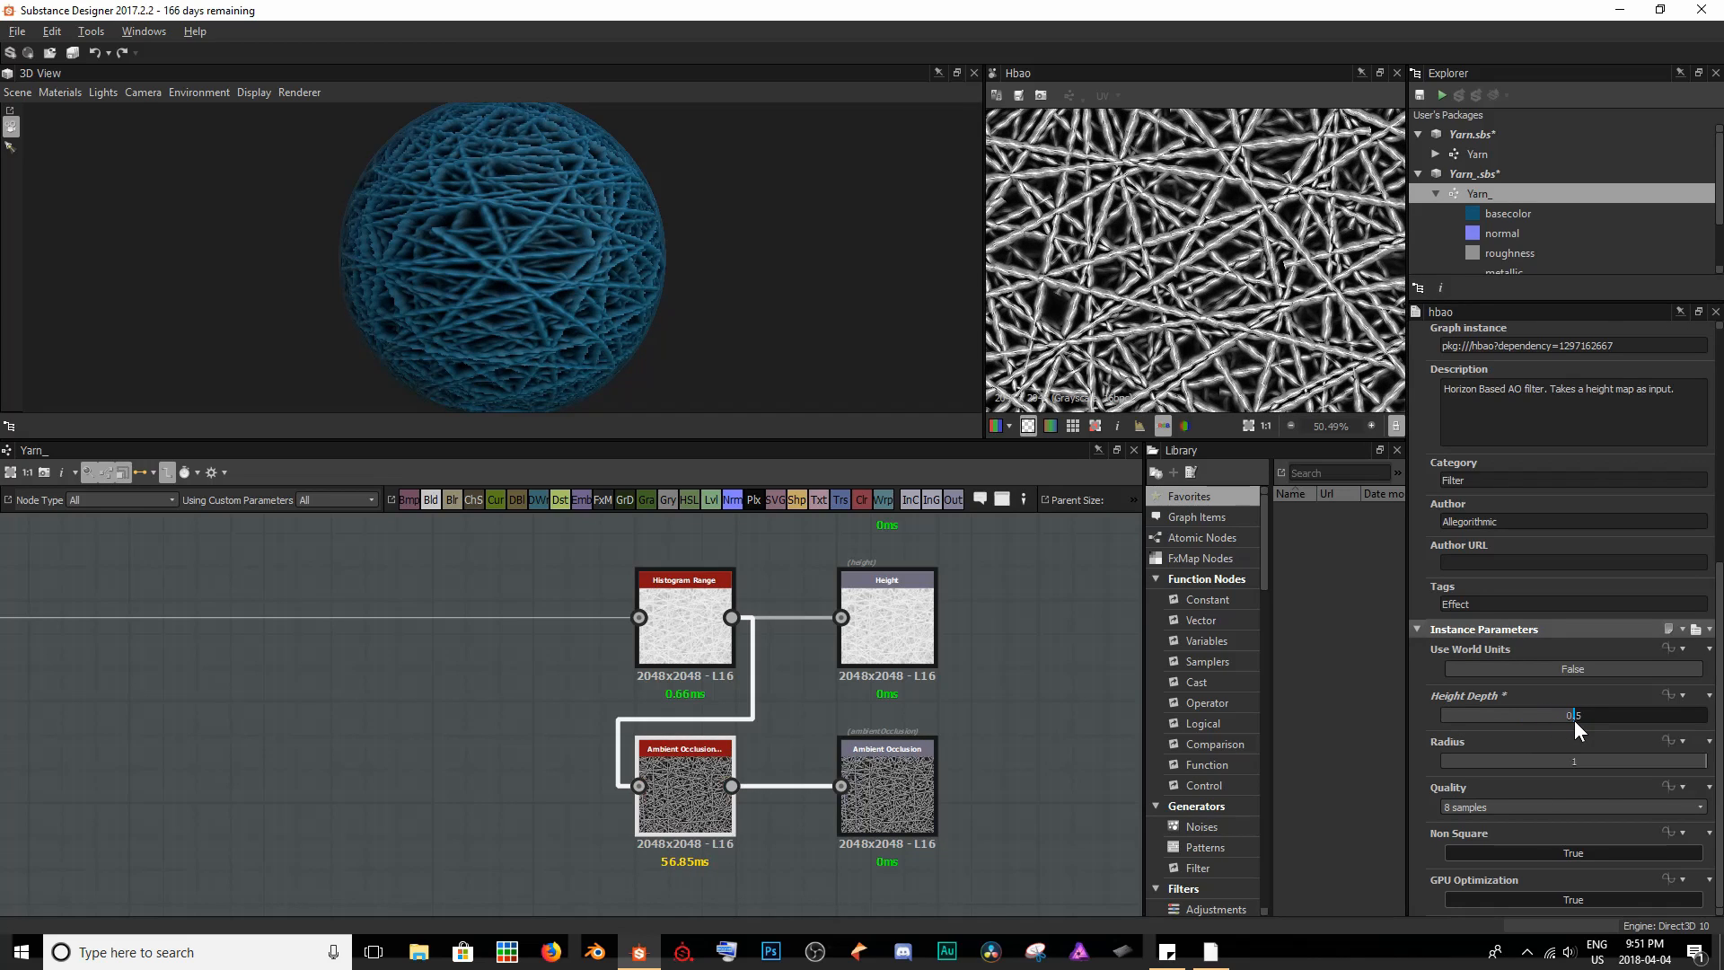
pyautogui.scroll(4, 575, 279)
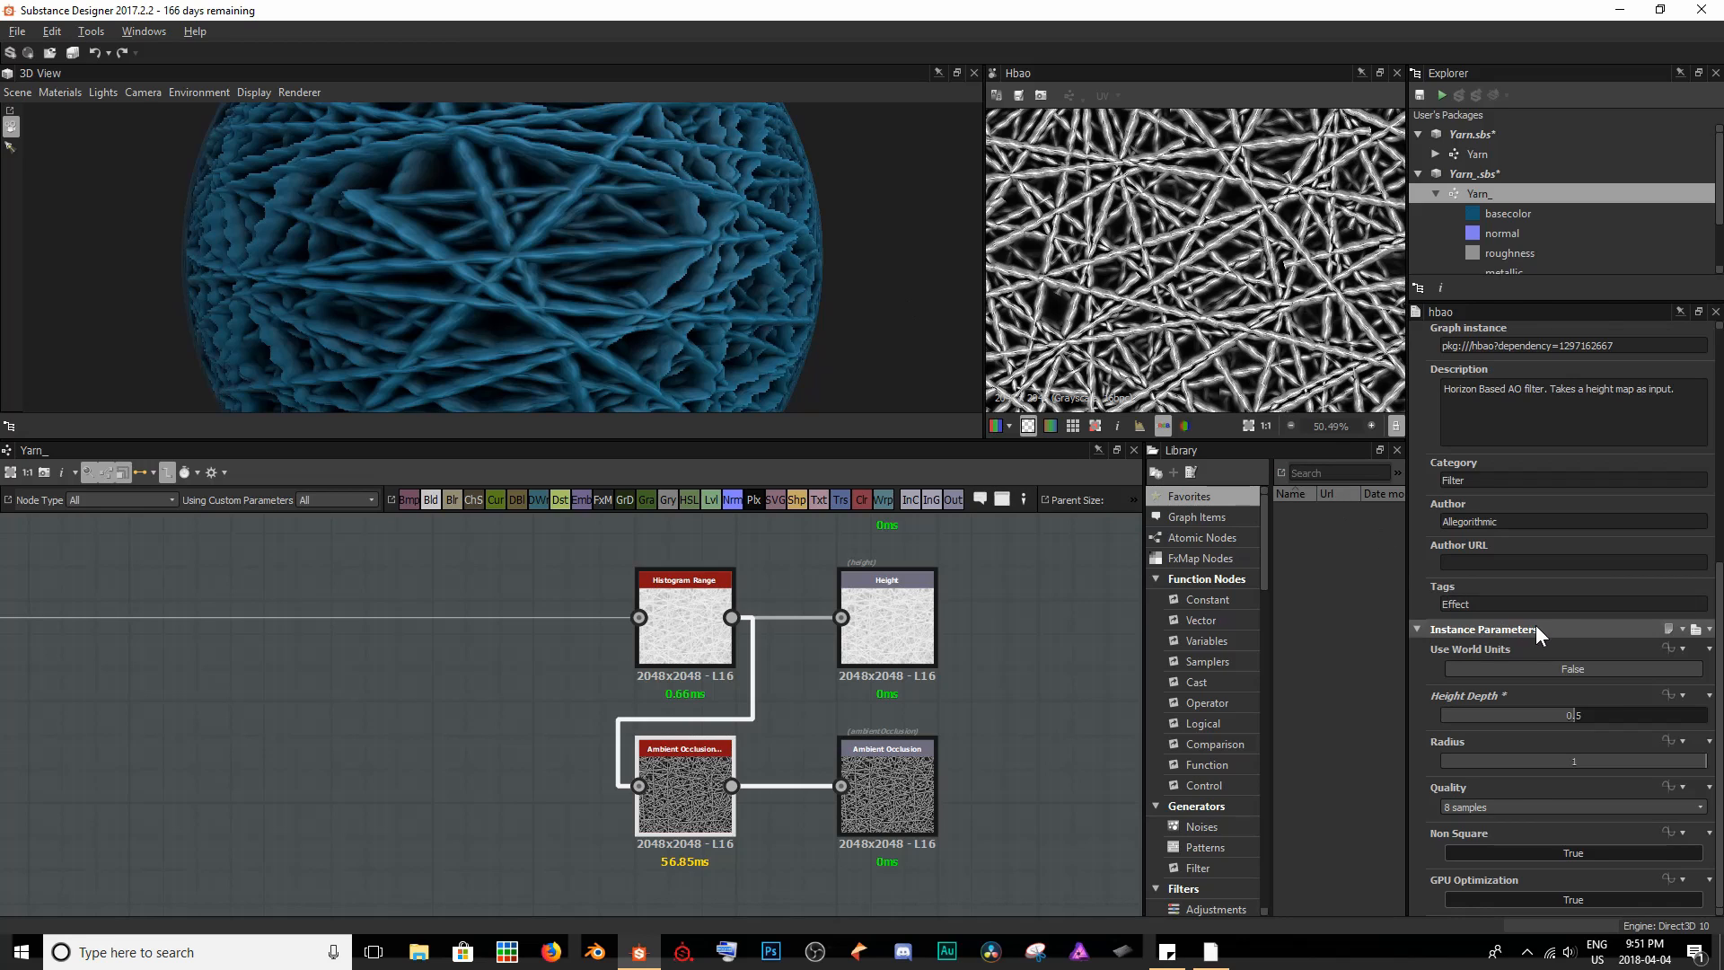
# - Lower the Ambient Occlusion node's Height Depth to 0.04 and examine the strands up close in 3D
pyautogui.moveTo(1569, 719); pyautogui.dragTo(1452, 717)
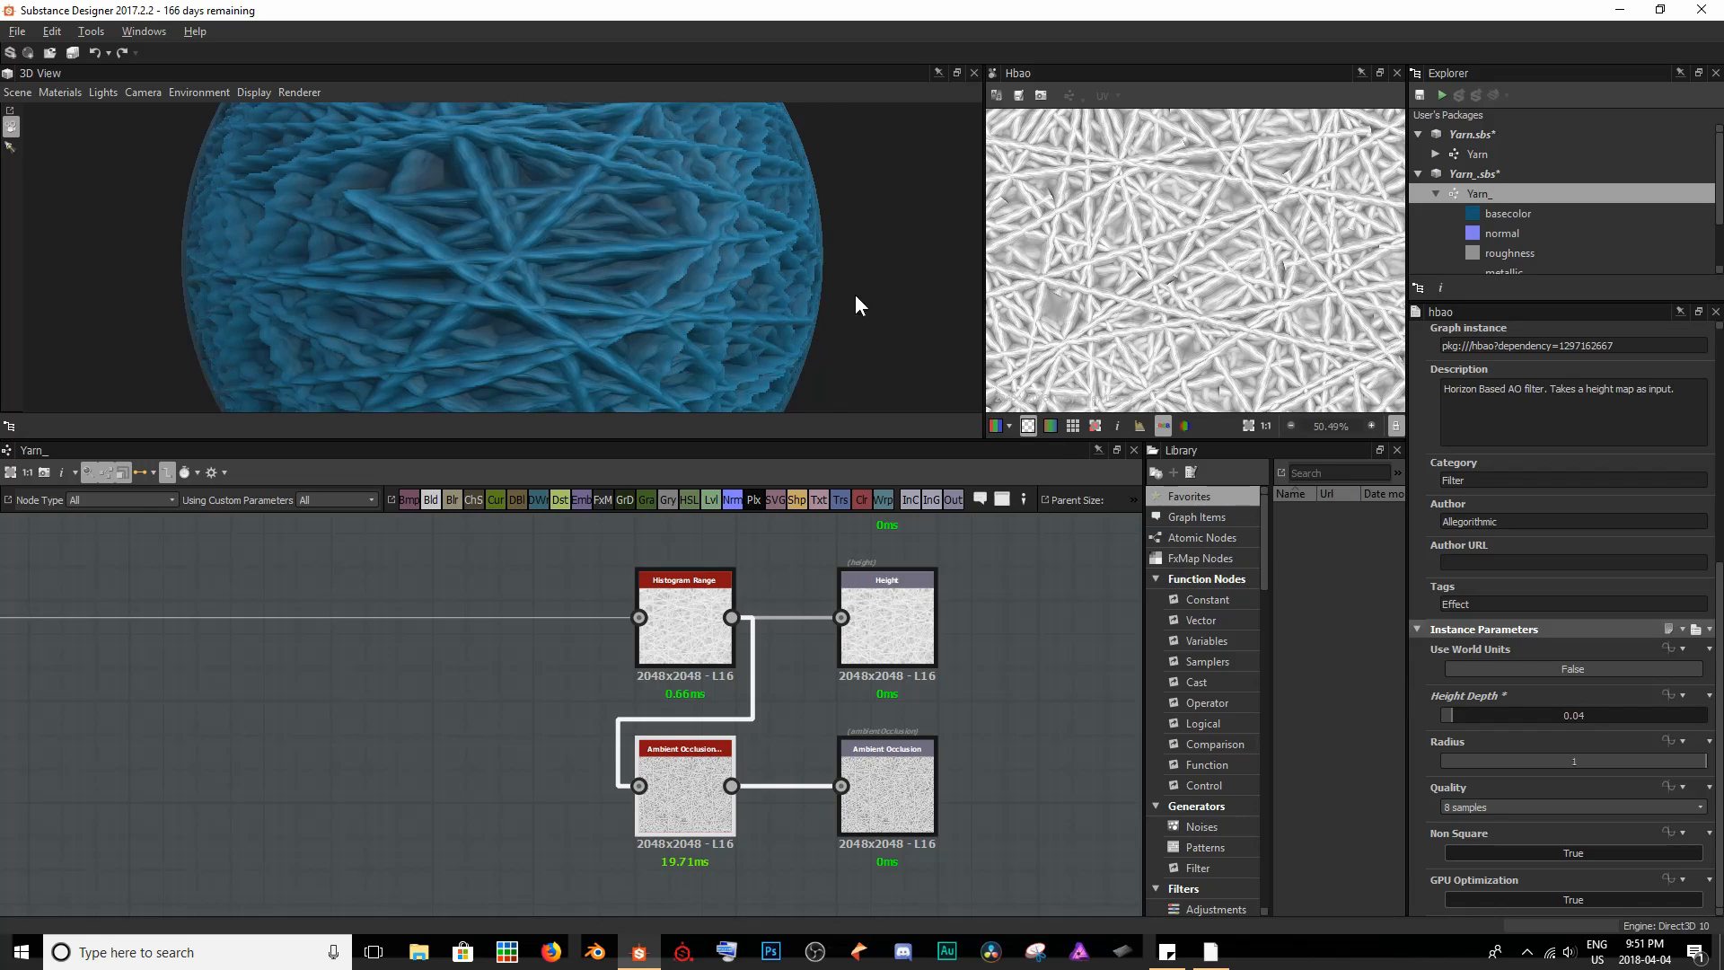
pyautogui.scroll(5, 687, 211)
pyautogui.moveTo(700, 214); pyautogui.dragTo(710, 235)
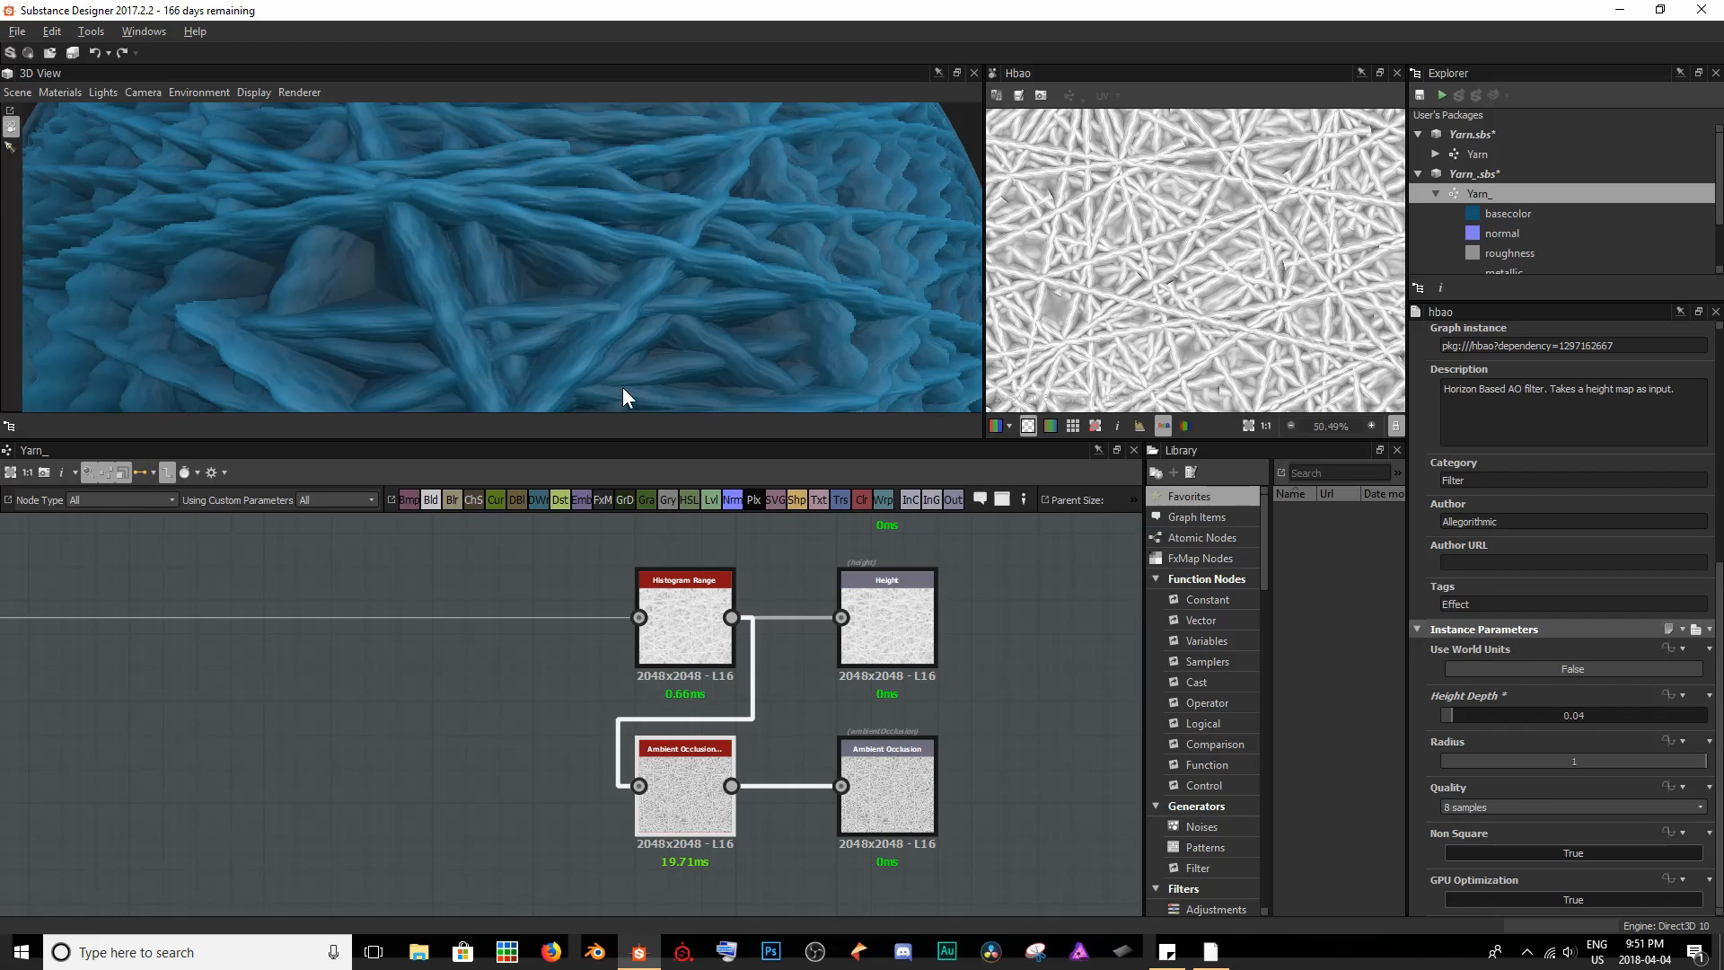
pyautogui.scroll(-5, 633, 368)
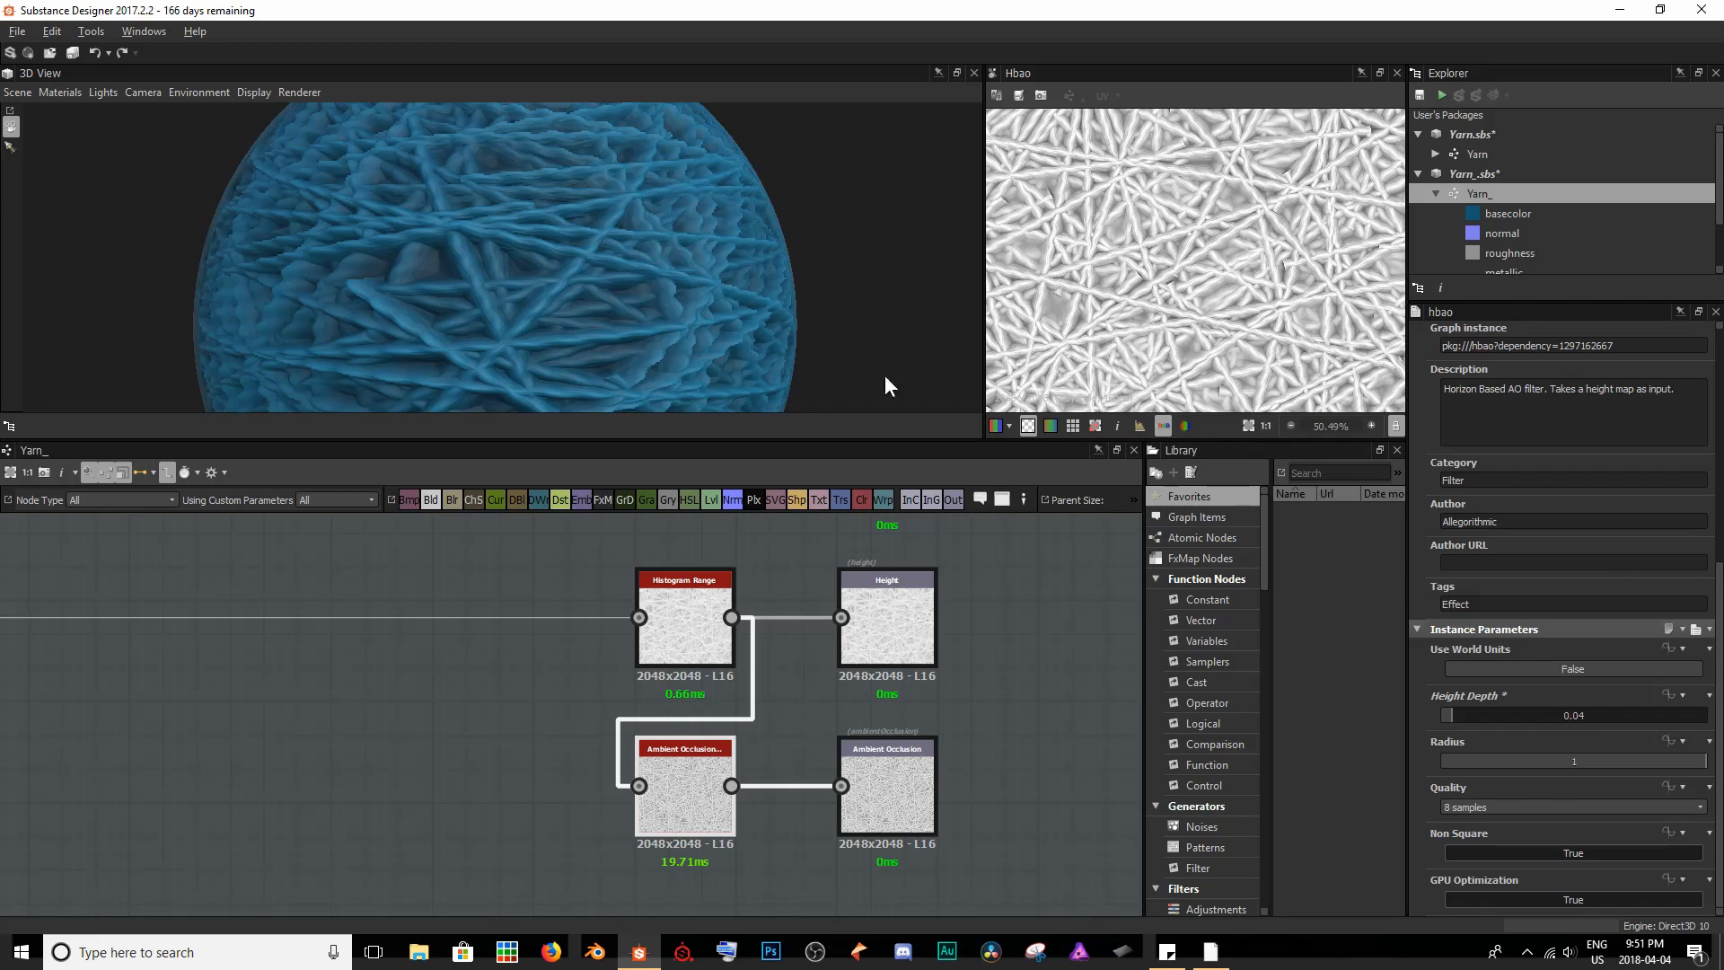
# - Set the Ambient Occlusion node's Height Depth to 0.05 and check the whole yarn ball in 3D
pyautogui.moveTo(1451, 713); pyautogui.dragTo(1456, 714)
pyautogui.scroll(-5, 648, 242)
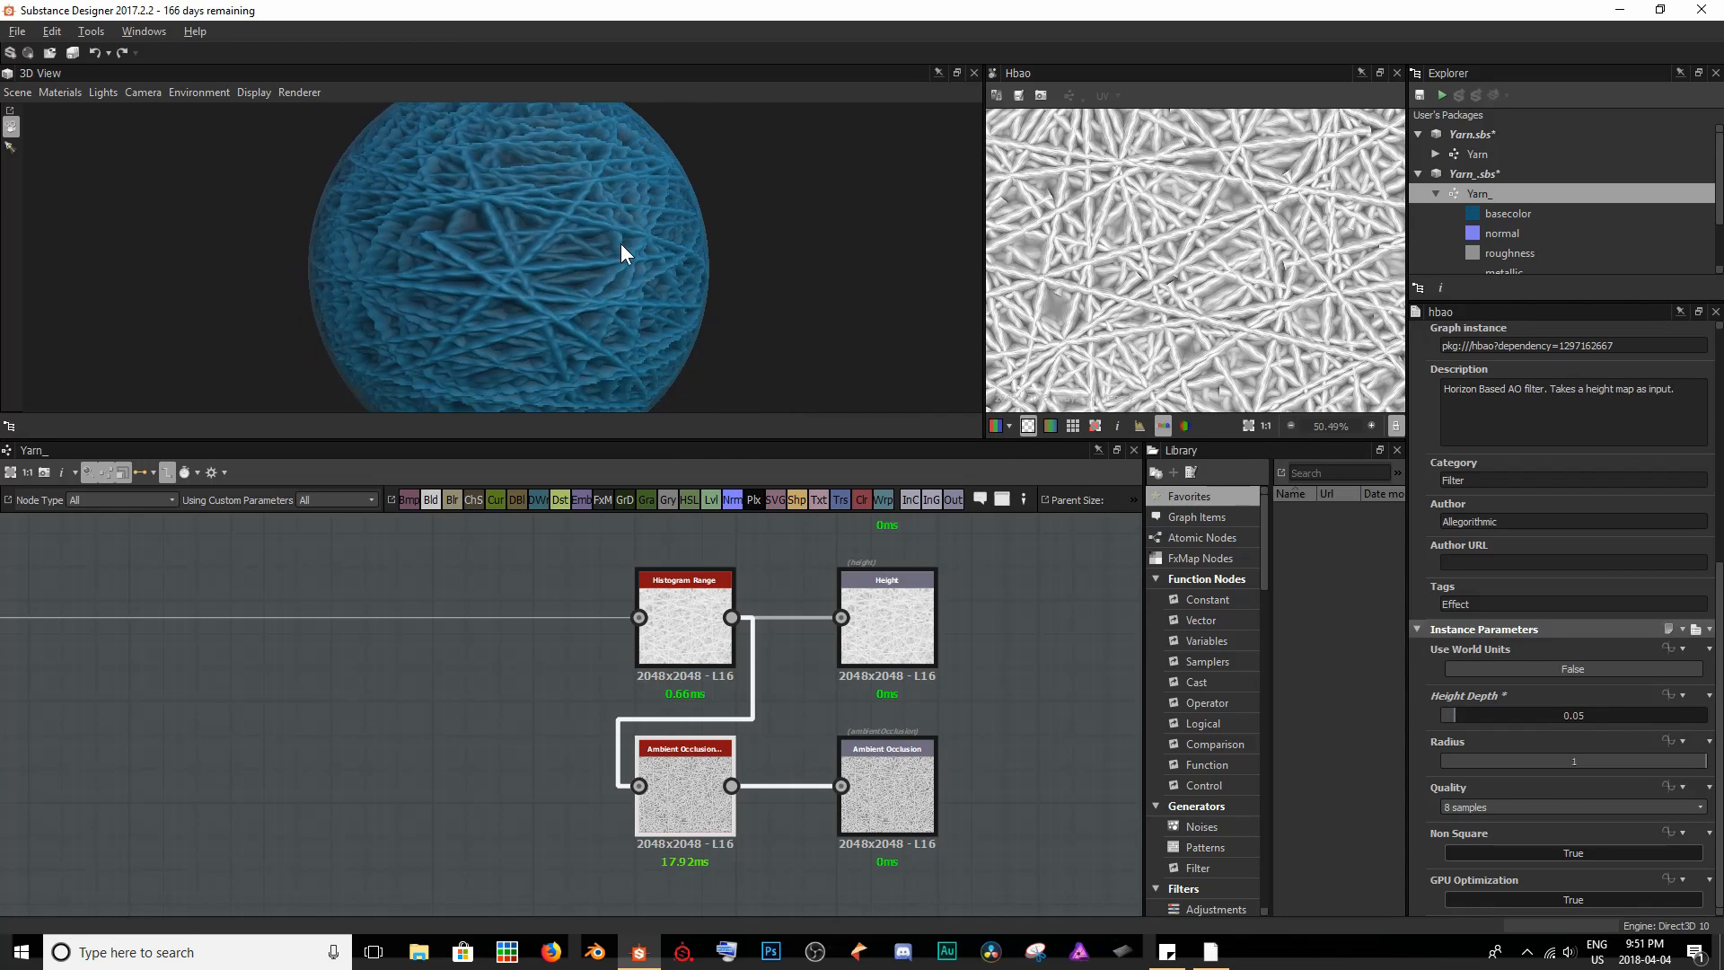
pyautogui.scroll(-1, 615, 235)
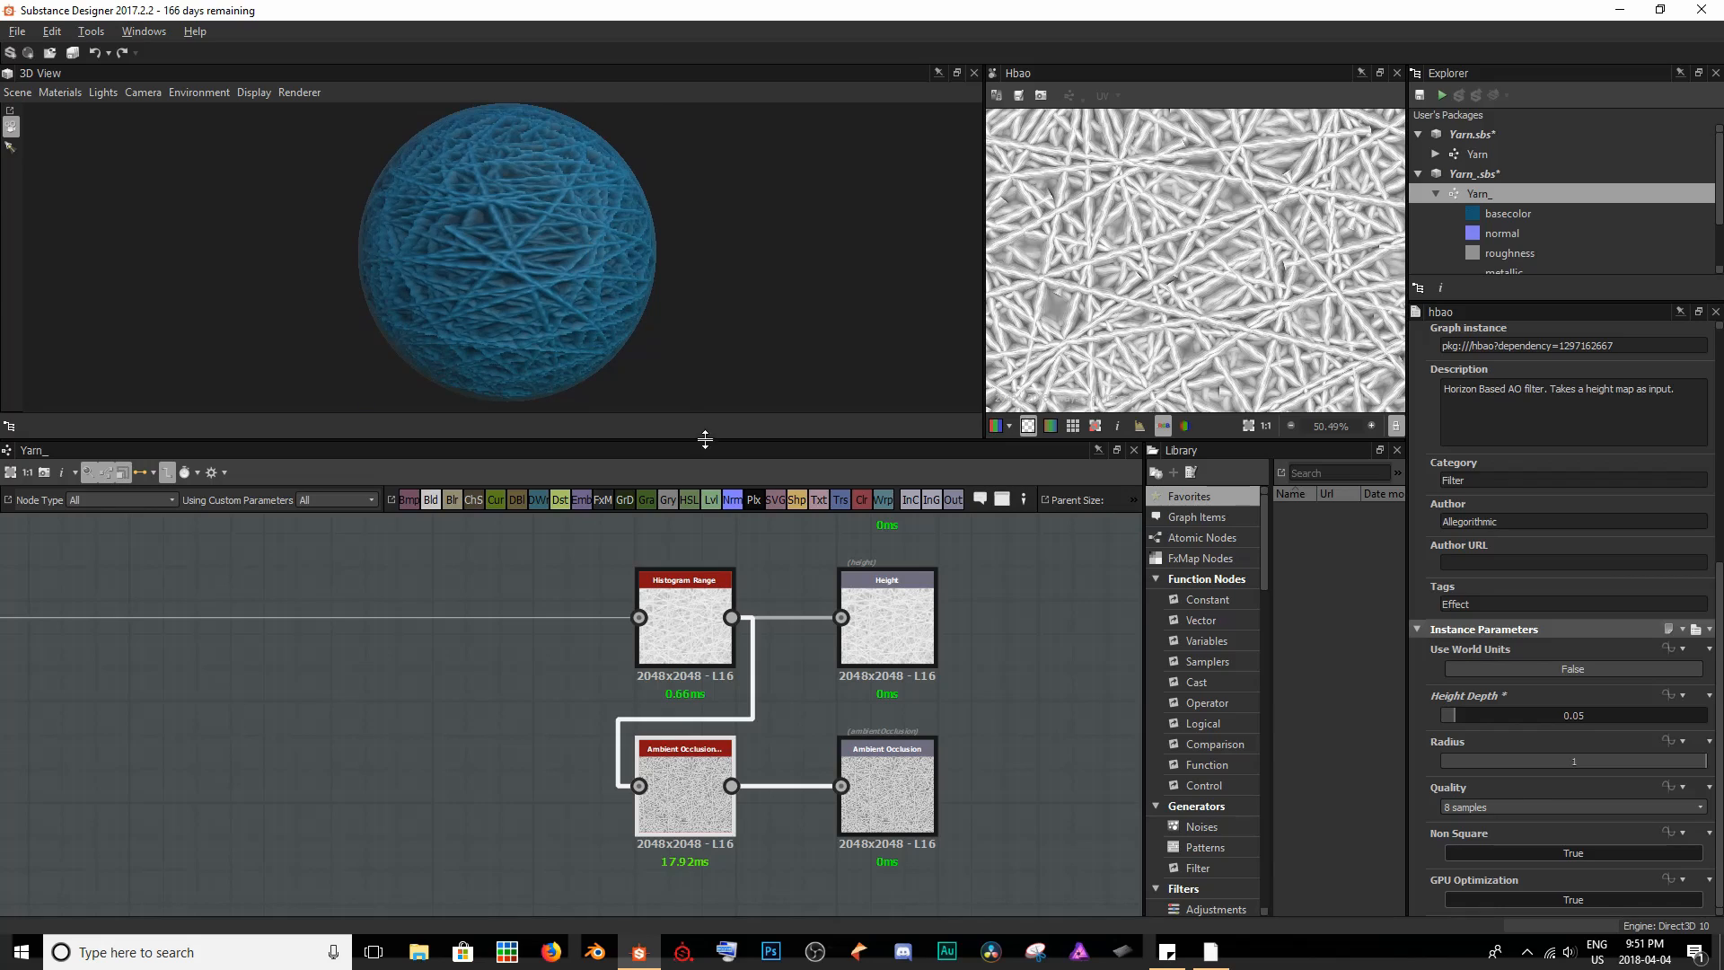
pyautogui.moveTo(504, 272); pyautogui.dragTo(543, 325)
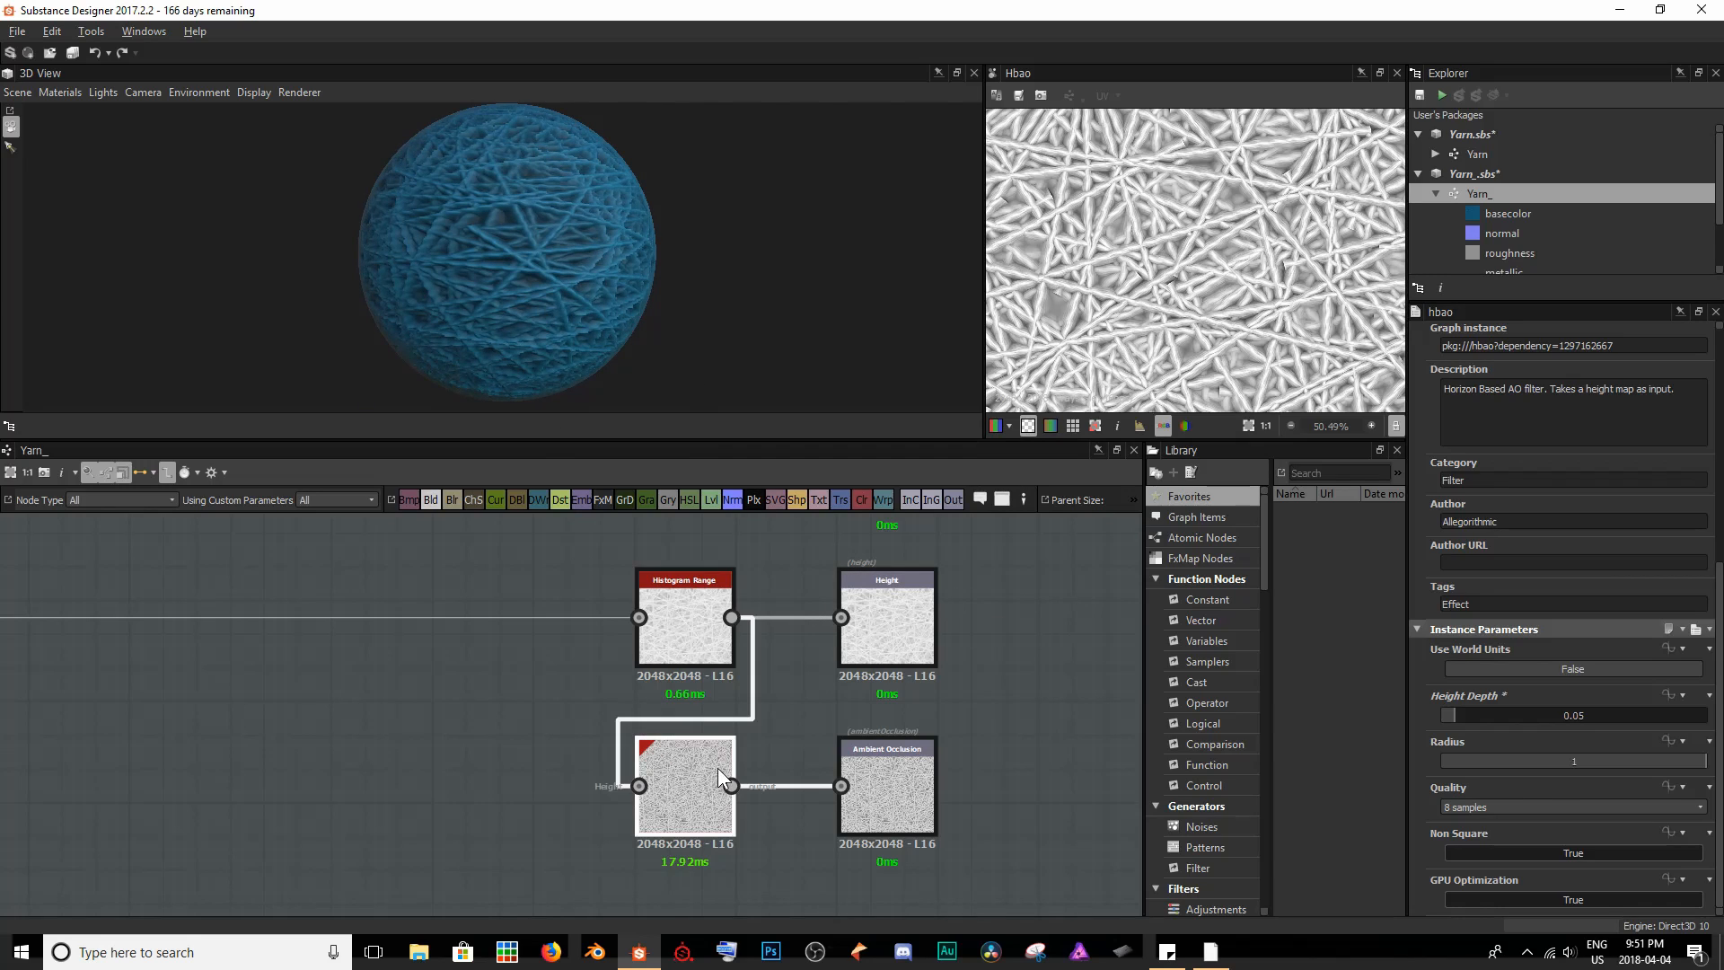
# - Remove the Histogram Range link to the Ambient Occlusion node and restore it to compare the preview with and without occlusion
pyautogui.click(695, 704)
pyautogui.press('Delete')
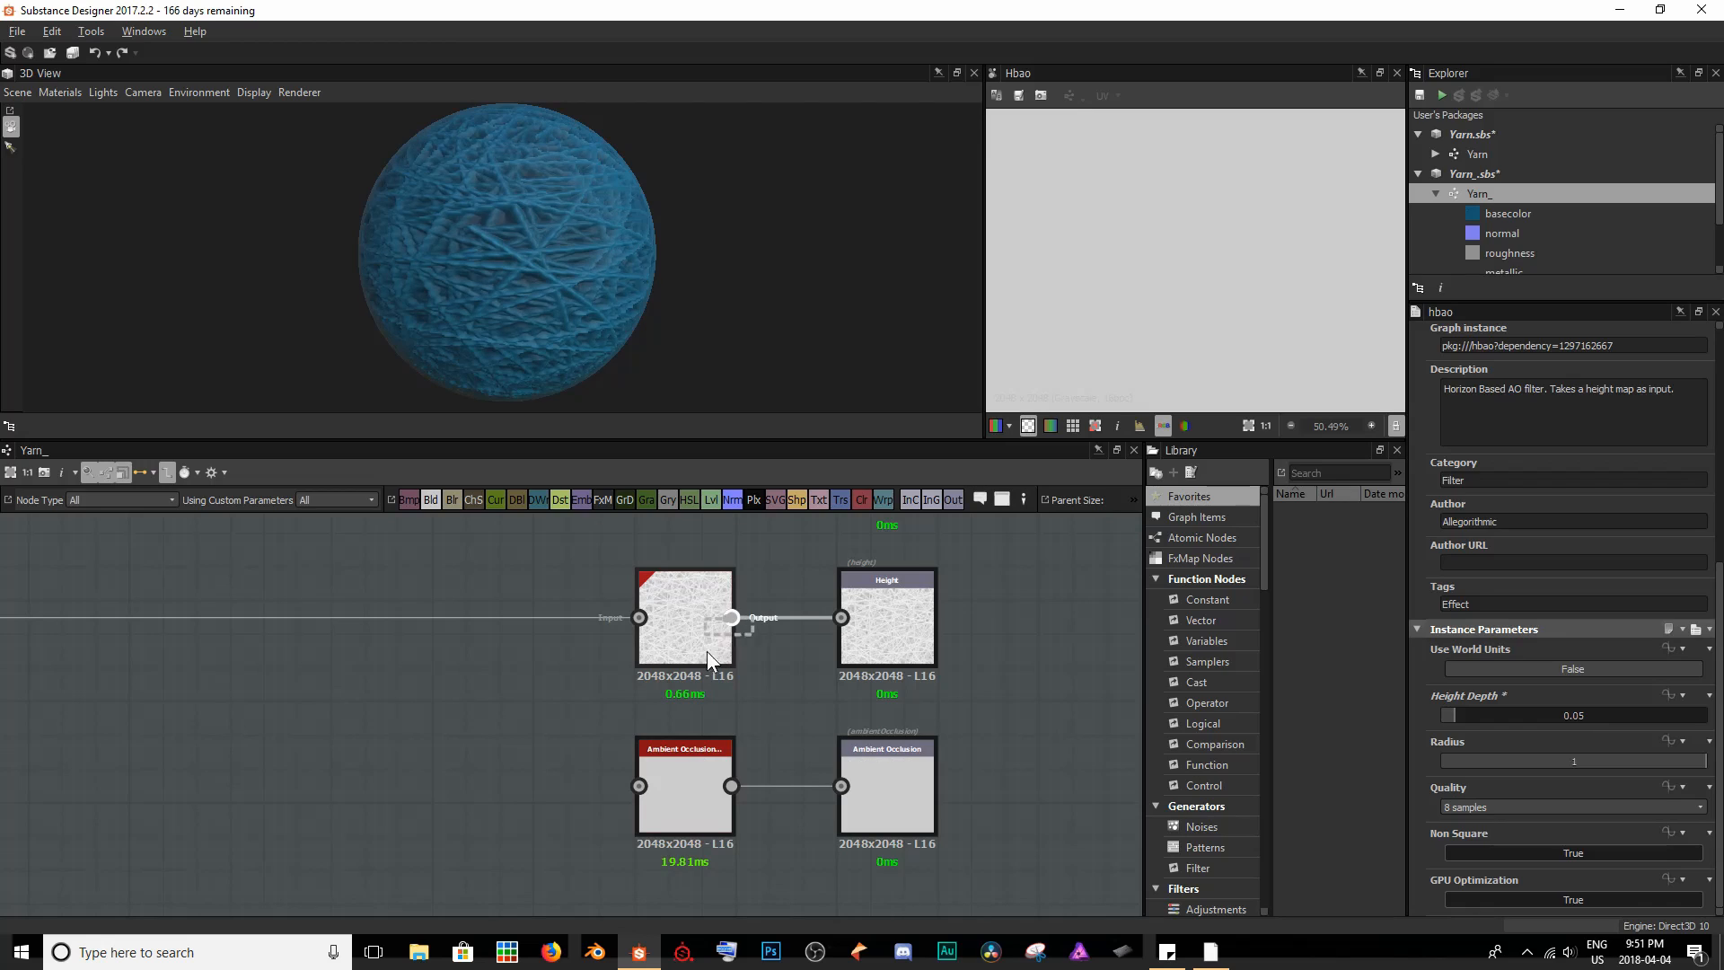
pyautogui.moveTo(732, 617); pyautogui.dragTo(628, 786)
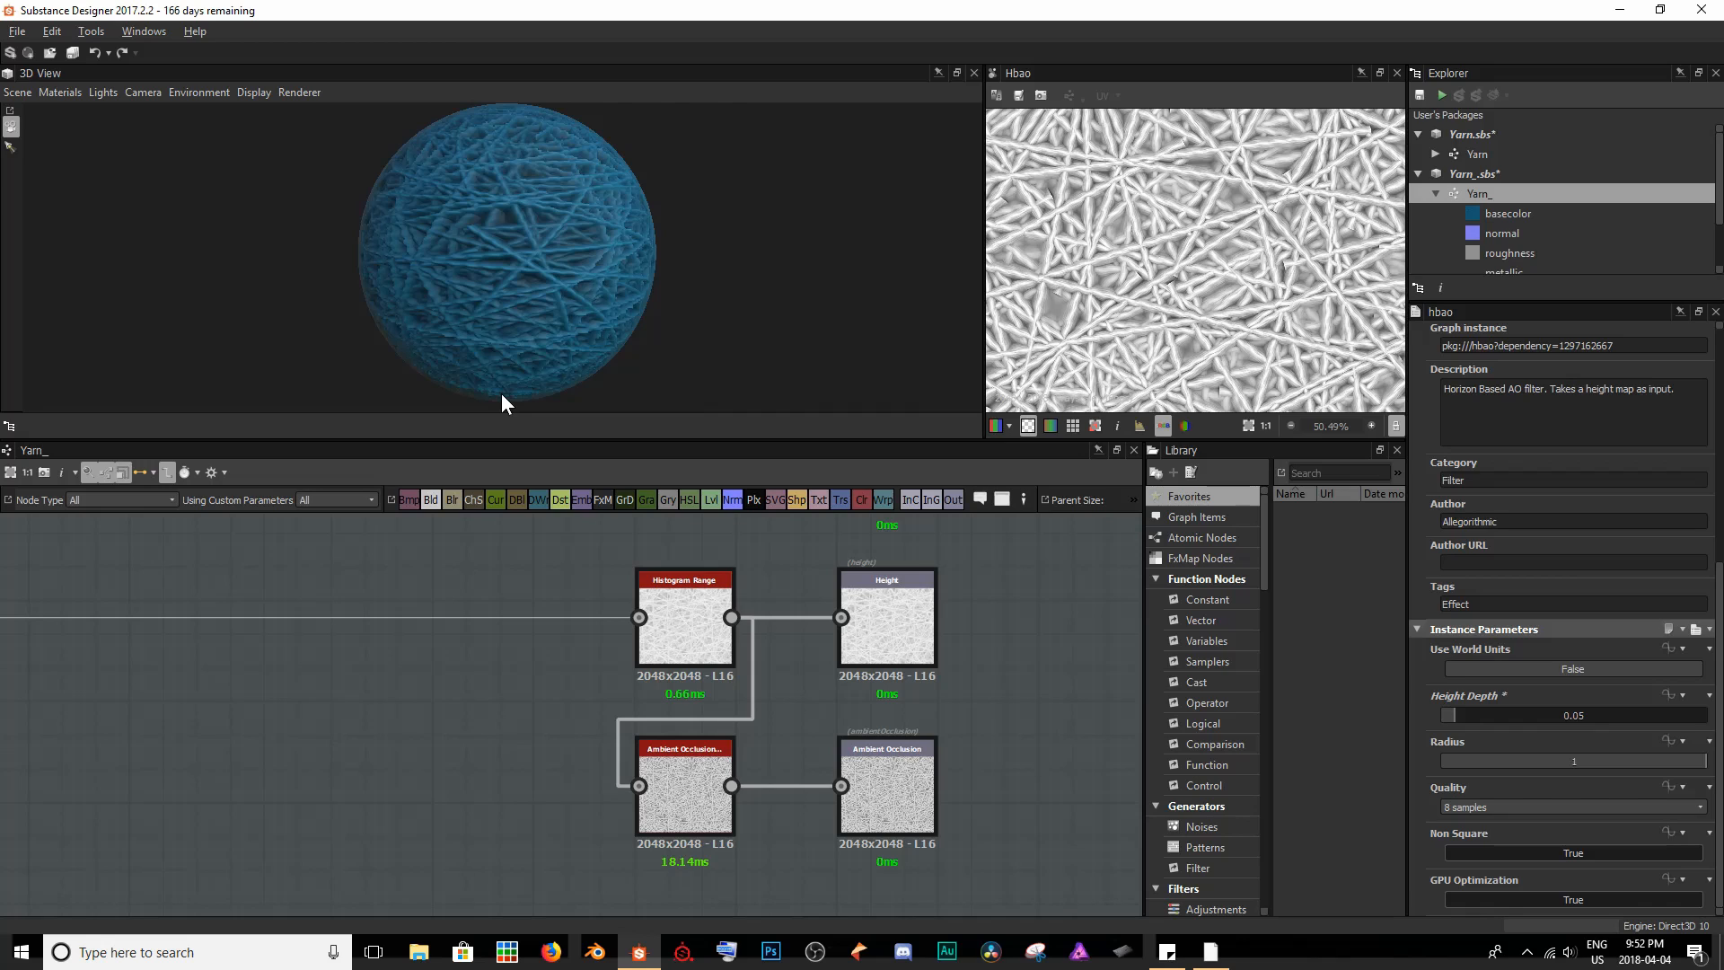
# - Delete the Uniform Color node feeding the Roughness output and examine the yarn ball's surface in the 3D view
pyautogui.moveTo(774, 757); pyautogui.dragTo(757, 832, button='middle')
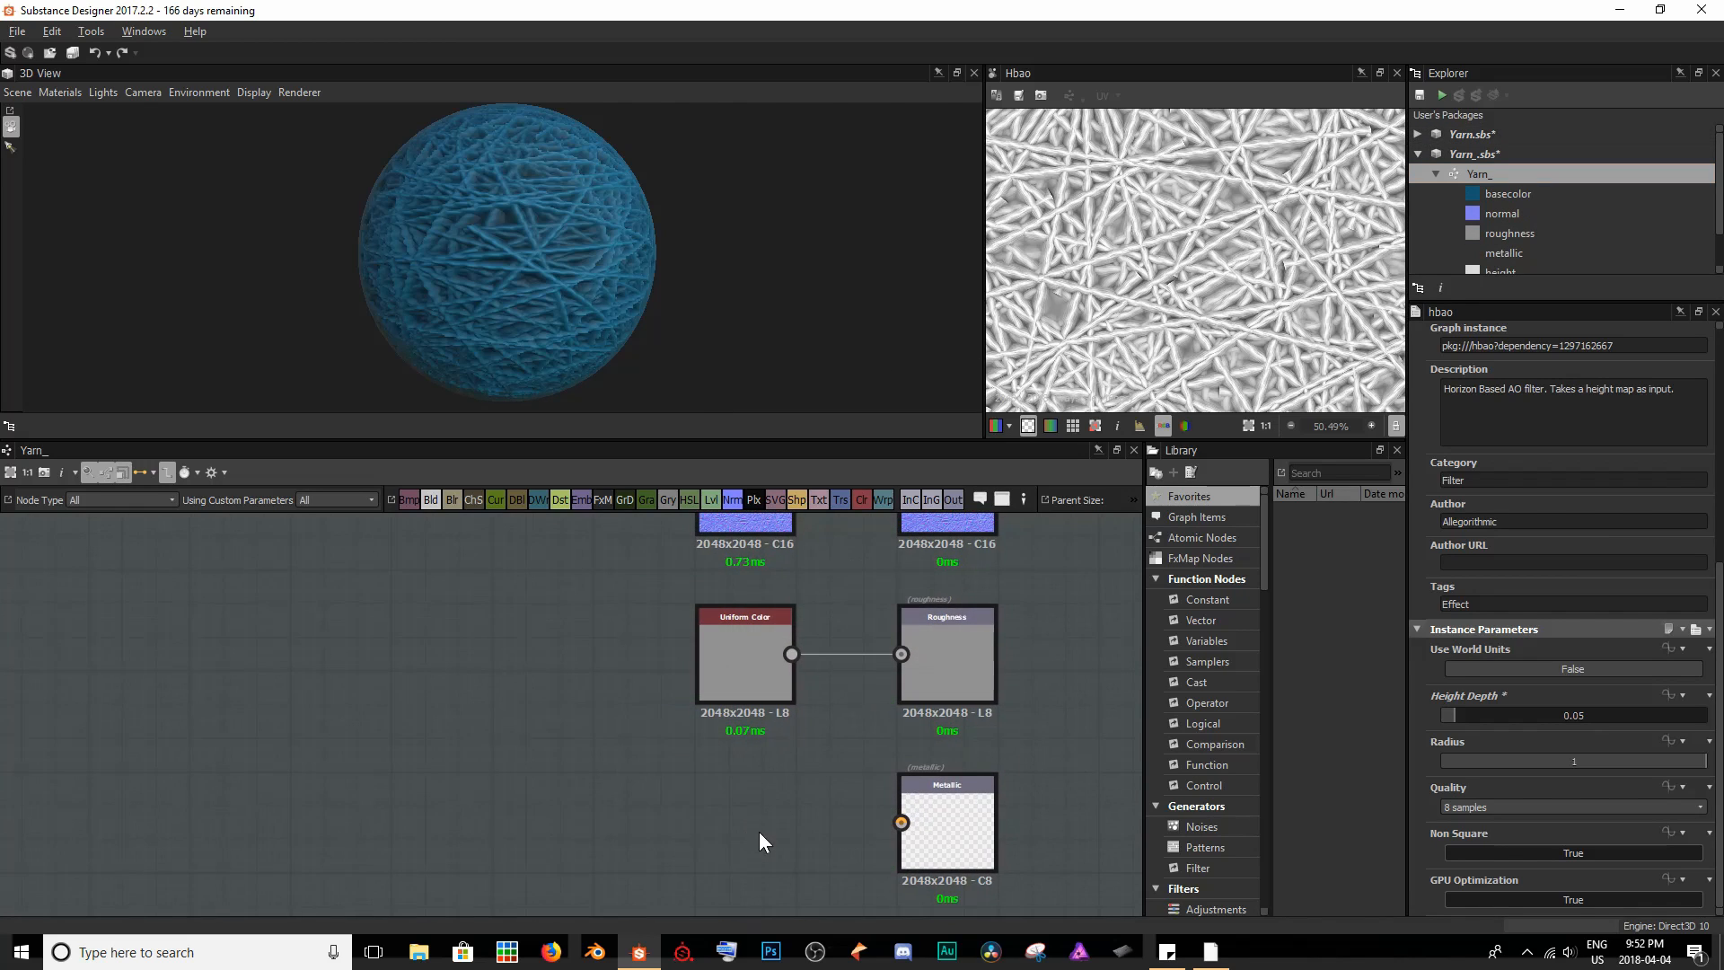
pyautogui.moveTo(656, 636); pyautogui.dragTo(662, 750, button='middle')
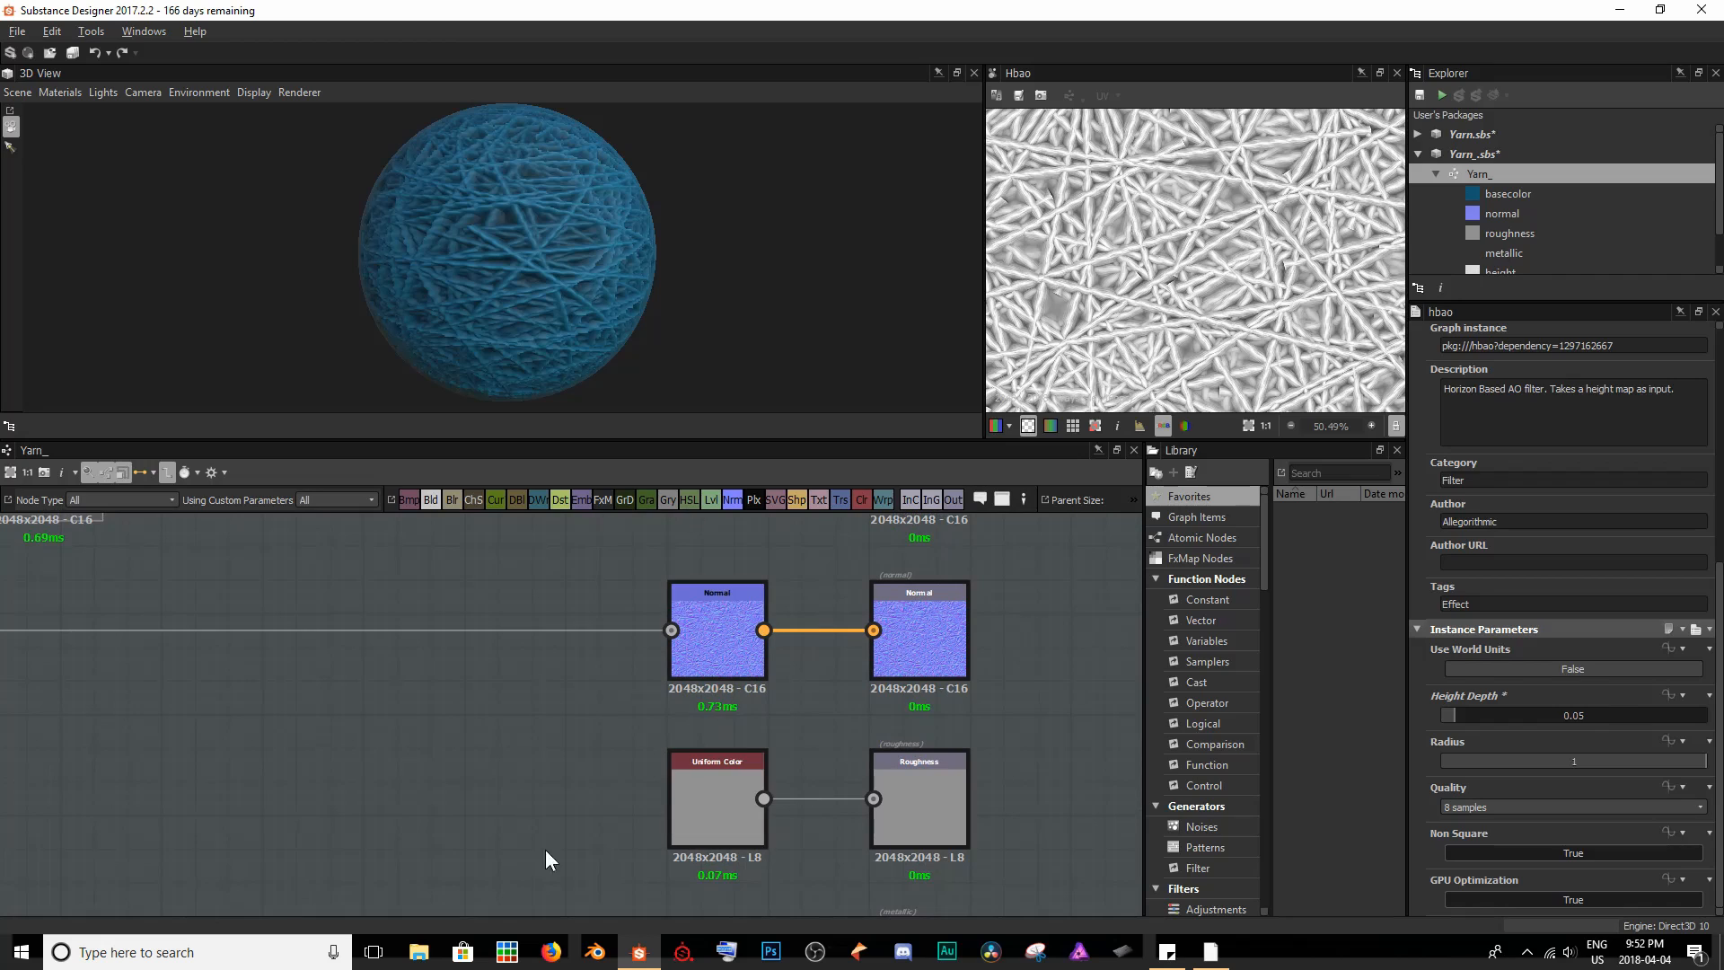
pyautogui.click(735, 805)
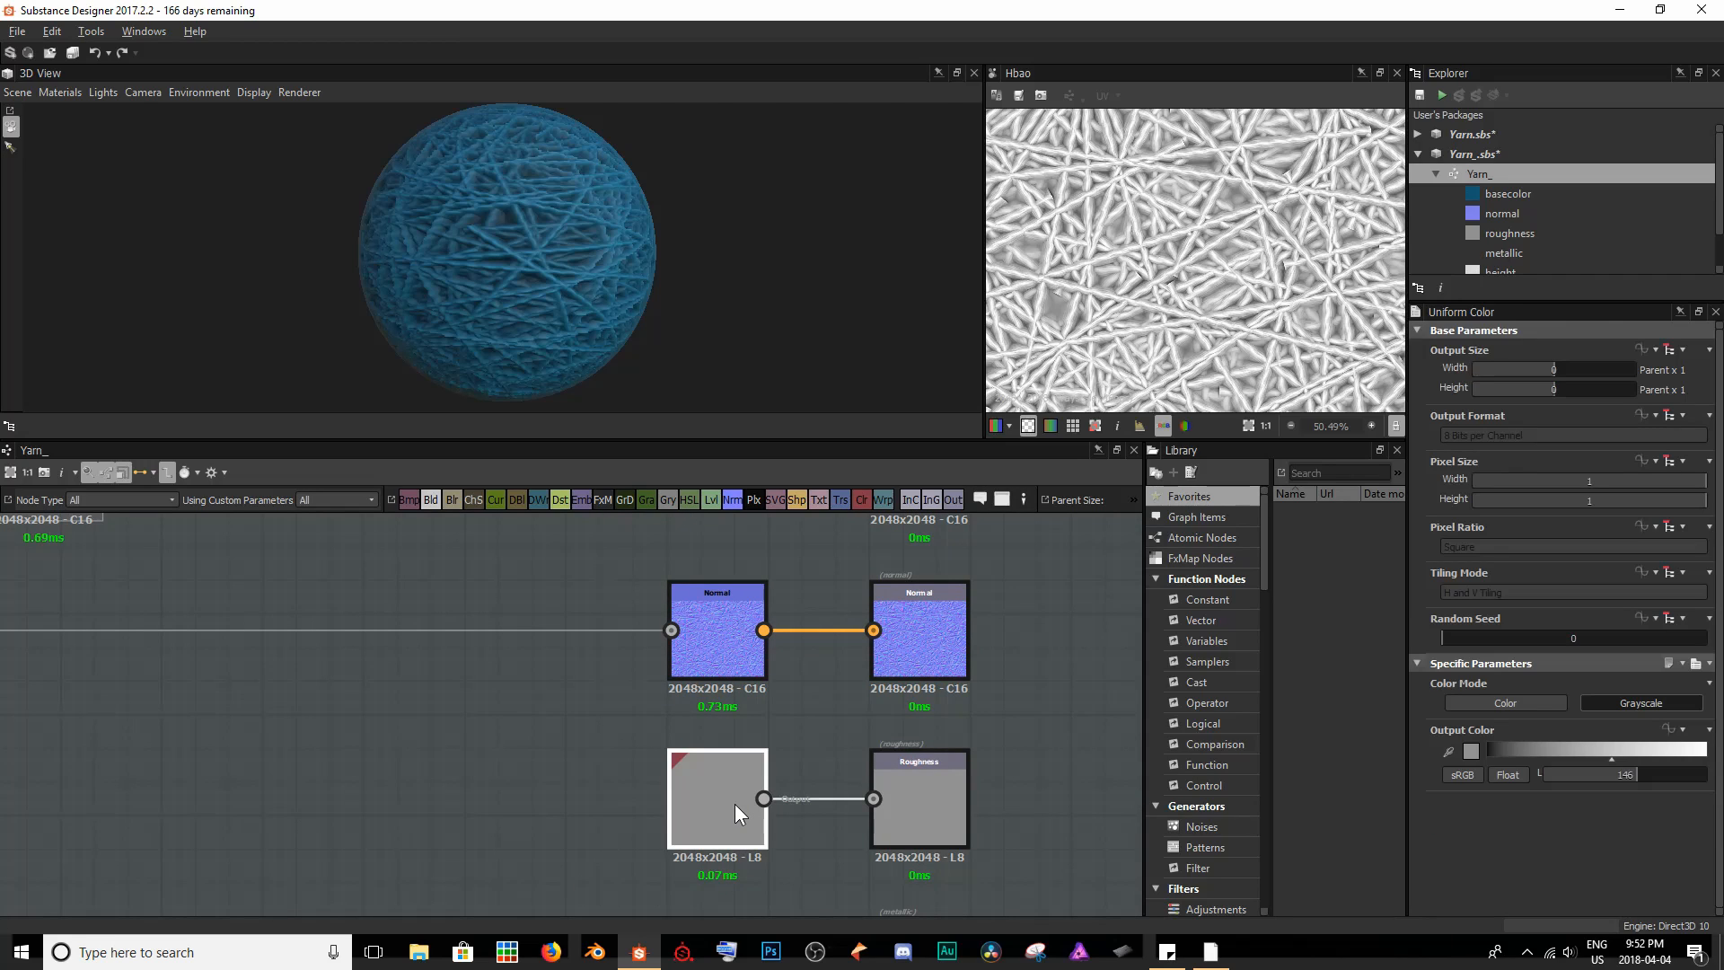
pyautogui.press('Delete')
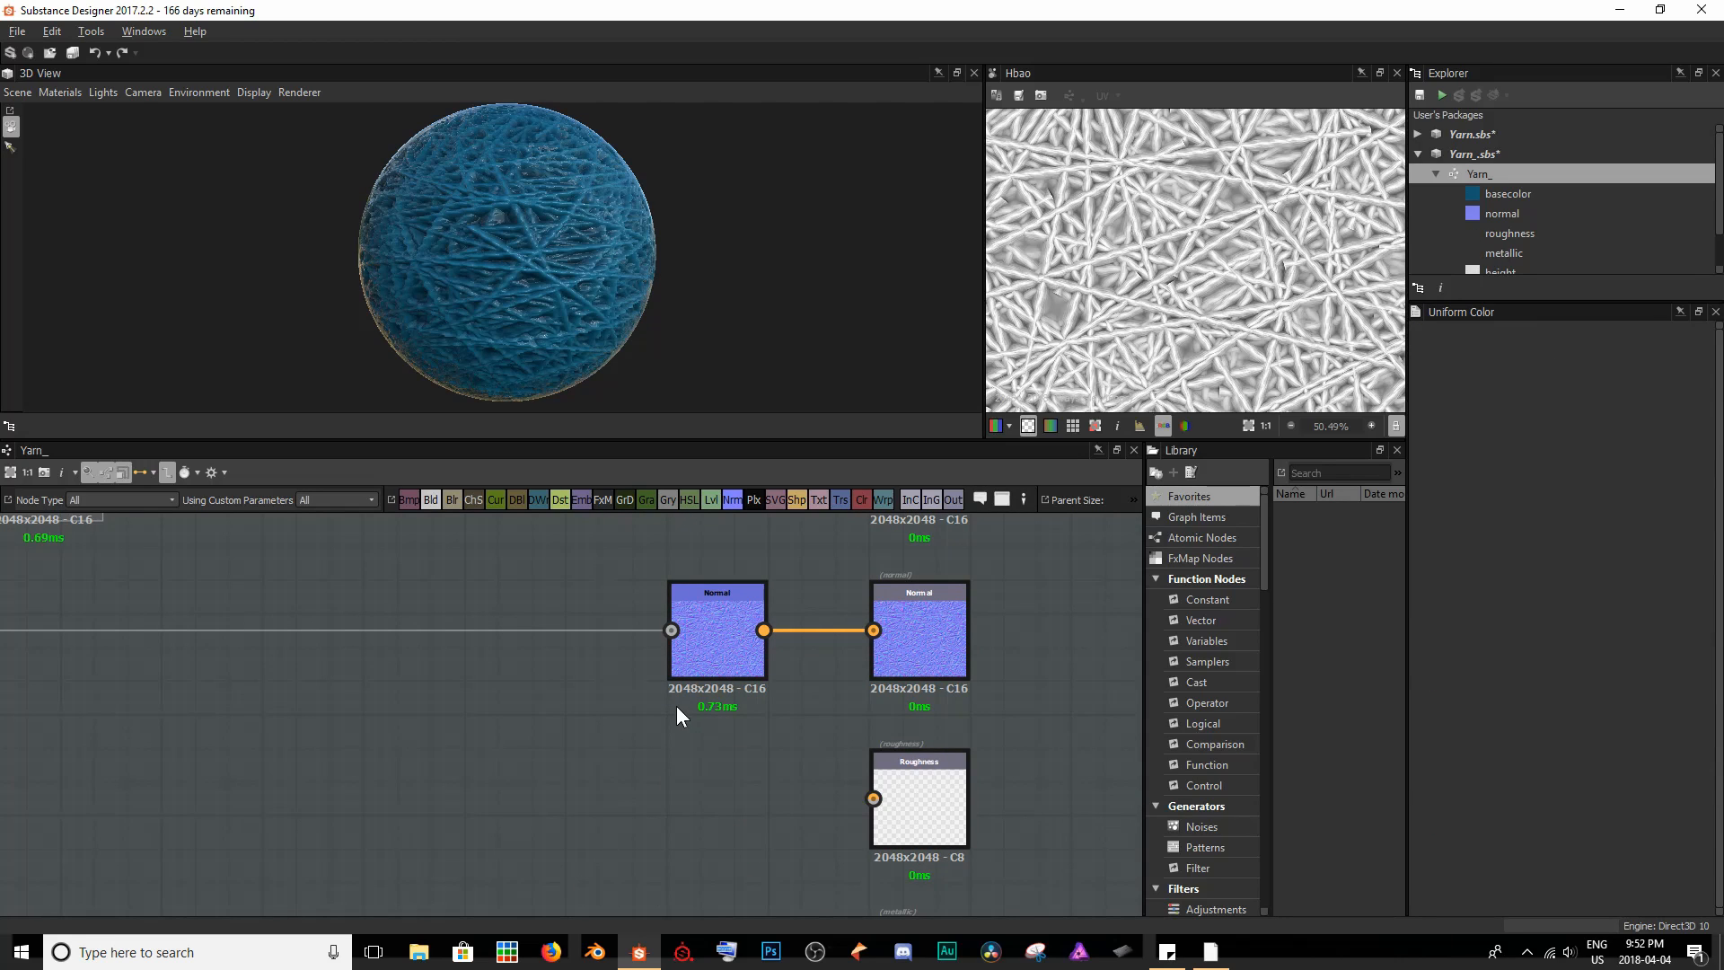
pyautogui.scroll(5, 482, 235)
pyautogui.moveTo(493, 239); pyautogui.dragTo(378, 263)
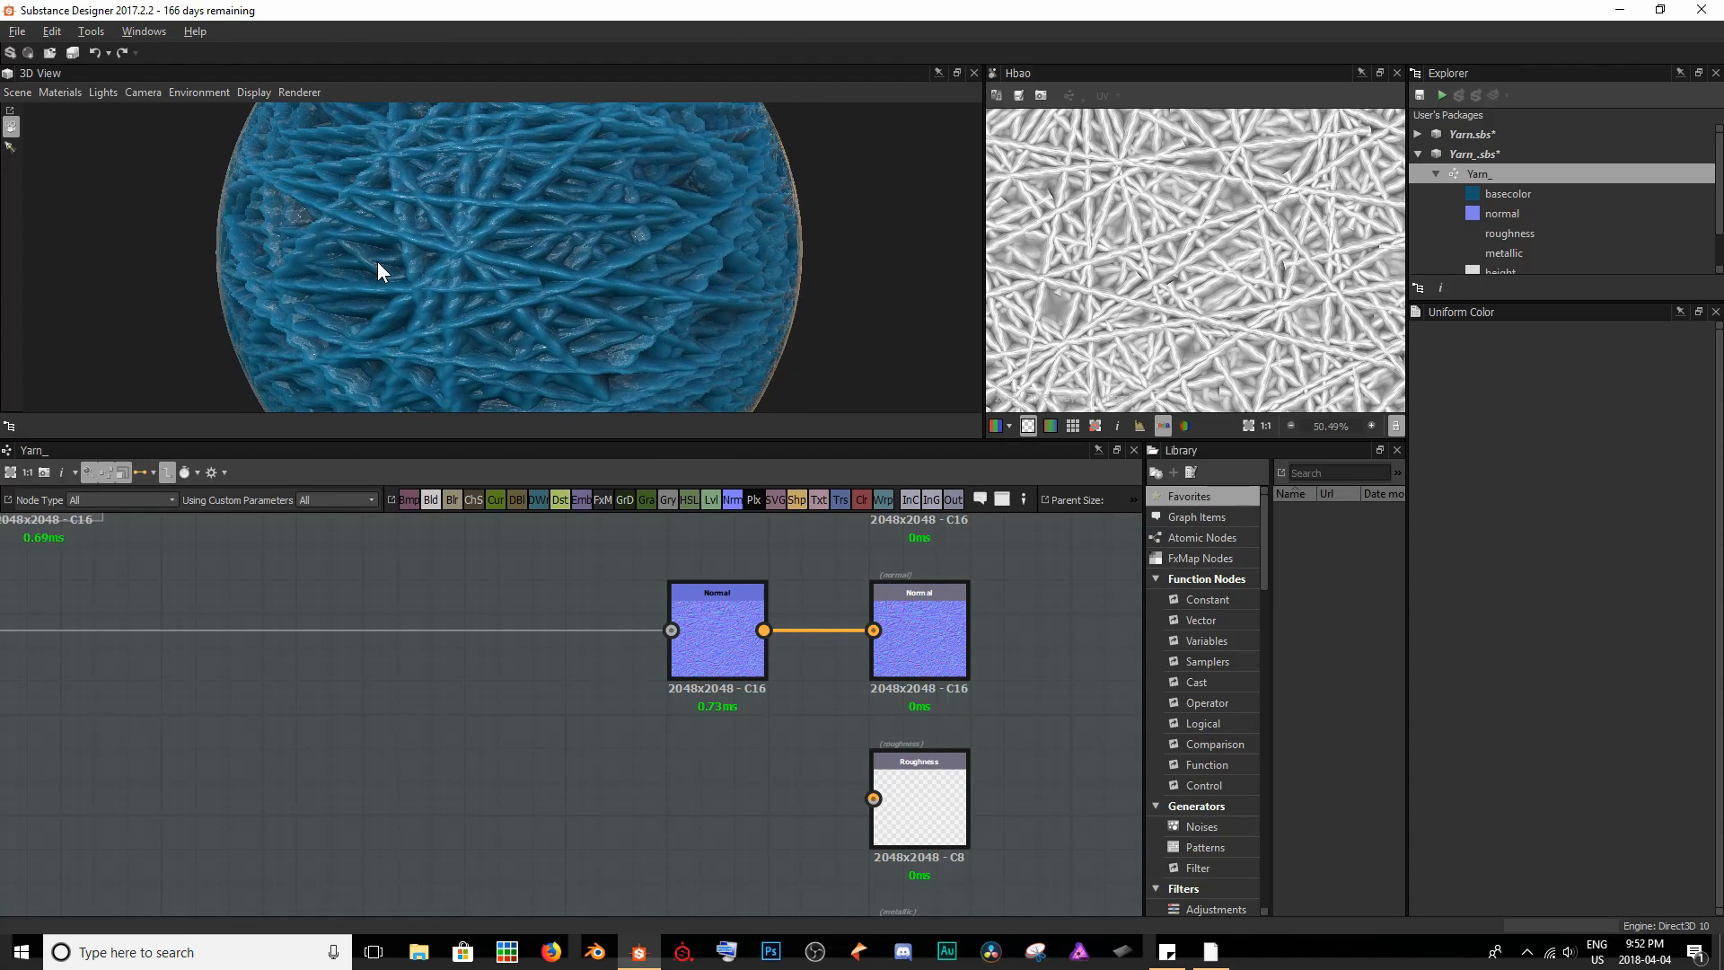
pyautogui.scroll(-3, 379, 255)
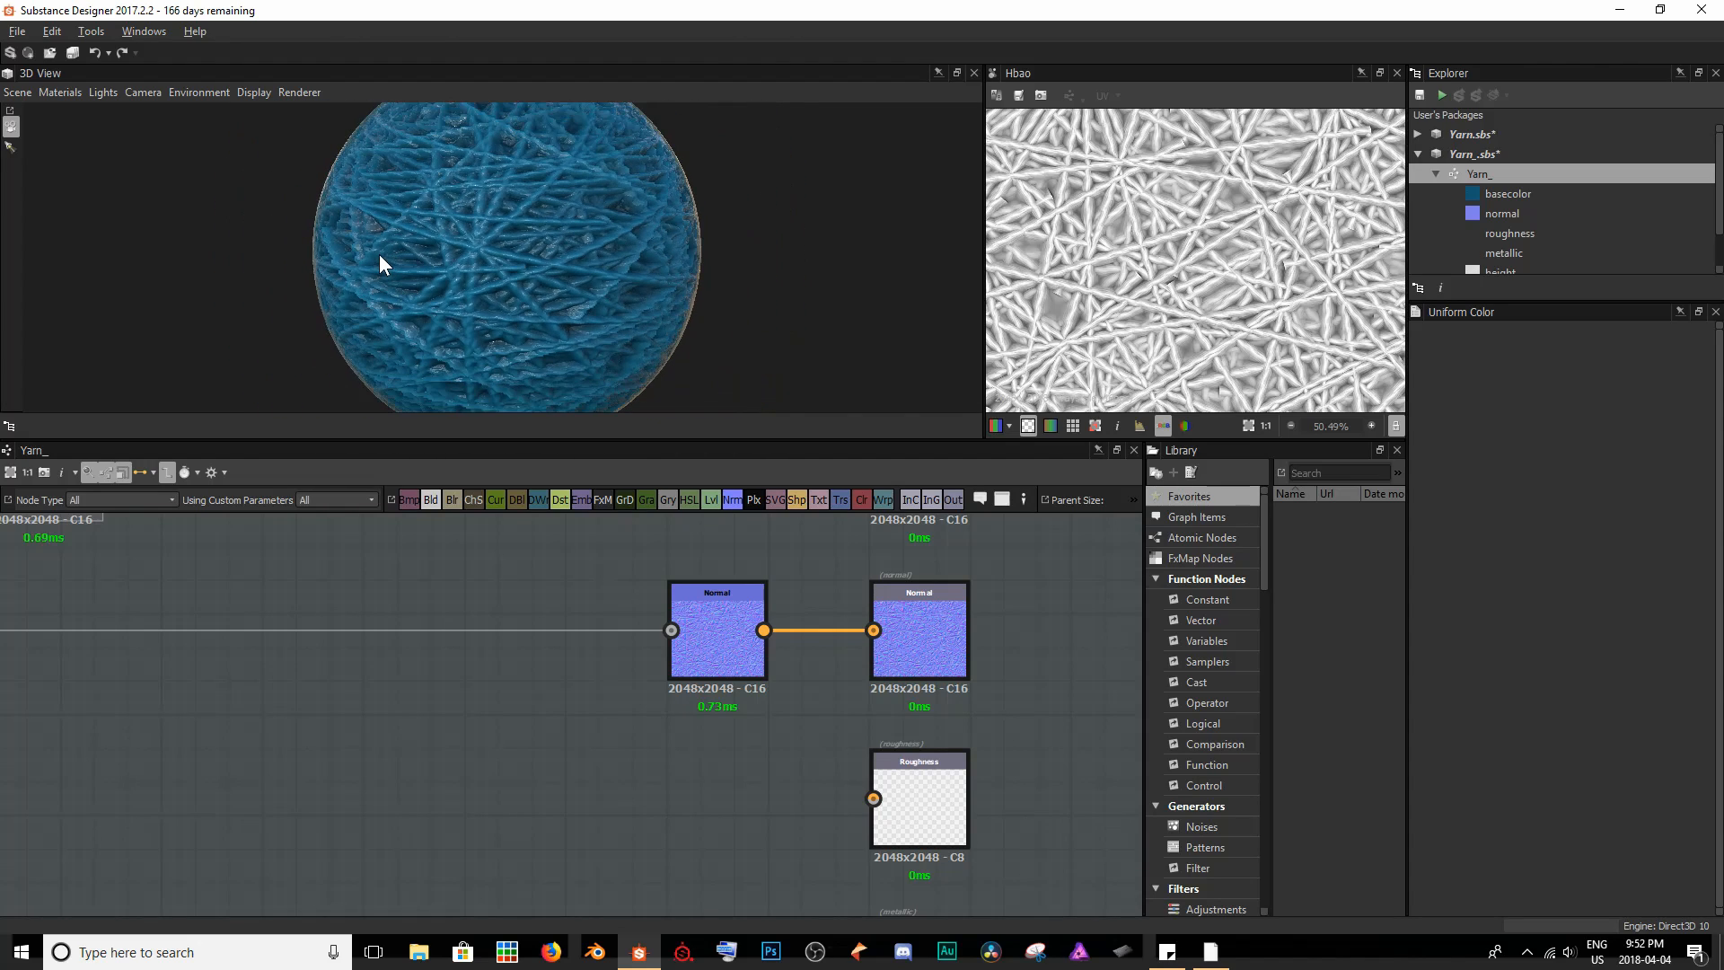
pyautogui.moveTo(379, 255); pyautogui.dragTo(468, 240)
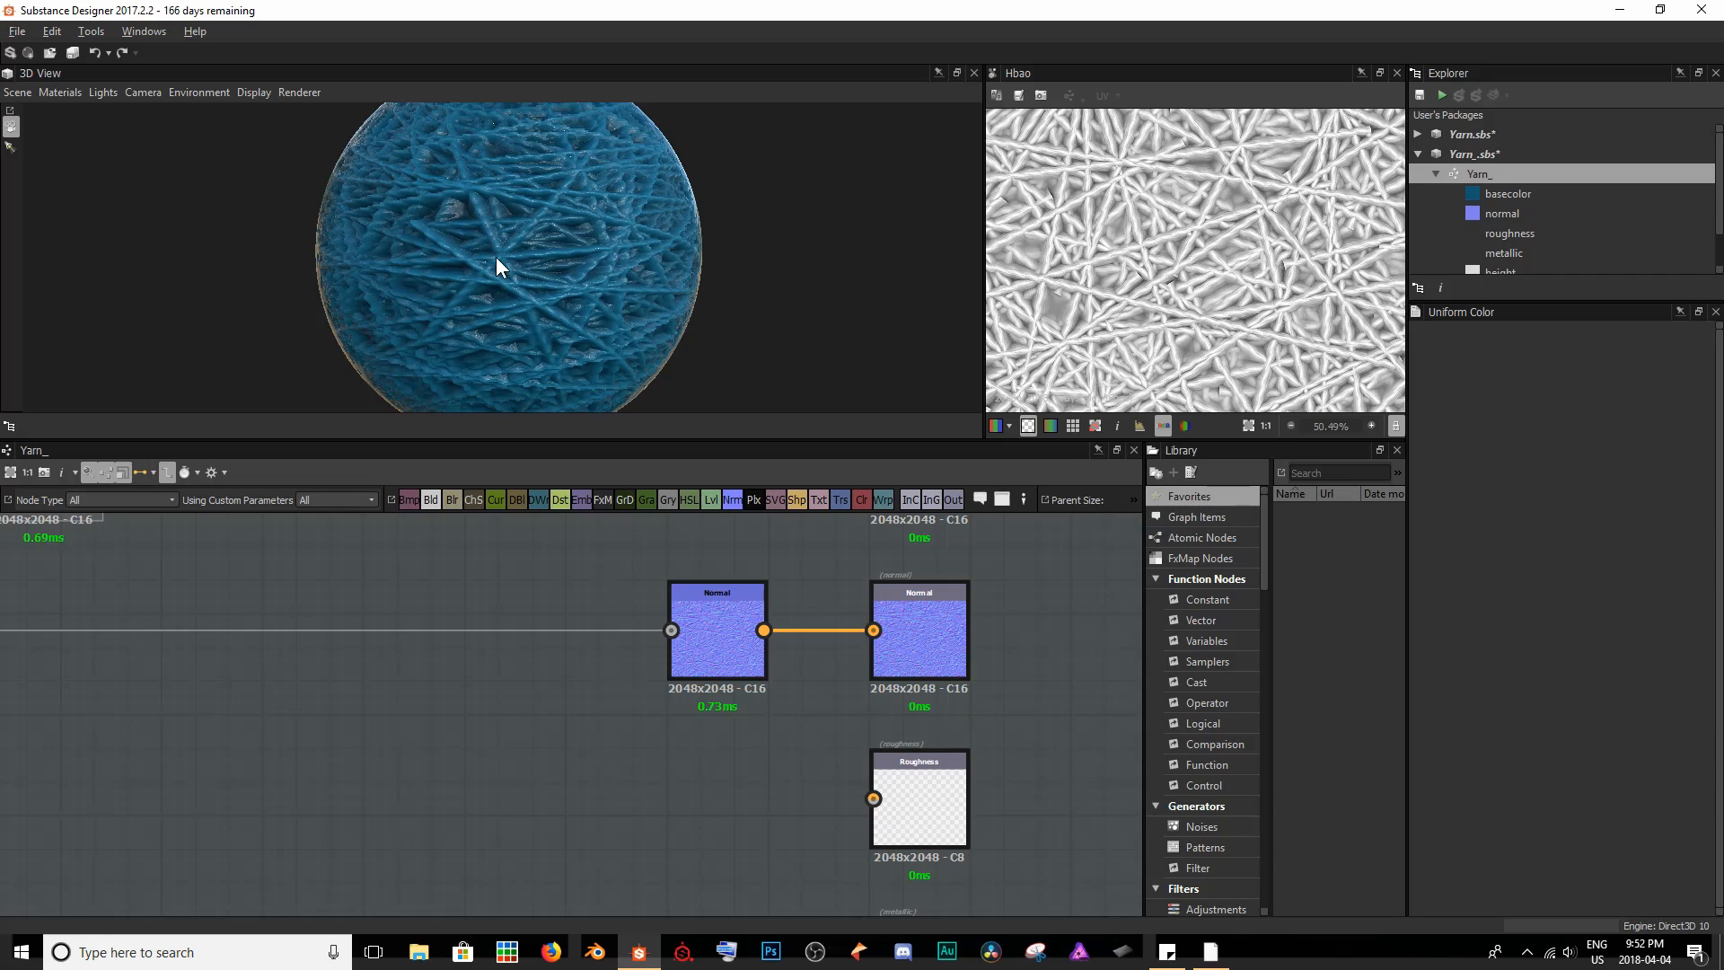
pyautogui.scroll(4, 496, 257)
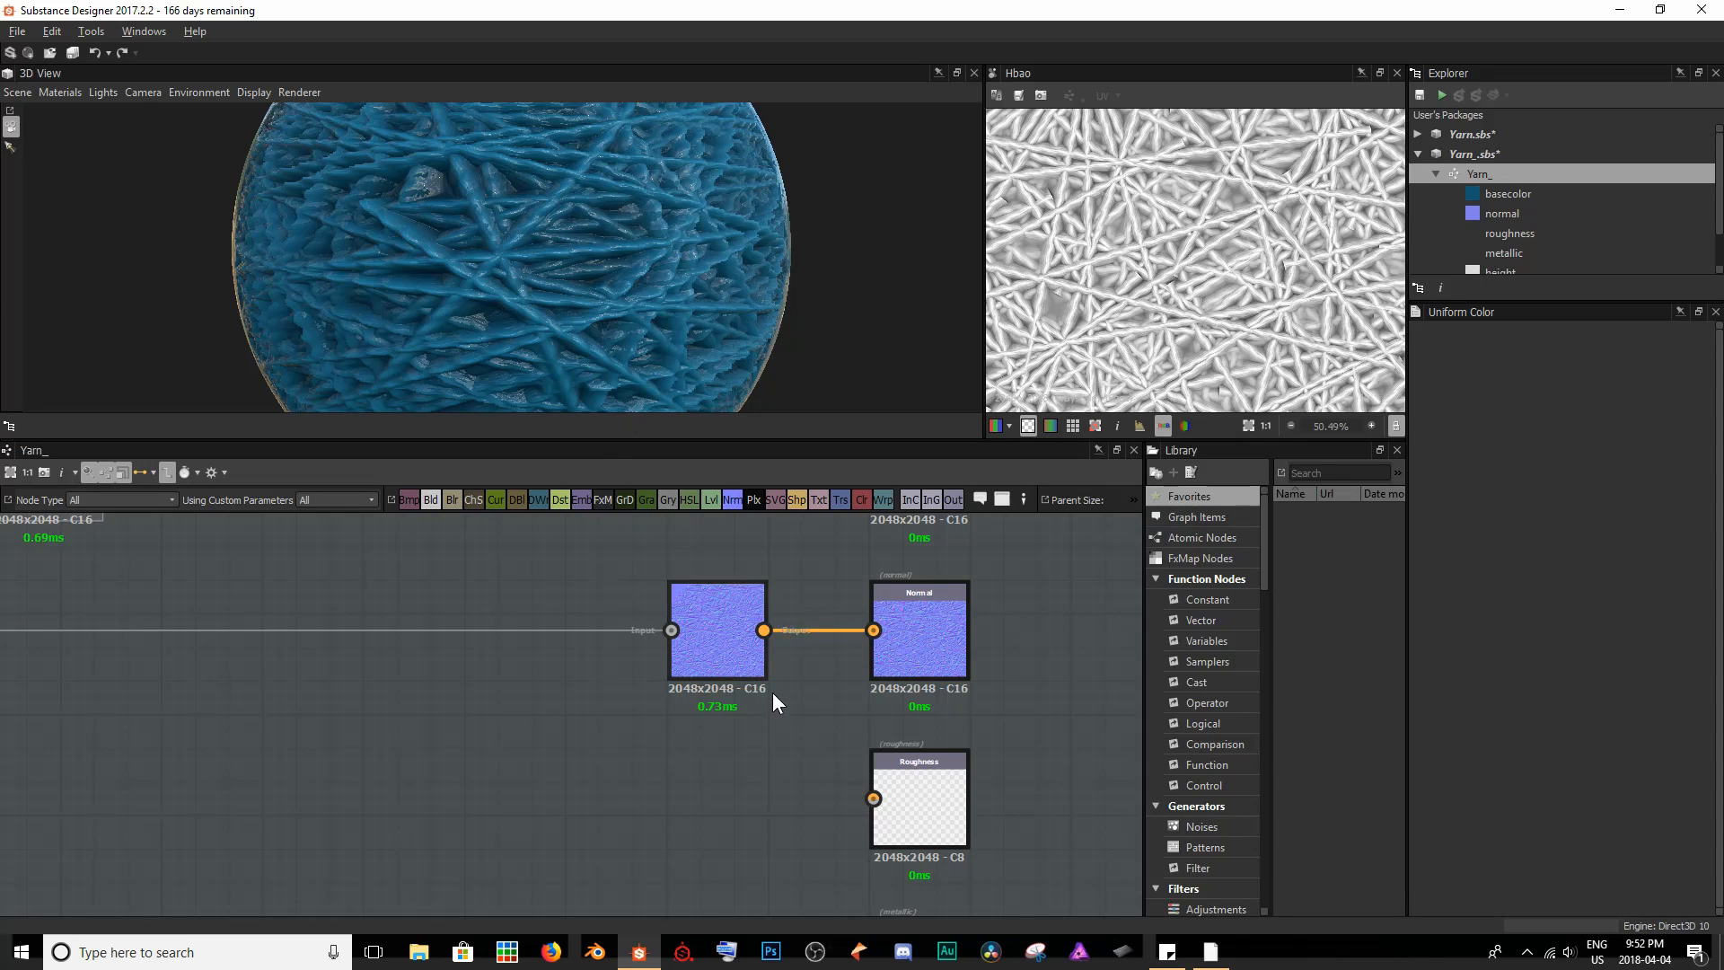
# - Add a Curvature Smooth node fed by the Normal node and connect its output to the Roughness output
pyautogui.moveTo(709, 652); pyautogui.dragTo(494, 651)
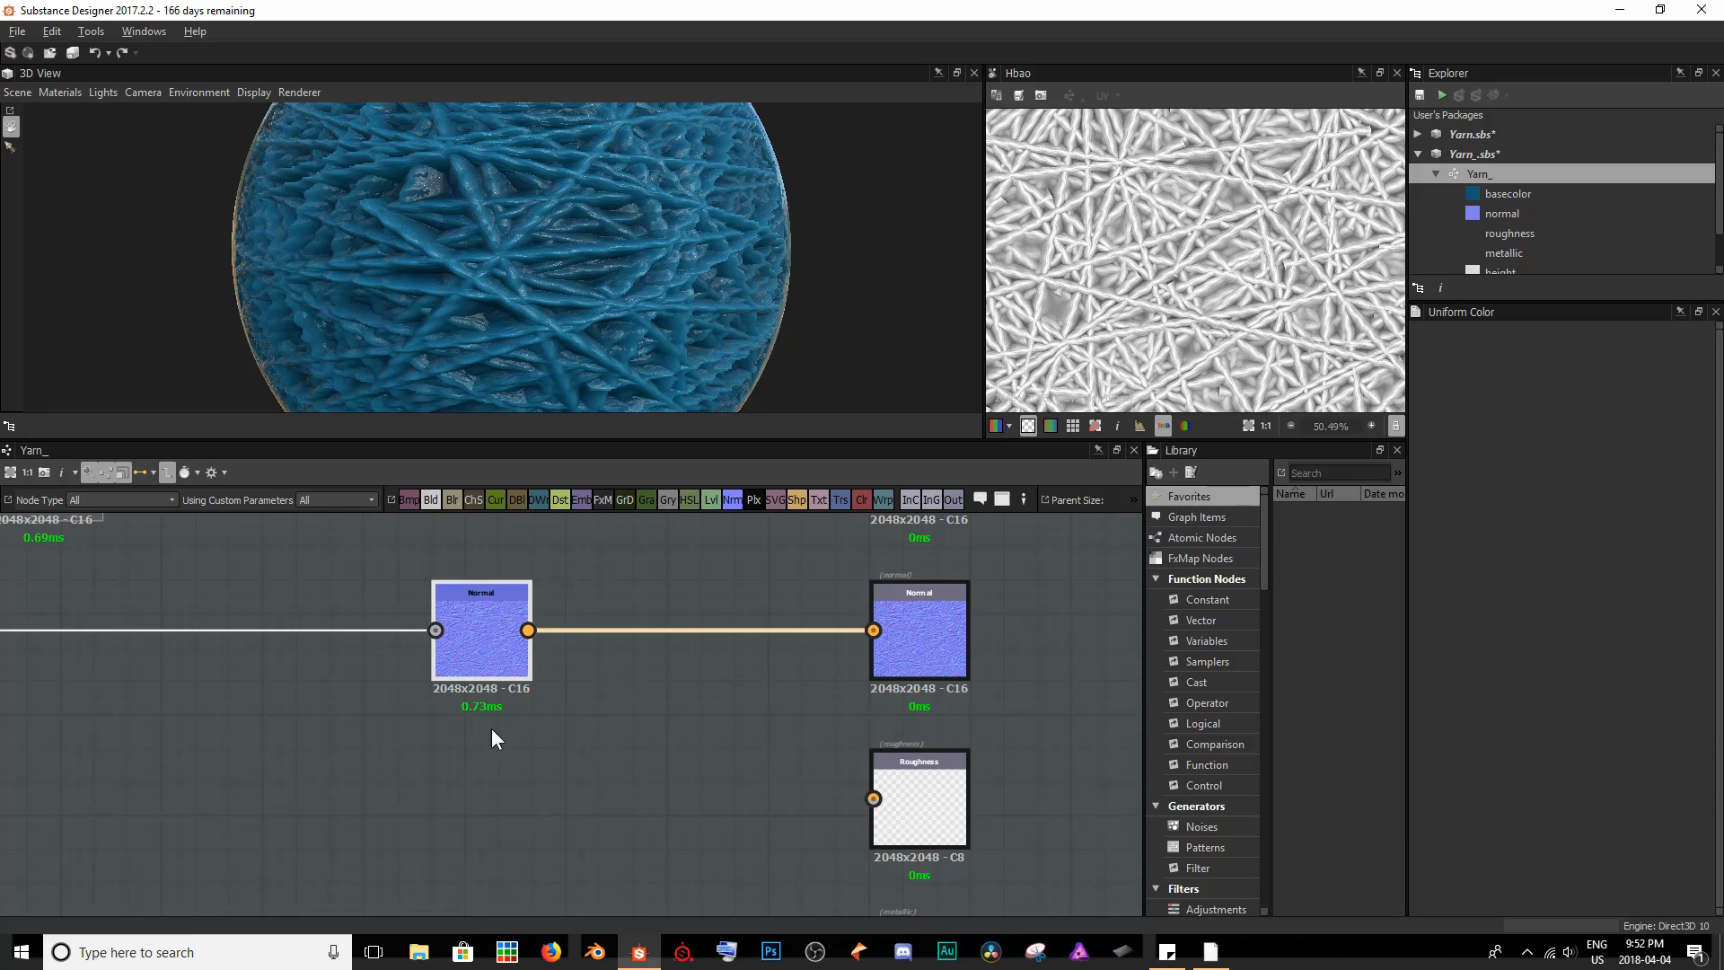
pyautogui.click(572, 737)
pyautogui.press('space')
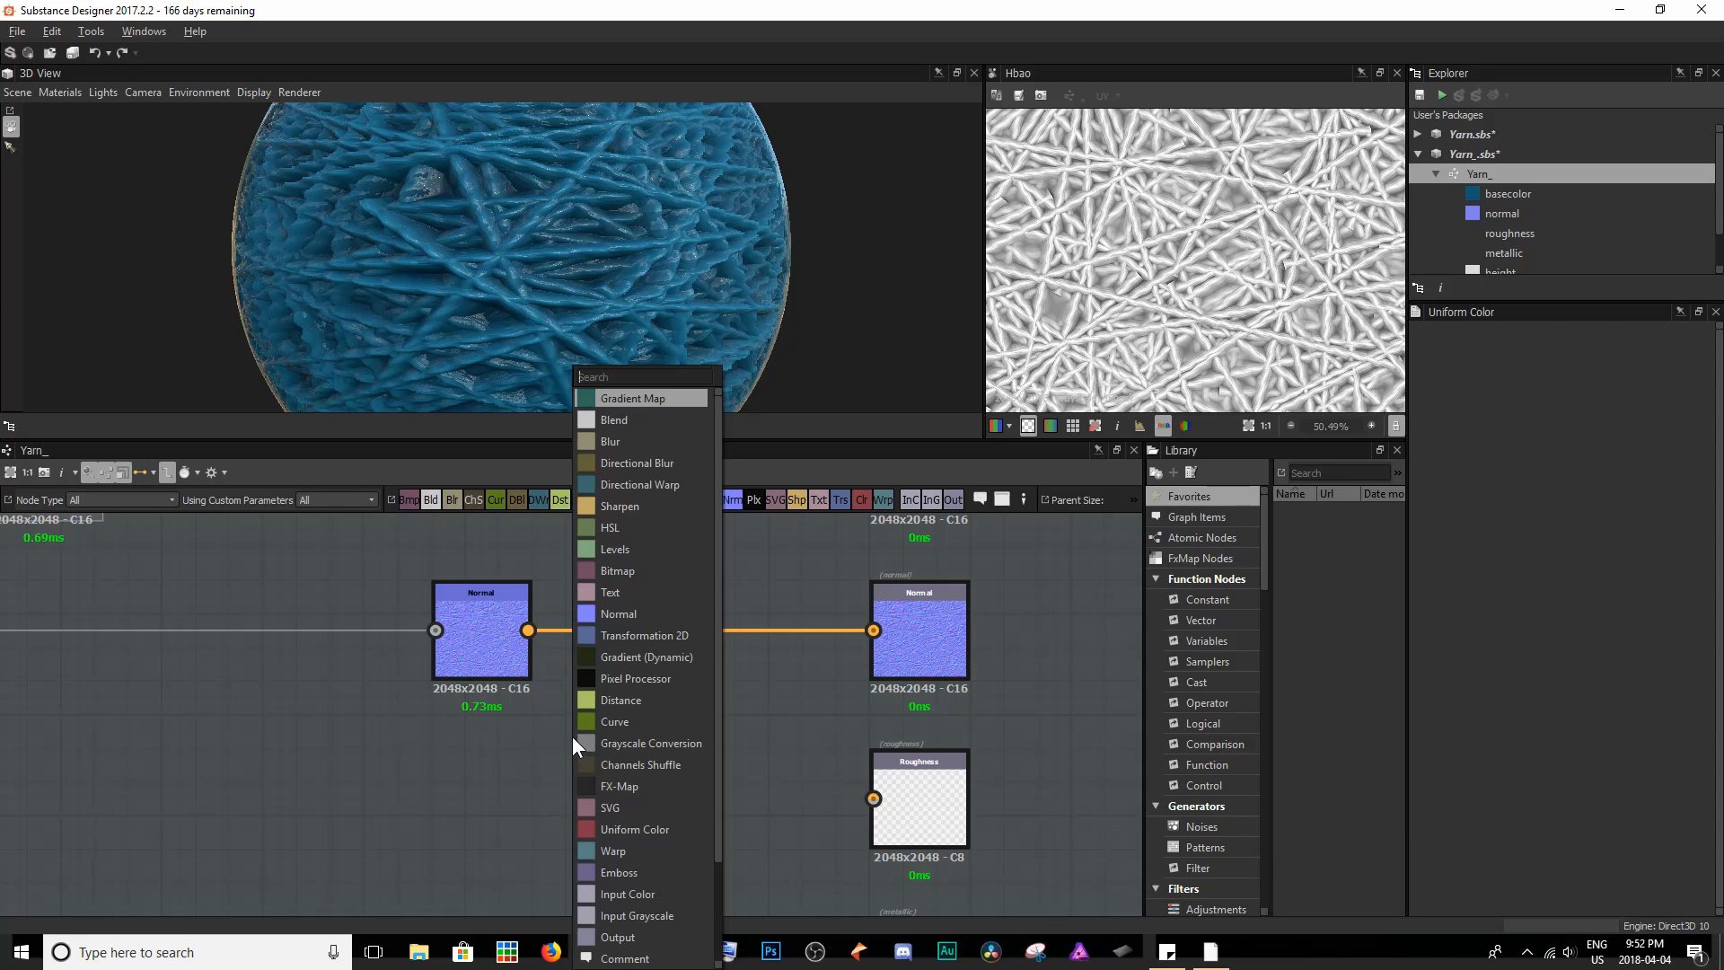
pyautogui.write('cur')
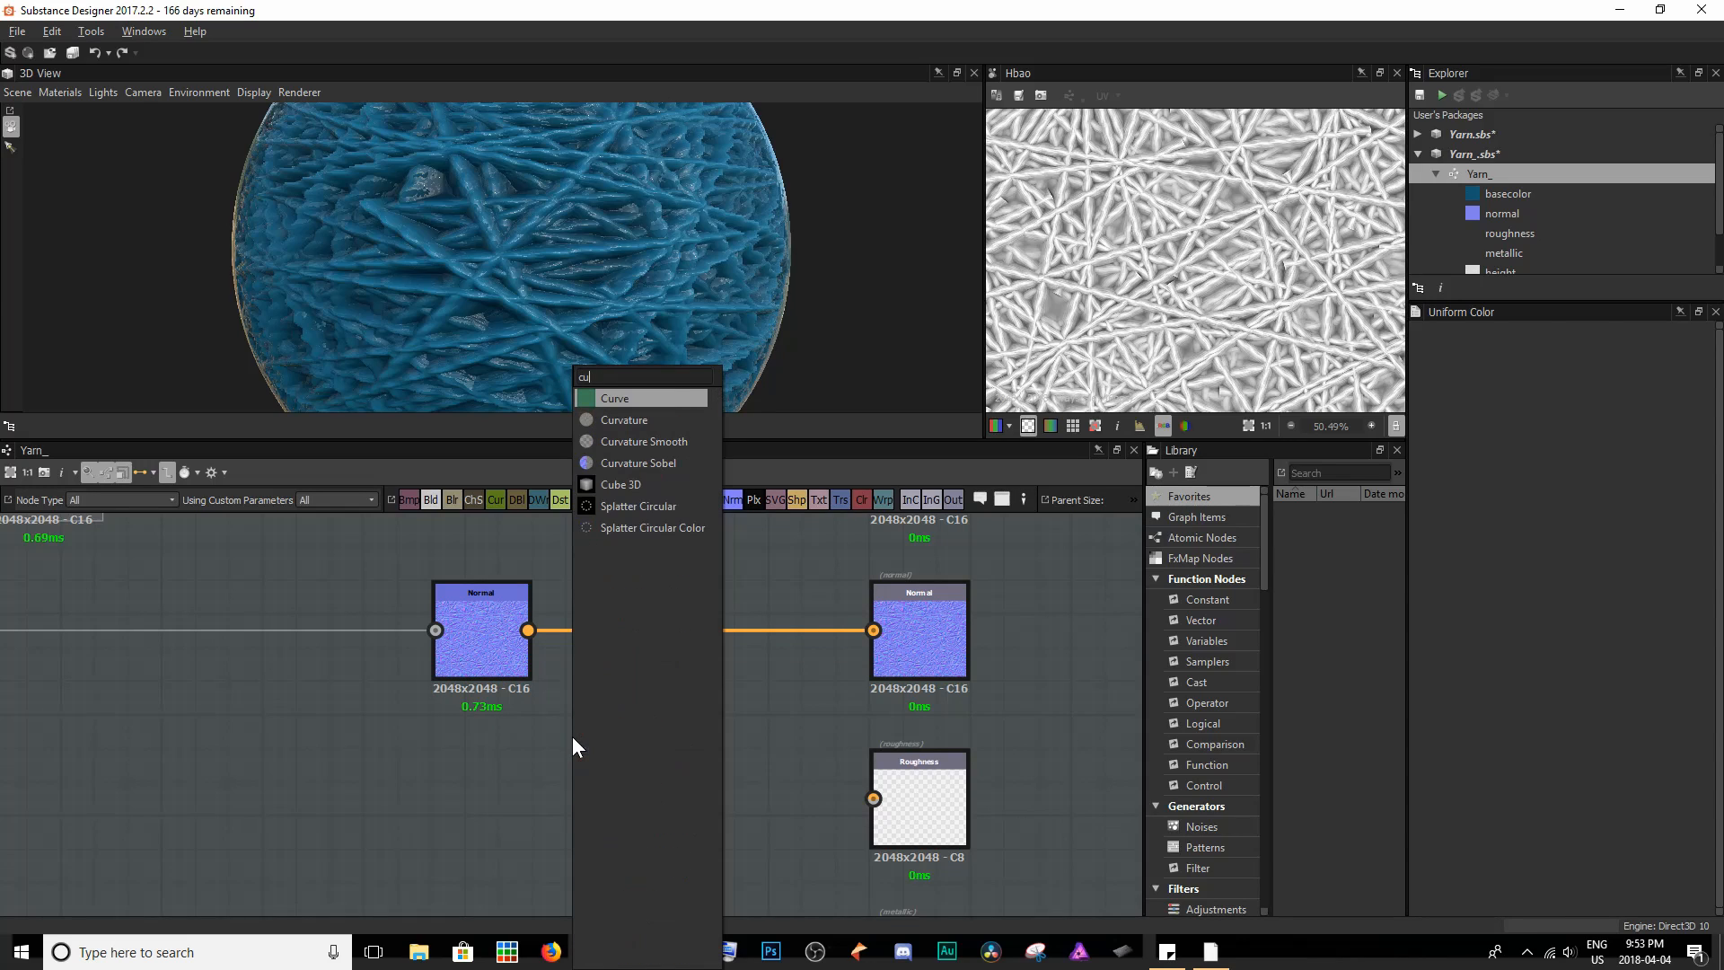
pyautogui.press('Down')
pyautogui.press('Down')
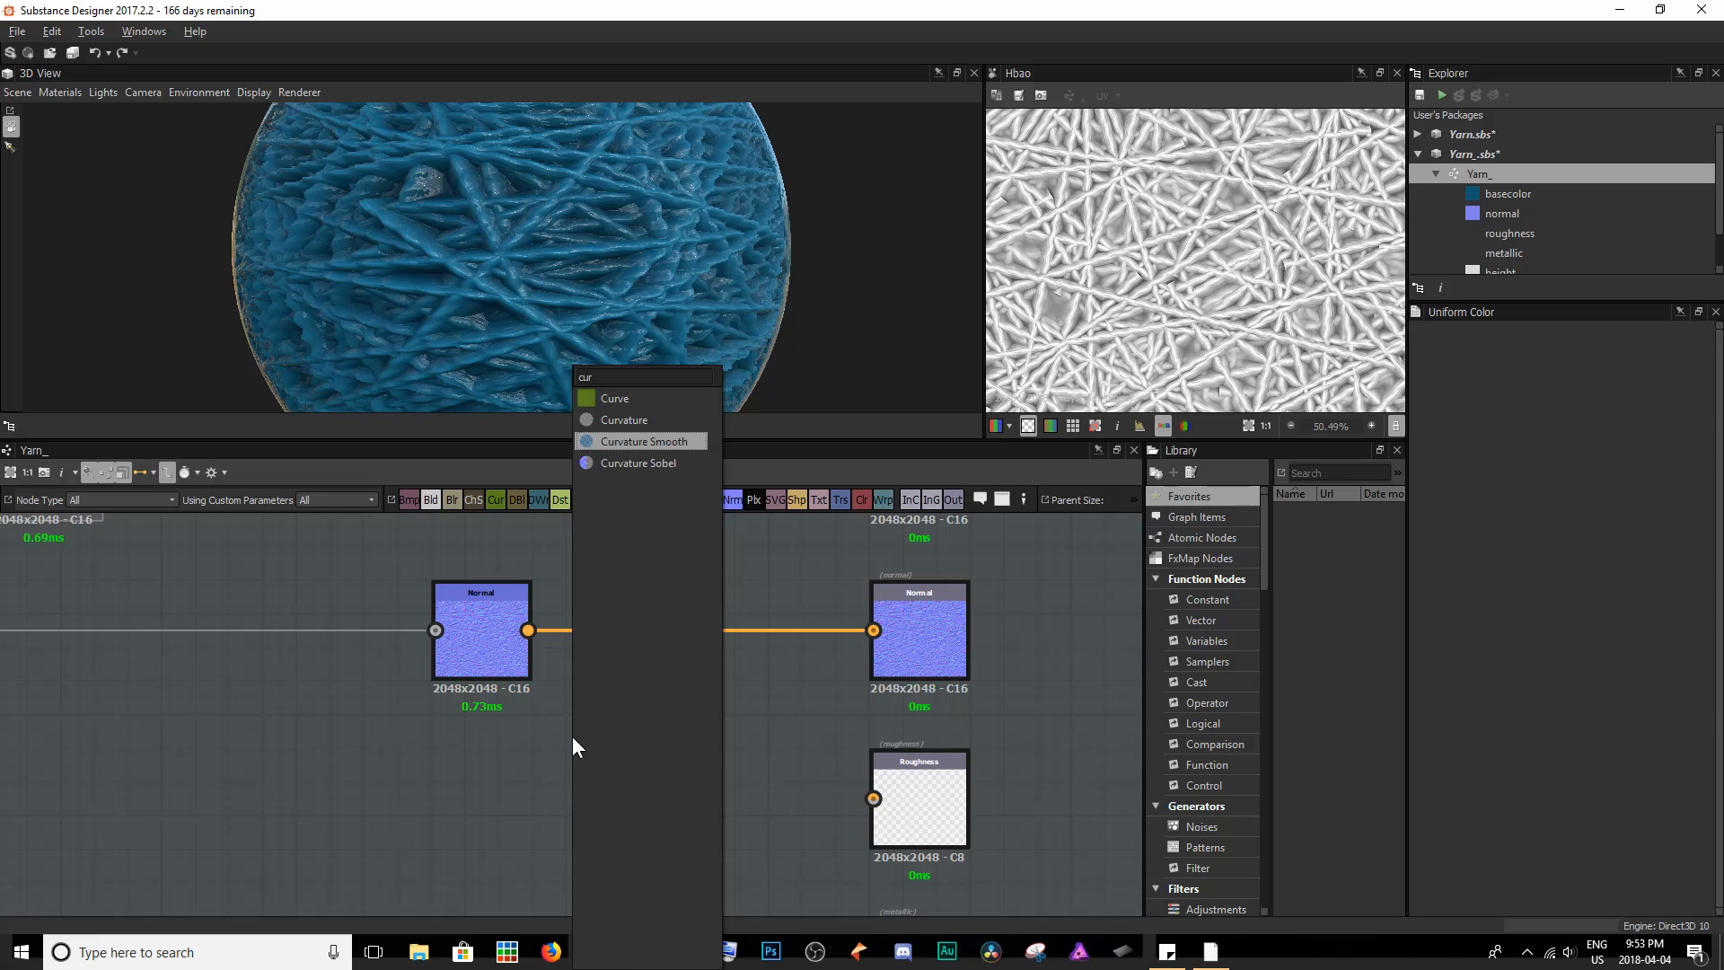
pyautogui.press('Return')
pyautogui.moveTo(574, 746); pyautogui.dragTo(606, 813)
pyautogui.moveTo(528, 631); pyautogui.dragTo(568, 800)
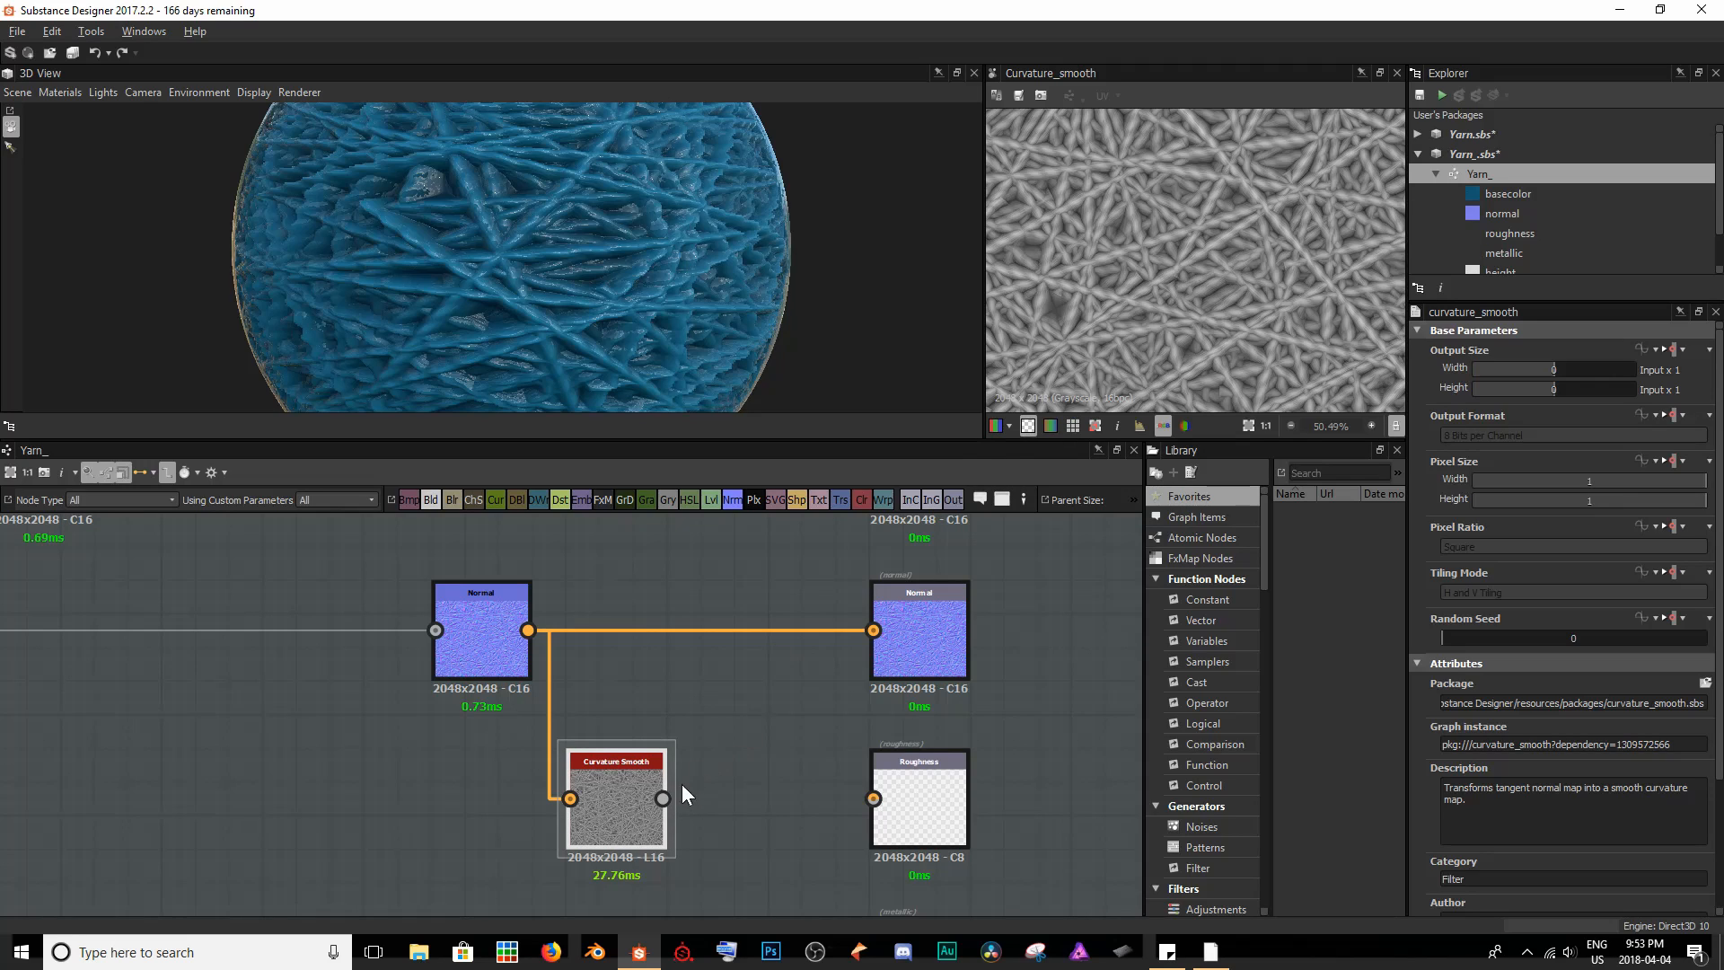
pyautogui.moveTo(665, 798); pyautogui.dragTo(874, 798)
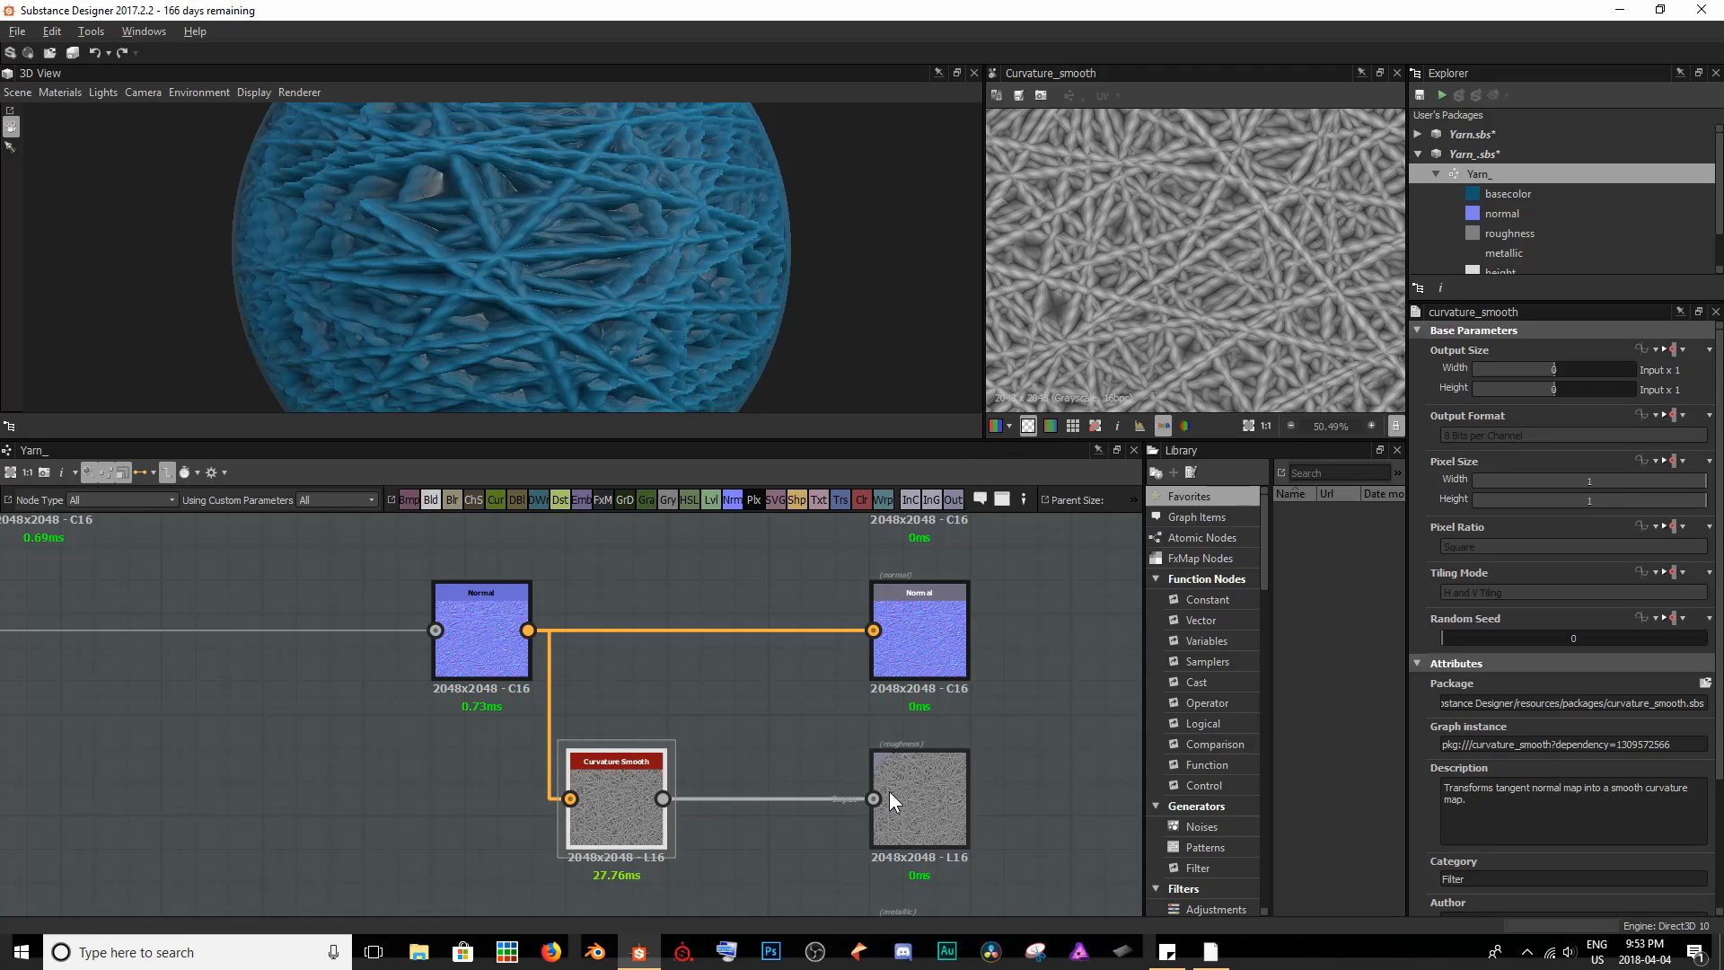
# - Examine the curvature-based roughness on the yarn ball in 3D and the Curvature Smooth map's strand detail in 2D
pyautogui.scroll(-4, 438, 241)
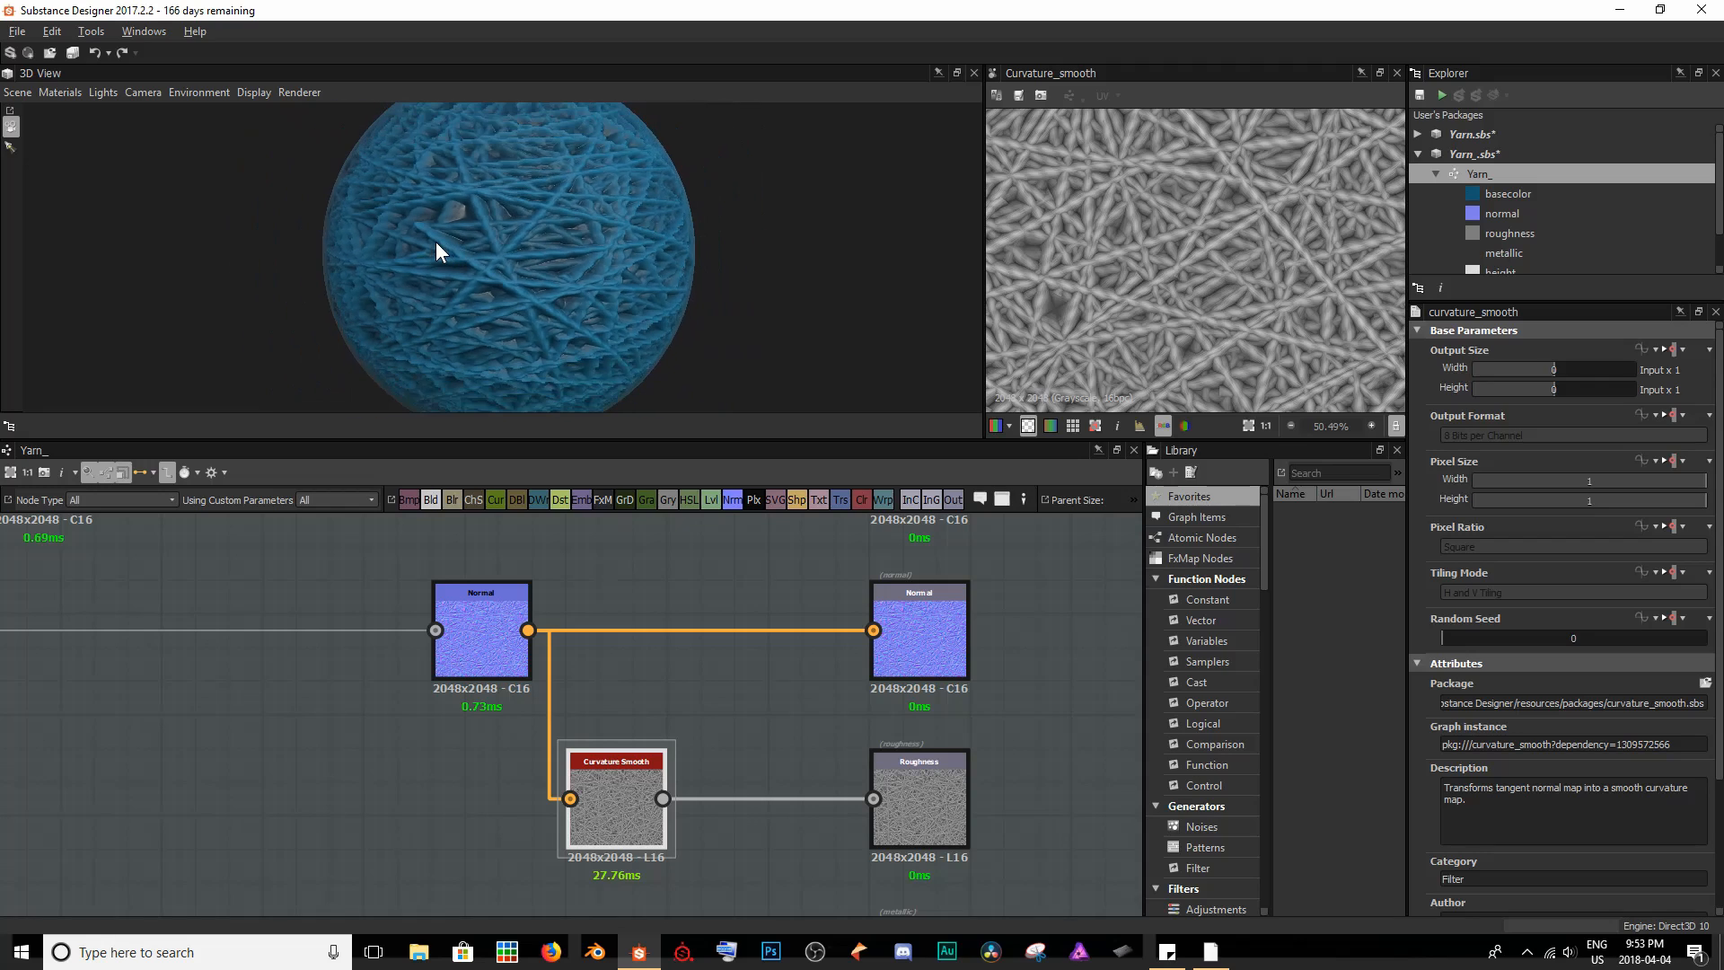
pyautogui.moveTo(435, 241); pyautogui.dragTo(553, 196)
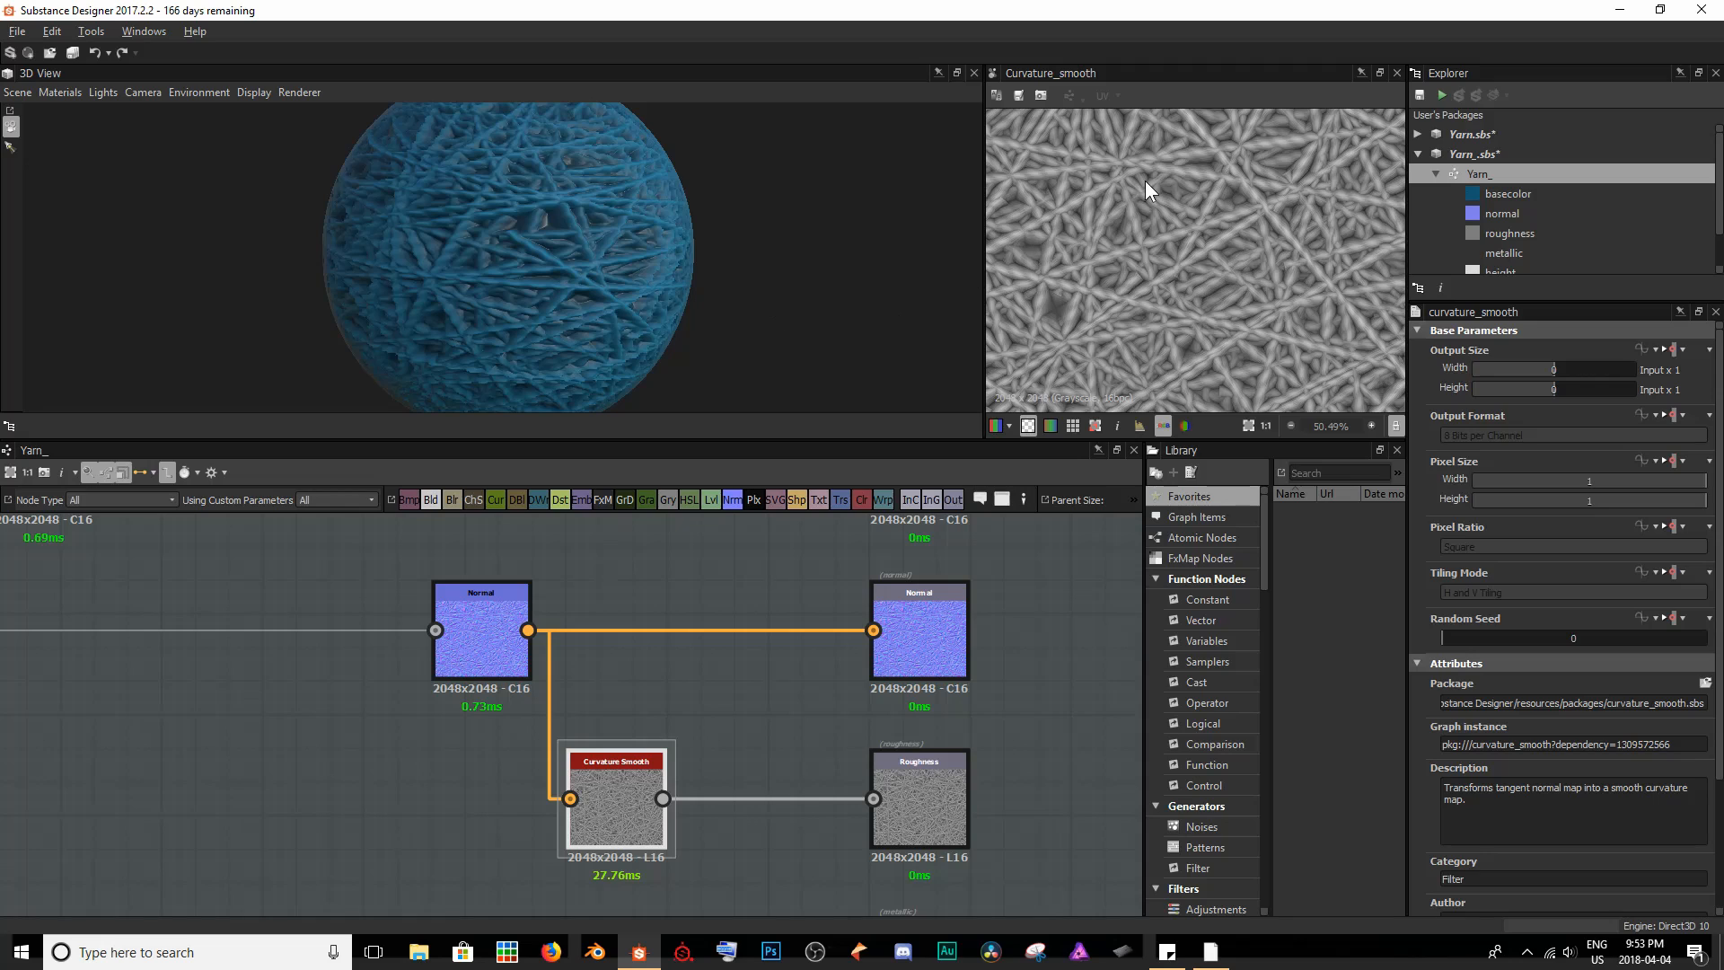
pyautogui.scroll(8, 1217, 202)
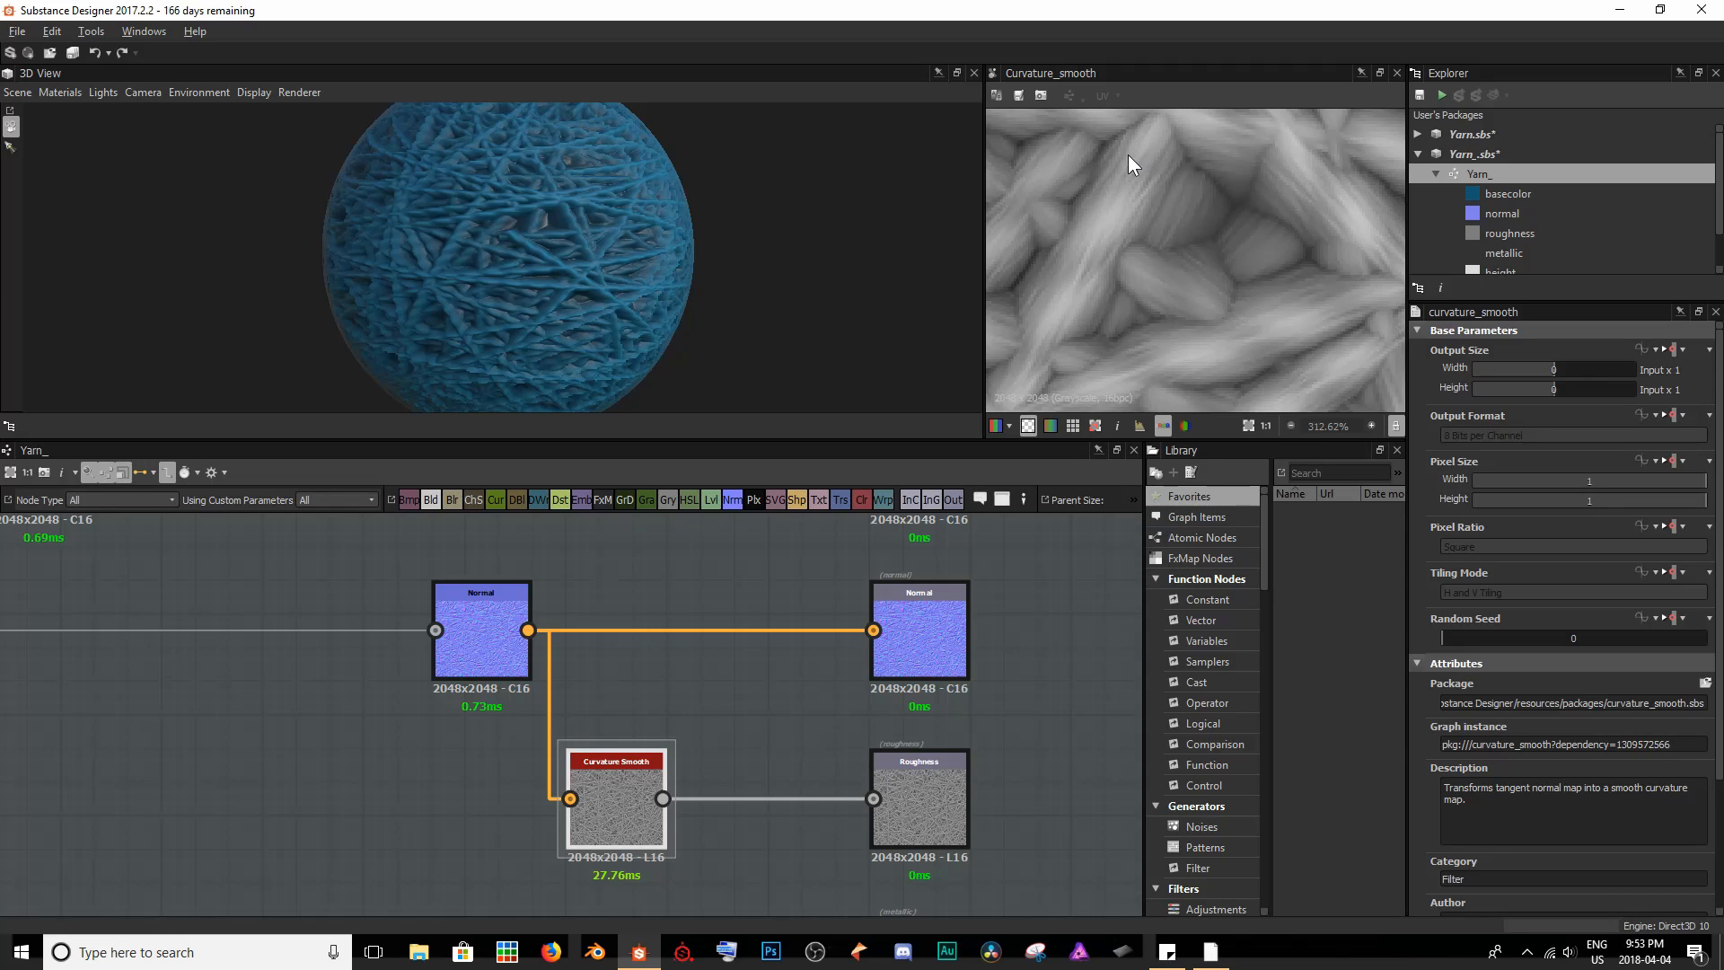
pyautogui.scroll(-4, 1051, 283)
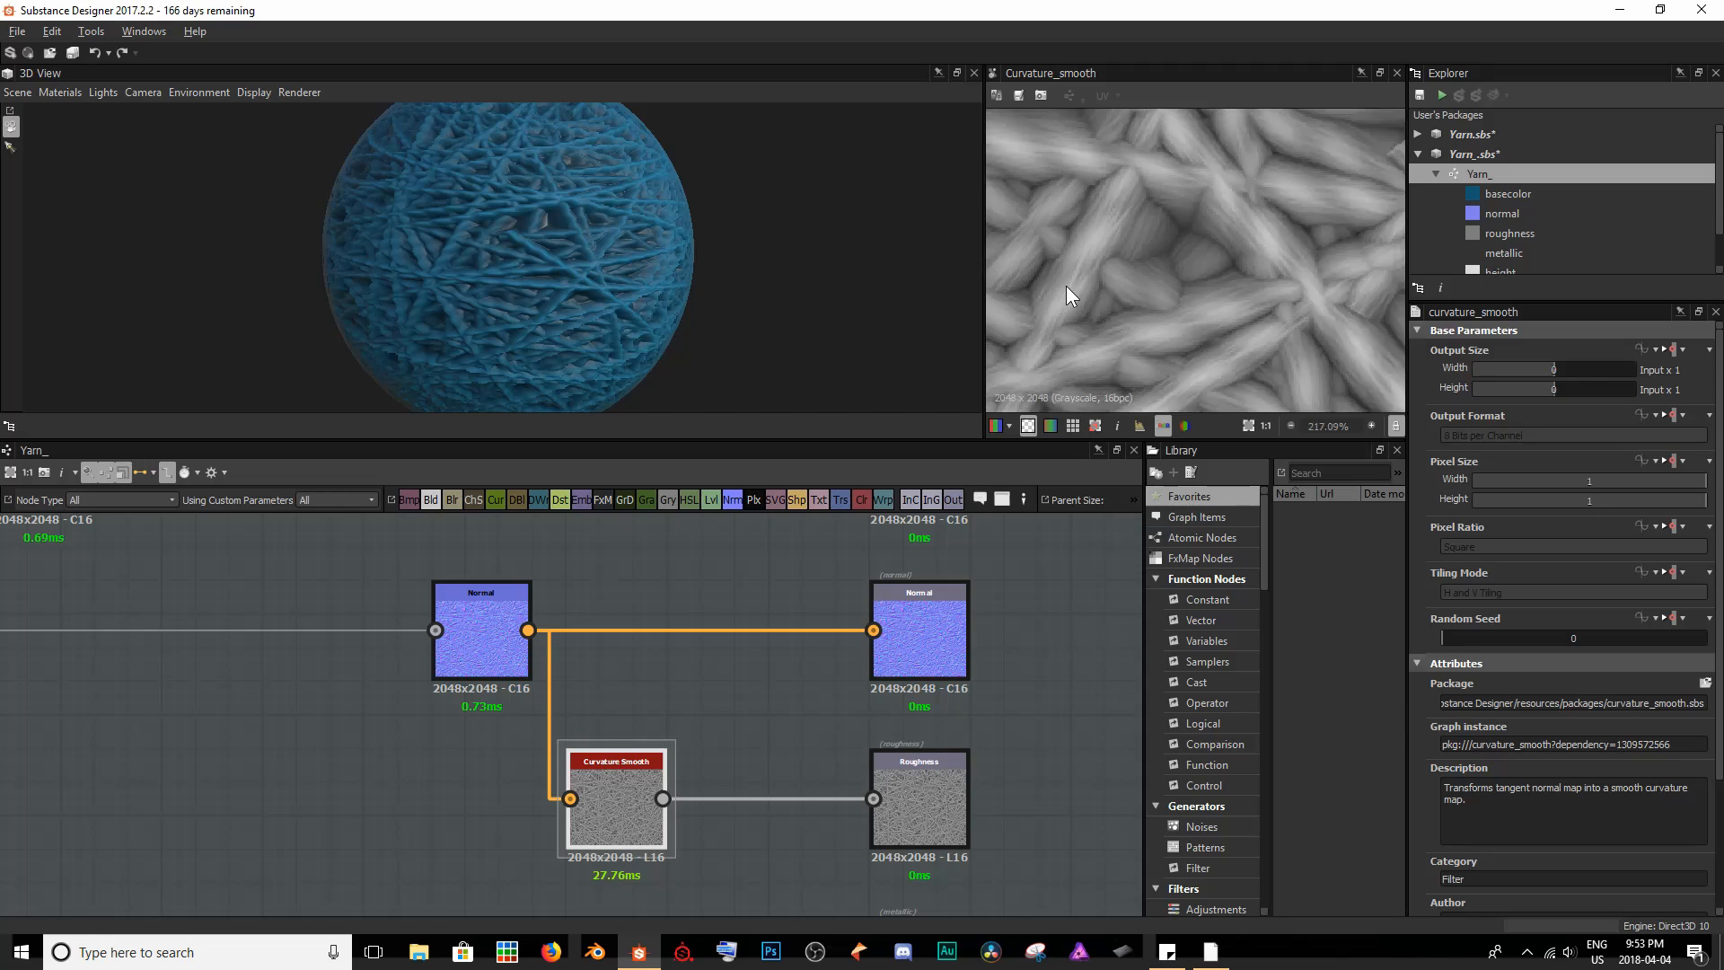
pyautogui.moveTo(1155, 272); pyautogui.dragTo(1215, 339, button='middle')
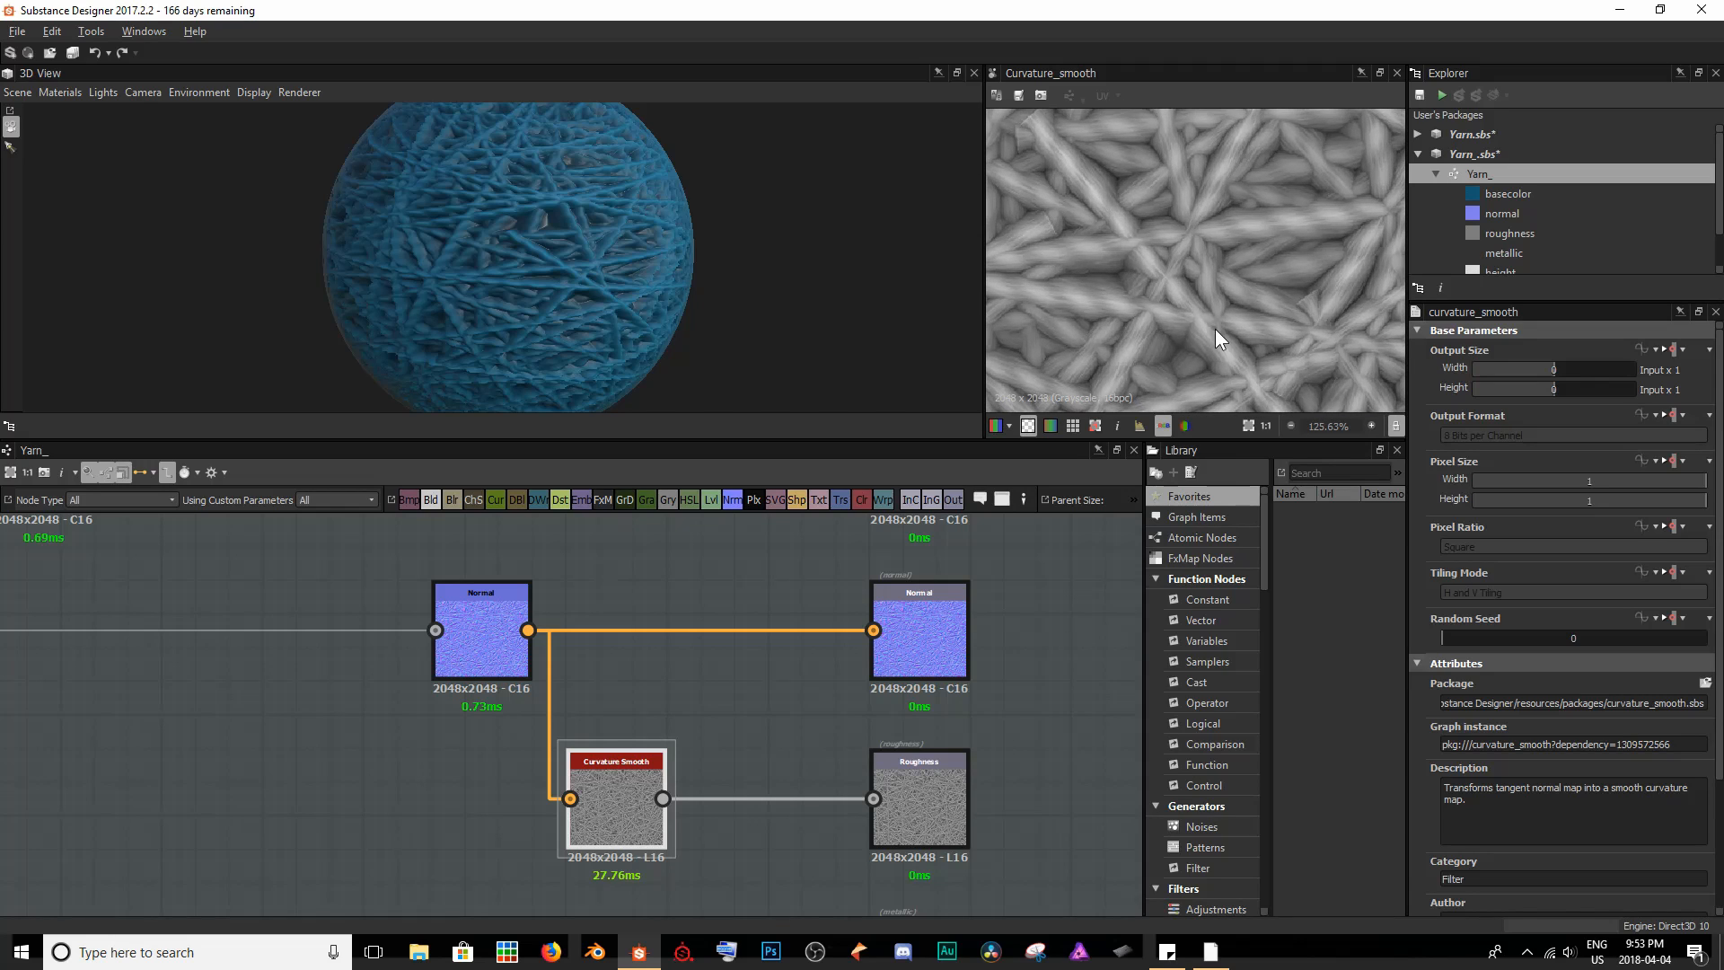
pyautogui.scroll(6, 1127, 178)
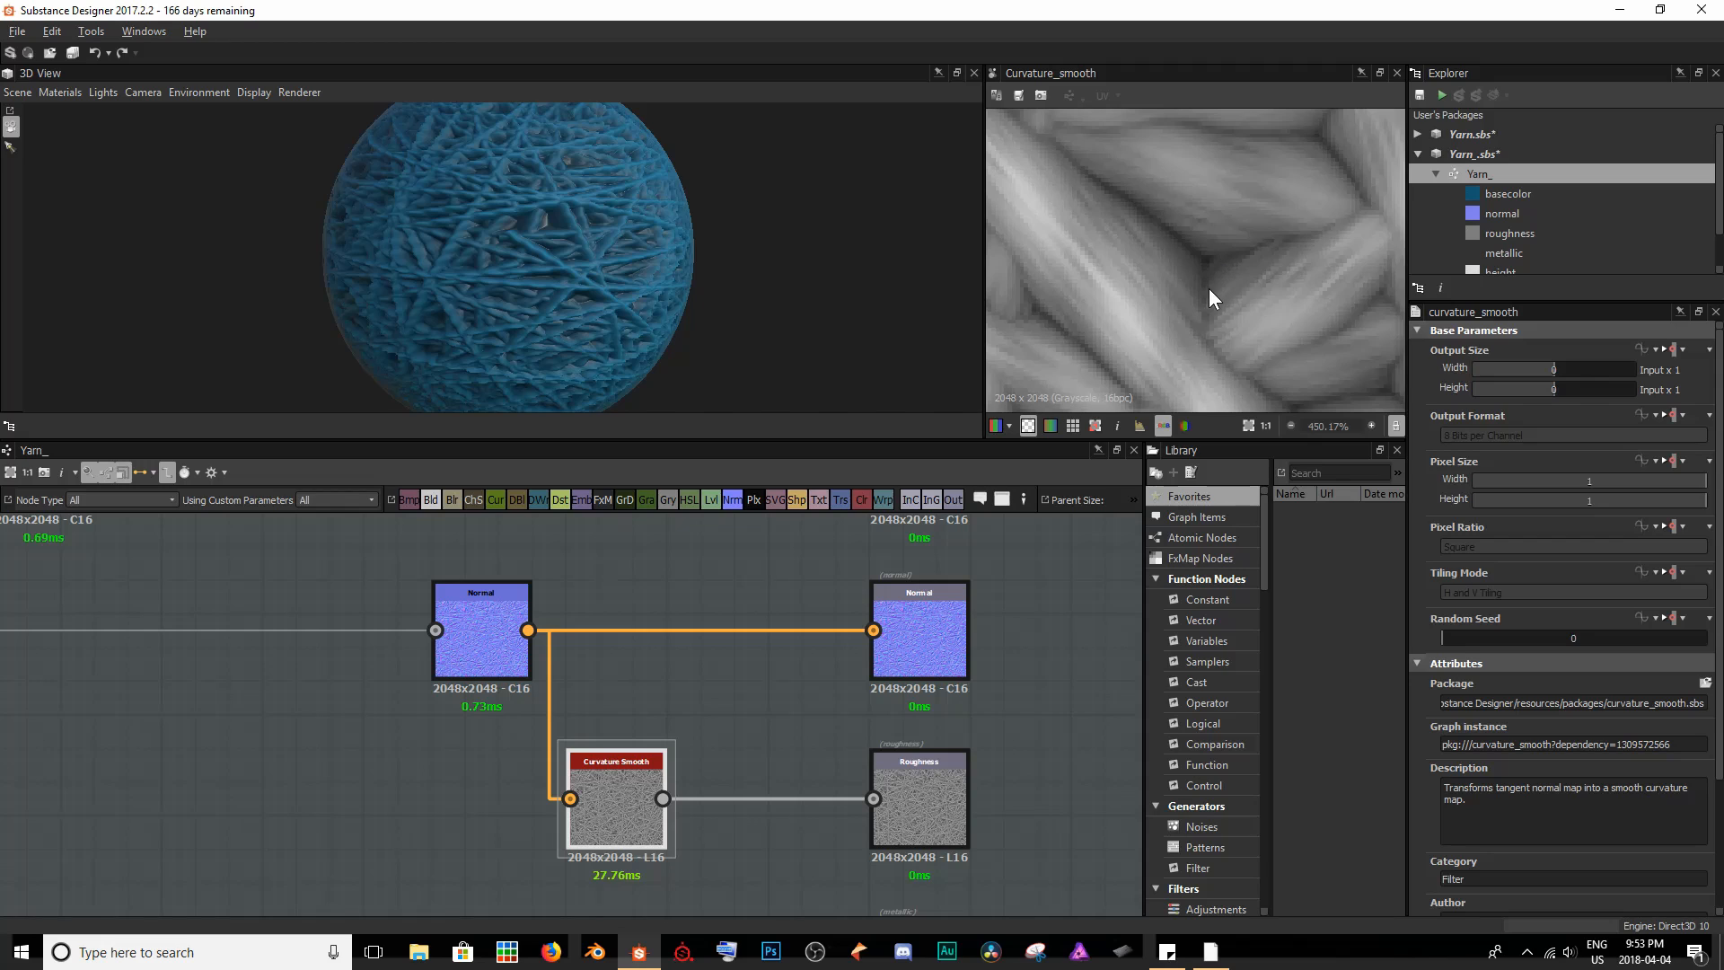
pyautogui.scroll(7, 542, 231)
pyautogui.moveTo(634, 177); pyautogui.dragTo(596, 218, button='middle')
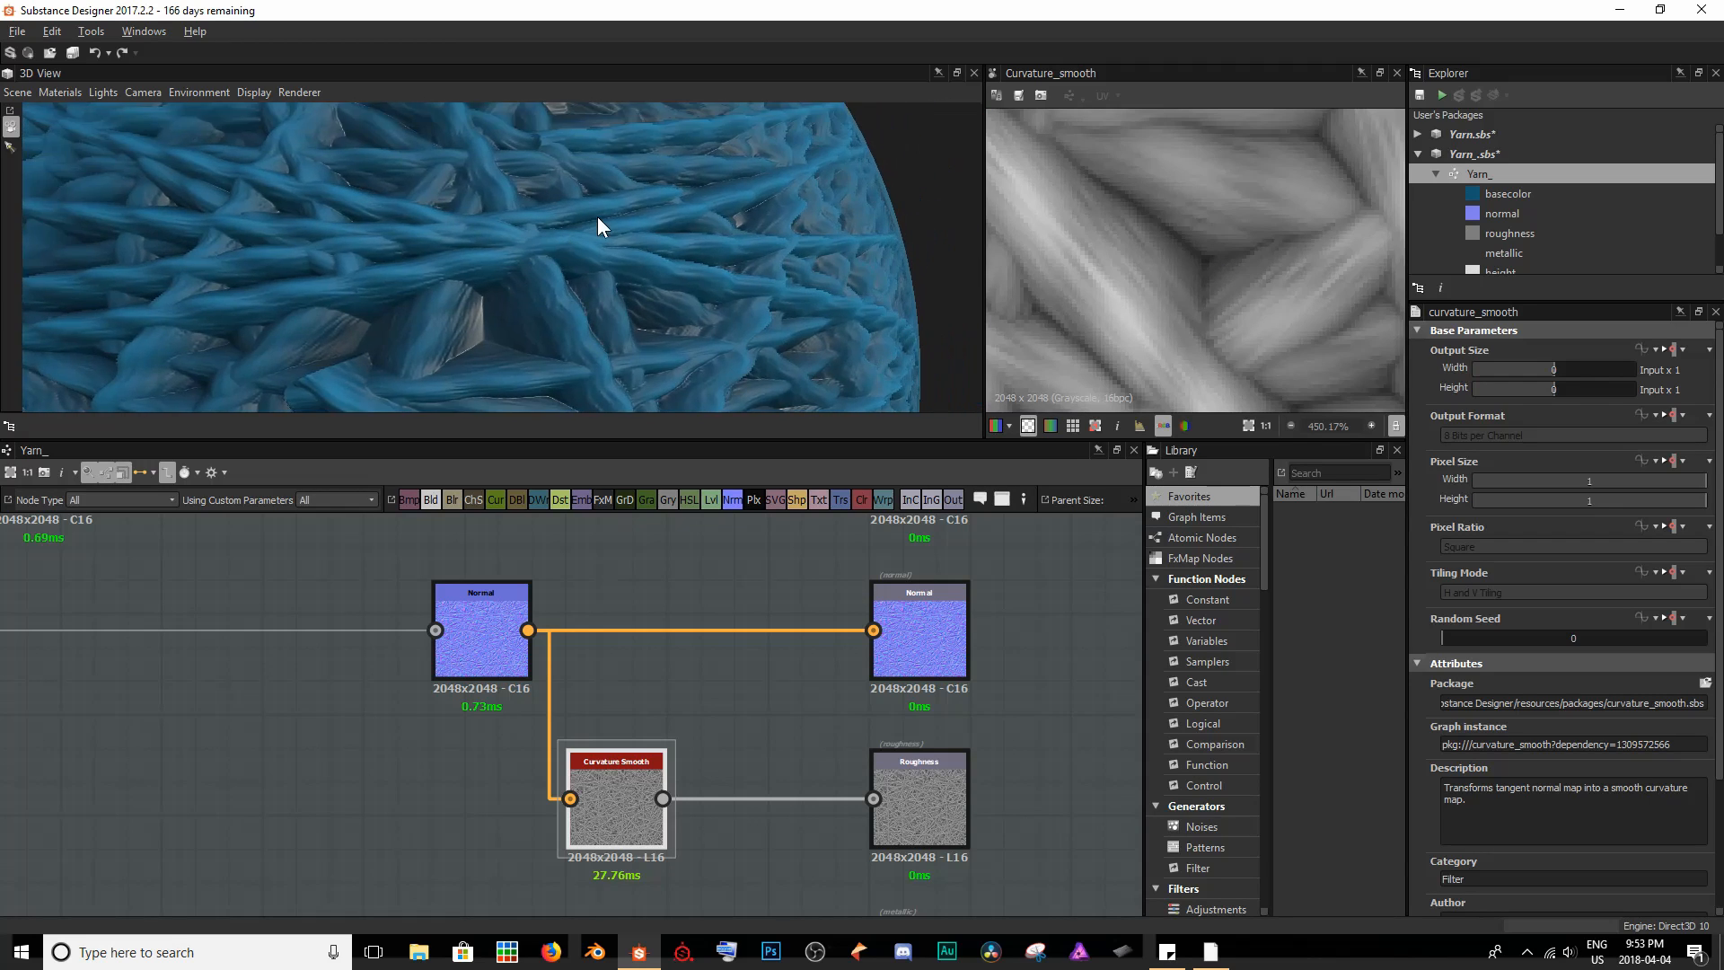
pyautogui.moveTo(596, 217); pyautogui.dragTo(543, 219)
pyautogui.scroll(3, 503, 215)
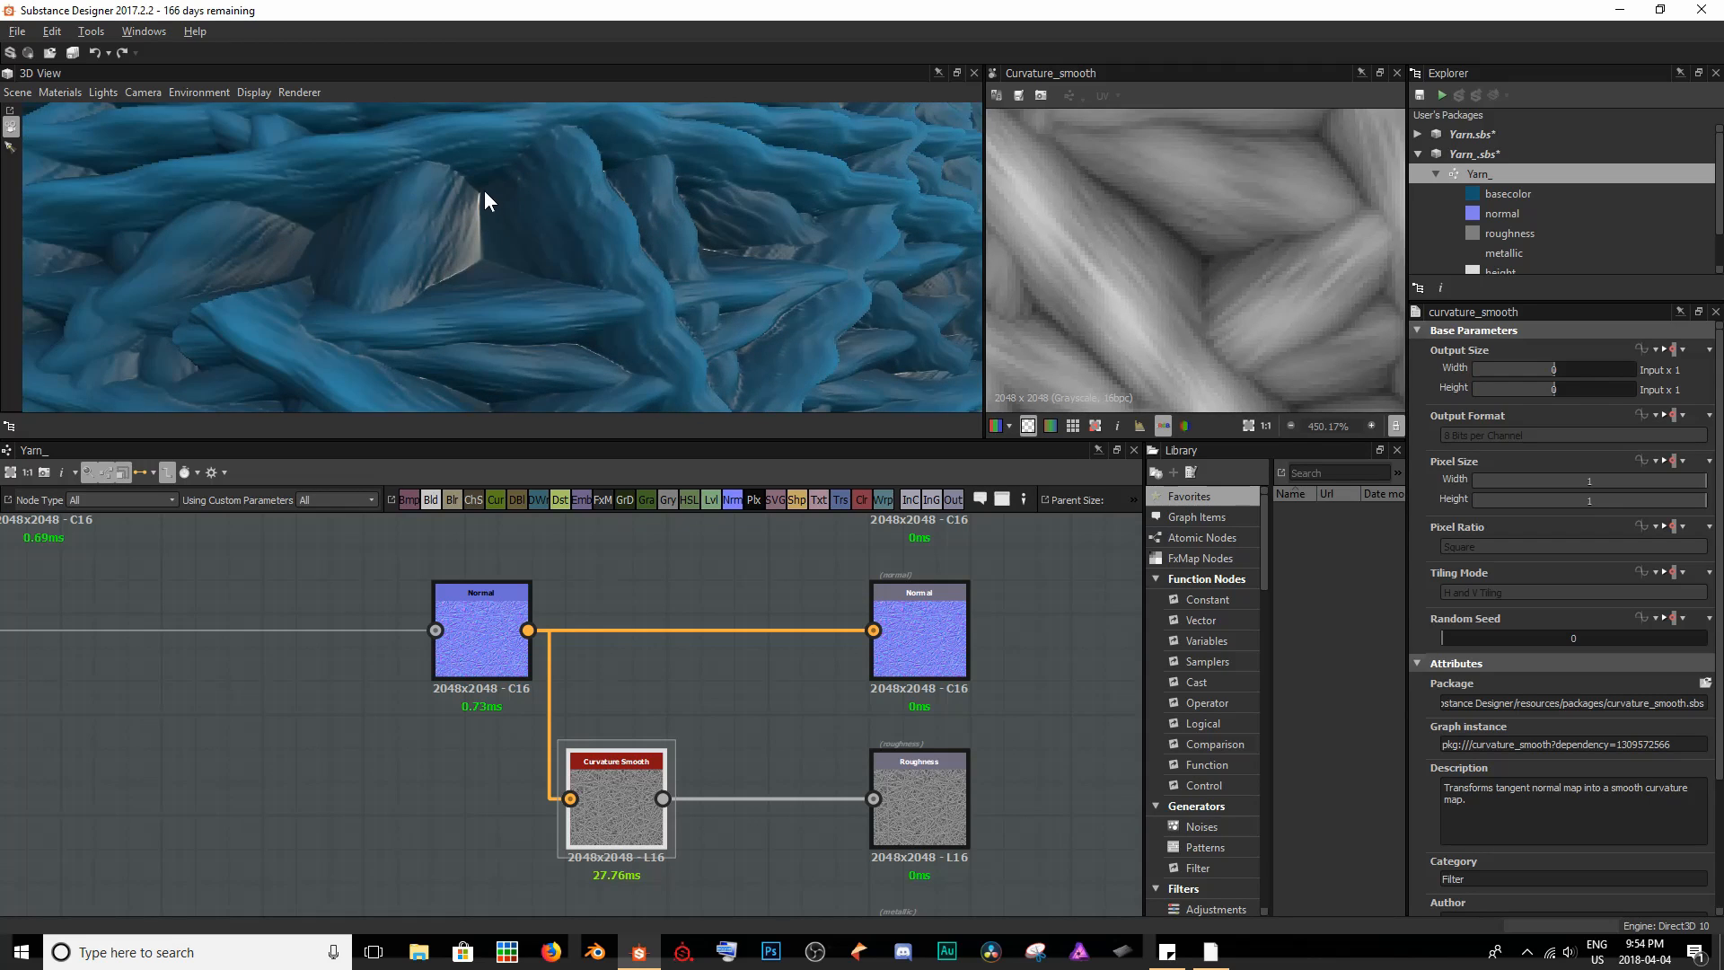
pyautogui.moveTo(487, 303)
pyautogui.keyDown('ctrl'); pyautogui.keyDown('shift'); pyautogui.mouseDown(button='right')
pyautogui.moveTo(601, 320)
pyautogui.moveTo(574, 304)
pyautogui.moveTo(612, 305)
pyautogui.moveTo(558, 294)
pyautogui.moveTo(600, 304)
pyautogui.moveTo(584, 293)
pyautogui.mouseUp(button='right'); pyautogui.keyUp('shift'); pyautogui.keyUp('ctrl')
pyautogui.scroll(-6, 587, 293)
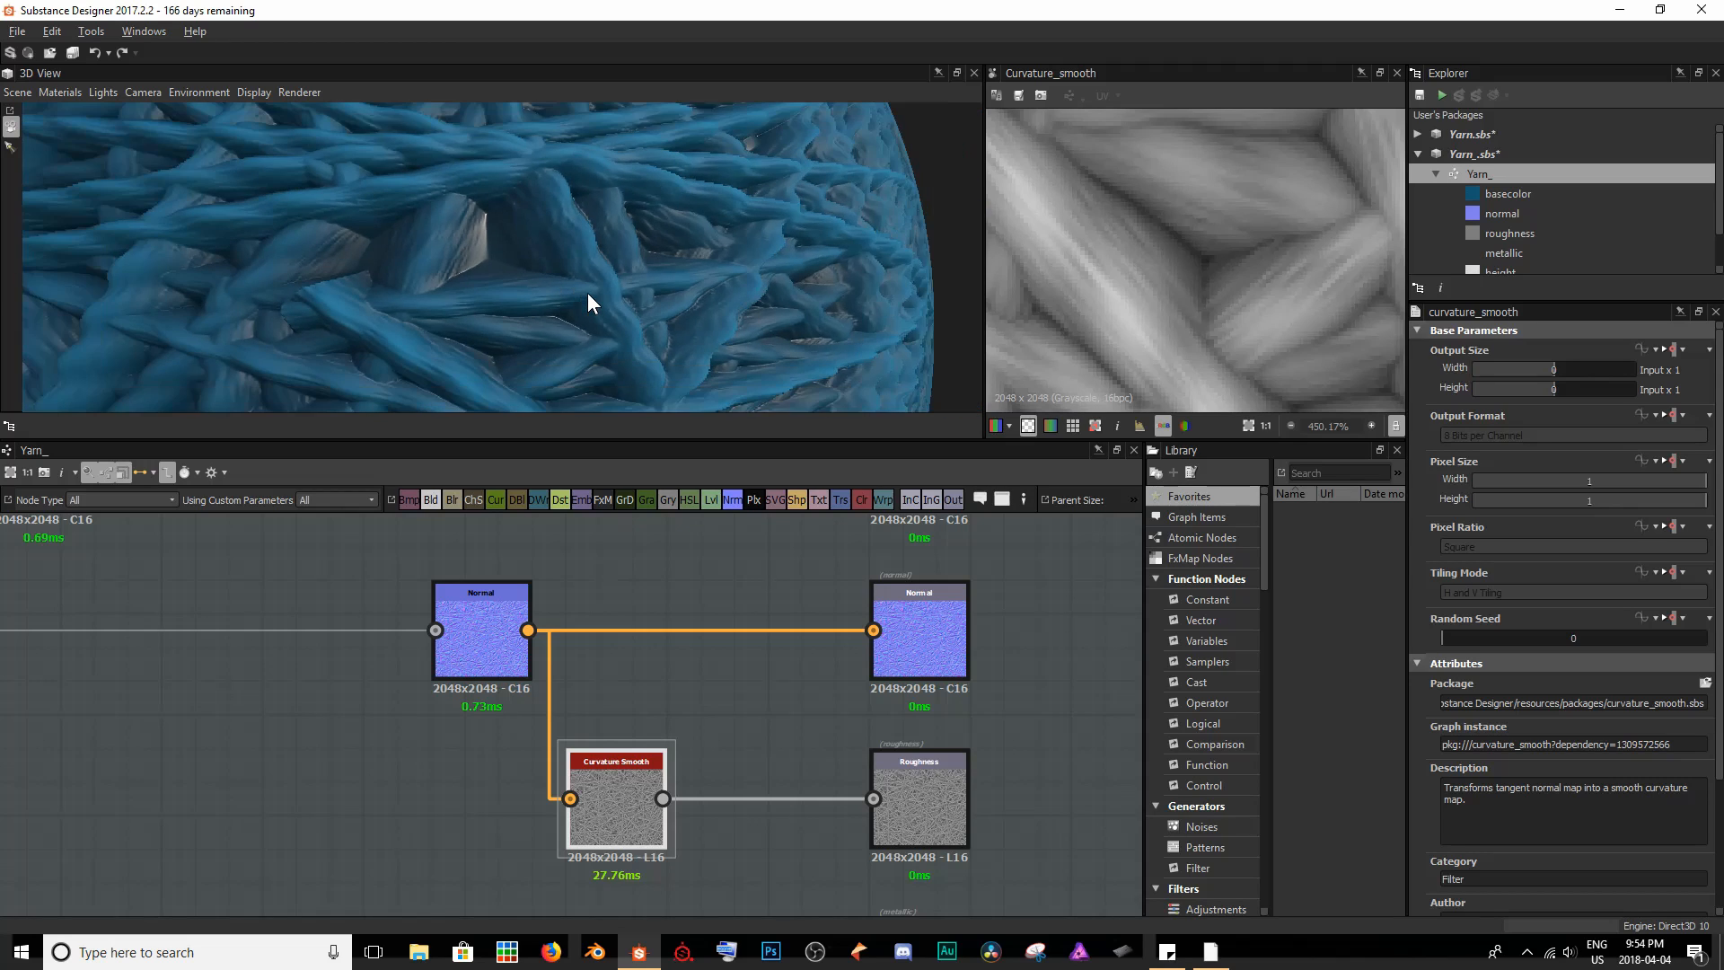
pyautogui.scroll(-4, 588, 293)
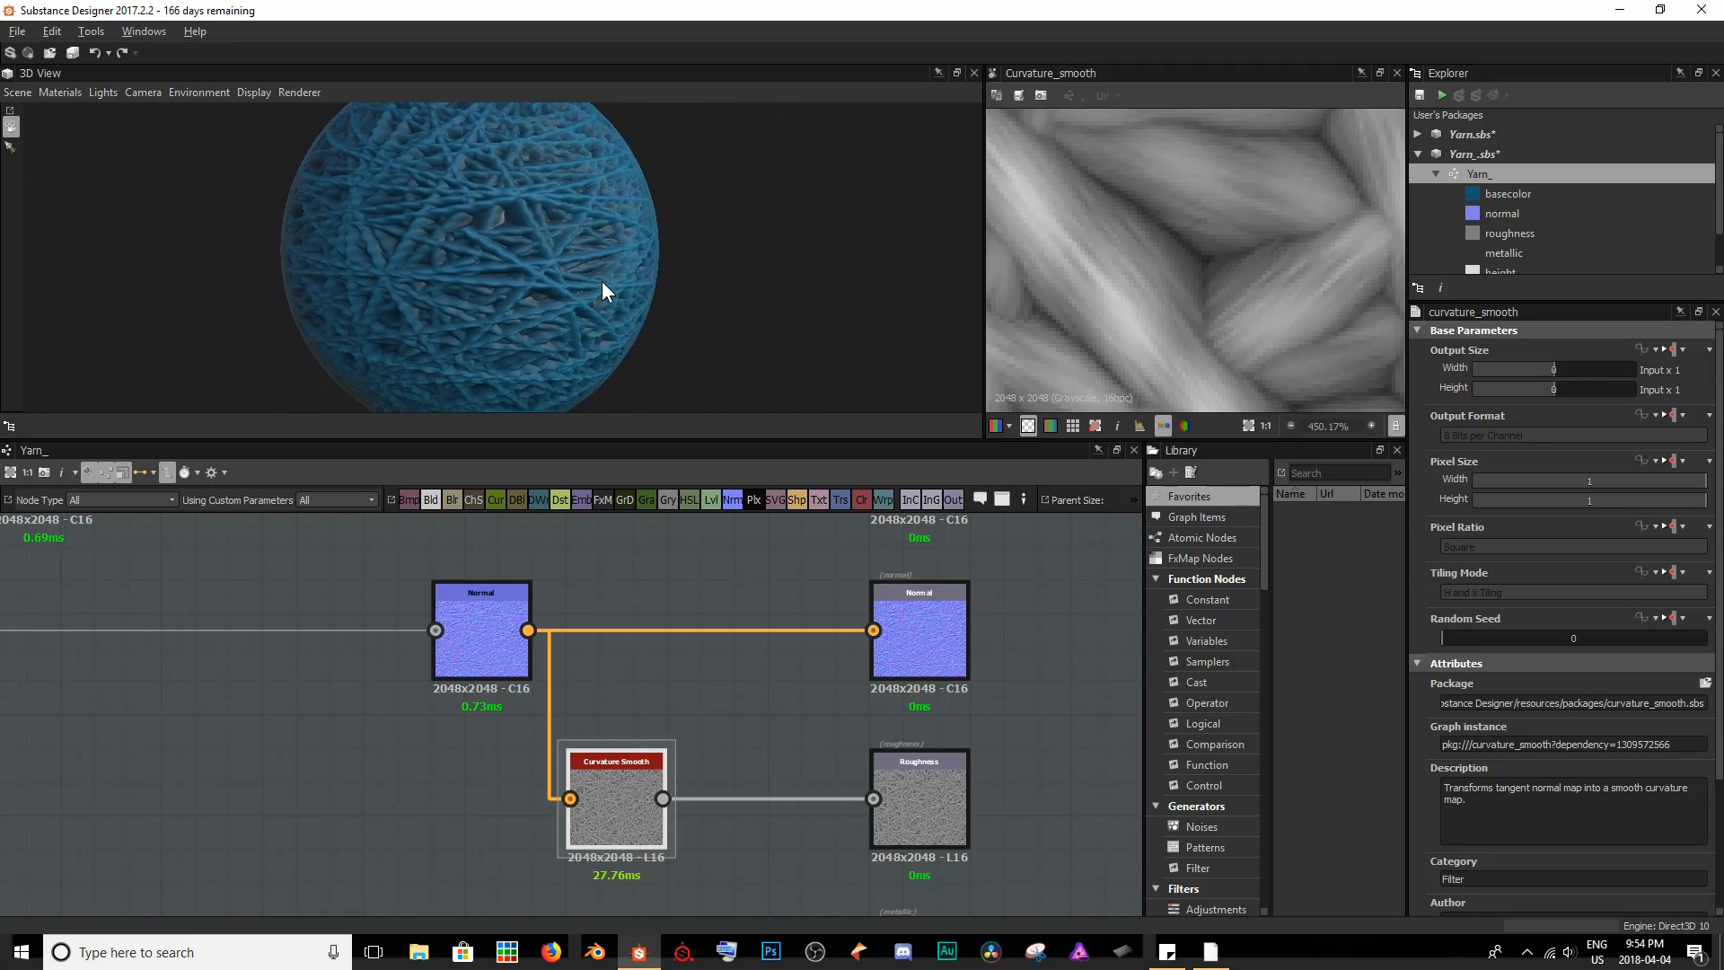
# - Insert a Levels node between Curvature Smooth and the Roughness output and invert it by swapping its input black and white points
pyautogui.moveTo(501, 650); pyautogui.dragTo(434, 650)
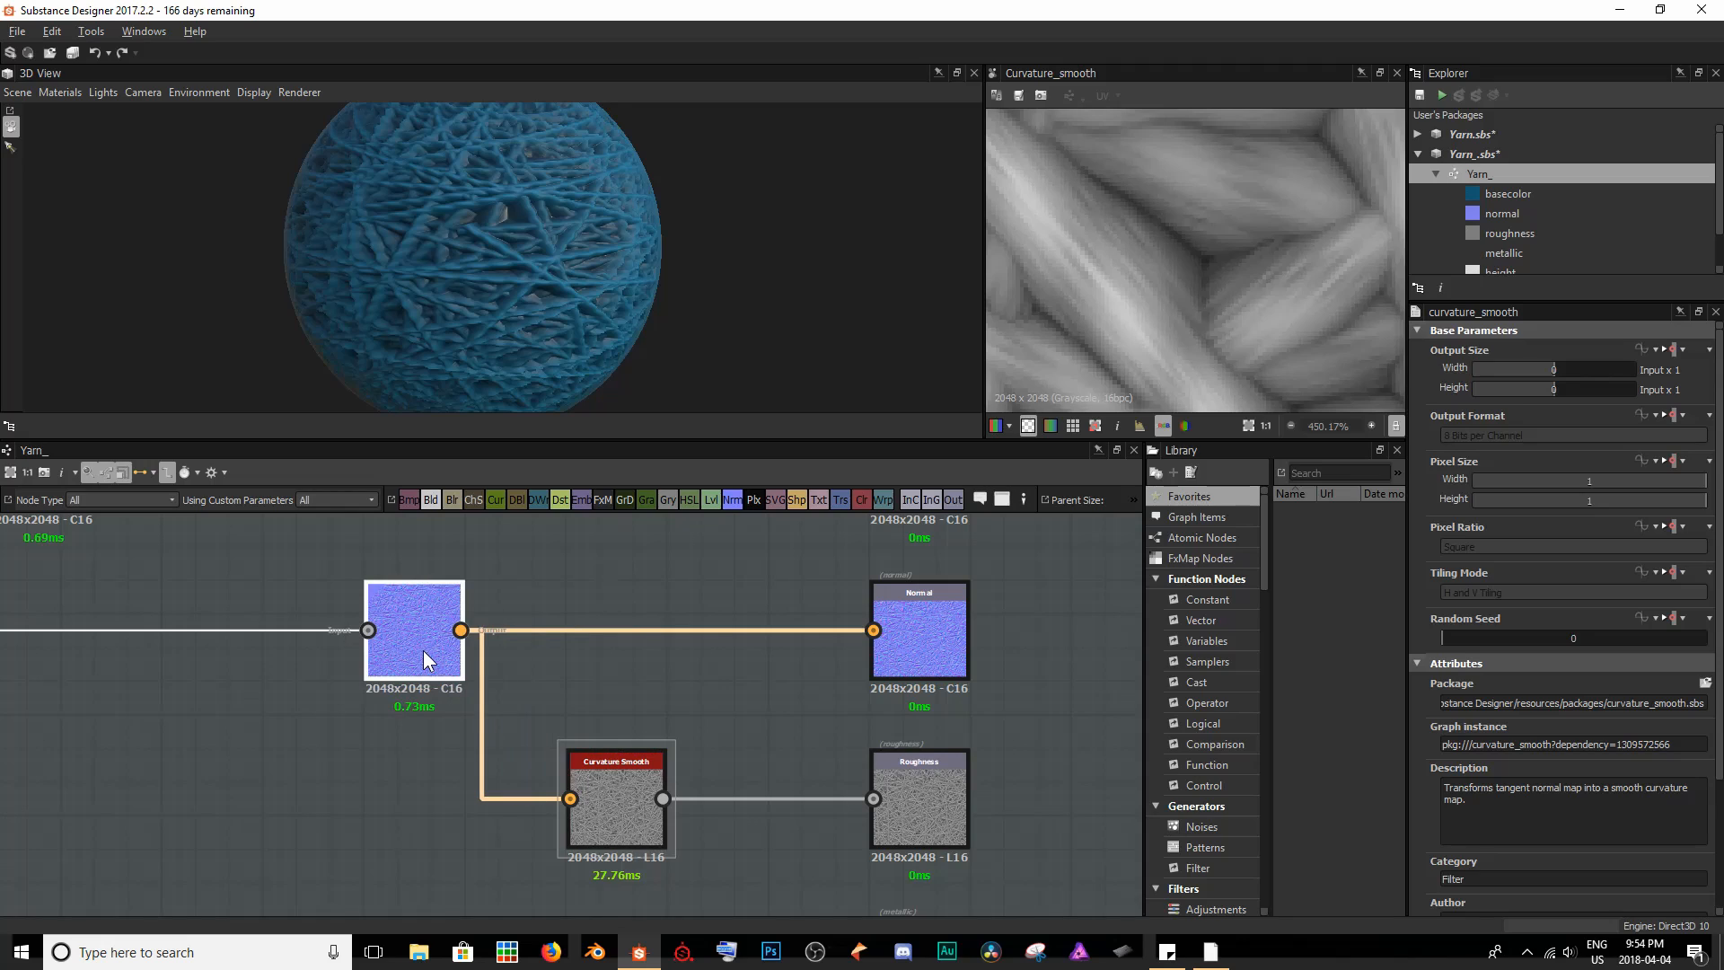
pyautogui.moveTo(607, 772); pyautogui.dragTo(568, 768)
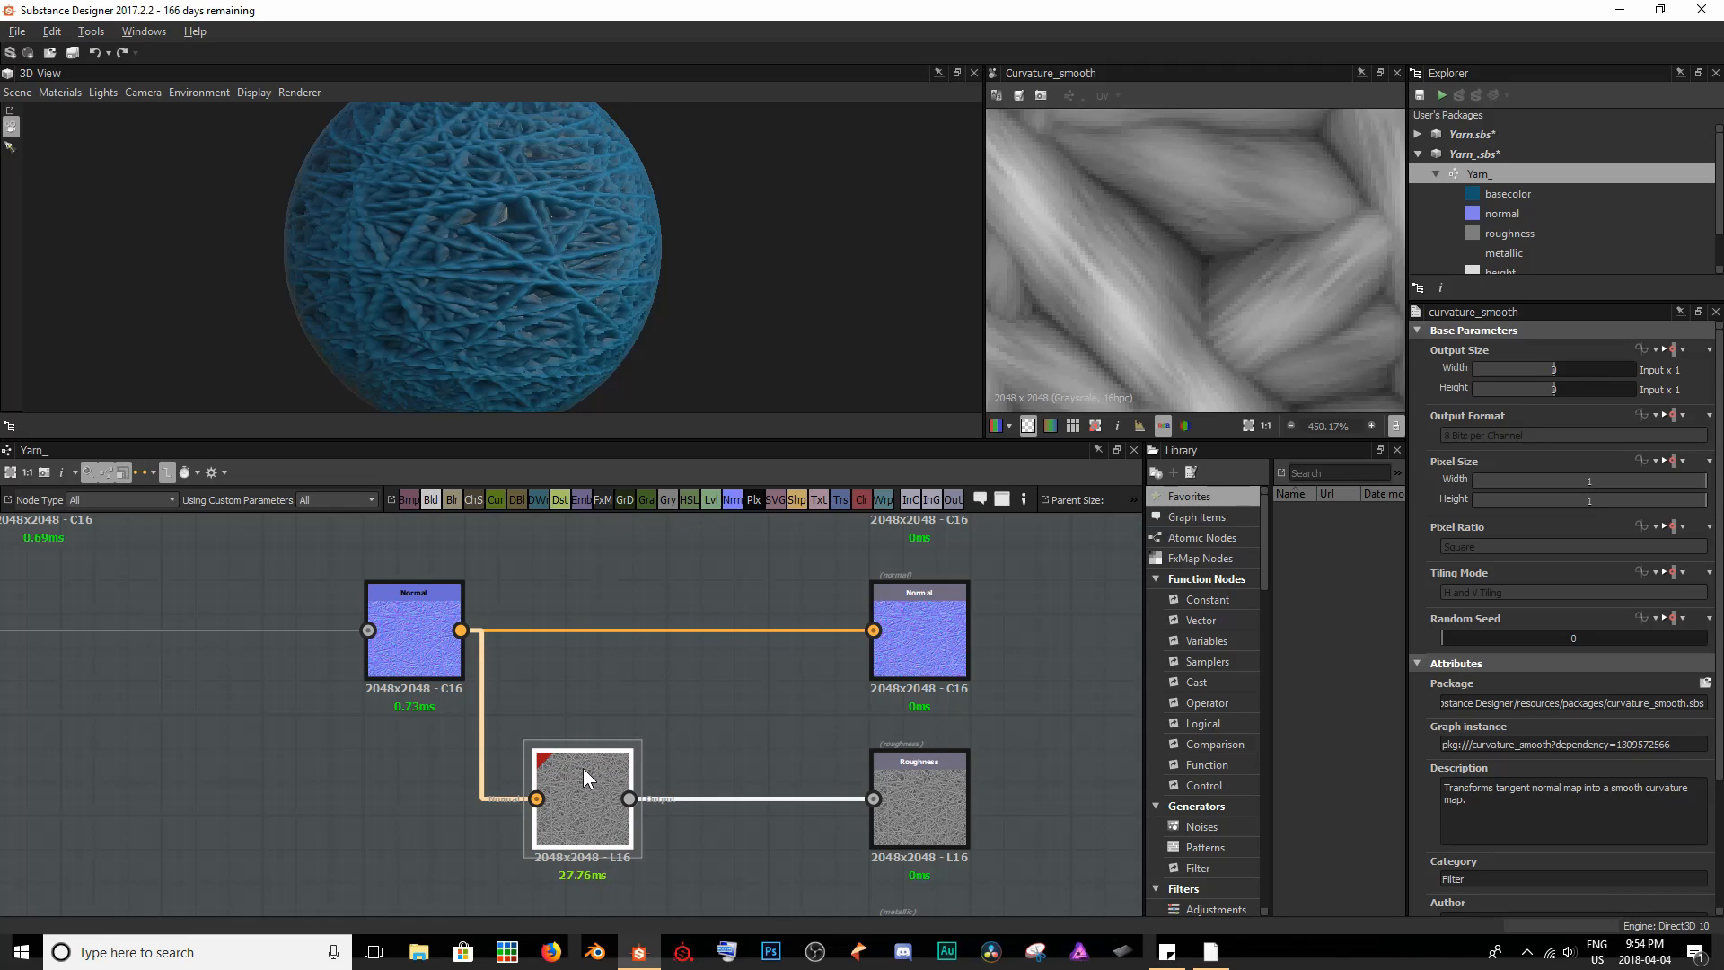
pyautogui.press('space')
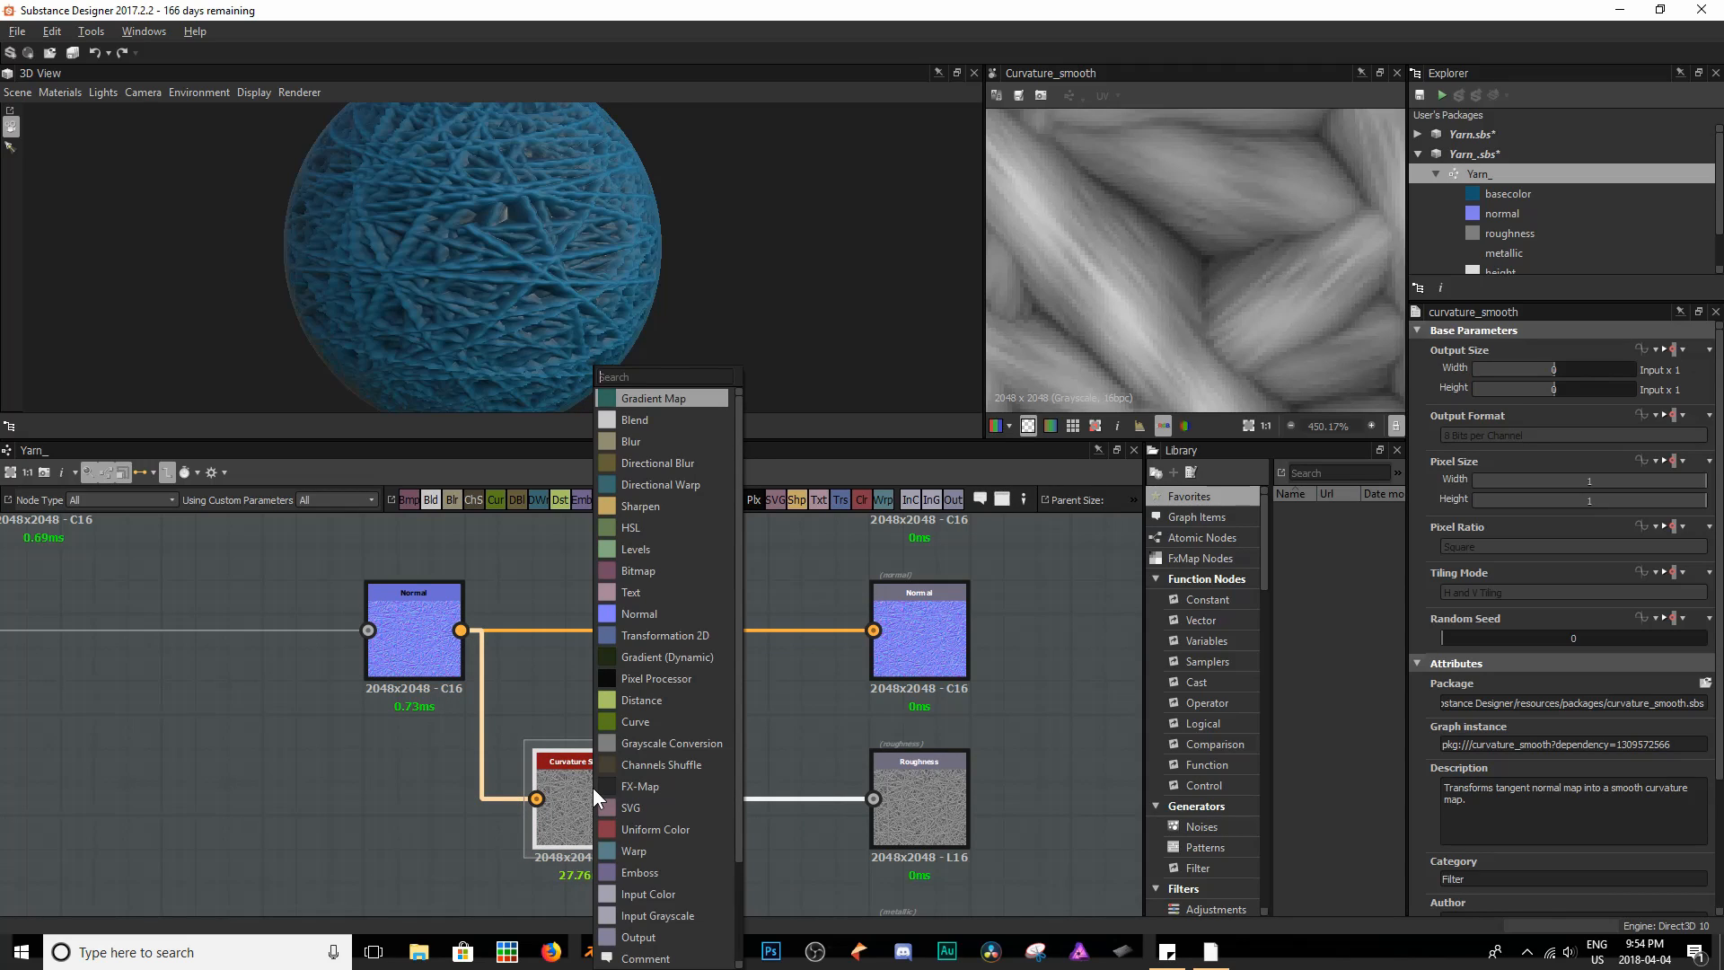
pyautogui.write('levels')
pyautogui.press('Return')
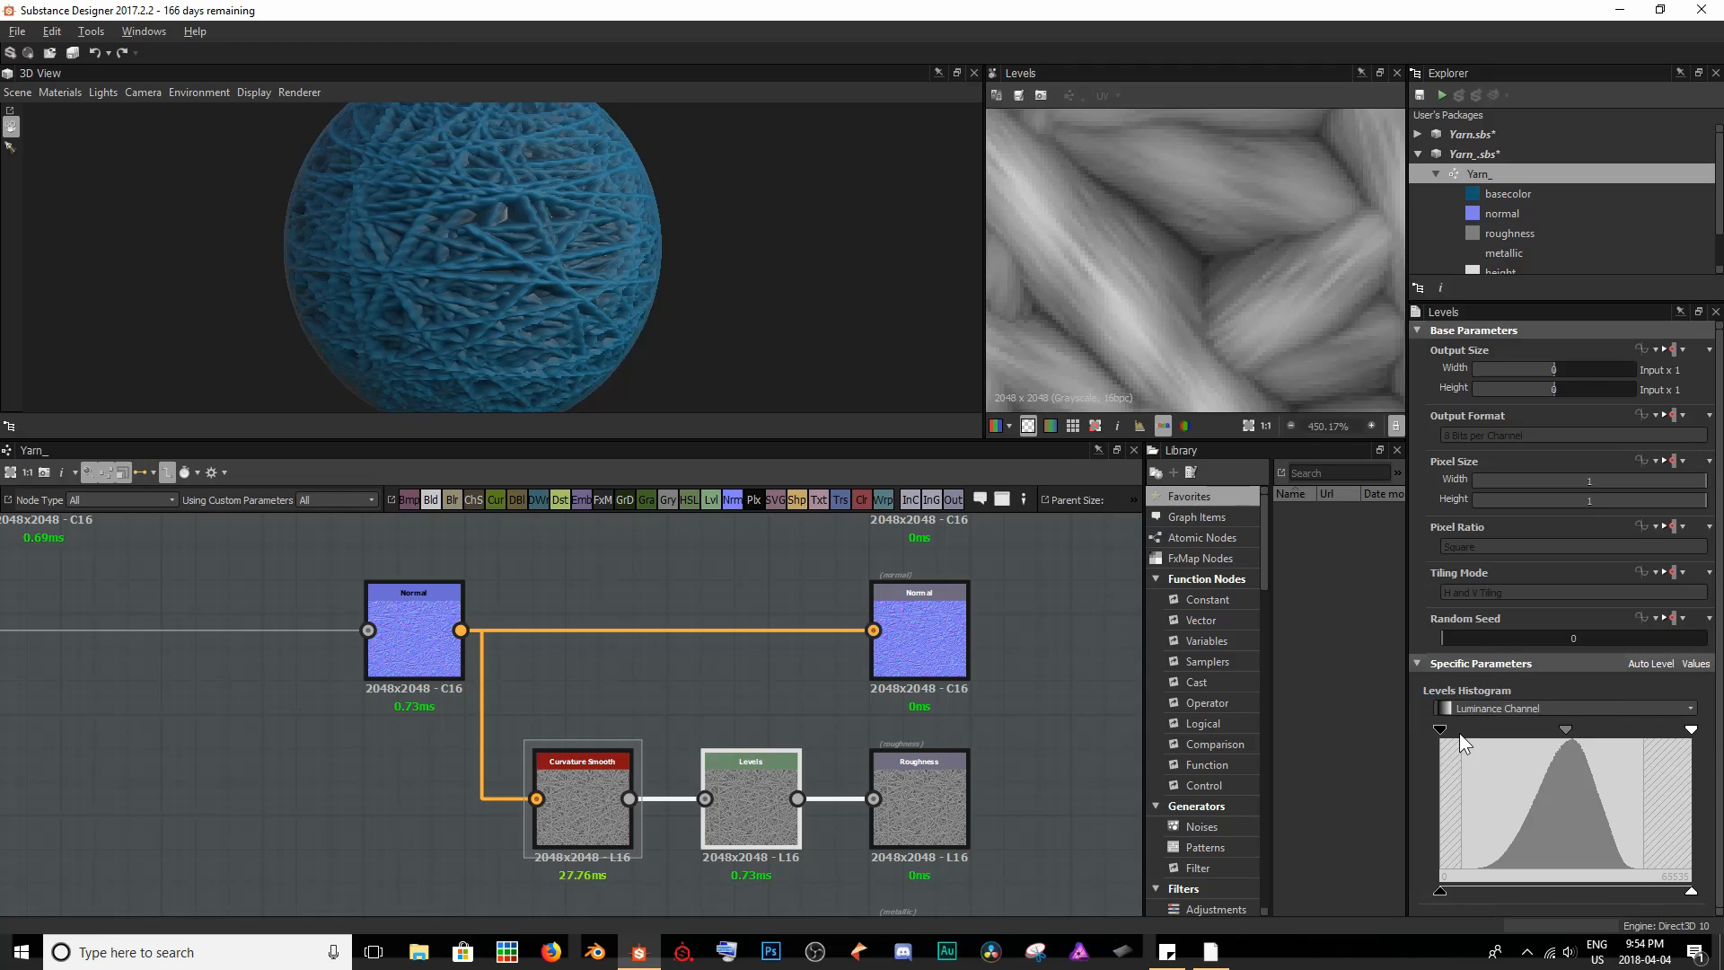
pyautogui.moveTo(1443, 733); pyautogui.dragTo(1312, 736)
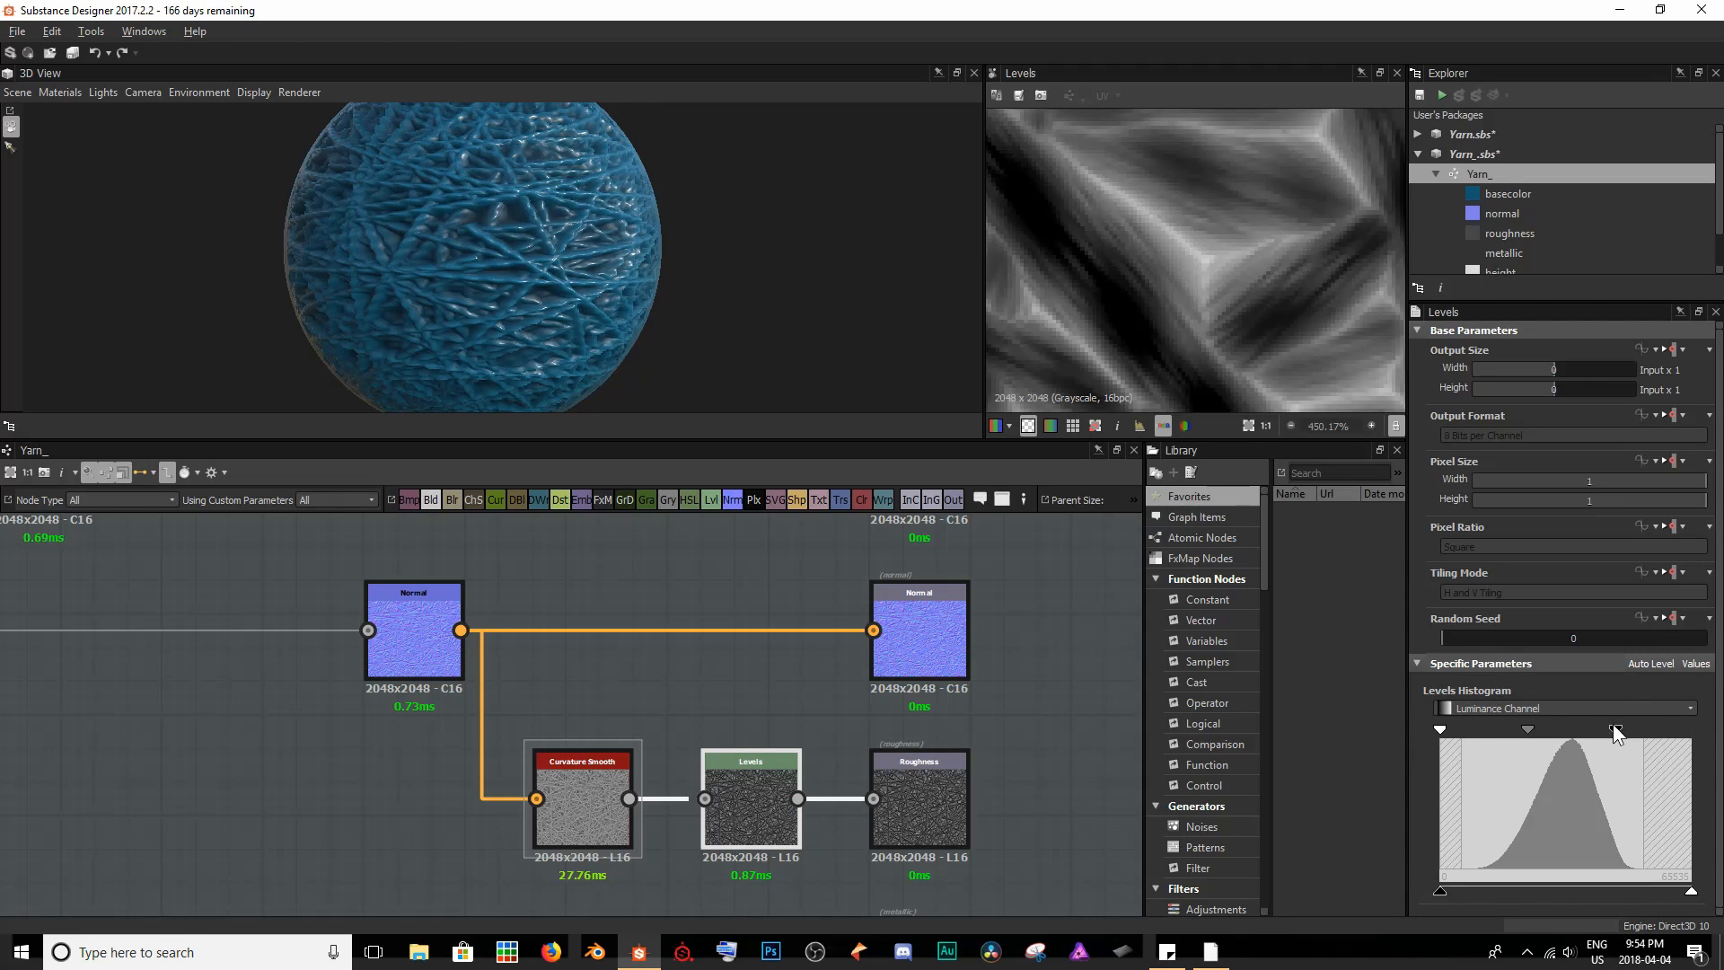
pyautogui.moveTo(1617, 731); pyautogui.dragTo(1706, 732)
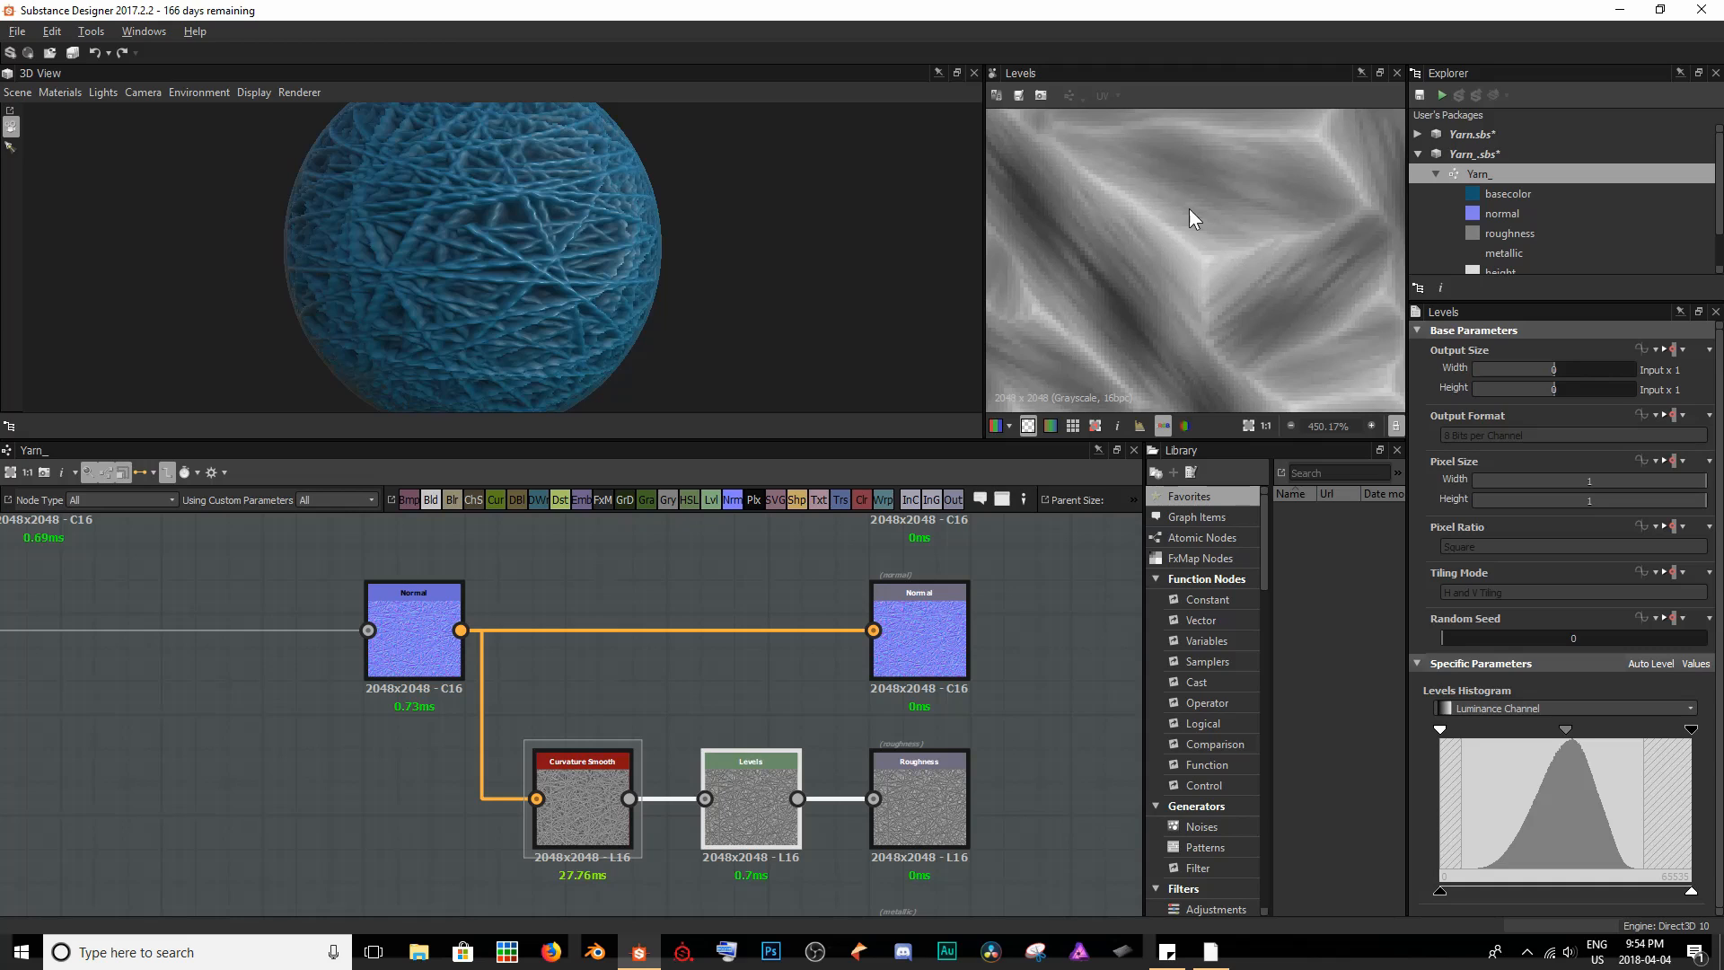
# - Examine the inverted roughness on the yarn strands in 3D and inspect the Levels map in the 2D view
pyautogui.scroll(6, 594, 201)
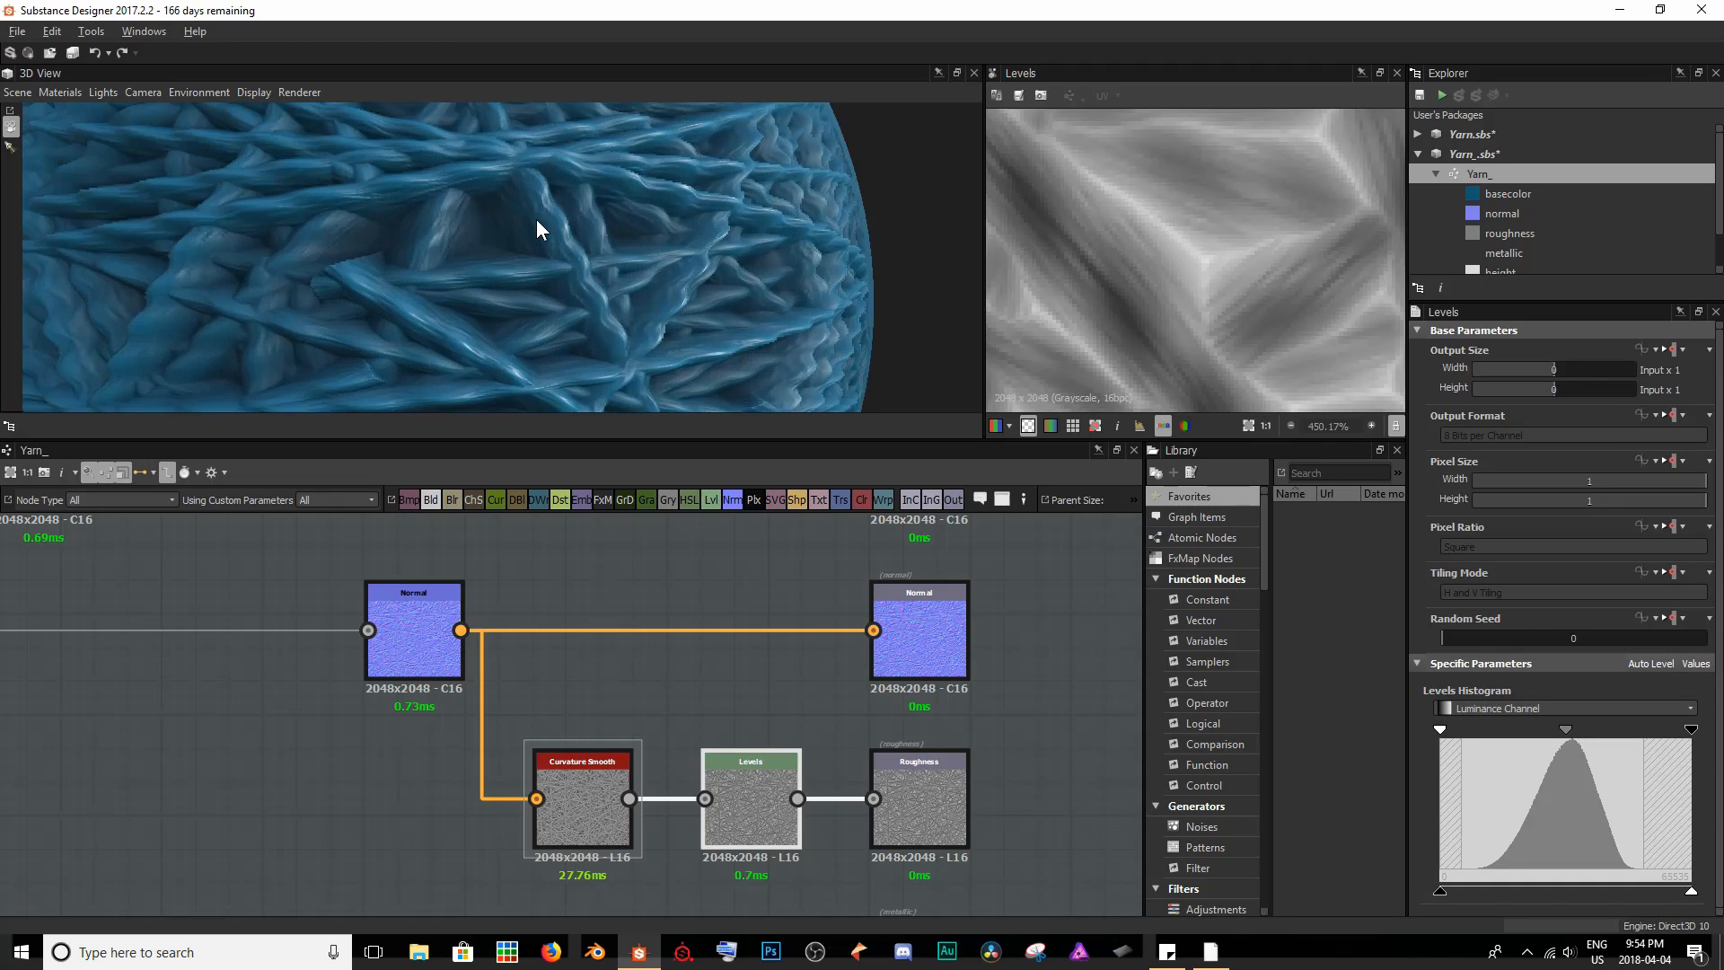
pyautogui.moveTo(536, 219); pyautogui.dragTo(525, 184)
pyautogui.scroll(-5, 574, 250)
pyautogui.scroll(-3, 351, 251)
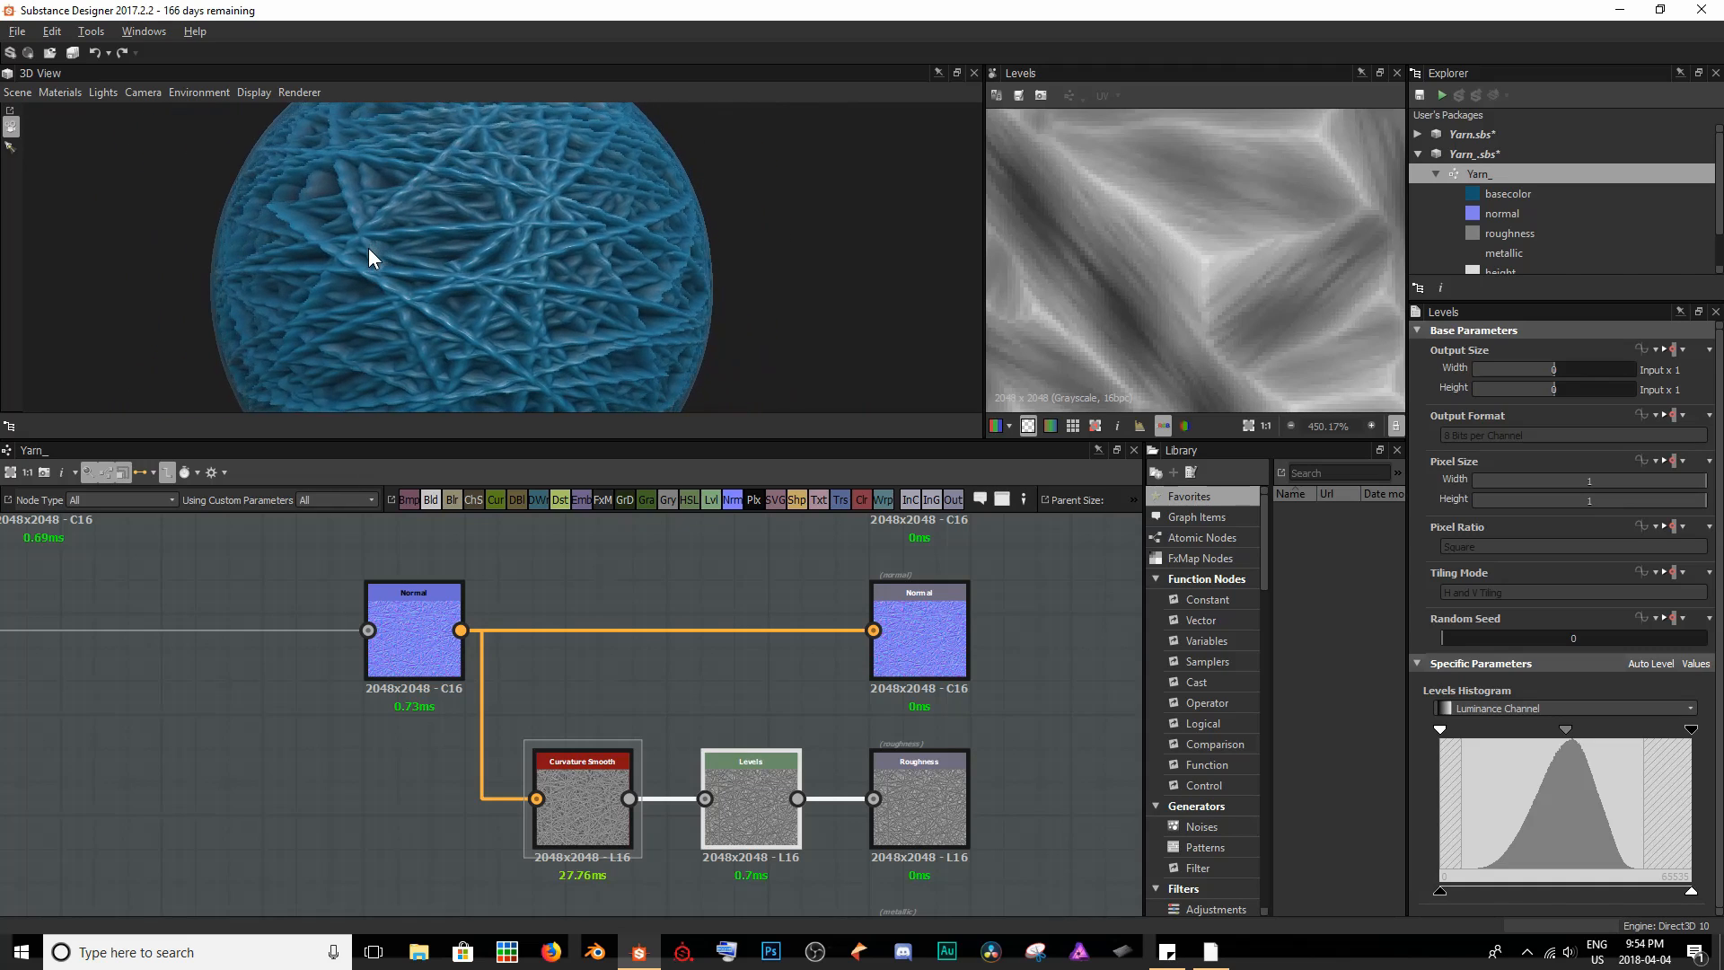
pyautogui.scroll(4, 389, 235)
pyautogui.moveTo(413, 237); pyautogui.dragTo(444, 214, button='middle')
pyautogui.scroll(-3, 476, 191)
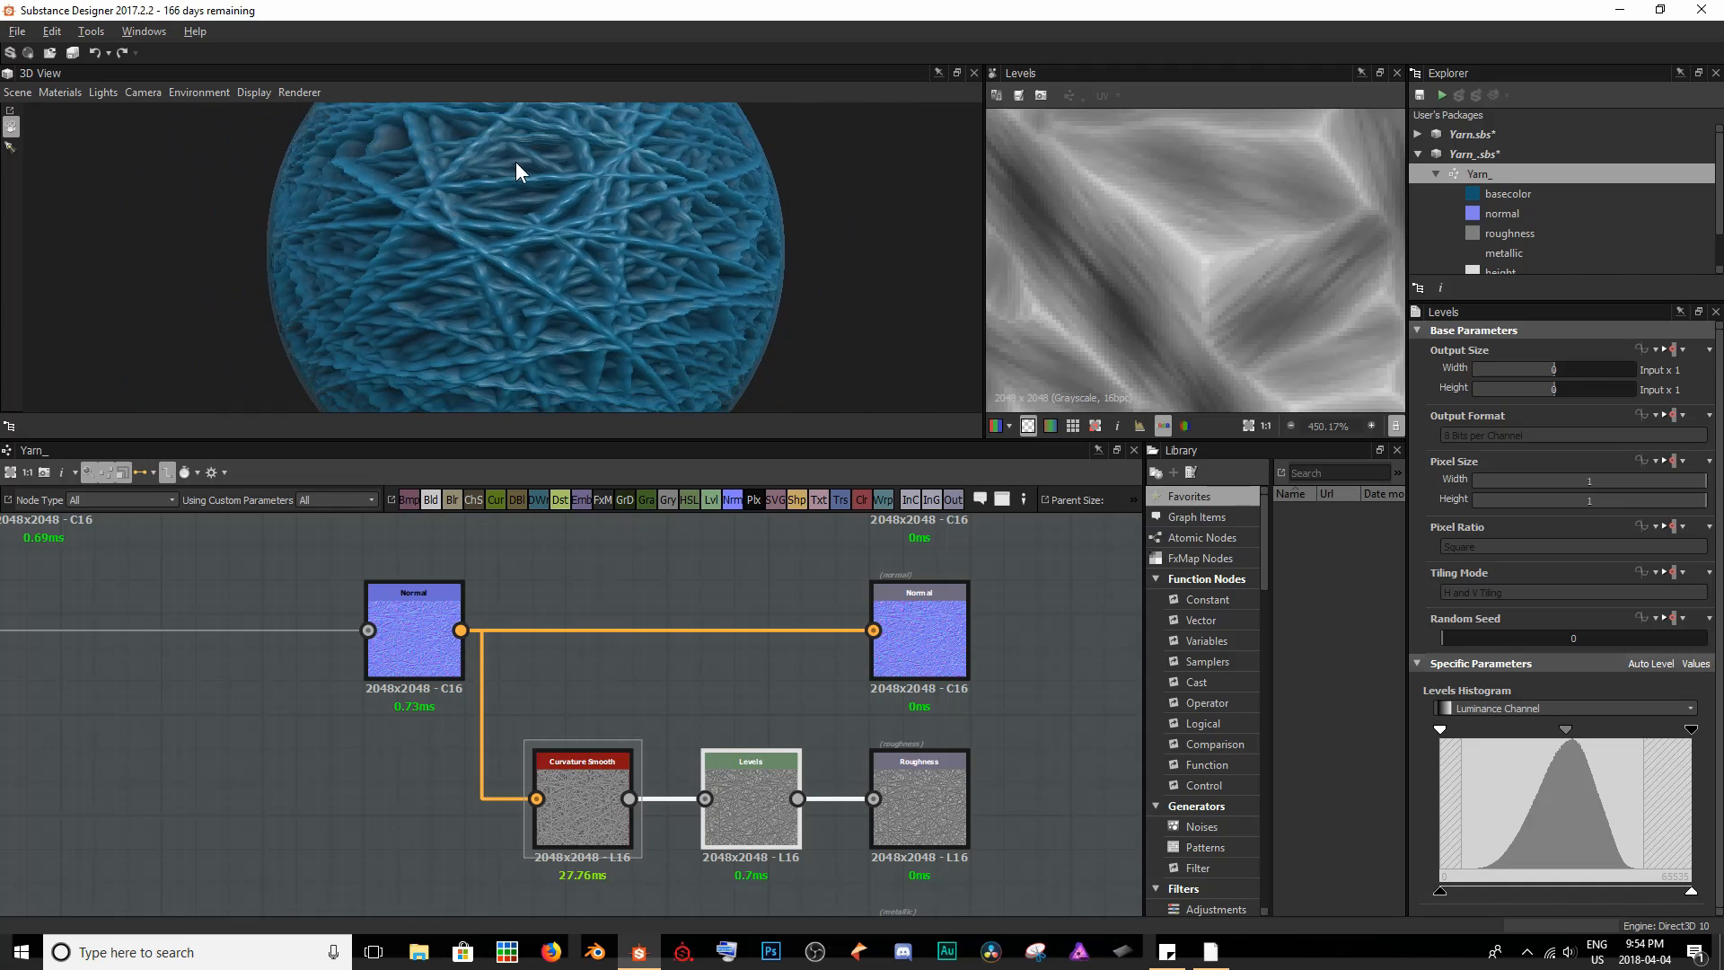
pyautogui.moveTo(415, 246)
pyautogui.mouseDown()
pyautogui.moveTo(481, 260)
pyautogui.moveTo(416, 234)
pyautogui.mouseUp()
pyautogui.moveTo(584, 292); pyautogui.dragTo(549, 185)
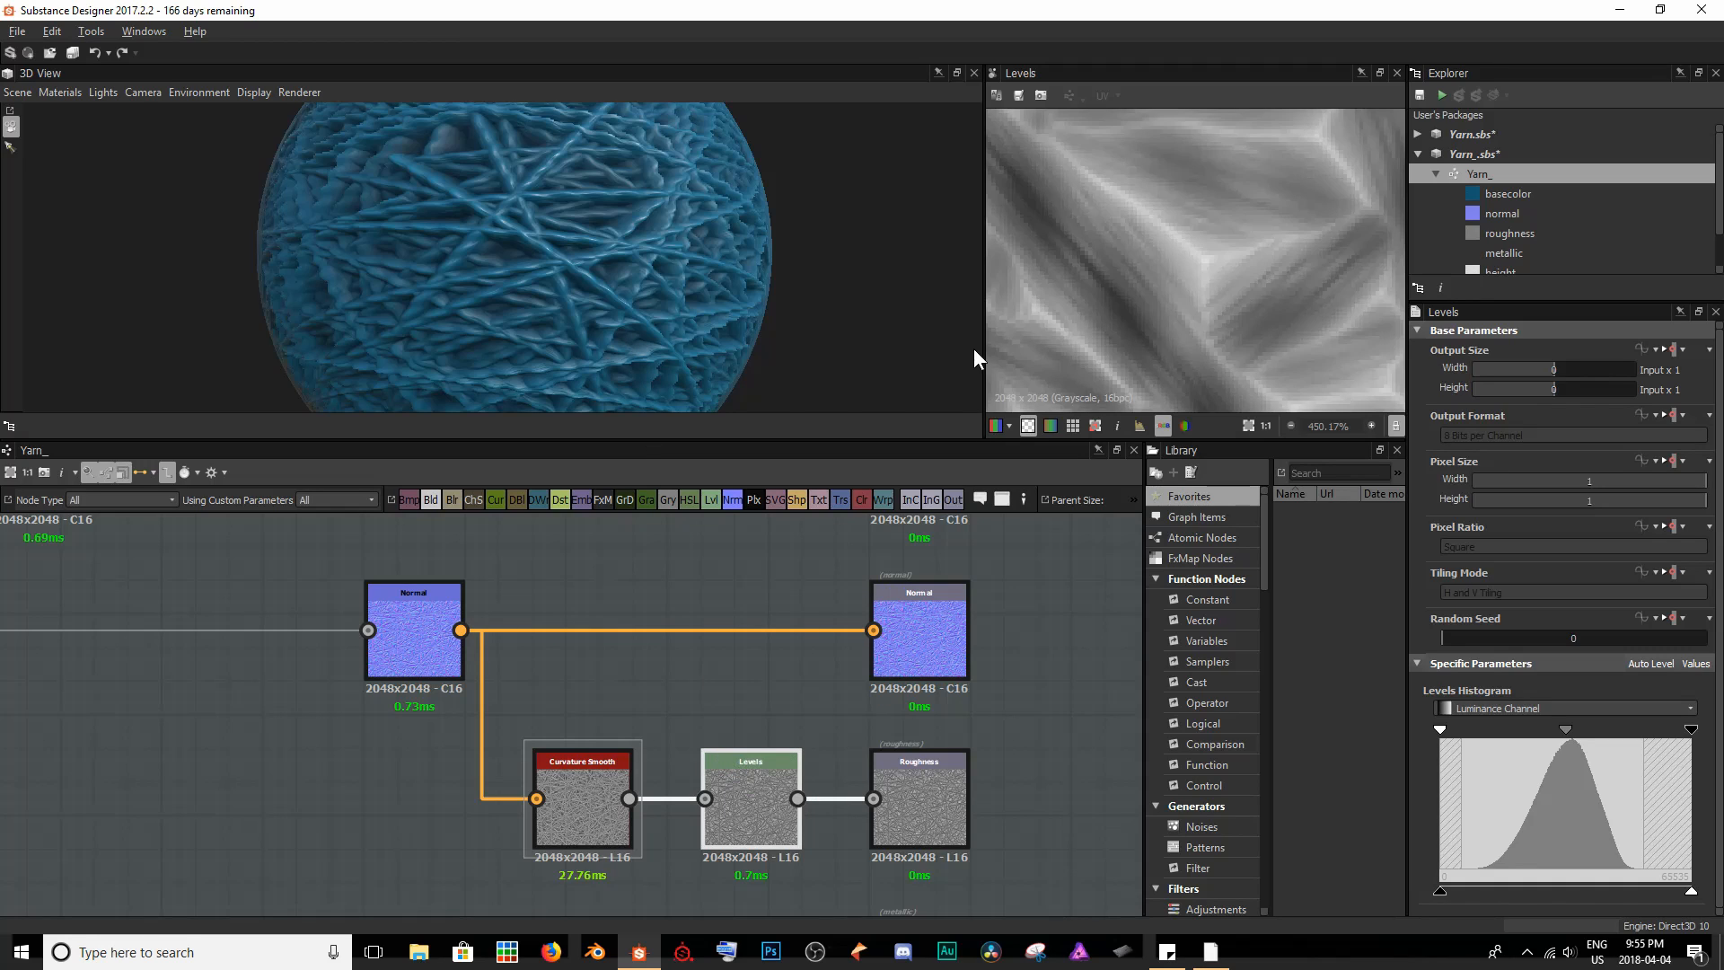
pyautogui.scroll(-10, 1121, 336)
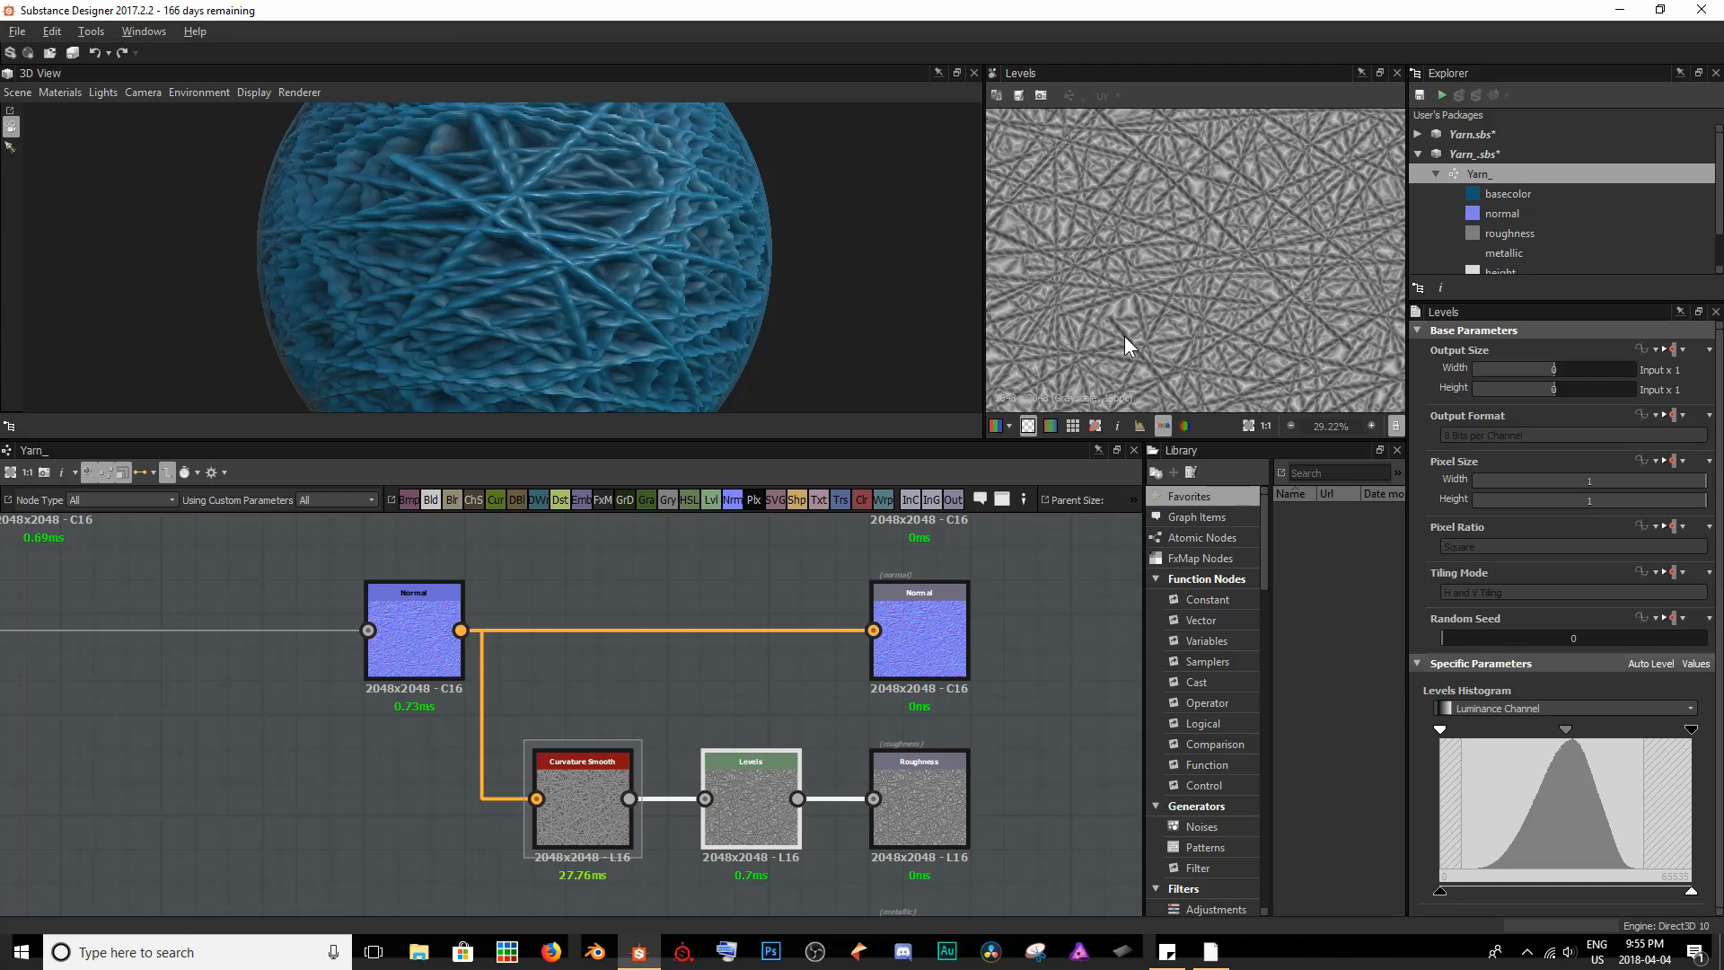
pyautogui.scroll(-3, 1125, 336)
pyautogui.moveTo(1163, 283); pyautogui.dragTo(1180, 239, button='middle')
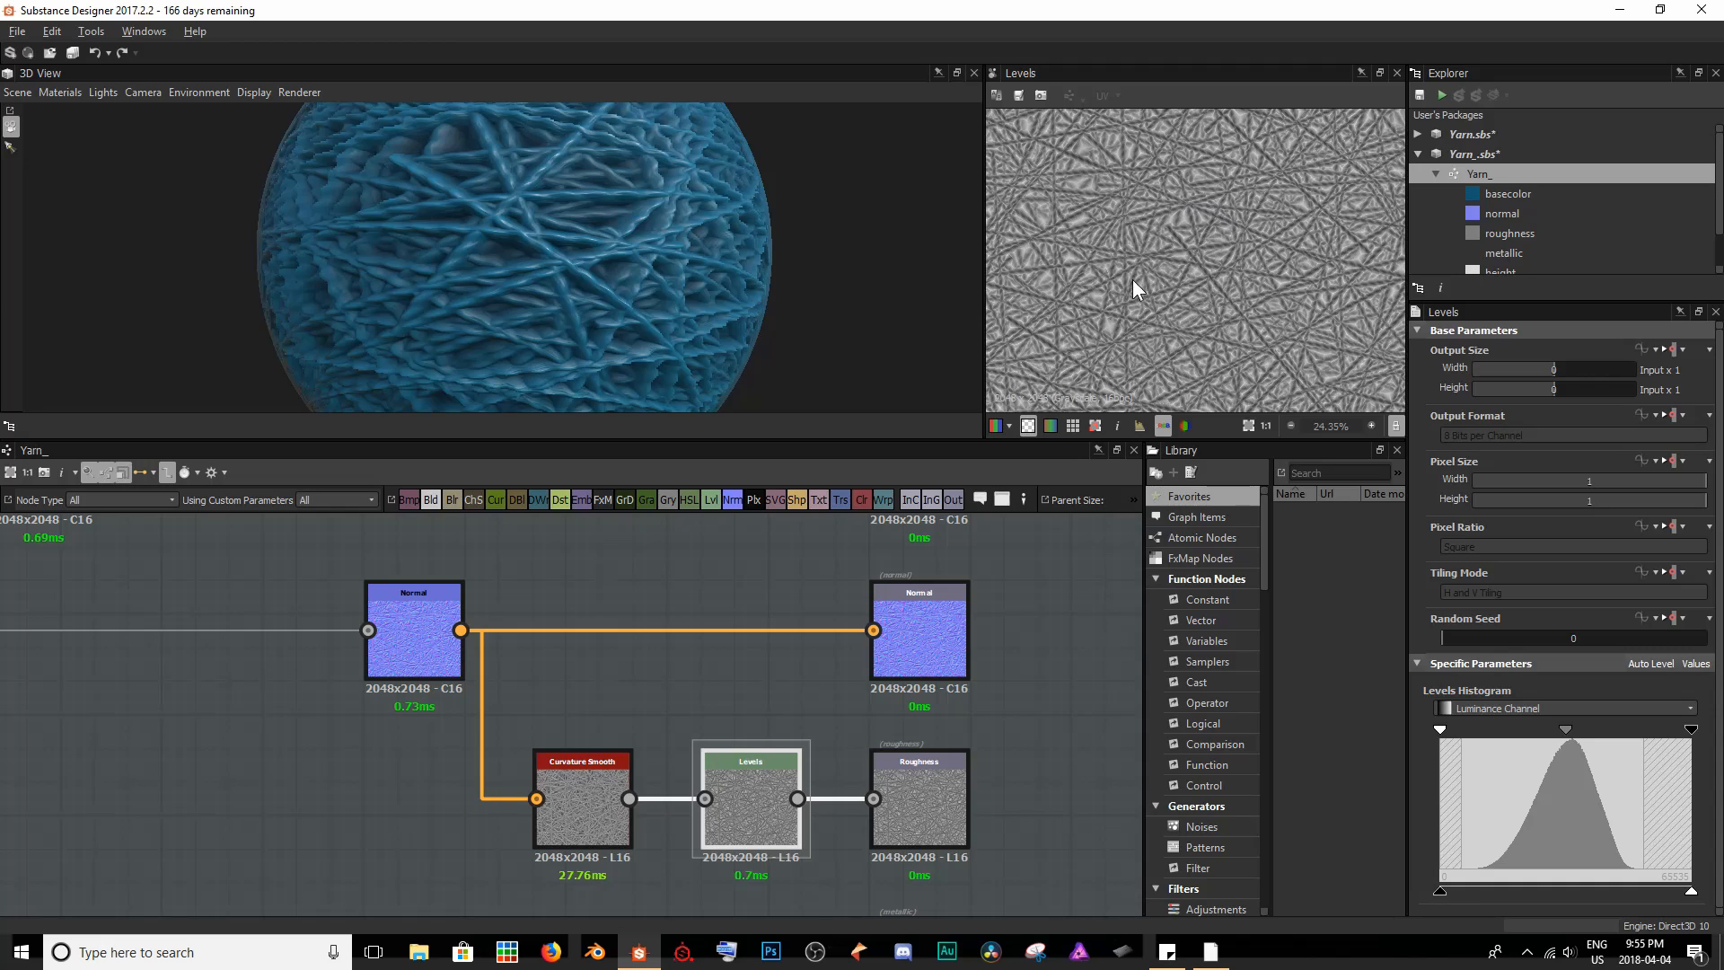
pyautogui.scroll(4, 1196, 289)
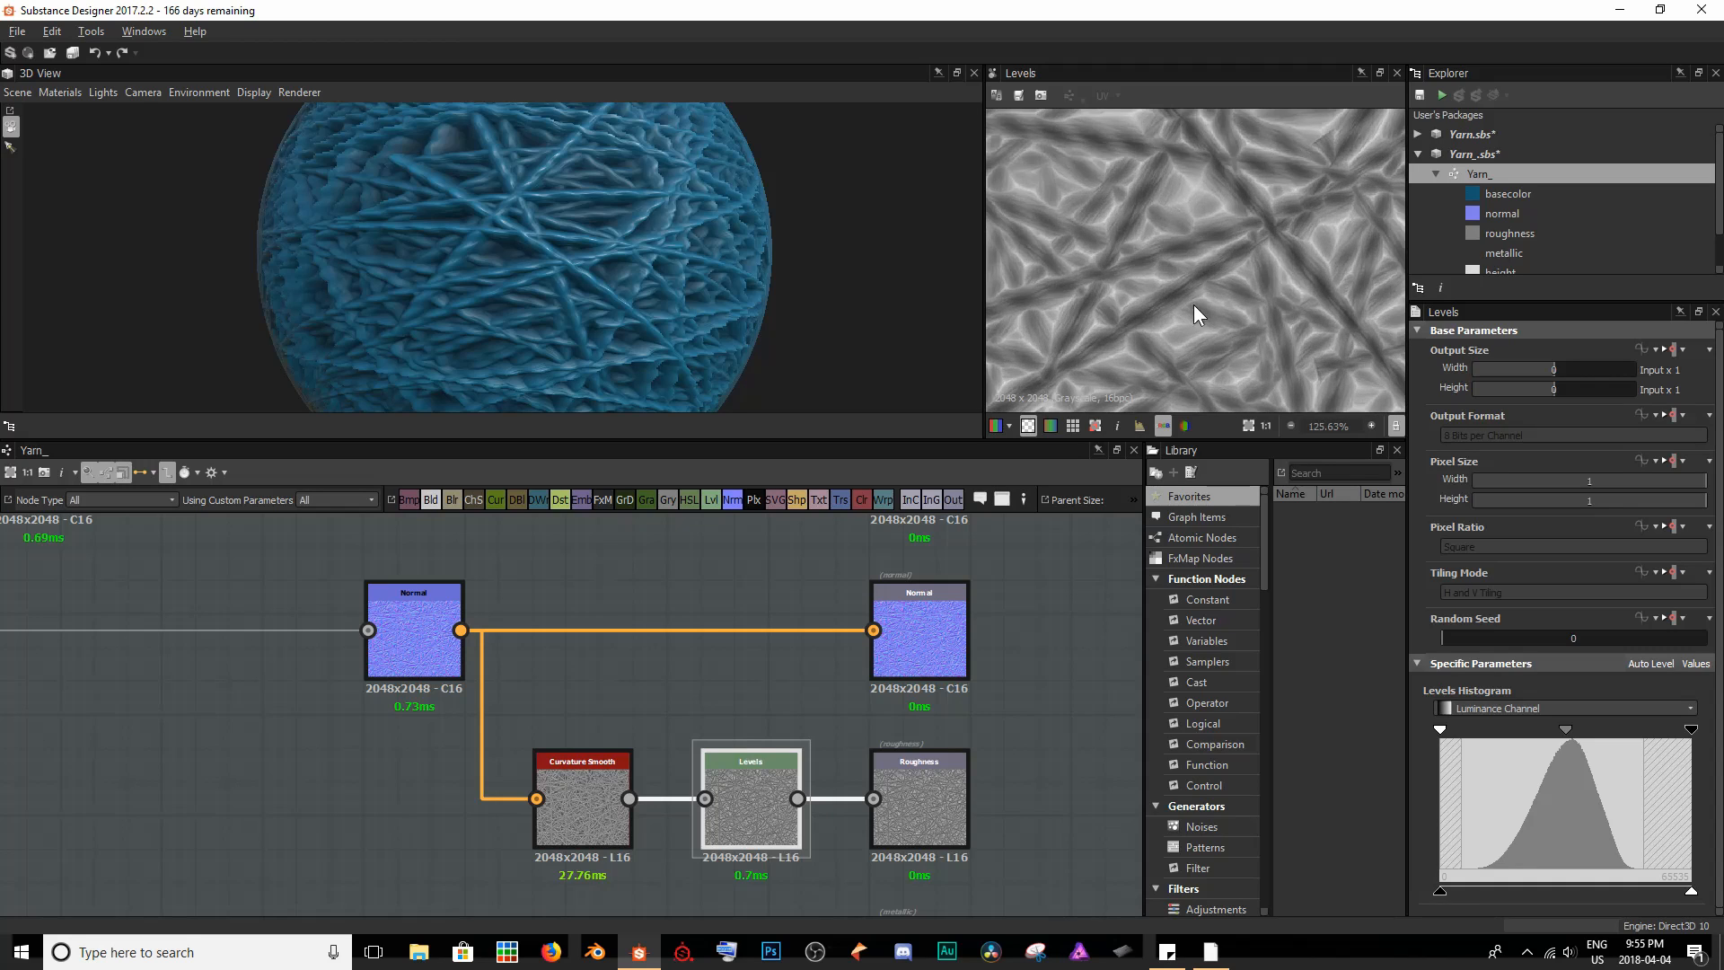
pyautogui.scroll(3, 1186, 313)
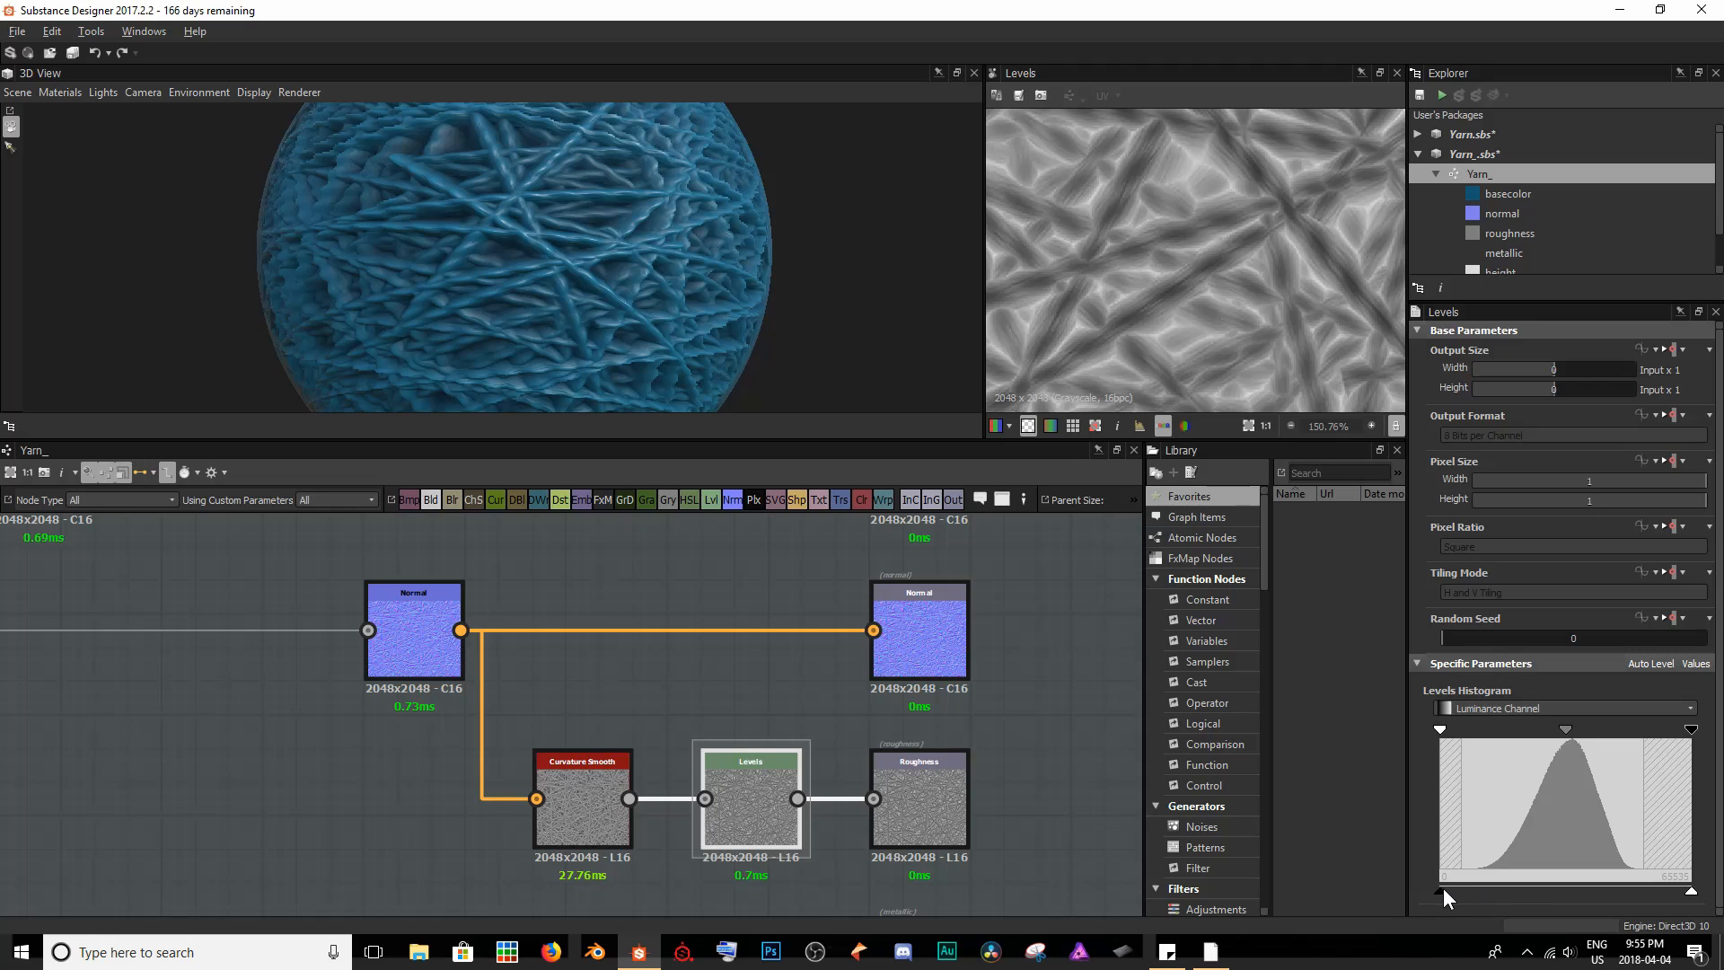
# - Try lowering the Levels node's output white point to about half, check the yarn ball in 3D, and restore it to full
pyautogui.moveTo(1443, 892)
pyautogui.mouseDown()
pyautogui.moveTo(1581, 887)
pyautogui.moveTo(1467, 896)
pyautogui.mouseUp()
pyautogui.moveTo(1443, 899)
pyautogui.mouseDown()
pyautogui.moveTo(1580, 898)
pyautogui.moveTo(1429, 900)
pyautogui.mouseUp()
pyautogui.moveTo(1690, 894); pyautogui.dragTo(1549, 896)
pyautogui.moveTo(709, 297); pyautogui.dragTo(727, 358)
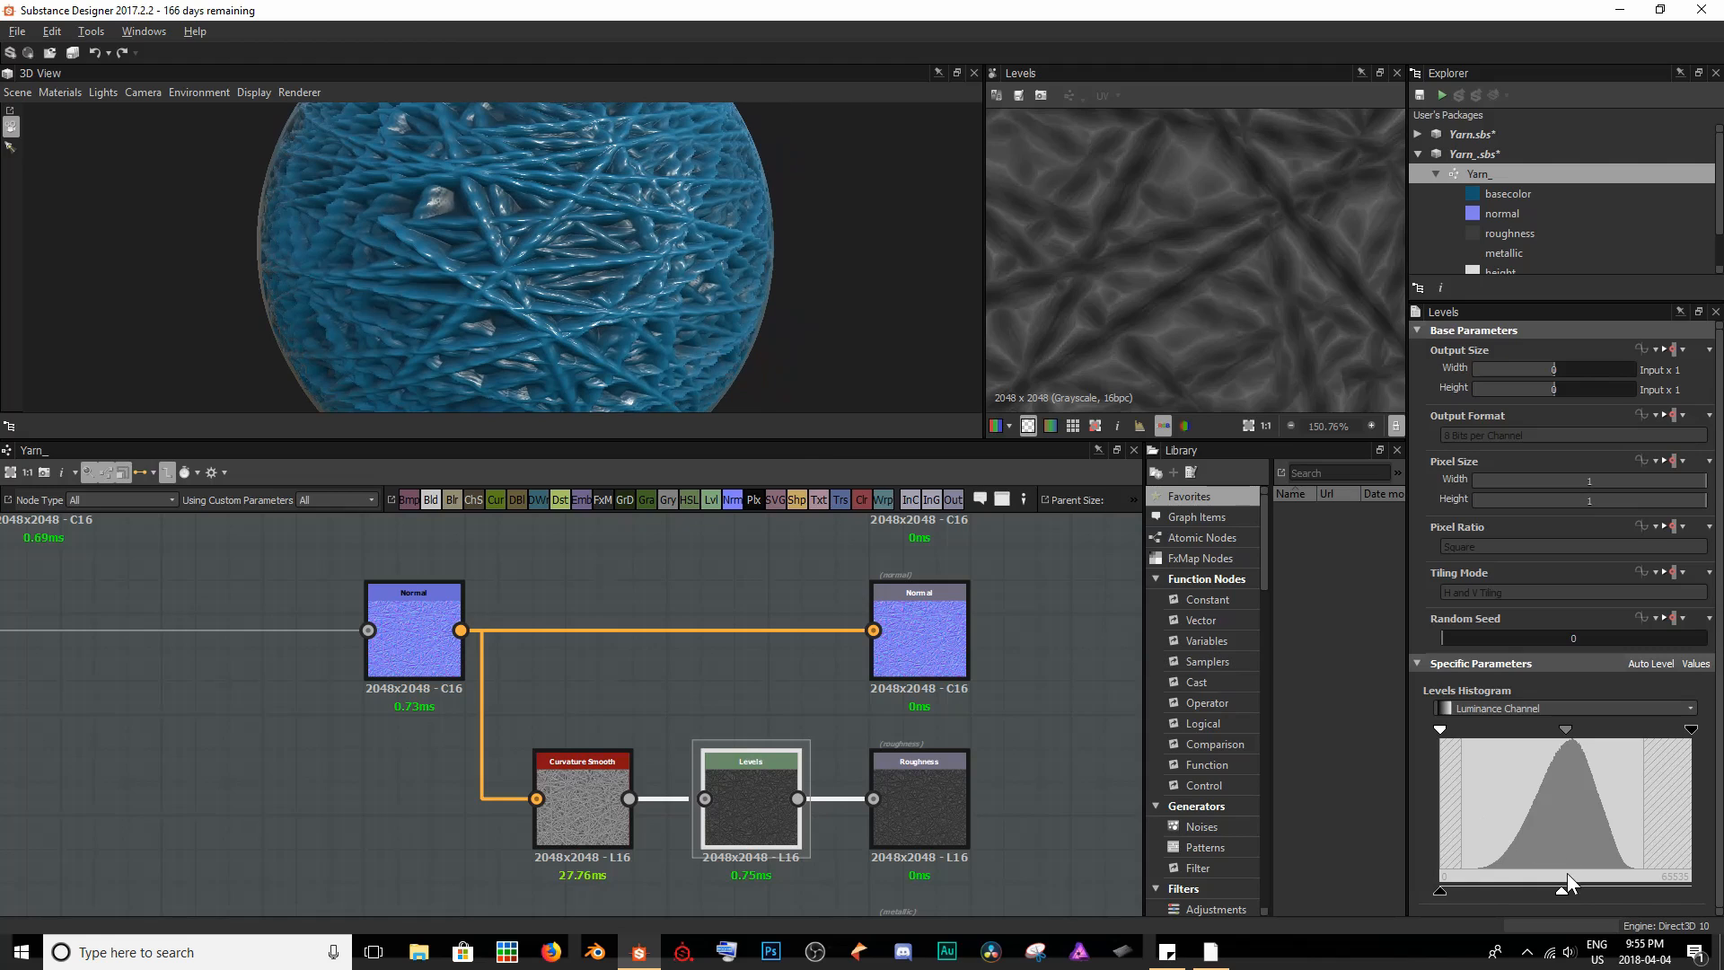
pyautogui.moveTo(1563, 892); pyautogui.dragTo(1703, 896)
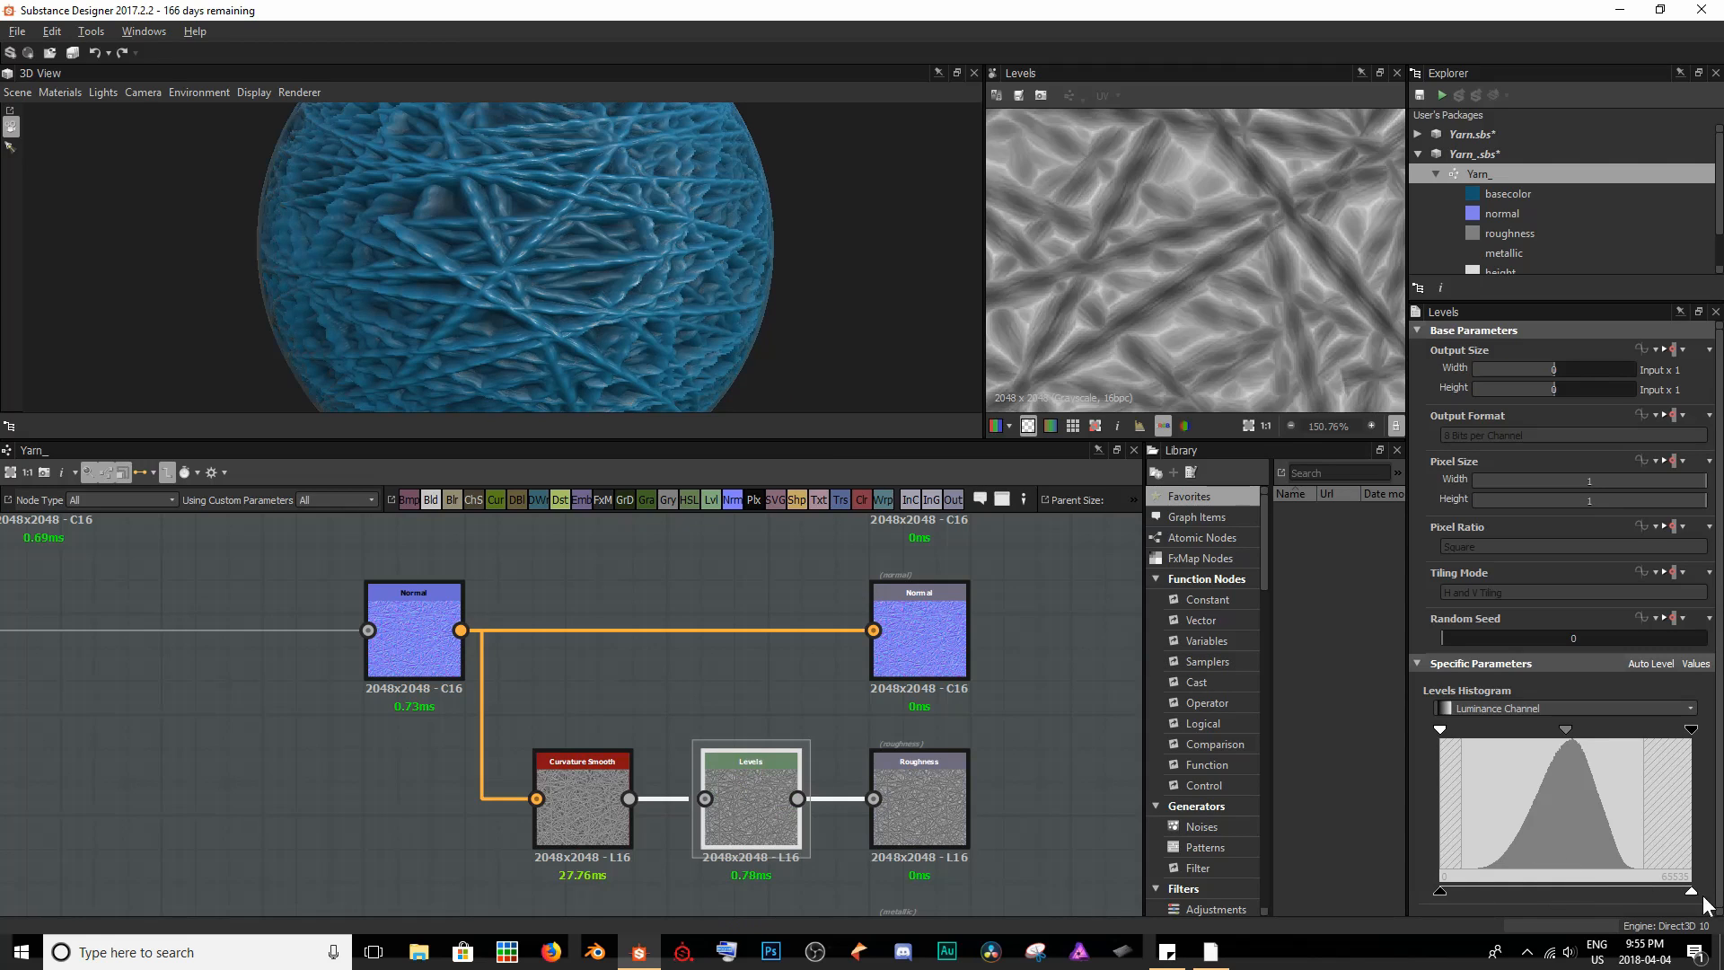
# - Raise the Levels node's output black point to about a quarter of the range and check the map and yarn strands up close
pyautogui.moveTo(1439, 891); pyautogui.dragTo(1508, 889)
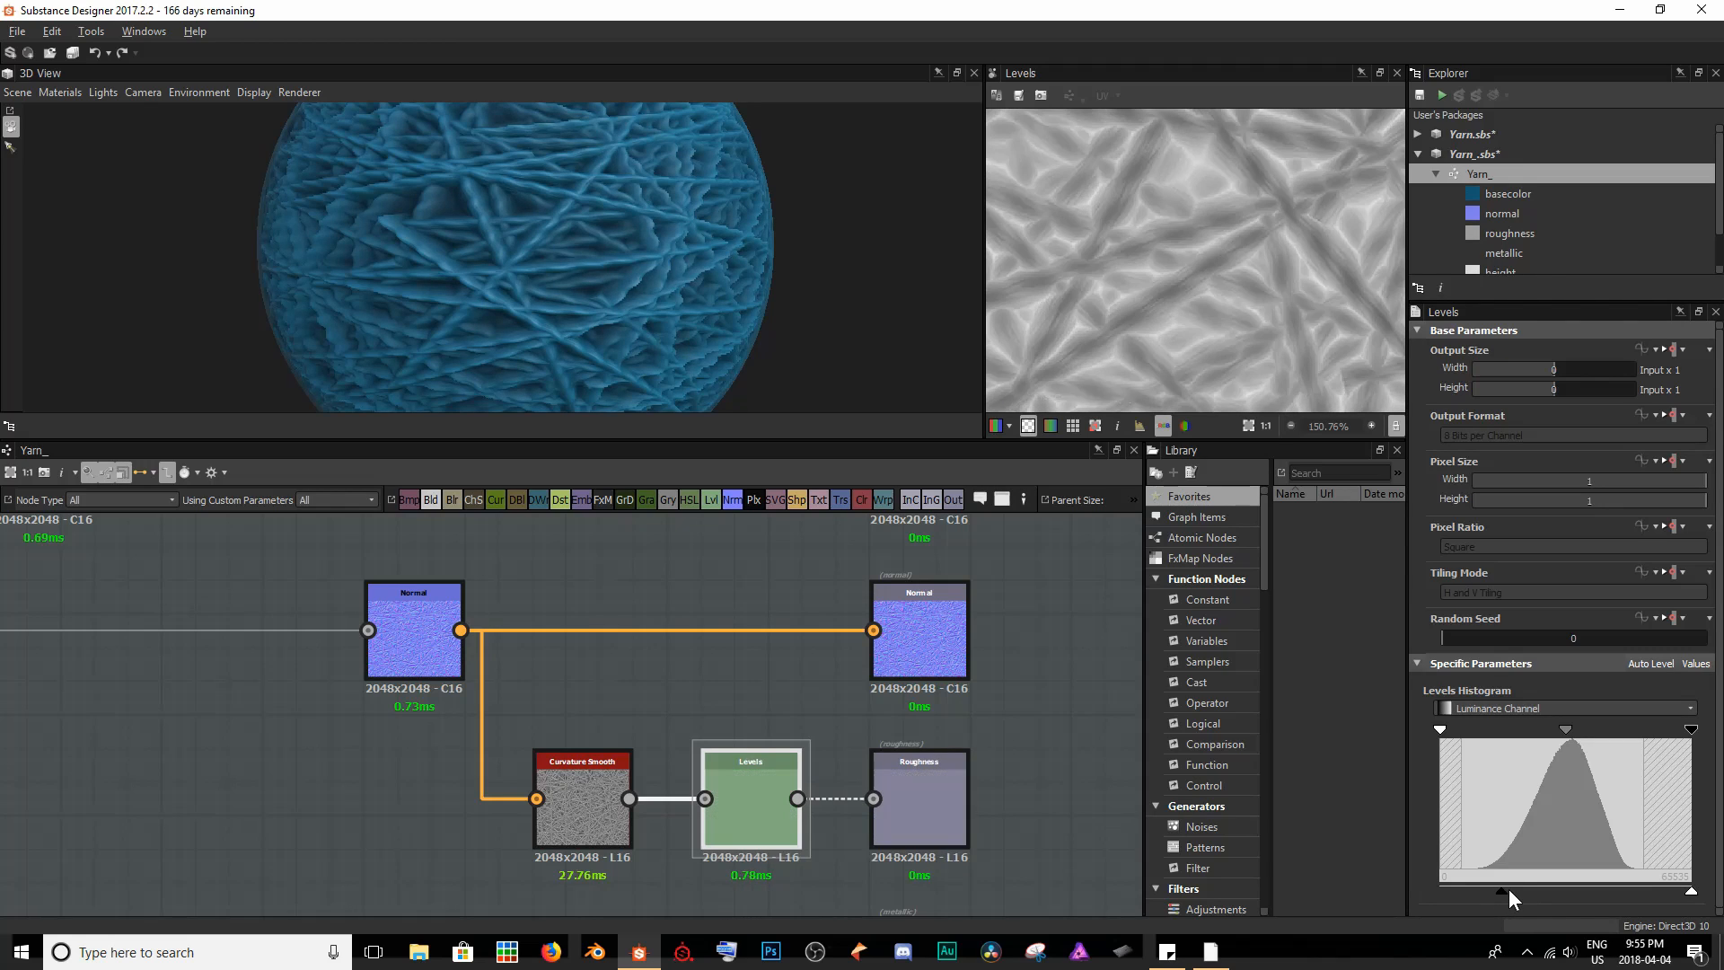
pyautogui.scroll(-6, 1190, 333)
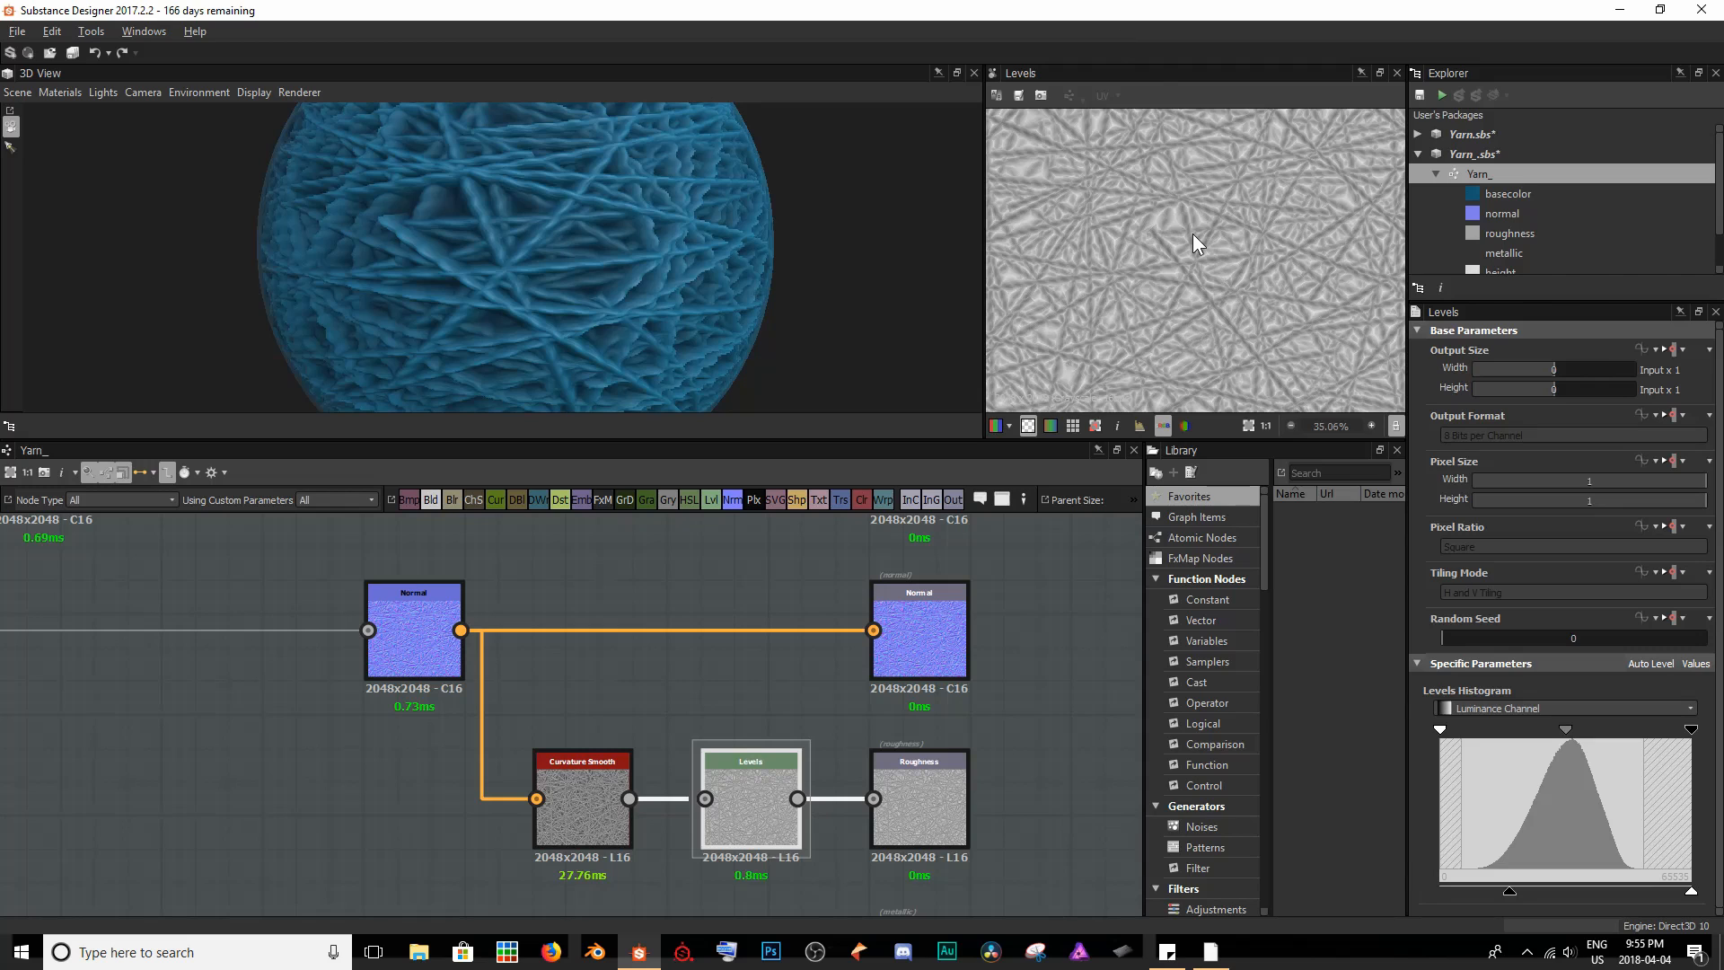
pyautogui.scroll(5, 1193, 233)
pyautogui.scroll(5, 569, 258)
pyautogui.moveTo(596, 246); pyautogui.dragTo(416, 293)
pyautogui.scroll(-3, 540, 292)
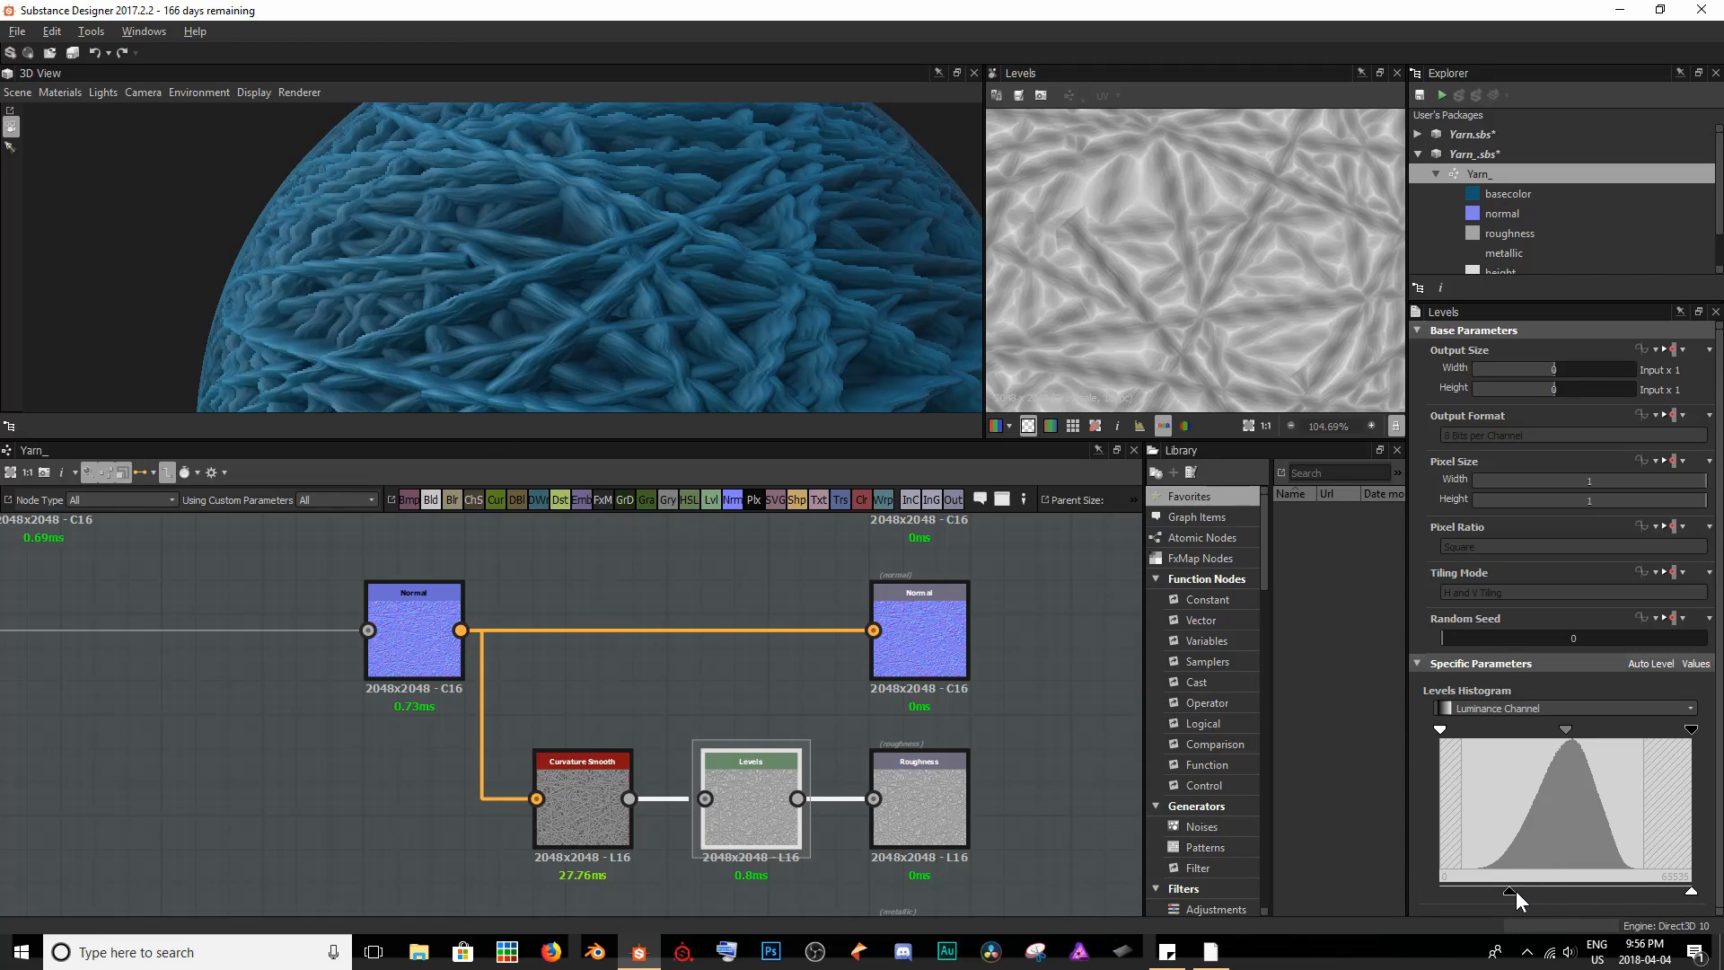
# - Fine-tune the Levels node's output black point at just over a quarter of the range
pyautogui.moveTo(1516, 891)
pyautogui.mouseDown()
pyautogui.moveTo(1618, 898)
pyautogui.moveTo(1497, 897)
pyautogui.moveTo(1516, 898)
pyautogui.mouseUp()
pyautogui.scroll(-5, 361, 263)
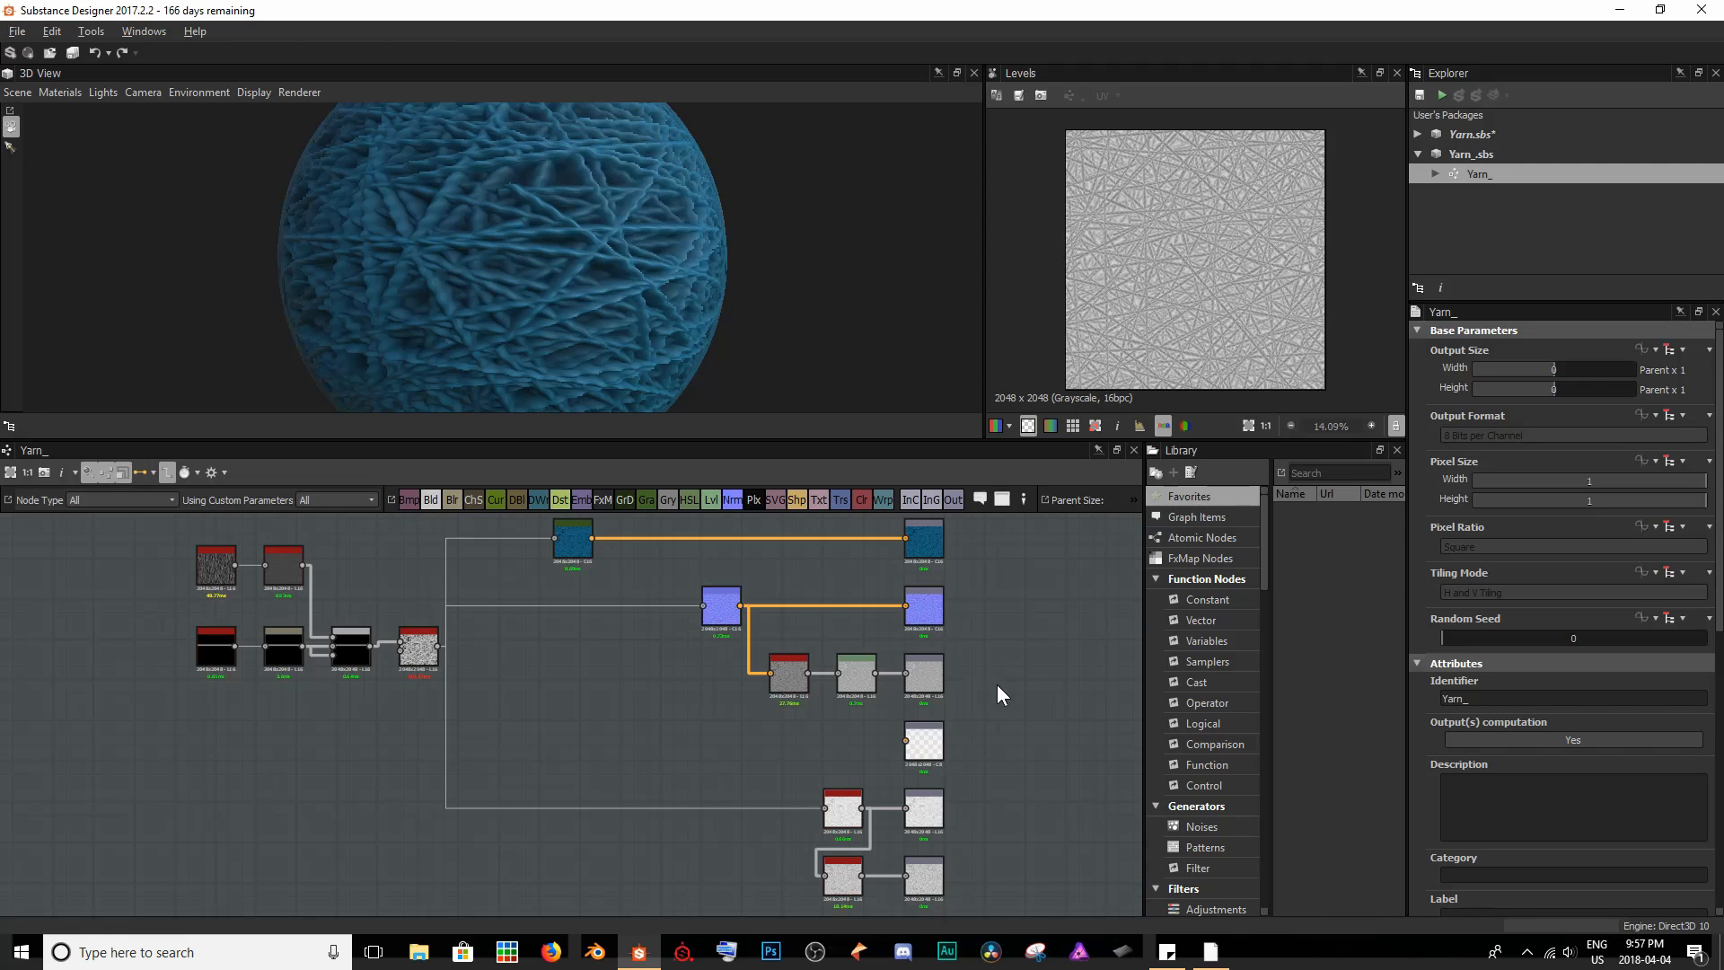
# - Feed the Metallic output from a new black Uniform Color node placed below Curvature Smooth and set to Grayscale mode
pyautogui.scroll(6, 930, 756)
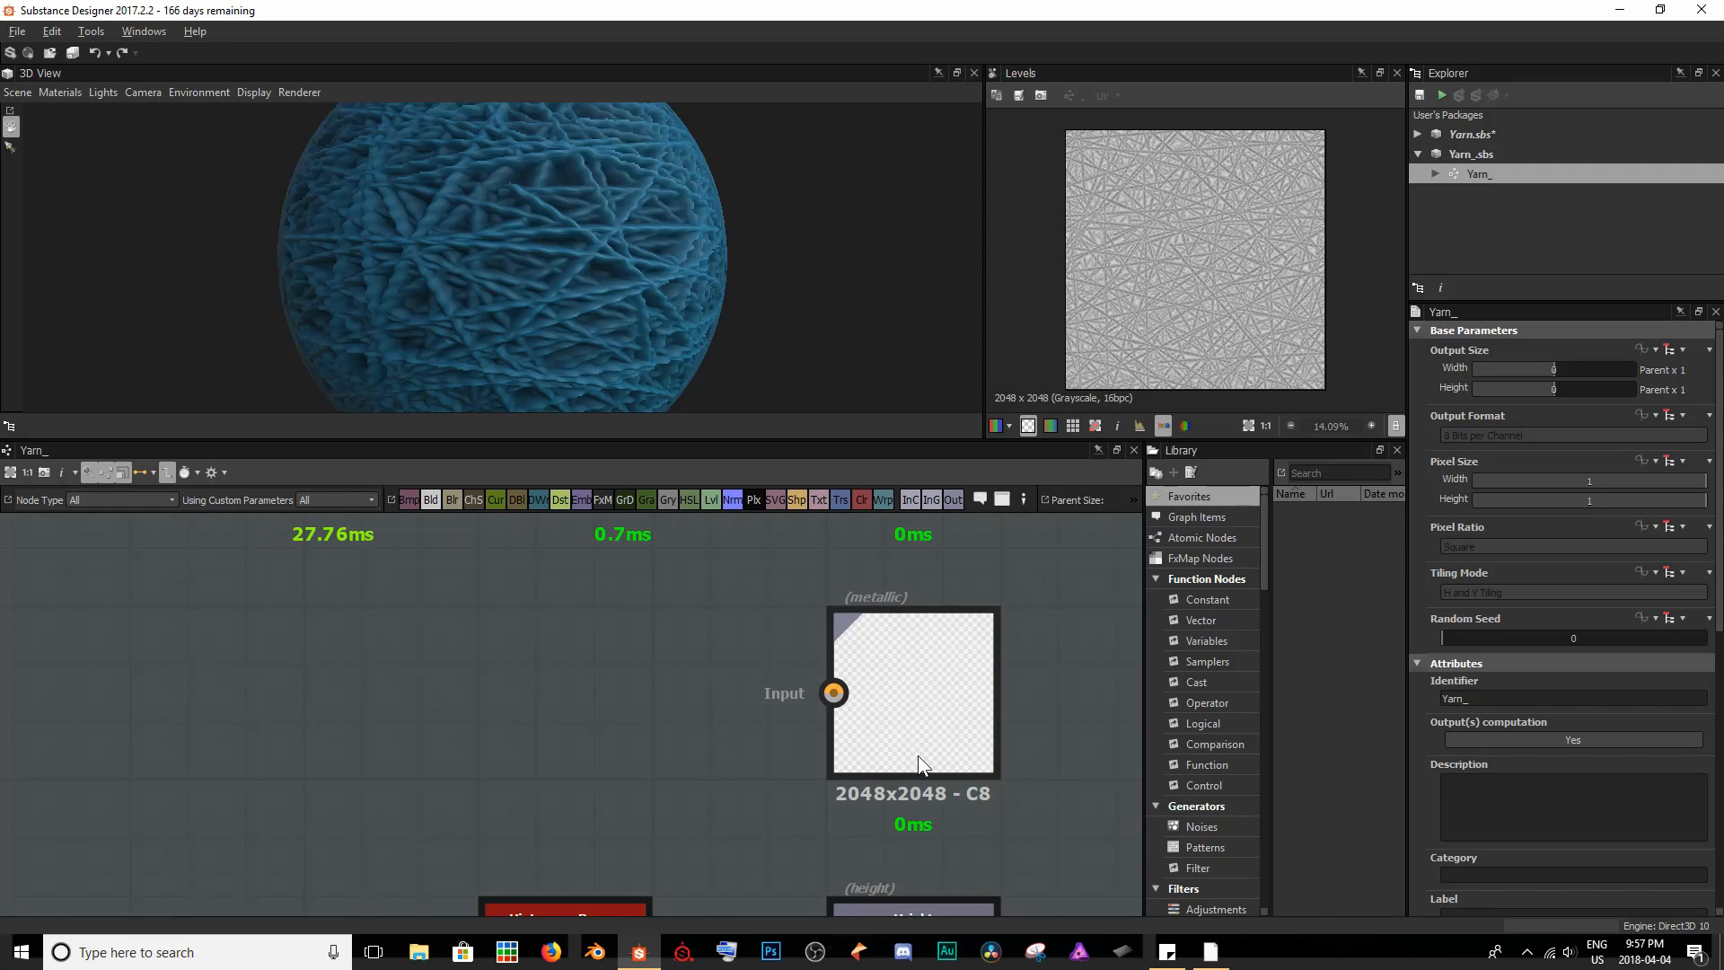
pyautogui.scroll(-3, 918, 756)
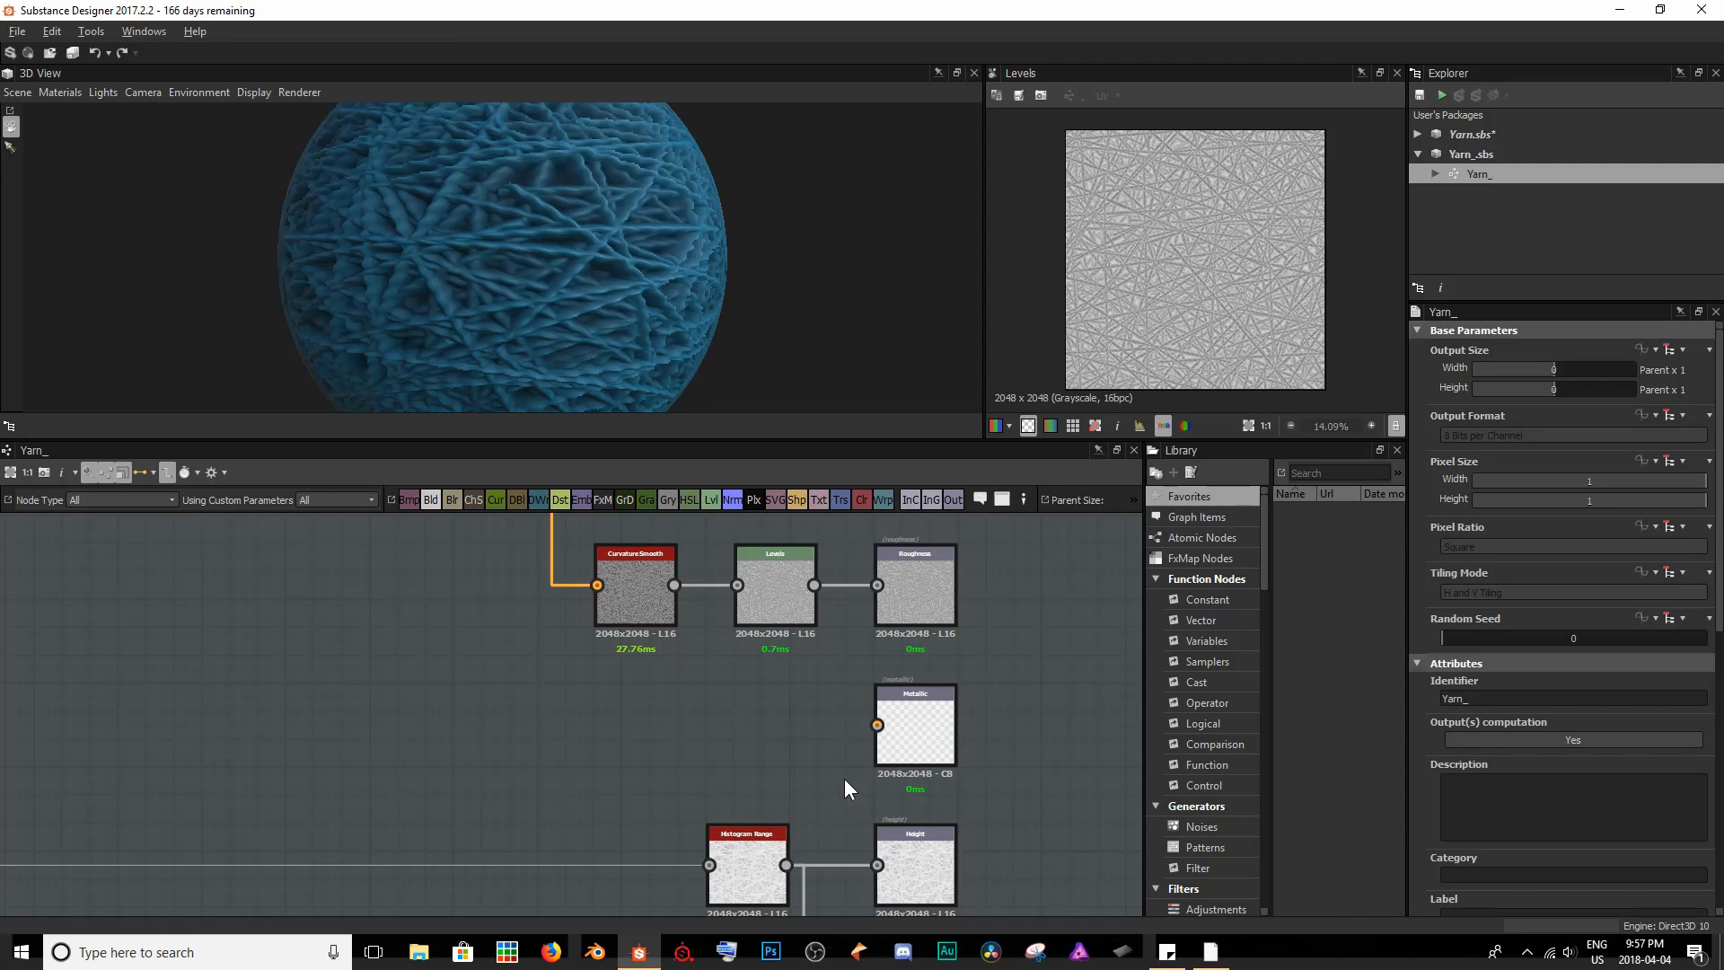
pyautogui.click(860, 500)
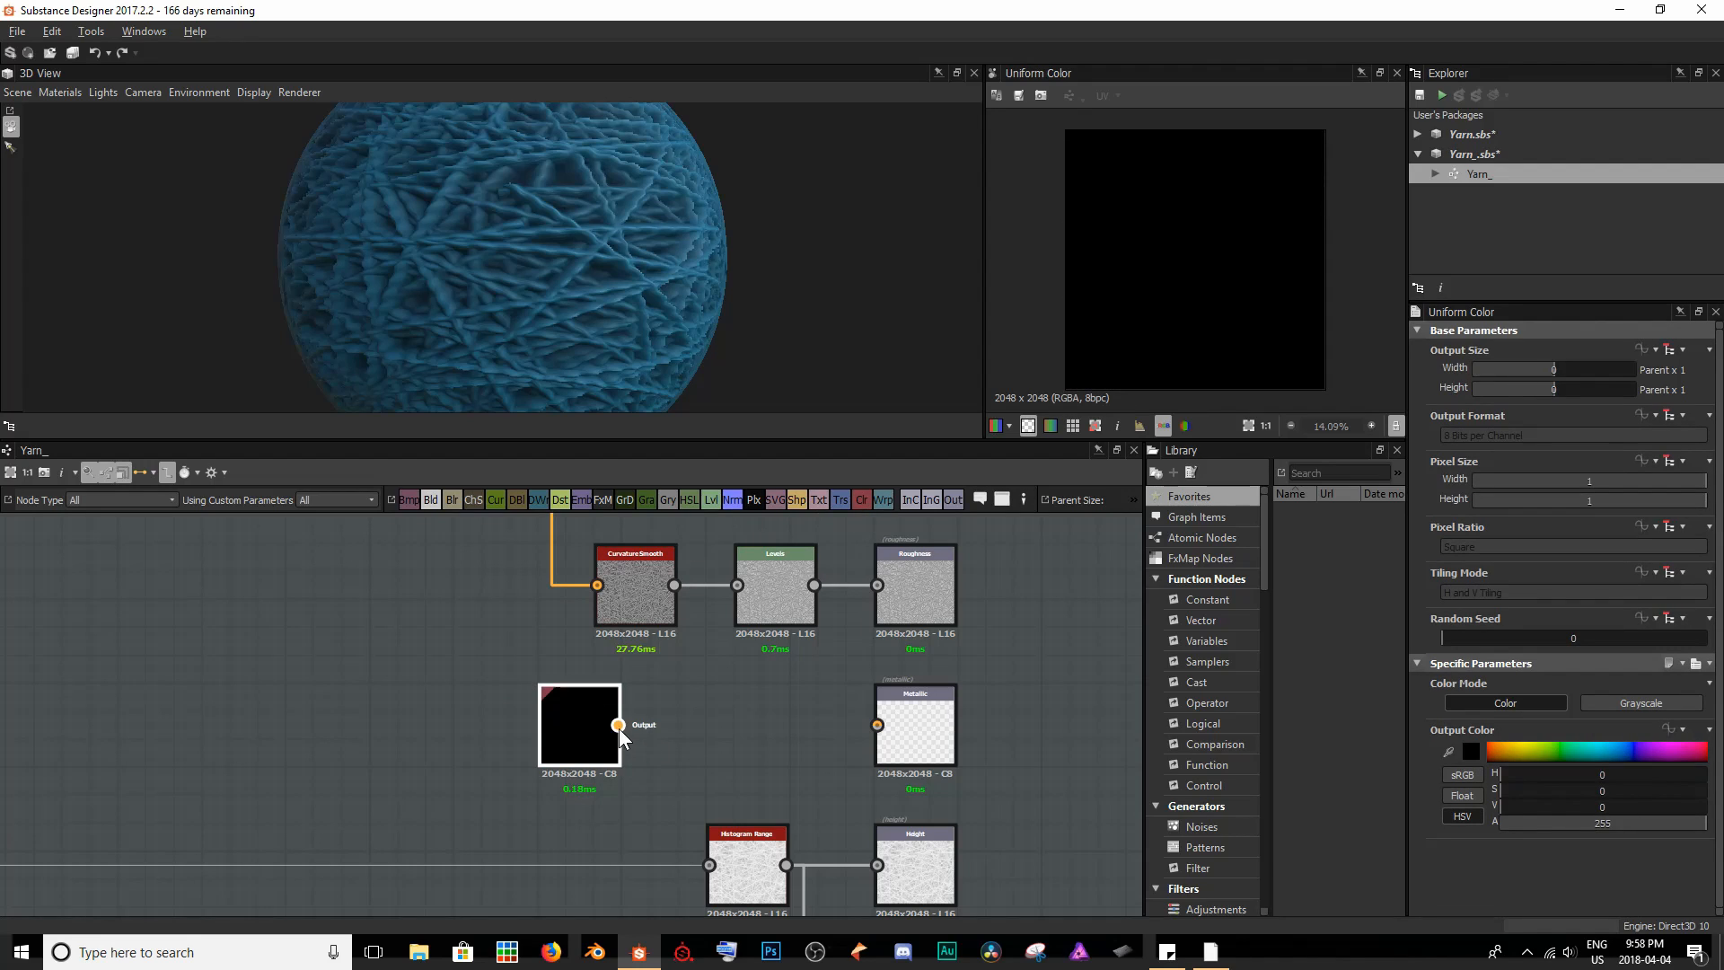
pyautogui.moveTo(618, 726); pyautogui.dragTo(901, 727)
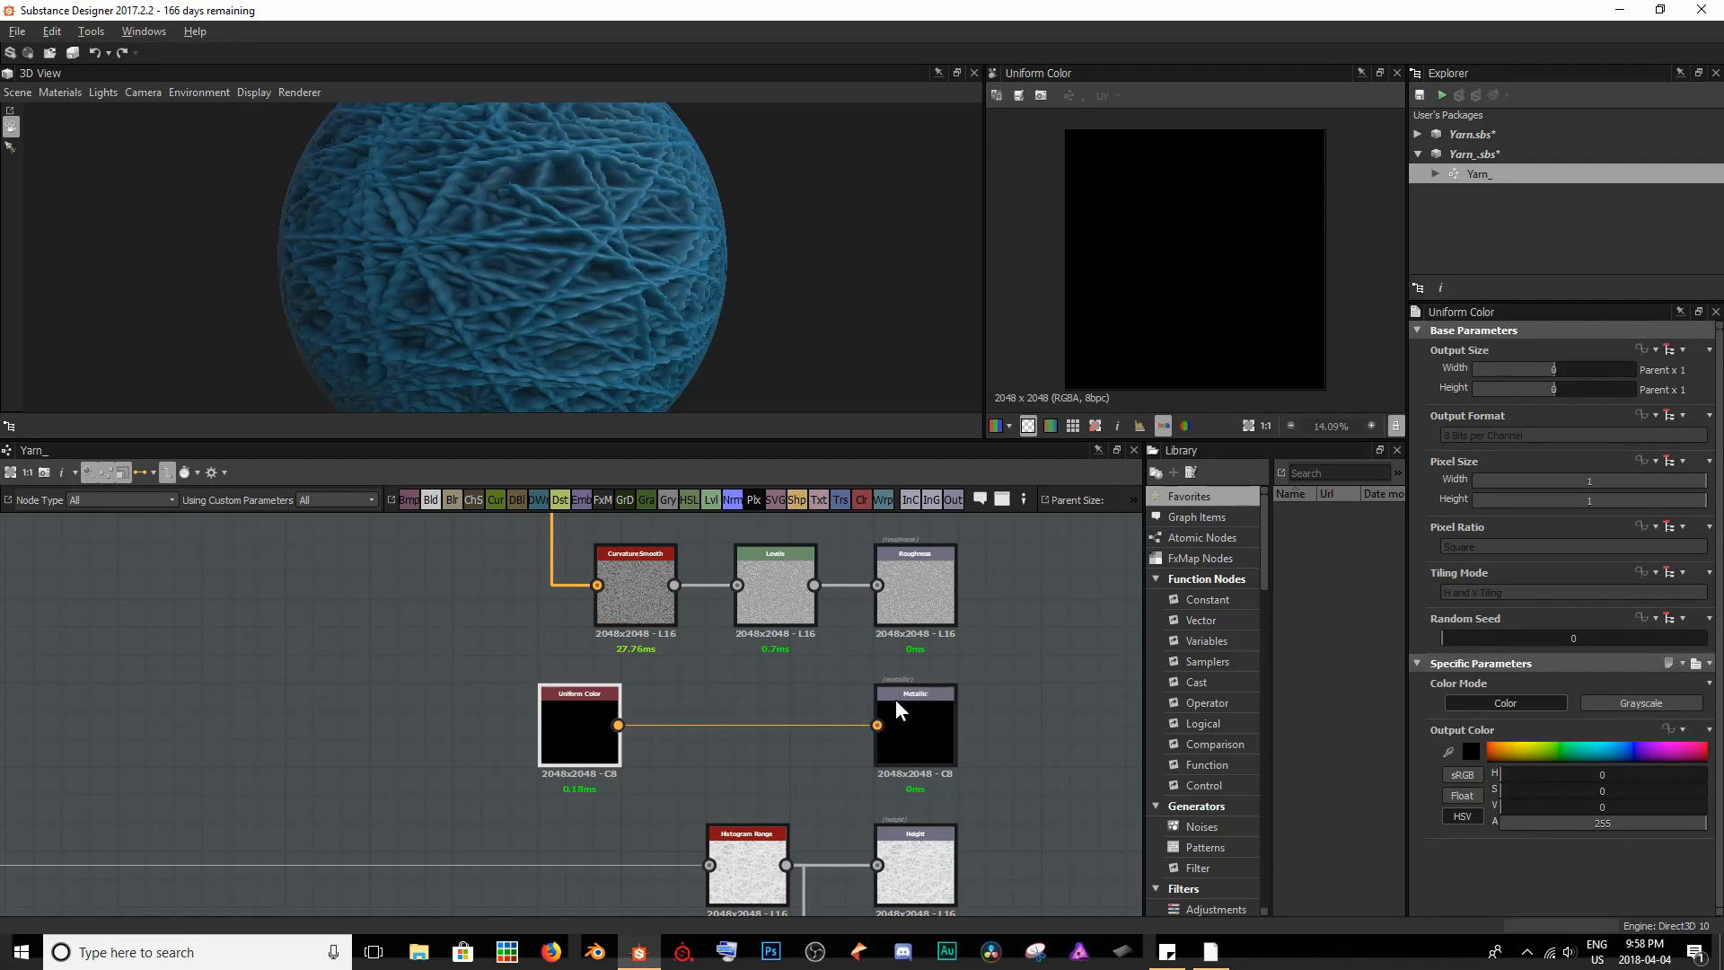
pyautogui.moveTo(563, 715); pyautogui.dragTo(621, 723)
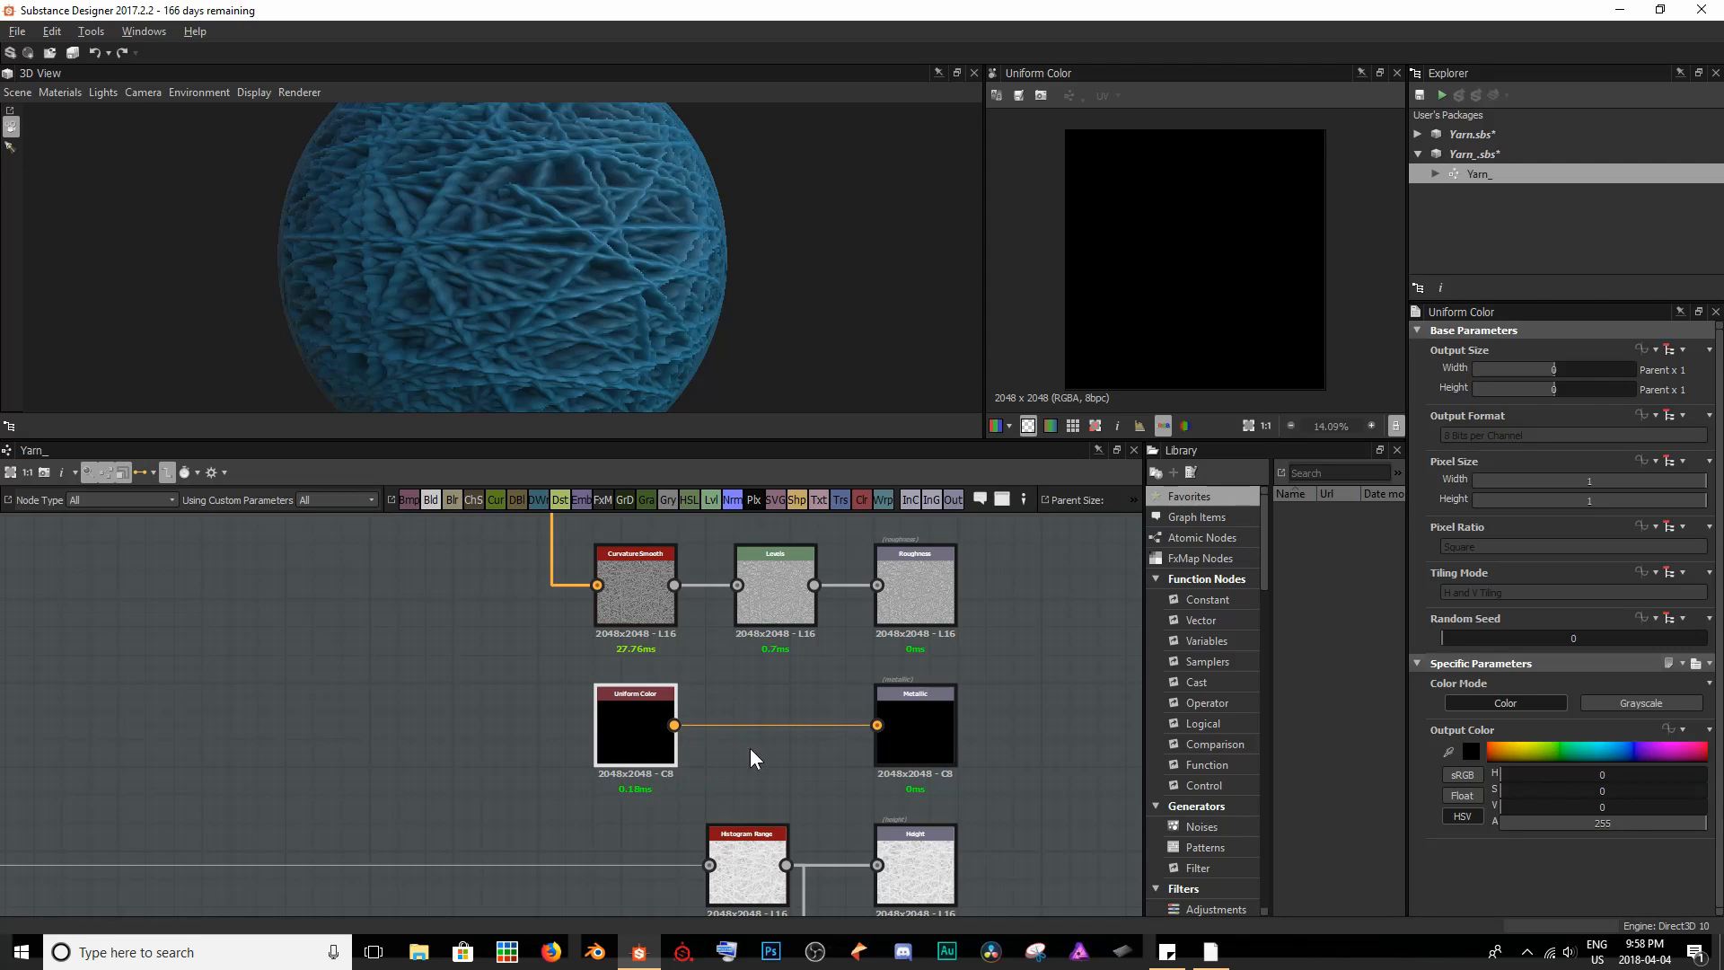
pyautogui.click(1634, 706)
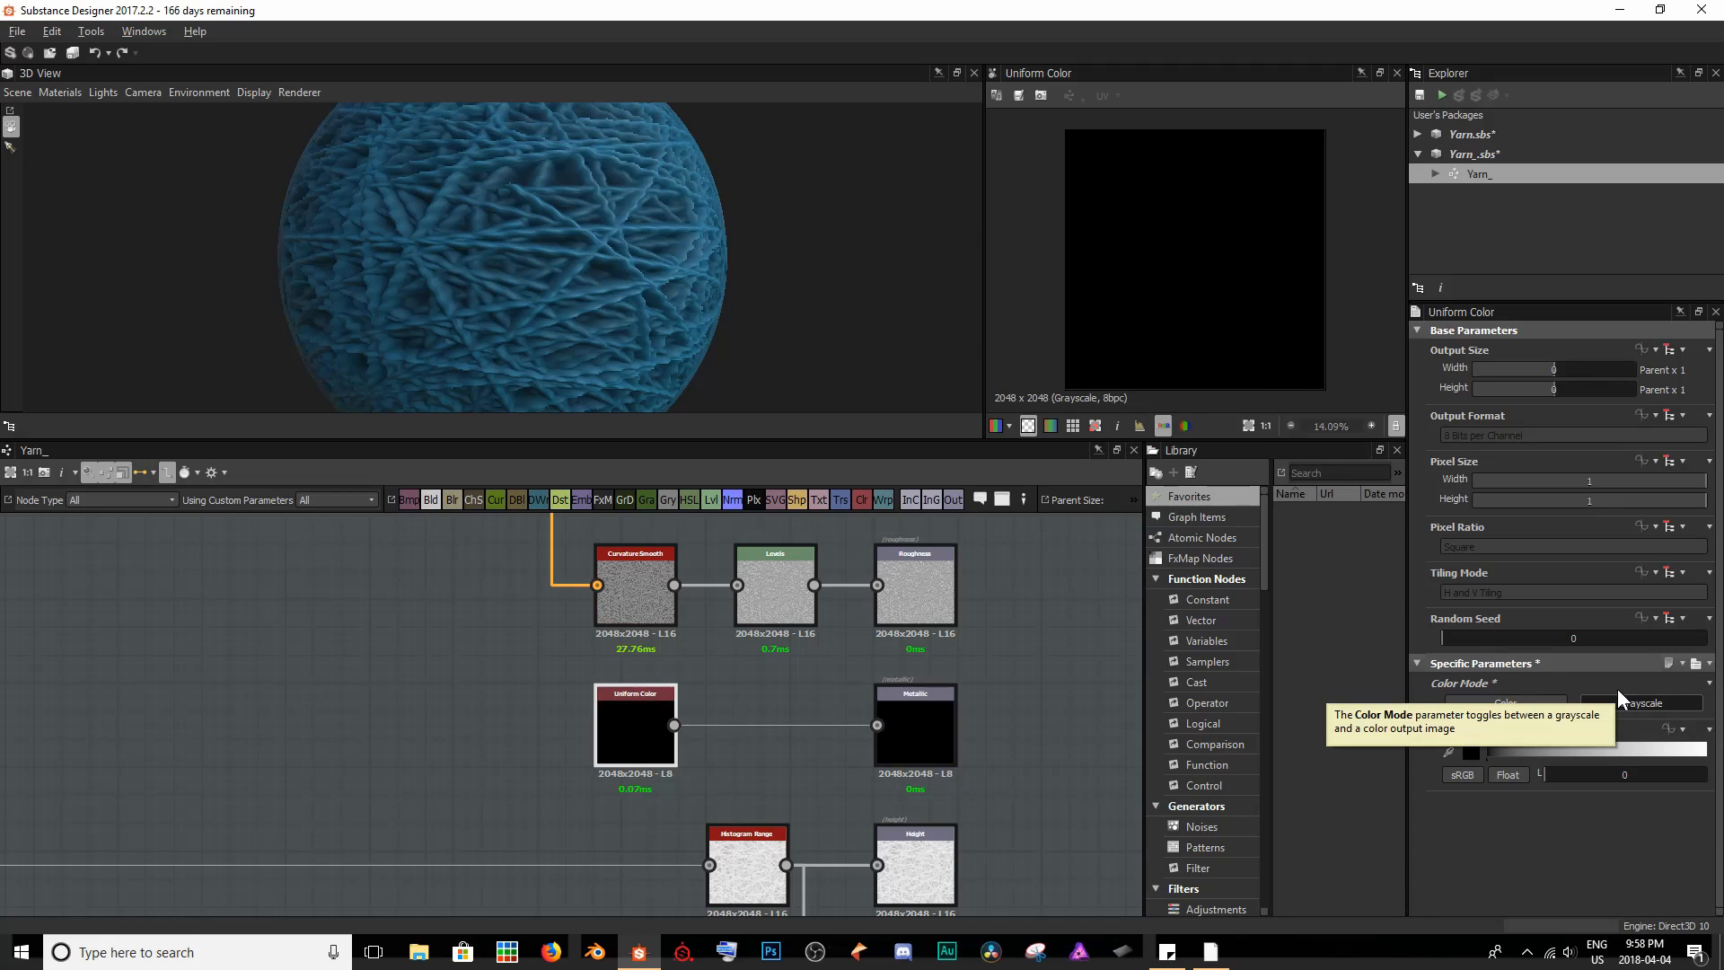